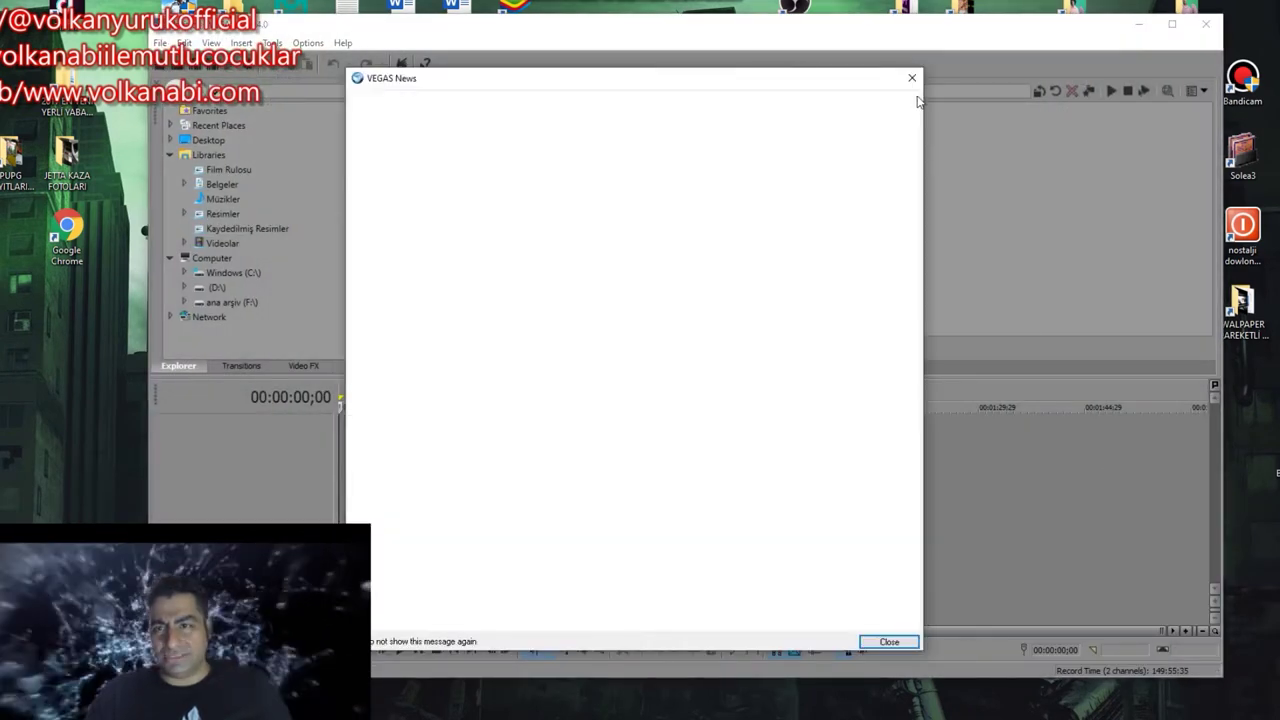
Step: Close the VEGAS News window and reposition the application window on the desktop
left_click(911, 80)
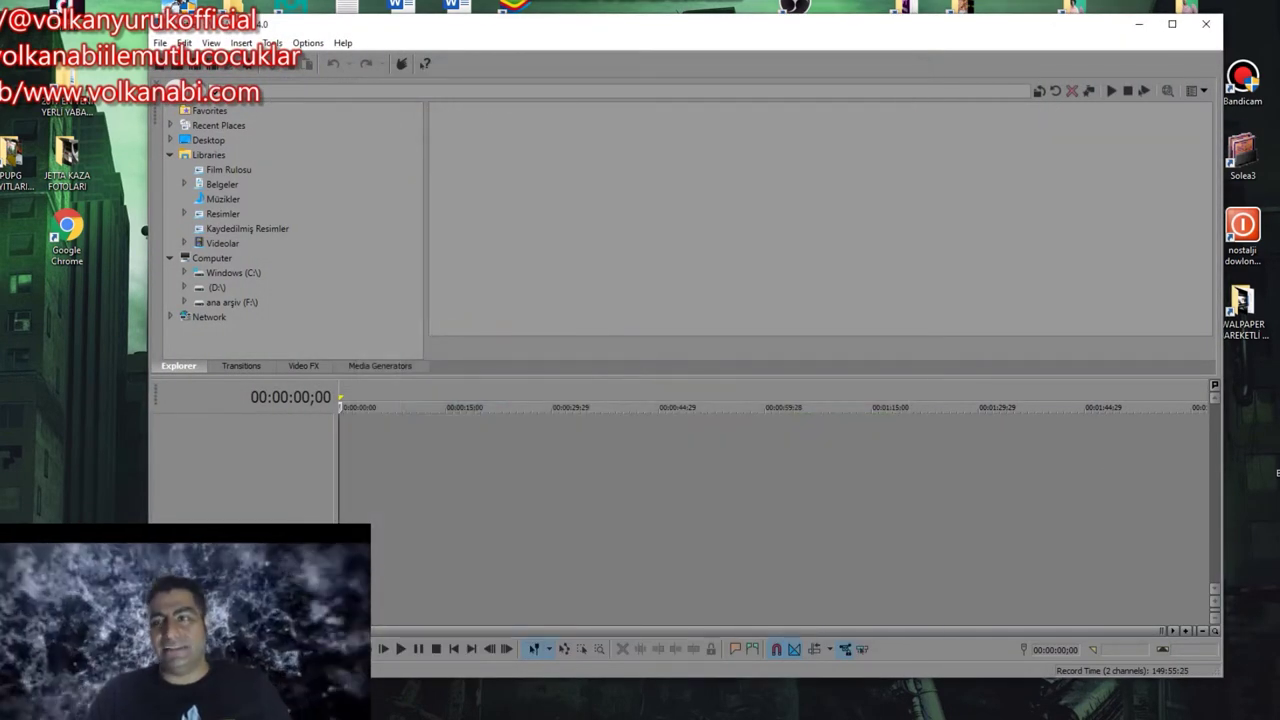
left_click_drag(577, 32, 701, 23)
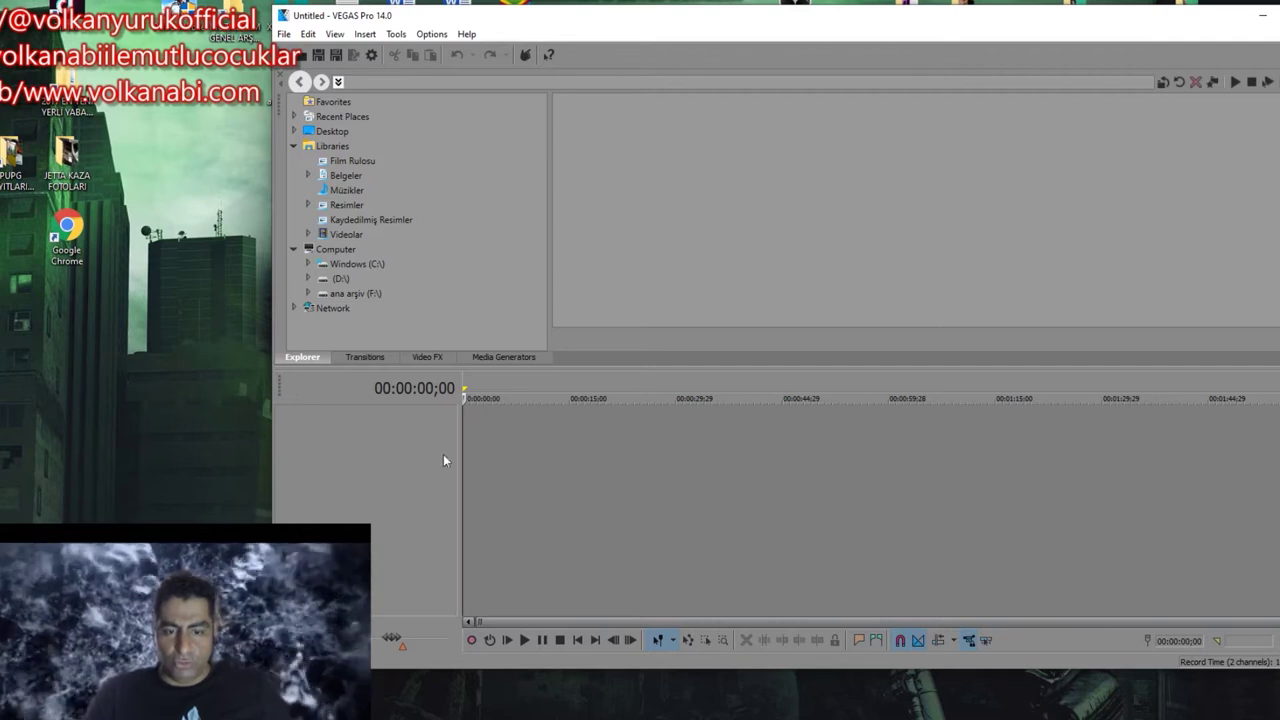
Step: Browse Favorites, Desktop, Libraries and the computer's drives in the file explorer
left_click(330, 102)
left_click(333, 134)
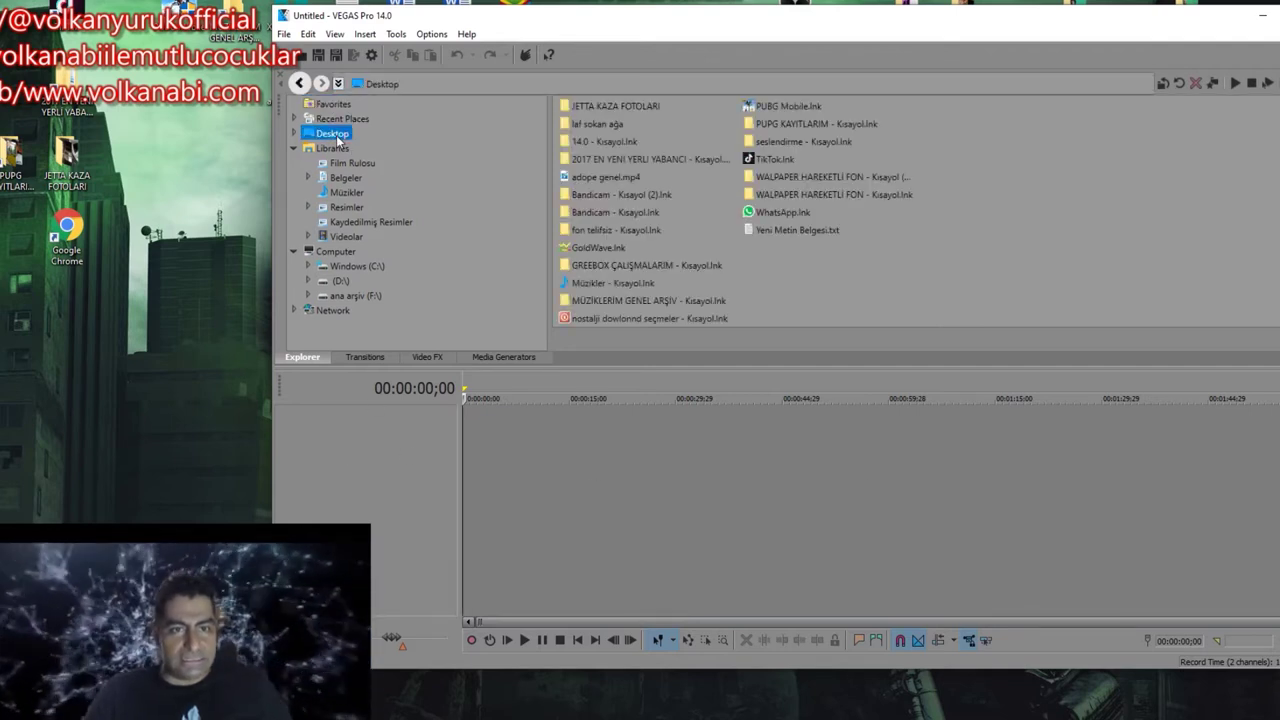
left_click(336, 149)
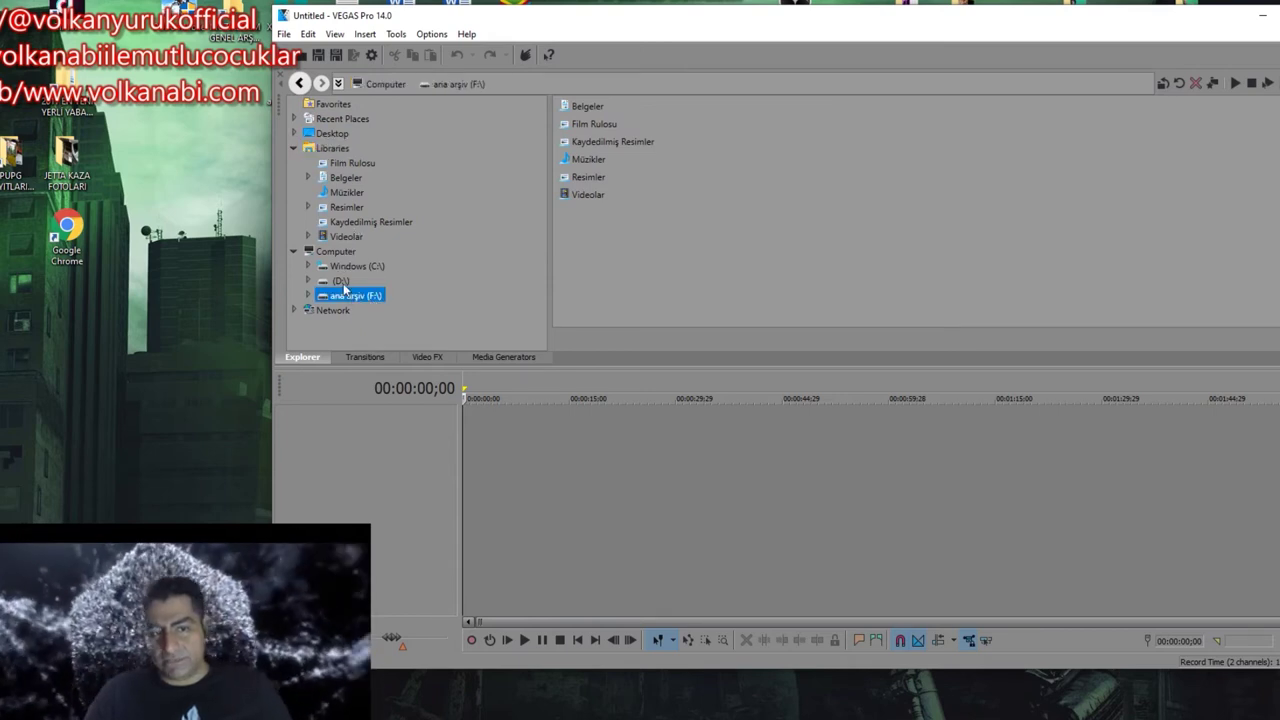
left_click(347, 268)
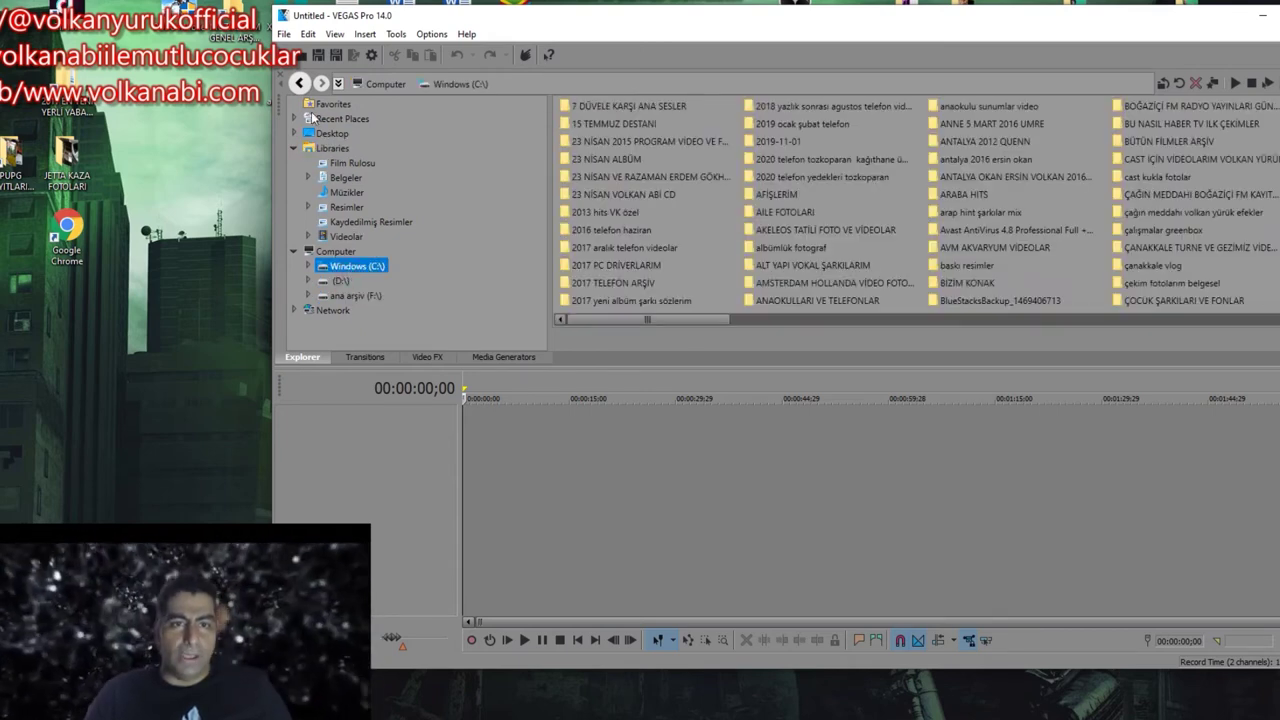
Step: Add adope genel.mp4 from the Desktop folder to the timeline, matching the project video settings to the media
left_click(332, 135)
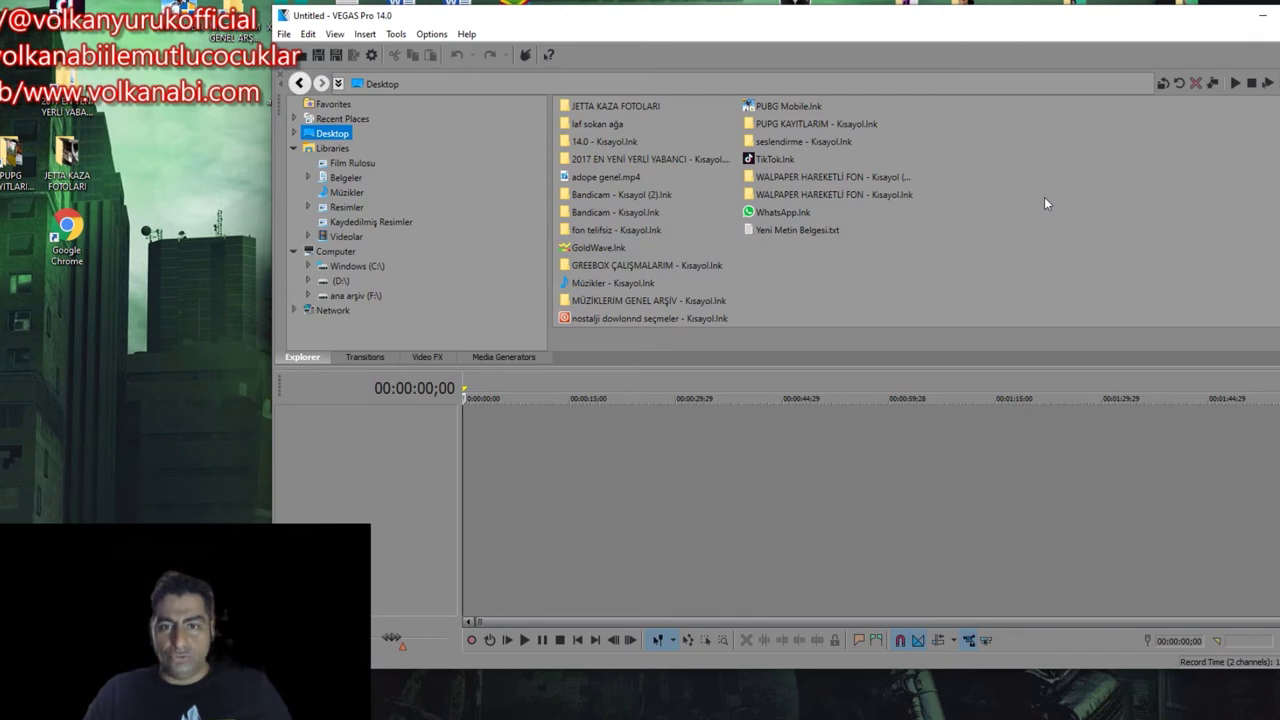
double_click(608, 175)
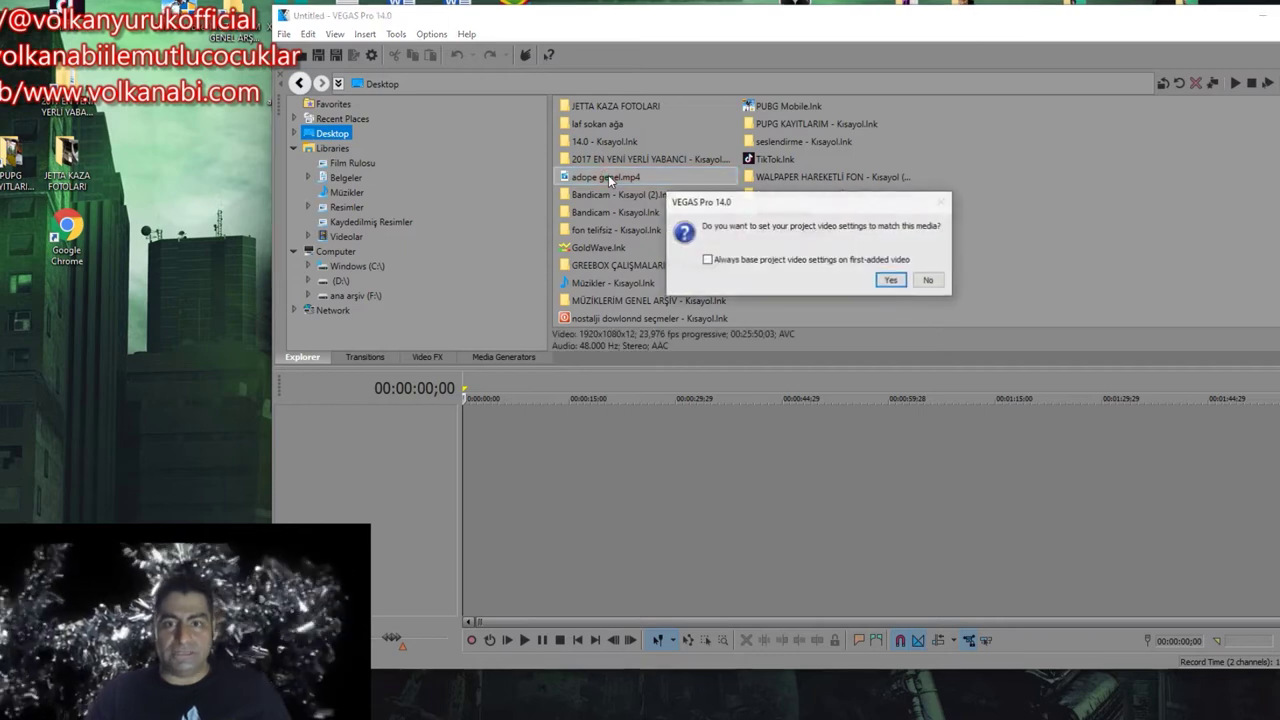
left_click(891, 280)
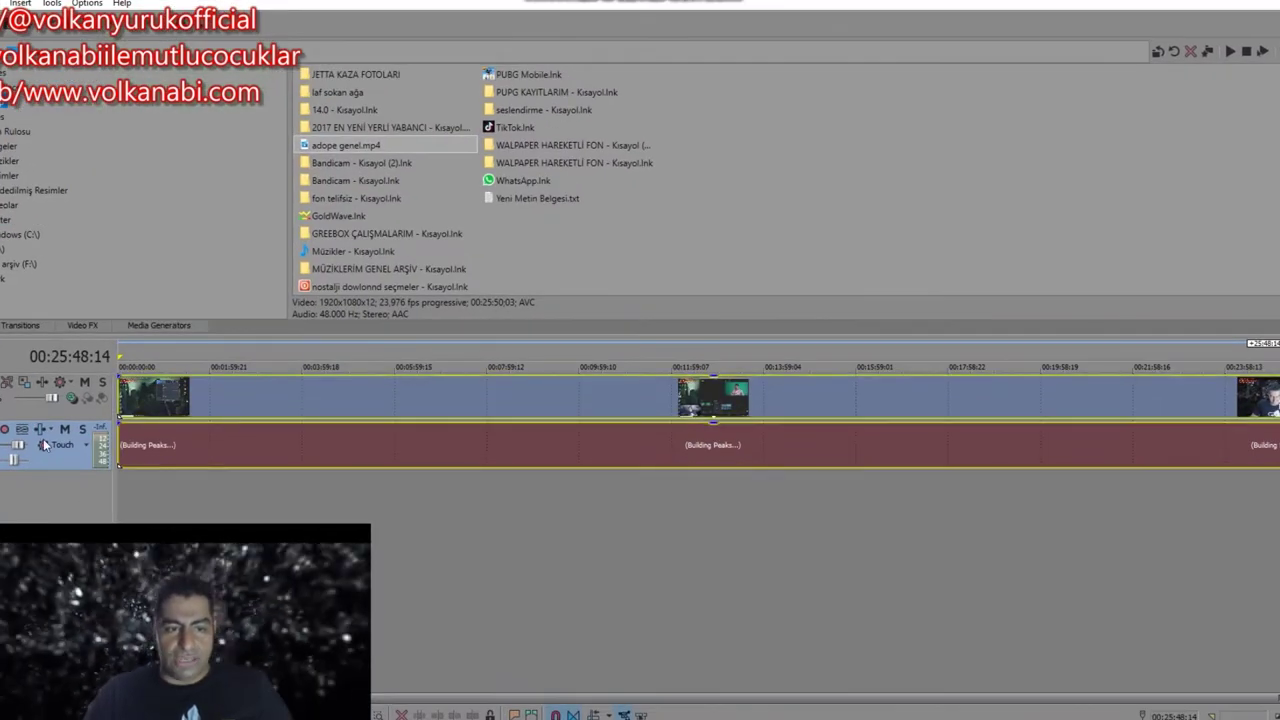
Step: Try shifting the imported clip and moving its audio to a lower track, and undo the moves
left_click(959, 398)
left_click(961, 397)
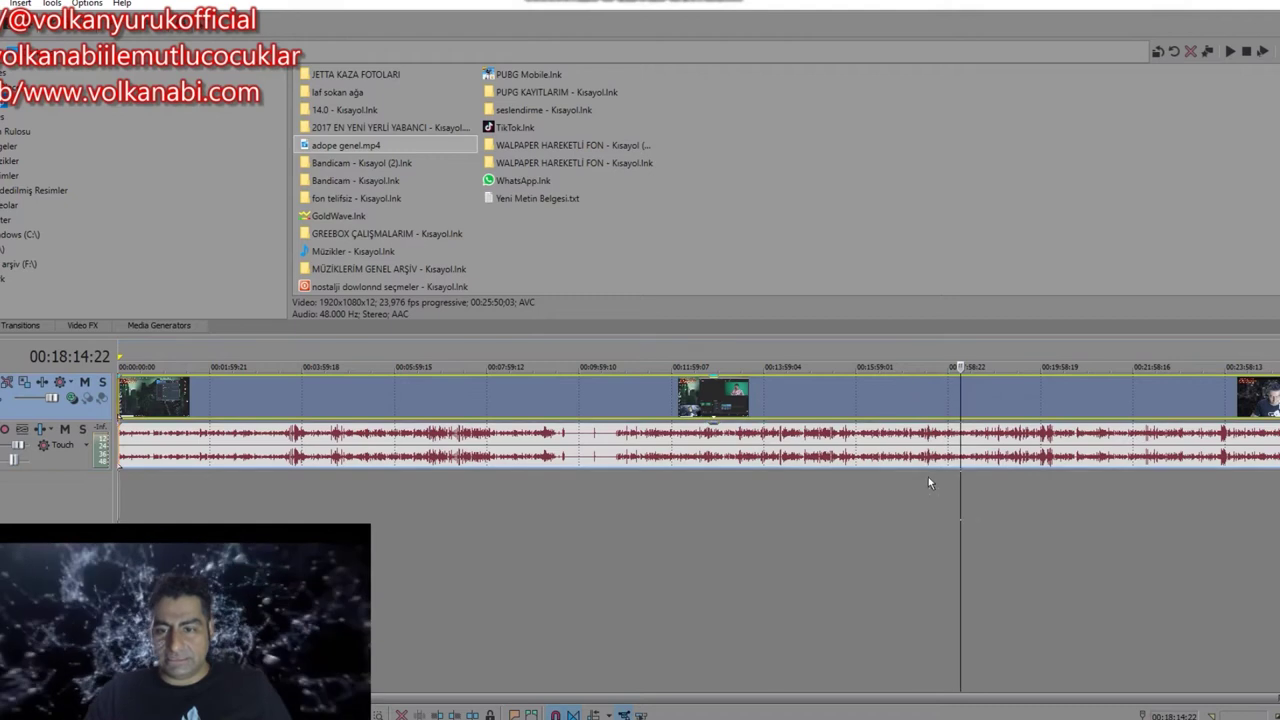
left_click_drag(919, 554, 919, 552)
left_click_drag(919, 507, 794, 391)
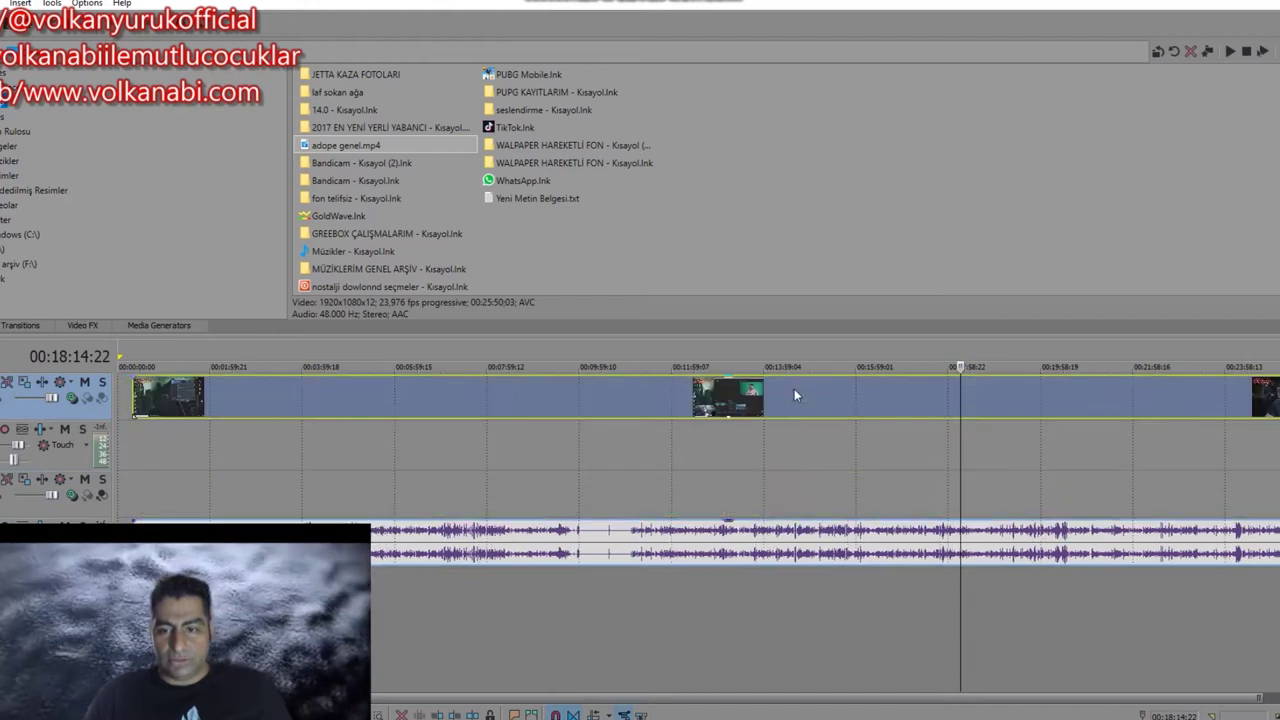
left_click_drag(781, 532, 758, 455)
key("ctrl+z")
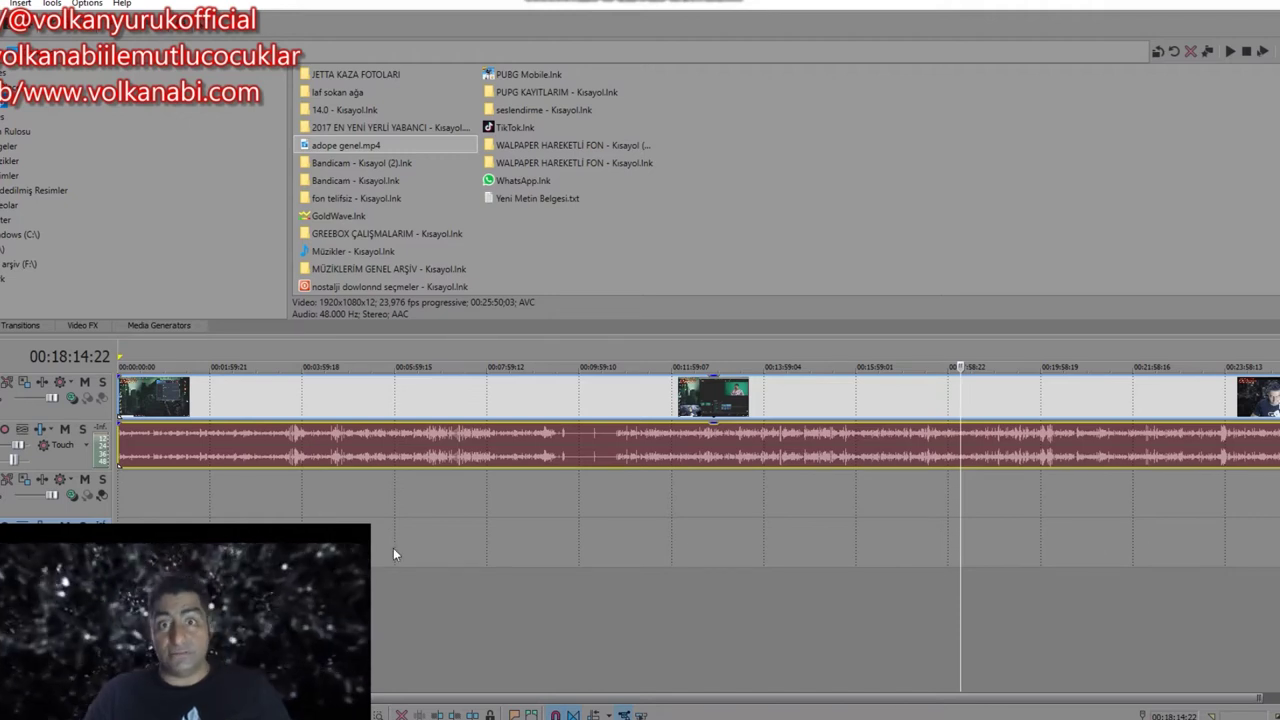
Step: Duplicate the video track that holds the imported clip
mouse_move(543, 397)
left_mouse_down()
mouse_move(549, 625)
mouse_move(548, 396)
left_mouse_up()
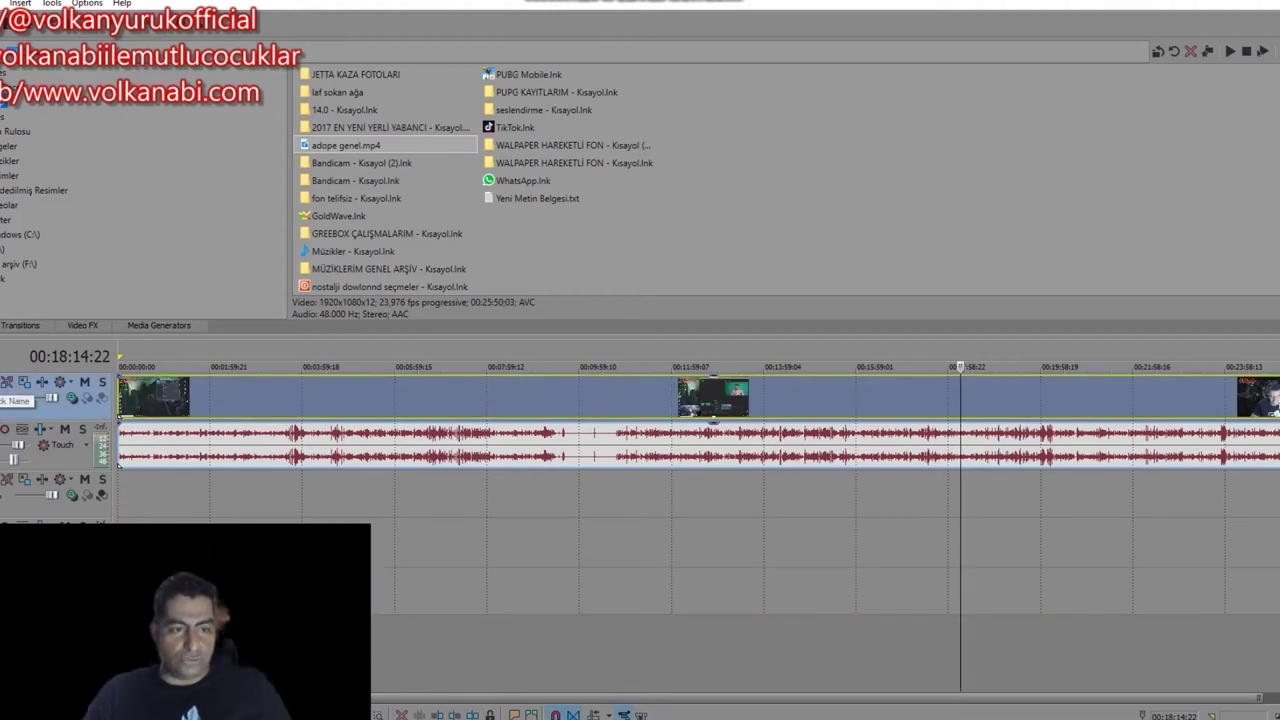
right_click(10, 386)
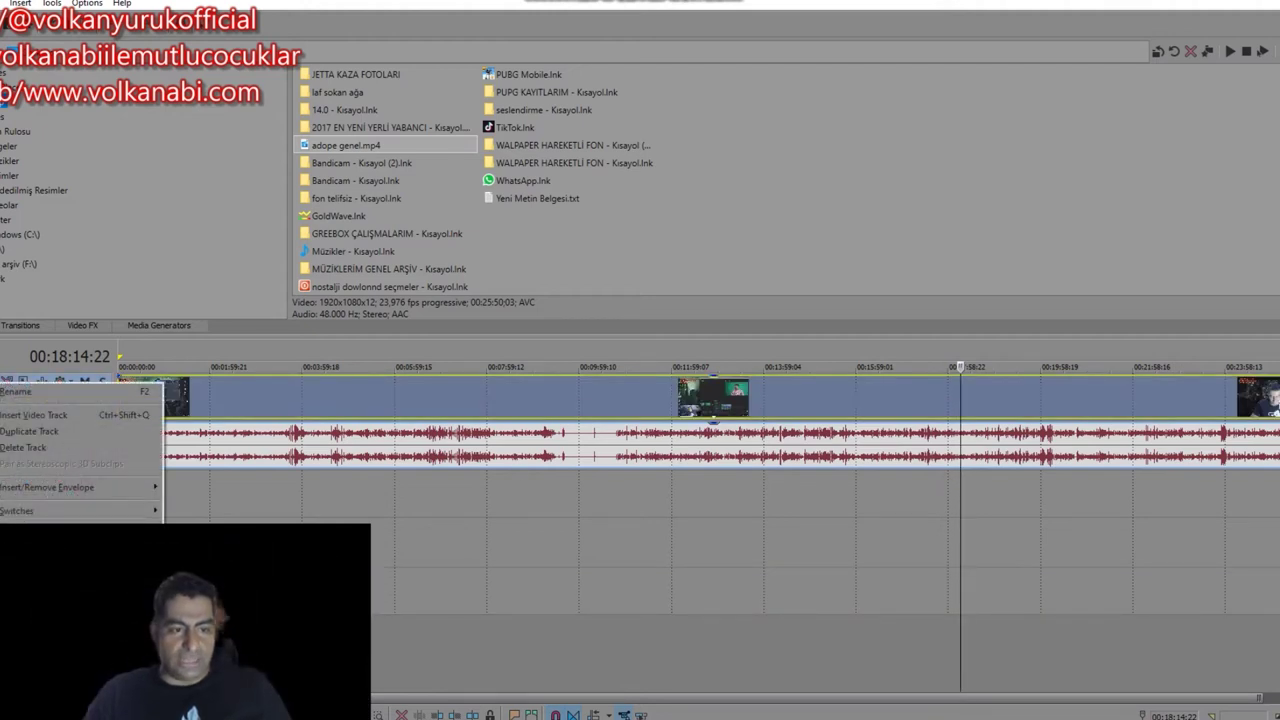
left_click(27, 432)
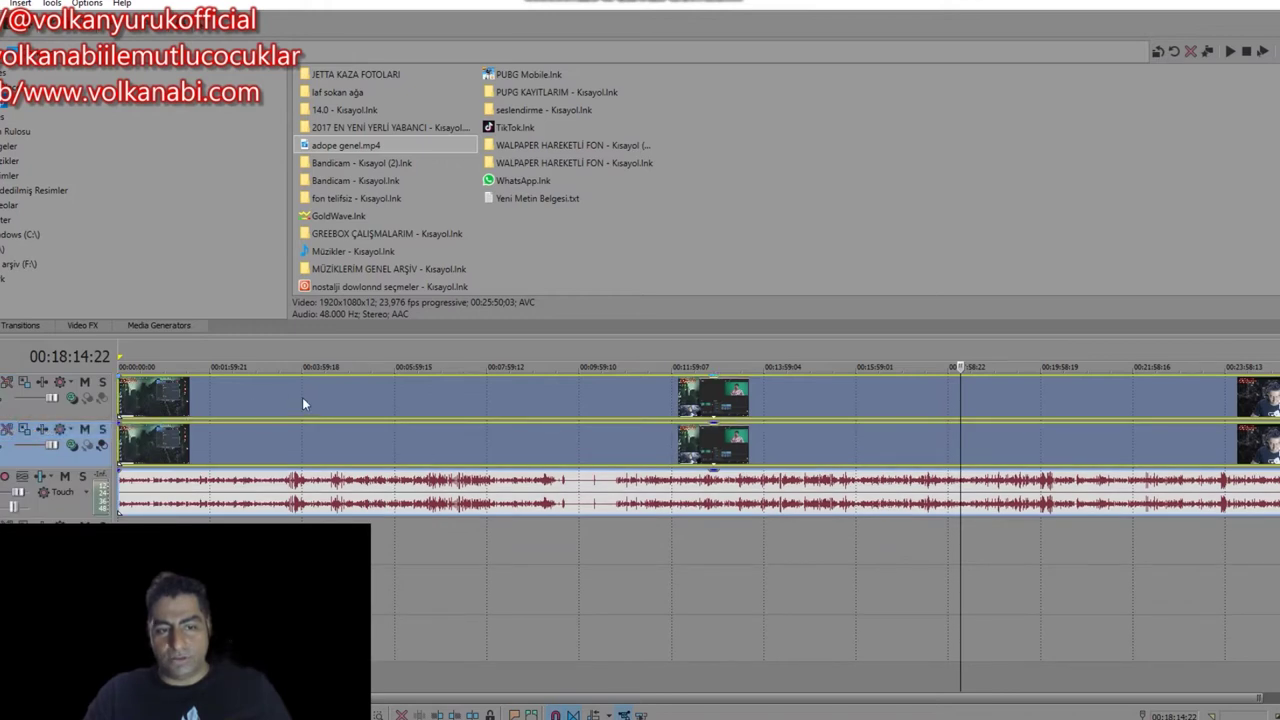
Step: Delete the clip copy on the second video track and move the first track's clip down into its place
left_click(285, 435)
key("Delete")
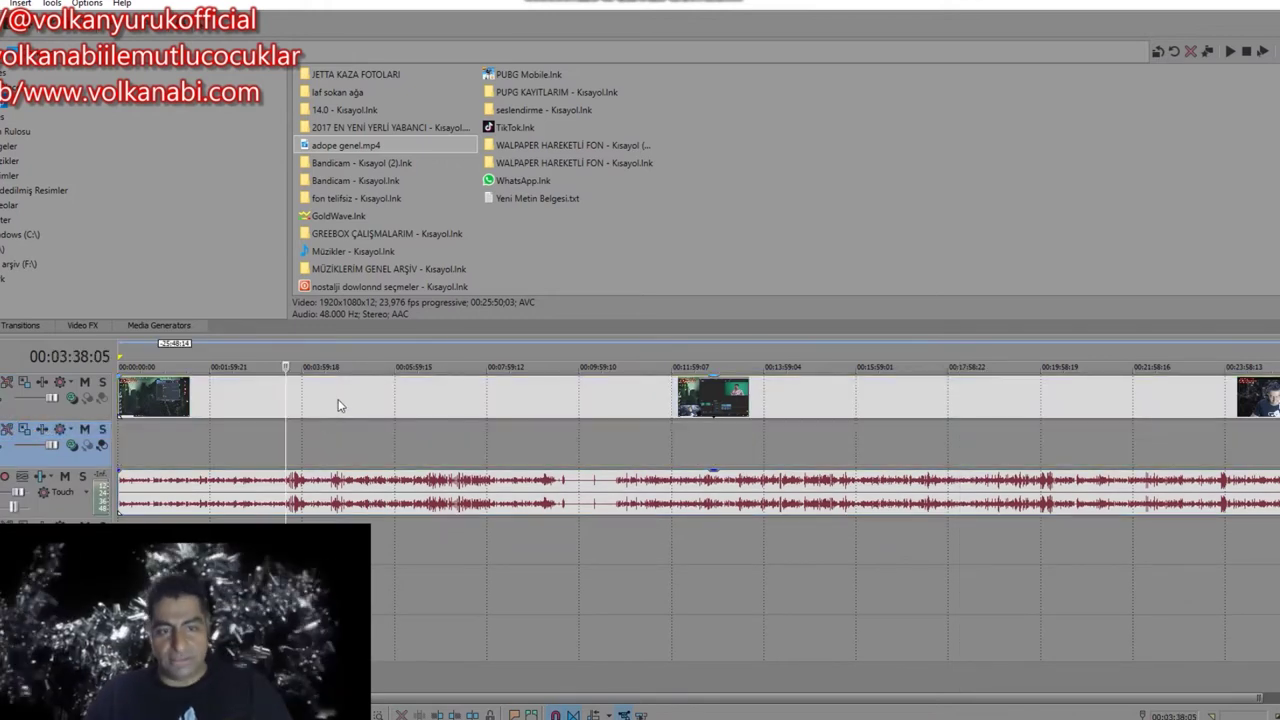
left_click_drag(338, 403, 323, 449)
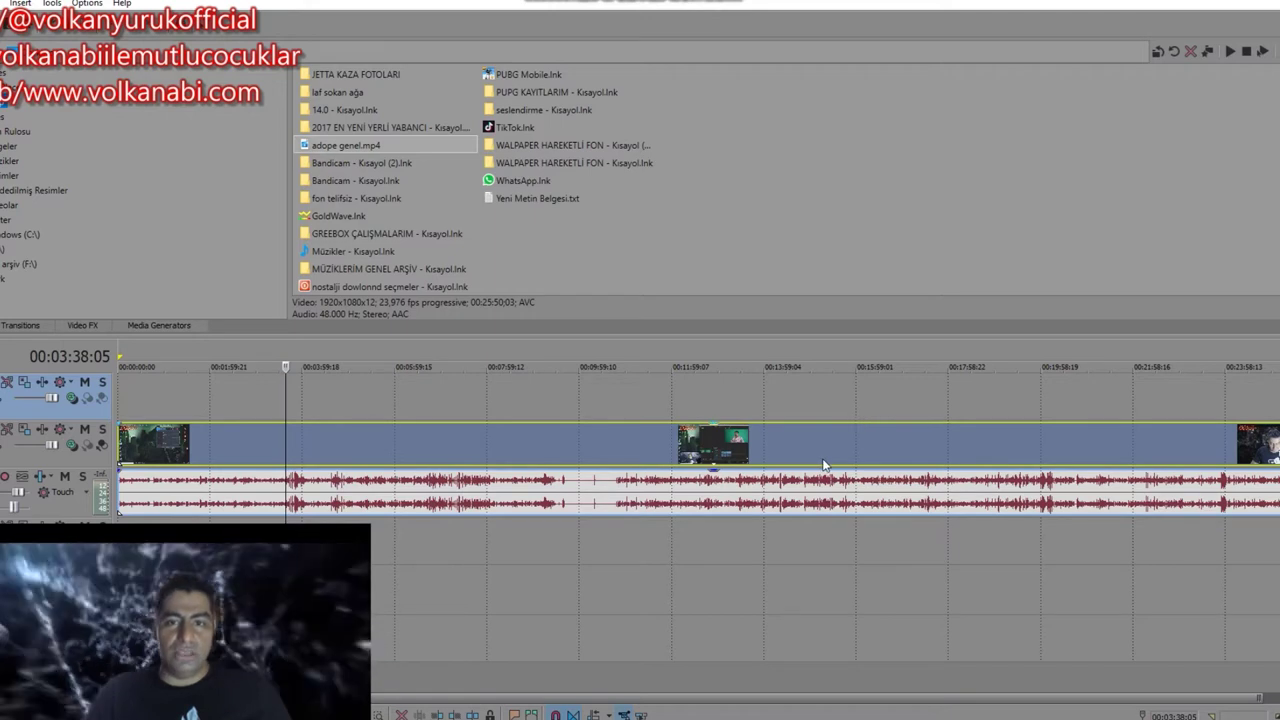
Step: Try moving the video clip from the second track up to the empty first track, and undo the move
left_click(585, 630)
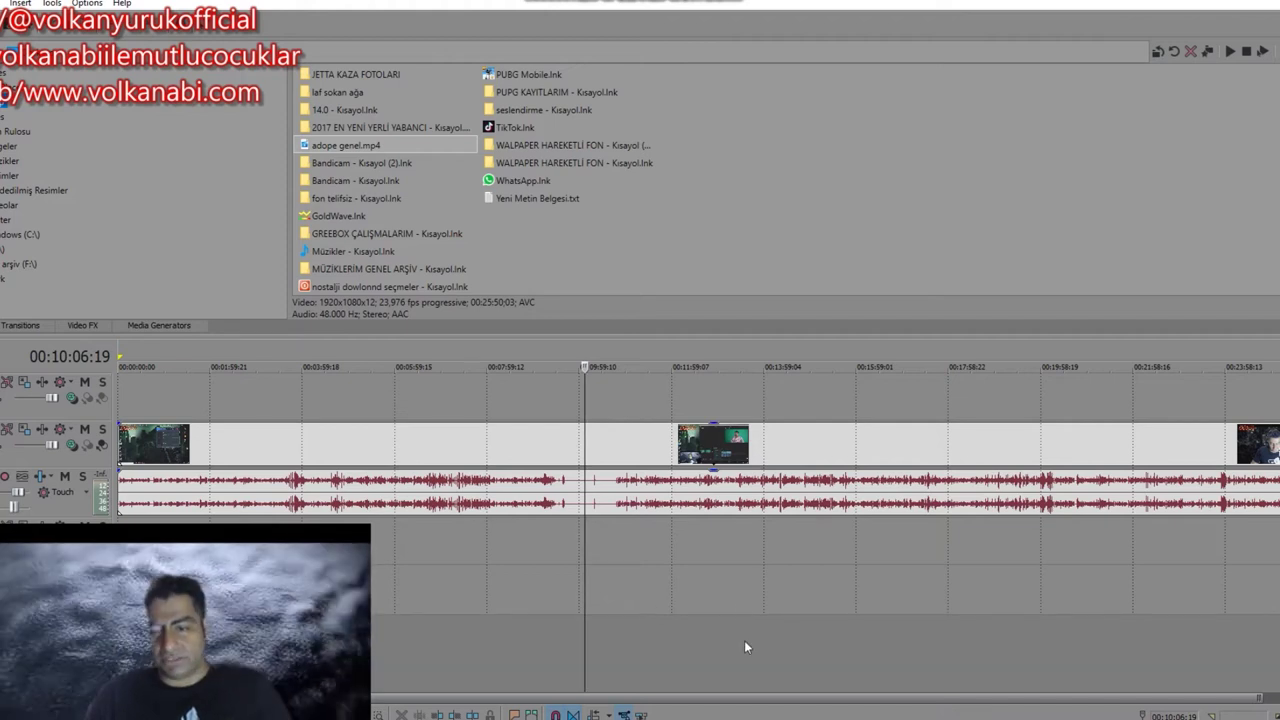
left_click(803, 583)
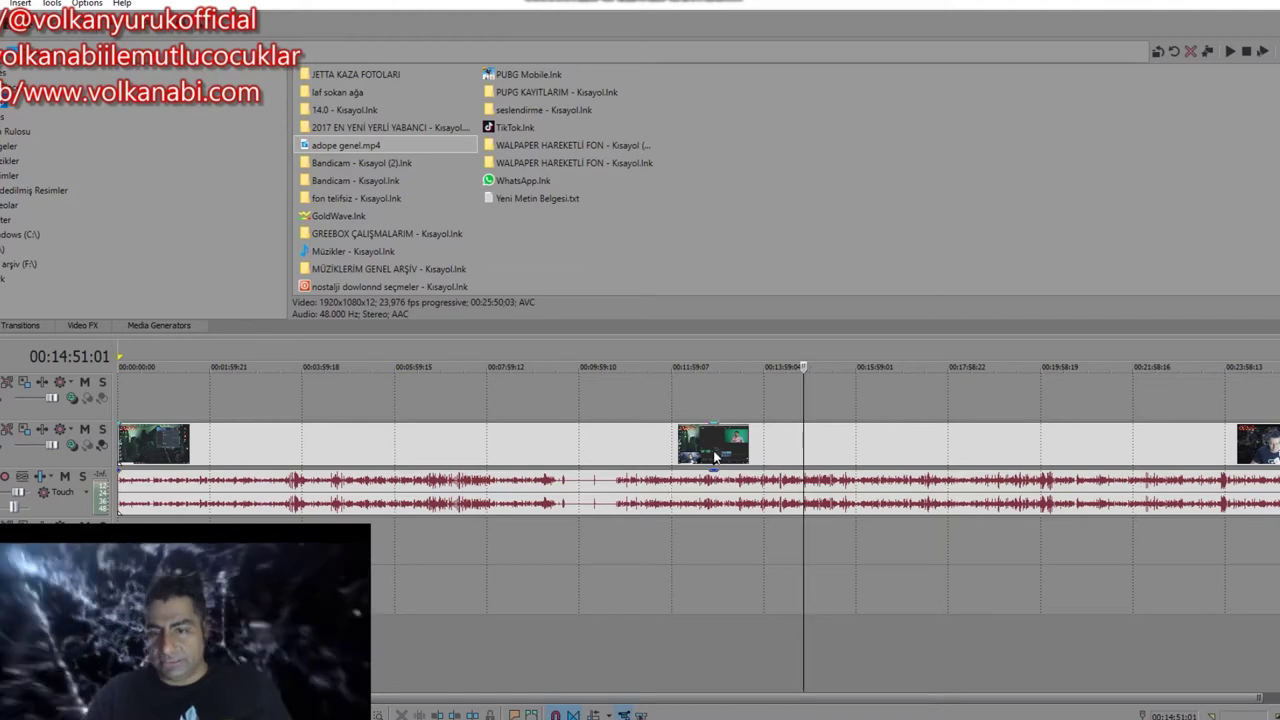
left_click_drag(428, 458, 360, 416)
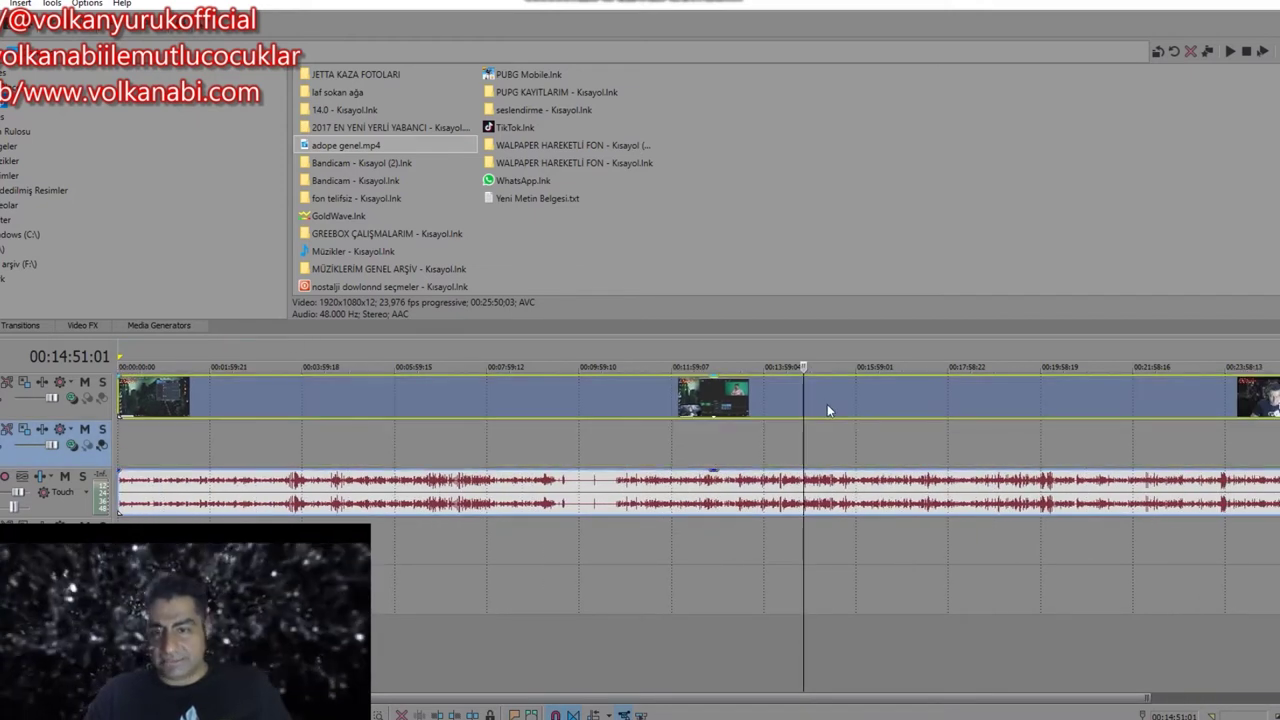
key("ctrl+z")
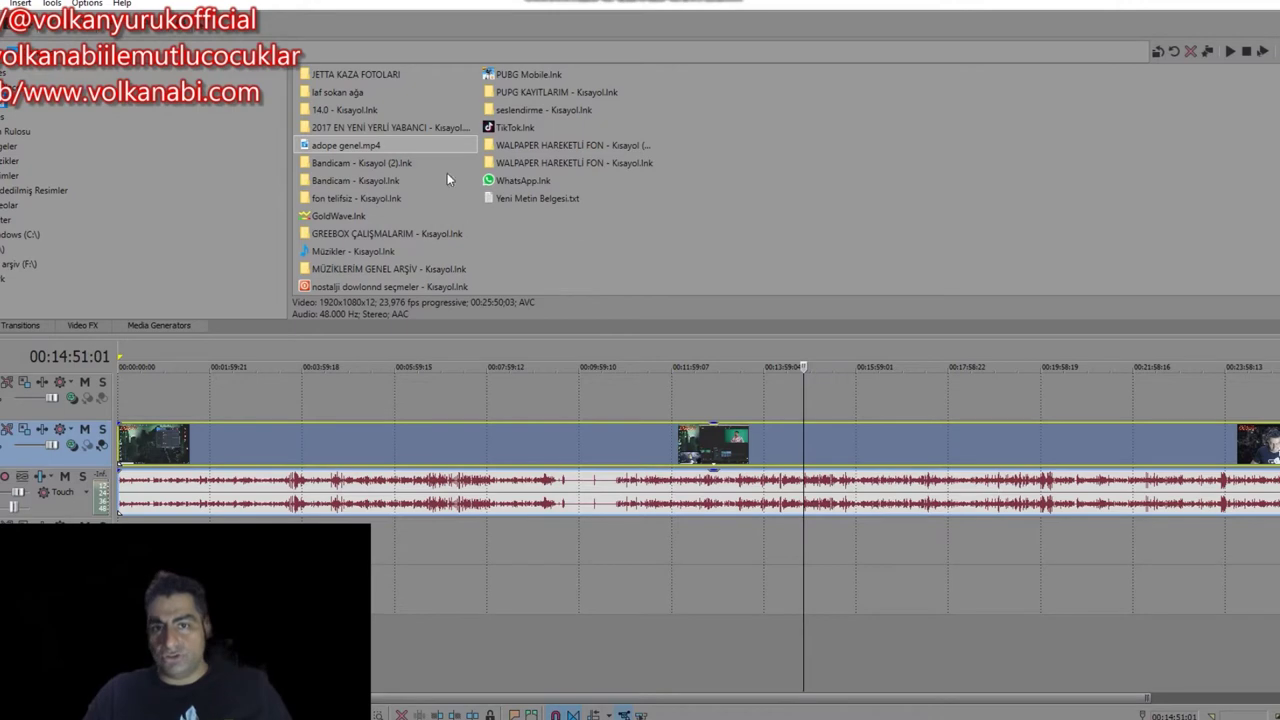
Step: Look through the folders on the ana arşiv (F:) drive and return to the Desktop folder
left_click(5, 264)
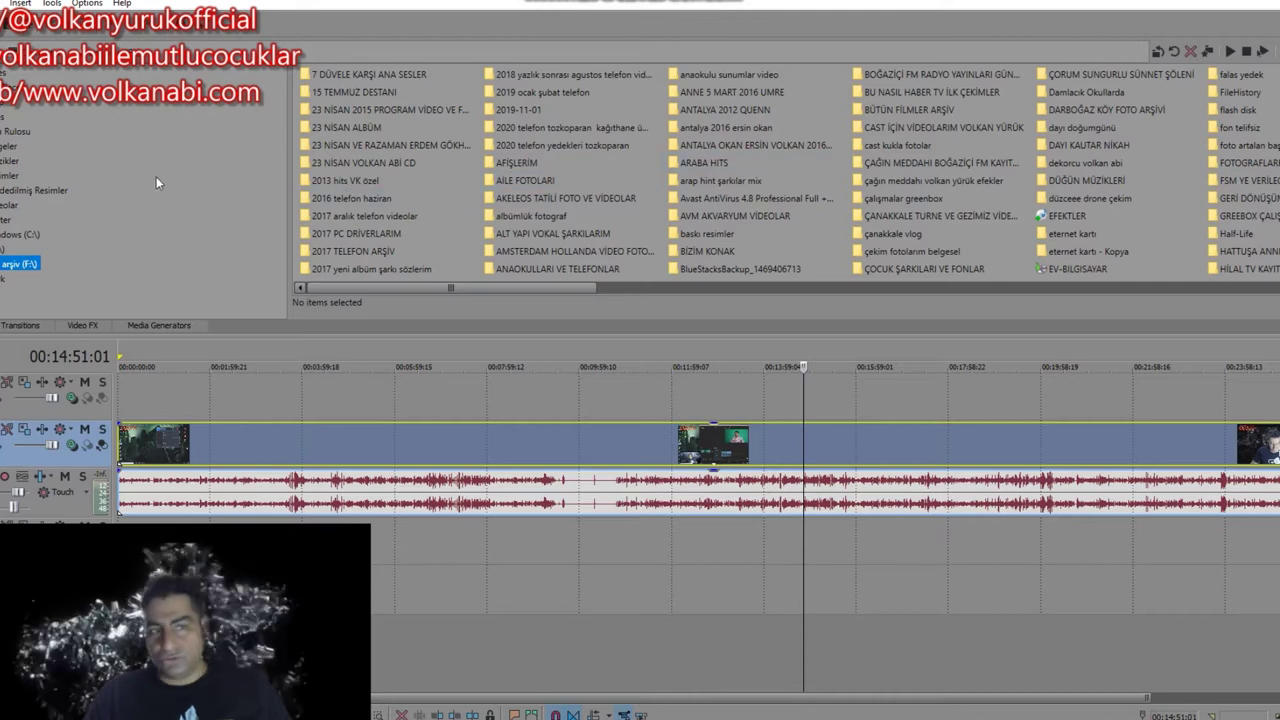
left_click(4, 102)
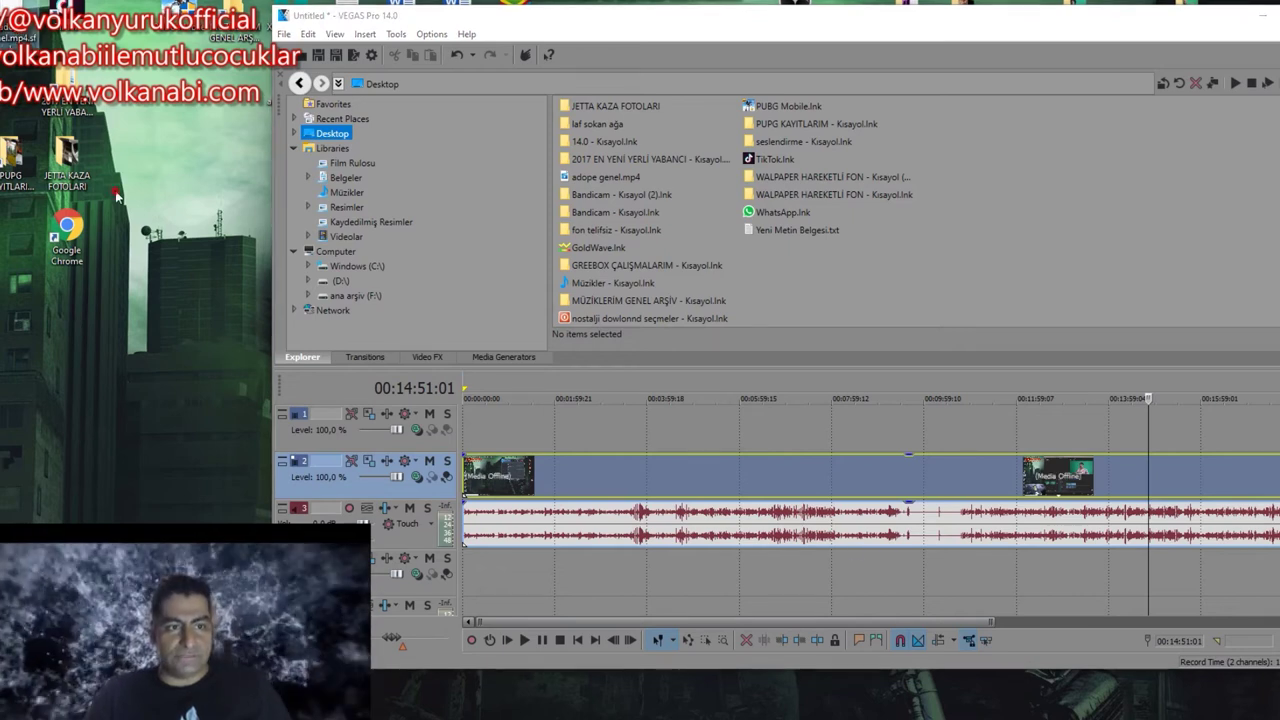
Step: Try adding the adope genel video from the Windows desktop to the fourth track, delete it again and maximize the editor window
left_click_drag(487, 27, 653, 50)
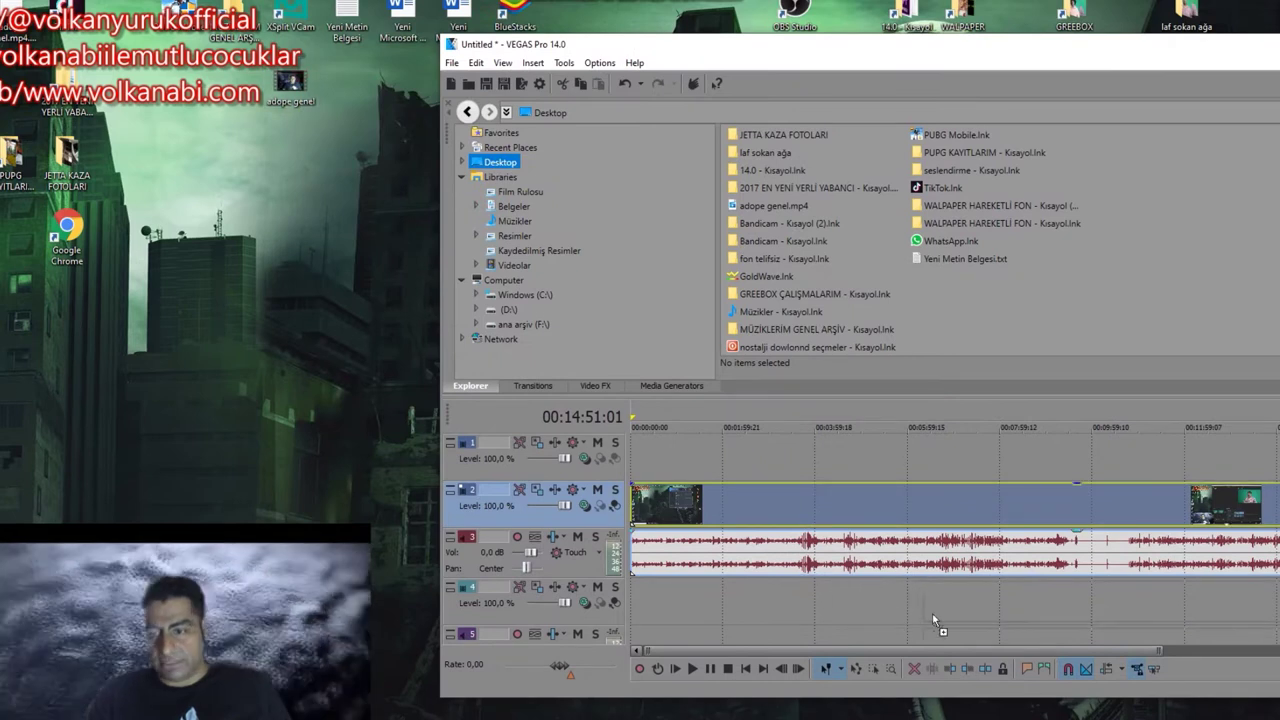
left_click_drag(905, 628, 739, 616)
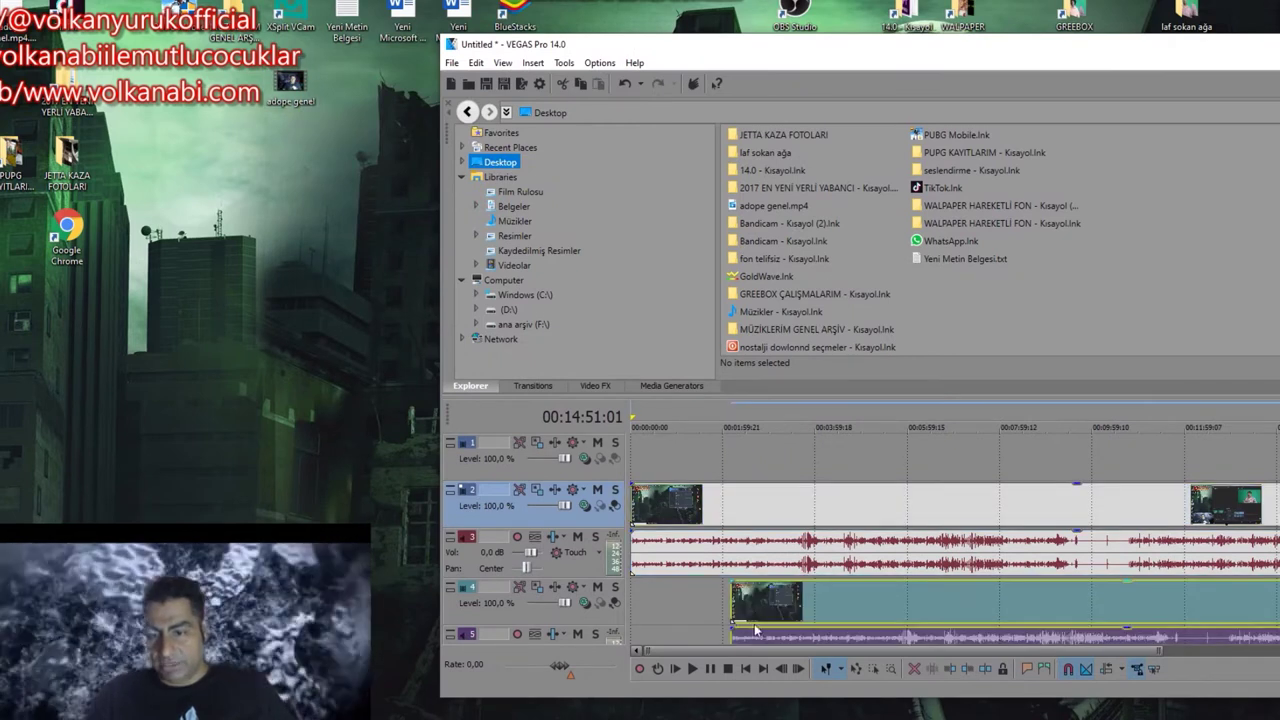
left_click(784, 619)
key("Delete")
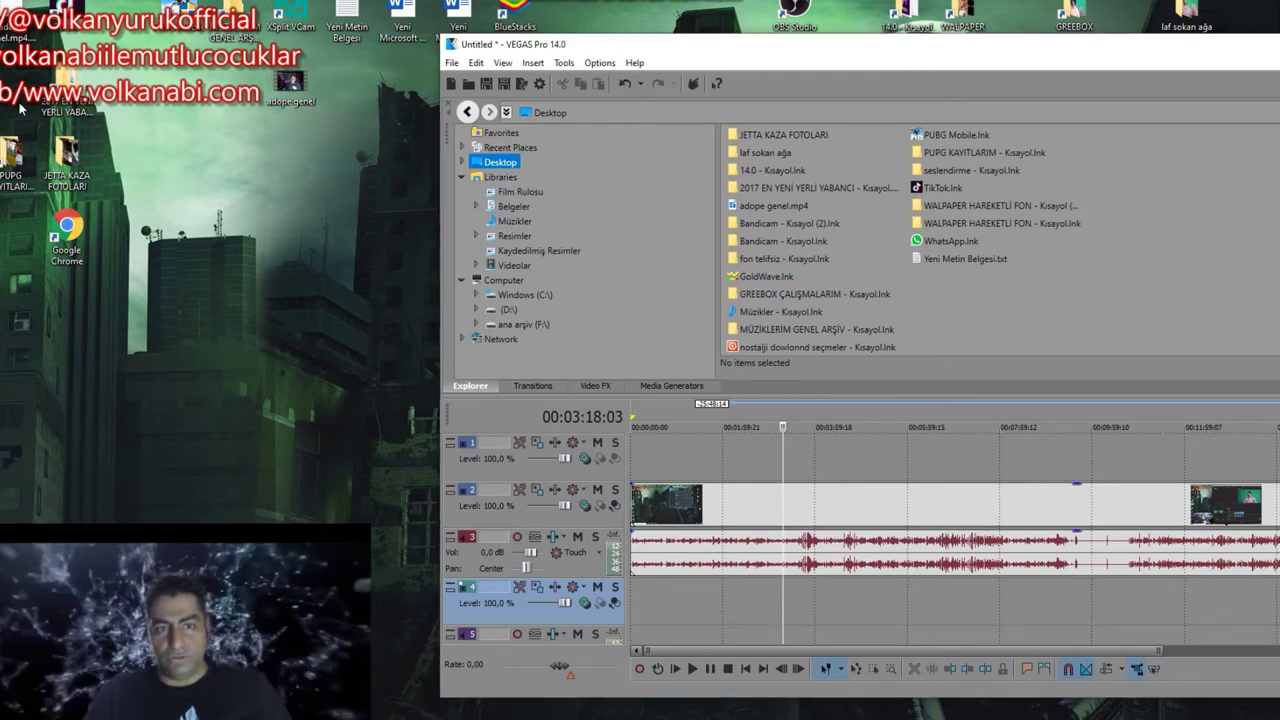
double_click(960, 44)
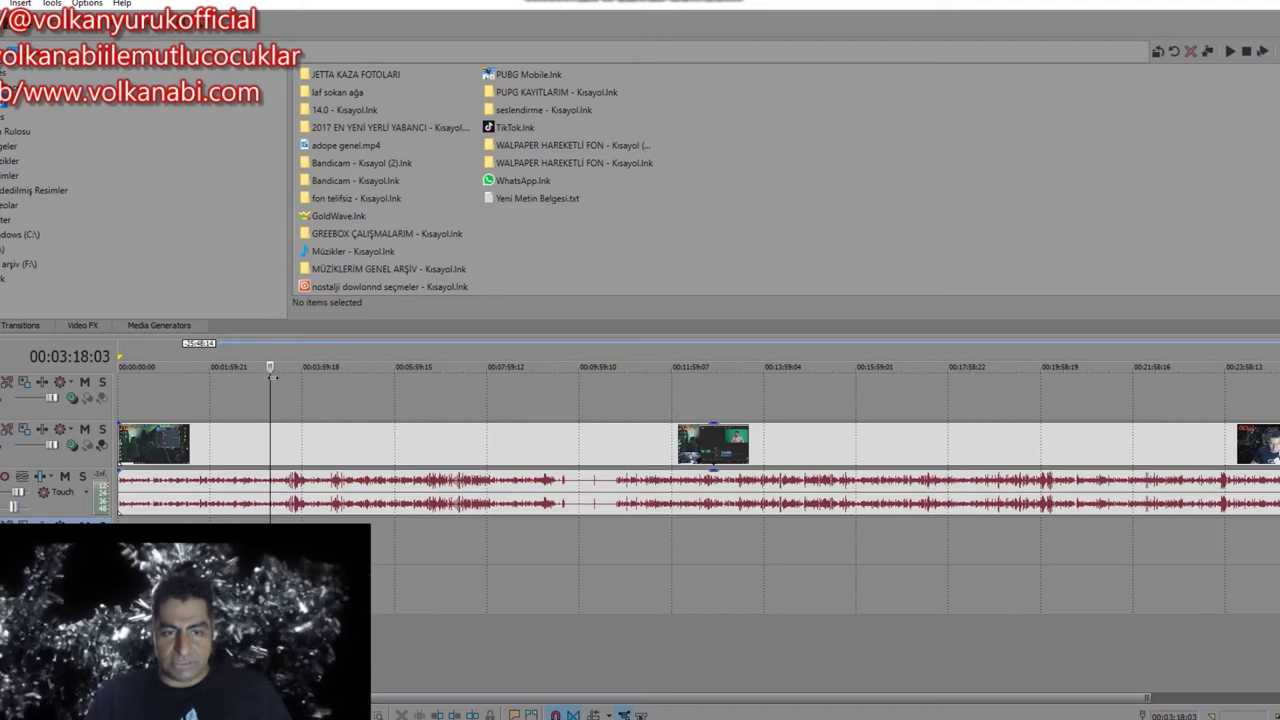
Step: Mark a time selection on the timeline ruler around the 00:09:59:10 mark
left_click(622, 497)
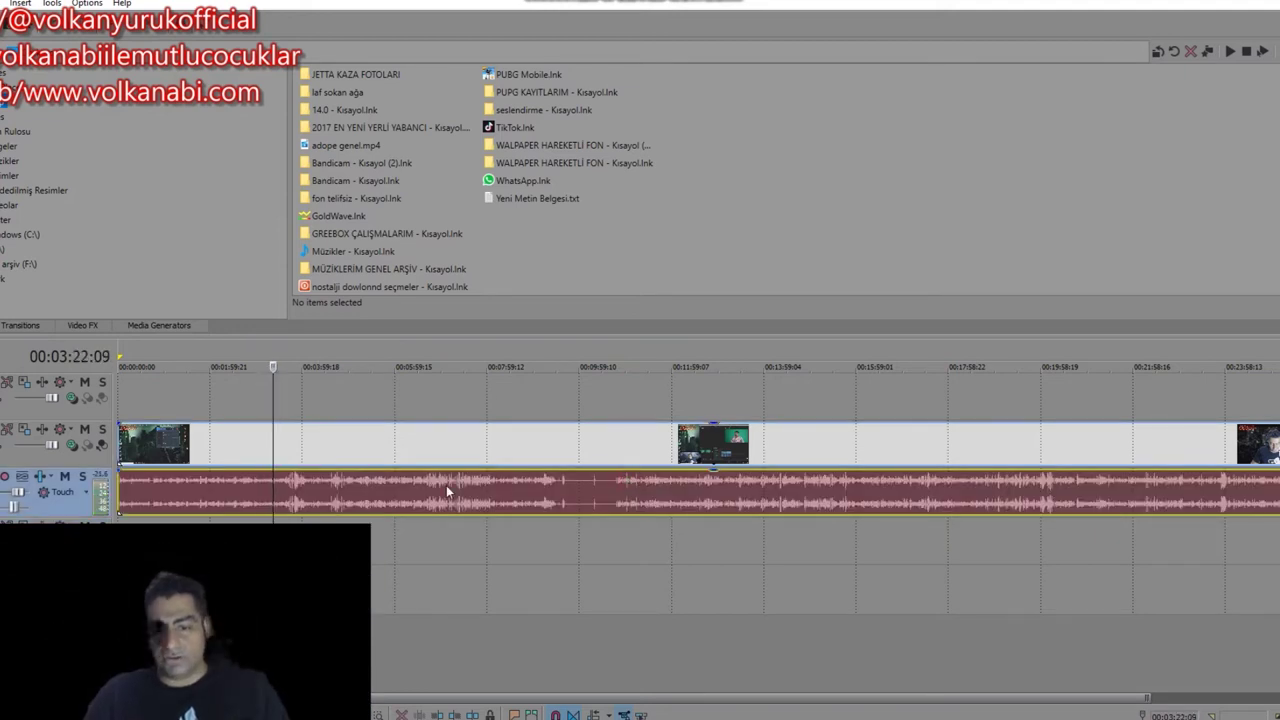
left_click(521, 547)
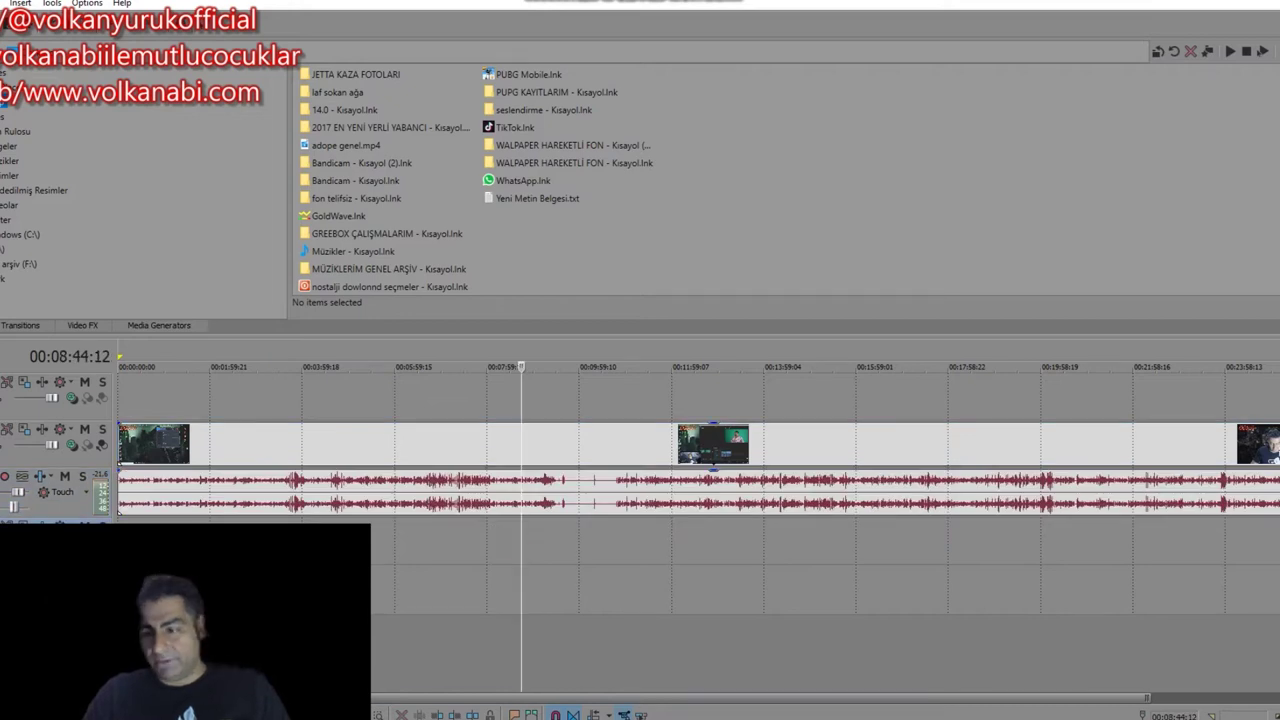
scroll(1156, 452, "down", 1)
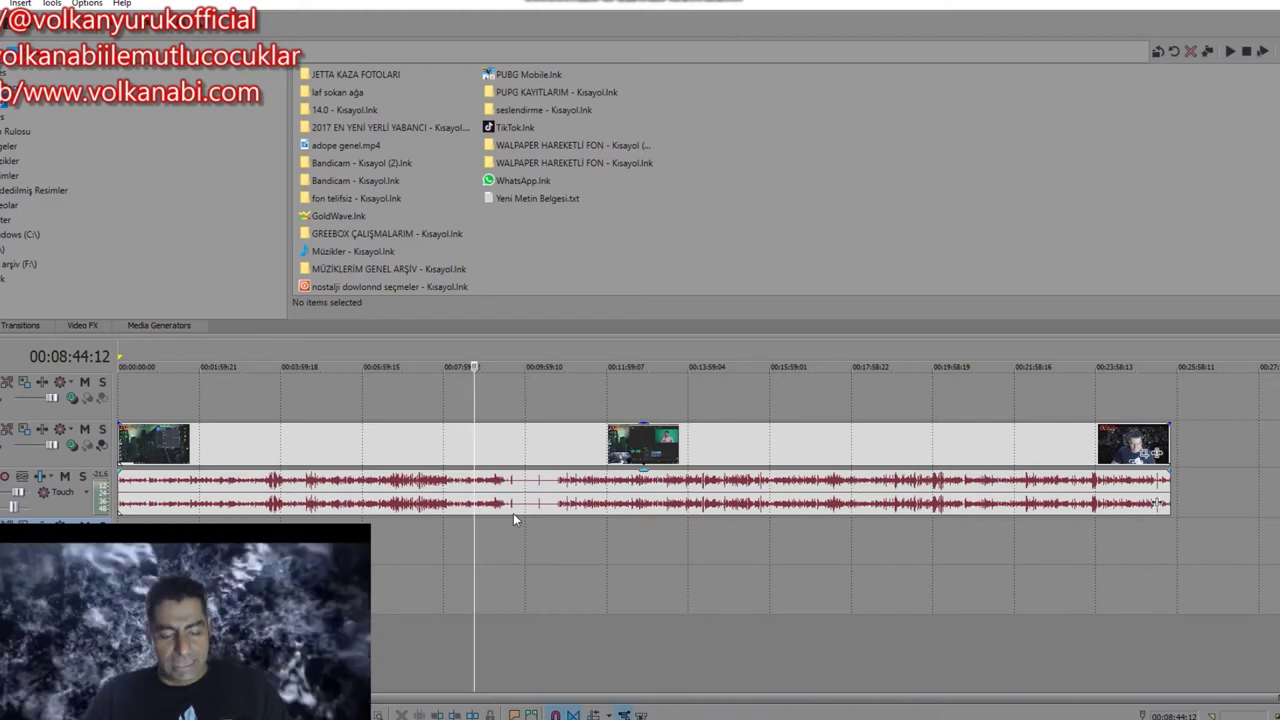
left_click_drag(477, 367, 561, 370)
left_click(582, 562)
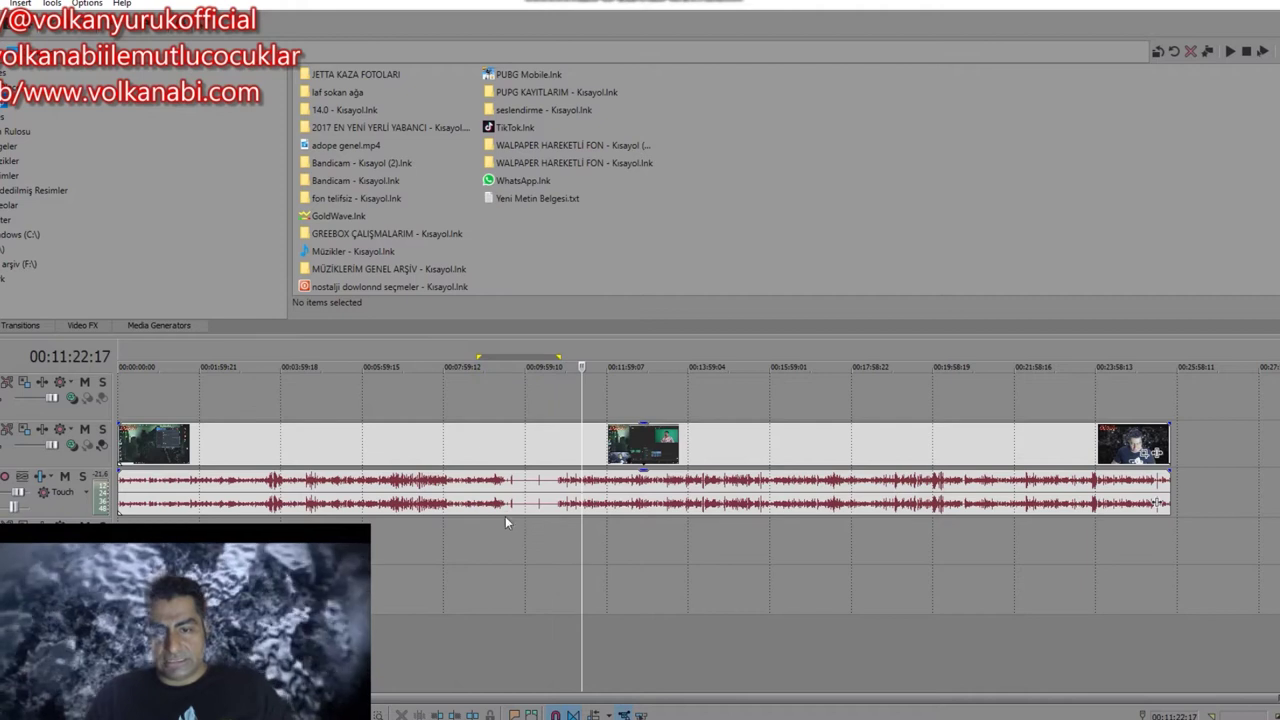
Step: Try splitting the clip at 00:10:09:01 and shifting its second part about 2 min 39 s along the timeline, and undo both edits
left_click(531, 514)
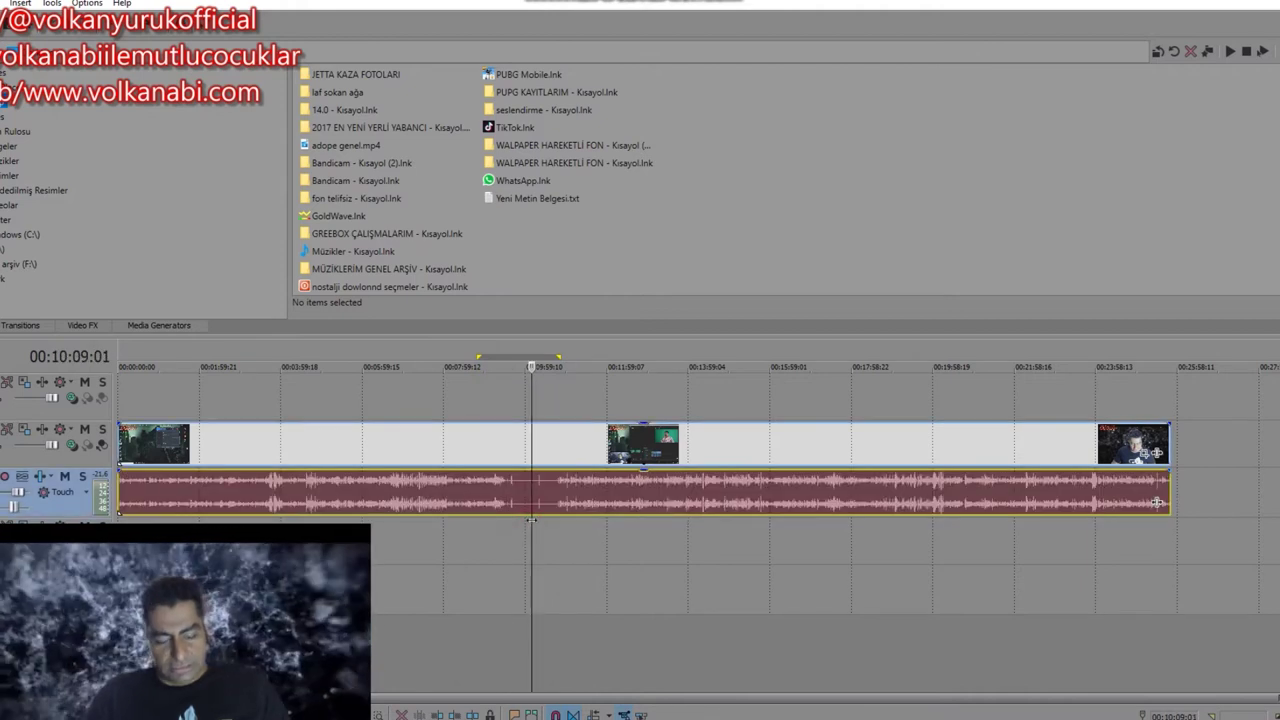
key("s")
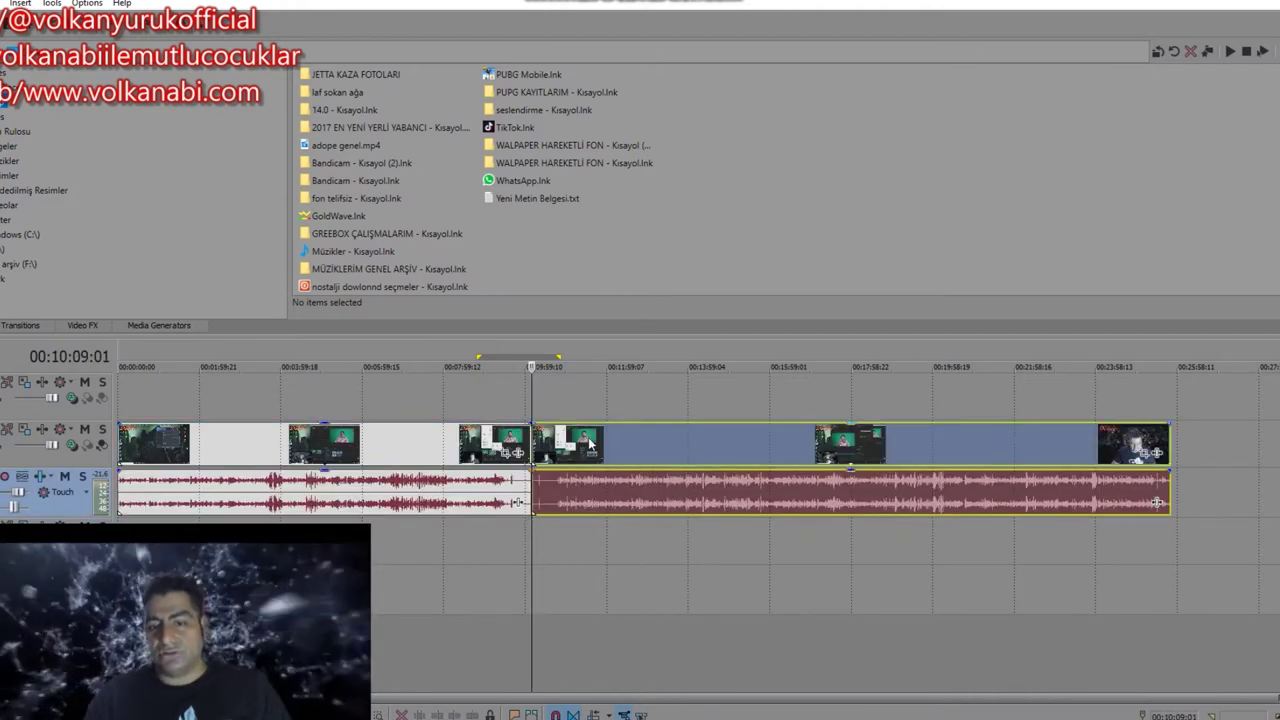
left_click_drag(559, 495, 669, 495)
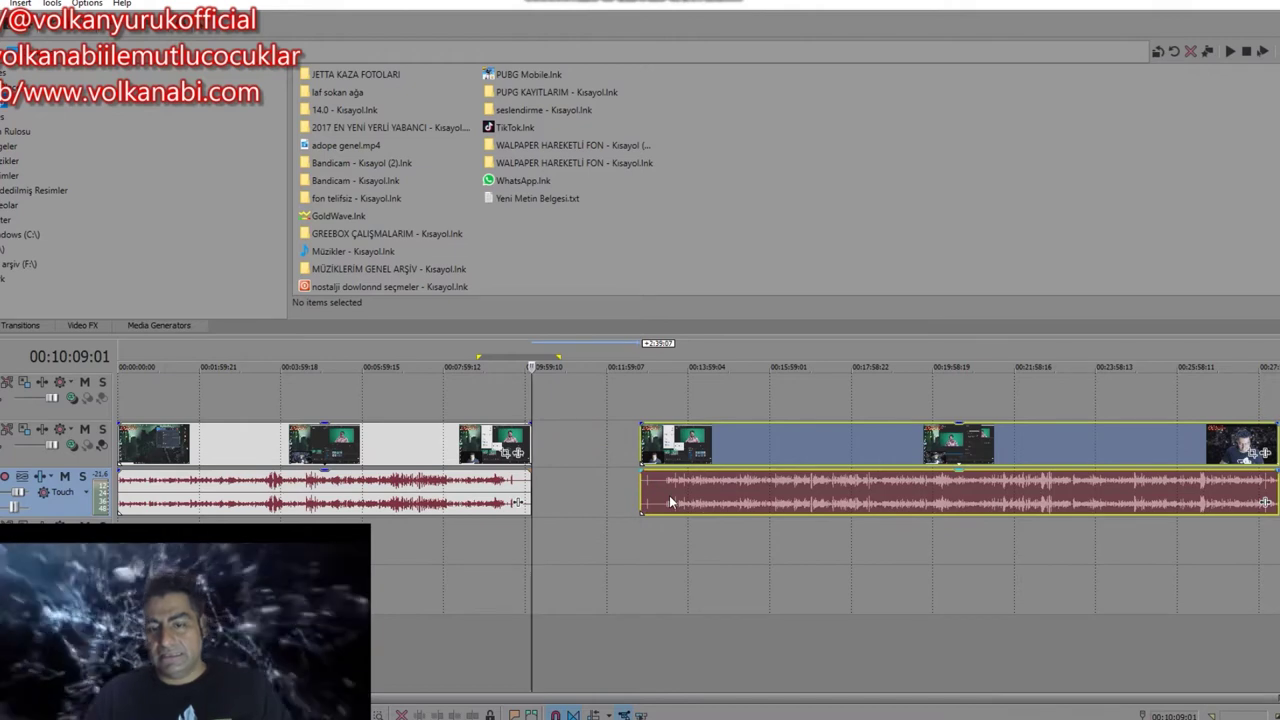
key("ctrl+z")
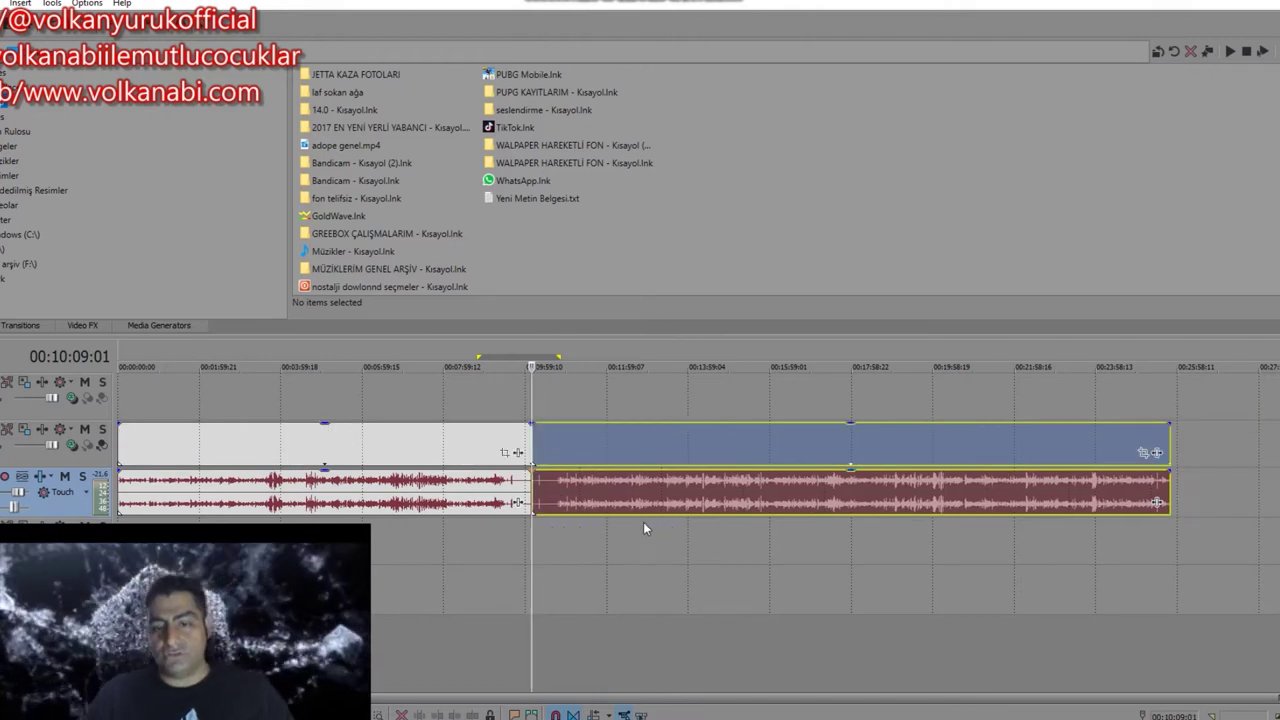
key("ctrl+z")
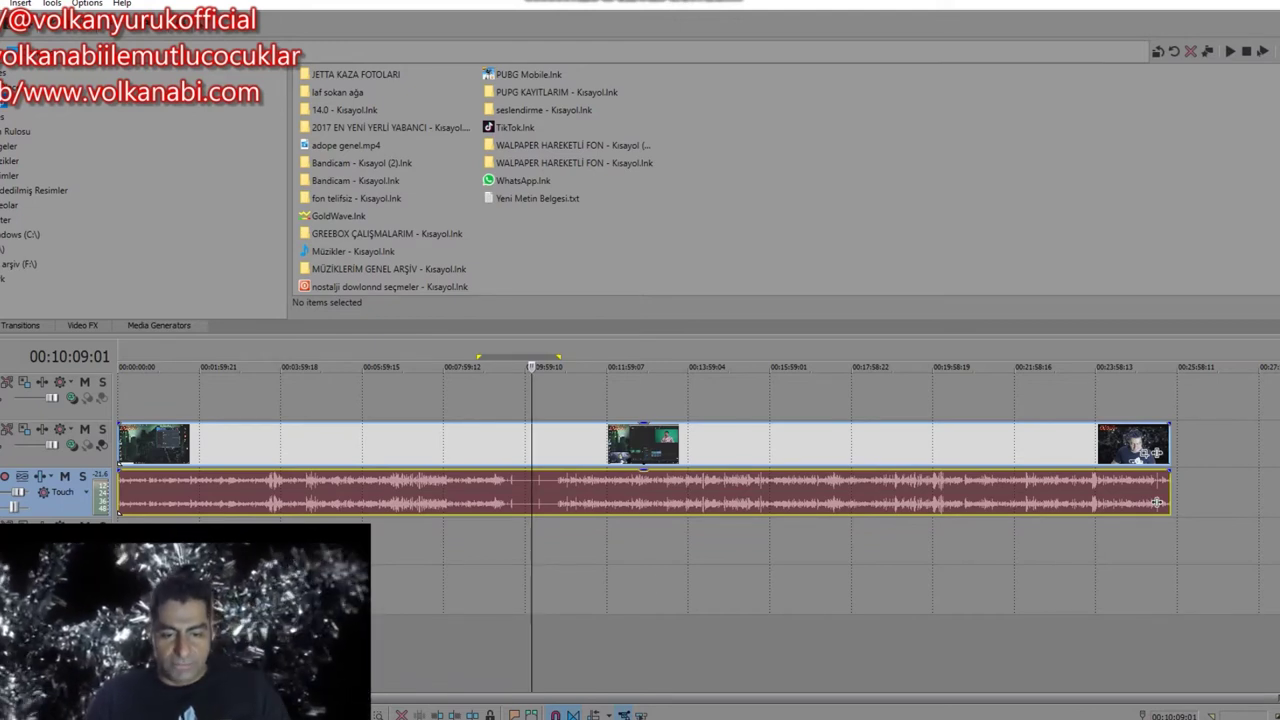
Step: Move the clip with its audio along the timeline so that it starts at the cursor at 00:10:09:01
left_click_drag(214, 452, 601, 442)
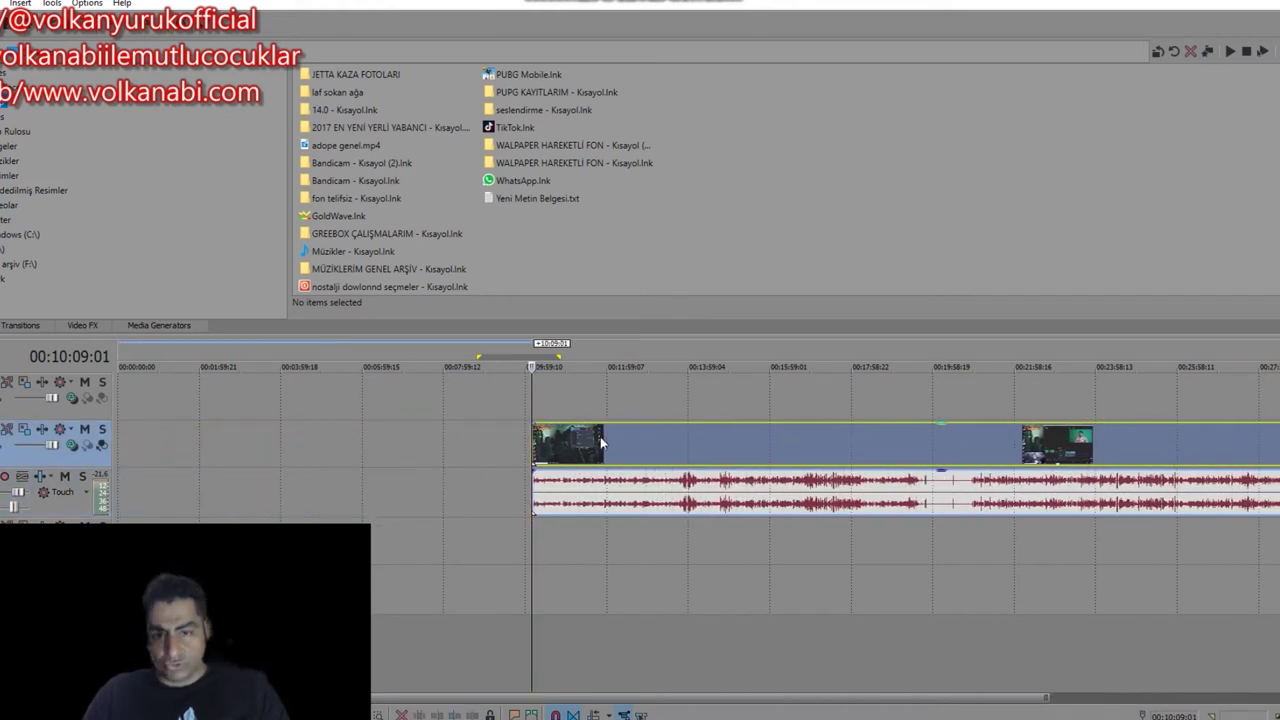
left_click_drag(1006, 697, 1220, 700)
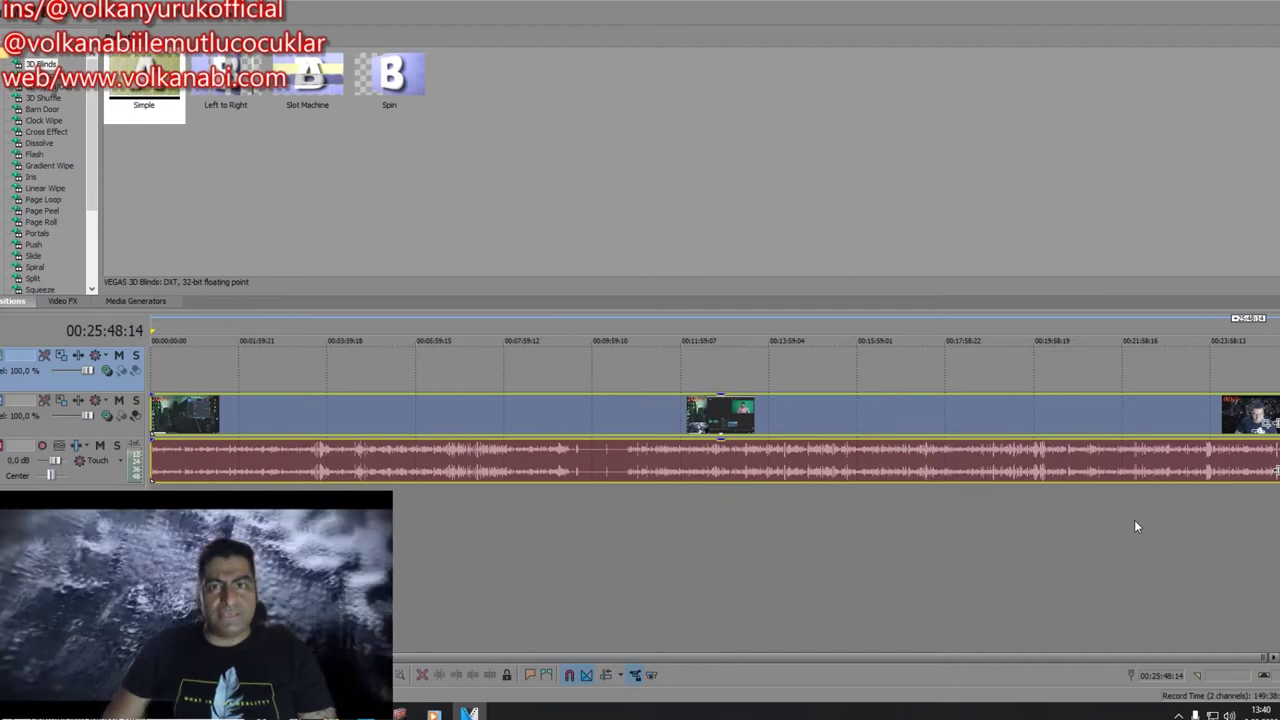
Step: Place the timeline cursor at 00:04:25:03 in the clip and show the Video Preview window
left_click(345, 402)
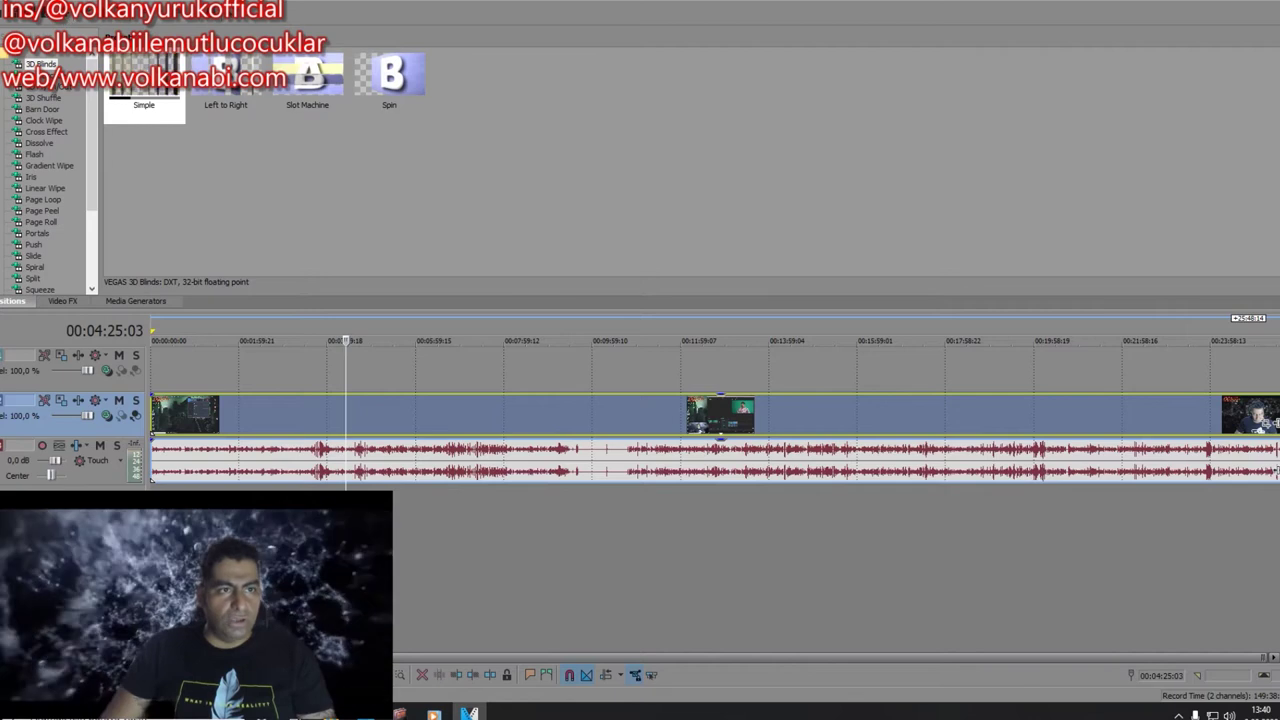
left_click(28, 2)
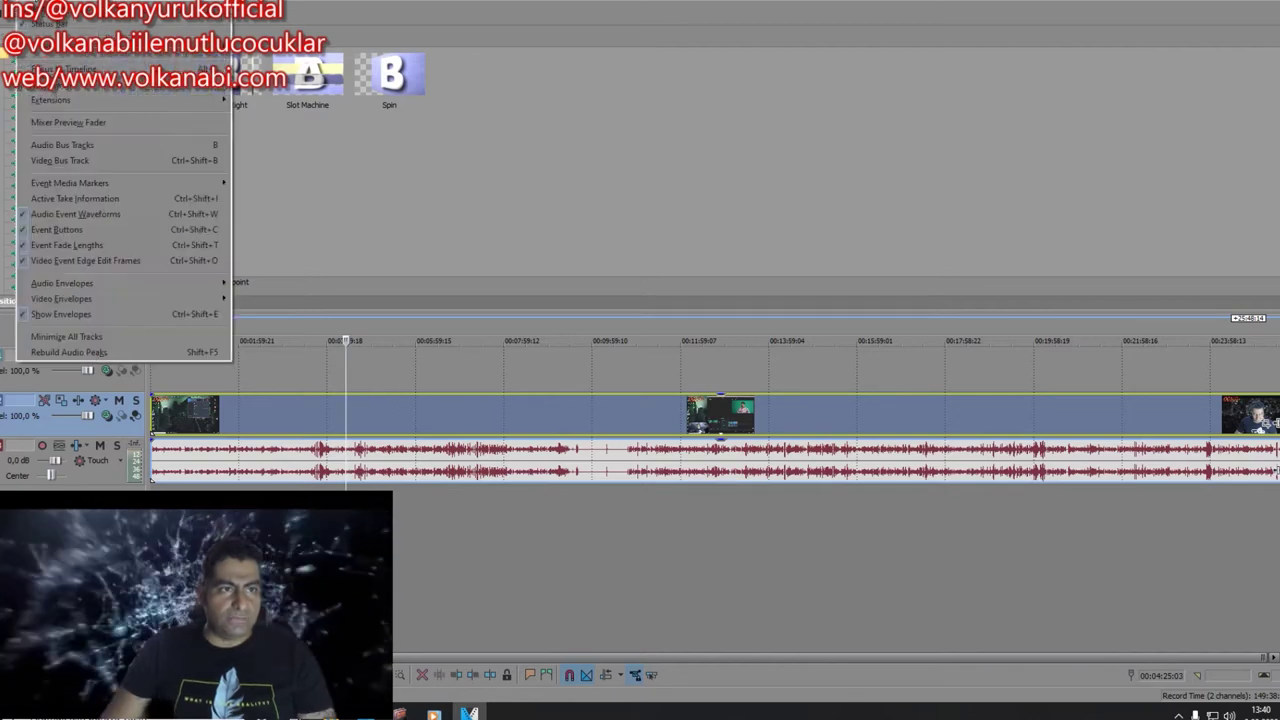
key("Right")
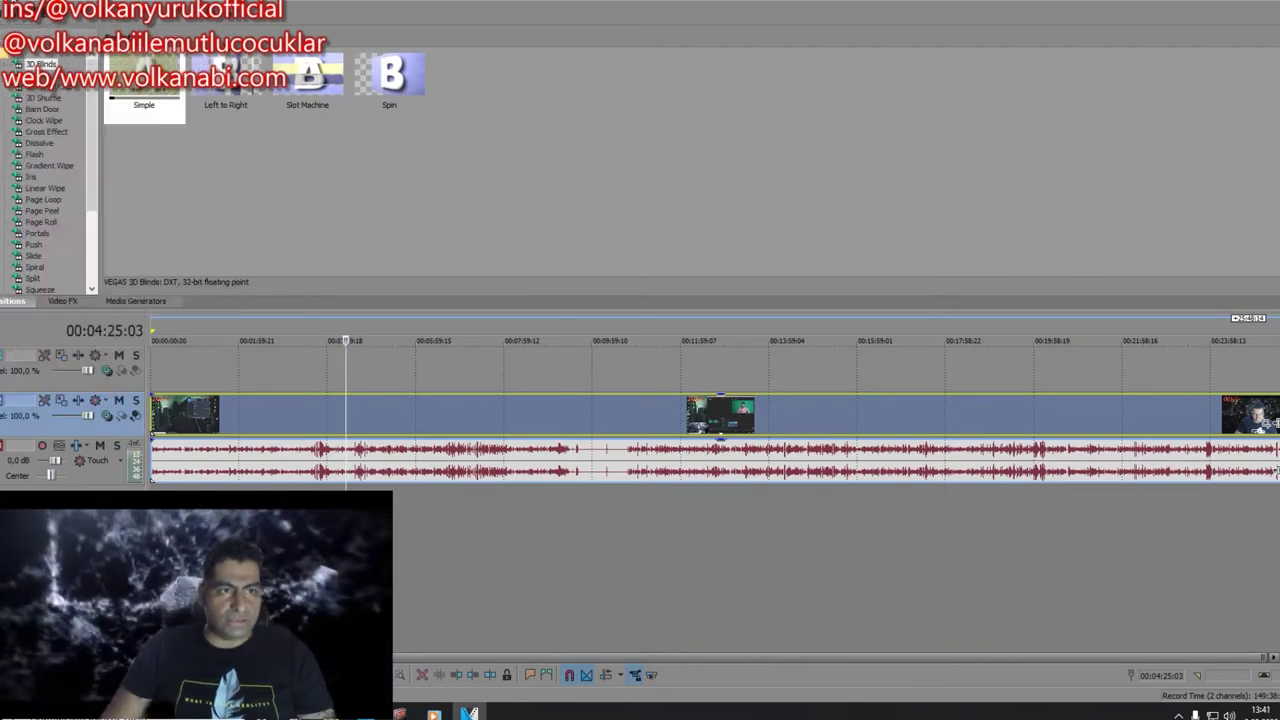
key("Right")
key("Left")
key("Left")
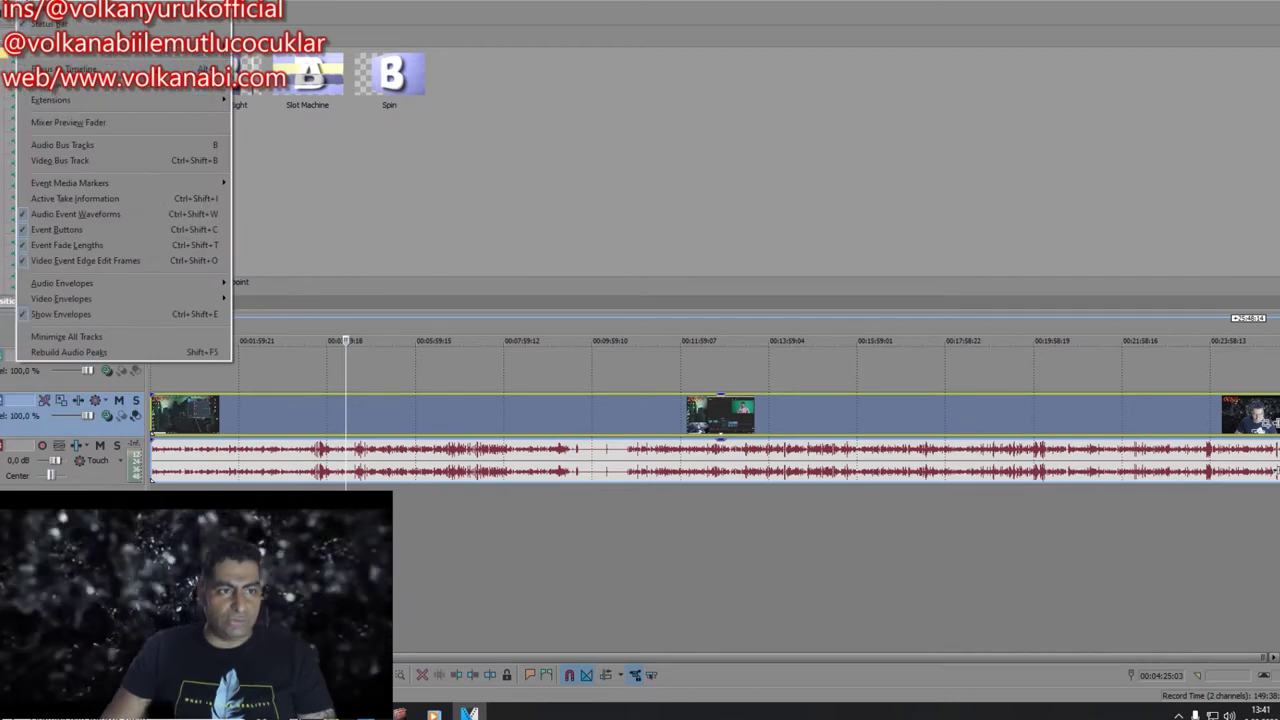
mouse_move(73, 91)
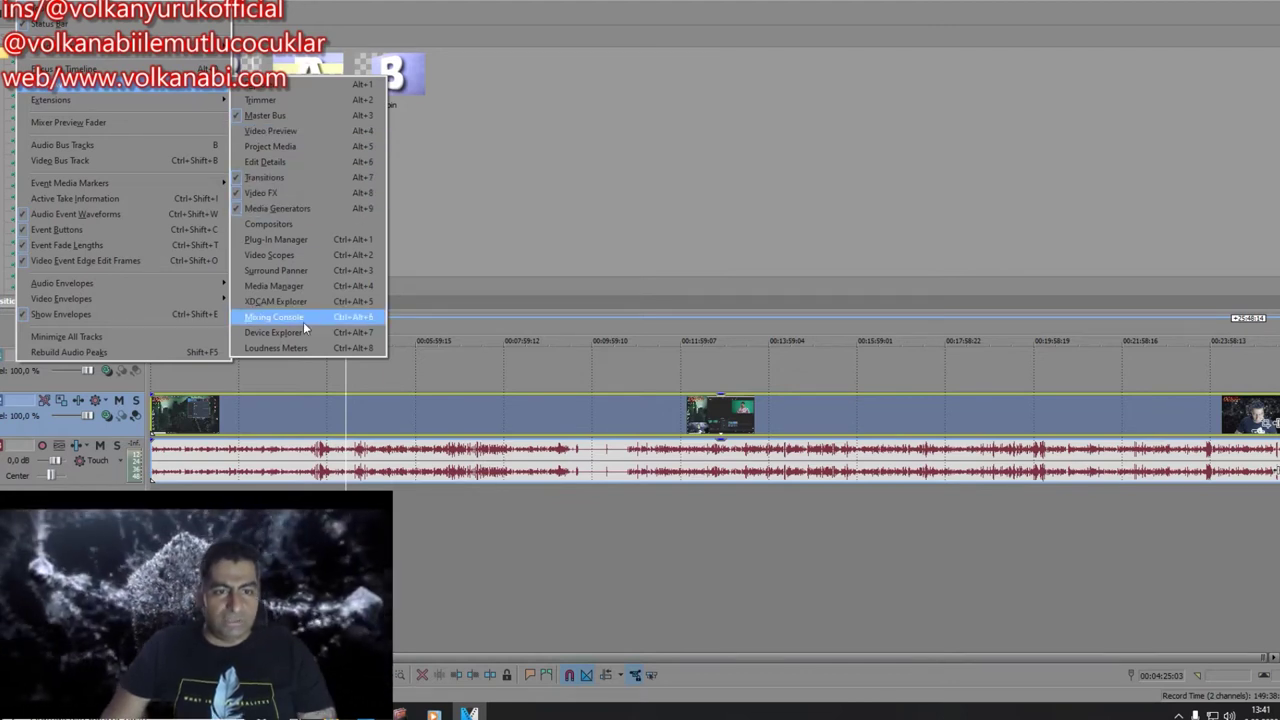
left_click(313, 131)
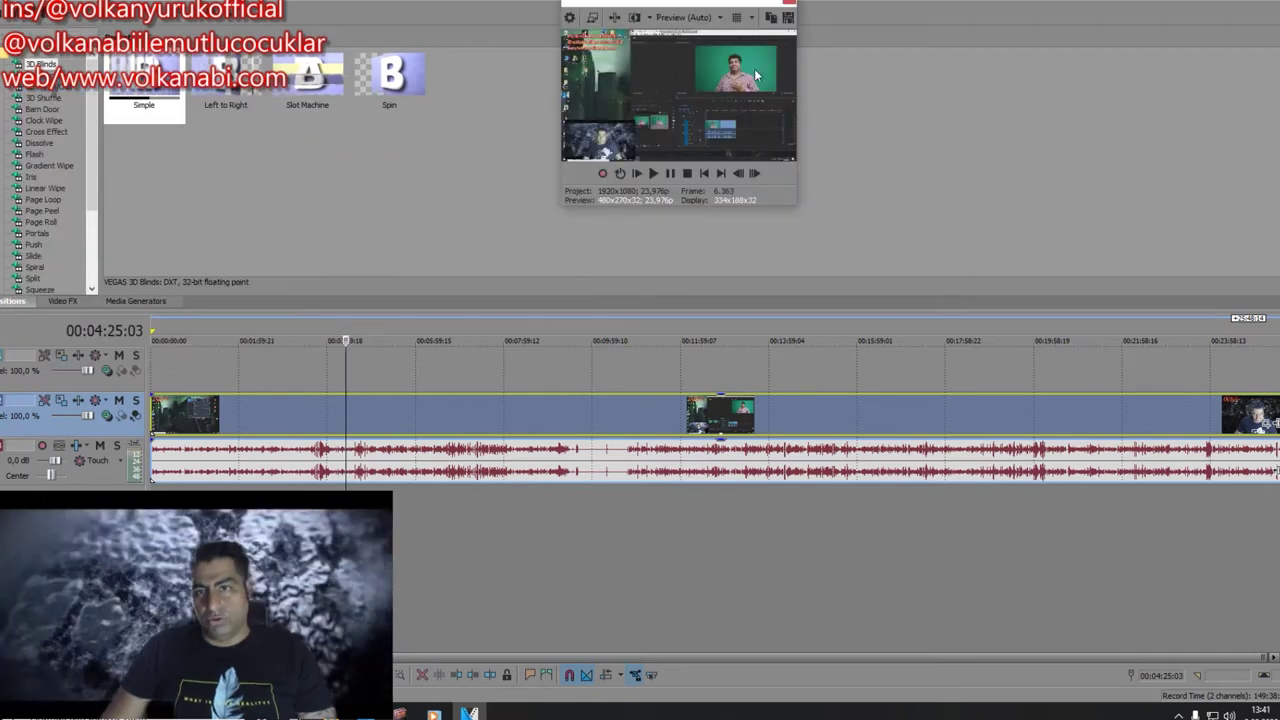
Step: Enlarge the floating Video Preview window to a display size of about 585x329 and fit it above the timeline
left_click_drag(797, 200, 1065, 240)
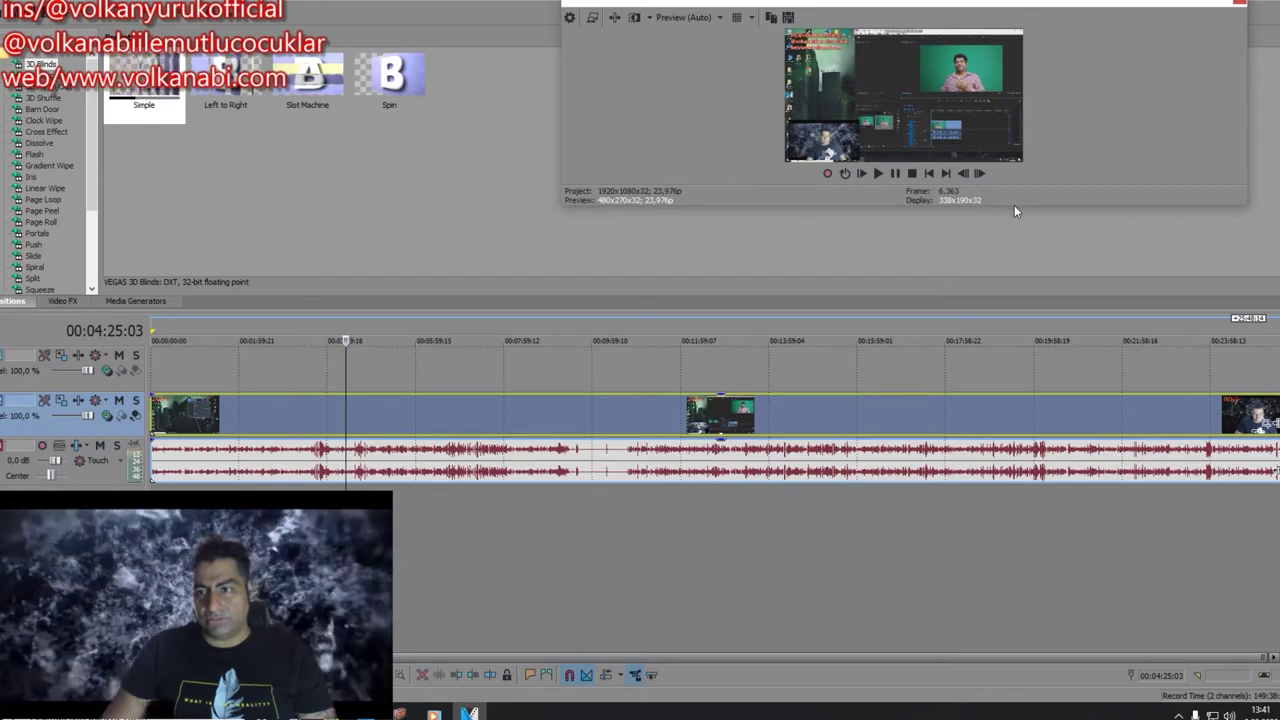
left_click_drag(1014, 206, 999, 307)
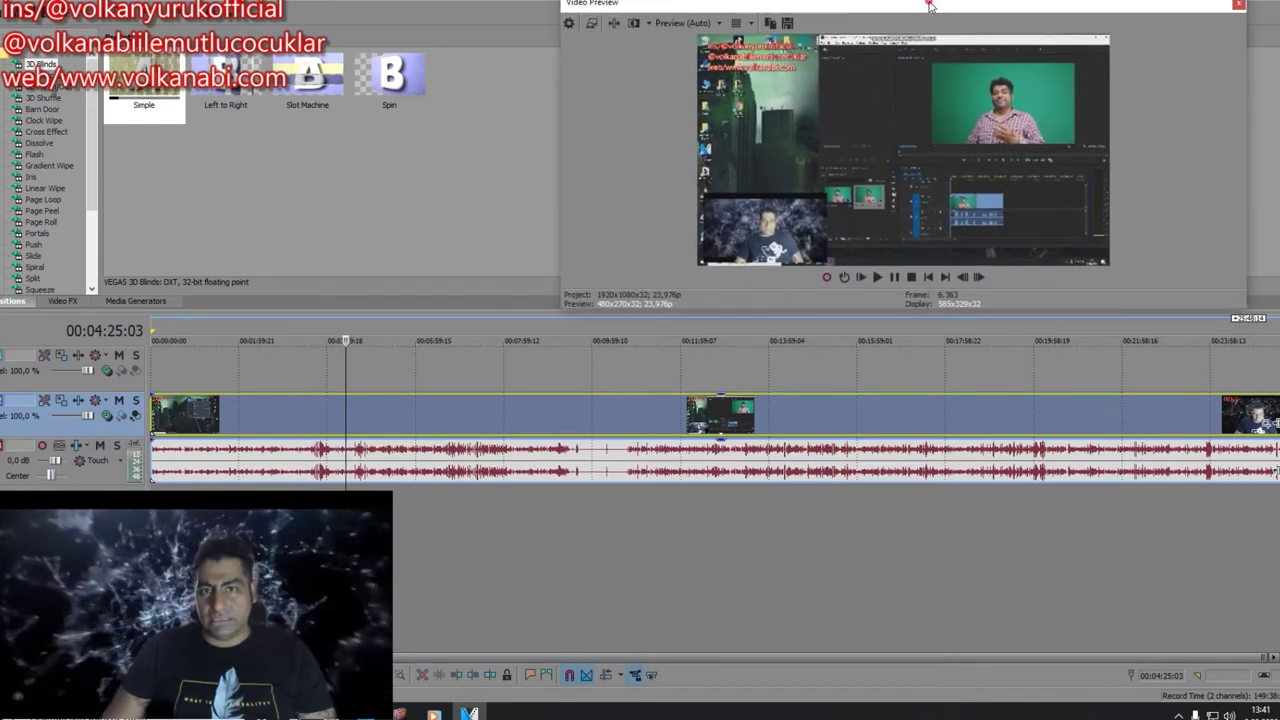
left_click_drag(931, 2, 860, 1)
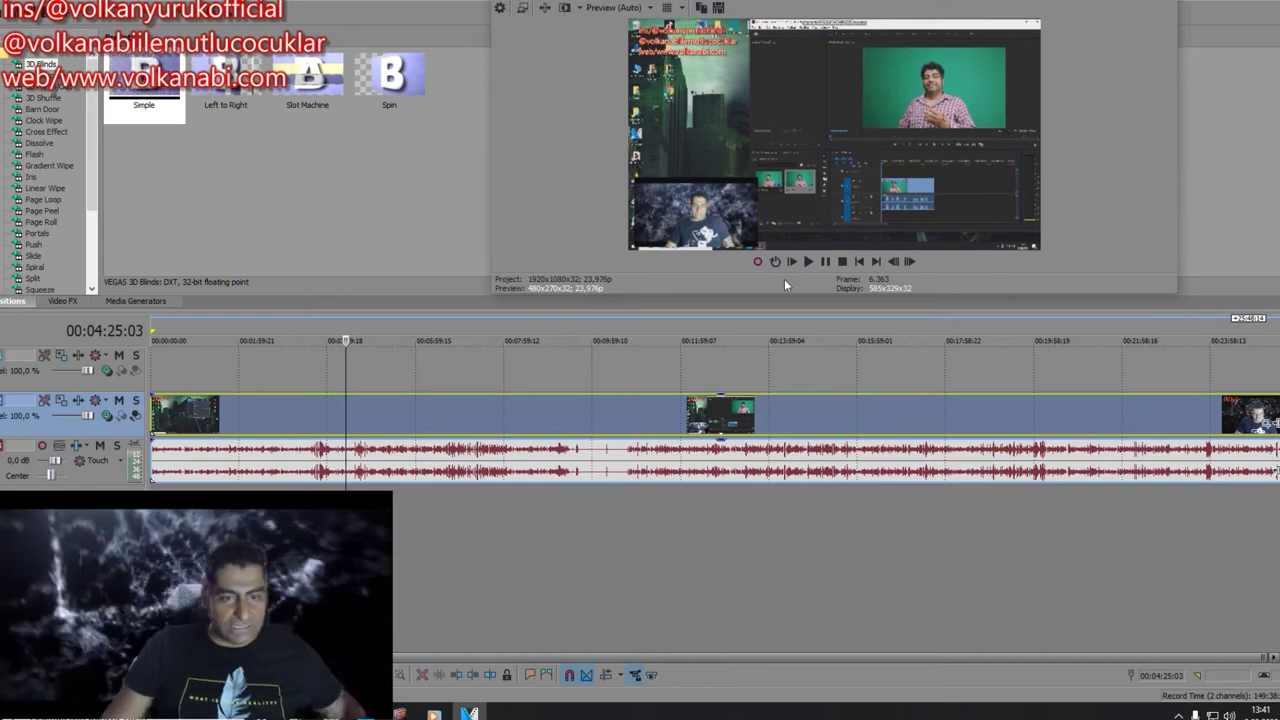
Step: Move the clip to start at about 00:08:06:05 and place the timeline cursor at 00:08:25:08
left_click_drag(243, 413, 357, 361)
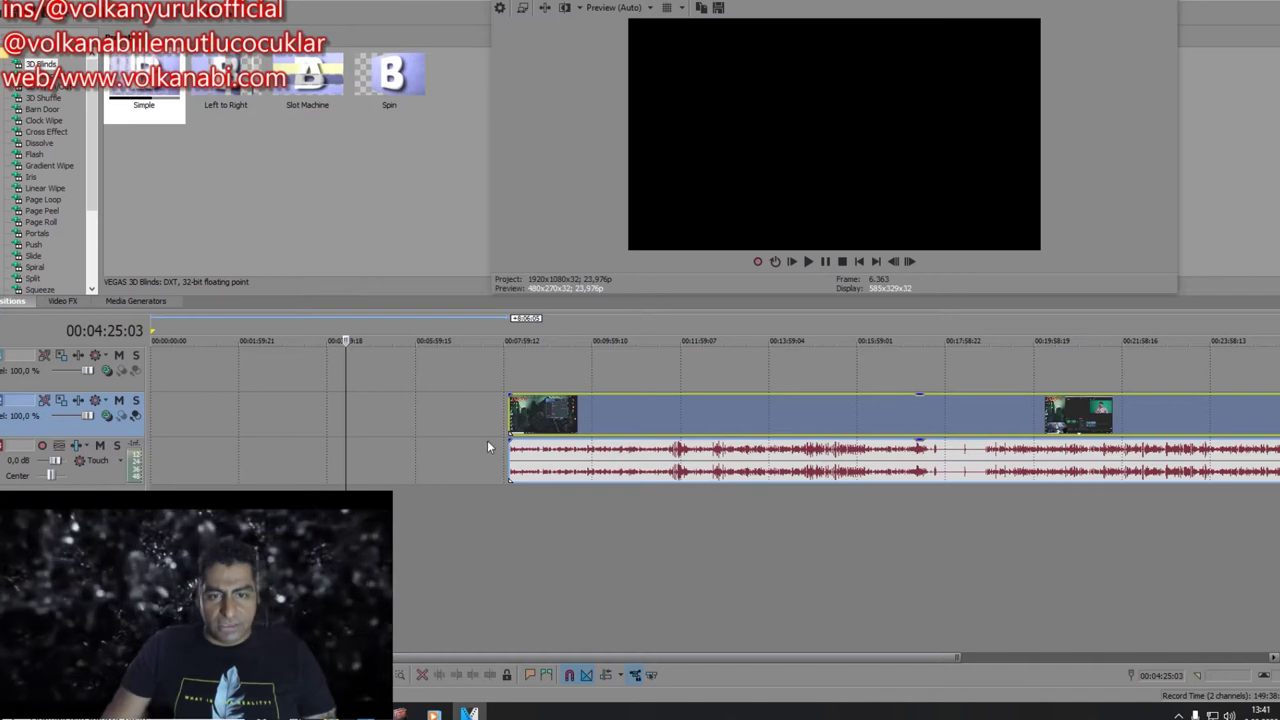
left_click(509, 372)
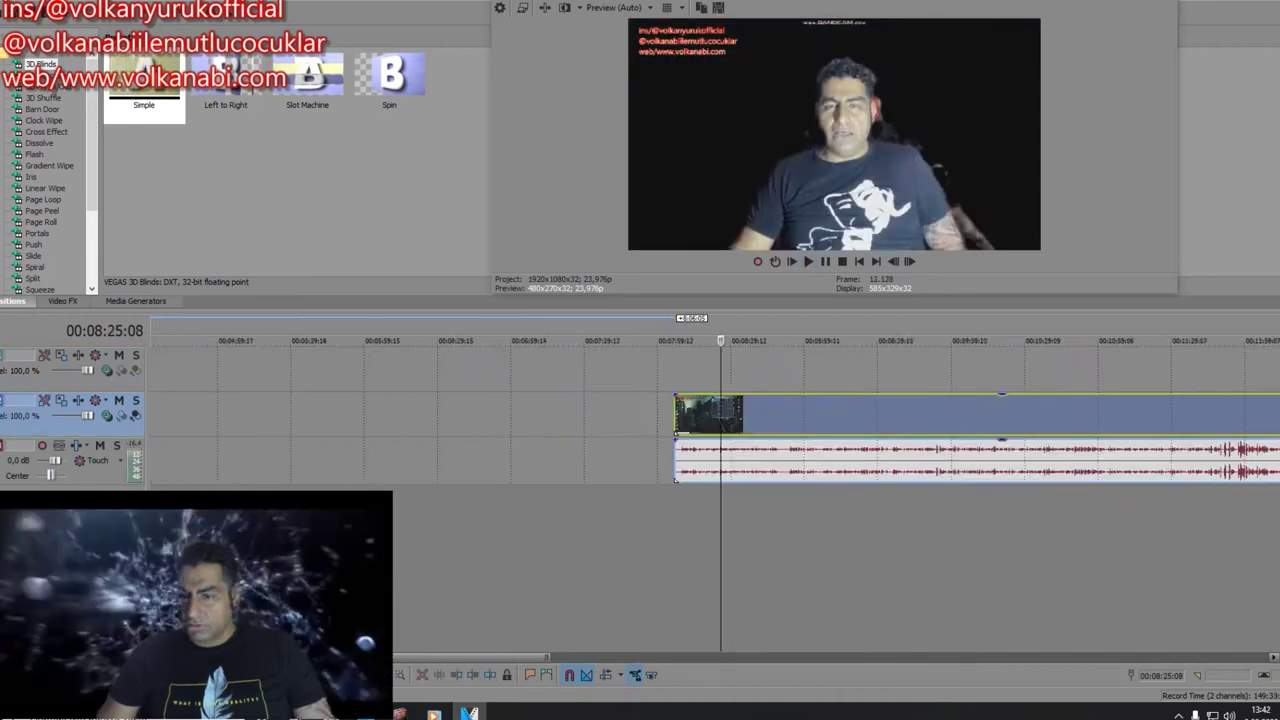
Step: Examine the clip at different timeline zoom levels around the cursor at 00:08:25:08
scroll(720, 440, "up", 6)
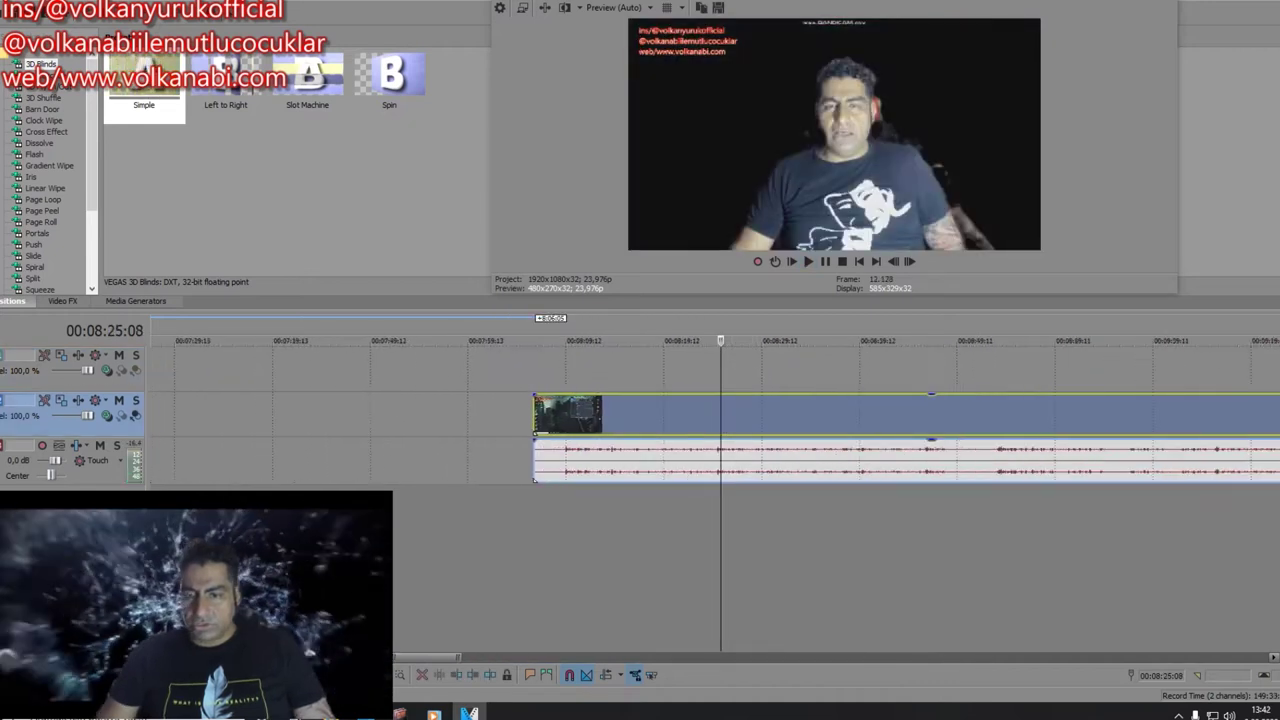
key("Up")
key("Up")
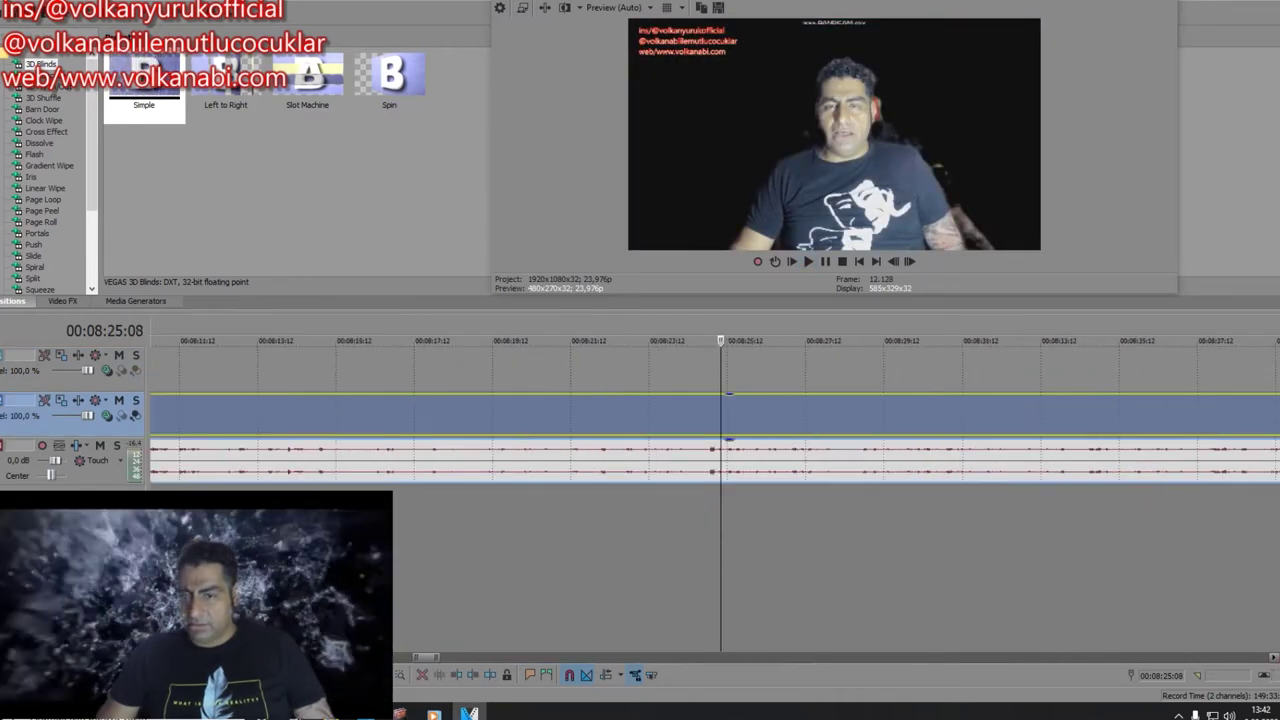
key("Down")
key("Down")
key("Down")
key("Down")
key("Down")
key("Down")
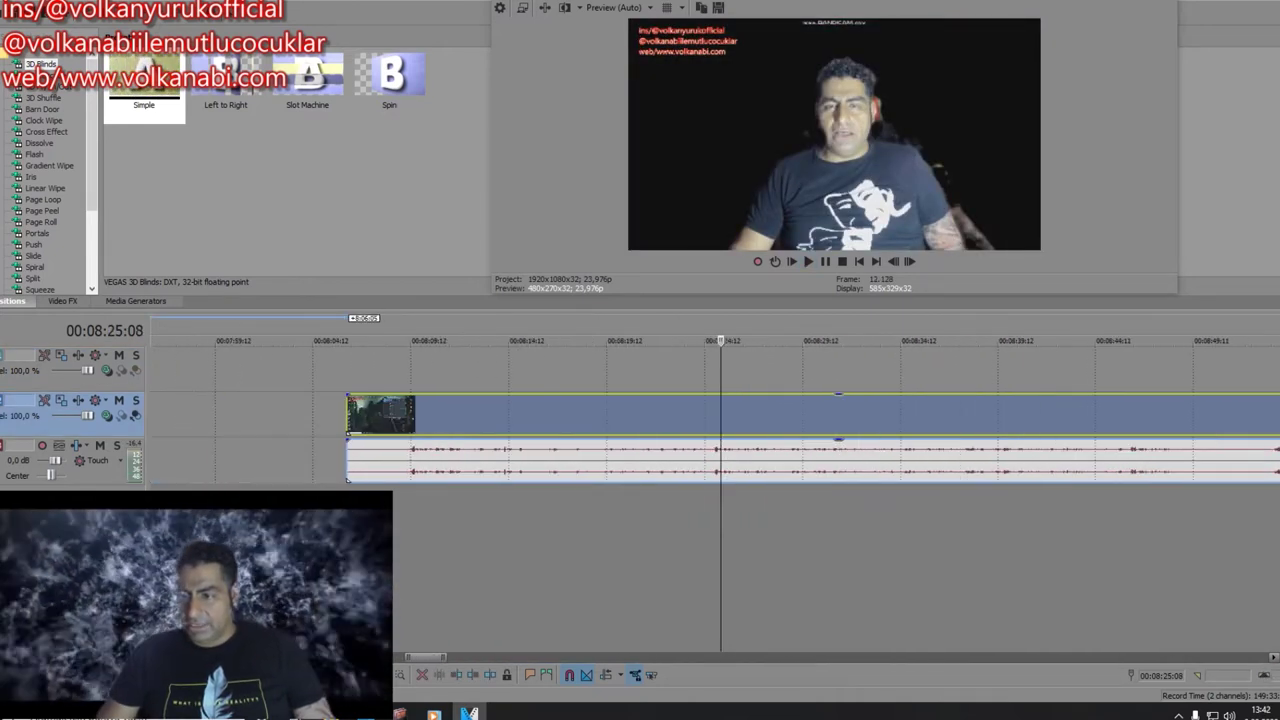
key("Down")
key("Down")
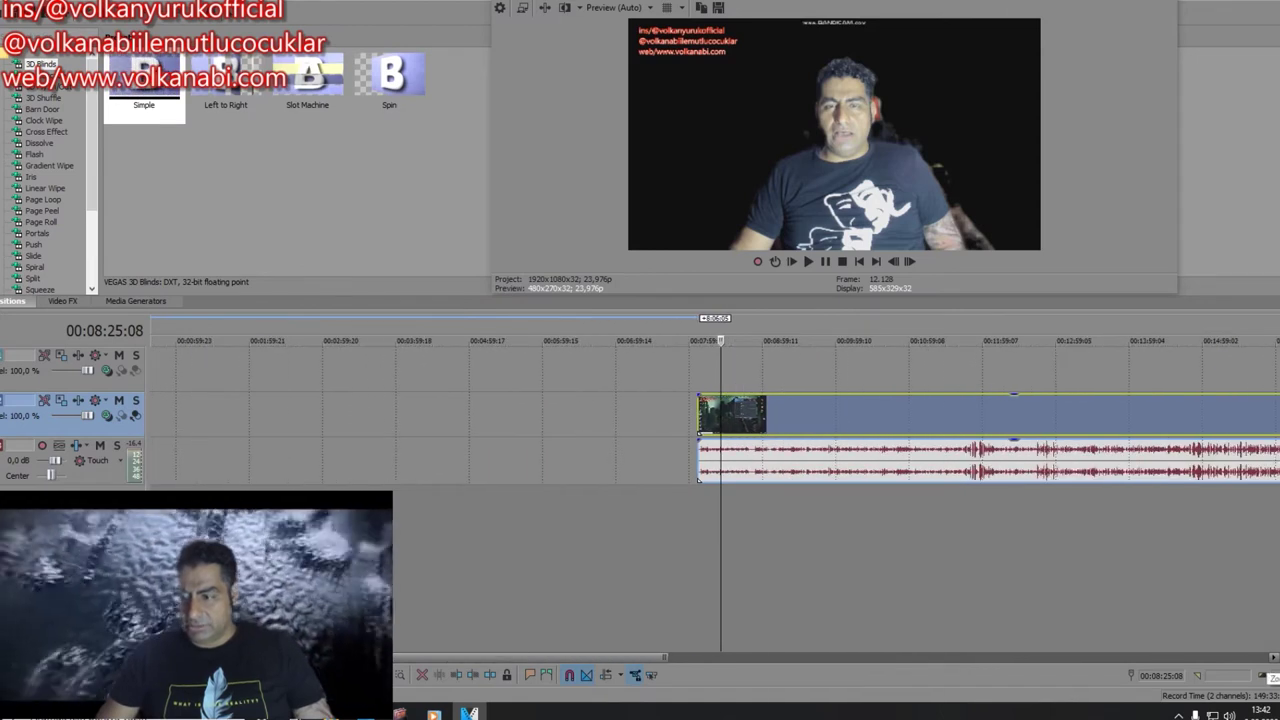
key("Up")
key("Up")
key("Up")
key("Up")
key("Down")
key("Down")
key("Down")
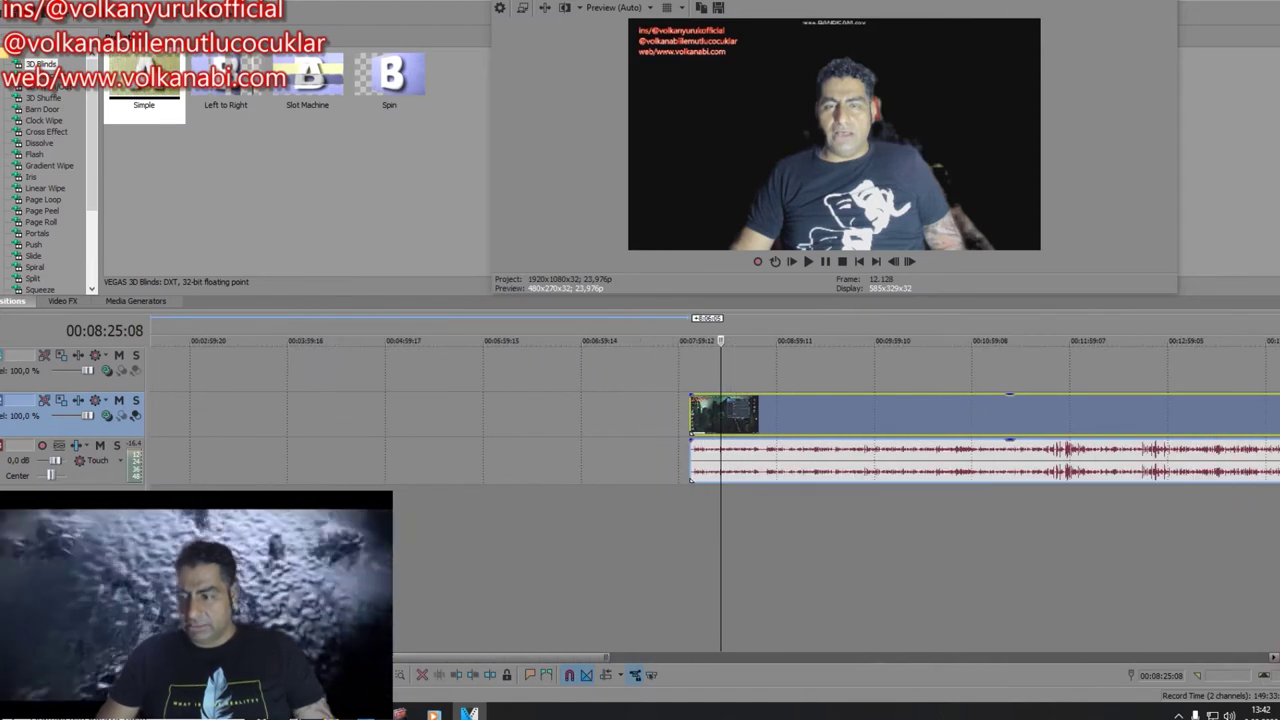
Step: Increase the height of all timeline tracks
key("ctrl+shift+Up")
key("ctrl+shift+Up")
key("ctrl+shift+Up")
key("ctrl+shift+Up")
key("ctrl+shift+Up")
key("ctrl+shift+Up")
key("ctrl+shift+Up")
key("ctrl+shift+Up")
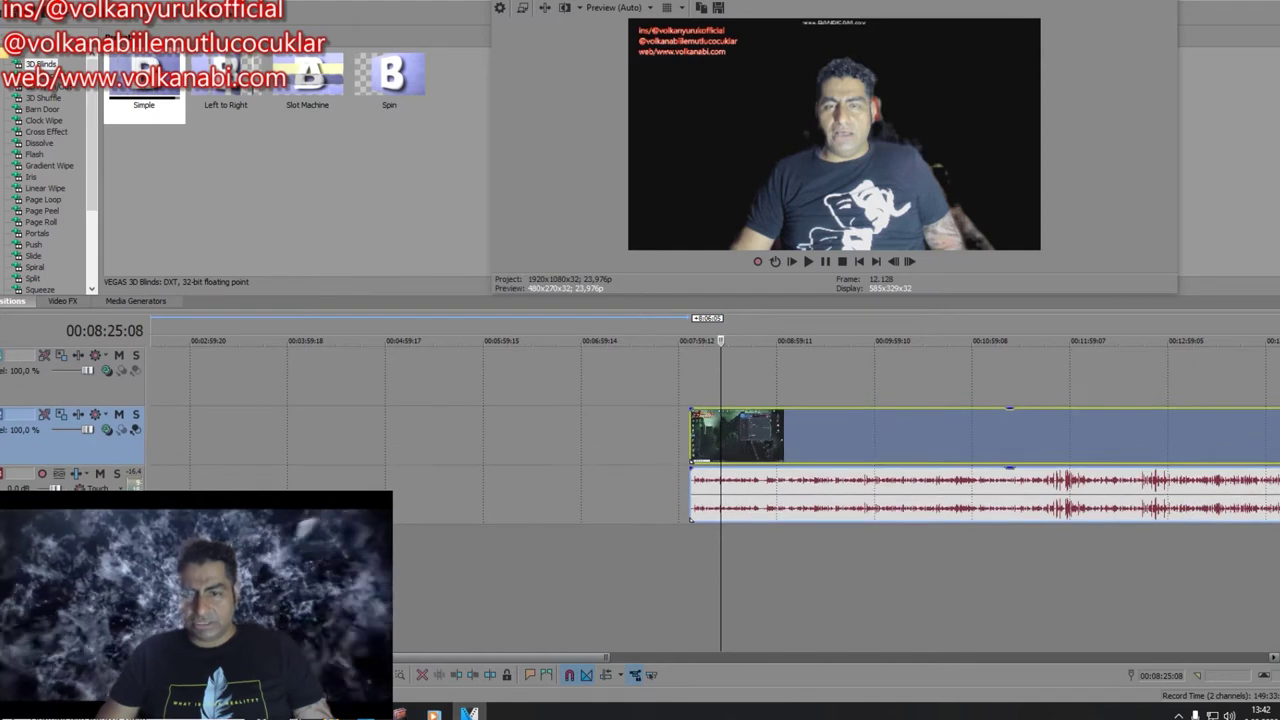
key("ctrl+shift+Up")
key("ctrl+shift+Up")
Step: Reduce the height of all timeline tracks to the minimum
key("ctrl+shift+Down")
key("ctrl+shift+Down")
key("ctrl+shift+Down")
key("ctrl+shift+Down")
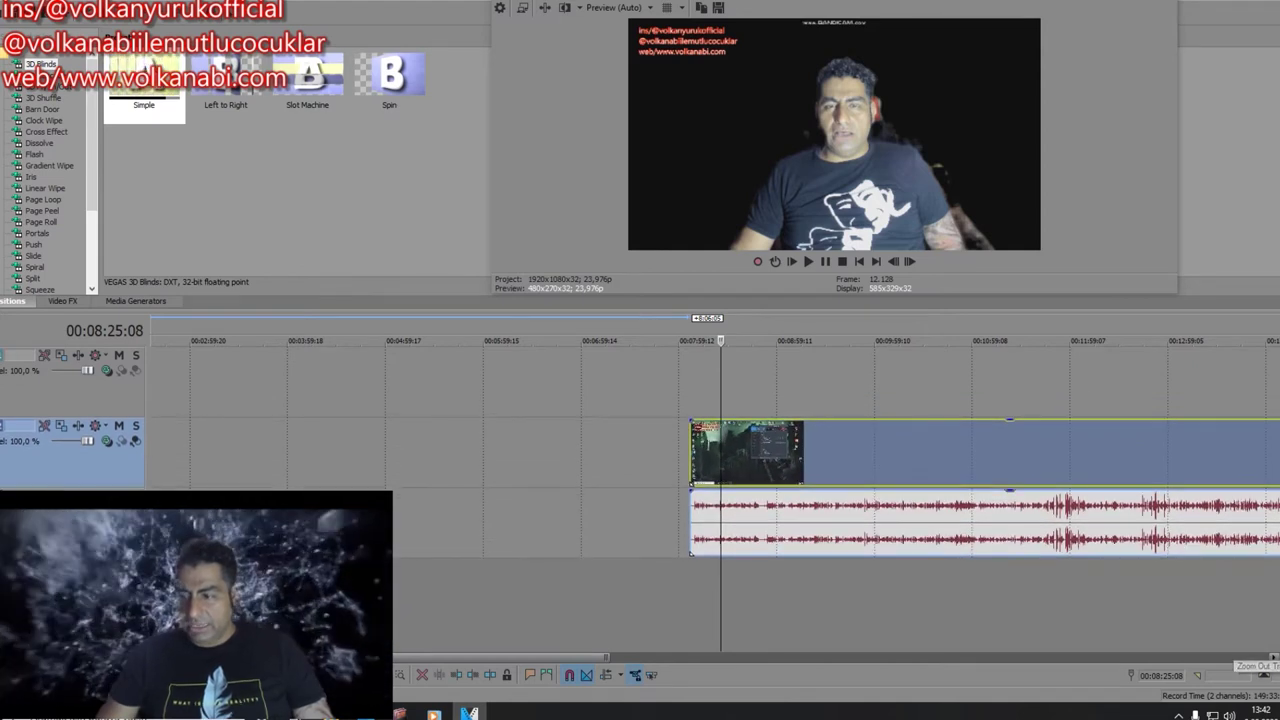
key("ctrl+shift+Down")
key("ctrl+shift+Down")
key("ctrl+shift+Down")
key("ctrl+shift+Down")
key("ctrl+shift+Down")
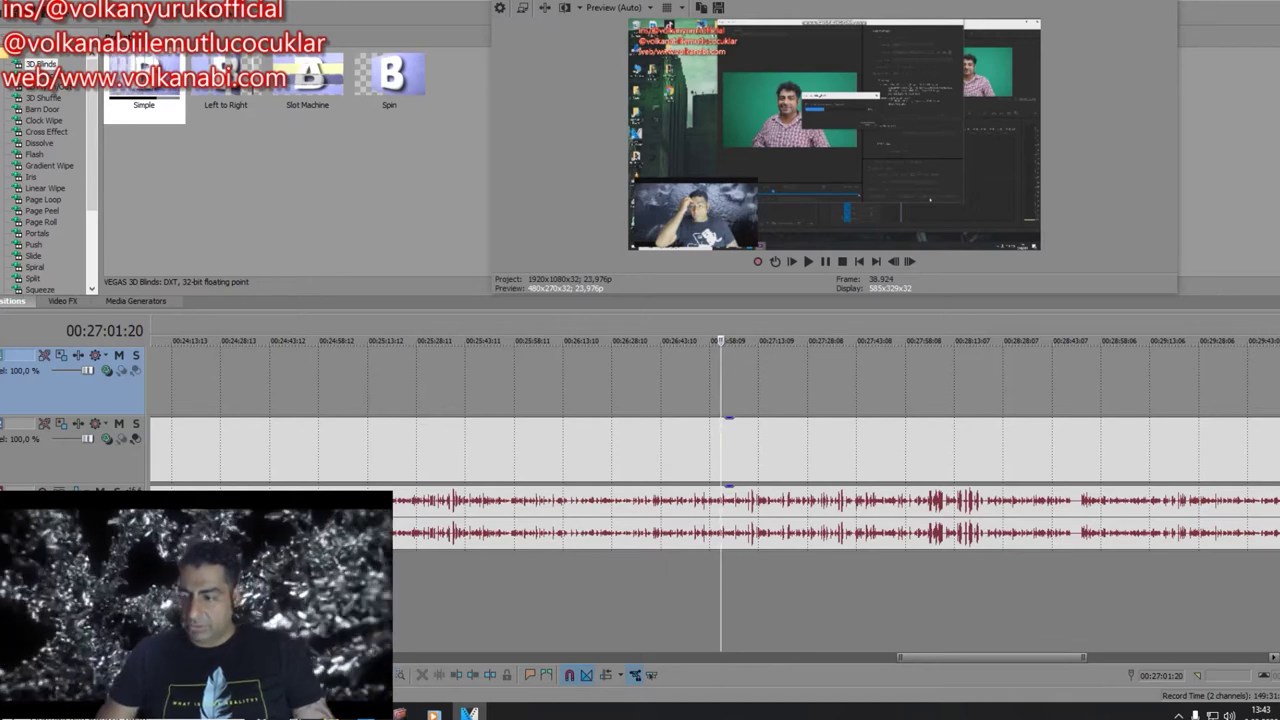
Step: Enlarge the audio track and the second video track individually while leaving the first video track minimized
left_click(1118, 614)
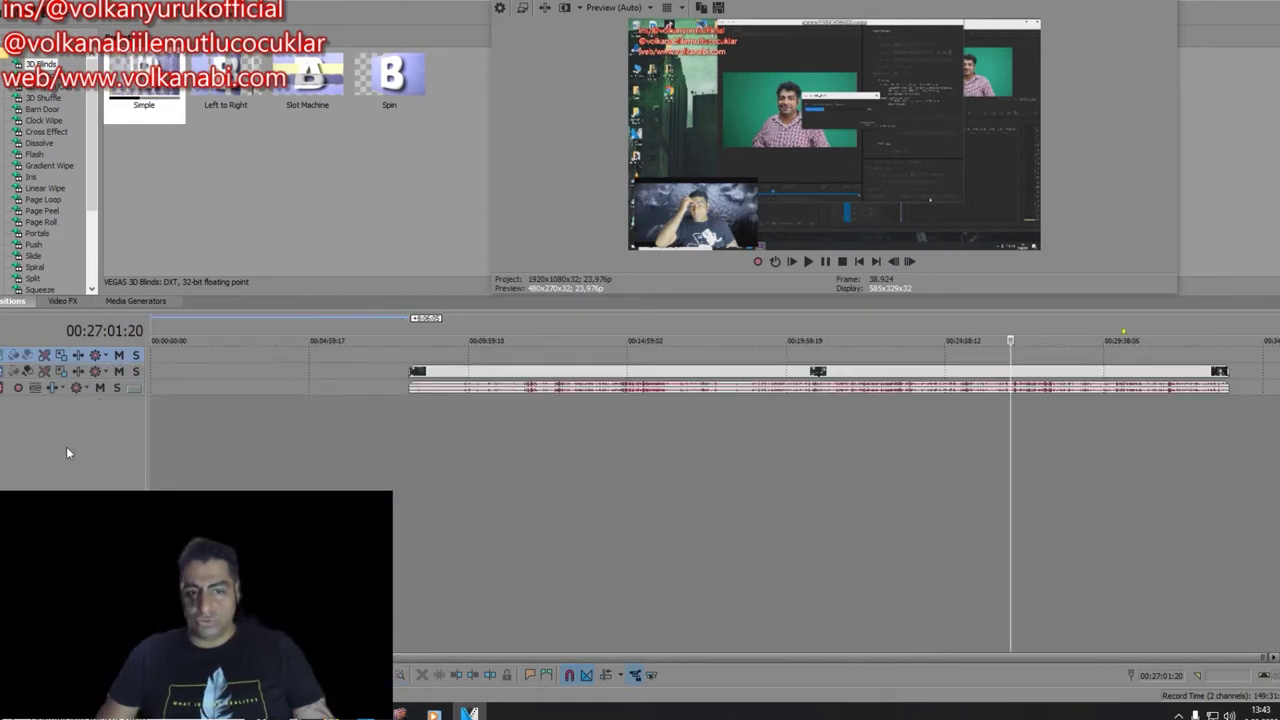
left_click_drag(67, 397, 101, 468)
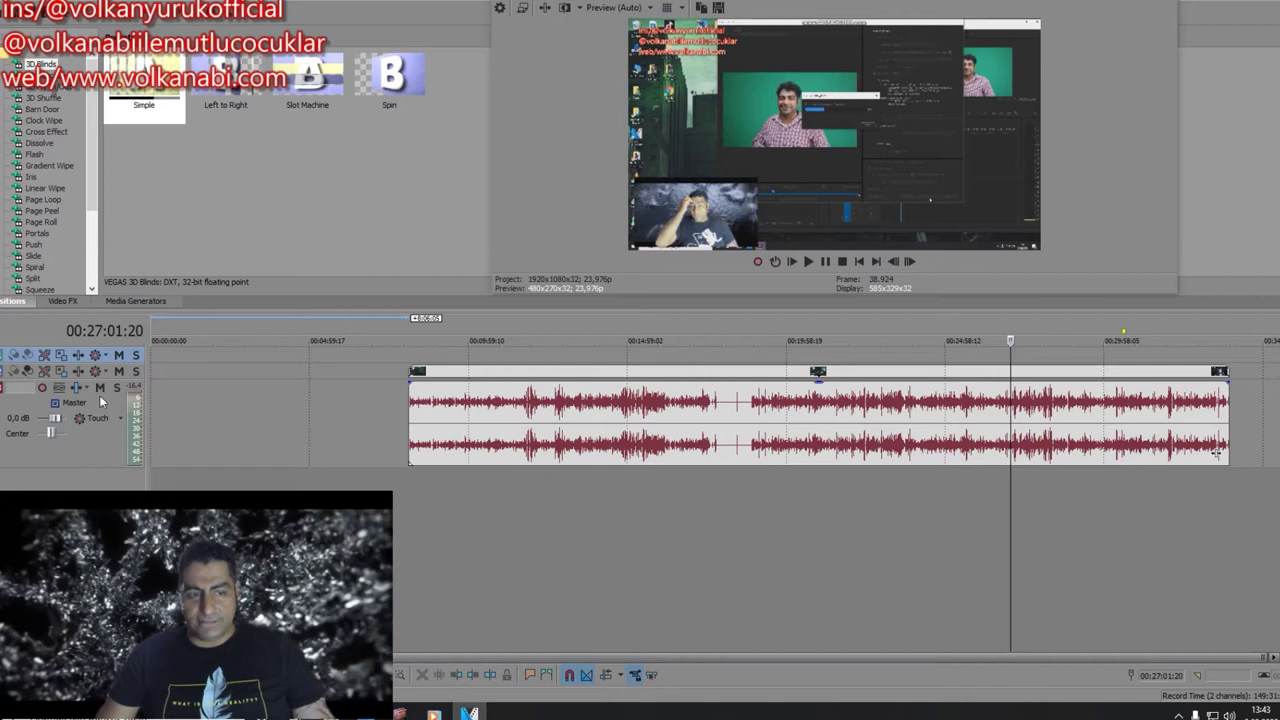
left_click_drag(101, 382, 135, 440)
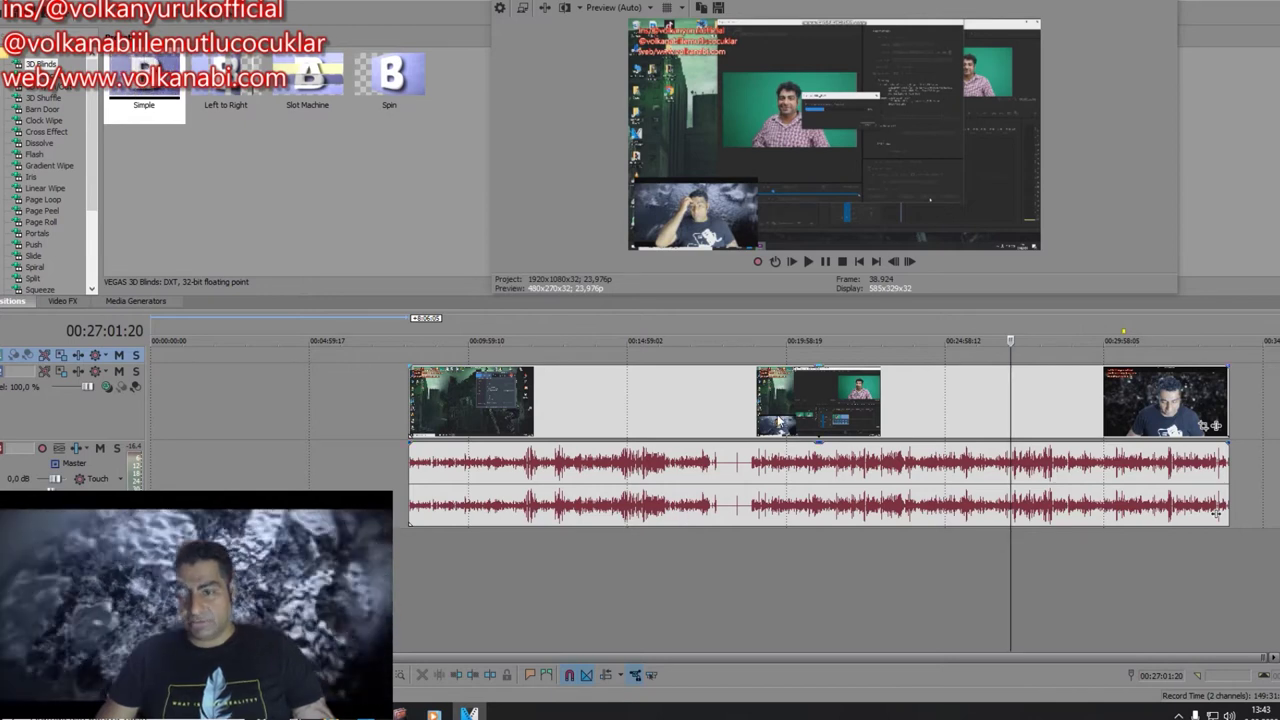
Step: Preview frames at several points along the clip, finishing at 00:29:08:15
left_click(728, 483)
left_click(675, 477)
left_click(737, 490)
left_click(808, 491)
left_click(1077, 490)
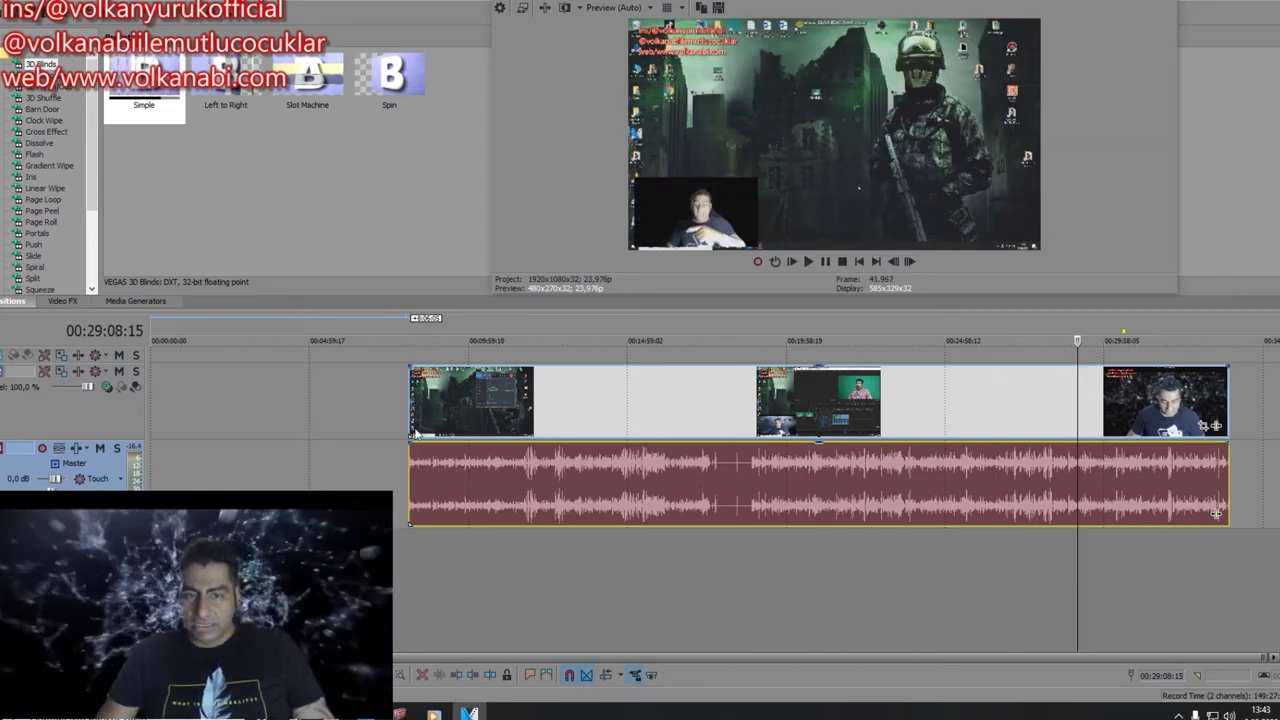
Step: Play the clip from its start at 00:08:06:05 and preview it around 00:08:58:17 and 00:08:18:16
left_click(410, 414)
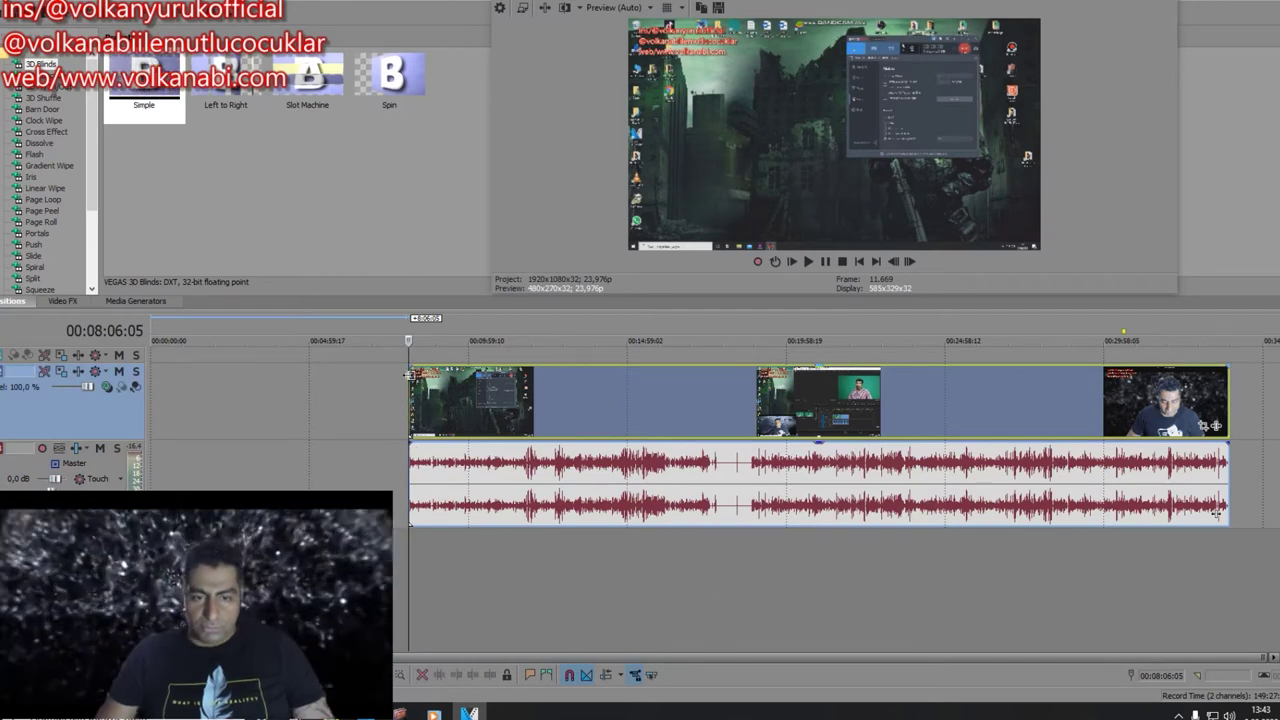
key("space")
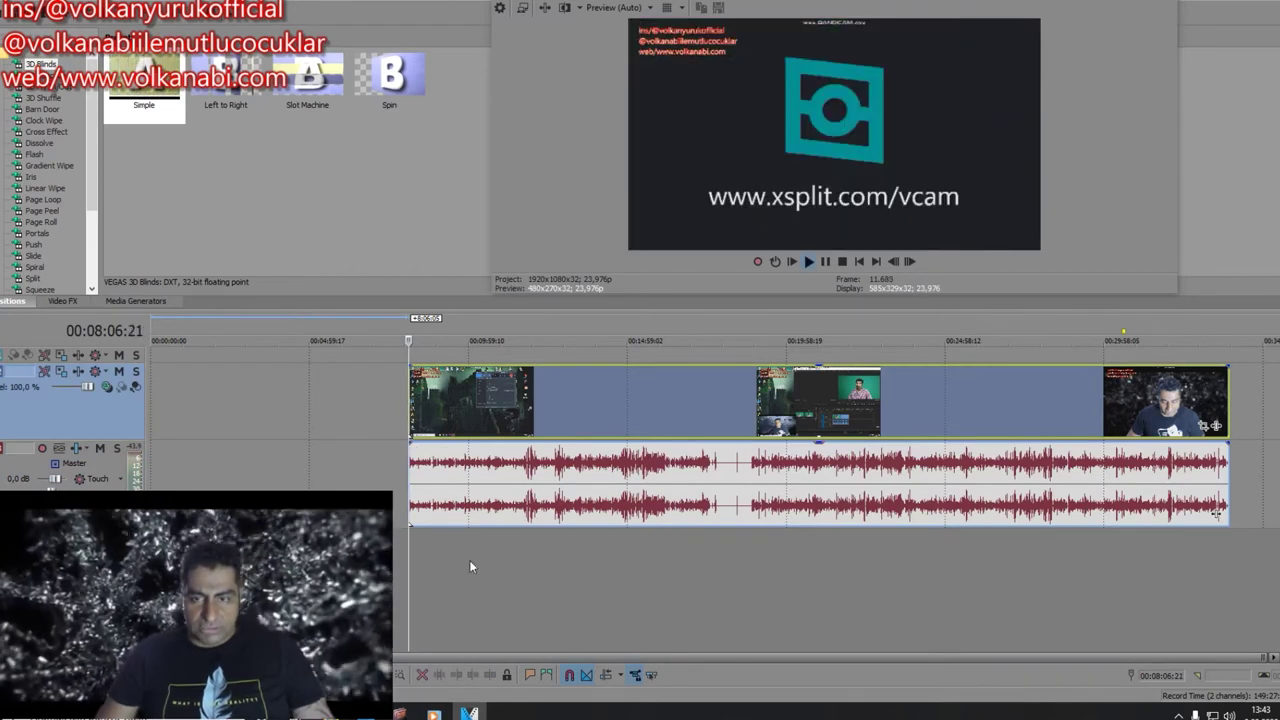
key("space")
left_click(444, 518)
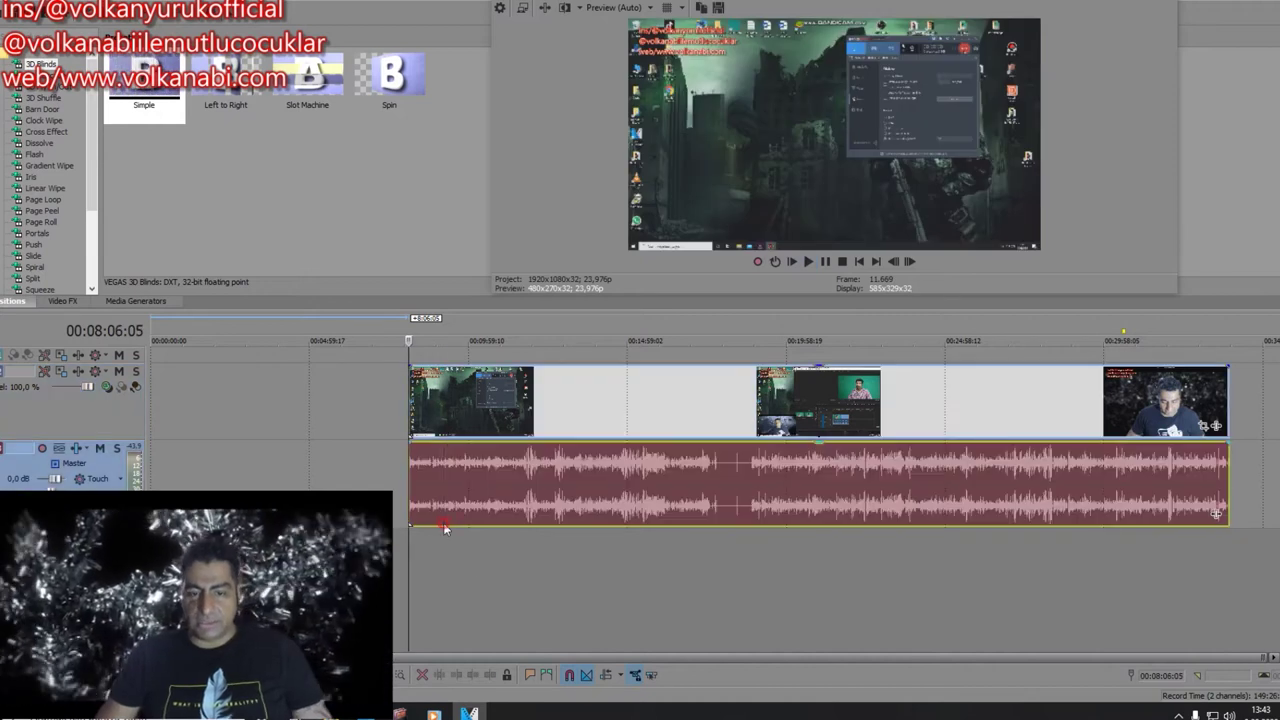
left_click(436, 542)
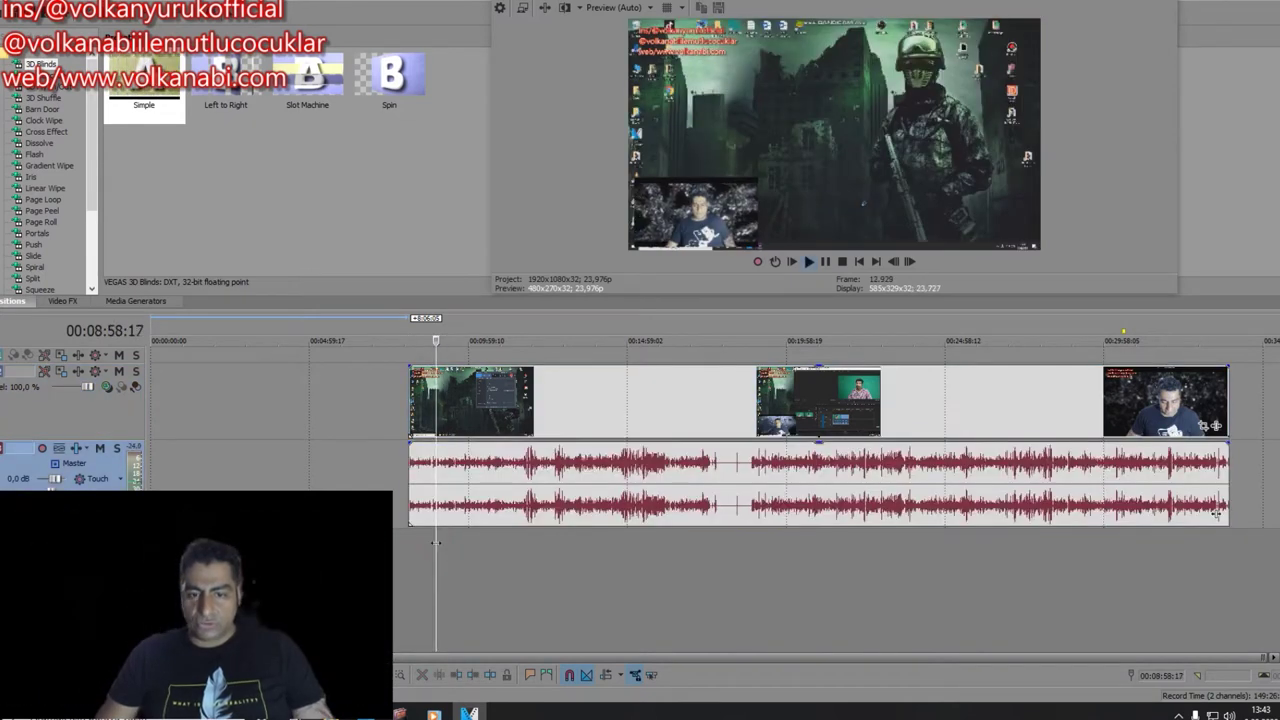
left_click(416, 540)
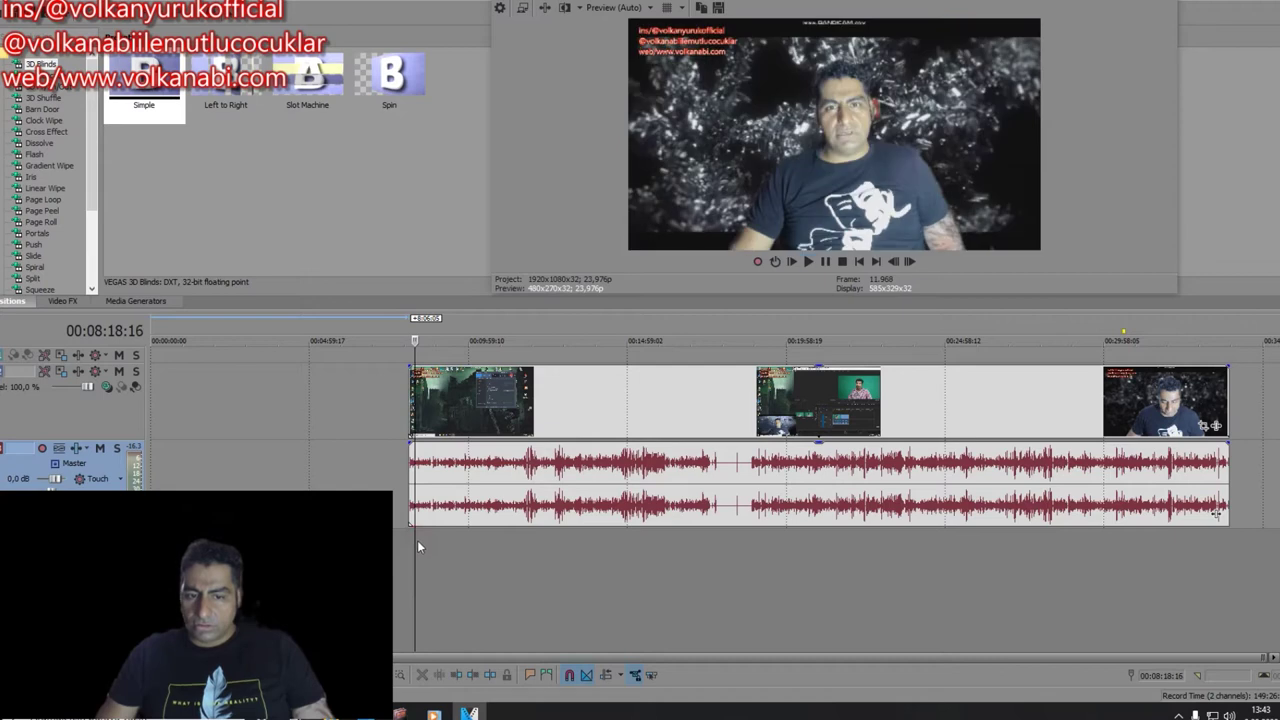
key("space")
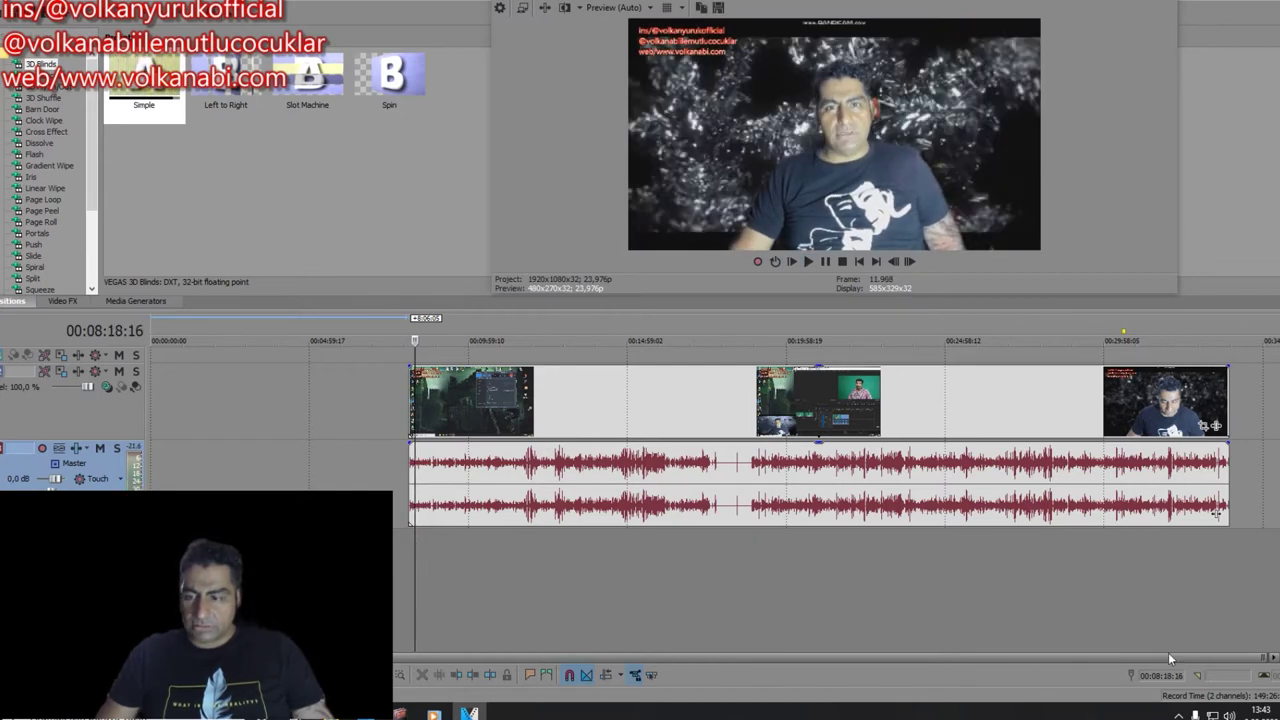
Step: Play the start of the clip and examine the waveform to locate where speech begins, around 00:08:09:12
scroll(1216, 513, "up", 5)
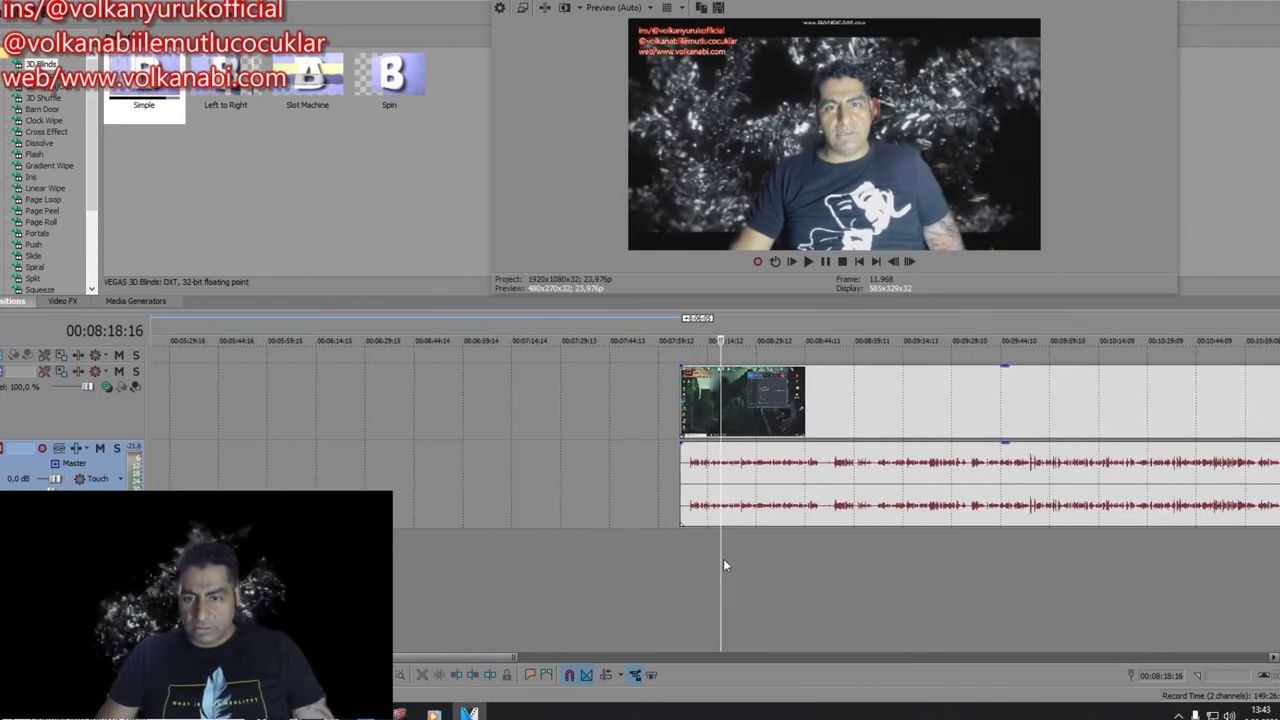
left_click(690, 522)
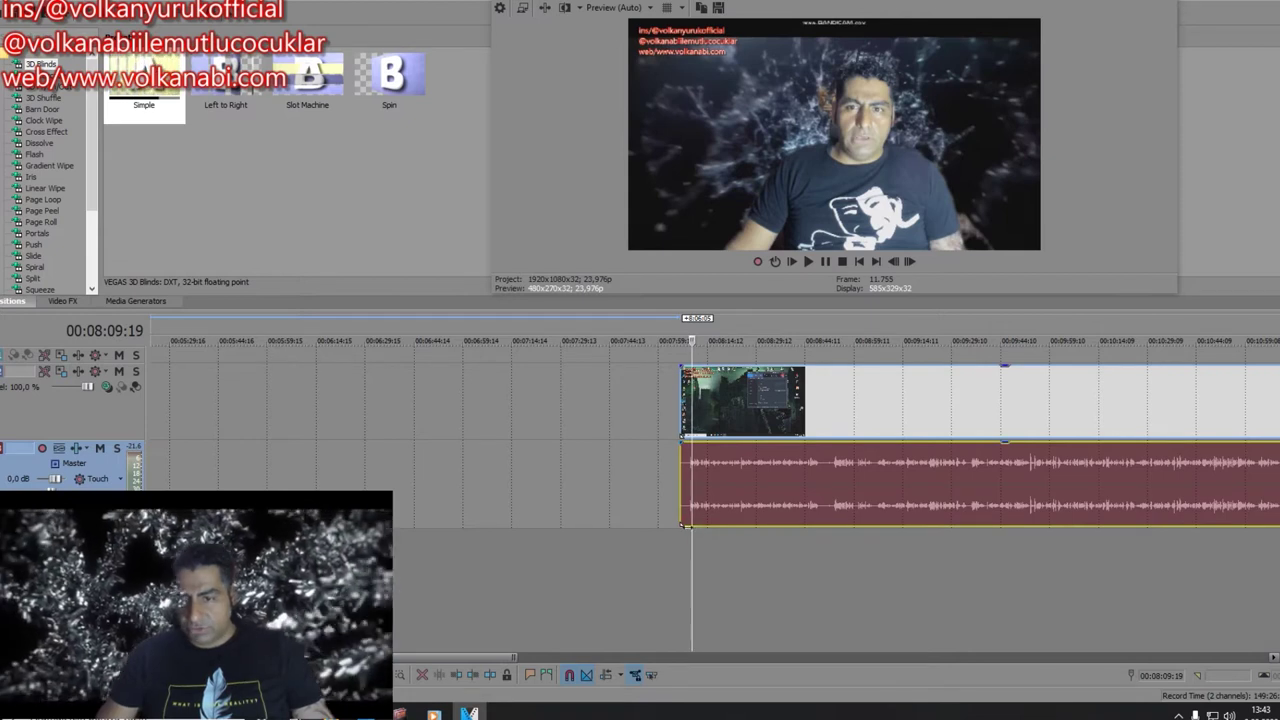
left_click(687, 525)
key("space")
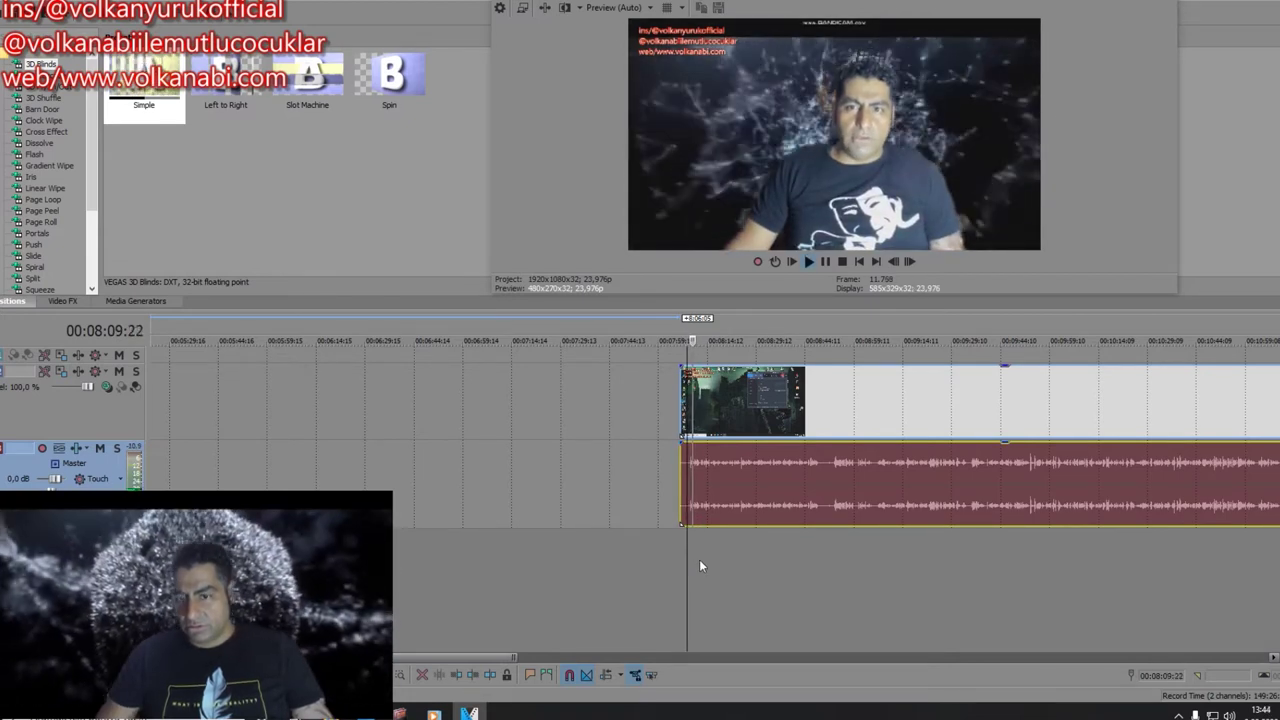
key("space")
scroll(699, 566, "up", 2)
scroll(823, 594, "up", 4)
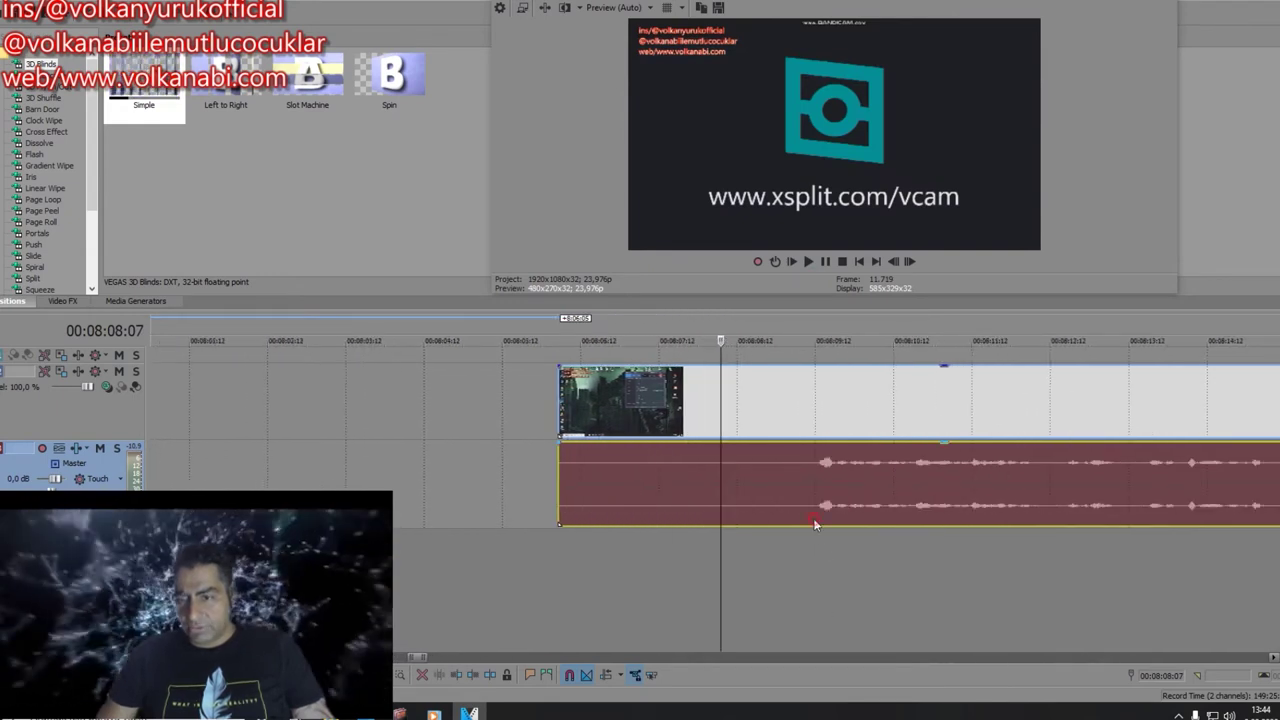
left_click(815, 524)
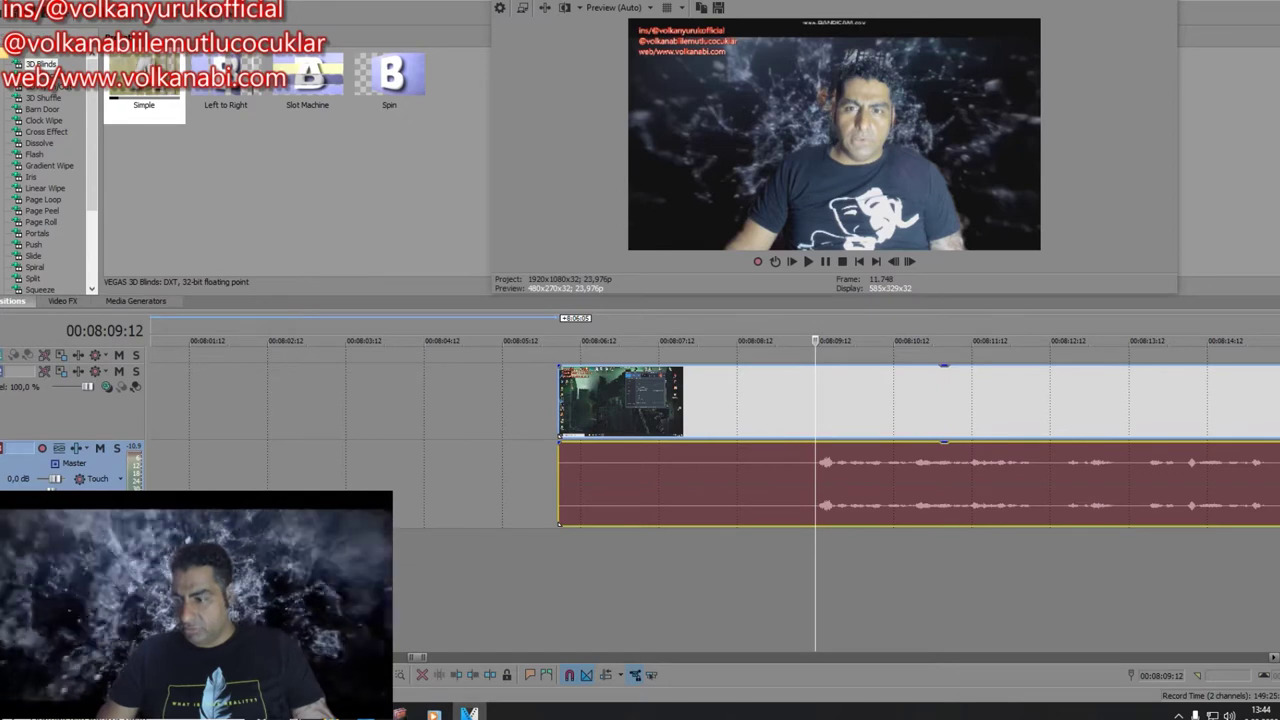
key("space")
key("space")
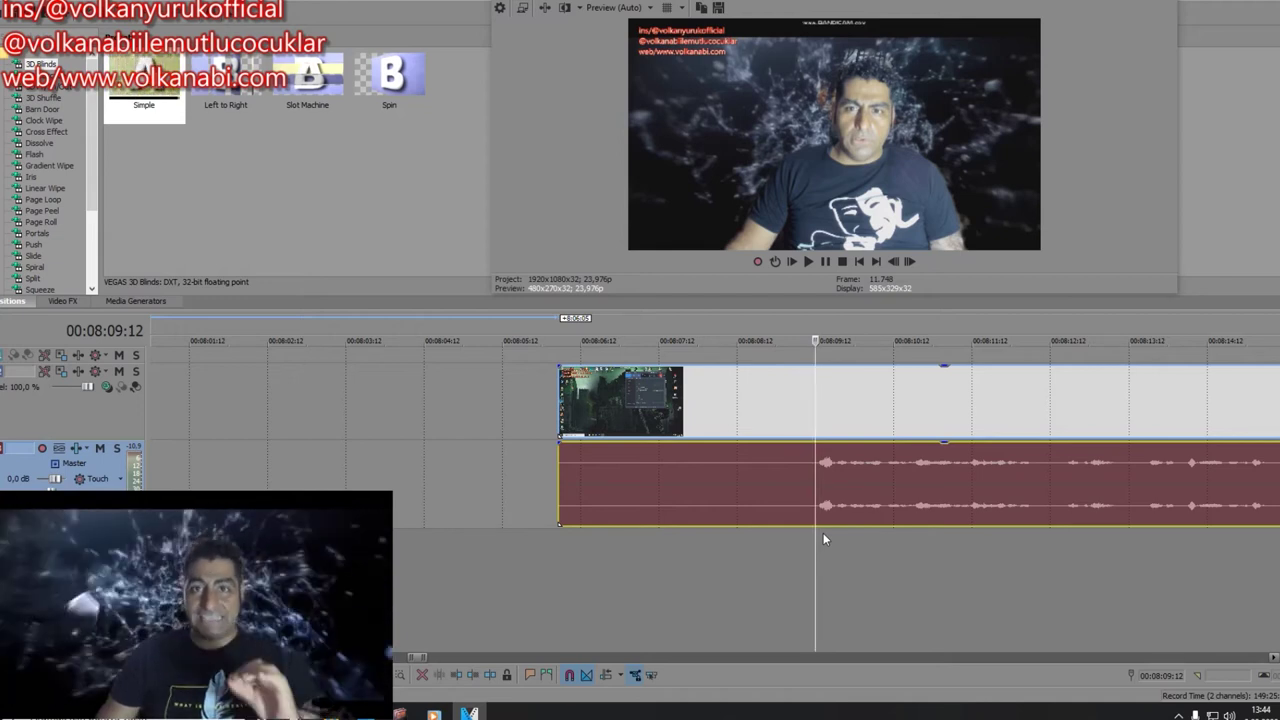
Step: Split the video and its audio at 00:08:09:11, just before the speech begins
left_click(1008, 410)
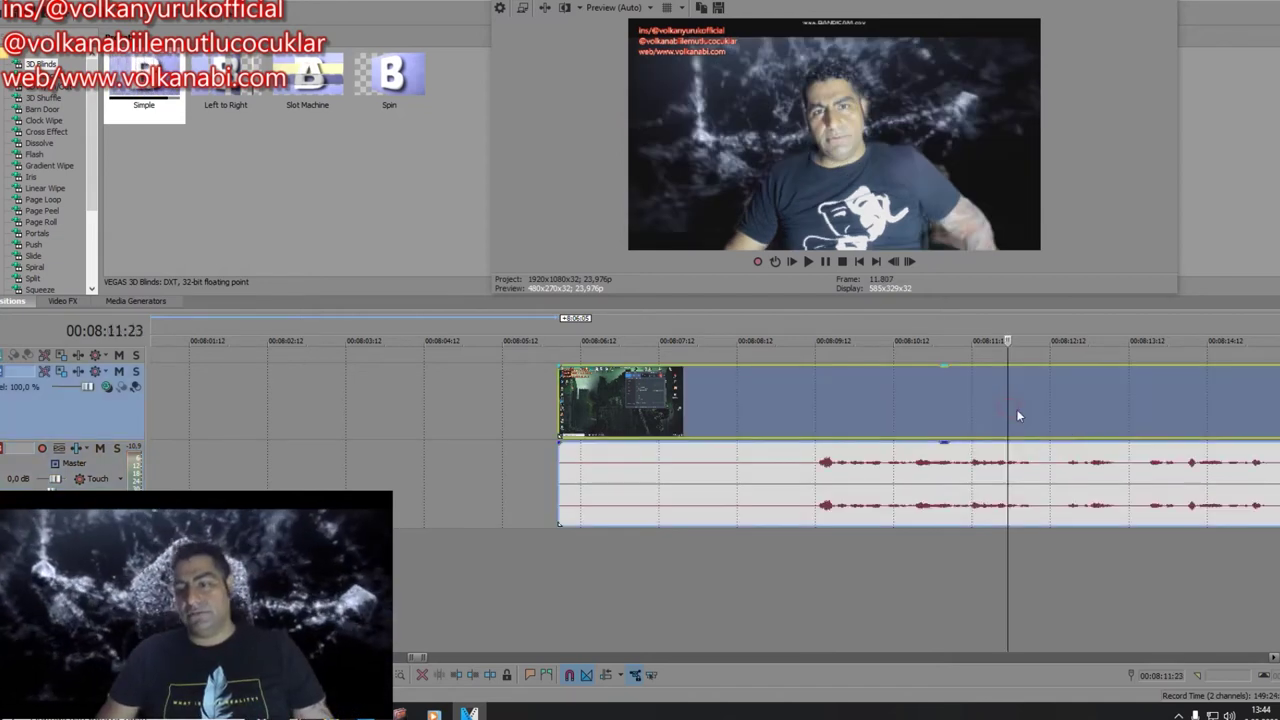
left_click(1197, 416)
left_click(721, 438)
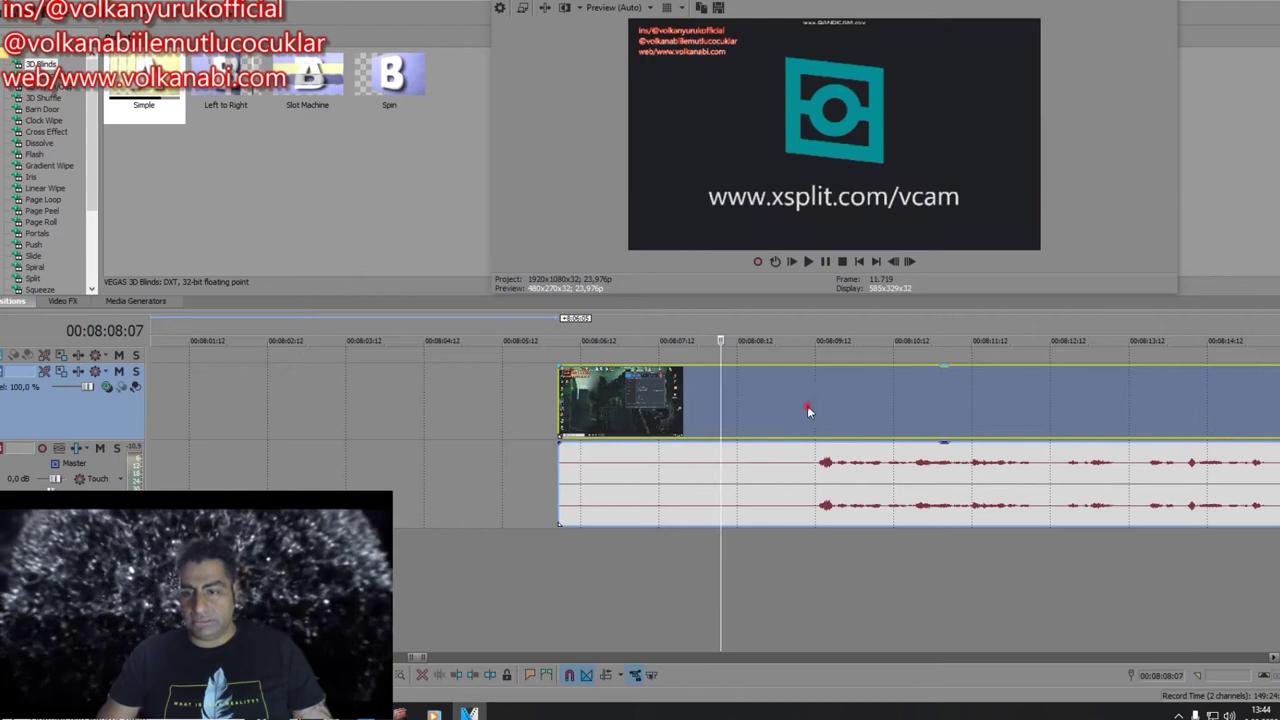
left_click(809, 411)
left_click(812, 416)
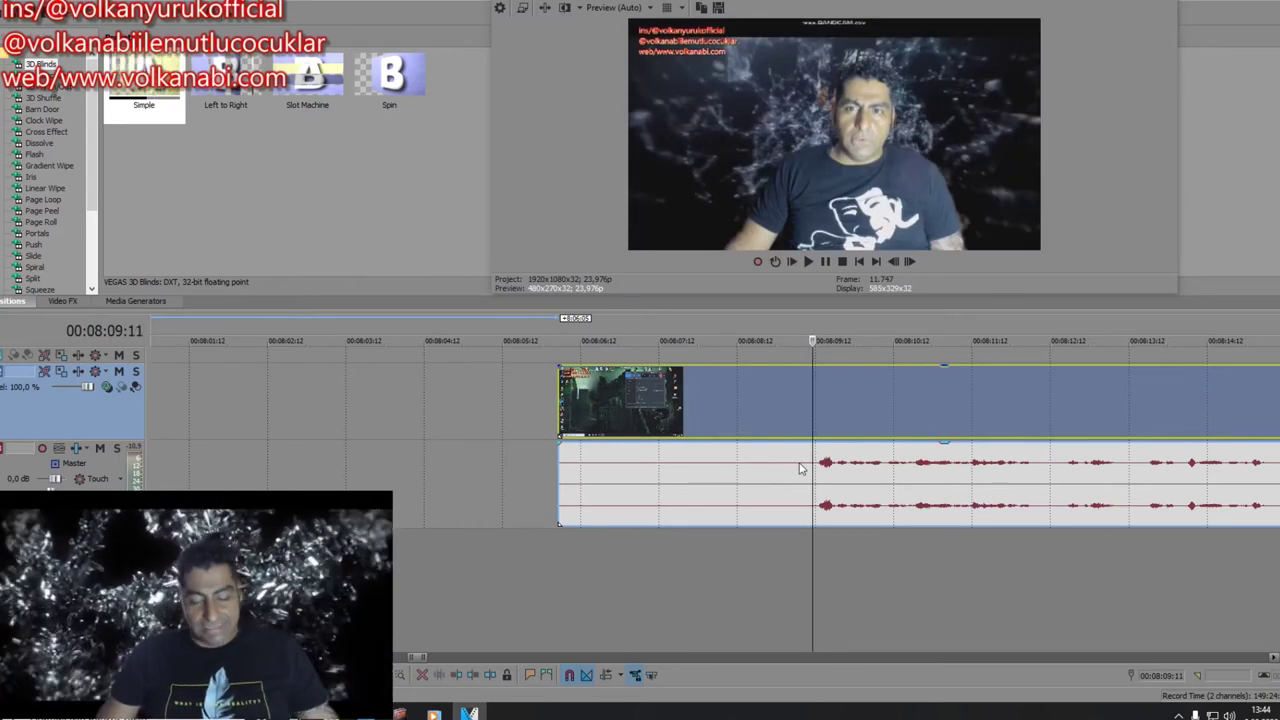
key("s")
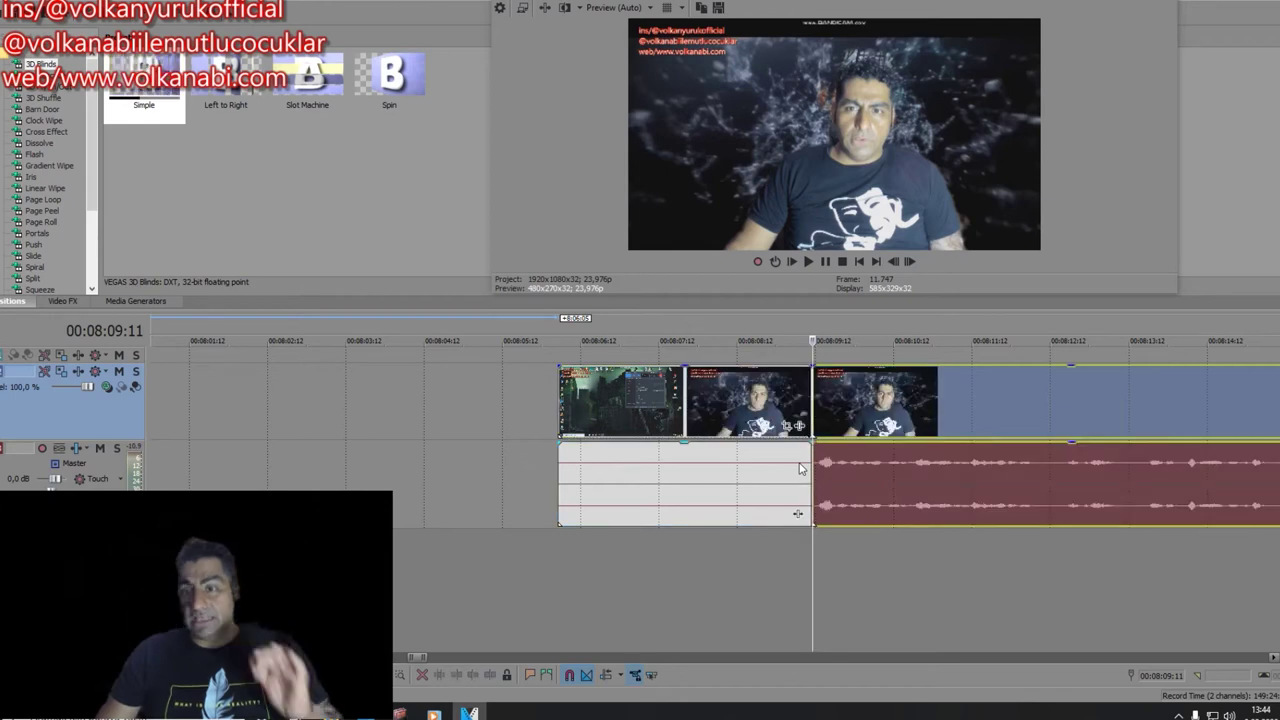
Step: Pull the silent opening piece away from the rest of the clip and delete it with its audio
left_click_drag(745, 412, 668, 440)
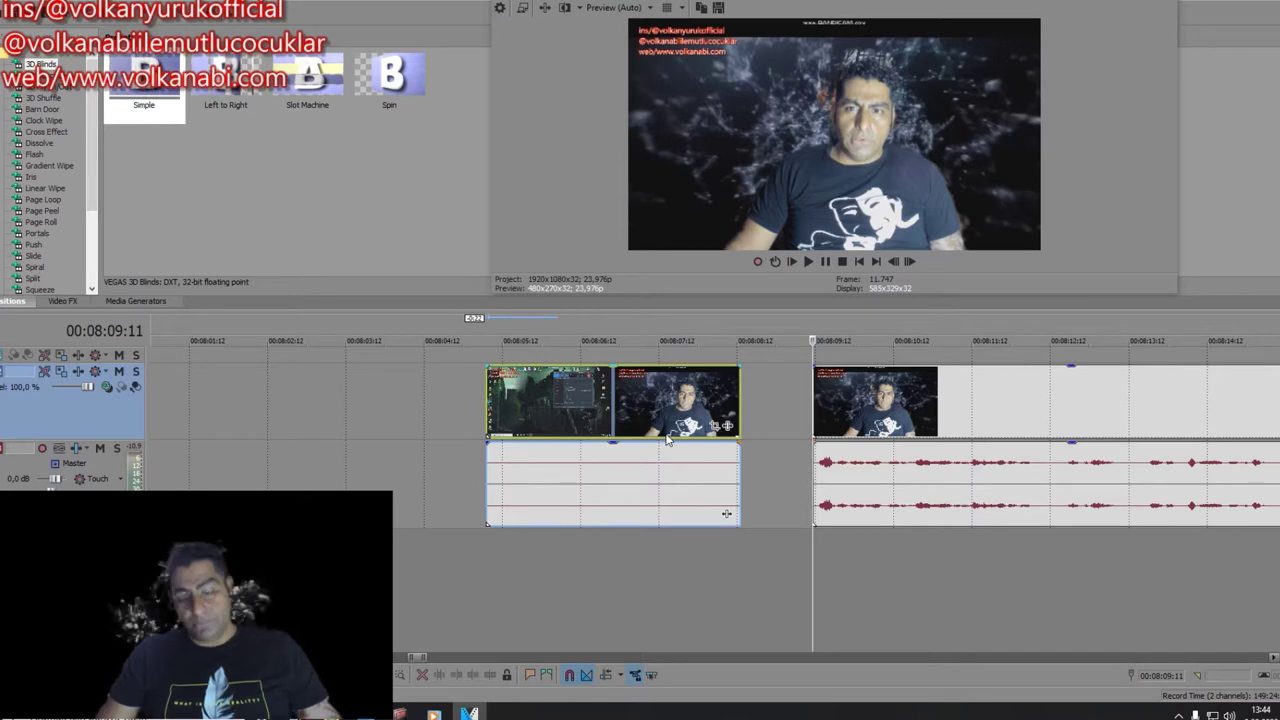
key("ctrl+z")
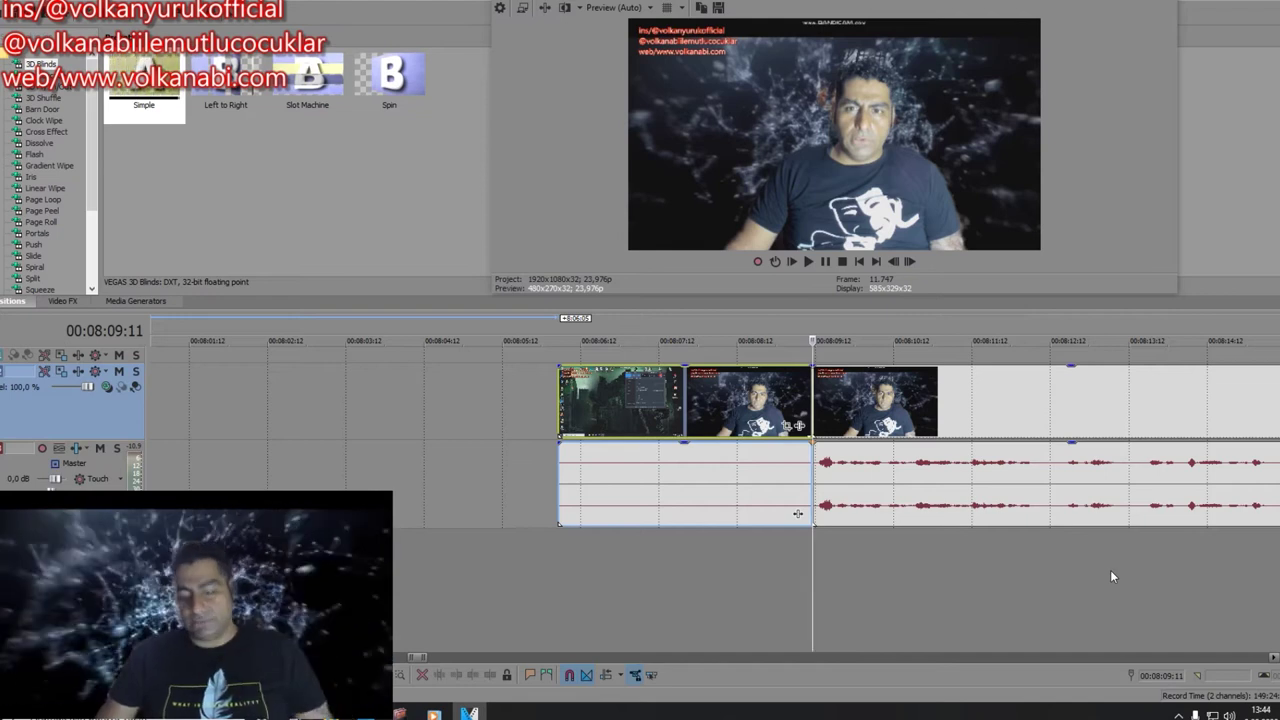
left_click_drag(727, 408, 613, 405)
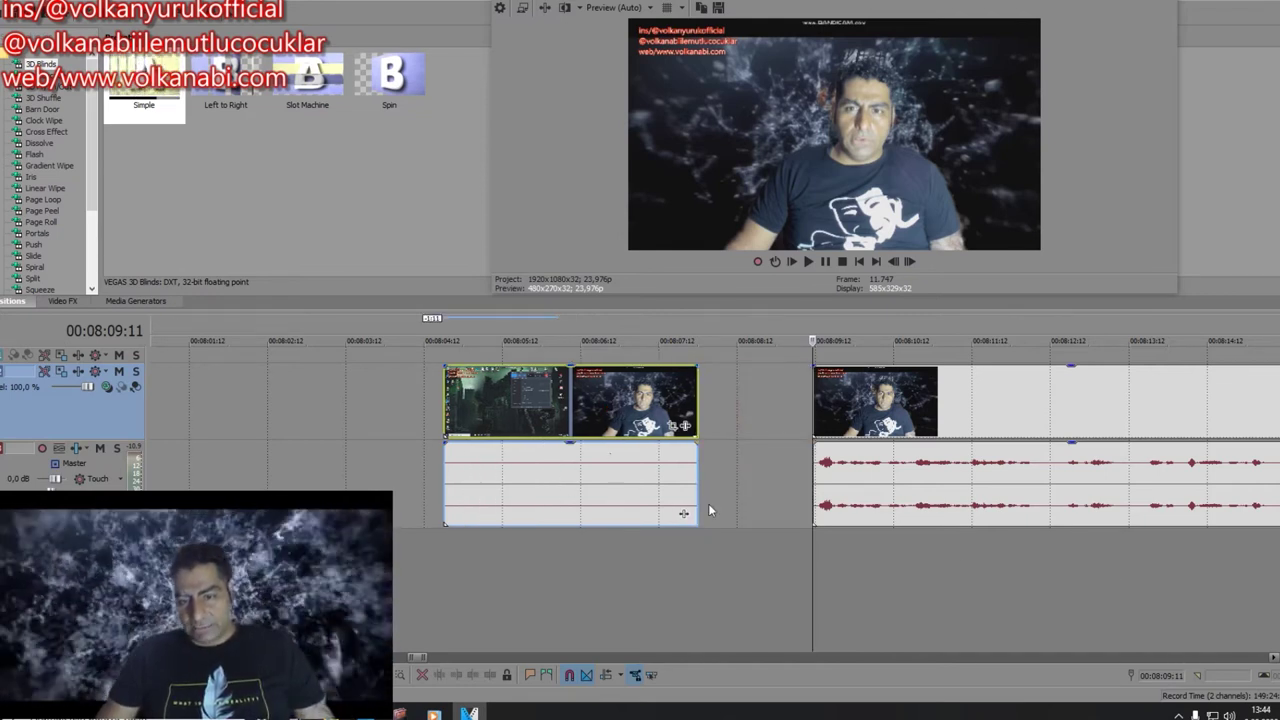
left_click(617, 412)
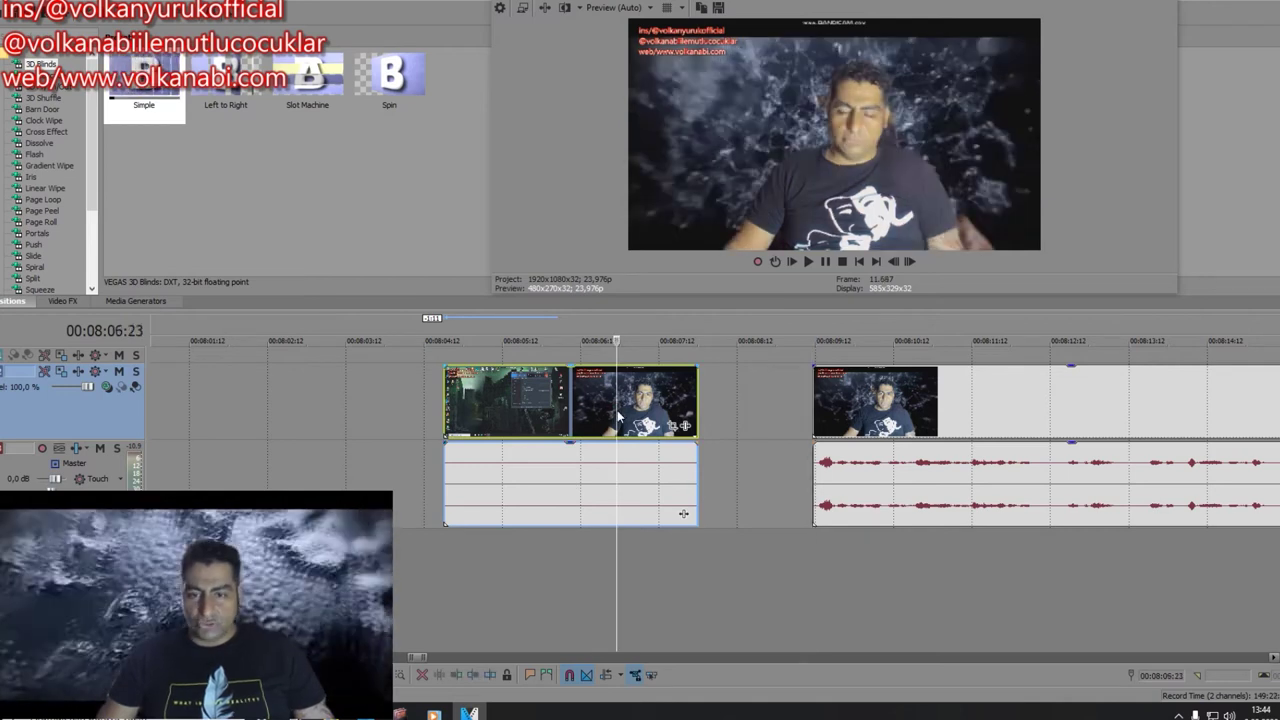
left_click(501, 389)
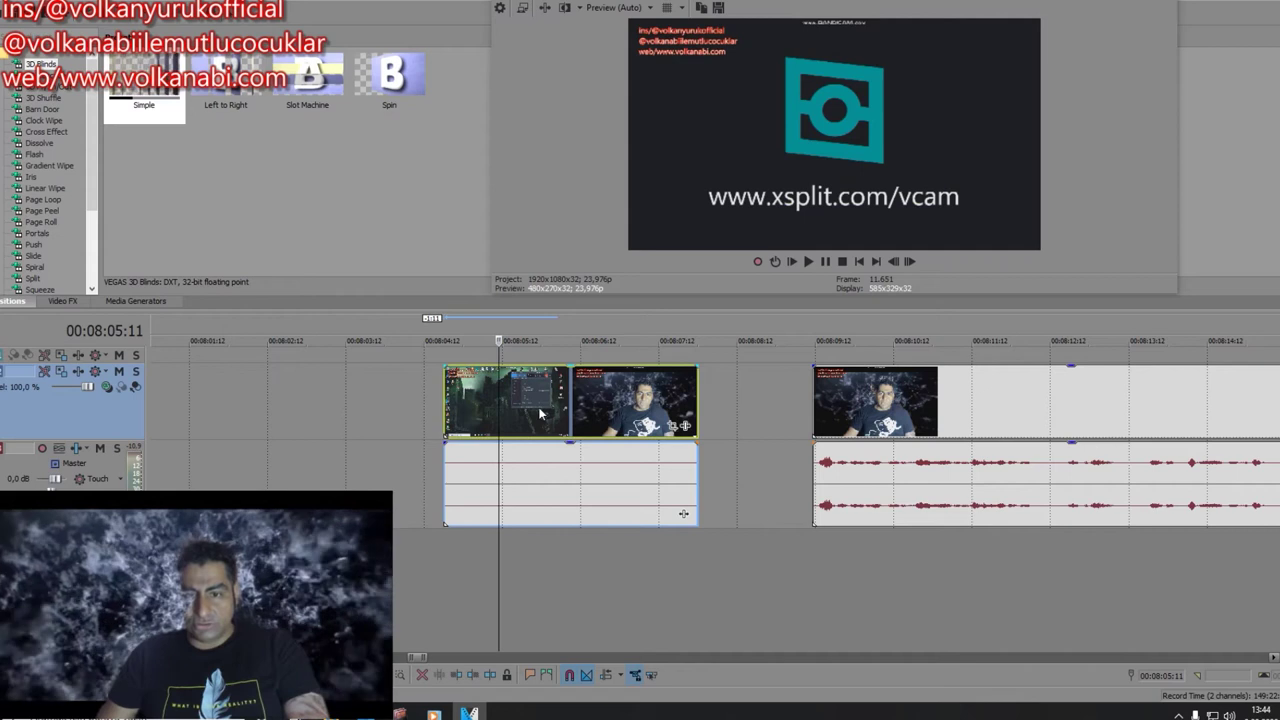
key("Delete")
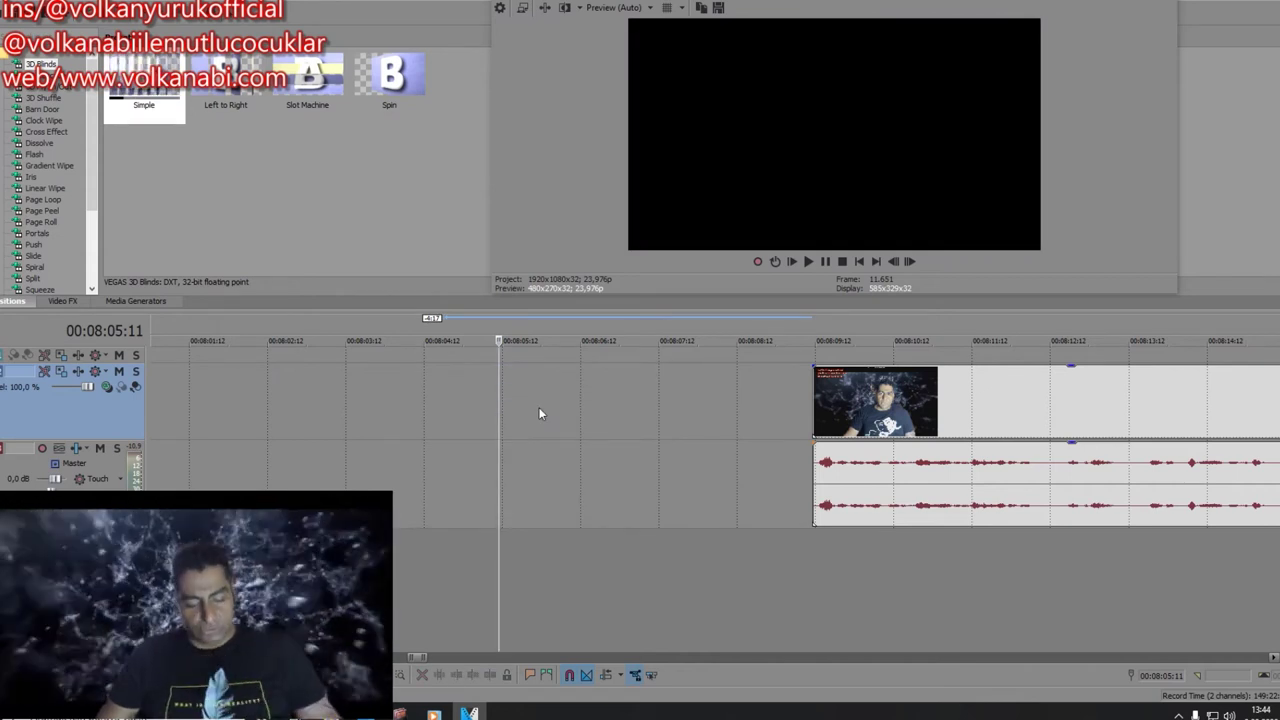
key("ctrl+z")
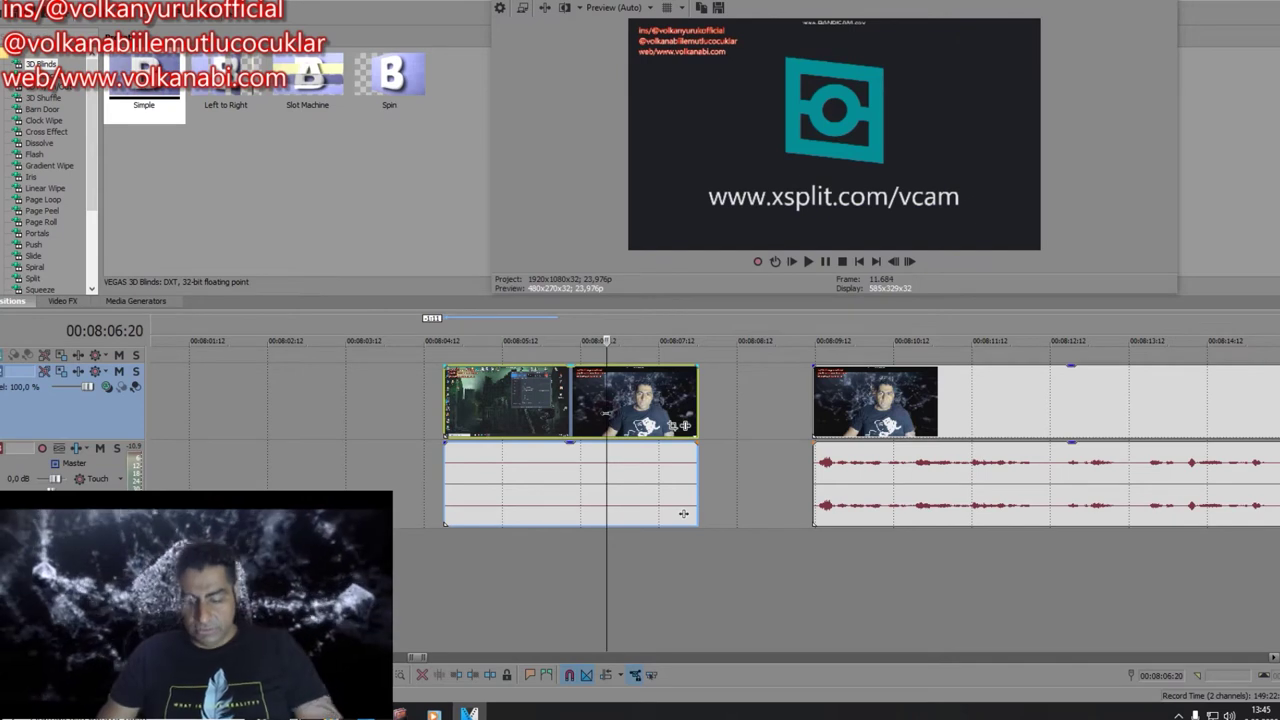
key("Delete")
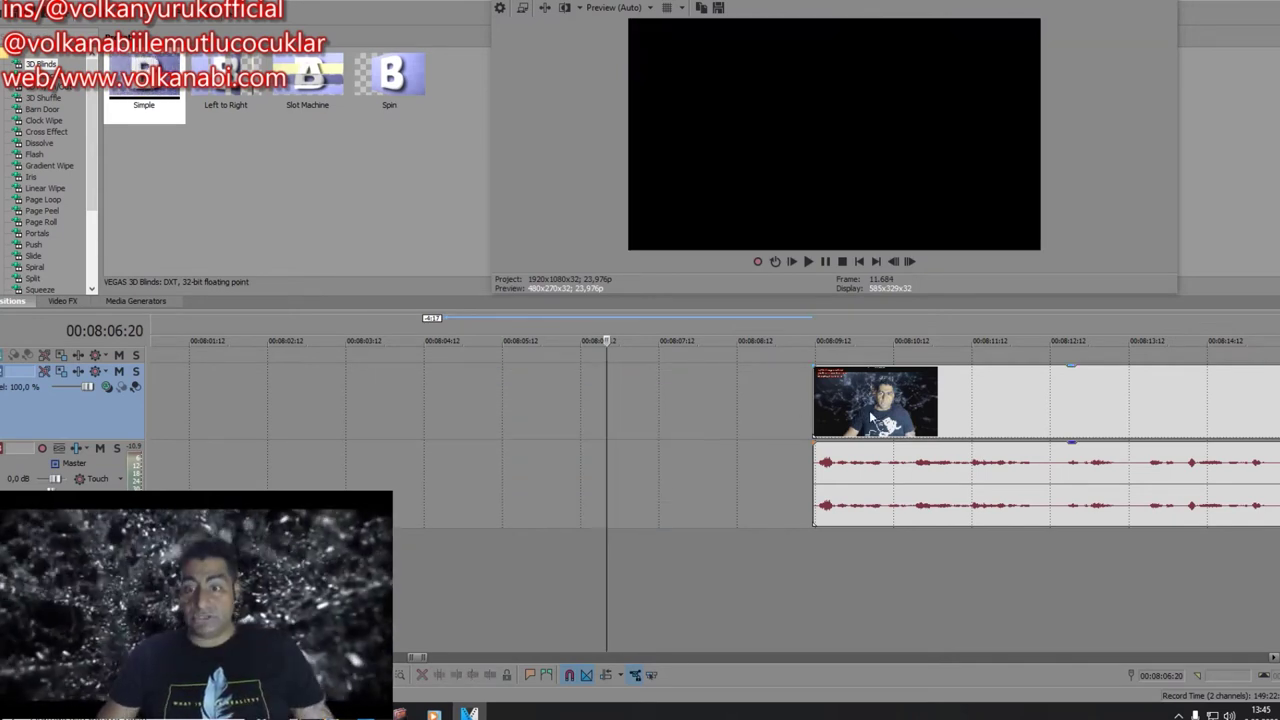
Step: Move the remaining clip with its audio earlier so it starts at 00:08:06:20, and play its opening
left_click_drag(872, 418, 676, 433)
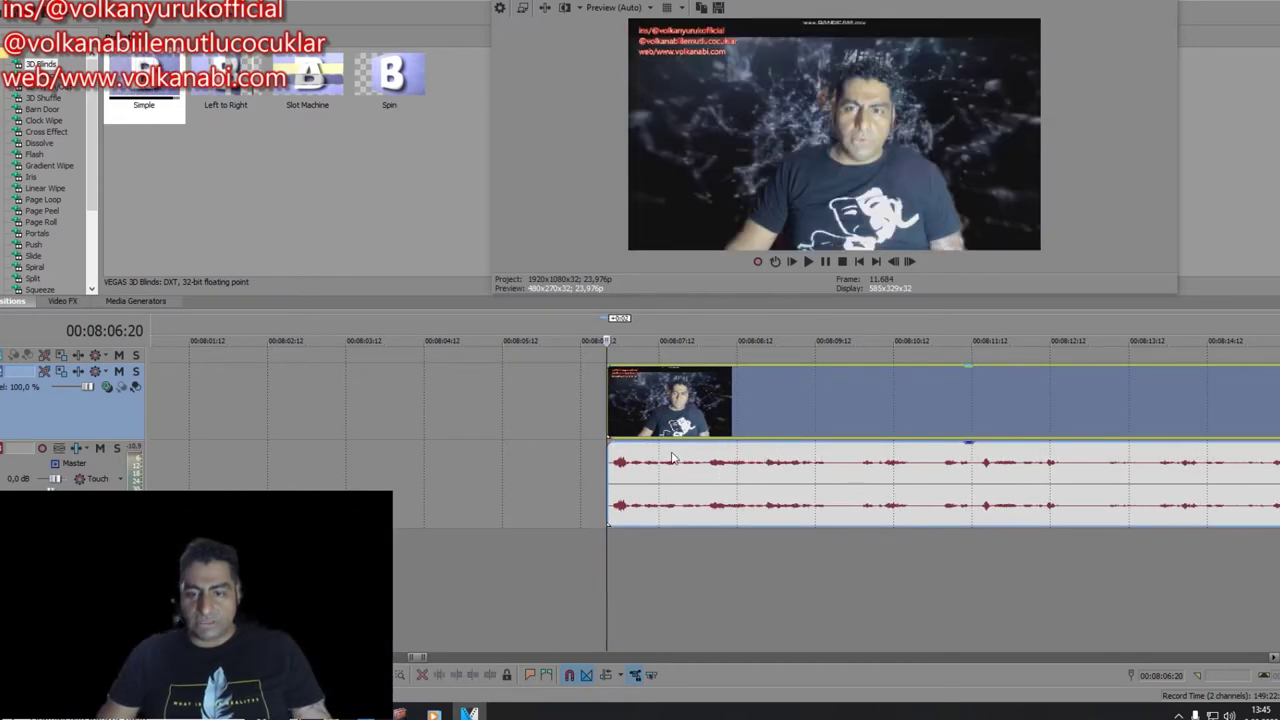
key("space")
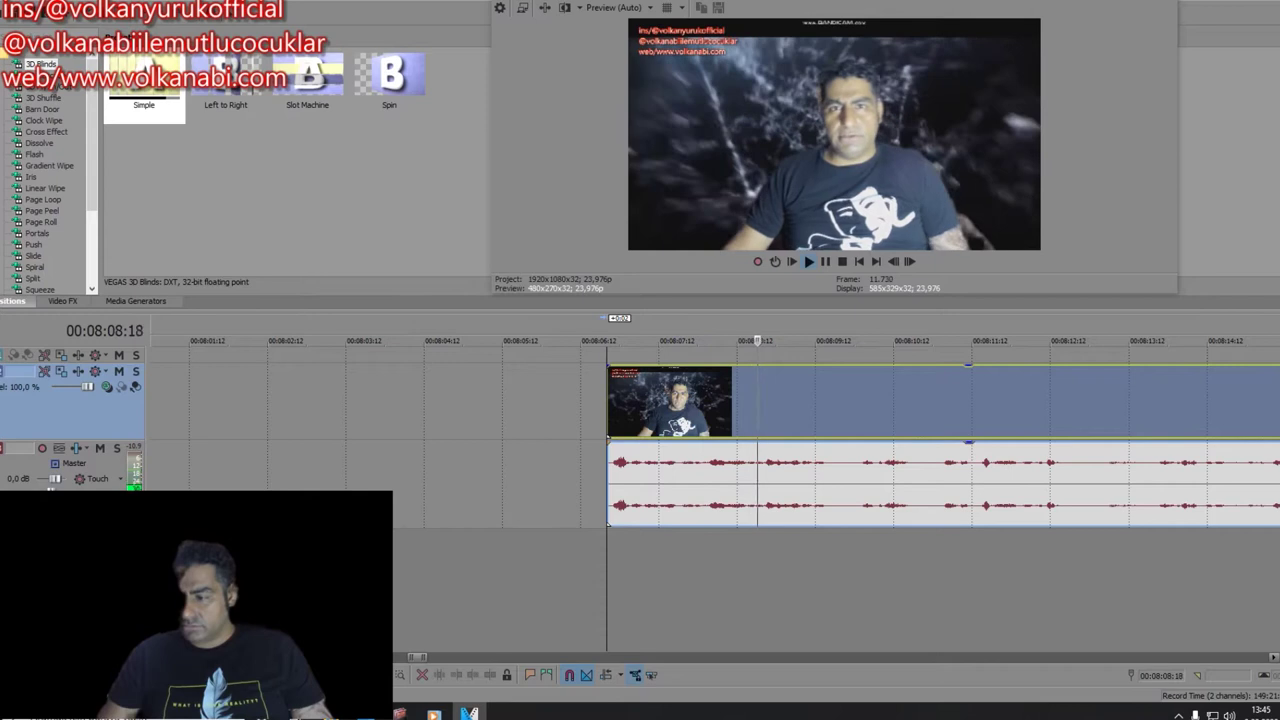
scroll(1188, 638, "down", 4)
key("space")
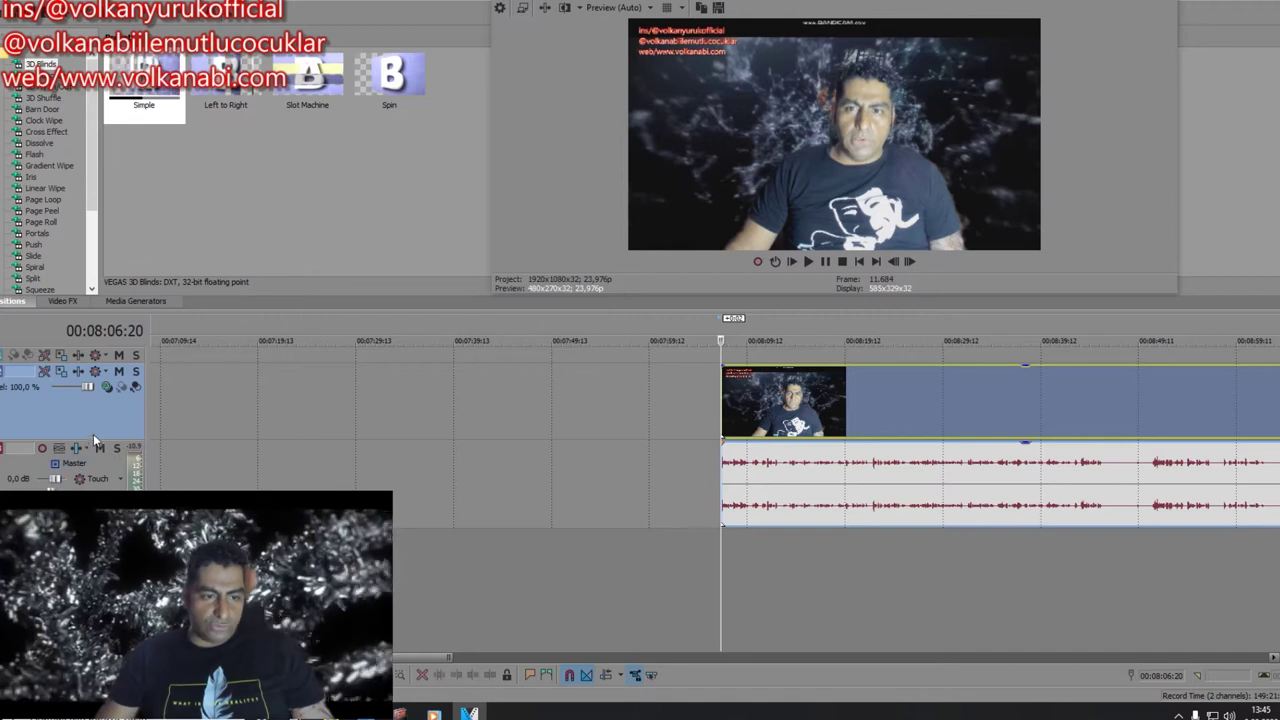
Step: Reduce the second video track's height and set the audio track's volume to -1.1 dB
left_click_drag(104, 435, 104, 394)
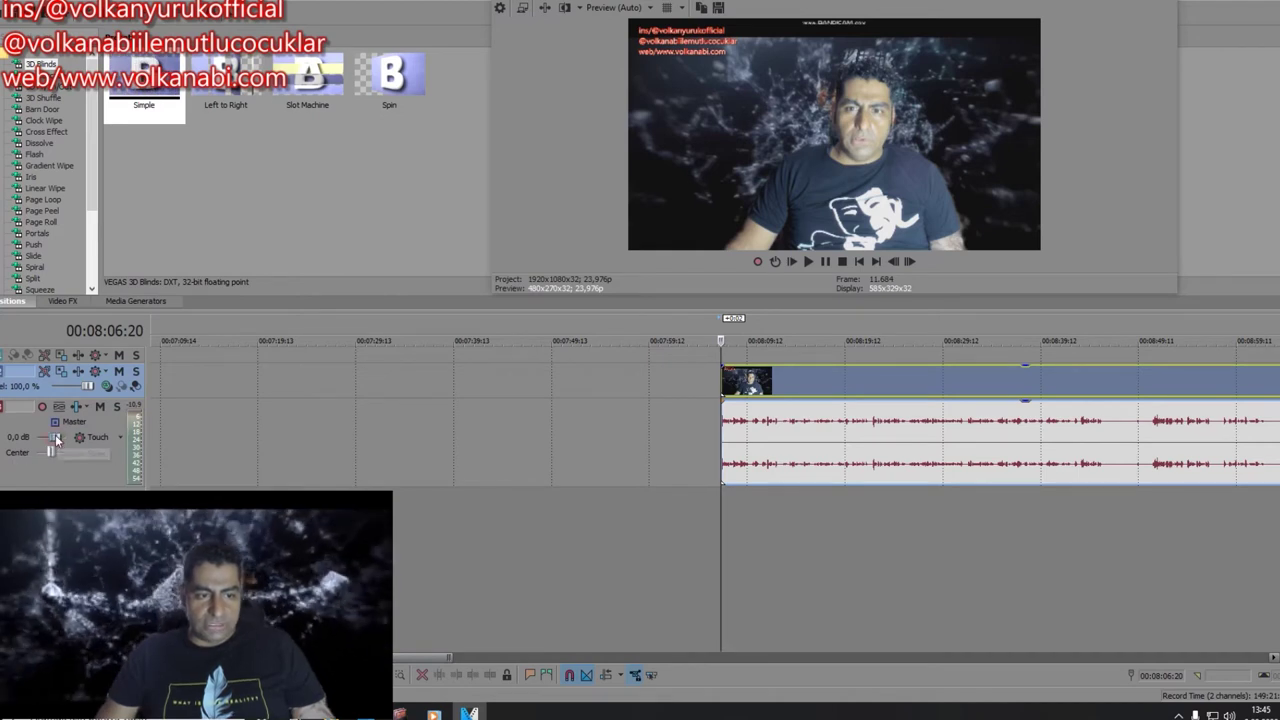
left_click_drag(63, 438, 48, 438)
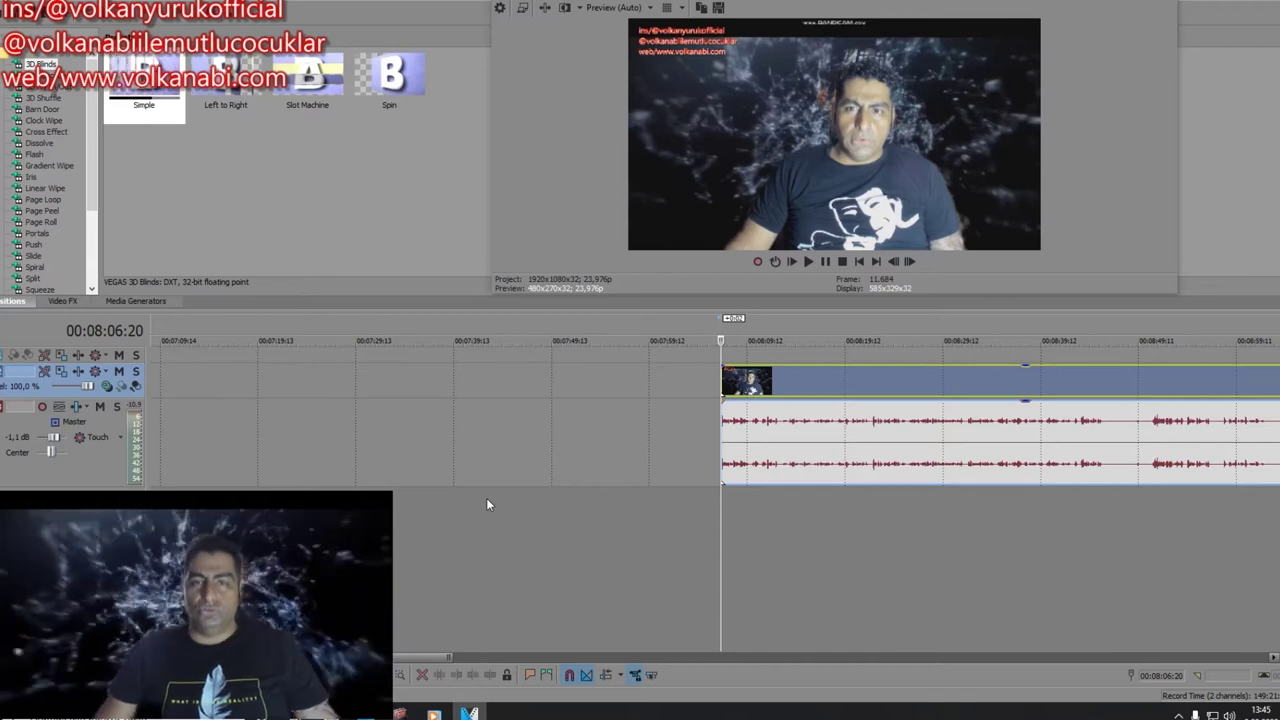
key("space")
key("space")
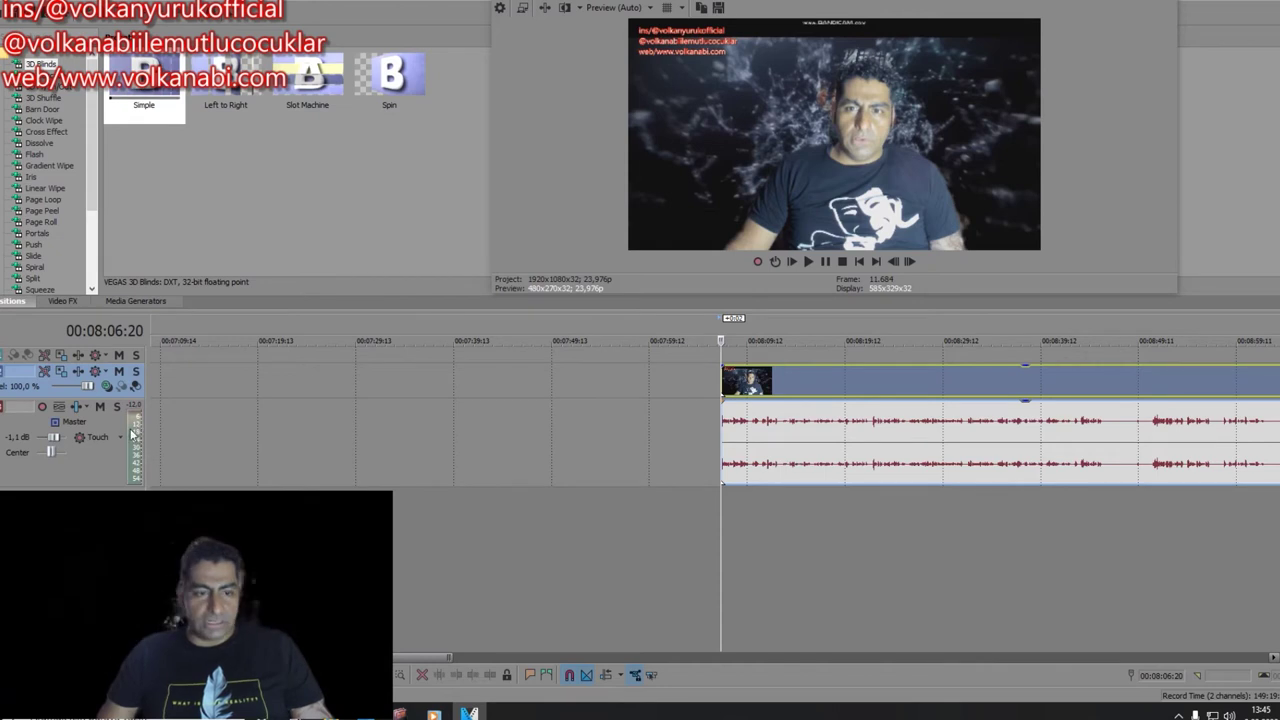
Step: Play the empty stretch before the clip and the audio from 00:08:19:12, comparing levels on the output meter
left_click(362, 410)
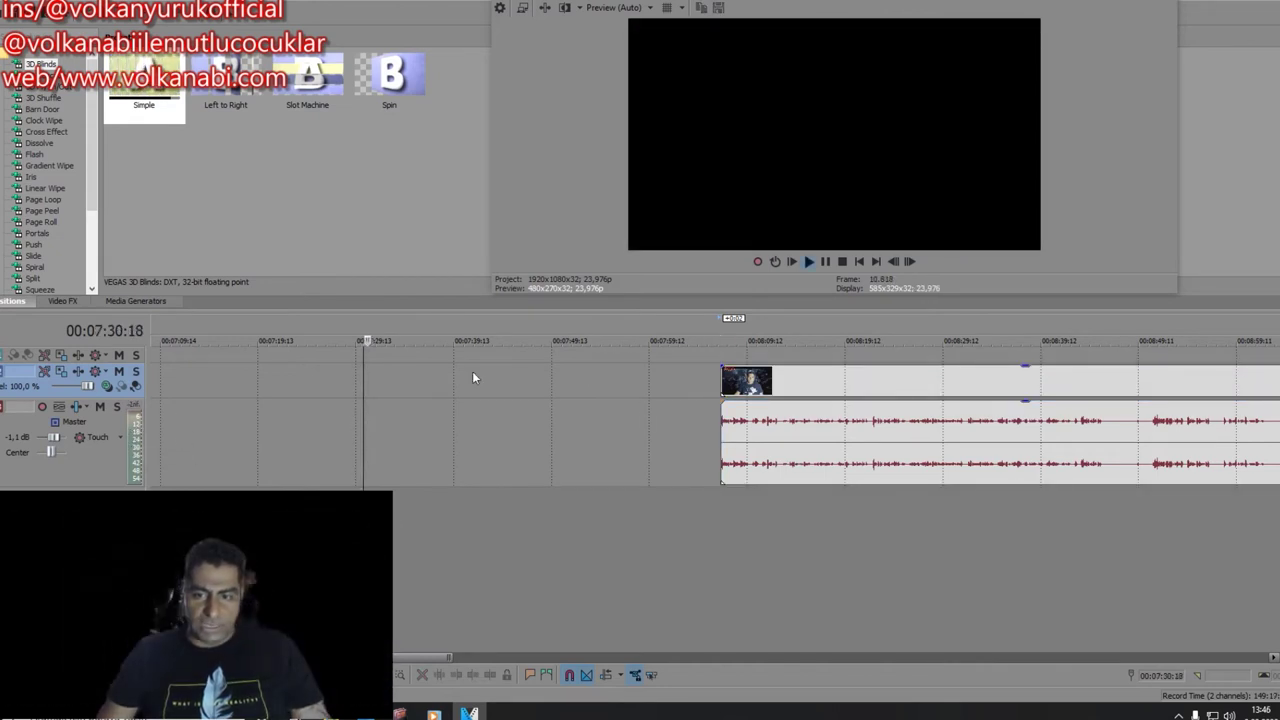
left_click(846, 413)
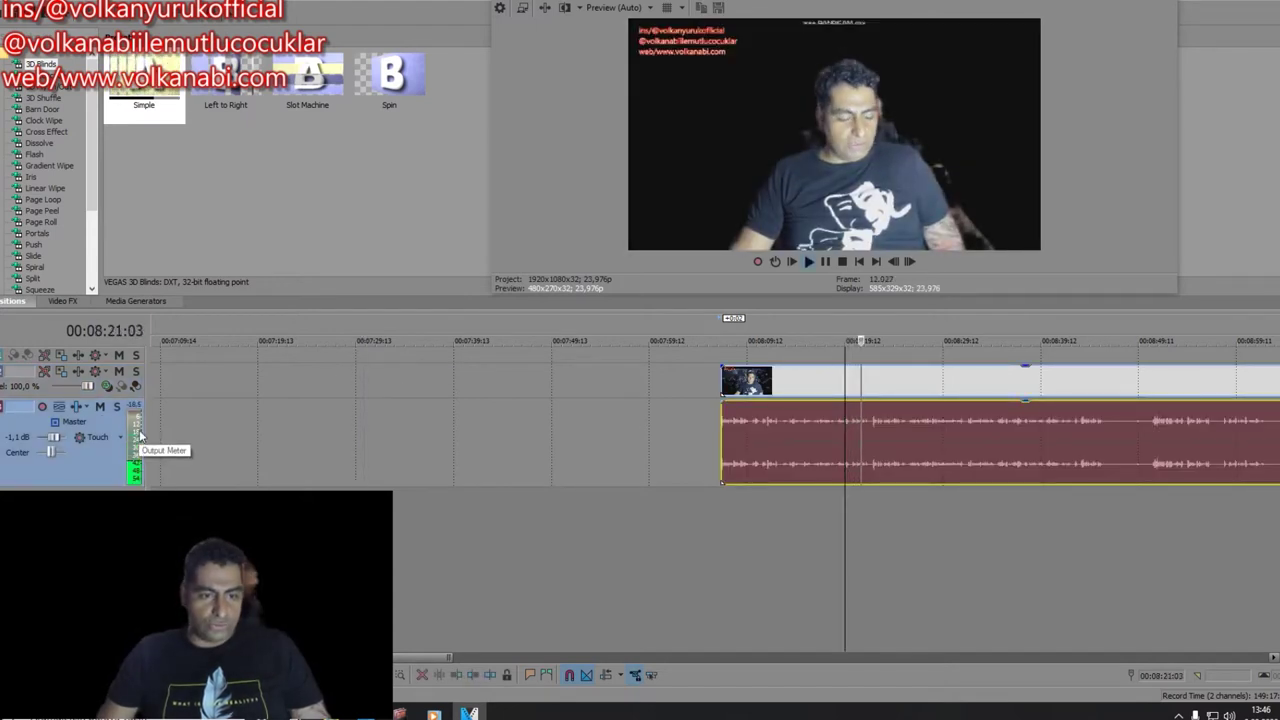
key("space")
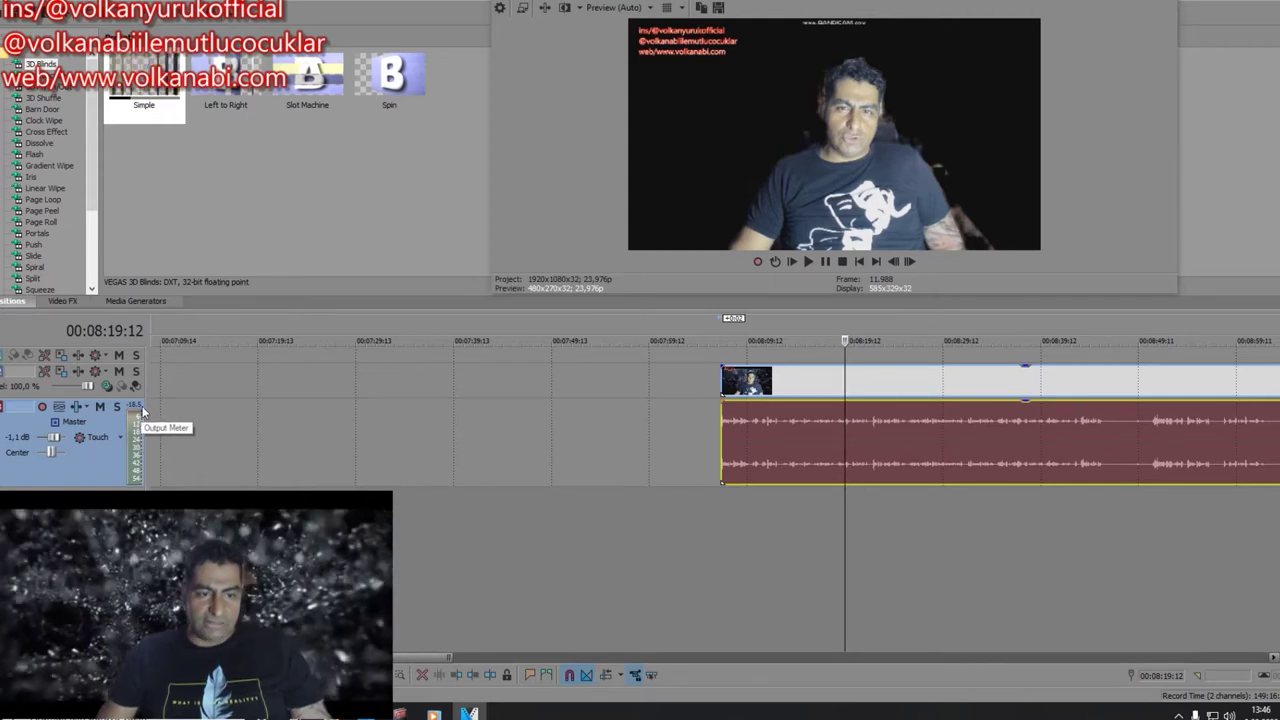
key("space")
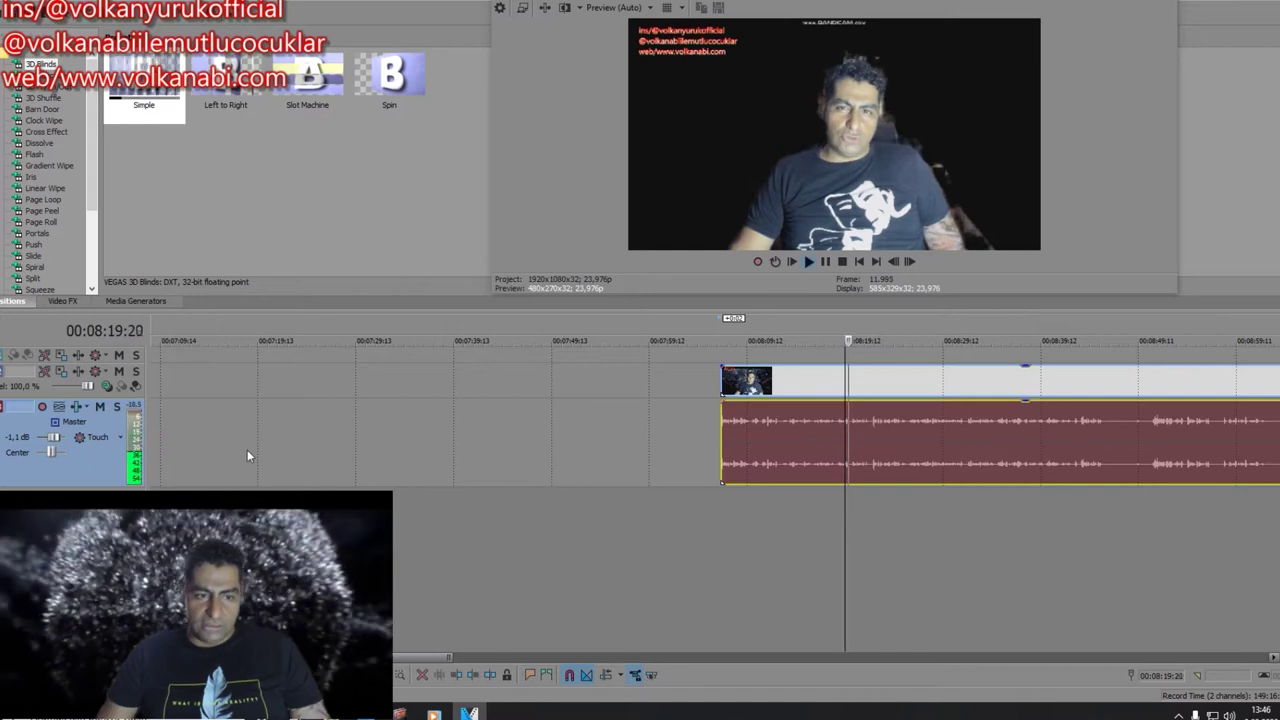
key("space")
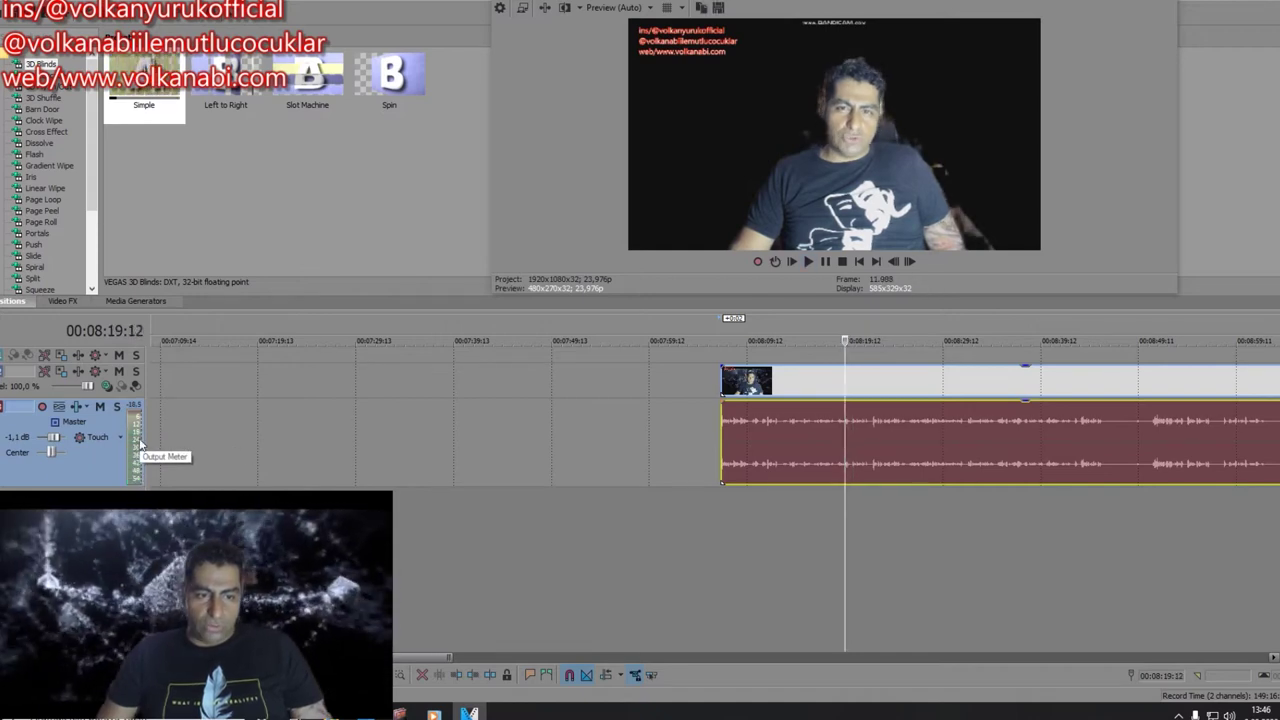
Step: Check the output meter while playing the audio from 00:11:39:09, and return to the clip's start
left_click(771, 460)
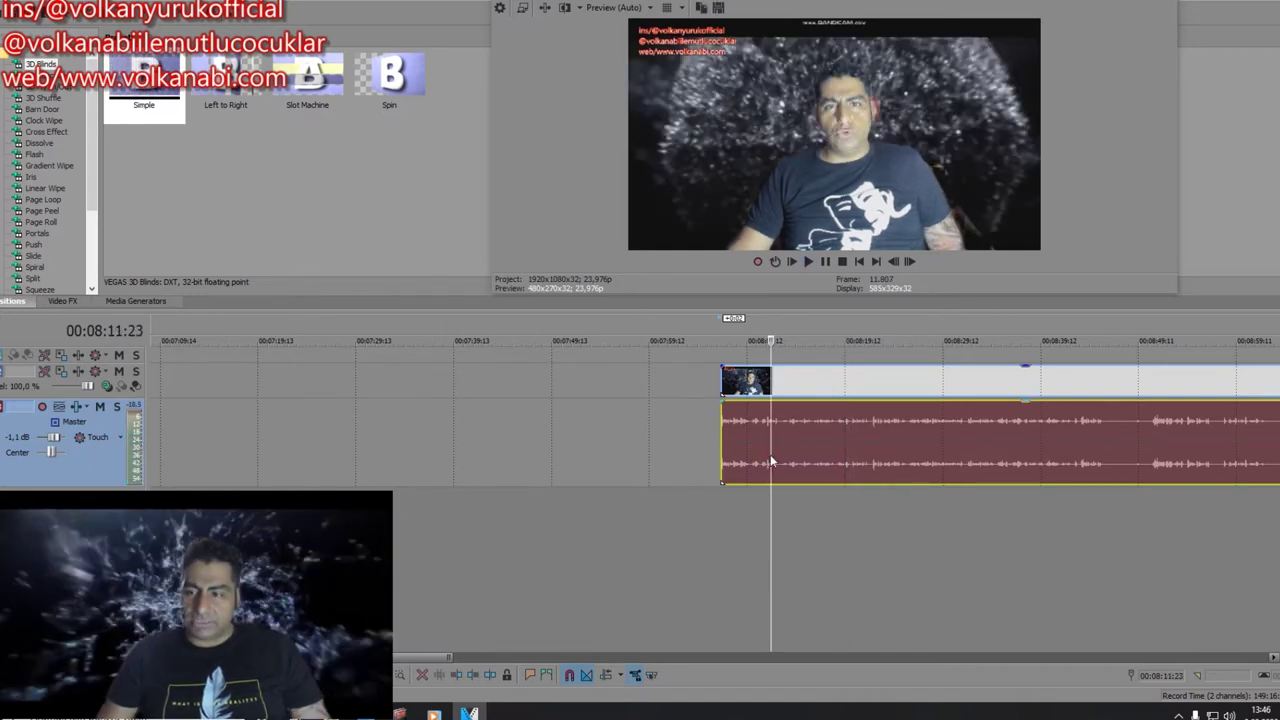
scroll(771, 440, "down", 5)
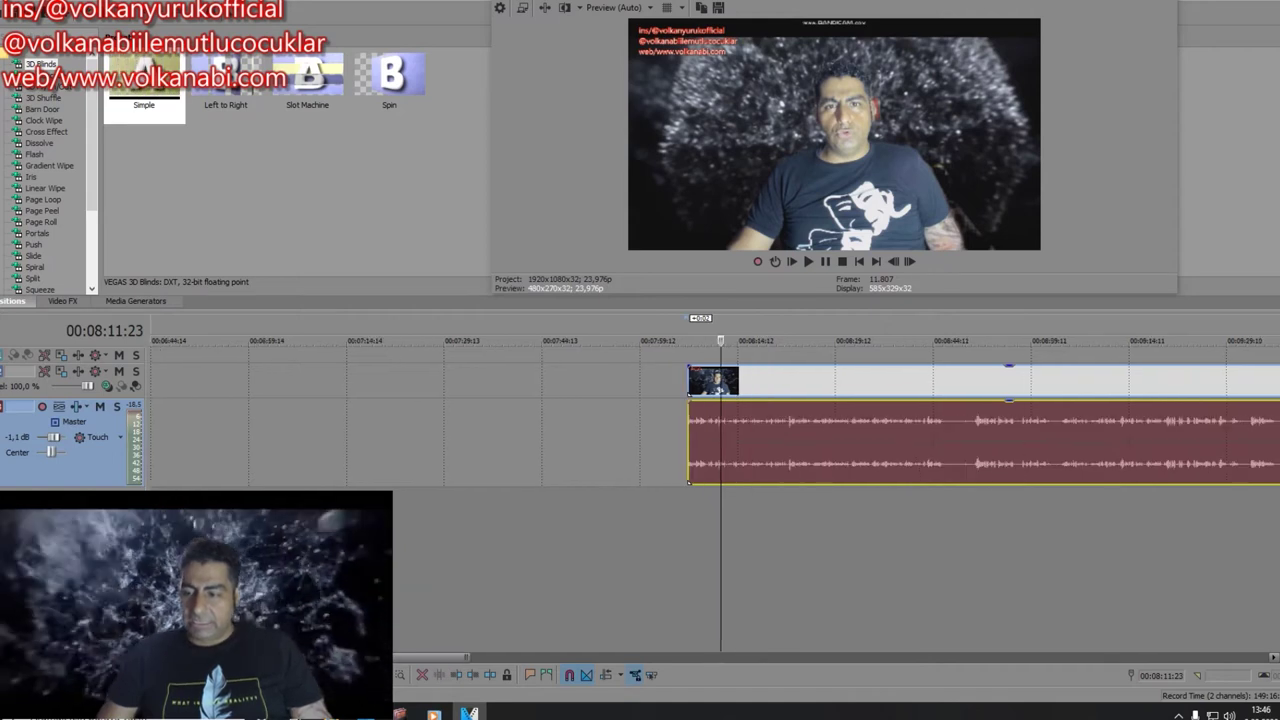
double_click(1204, 618)
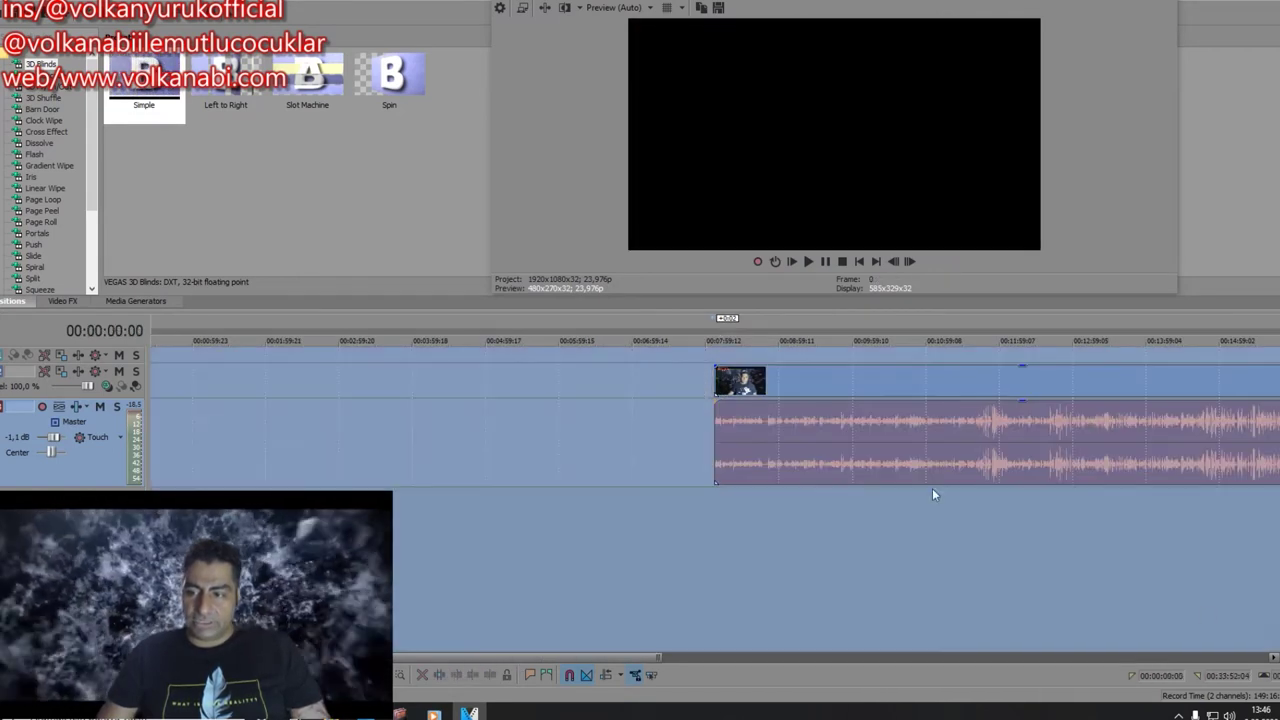
left_click(912, 457)
left_click(974, 436)
key("space")
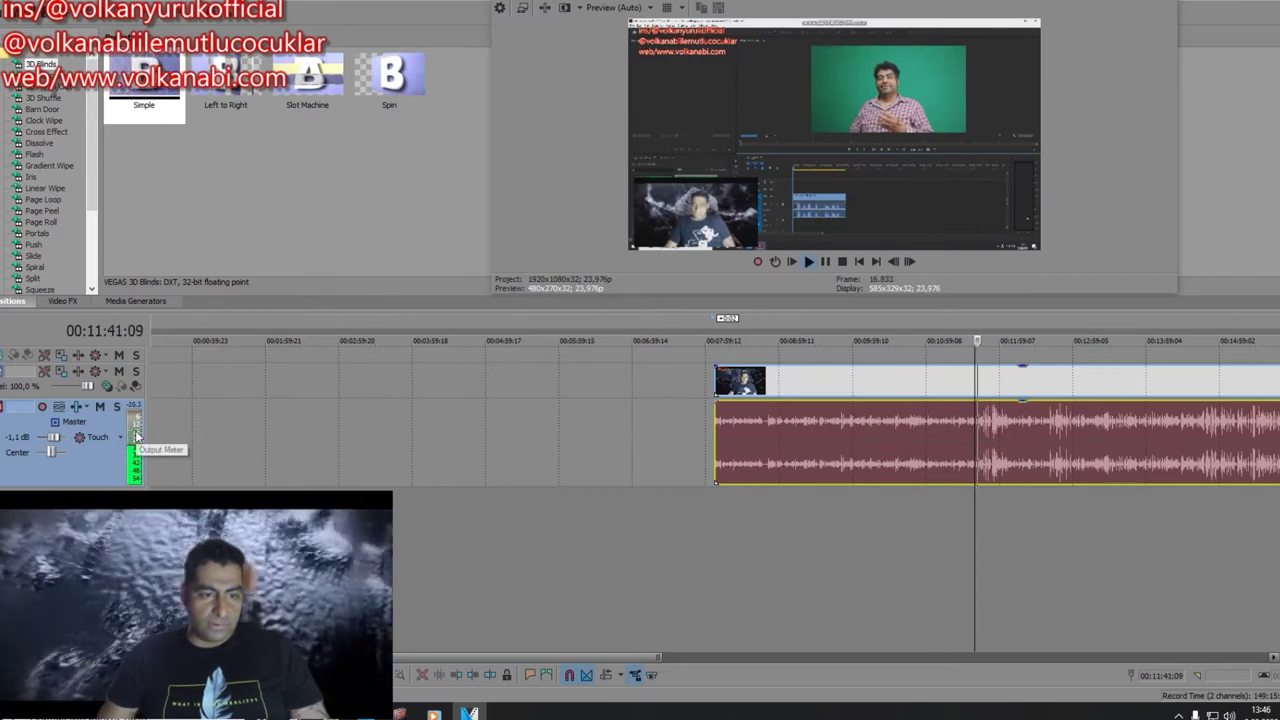
key("space")
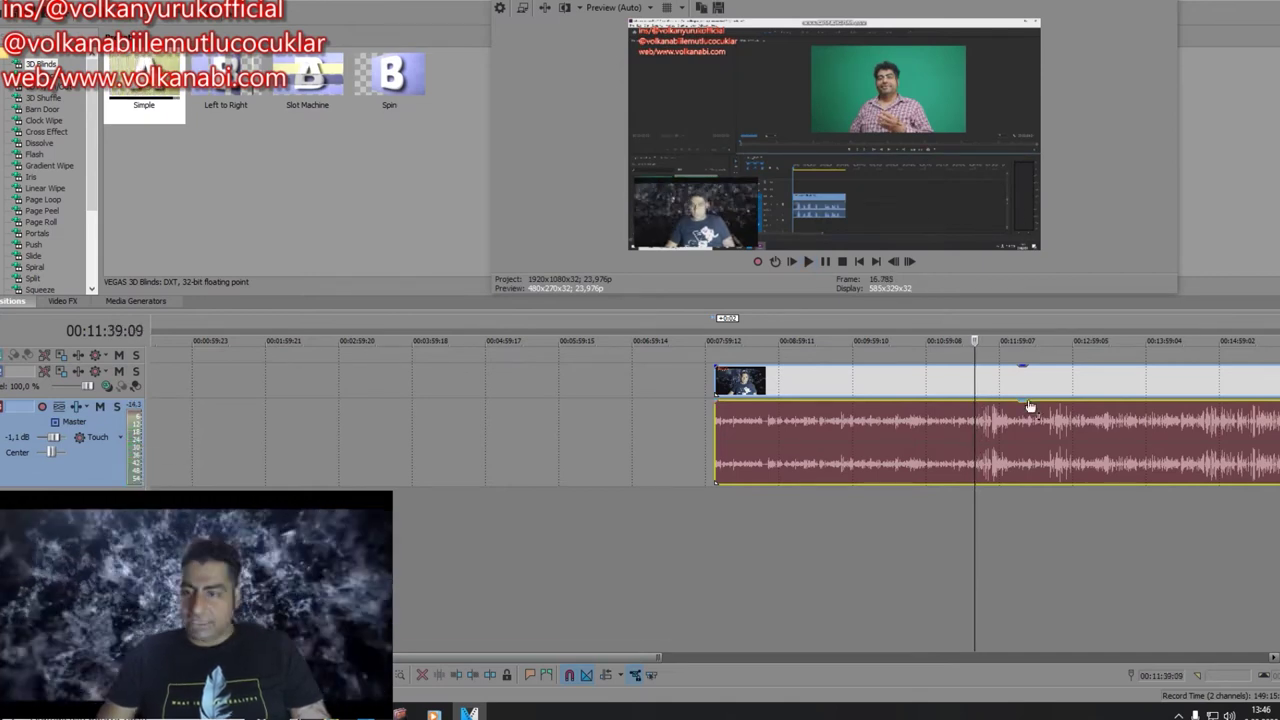
left_click(716, 378)
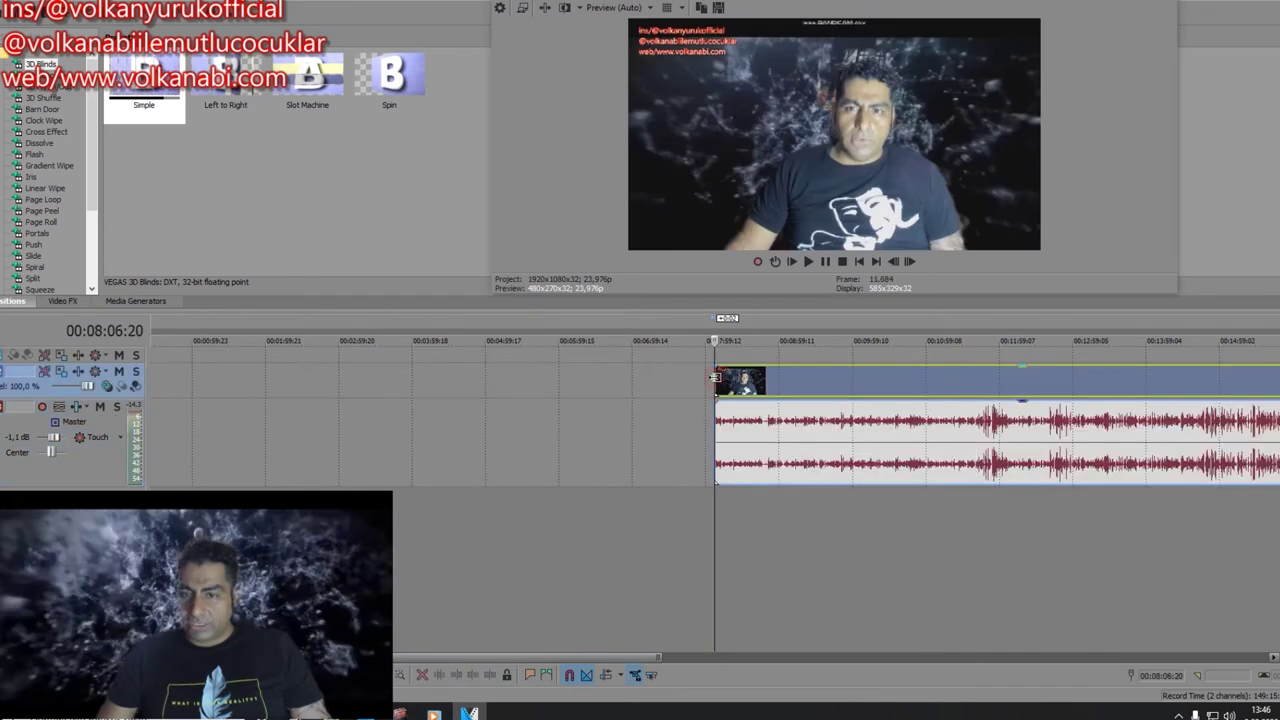
right_click(890, 445)
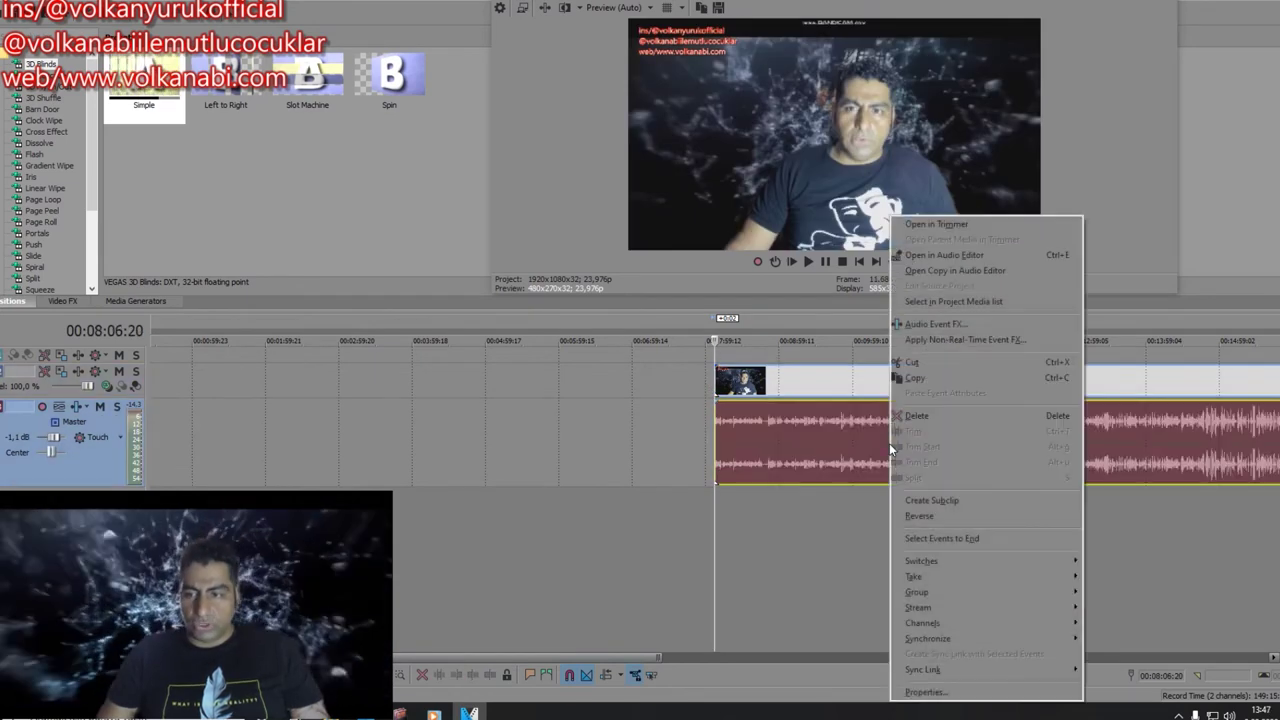
left_click(775, 524)
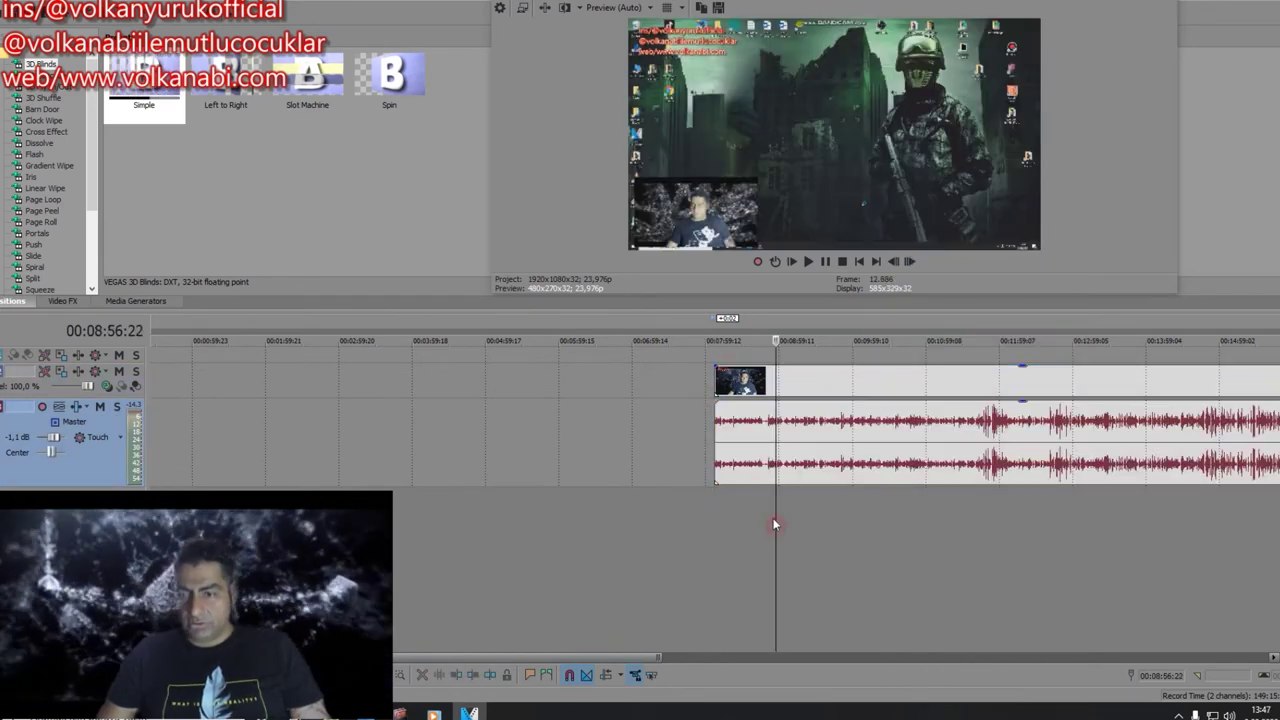
right_click(768, 433)
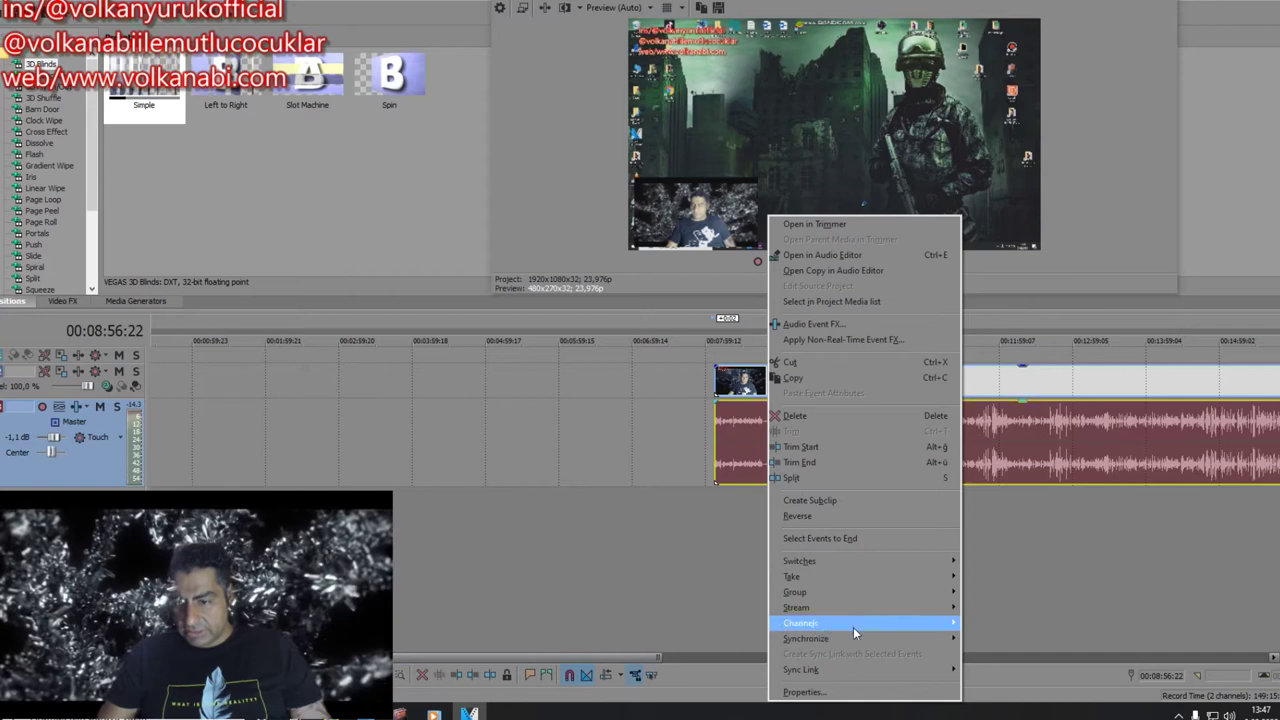
mouse_move(855, 640)
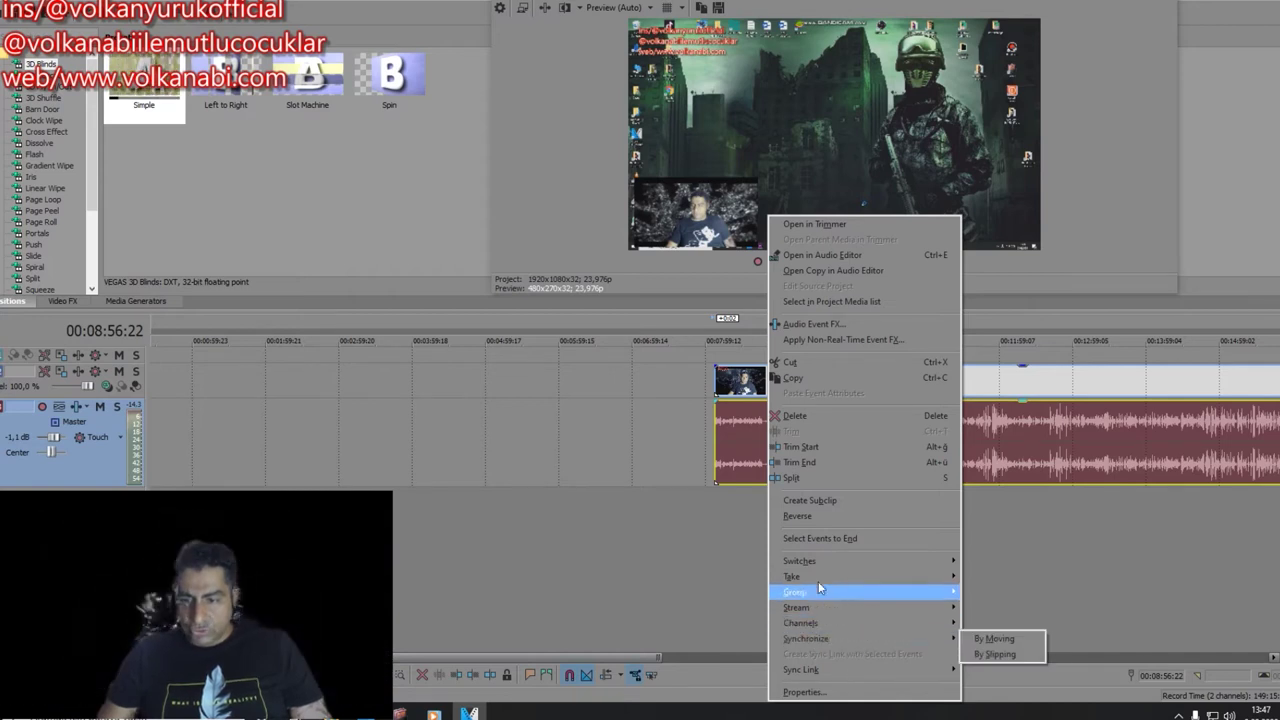
mouse_move(796, 564)
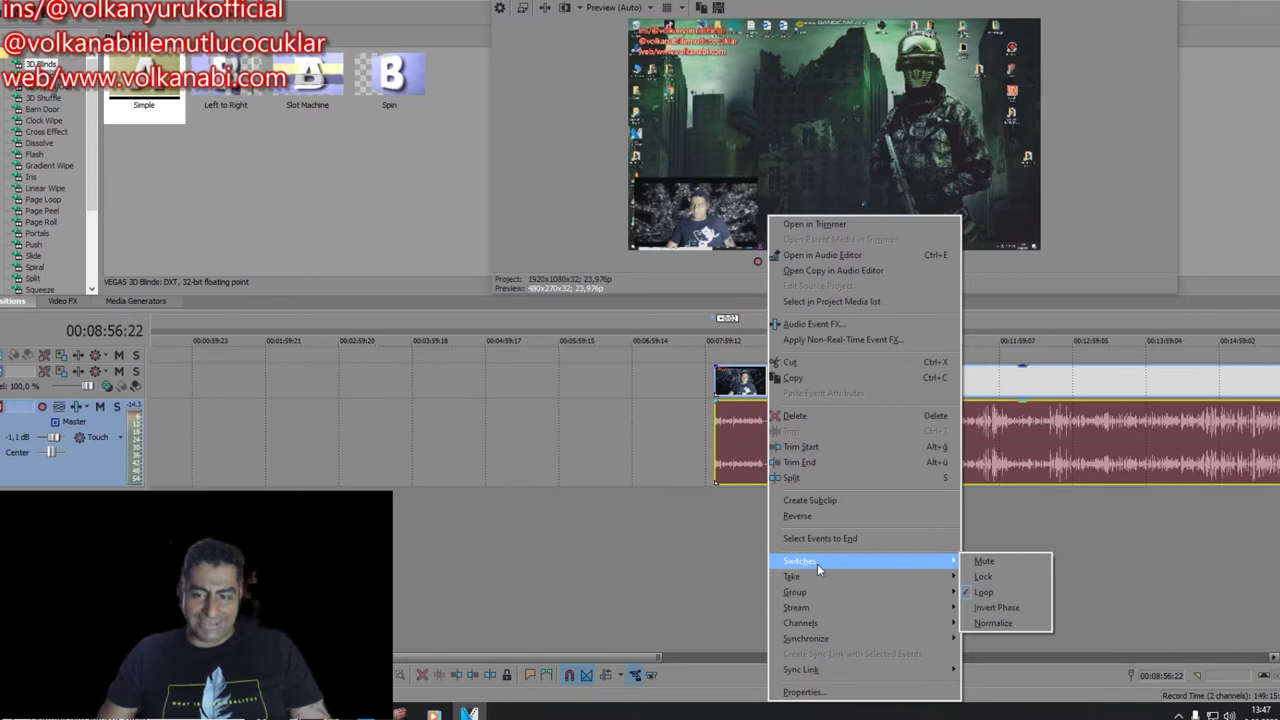
left_click(679, 545)
Step: Normalize the clip's audio event and play it from about 00:09:26:21
right_click(745, 445)
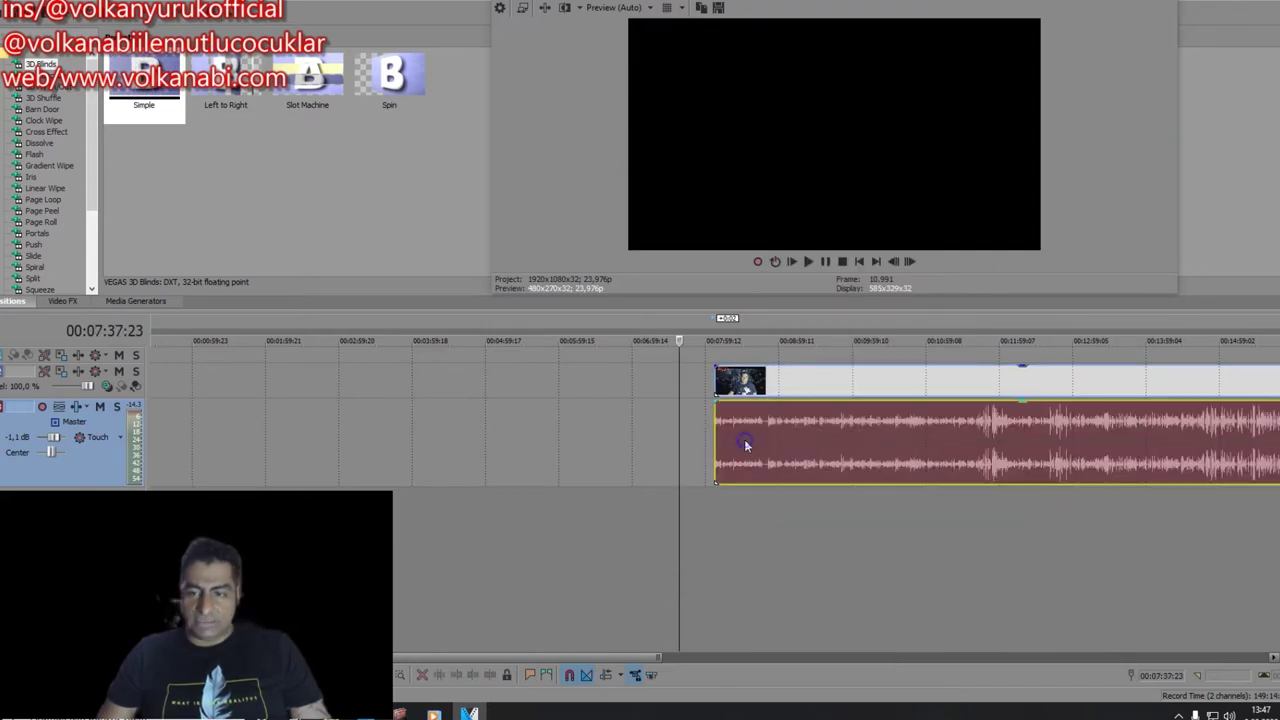
mouse_move(806, 561)
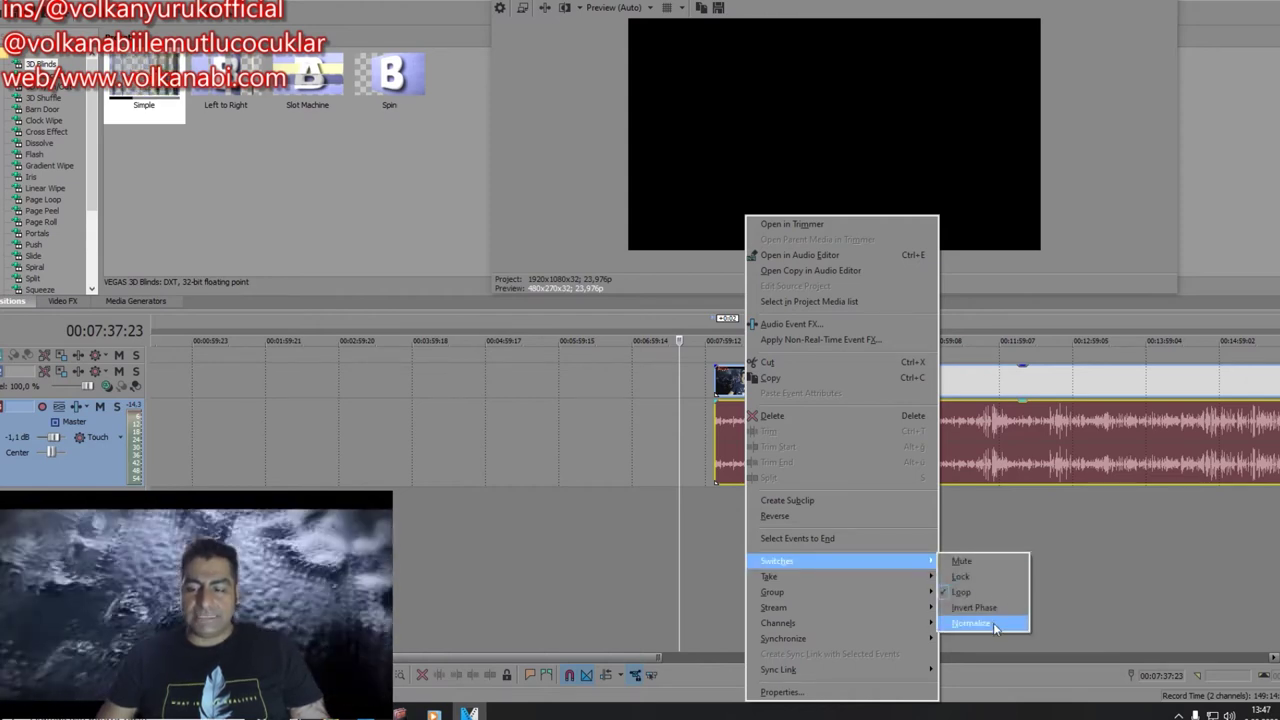
left_click(993, 623)
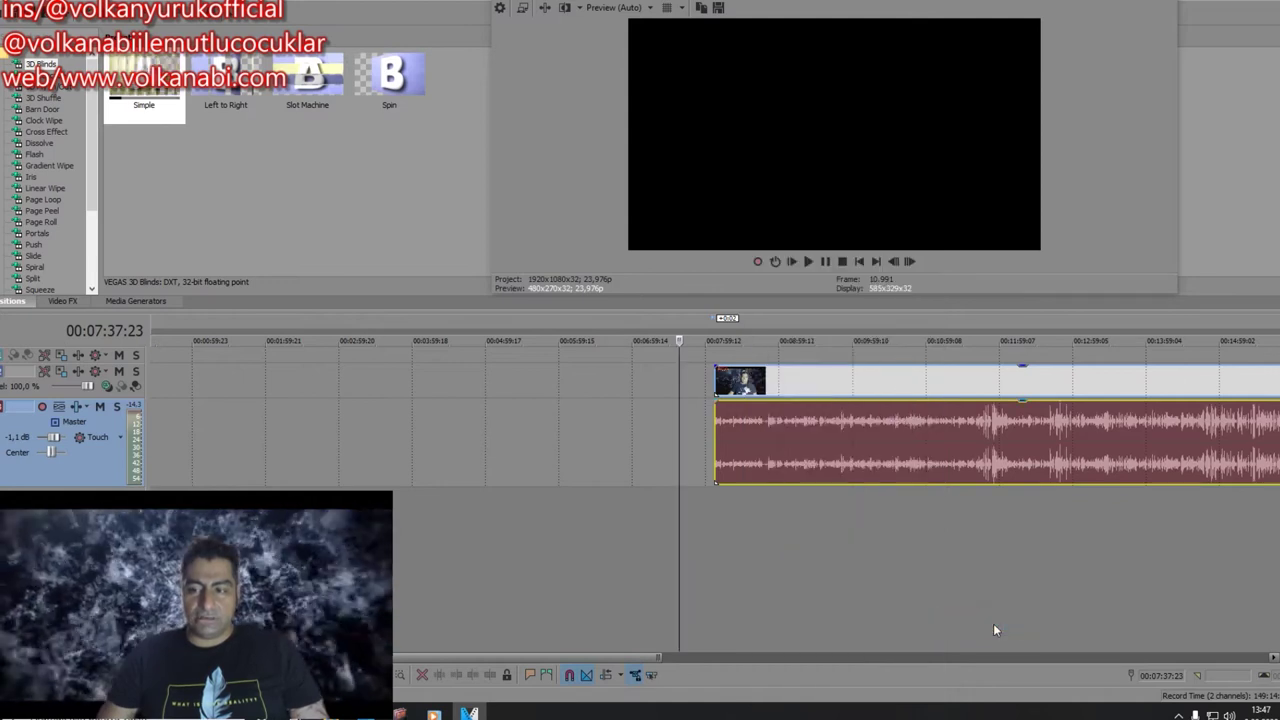
key("space")
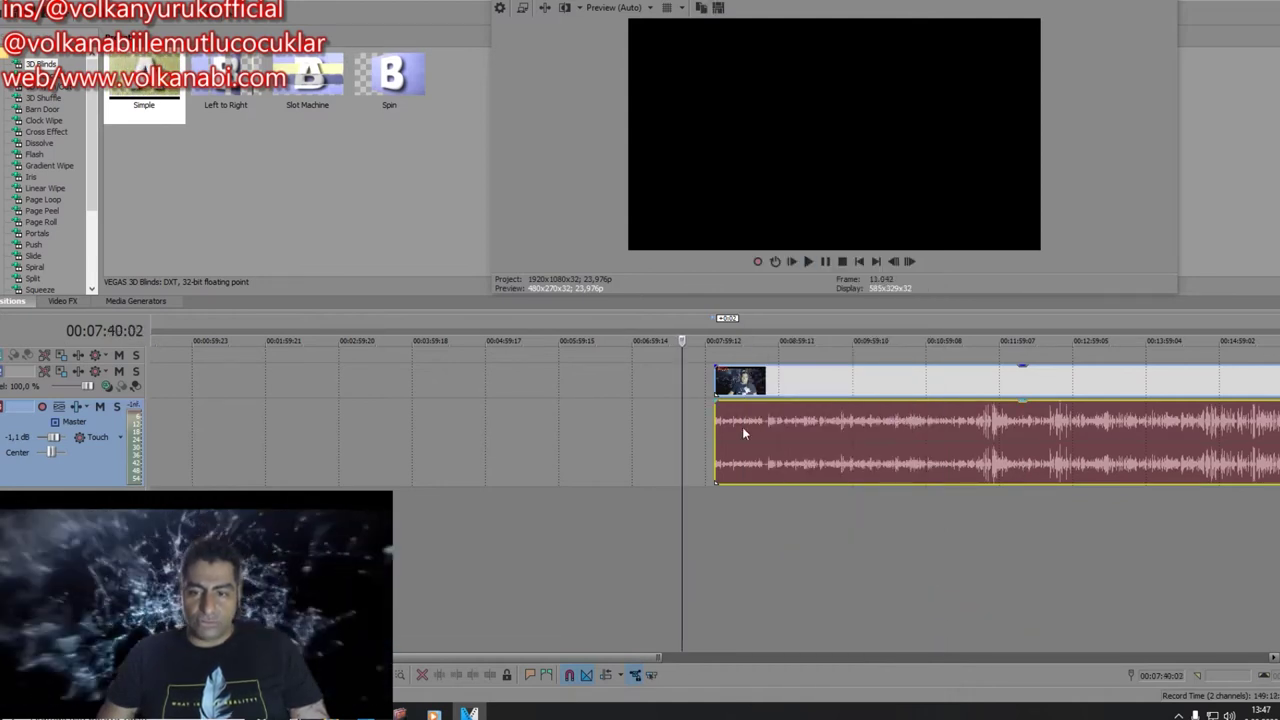
left_click(812, 431)
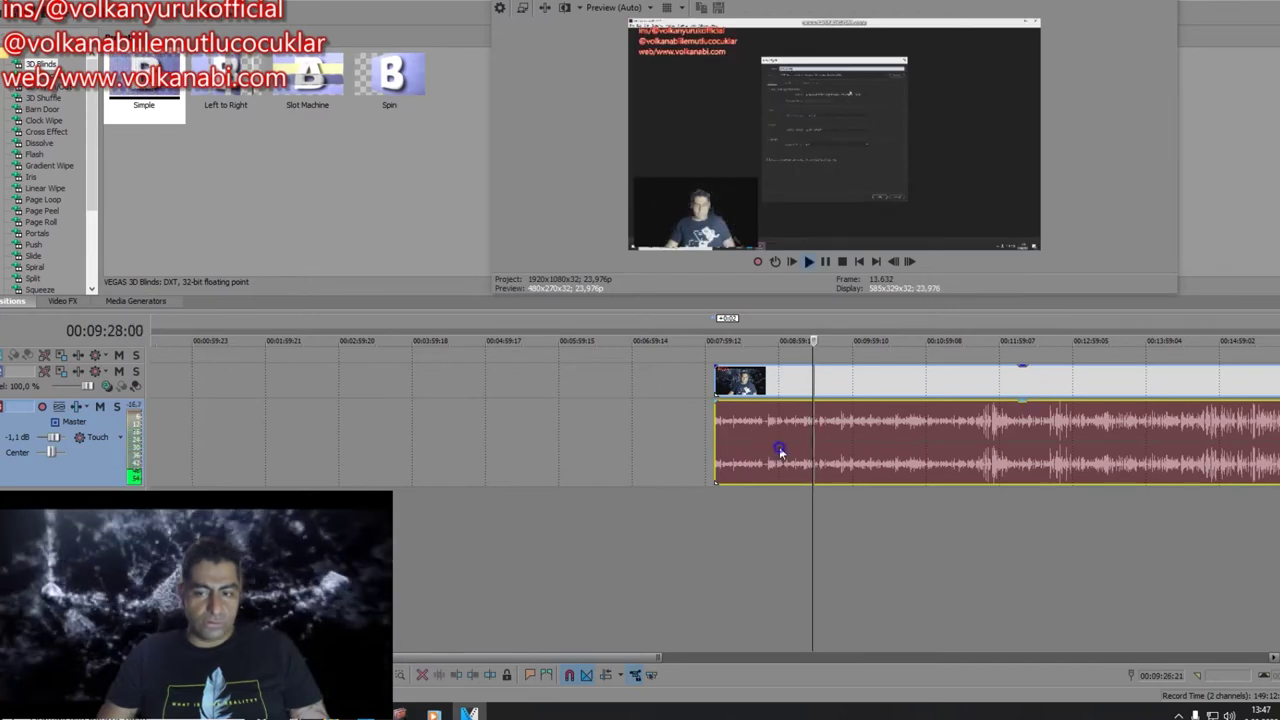
Step: Turn off the Loop switch for the audio event, and place the playback cursor at 00:11:11:03
right_click(781, 453)
mouse_move(918, 559)
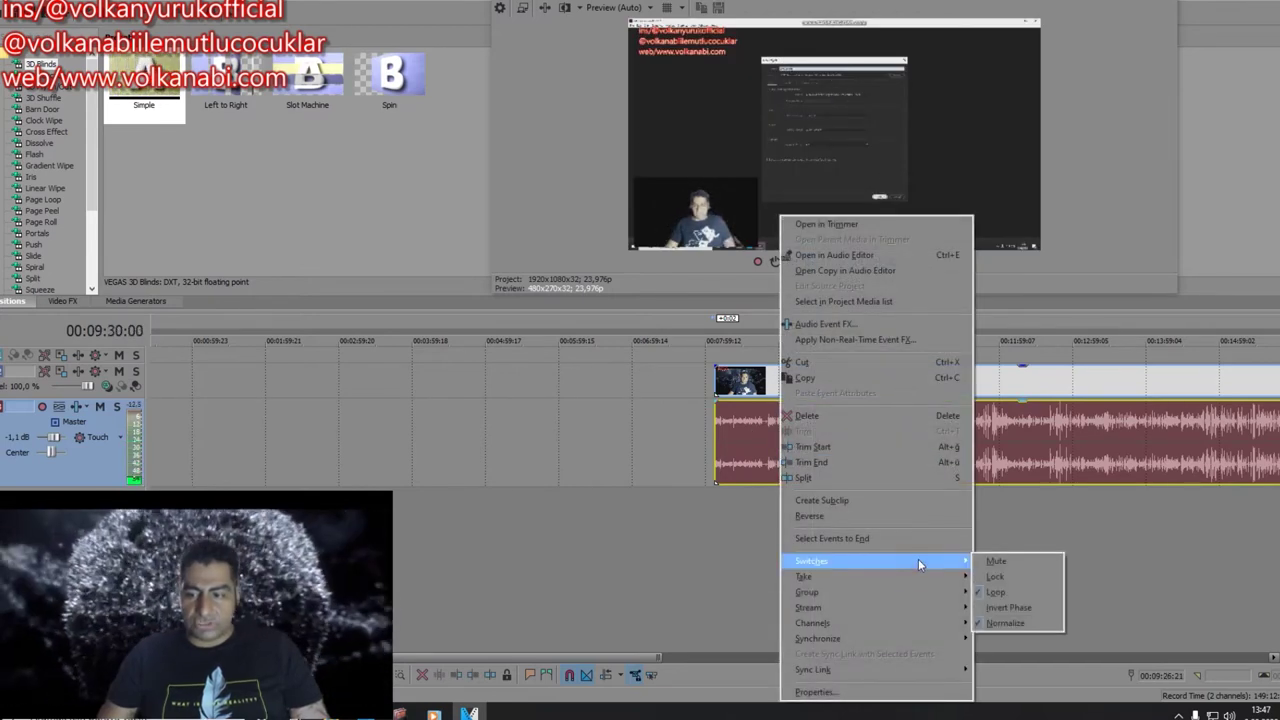
left_click(1007, 591)
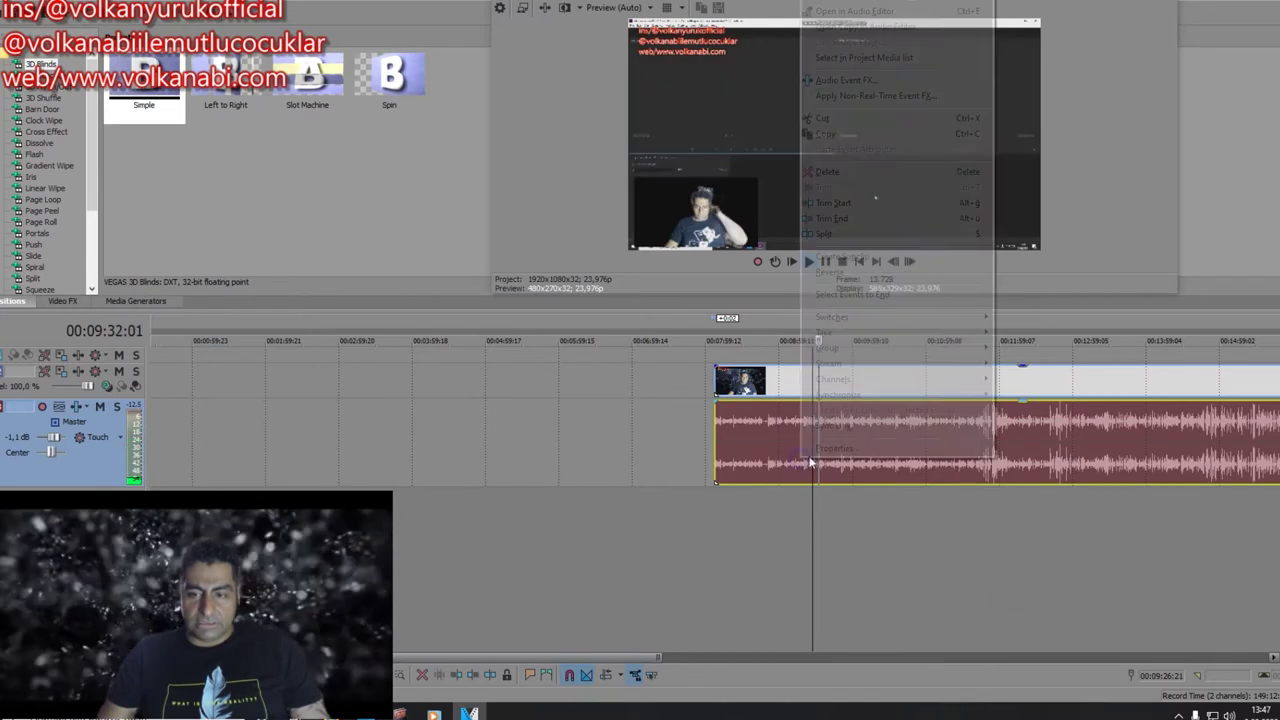
mouse_move(924, 321)
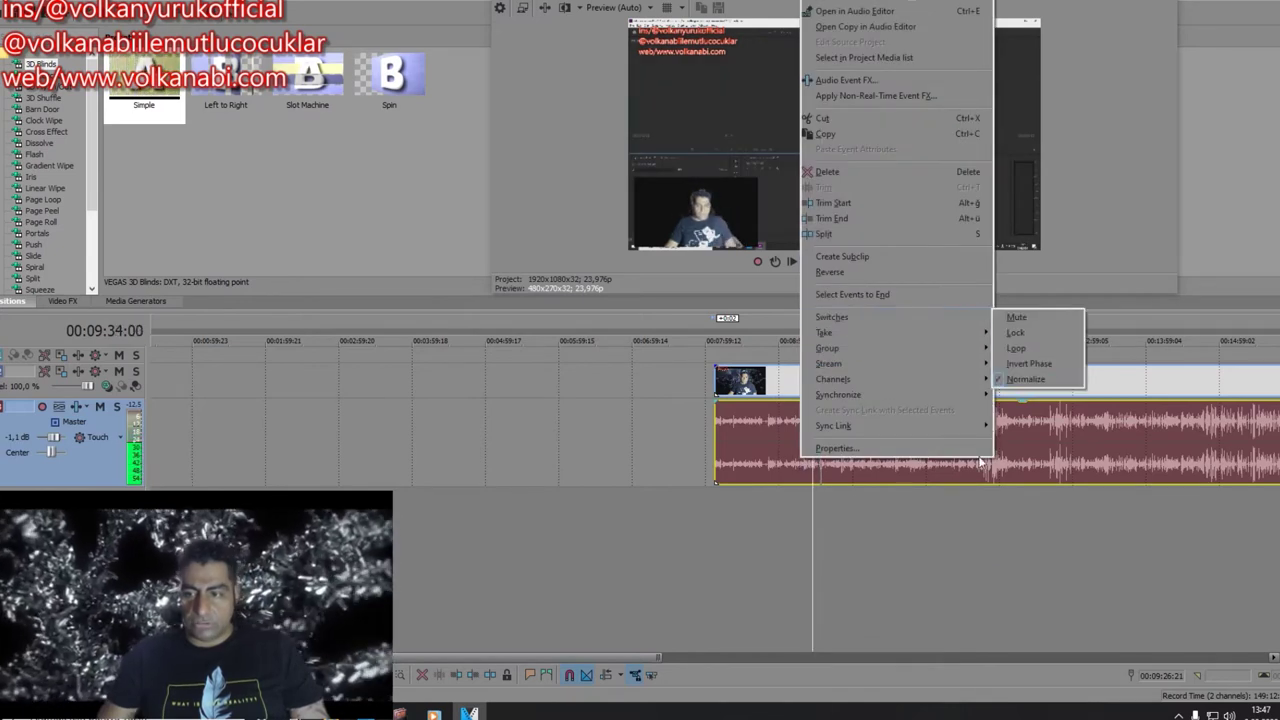
left_click(946, 569)
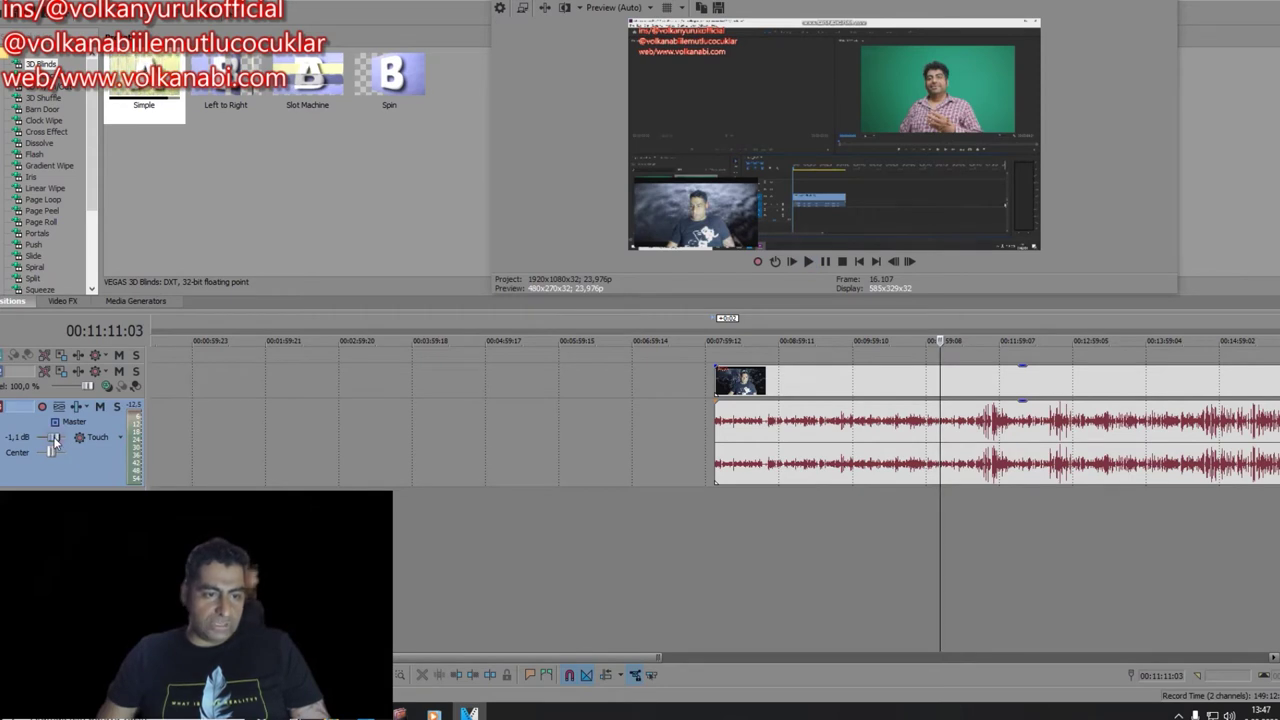
Step: Adjust the audio track's volume to 0.1 dB and play briefly from 00:11:11:03
left_click_drag(60, 435, 57, 436)
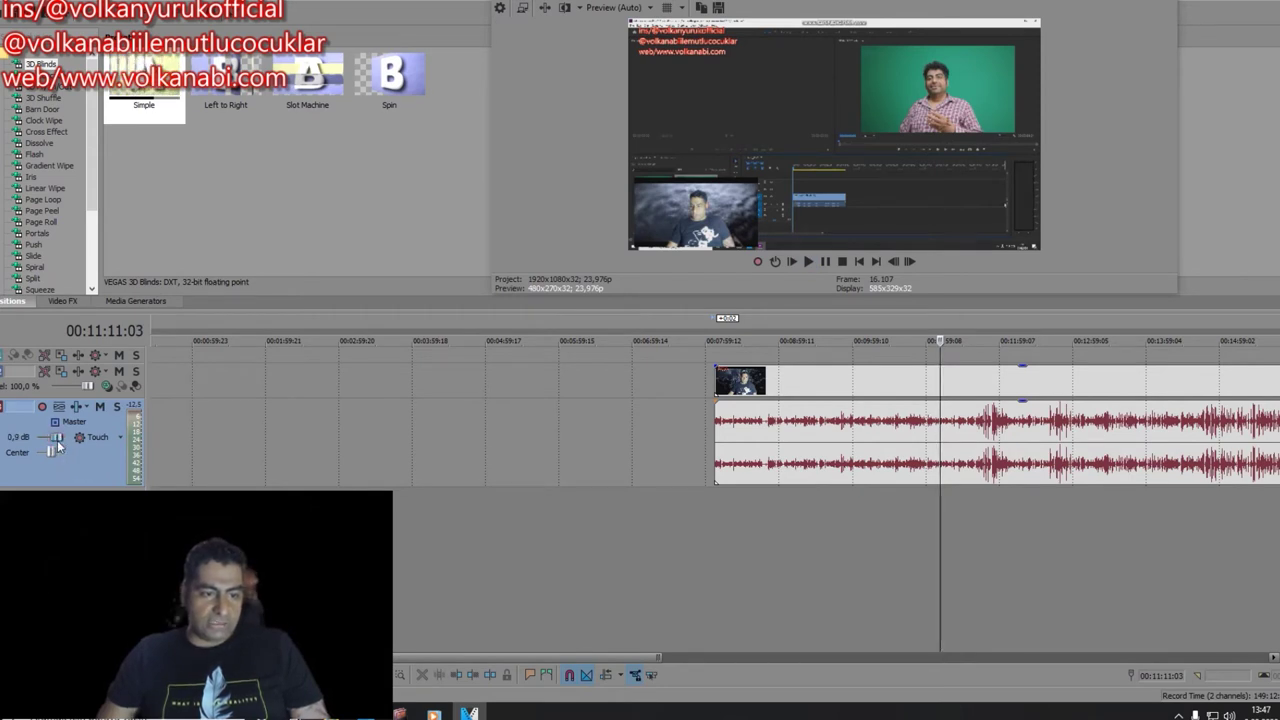
left_click_drag(59, 438, 57, 436)
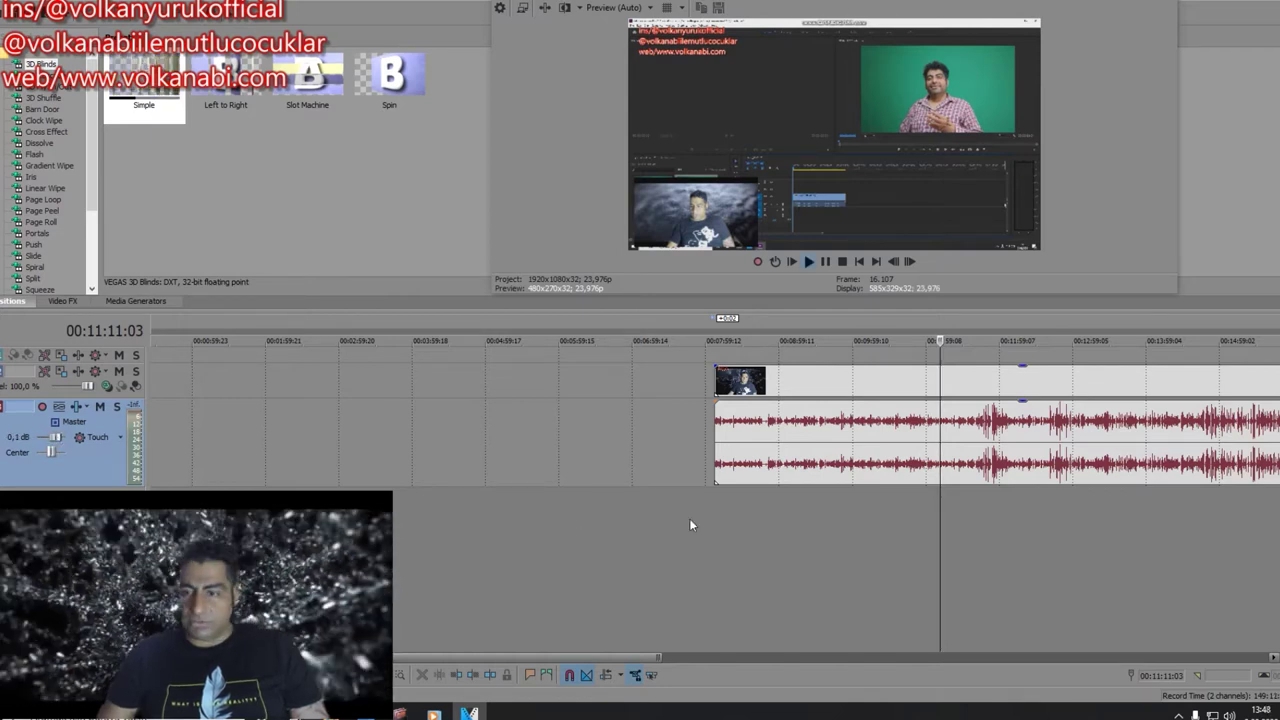
key("space")
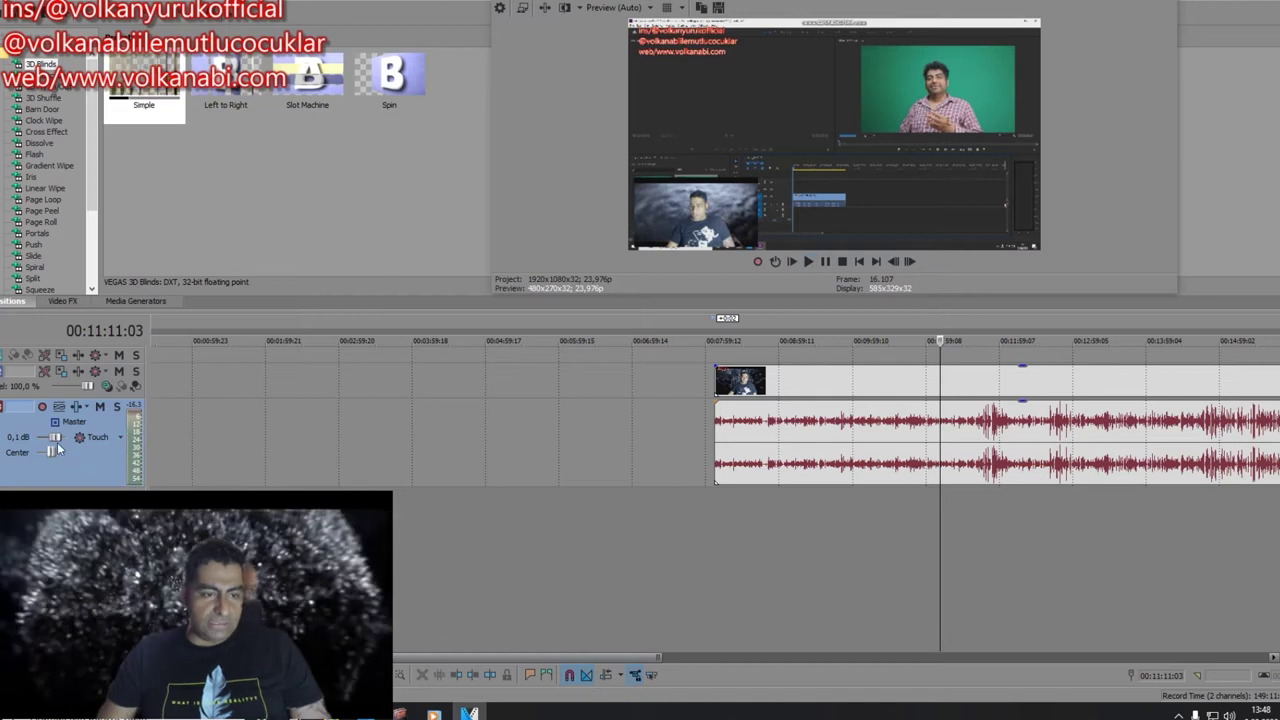
Step: Try audio track volumes of 4.4 dB and 2.6 dB, and play from 00:11:08:02
left_click_drag(55, 437, 61, 437)
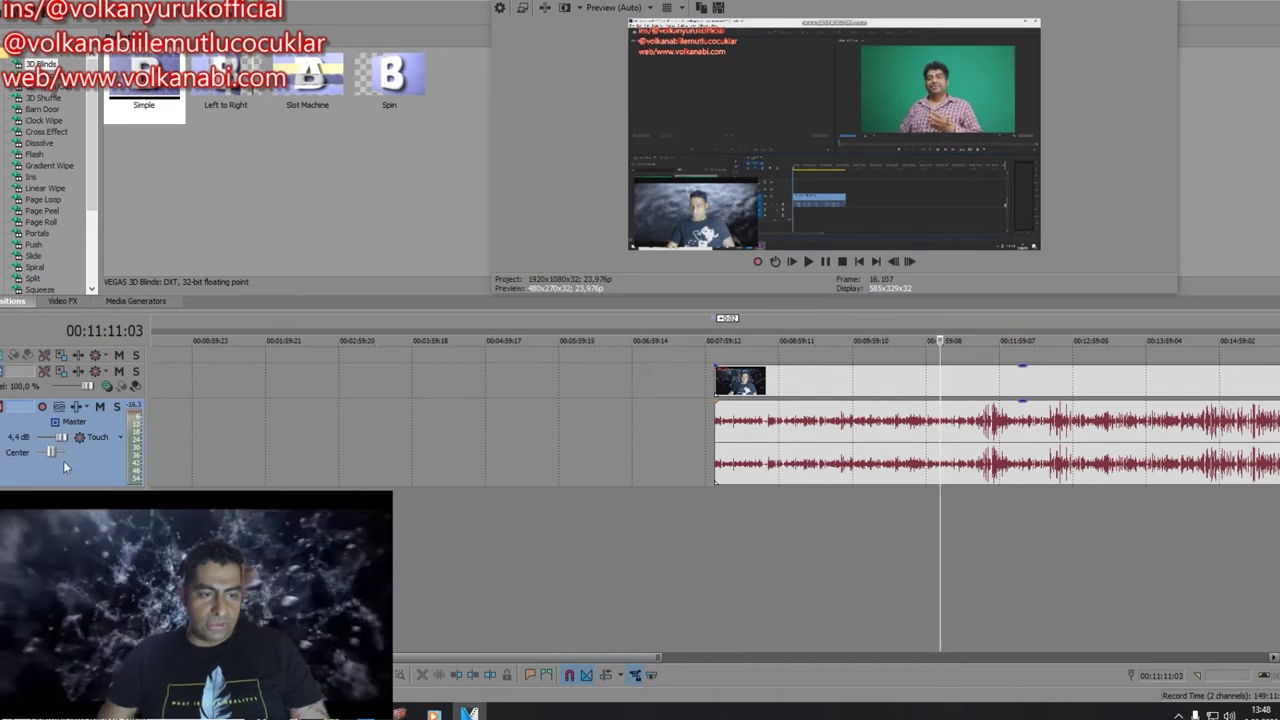
key("Down")
key("Left")
key("Left")
key("Left")
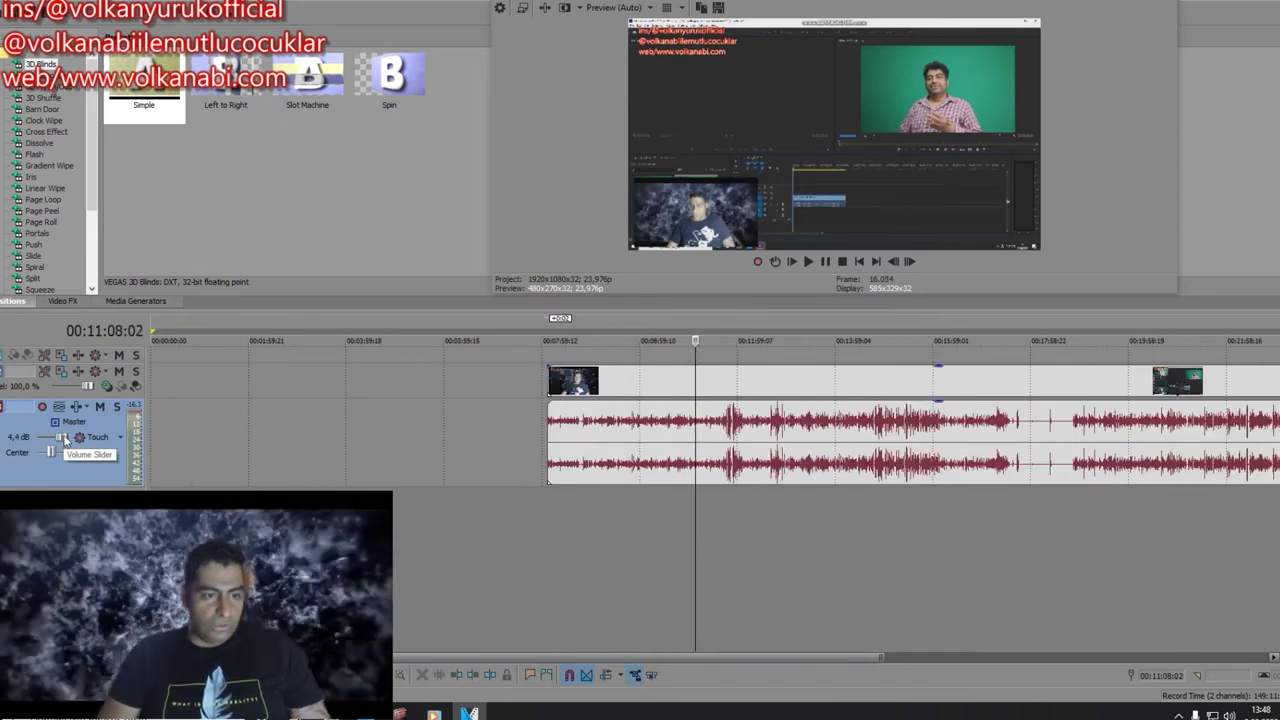
left_click_drag(64, 437, 61, 436)
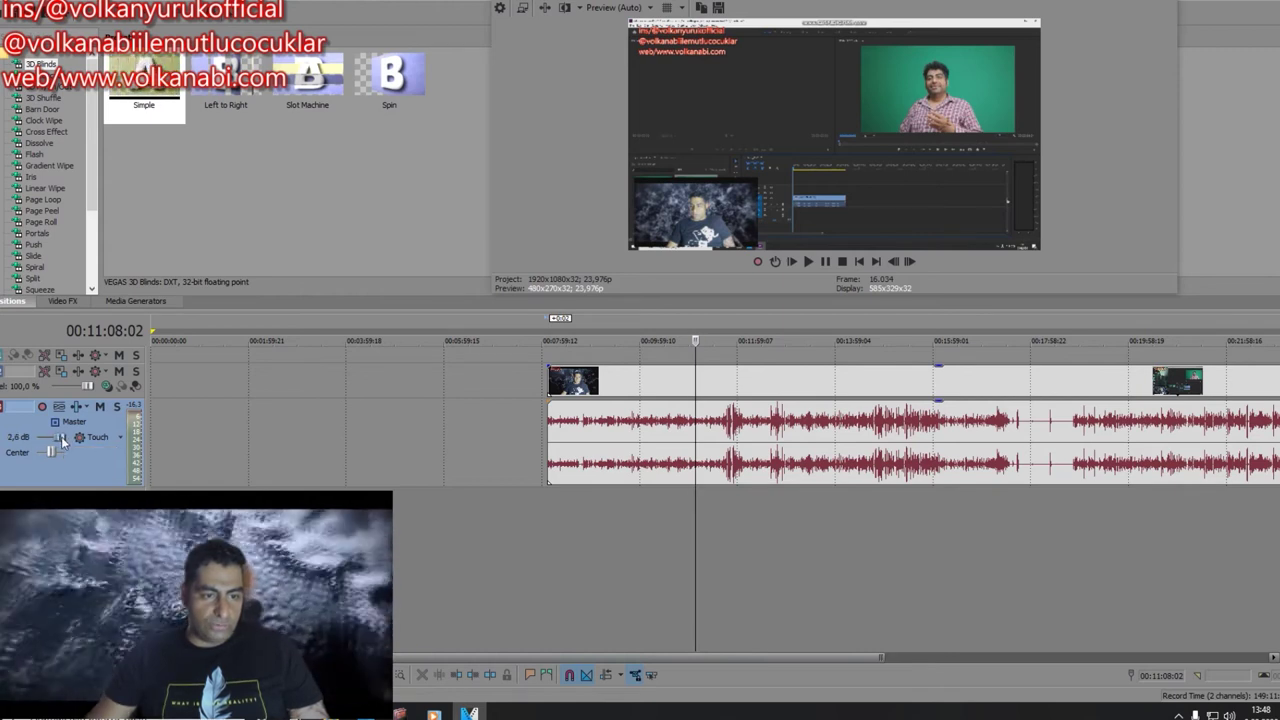
key("space")
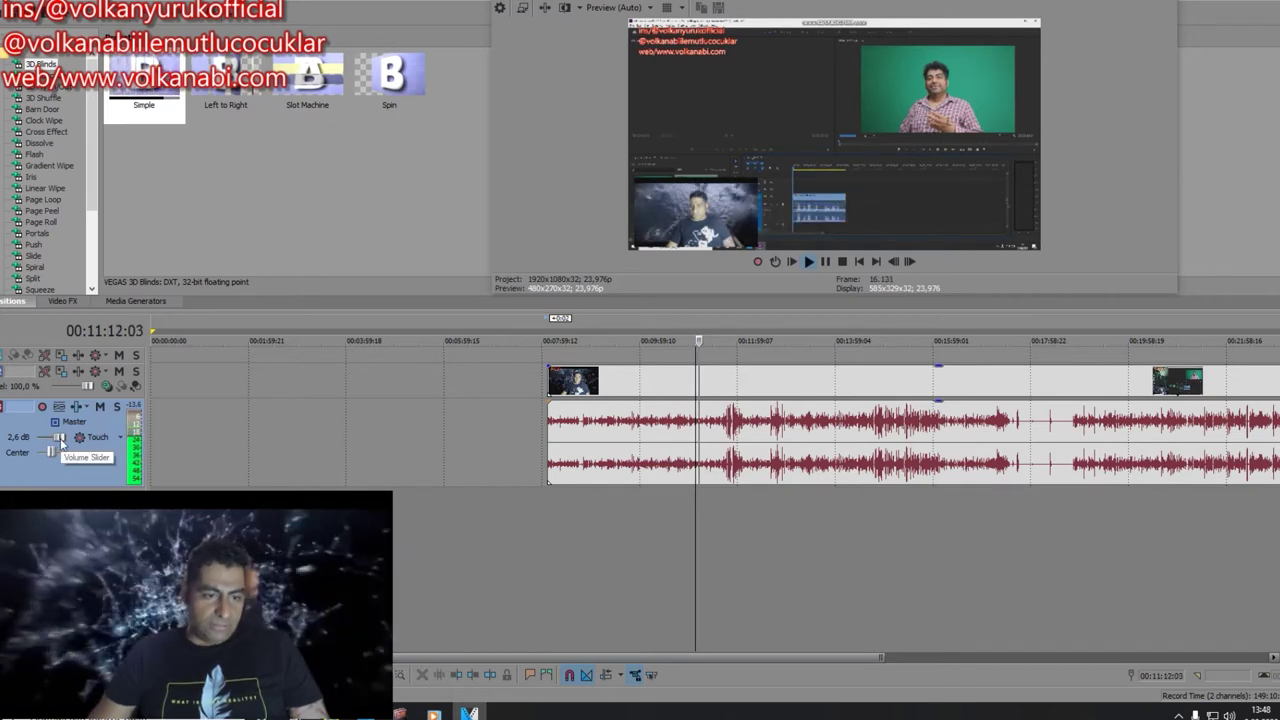
Step: Set the audio track's volume to 3.7 dB and check the output meter while playing from 00:11:08:02 and 00:11:43:11
left_click_drag(61, 444, 61, 440)
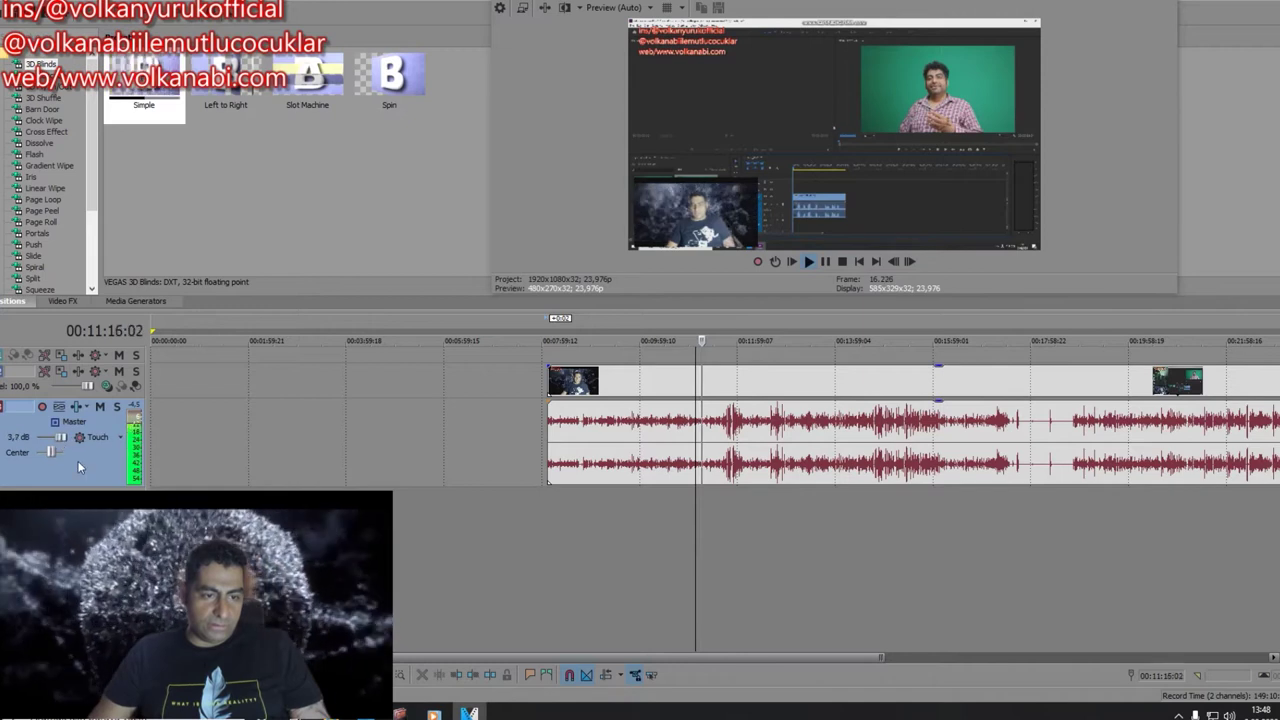
key("space")
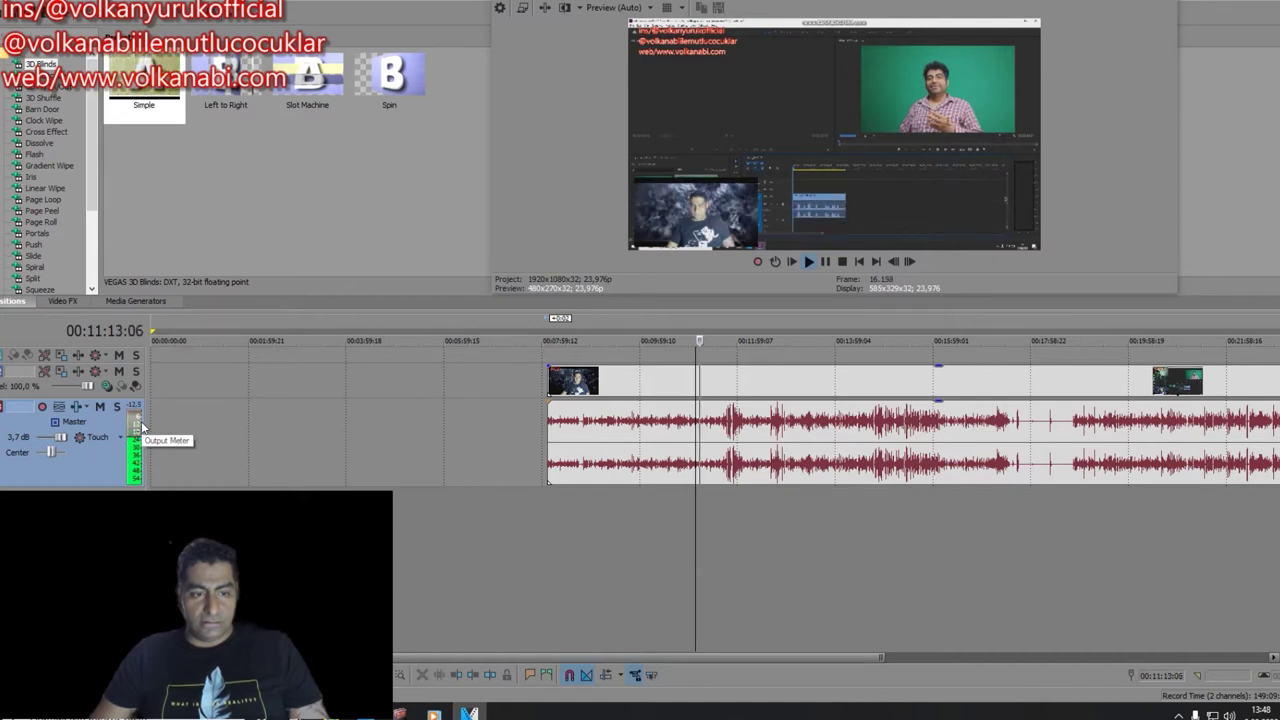
key("space")
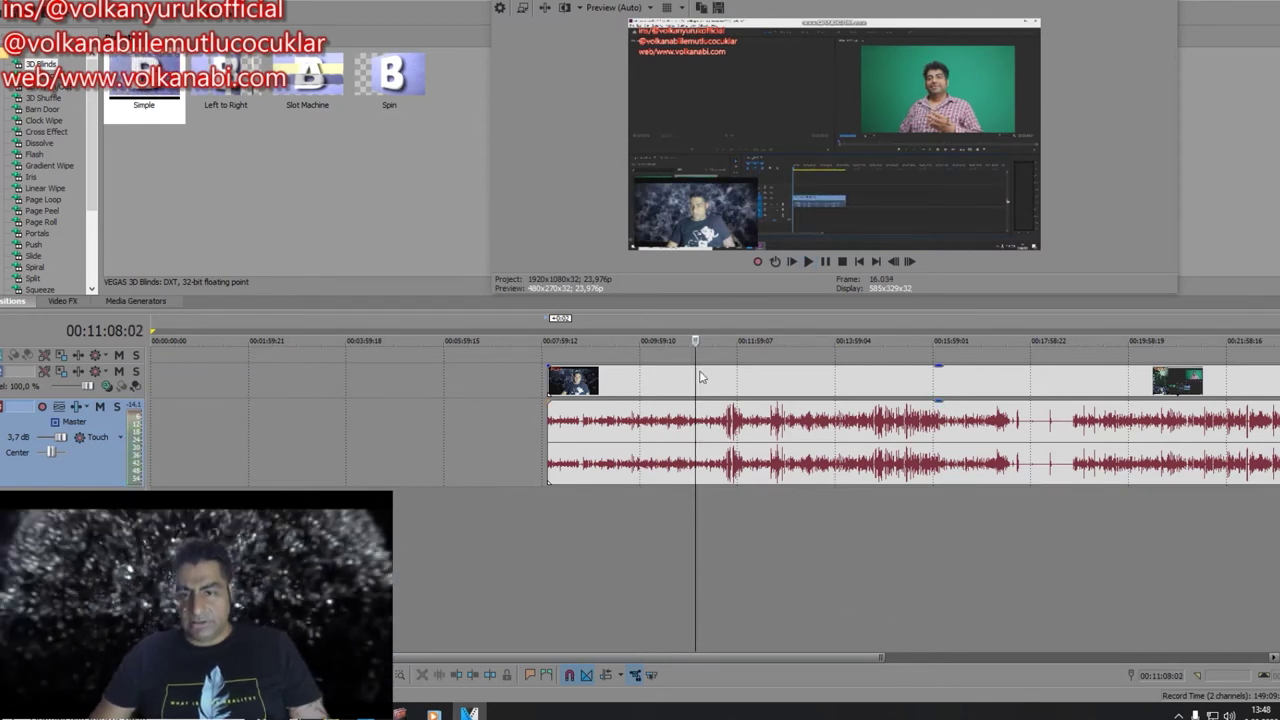
left_click(723, 432)
key("space")
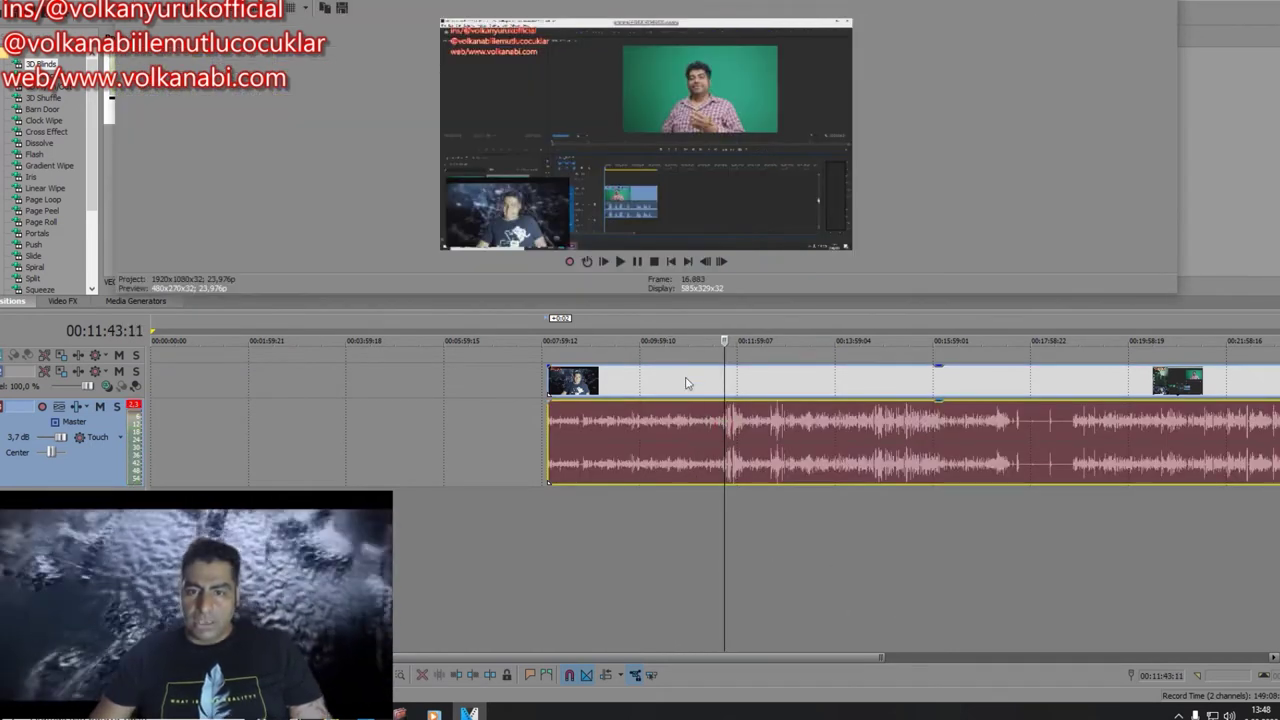
Step: Play from 00:11:43:11 with the audio track muted, and unmute the track
left_click(100, 407)
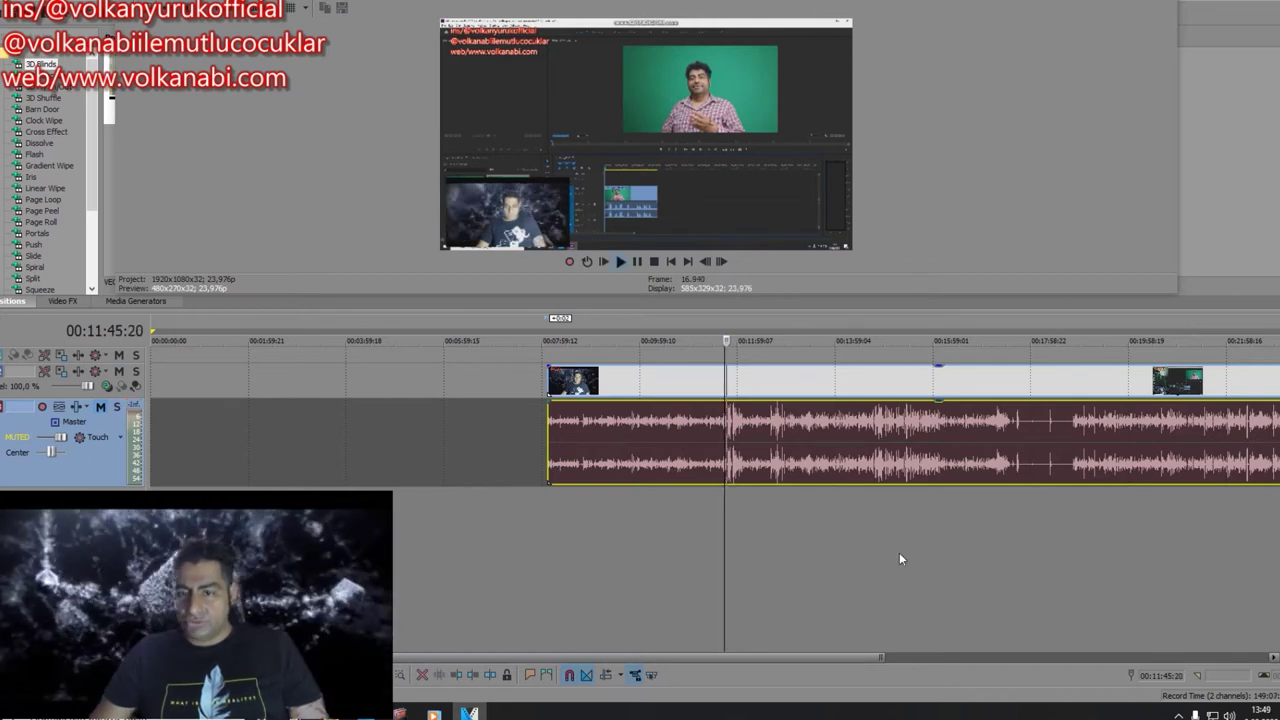
key("space")
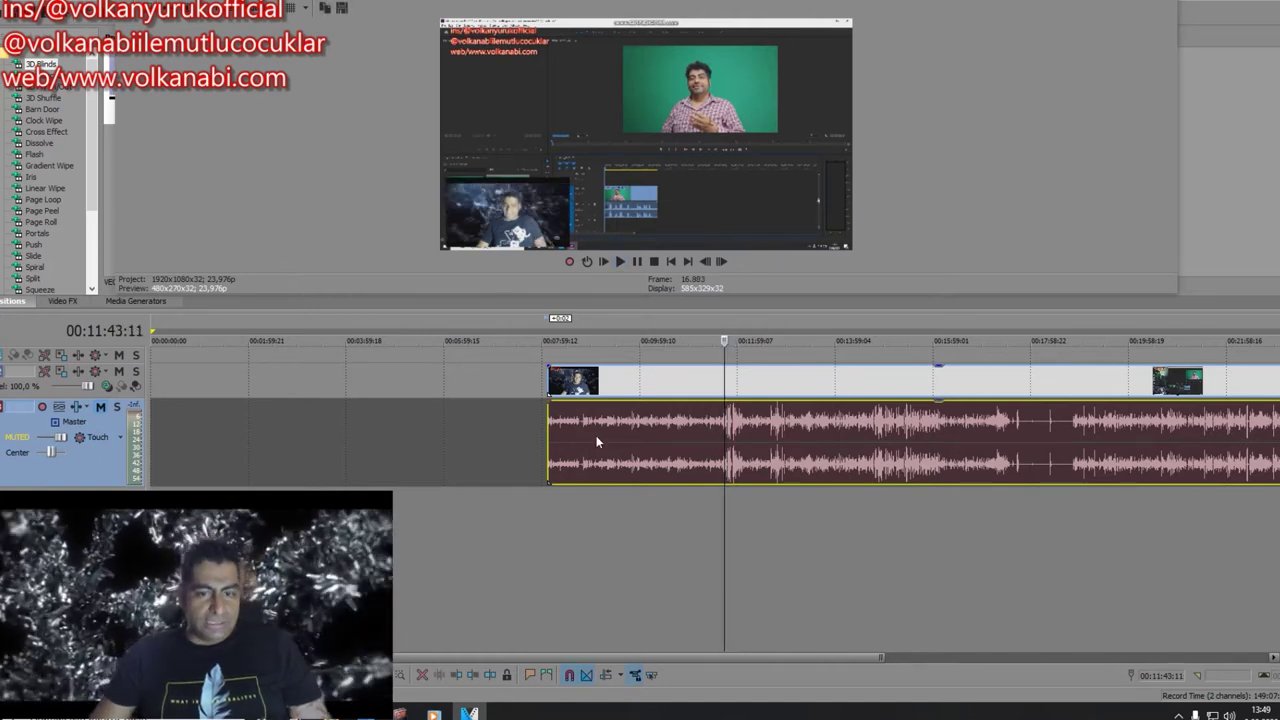
left_click(100, 407)
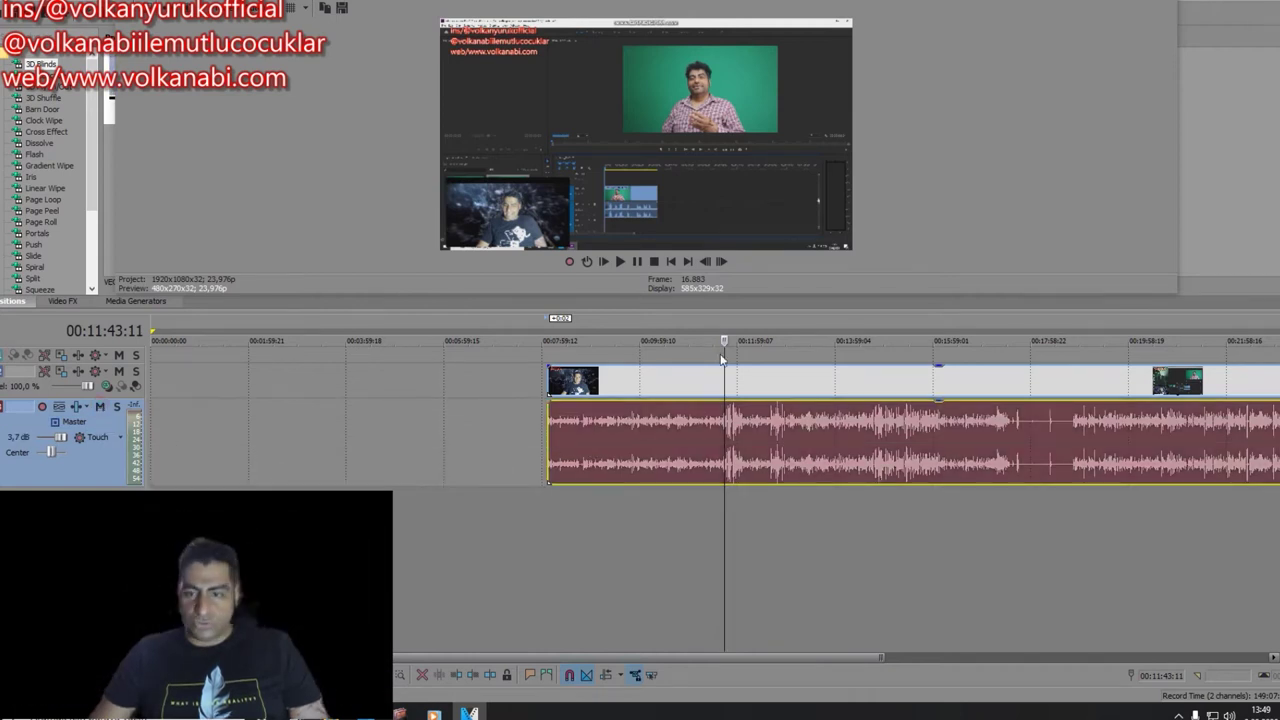
Step: Return the playback cursor to the clip's start at 00:08:06:20 and increase the second video track's height
left_click(570, 441)
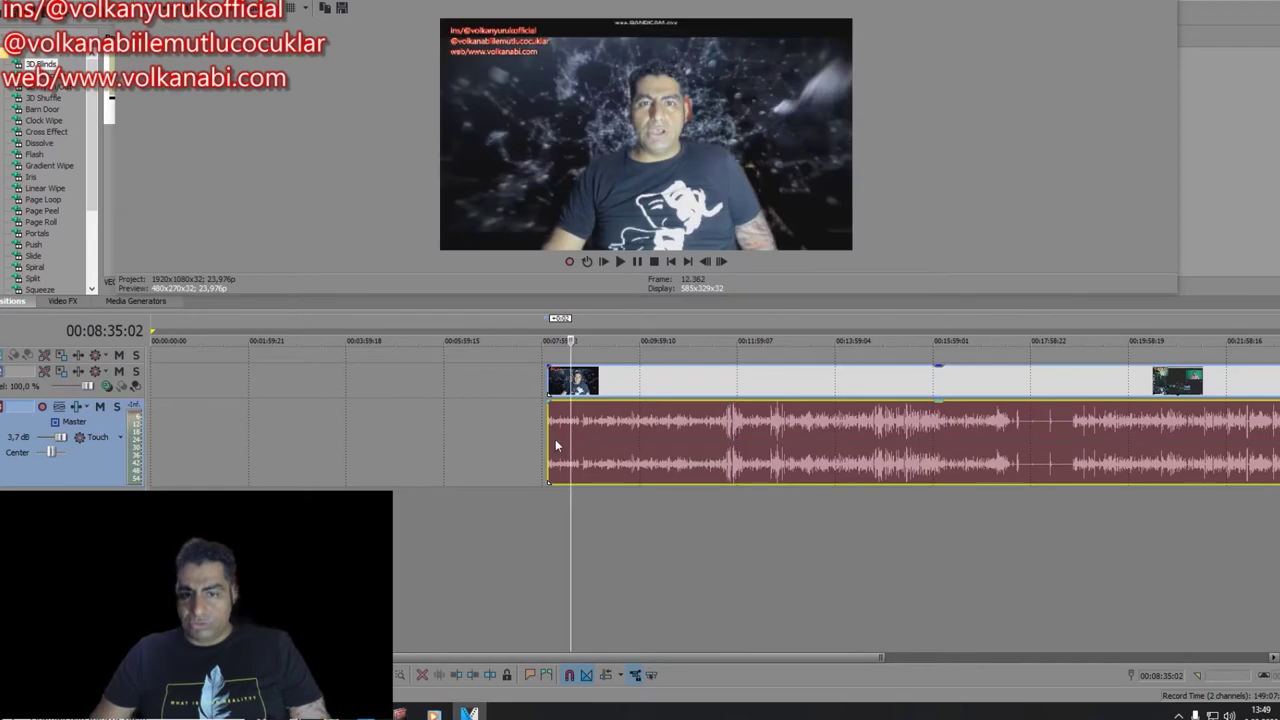
left_click(551, 440)
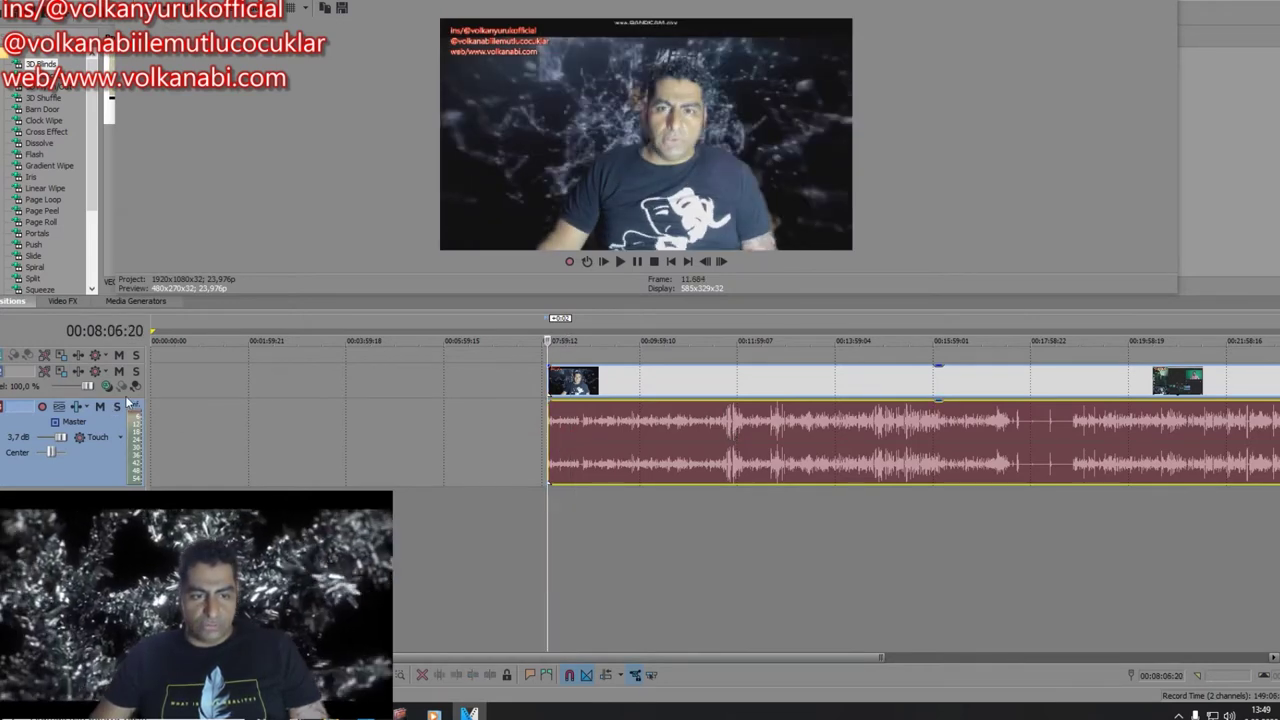
left_click_drag(127, 398, 122, 484)
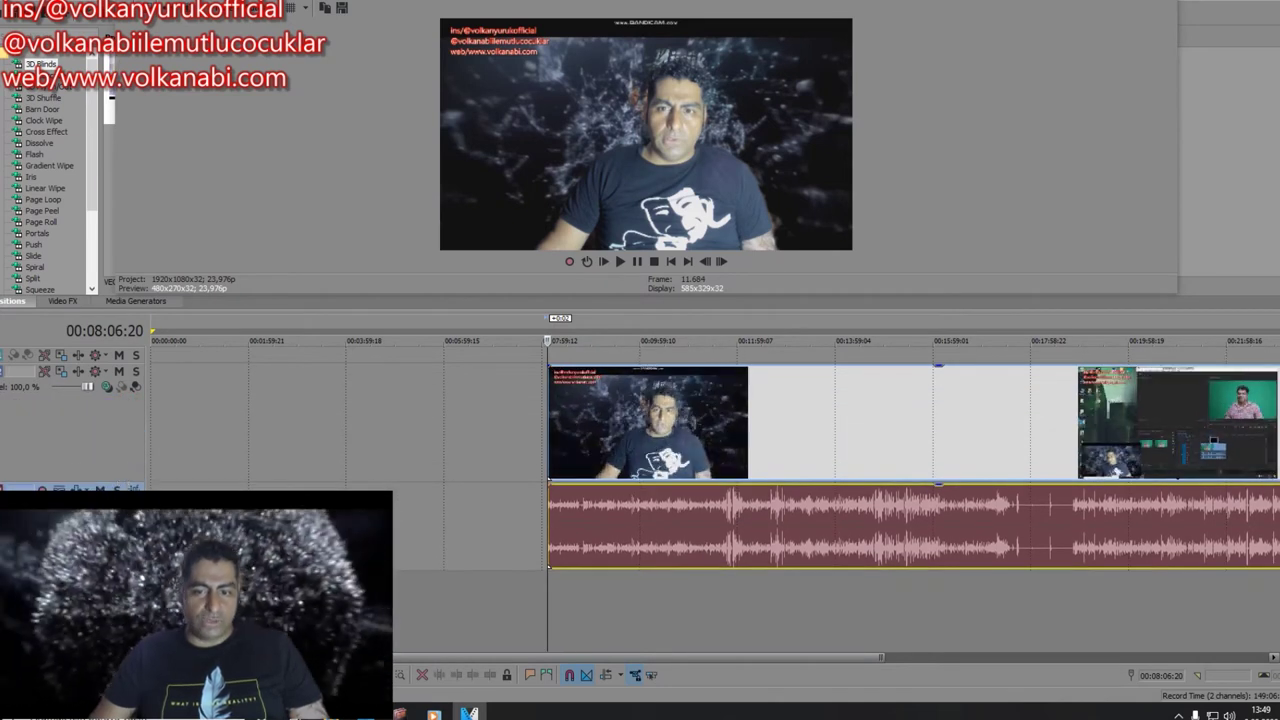
Step: Play the clip from its start and from about 00:10:45, 00:11:43 and 00:15:58
key("space")
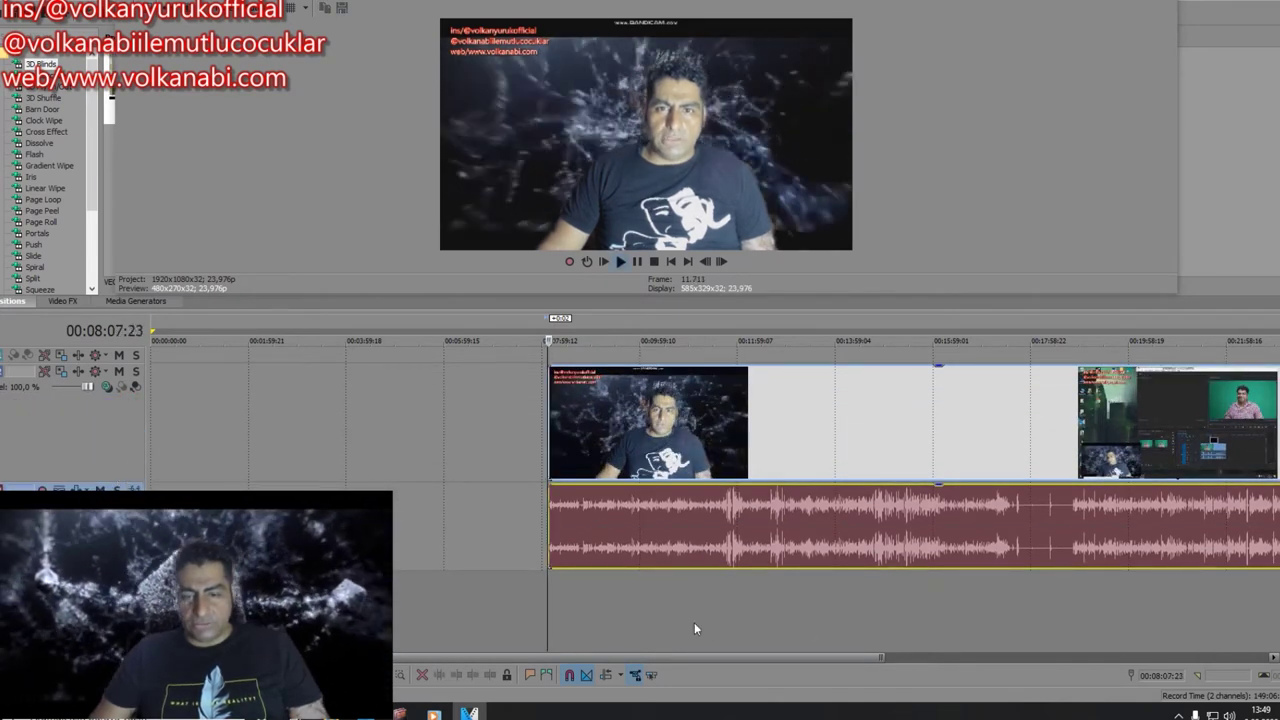
left_click(677, 594)
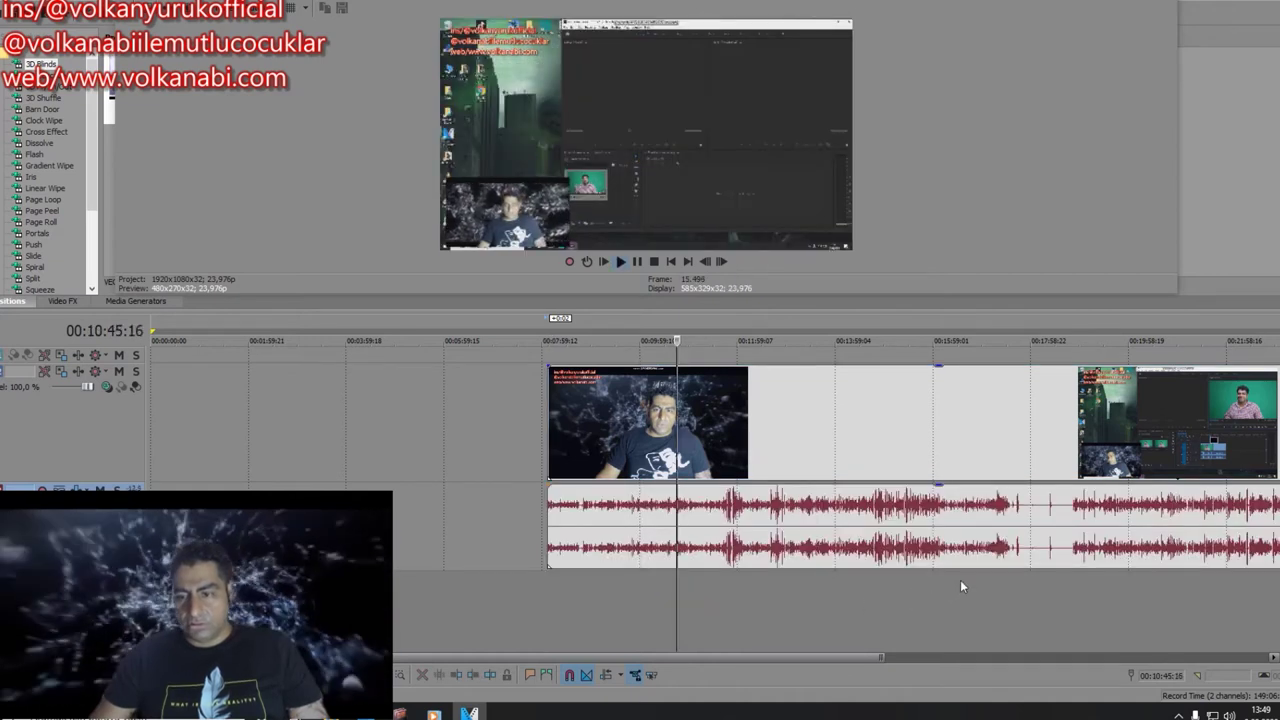
left_click(724, 579)
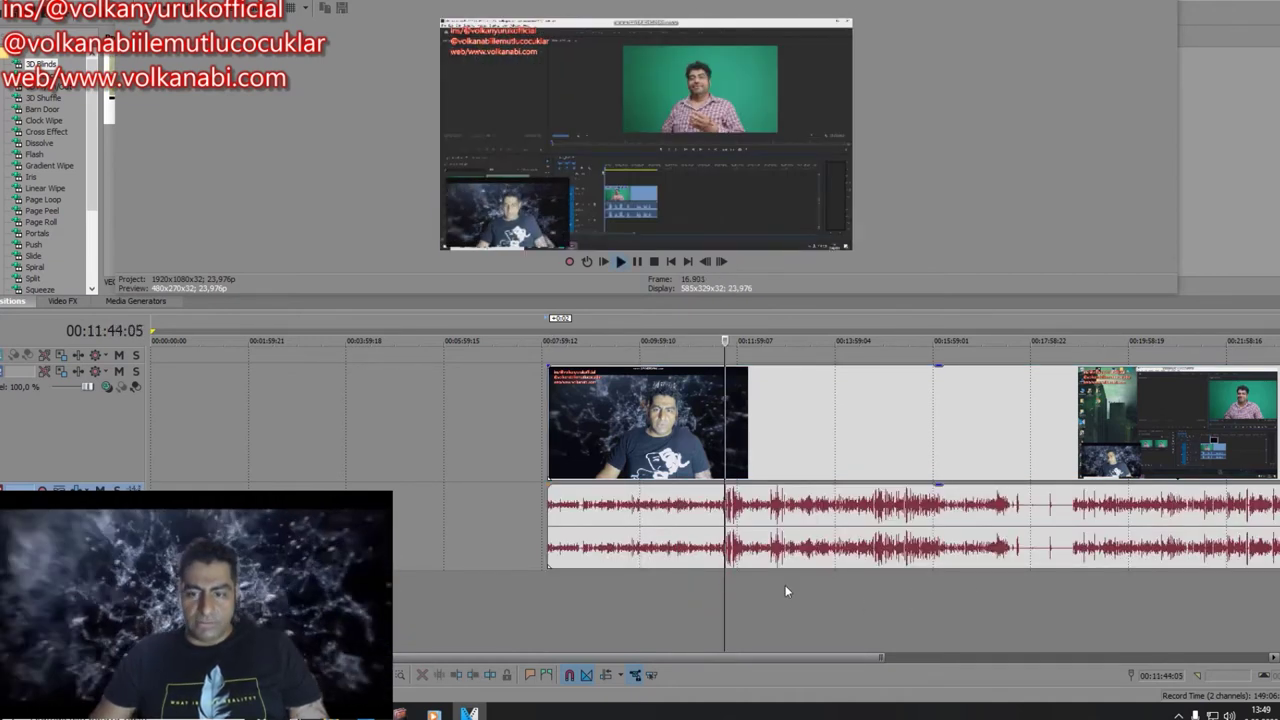
left_click(932, 585)
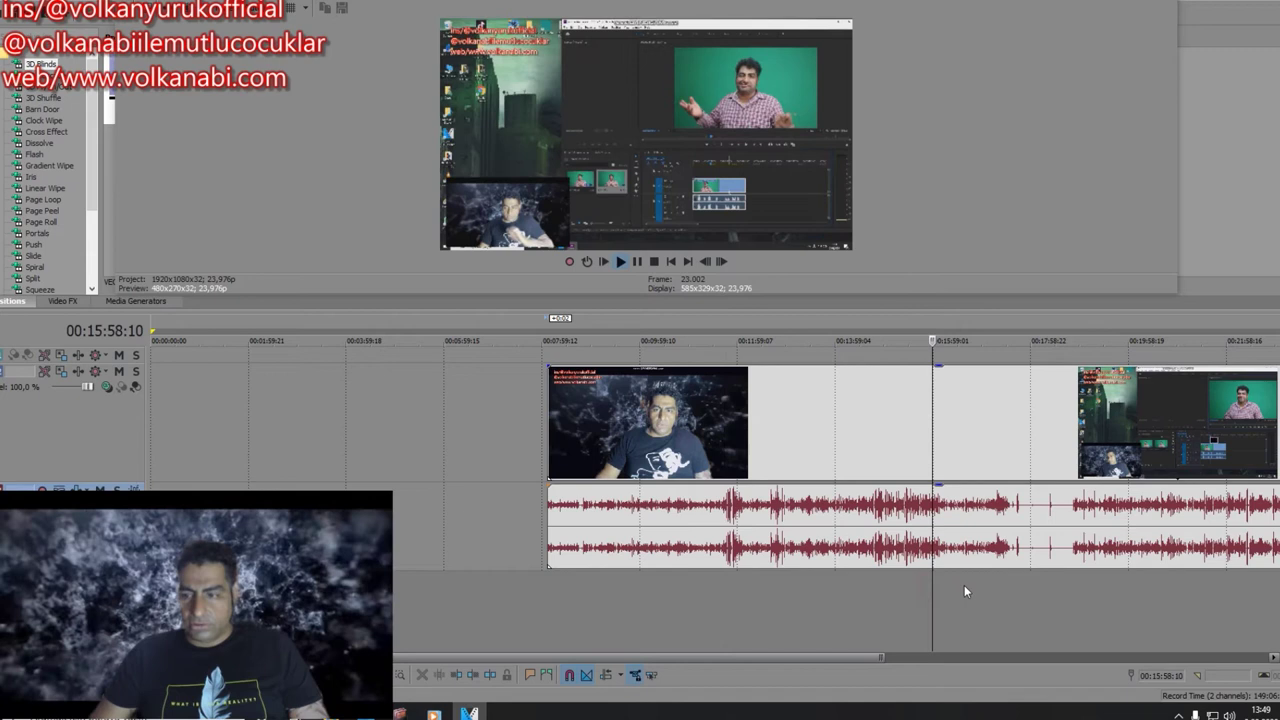
Step: Find where the speech ends before the silent stretch and split the clip and its audio at 00:17:33:19
left_click(1017, 587)
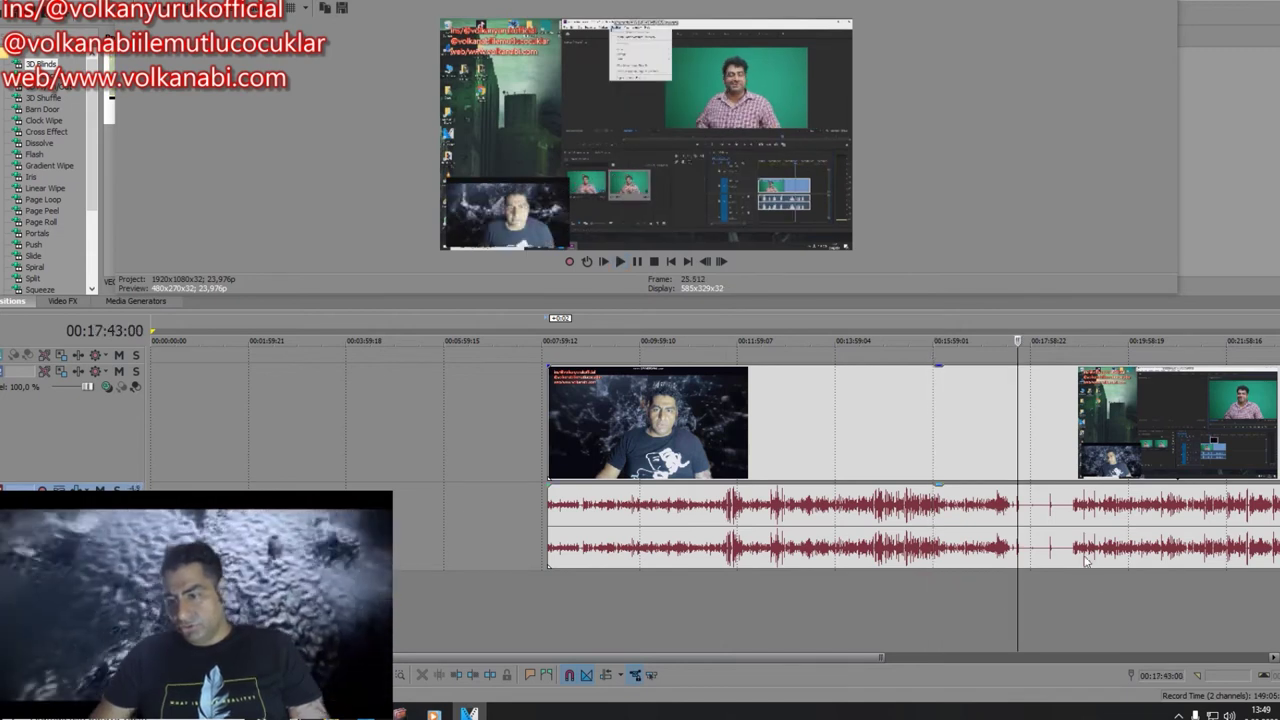
left_click(996, 565)
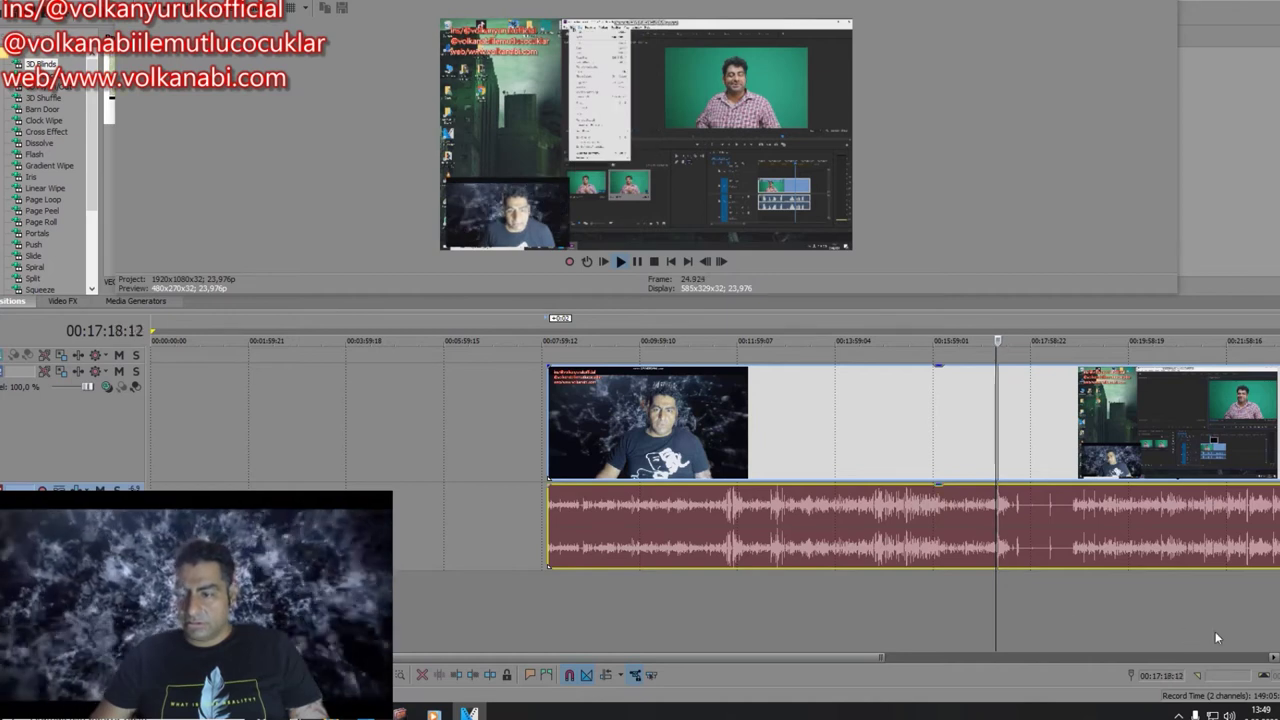
left_click(1278, 657)
left_click(1278, 657)
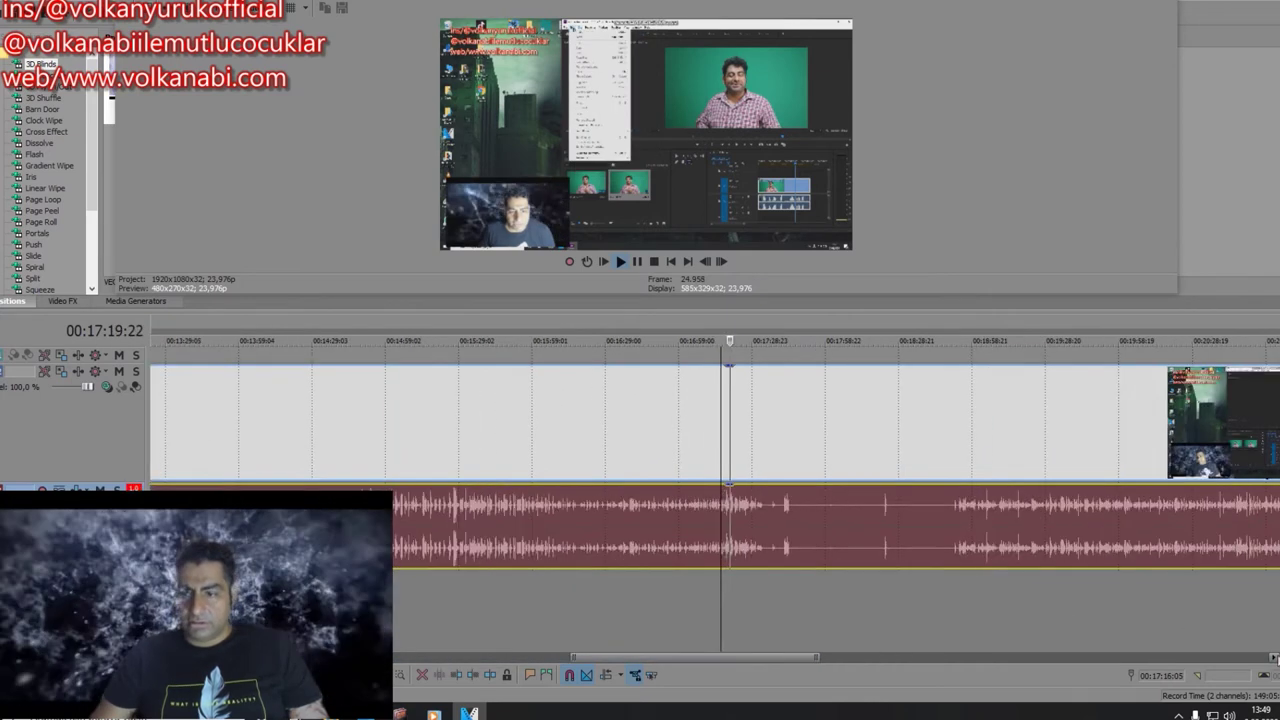
left_click(770, 568)
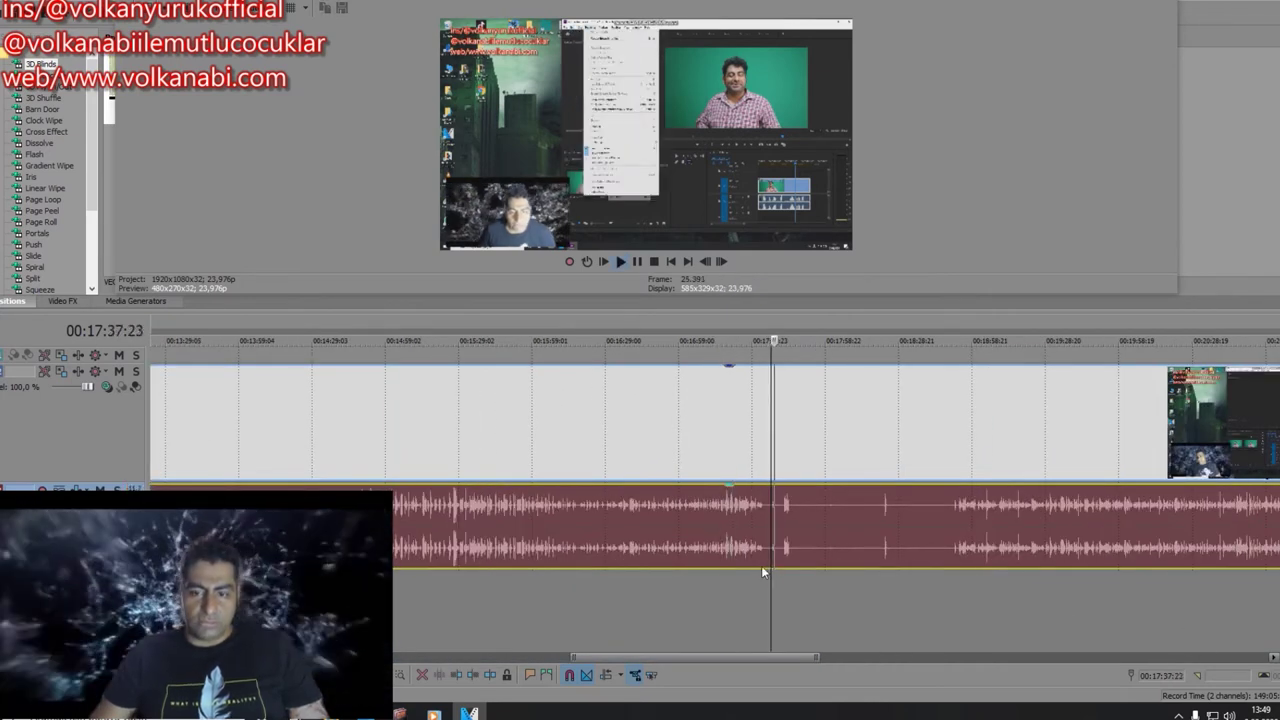
left_click(761, 565)
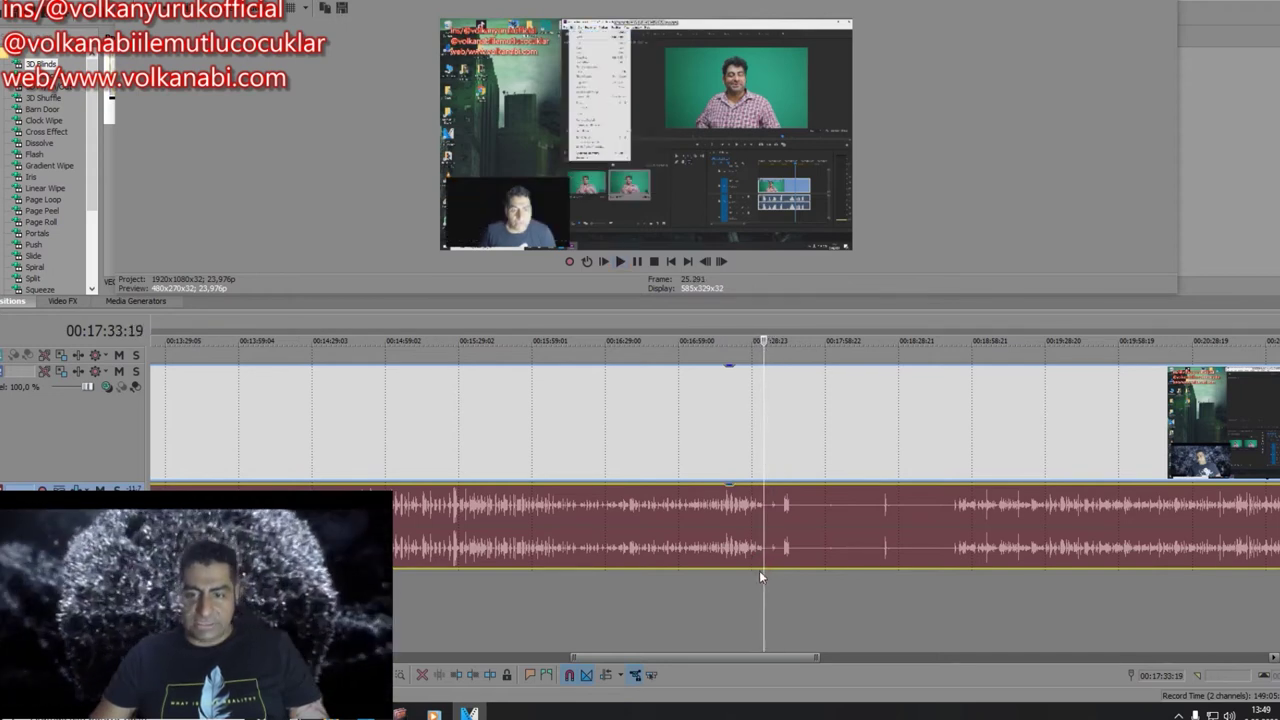
key("s")
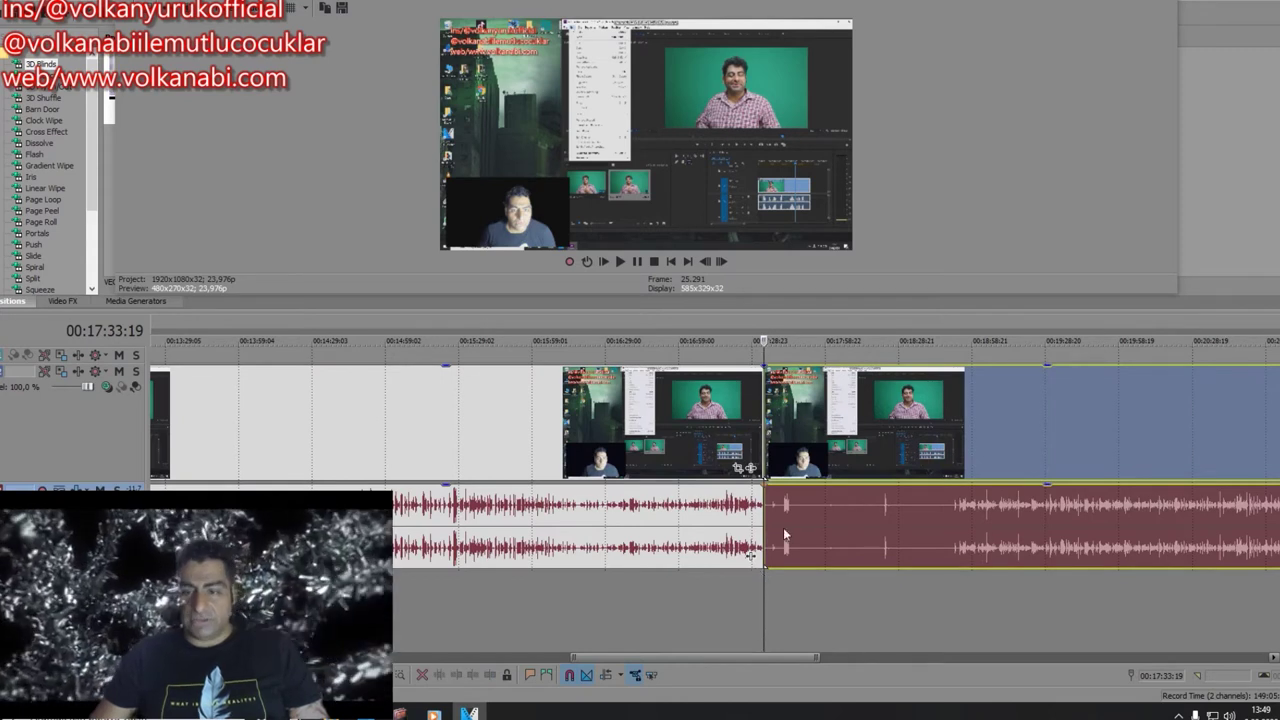
Step: Find where the speech resumes after the silent stretch and split the clip and its audio at 00:18:53:03
left_click(948, 540)
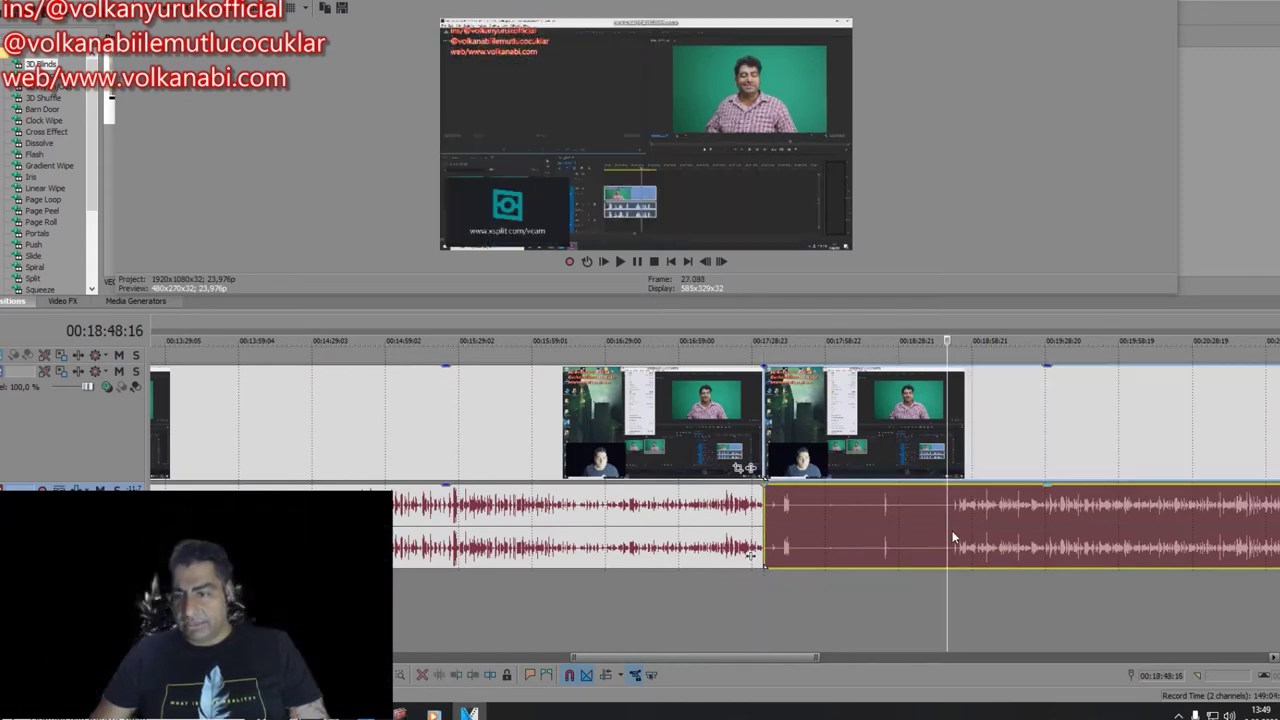
key("space")
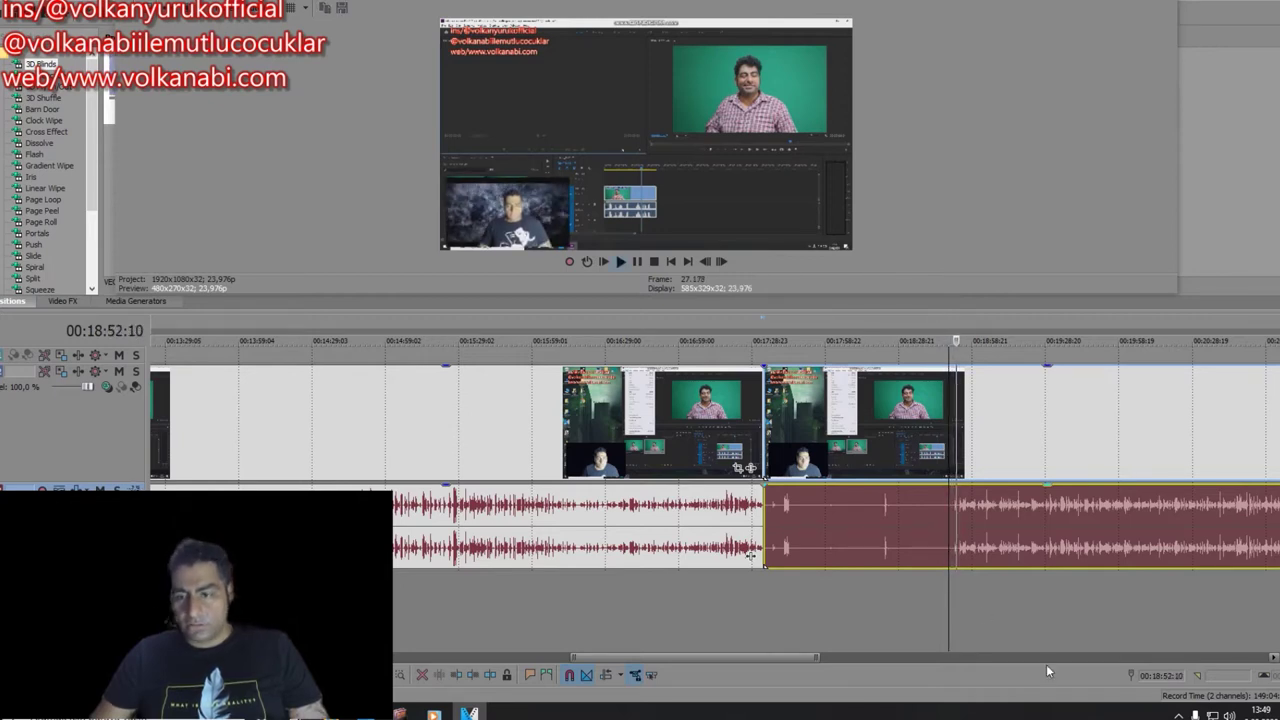
scroll(946, 603, "up", 2)
key("space")
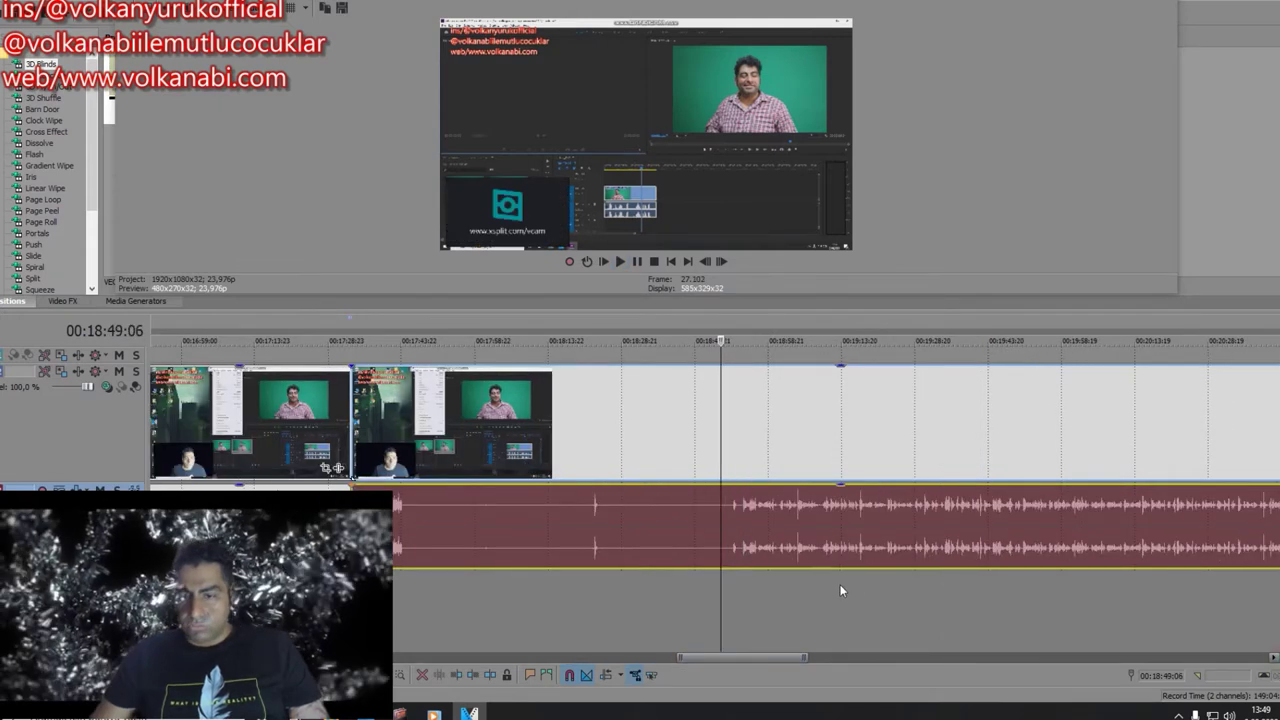
left_click(742, 568)
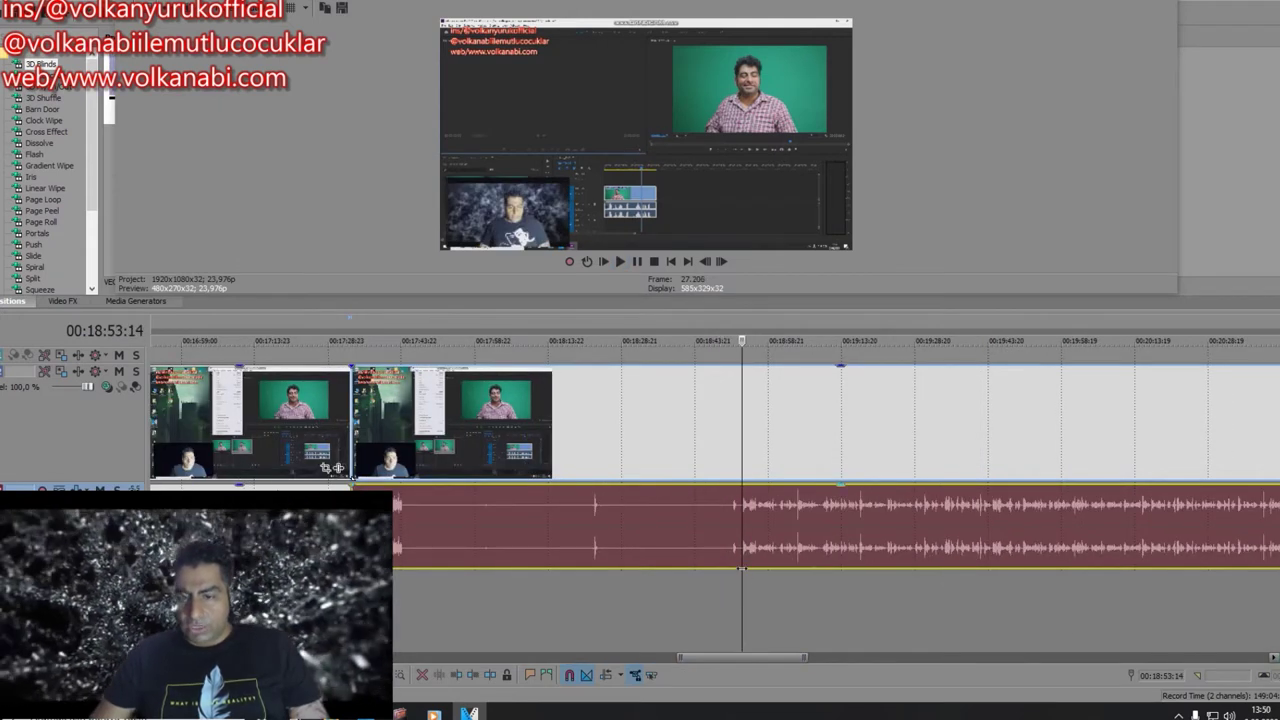
key("space")
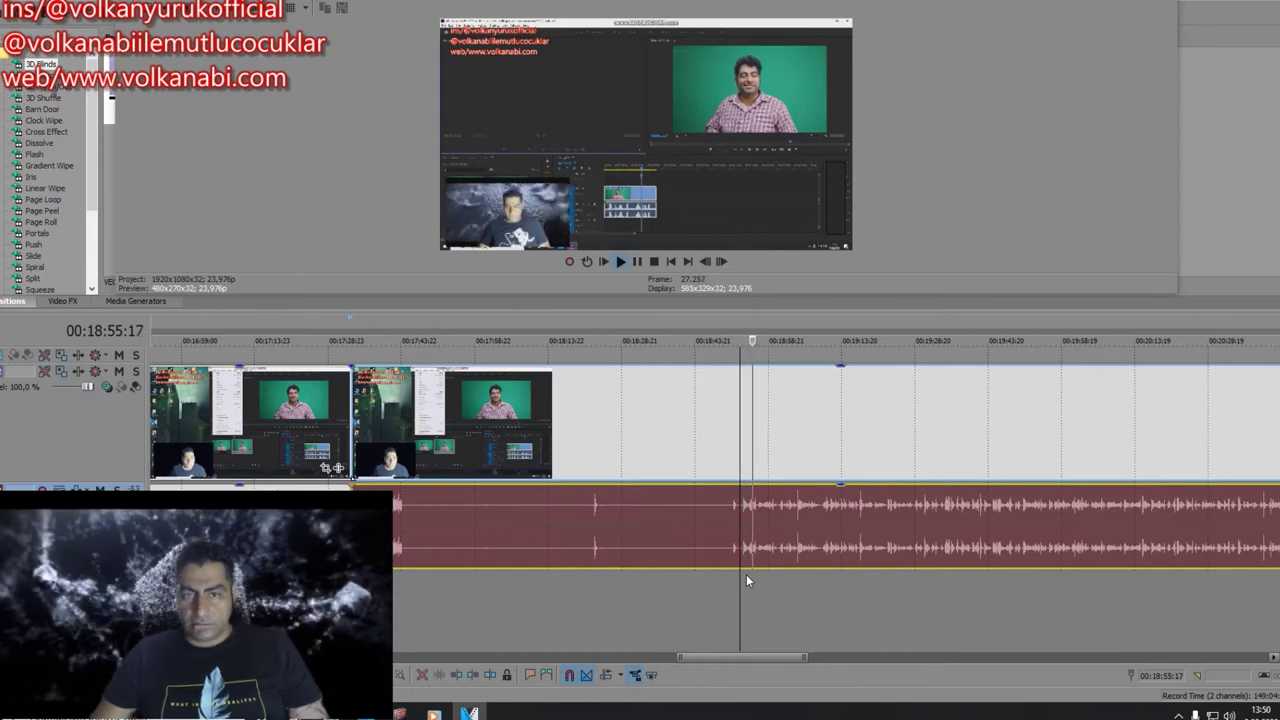
key("space")
key("s")
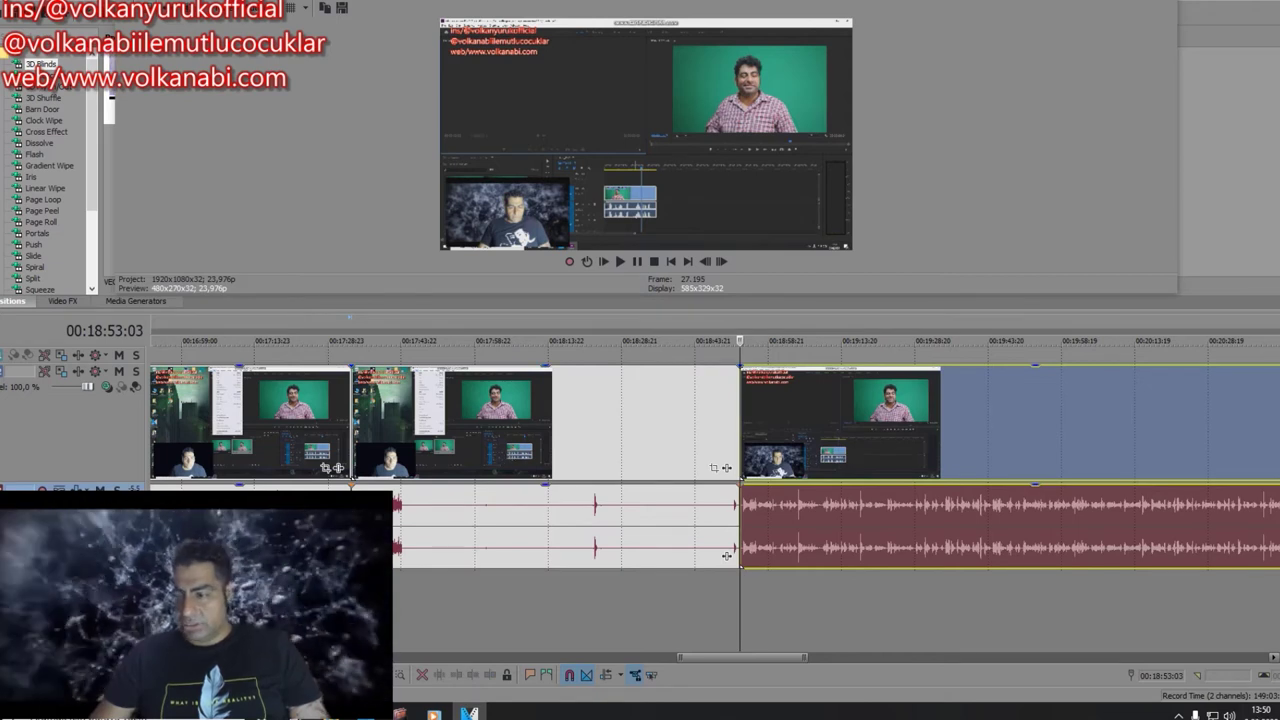
Step: Move the neighbouring clips away from both sides of the silent section and delete that section
scroll(726, 555, "down", 3)
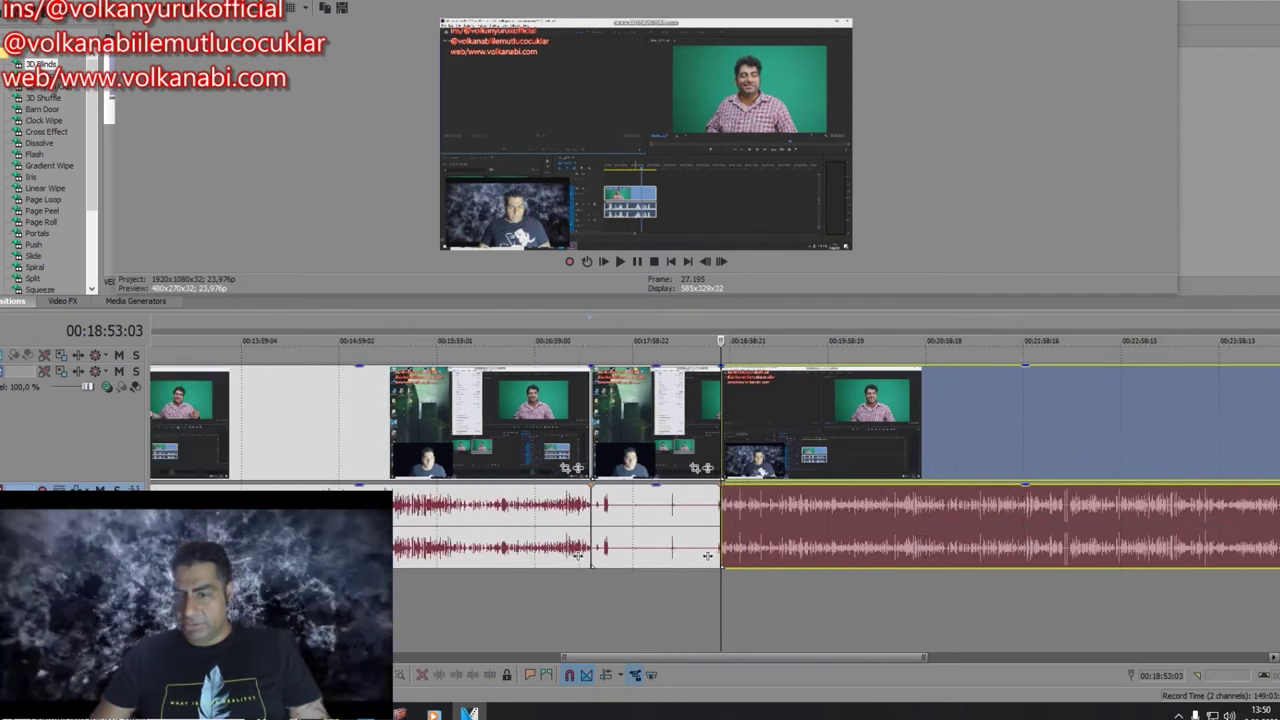
left_click(658, 432)
left_click_drag(773, 458, 854, 462)
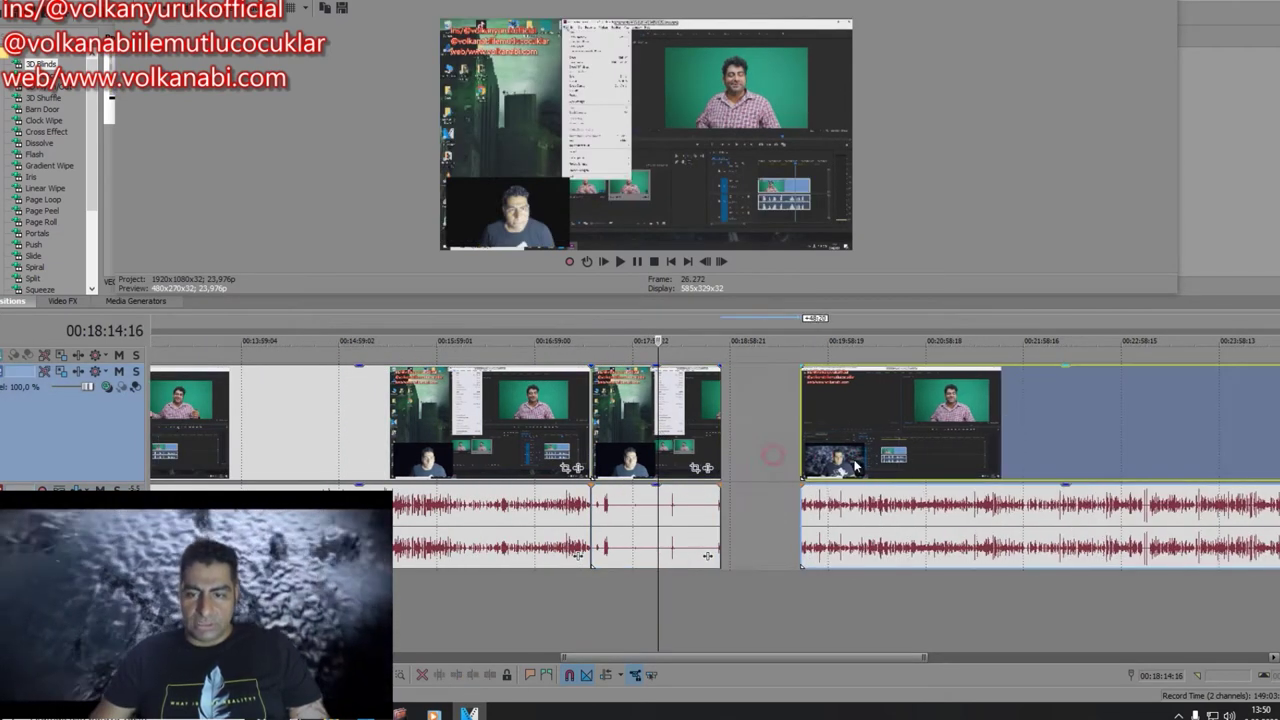
left_click_drag(518, 441, 453, 441)
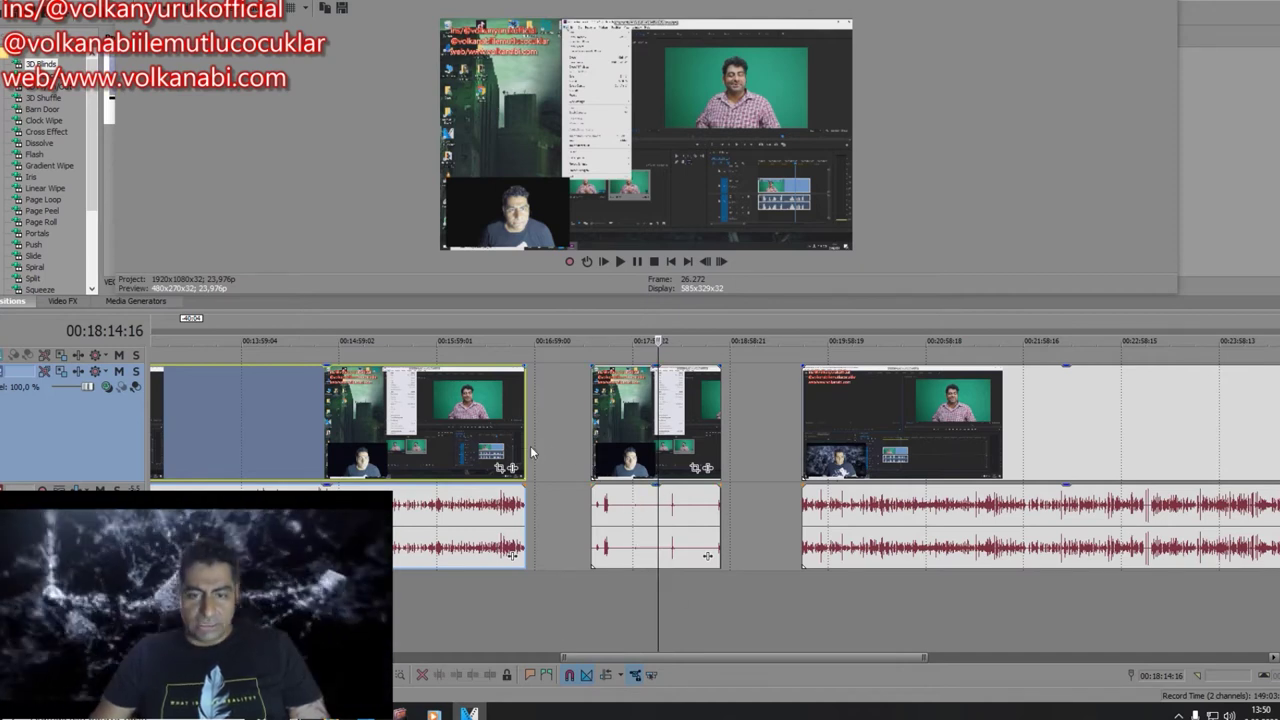
left_click(609, 426)
key("Delete")
Step: Close the gap left by the deleted section by moving the remaining clips together until their edges meet
left_click_drag(450, 409, 661, 419)
left_click_drag(1066, 425, 1106, 429)
mouse_move(560, 422)
left_mouse_down()
mouse_move(585, 428)
mouse_move(572, 435)
left_mouse_up()
left_click_drag(891, 421, 810, 428)
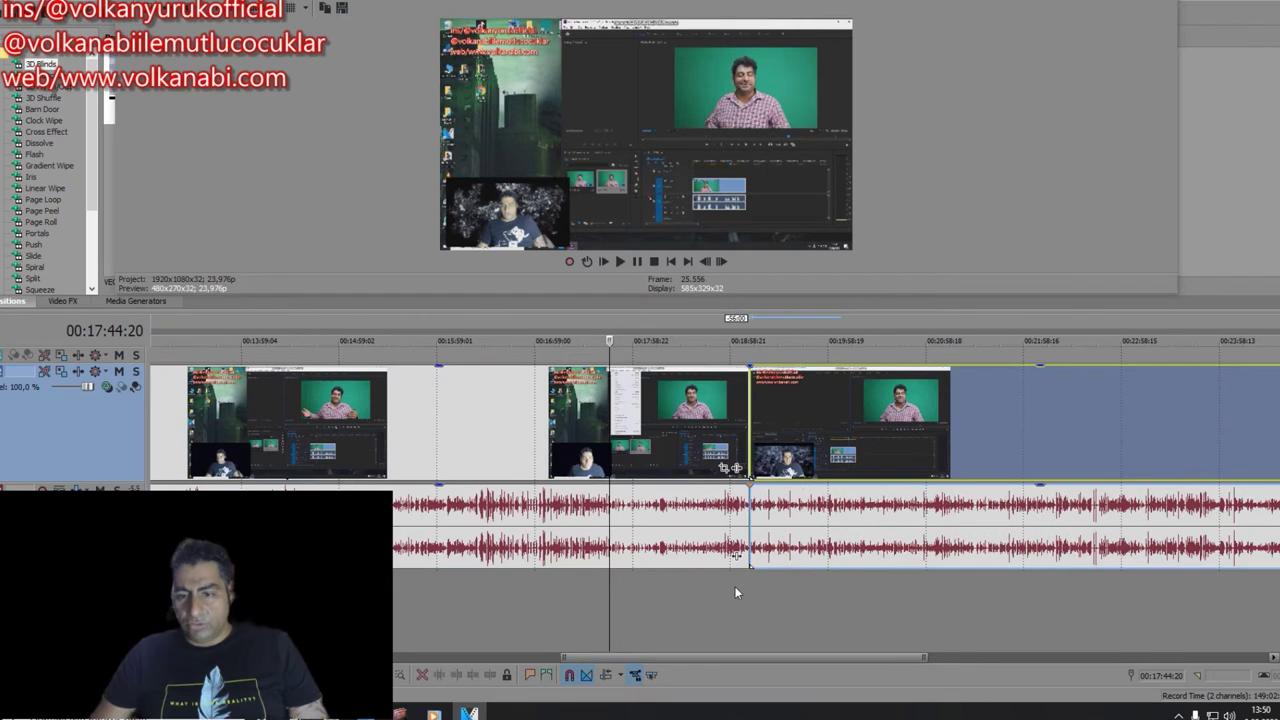
Step: Play up to the join between the two clips and split the first clip at 00:19:08:08
left_click(731, 592)
key("space")
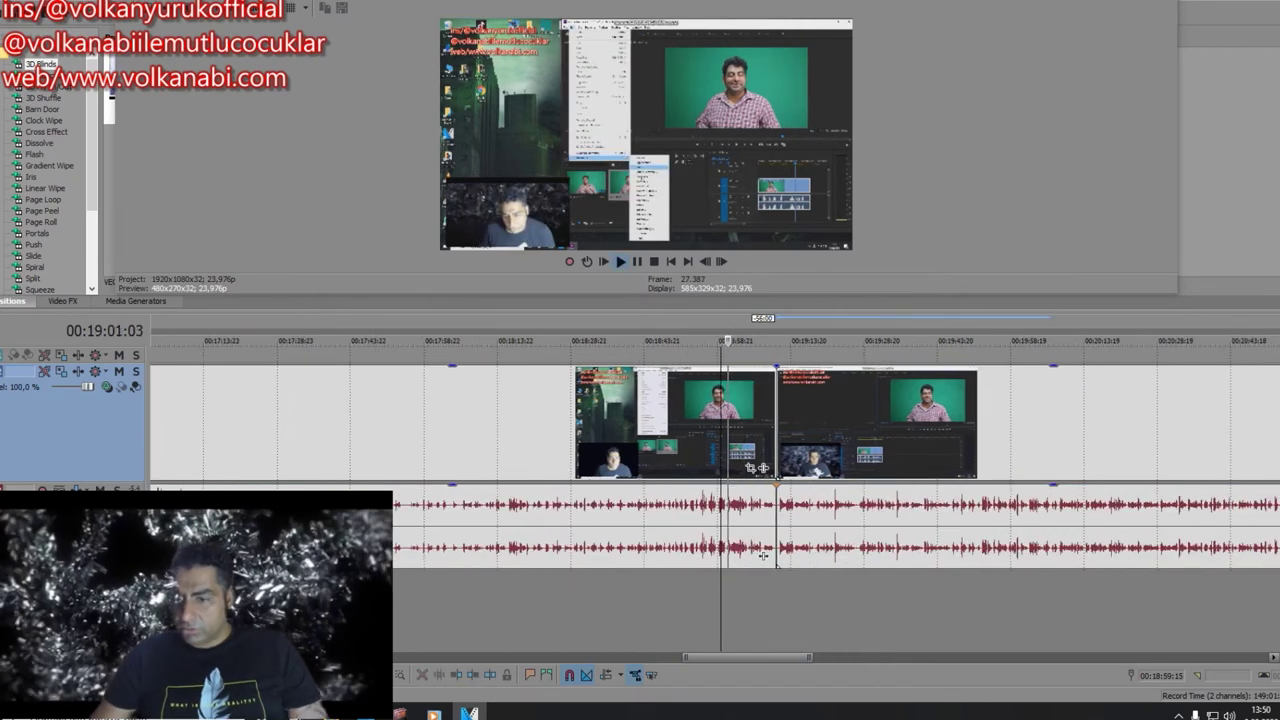
left_click(757, 586)
key("space")
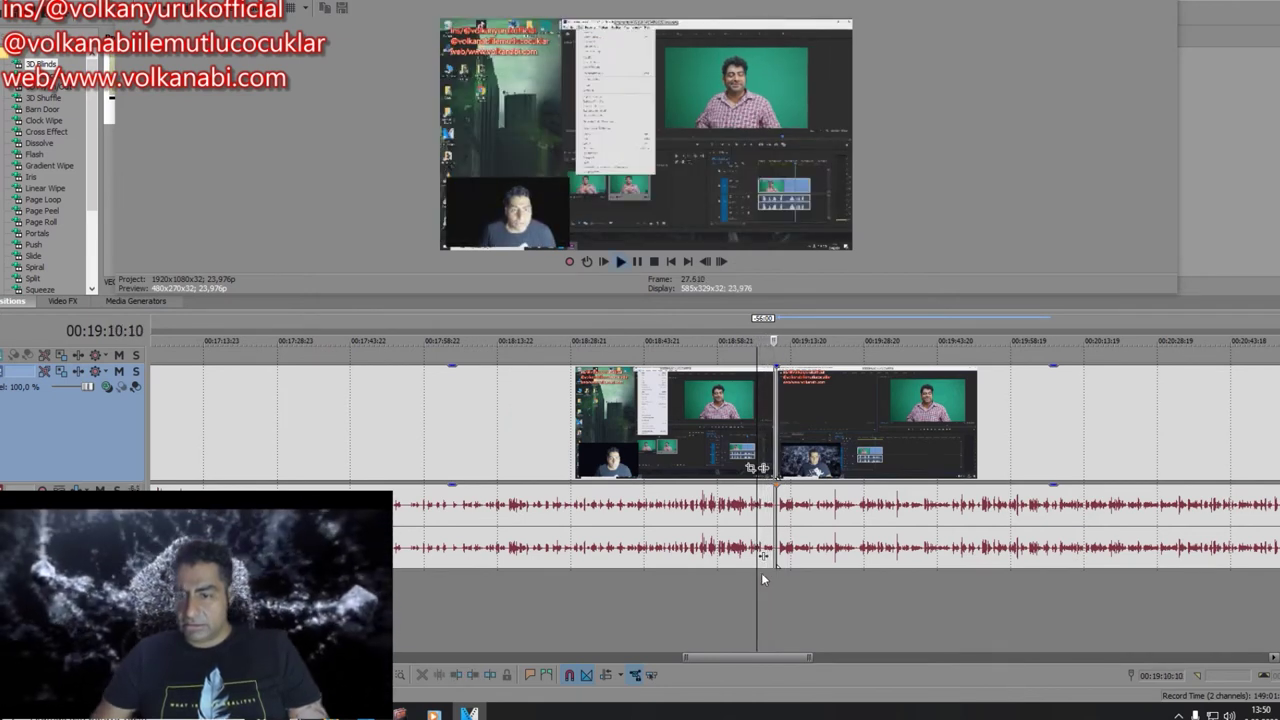
key("space")
left_click(763, 579)
key("space")
scroll(1189, 665, "up", 2)
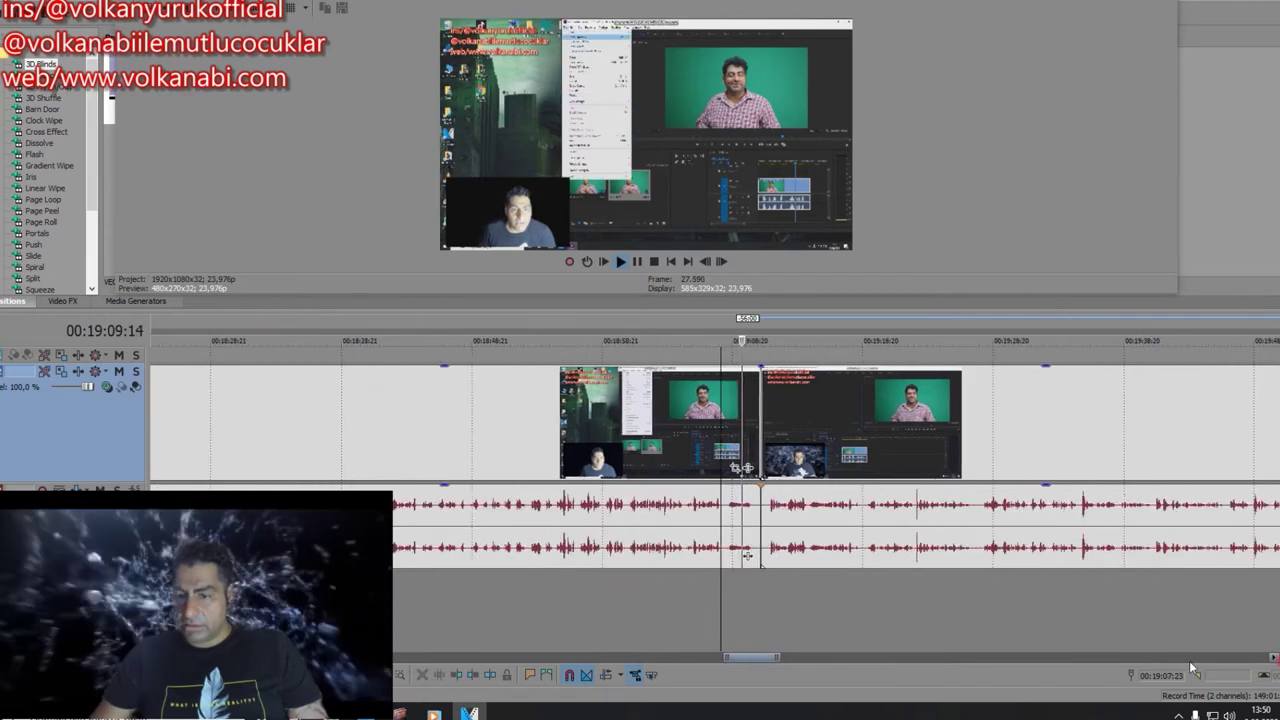
left_click(725, 577)
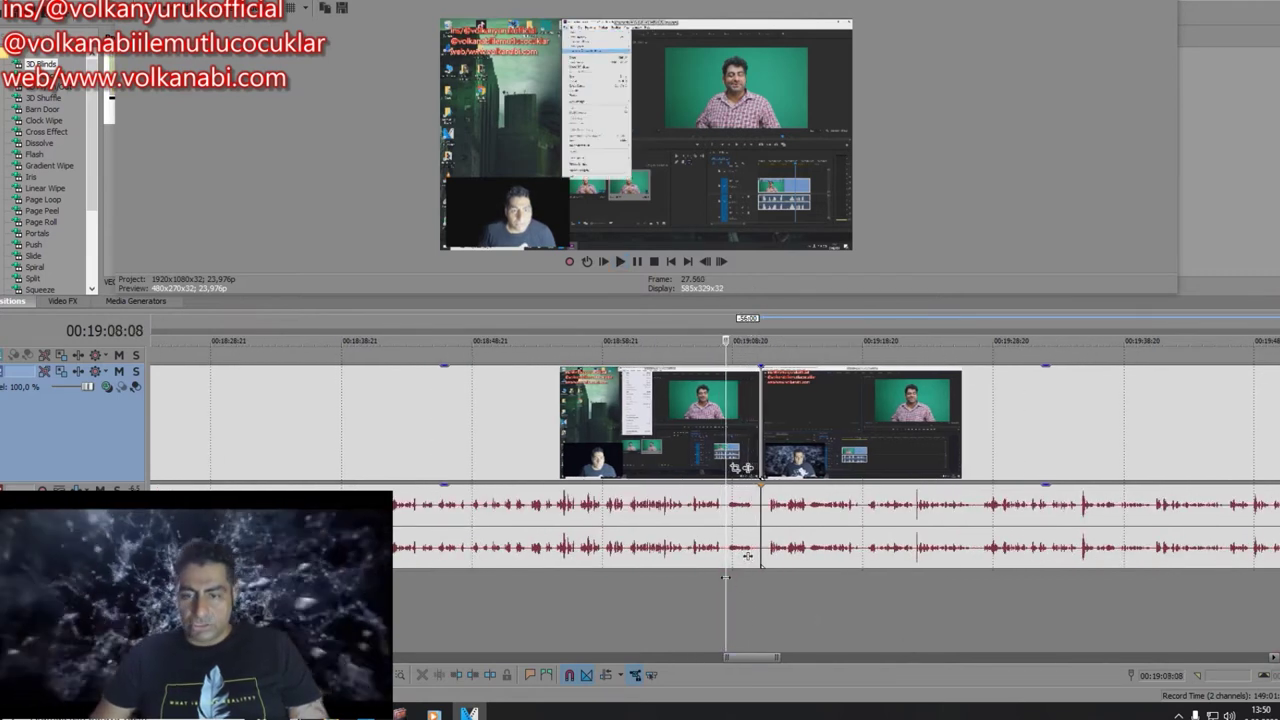
key("s")
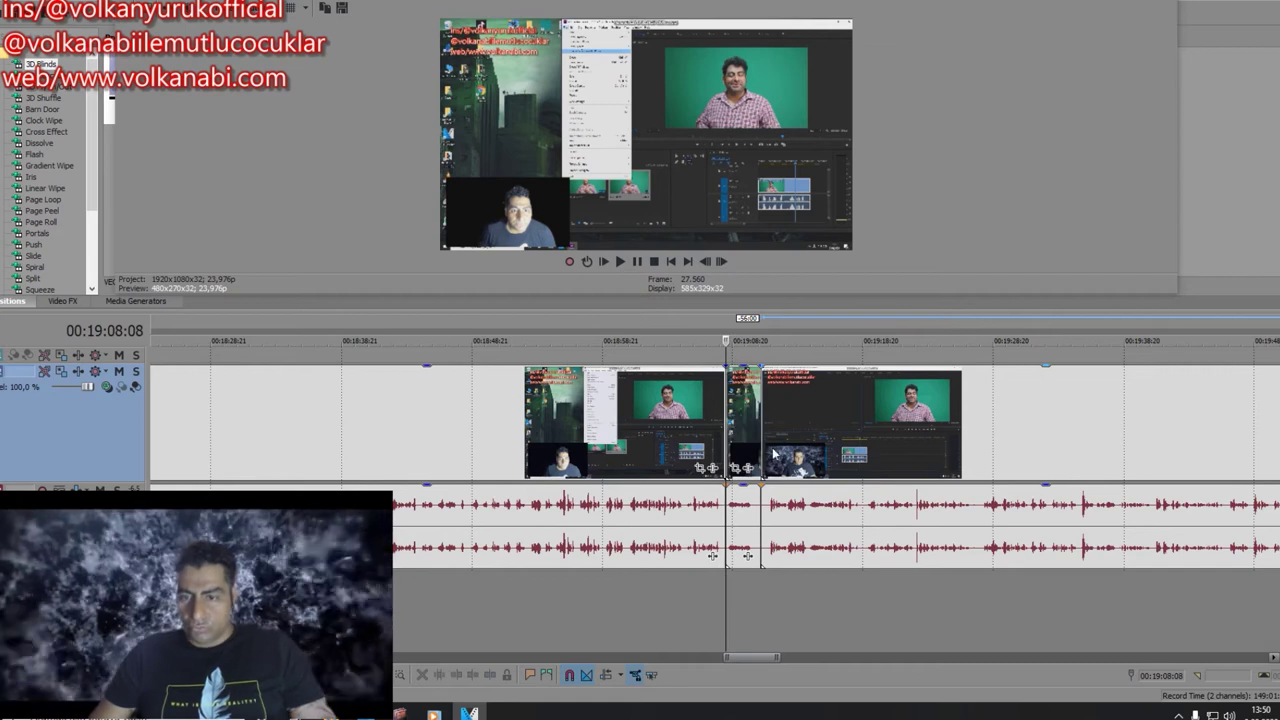
Step: Delete the short leftover piece before the join and move the following clip back against the first one
left_click(749, 443)
key("Delete")
left_click_drag(807, 452, 760, 490)
Step: Play across the new join from 00:19:06:08 and again from 00:19:08:23 to check the cut
left_click(699, 582)
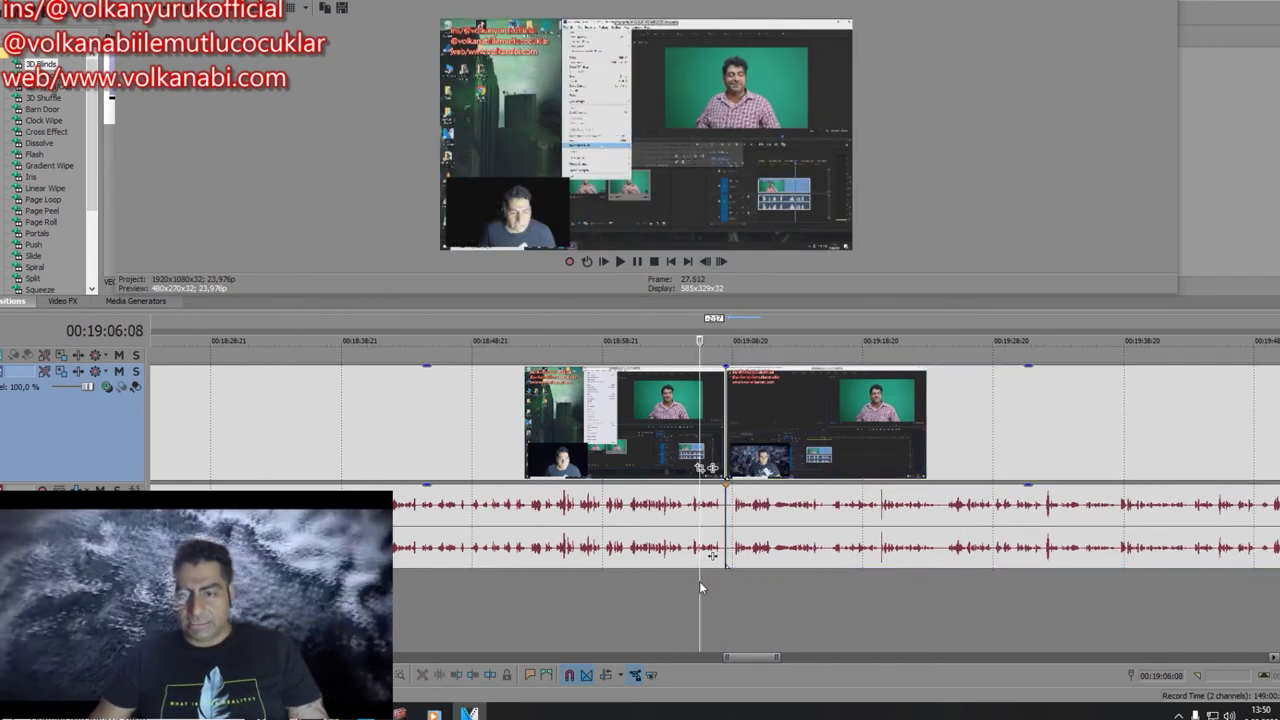
key("space")
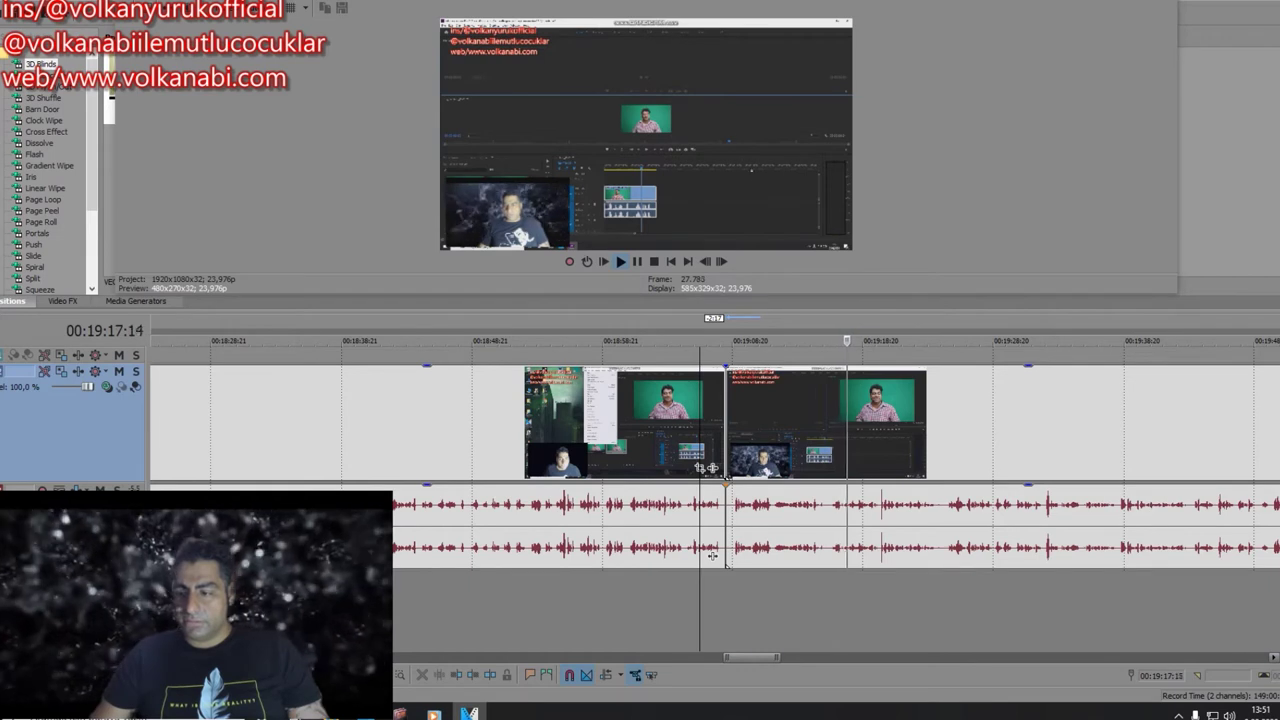
scroll(1130, 588, "up", 2)
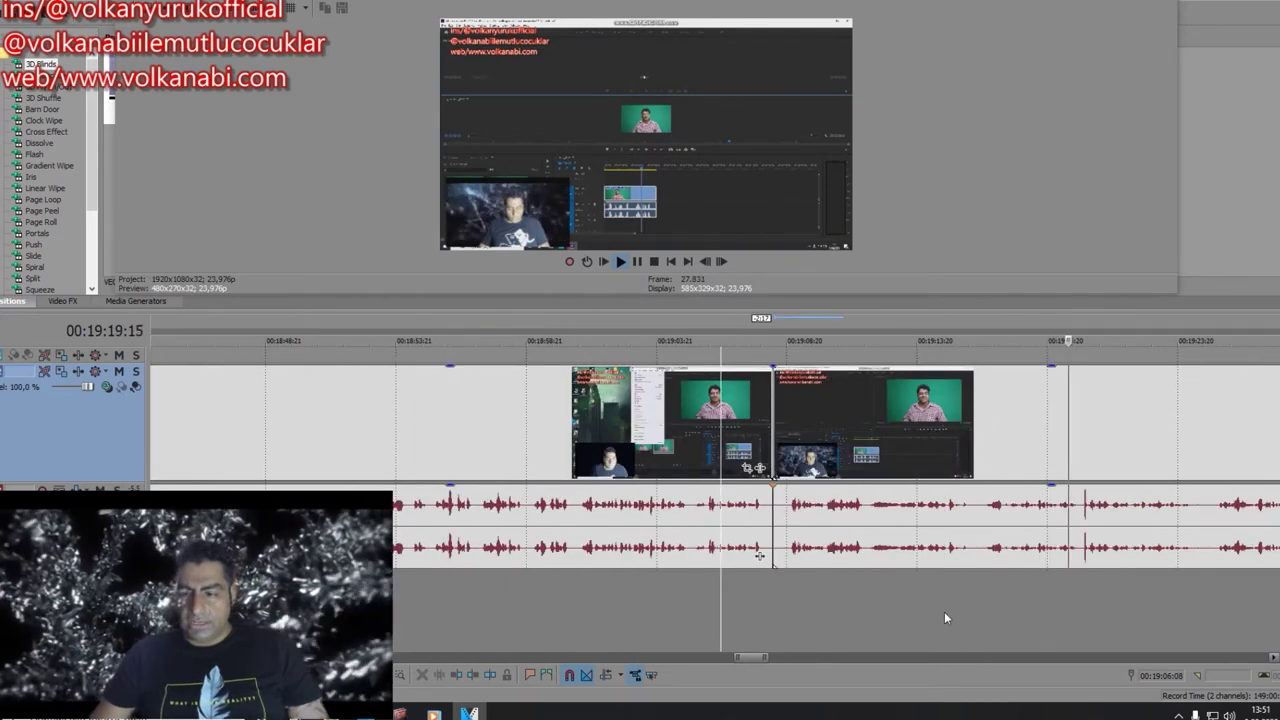
left_click(778, 588)
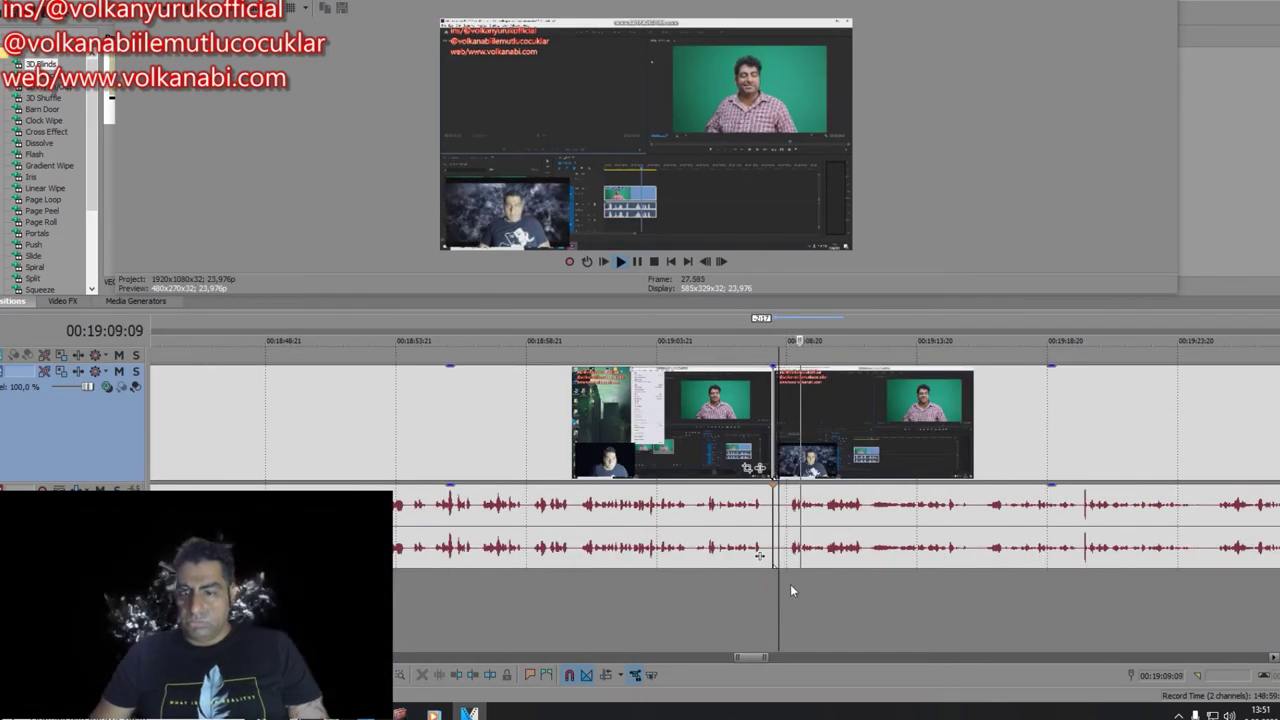
left_click(789, 581)
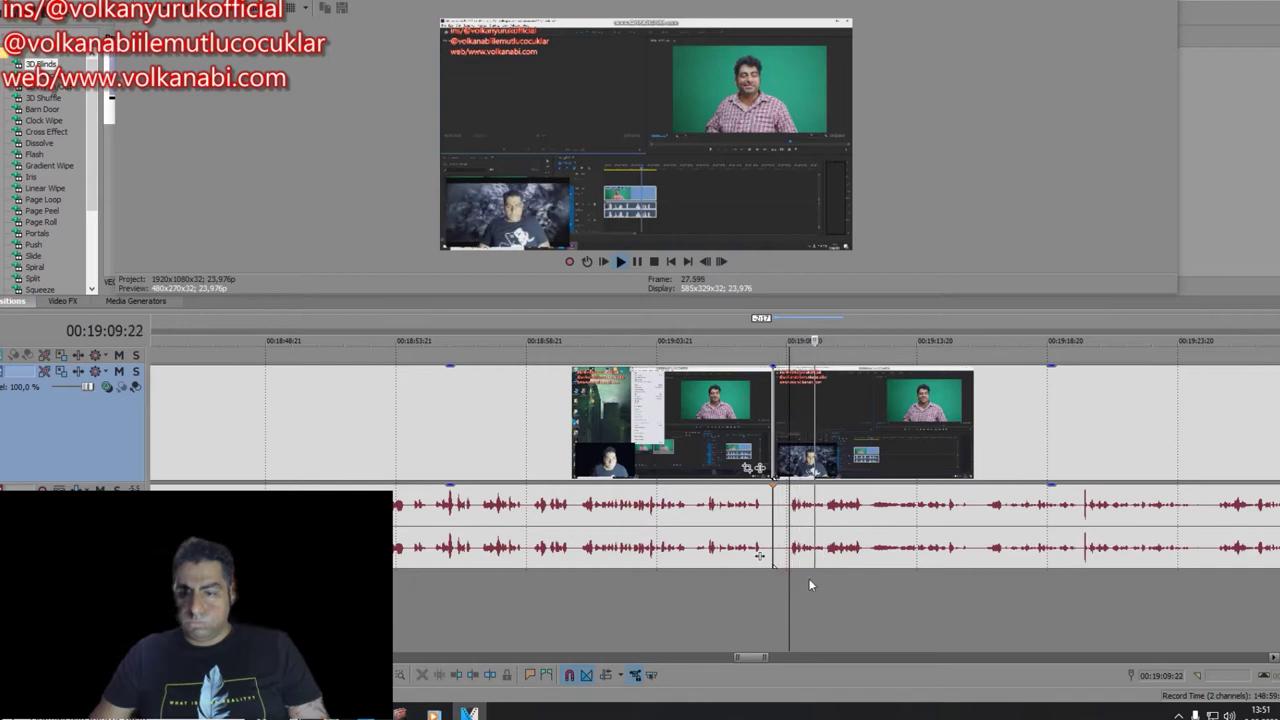
key("space")
key("space")
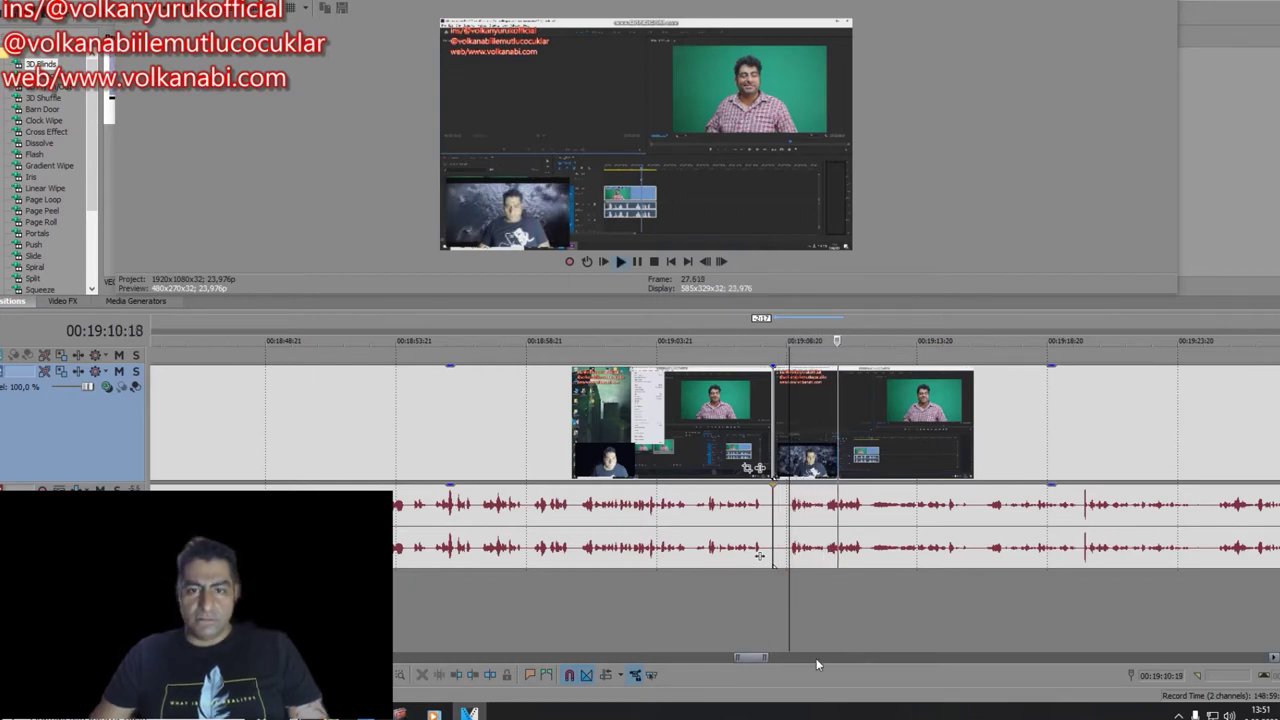
key("space")
key("space")
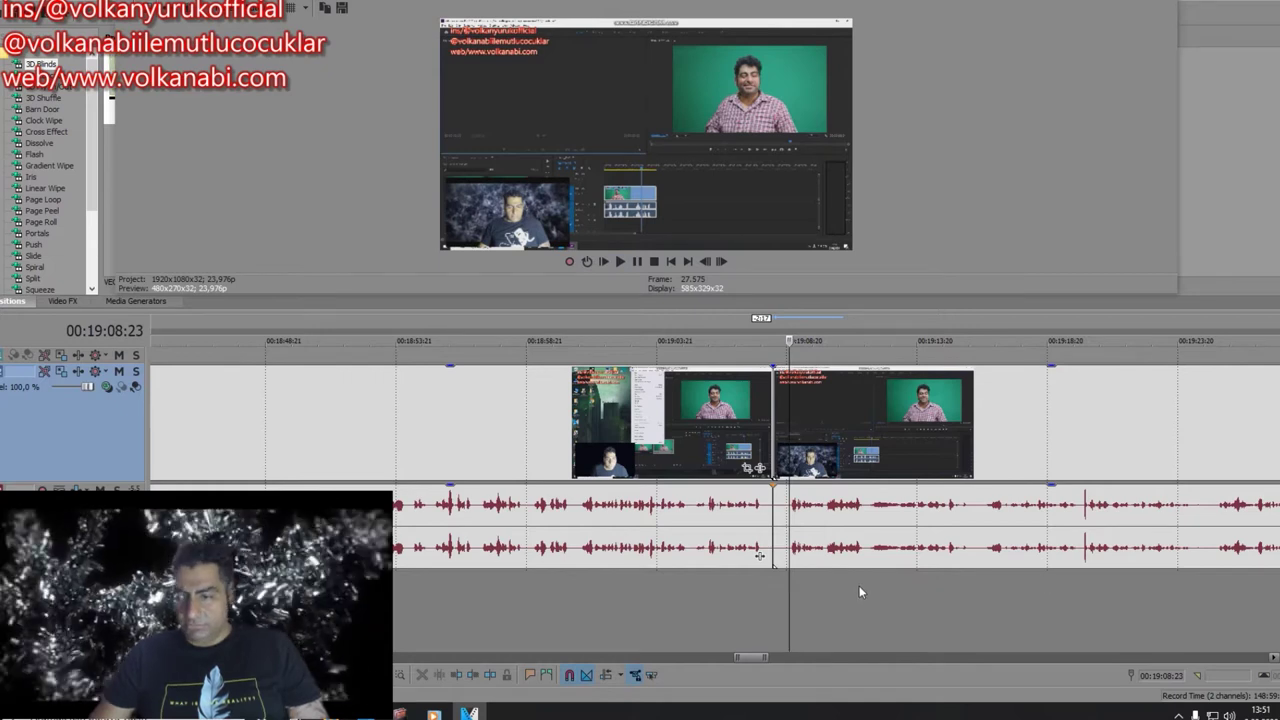
key("space")
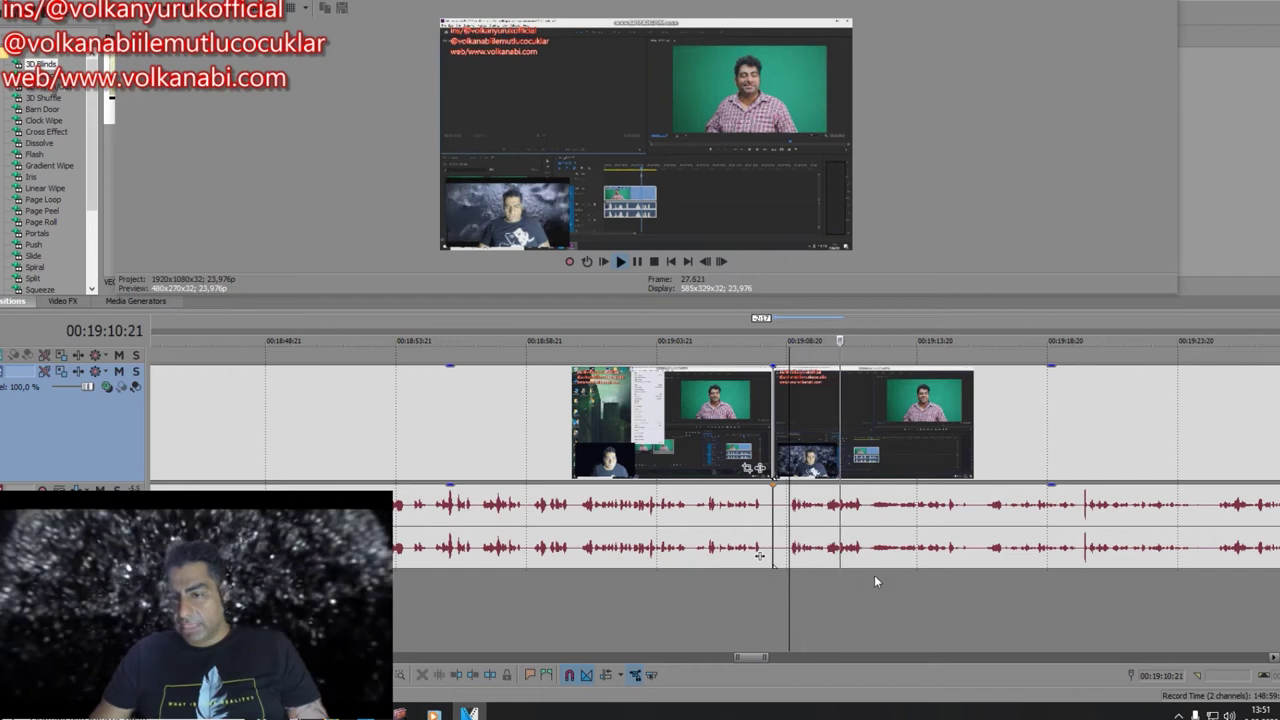
Step: Play the joined clips from 00:18:56:00, from just before and after the join, and from 00:19:25:07
scroll(888, 648, "down", 2)
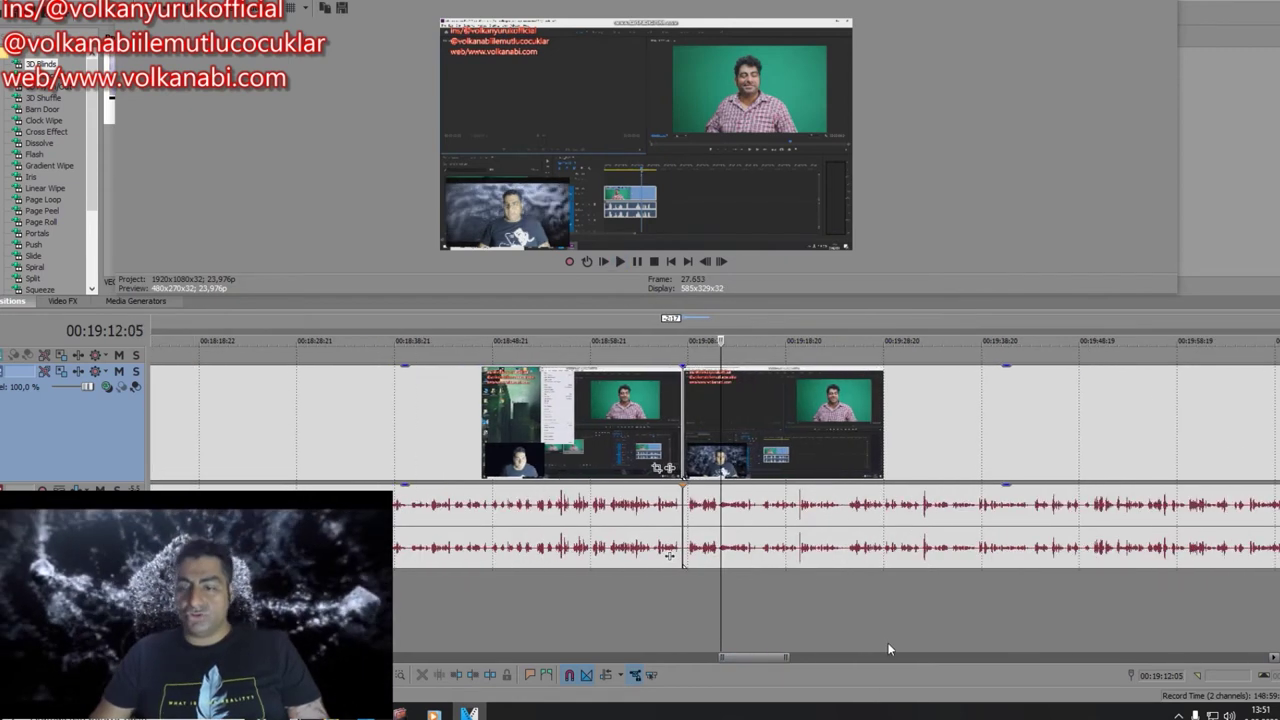
left_click(634, 576)
left_click(562, 580)
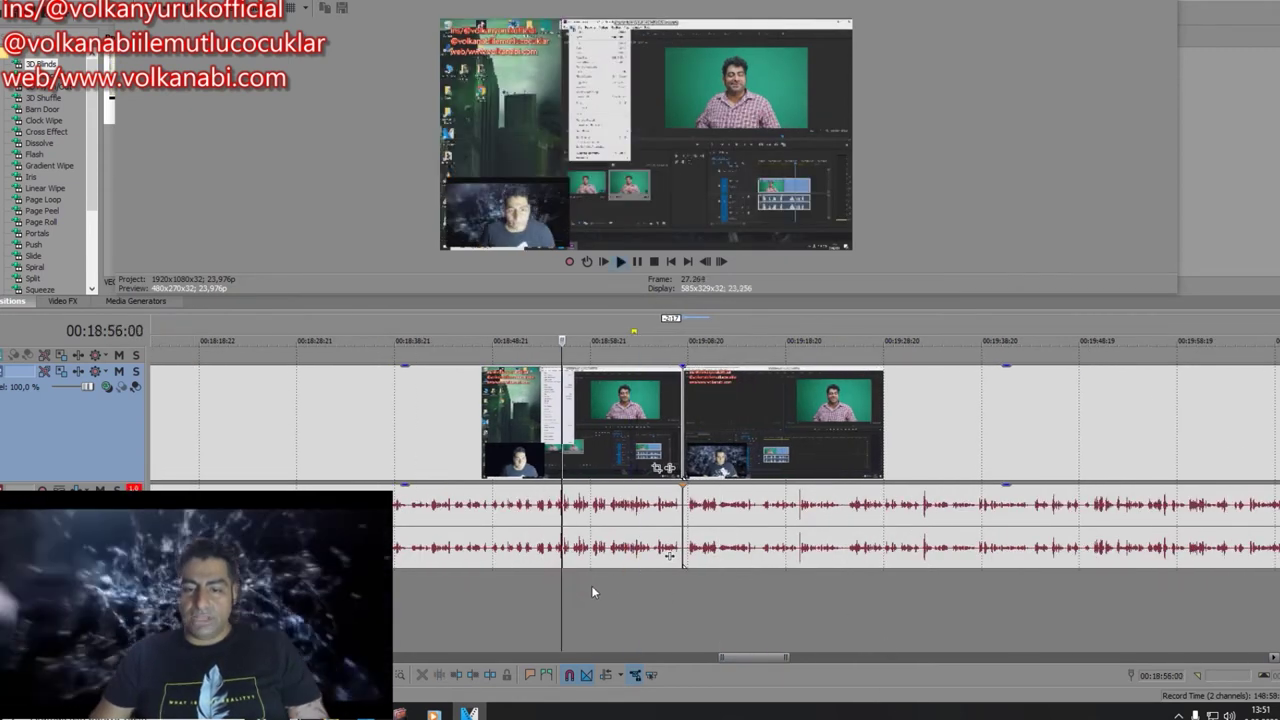
left_click(645, 583)
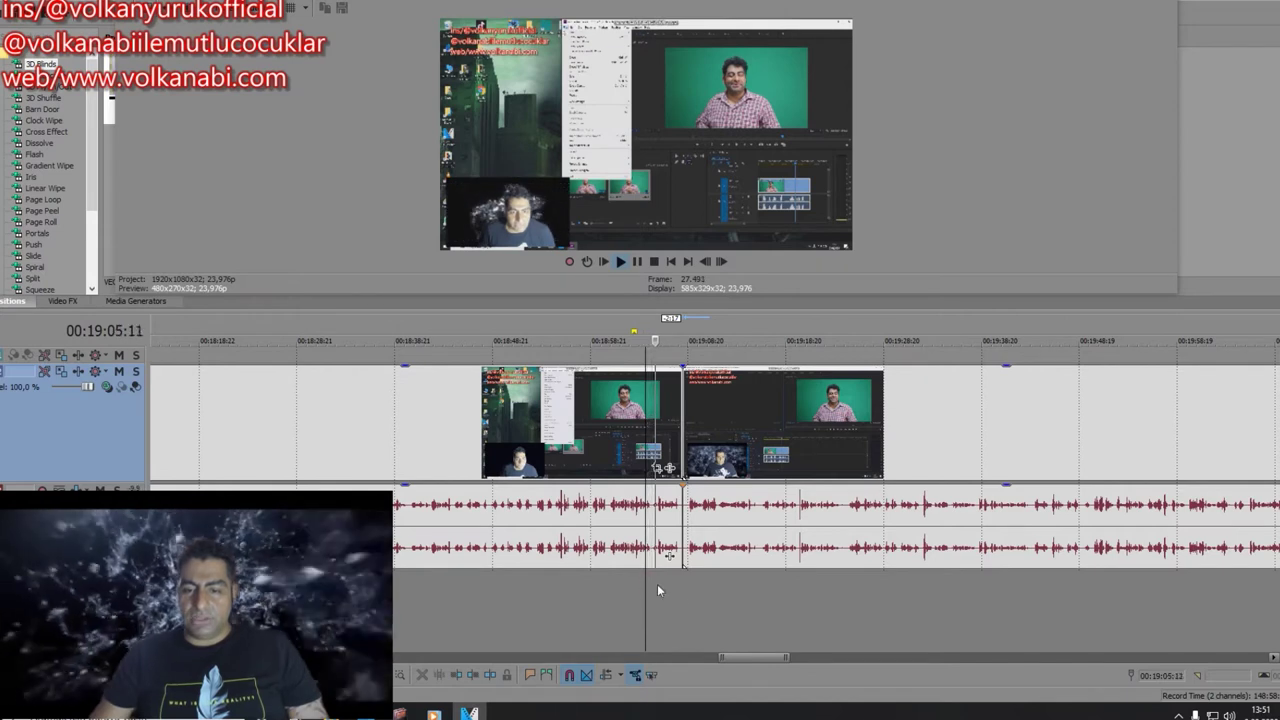
left_click(699, 594)
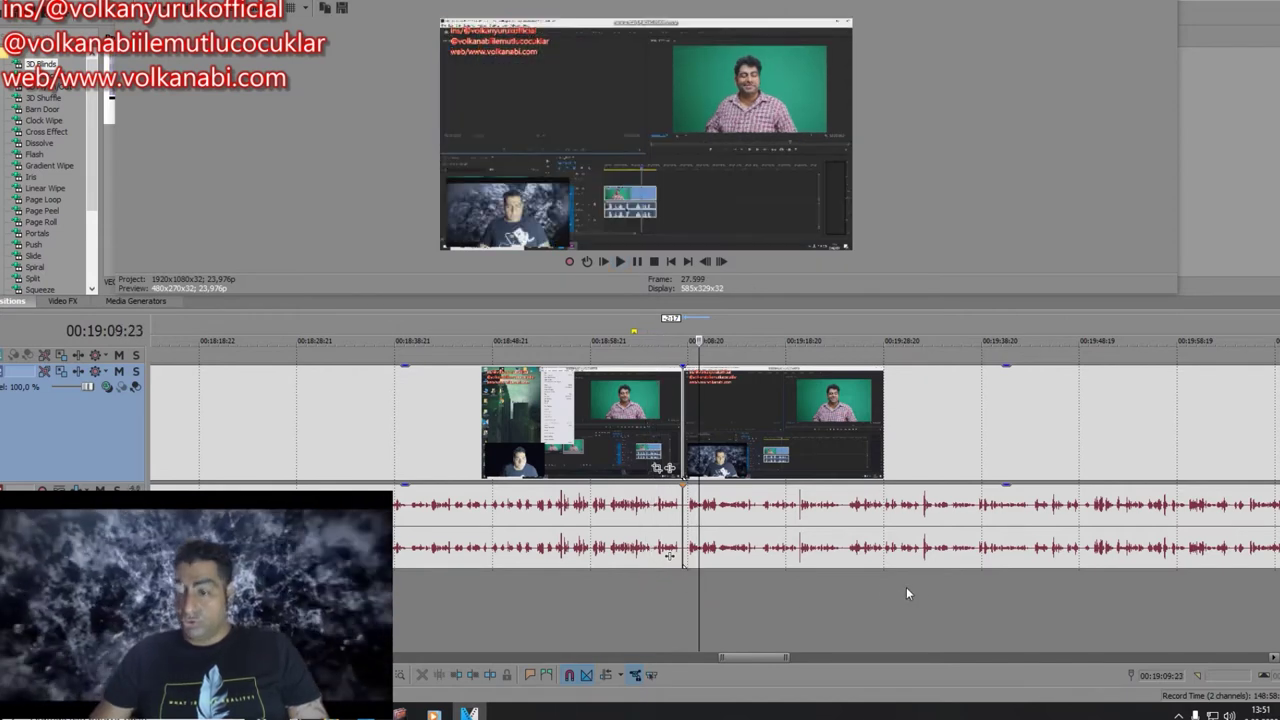
left_click(797, 578)
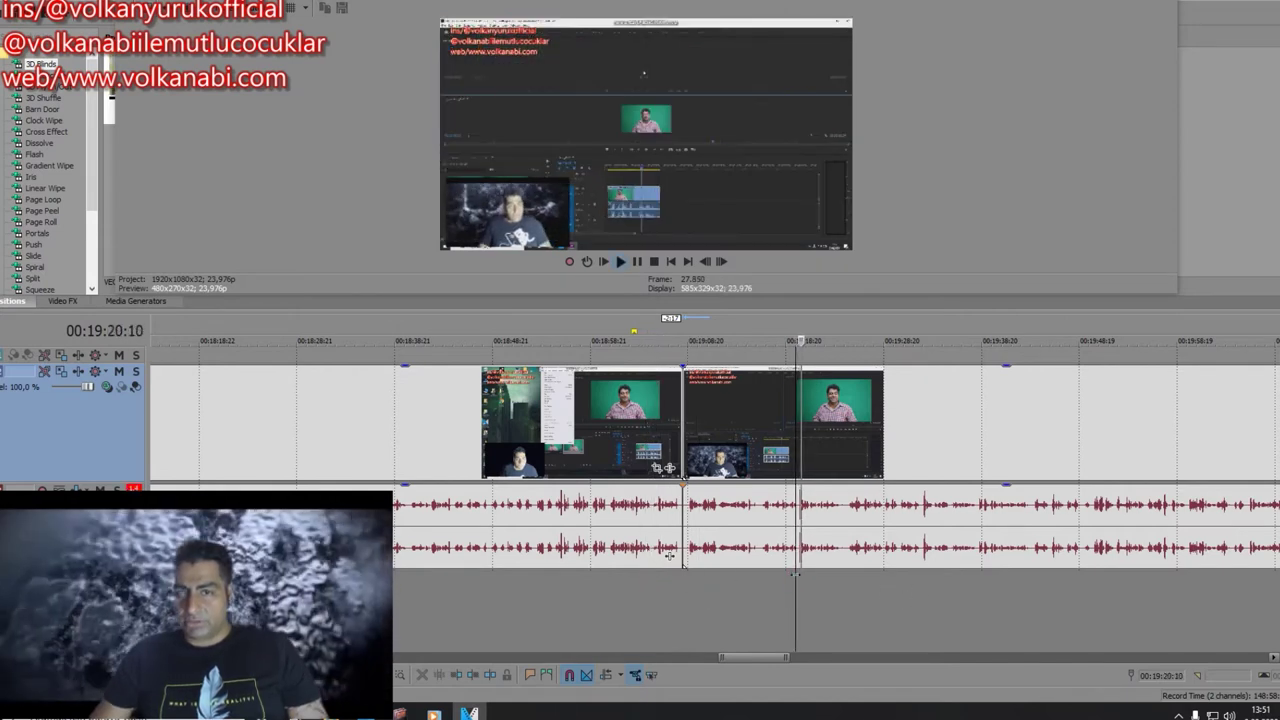
left_click(847, 578)
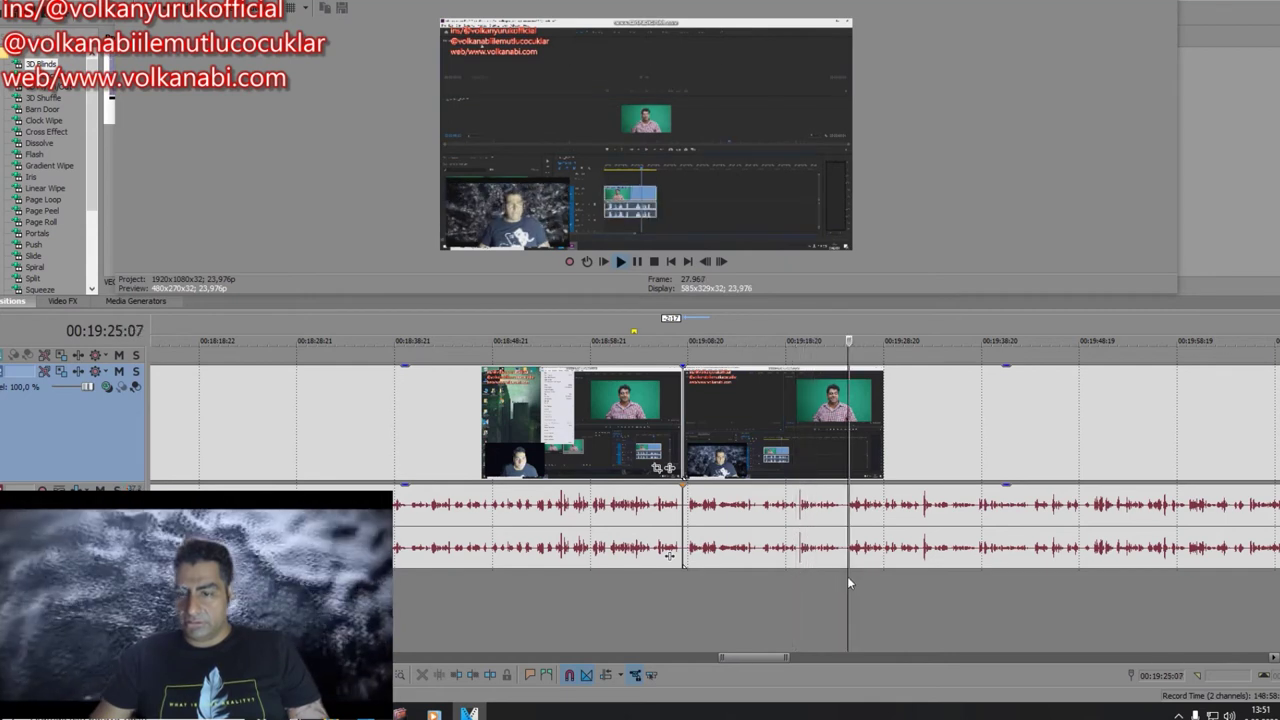
Step: Play from two points after the join to find the cut, and split the second clip at 00:19:13:09
left_click(762, 567)
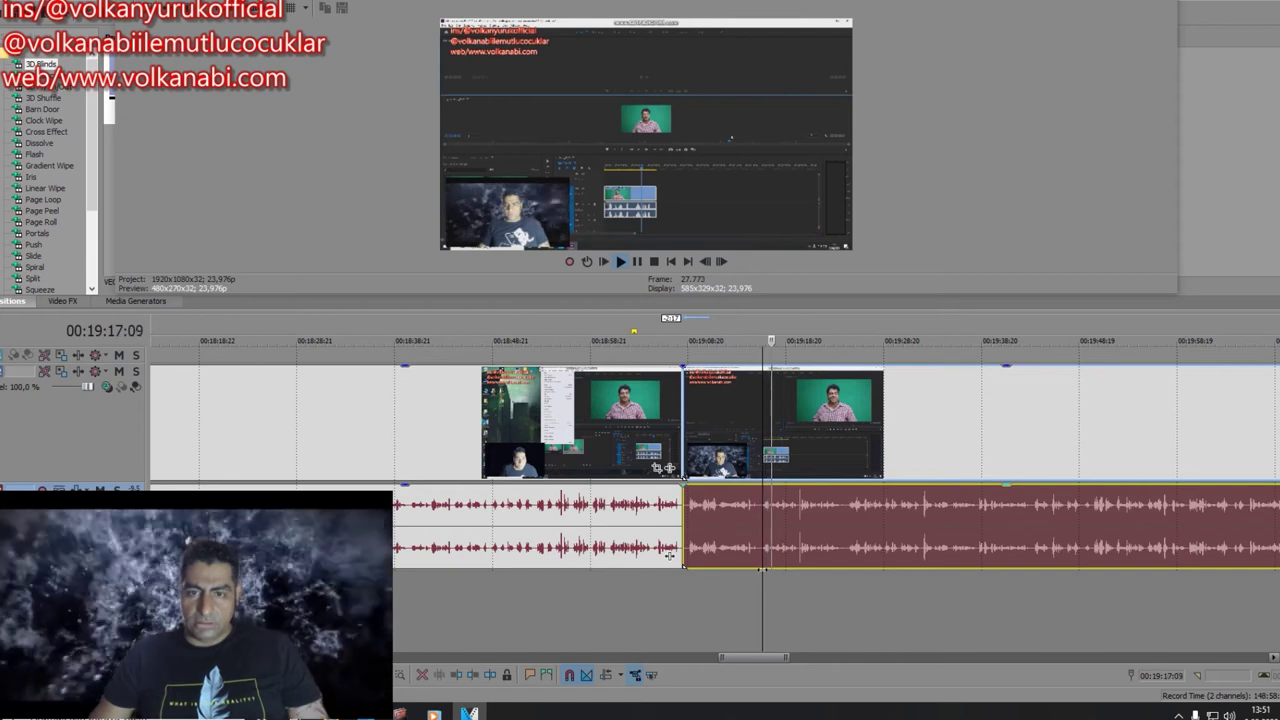
left_click(732, 575)
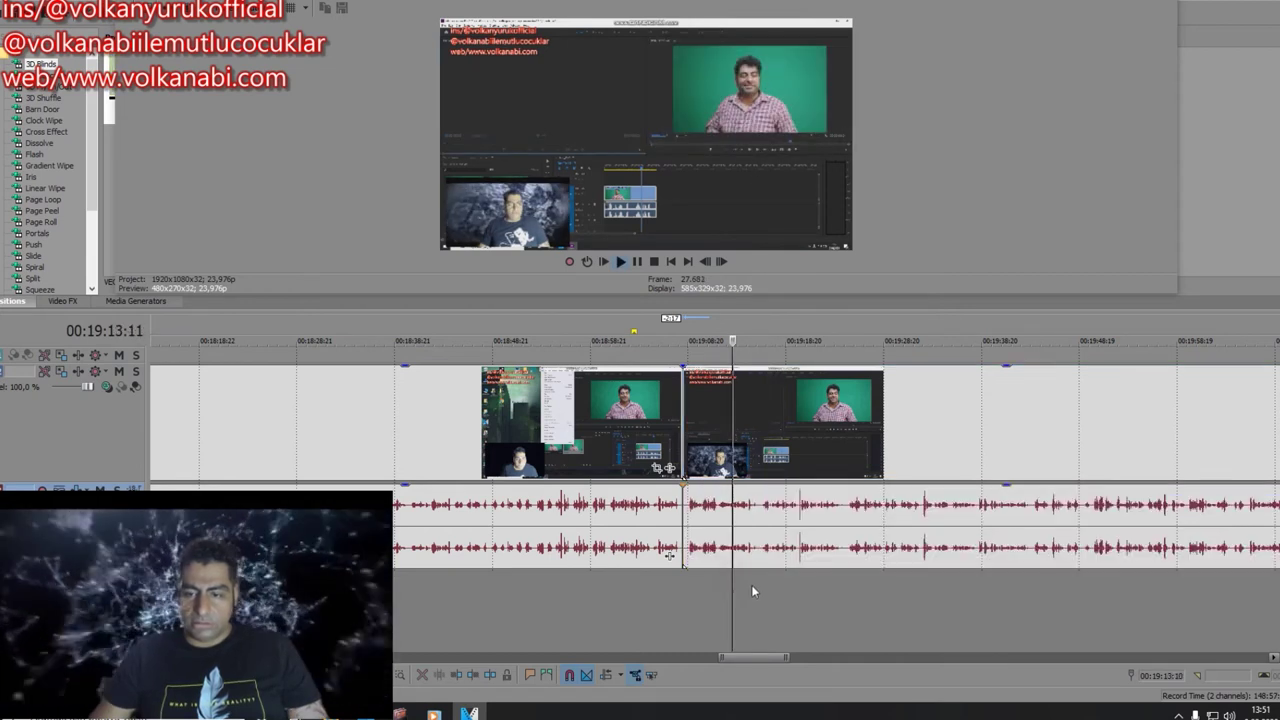
key("space")
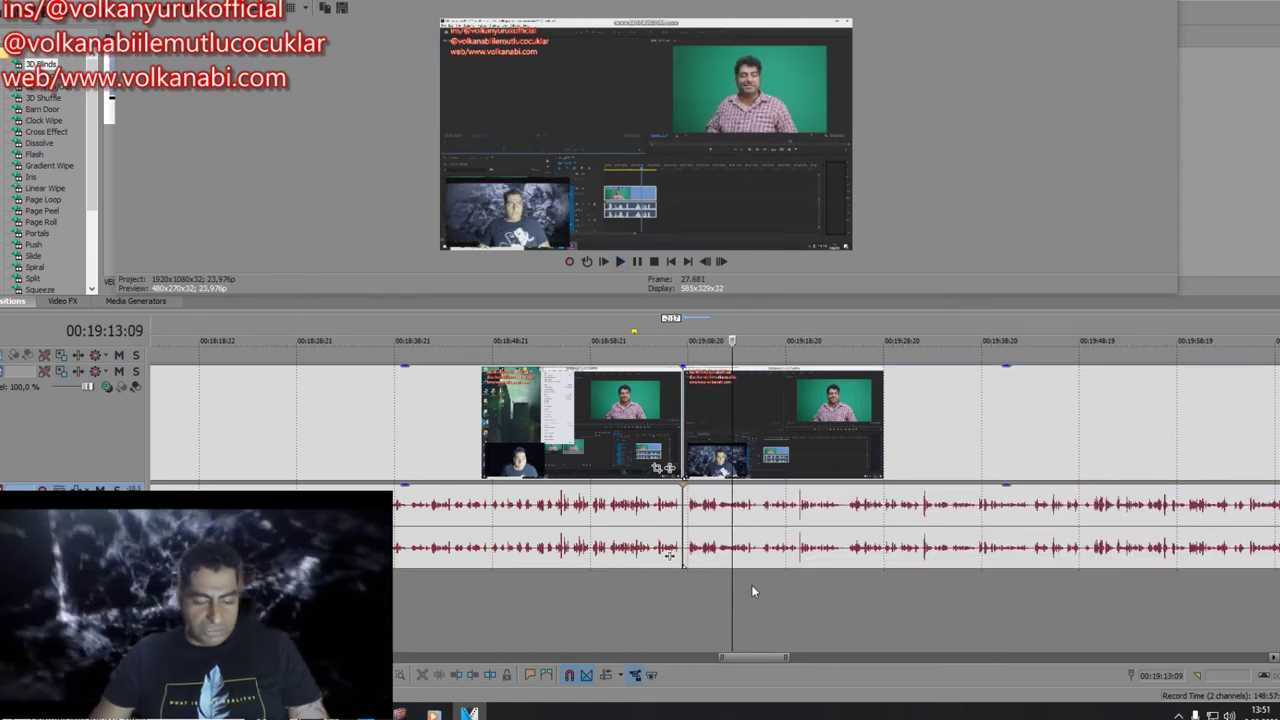
key("s")
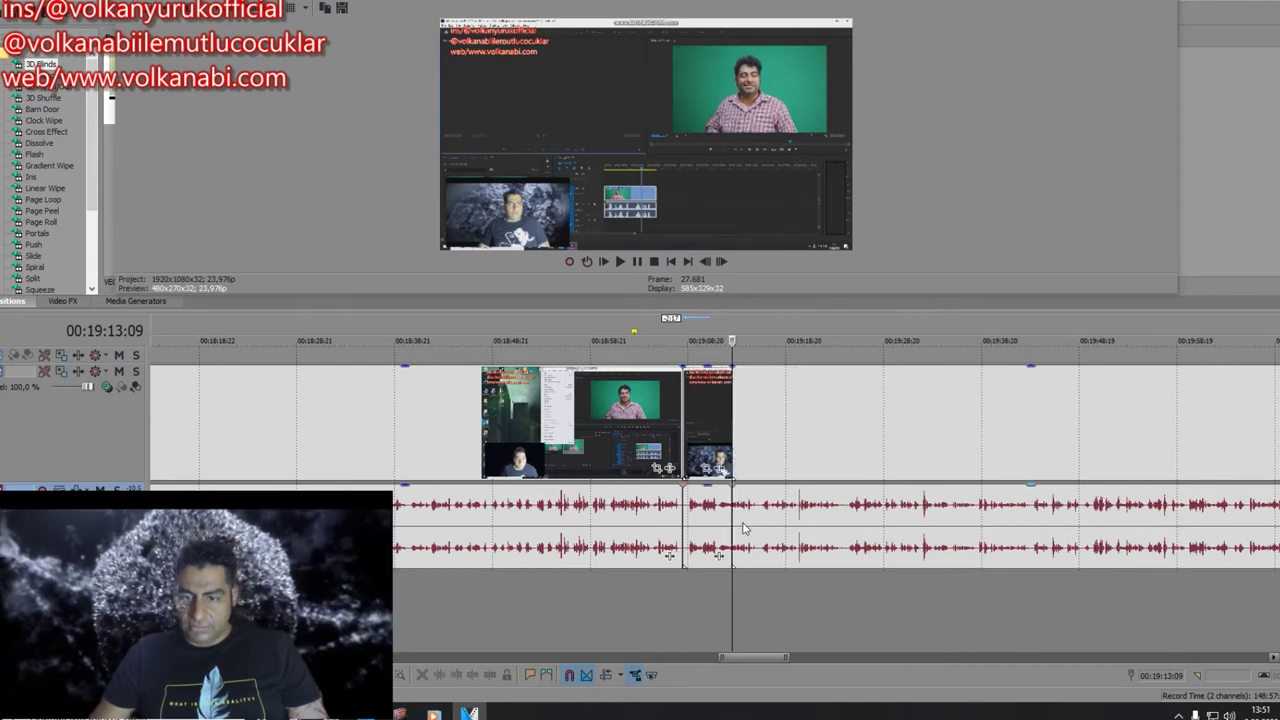
Step: Delete the short piece between the join and the new split, and move the following clip back against the first one
left_click(715, 435)
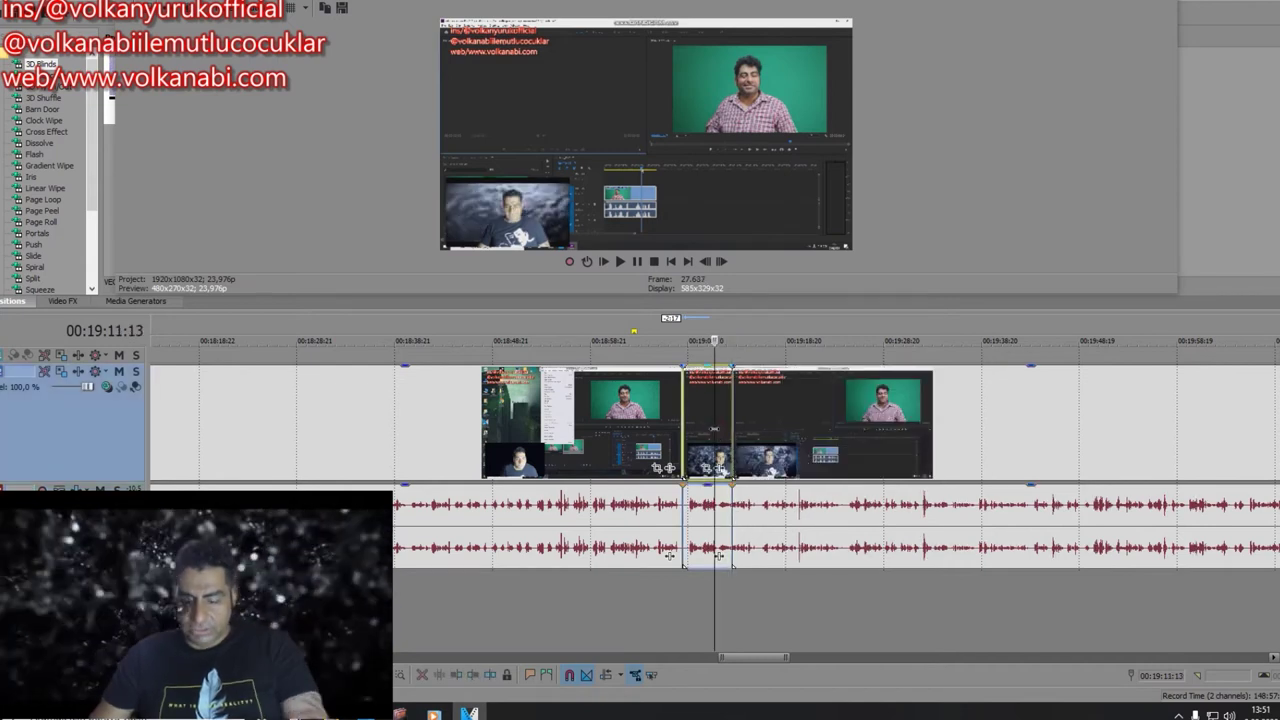
key("Delete")
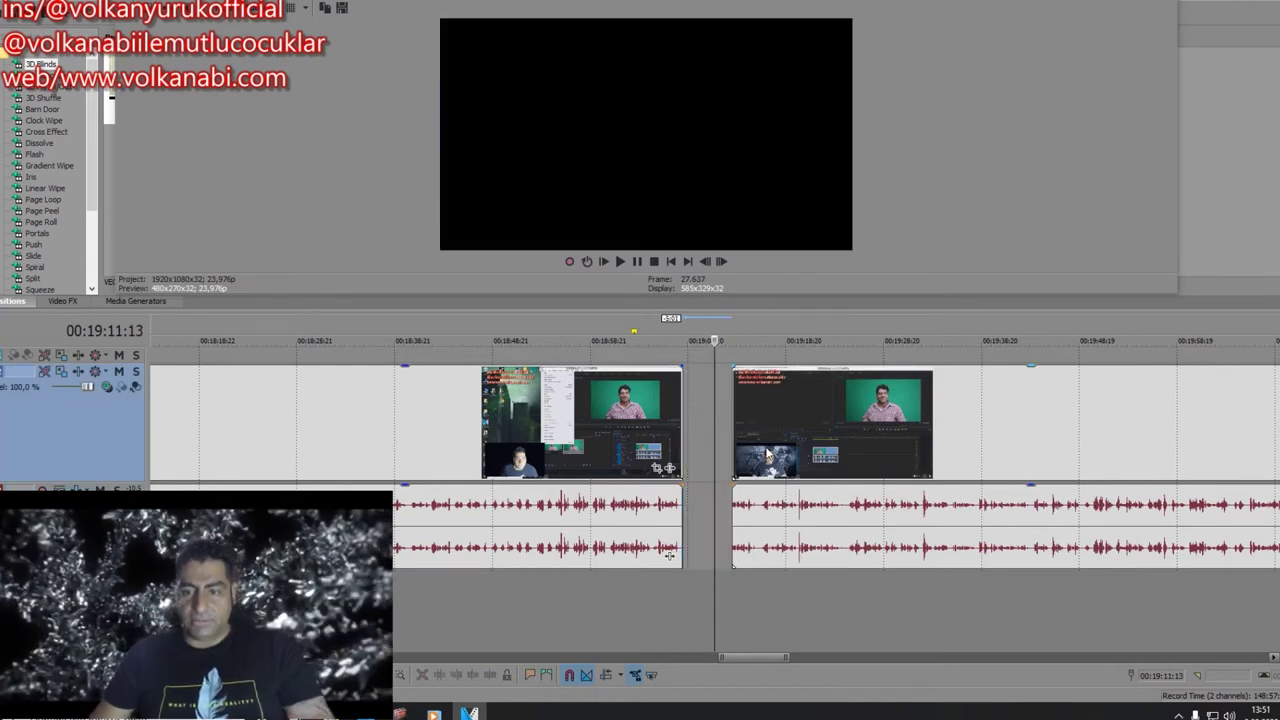
left_click_drag(768, 455, 729, 457)
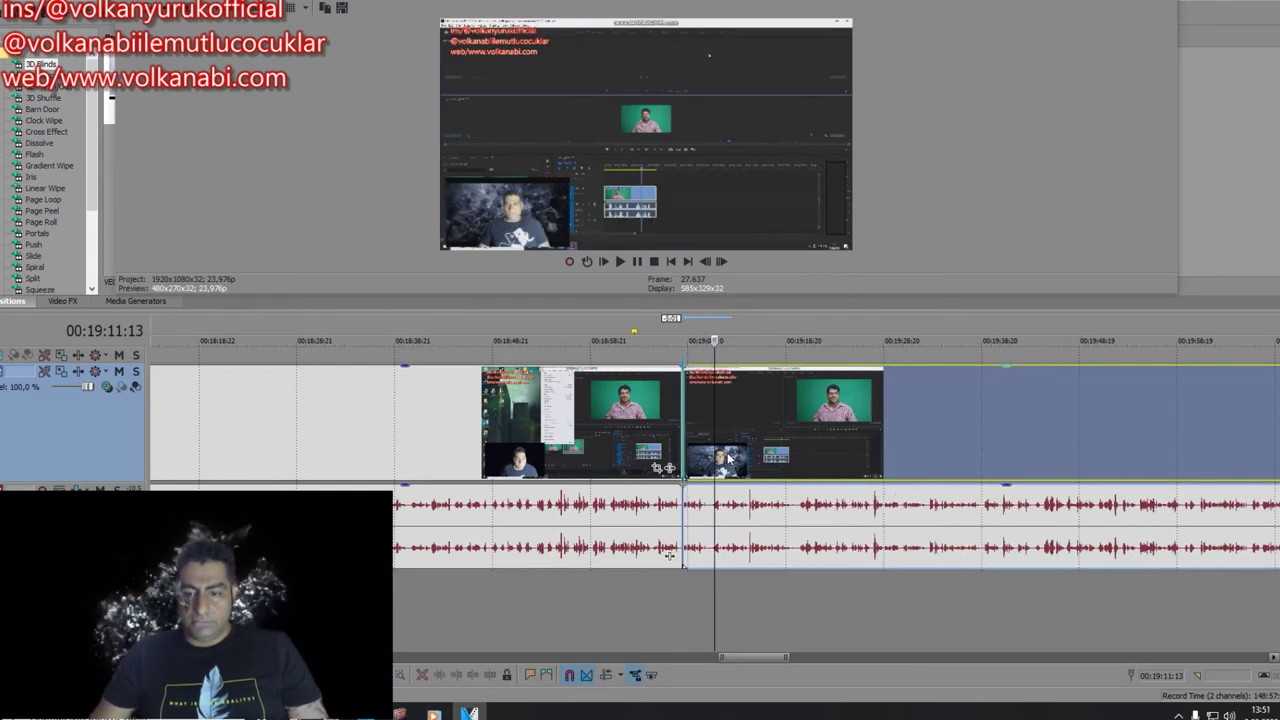
Step: Play across the closed gap from just before the join and from two points further into the following clip
left_click(670, 596)
key("space")
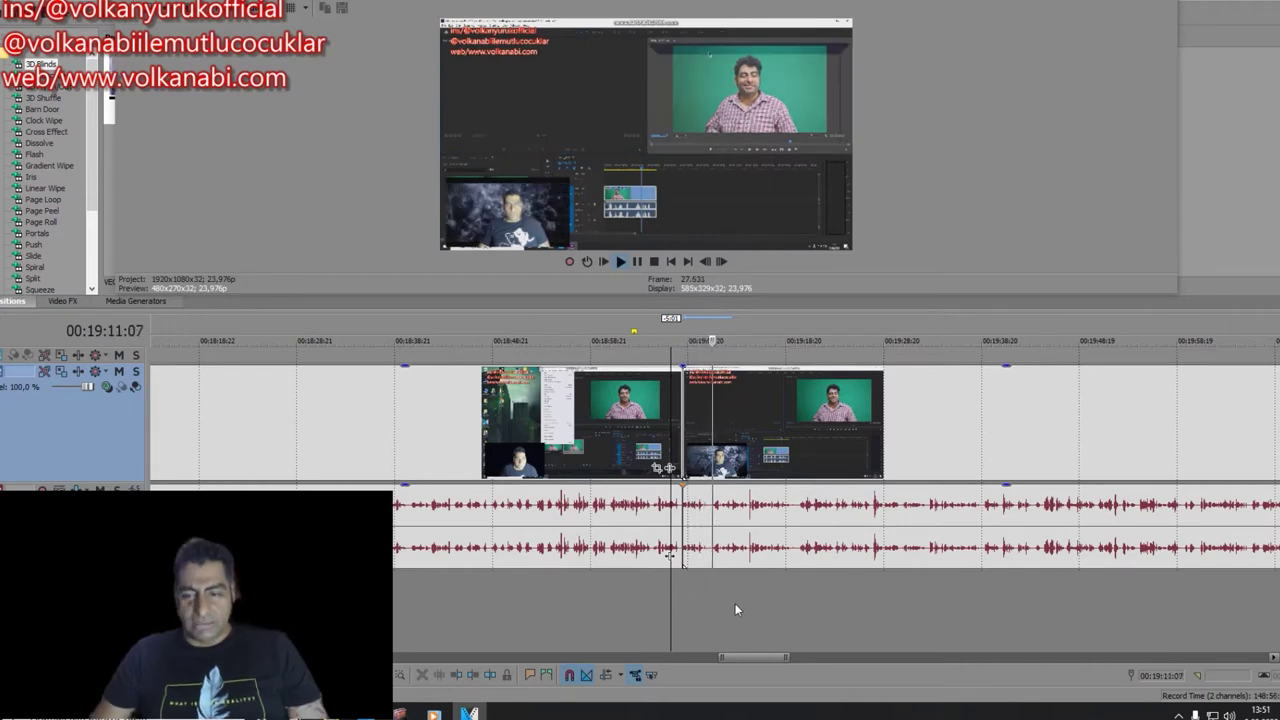
left_click(816, 608)
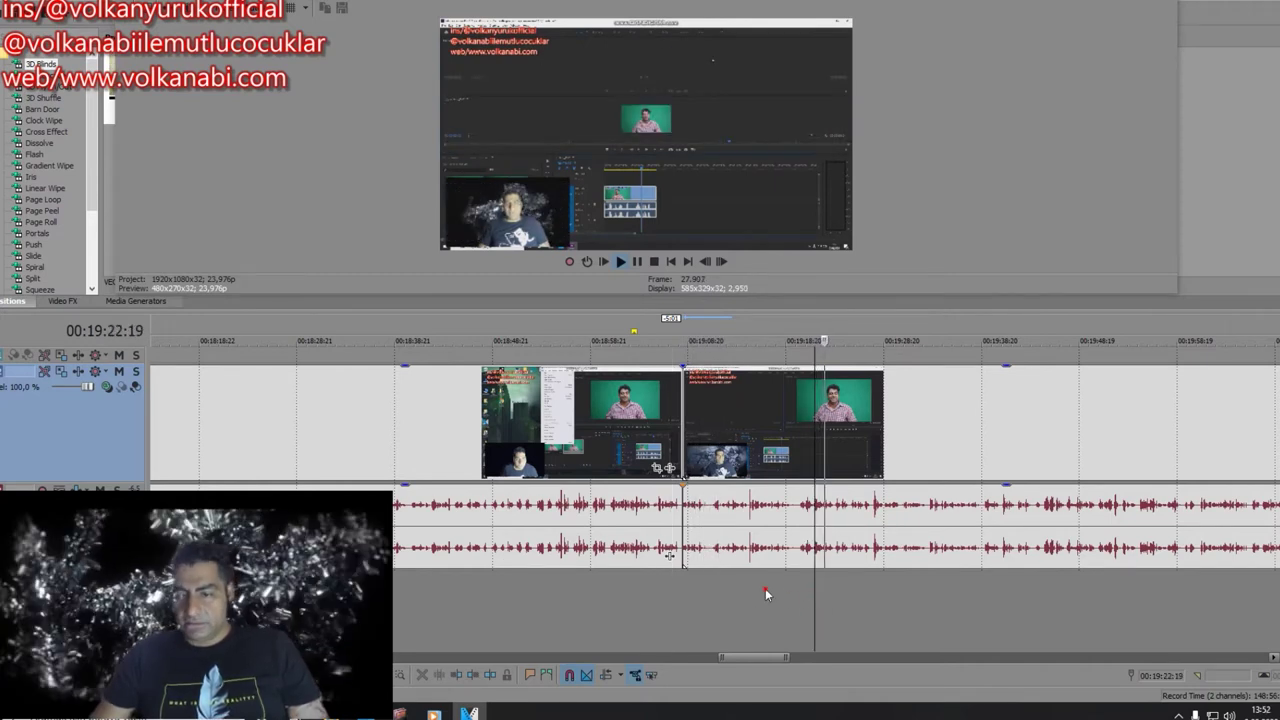
left_click(766, 594)
Step: Sample playback further along the second clip at several points, including 00:20:21:11, up to about 00:21:00
left_click_drag(771, 657, 792, 656)
left_click(674, 608)
left_click(990, 586)
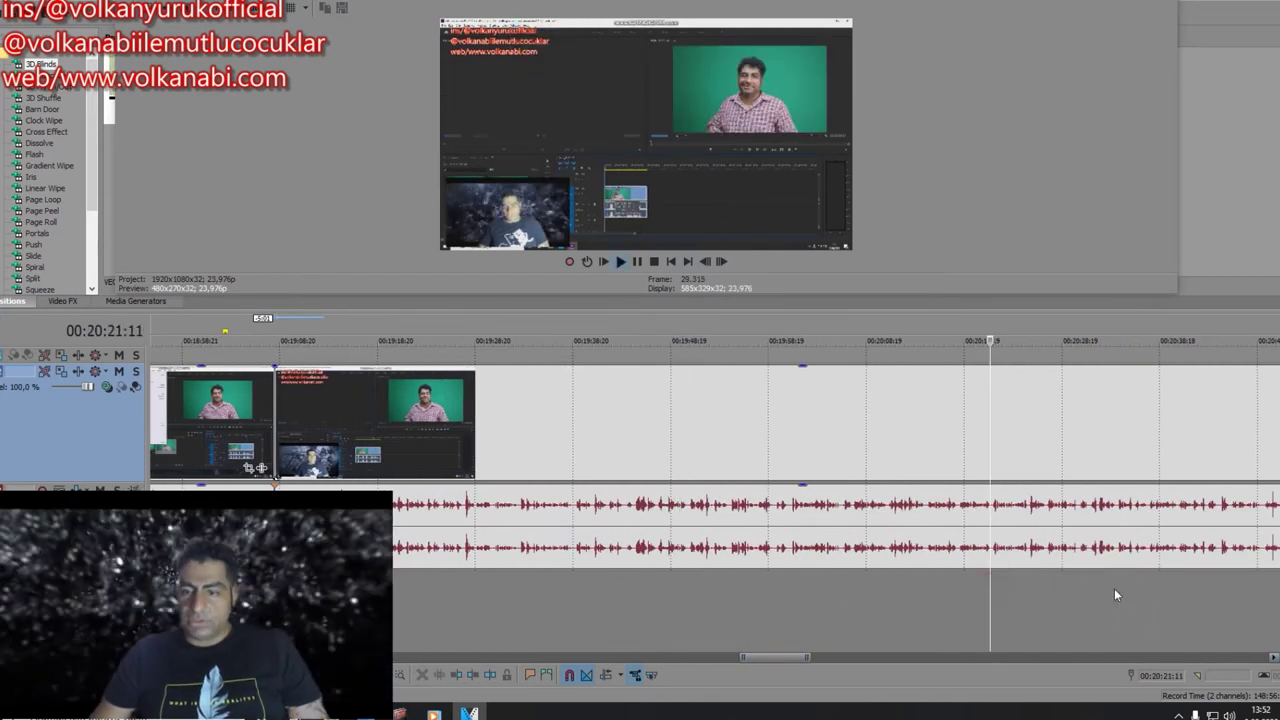
left_click_drag(807, 657, 837, 657)
double_click(837, 672)
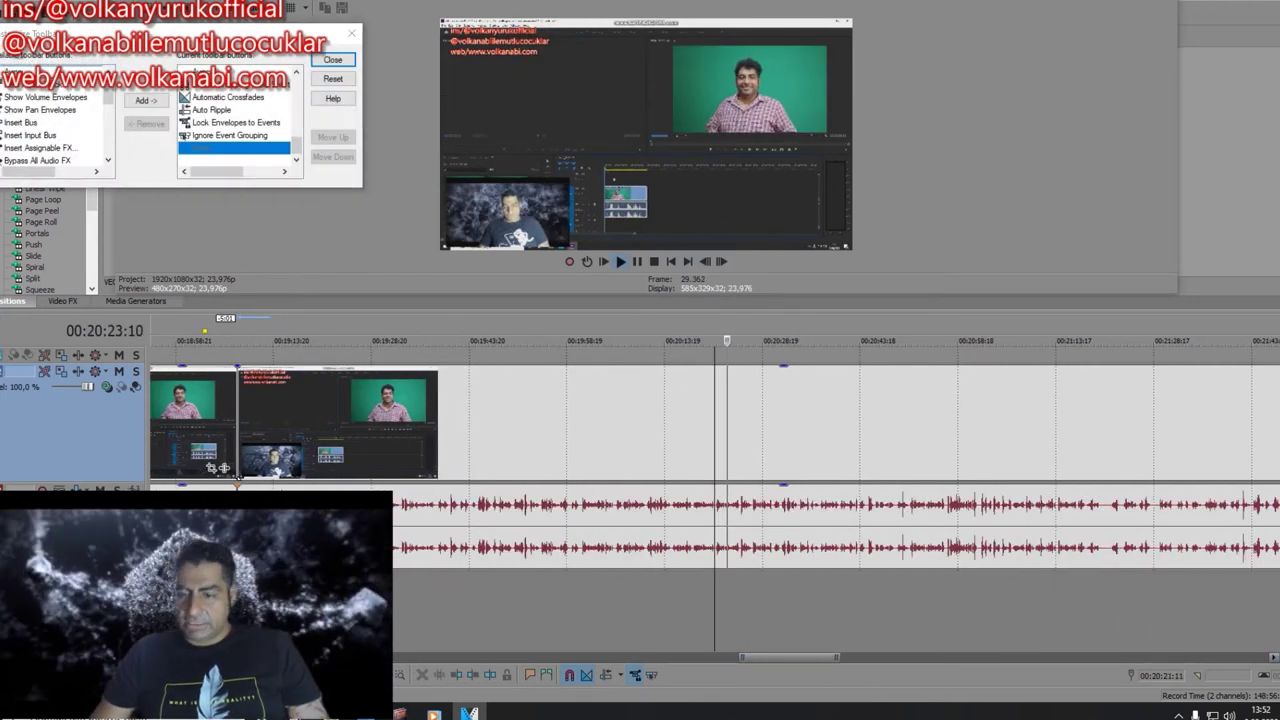
left_click(333, 60)
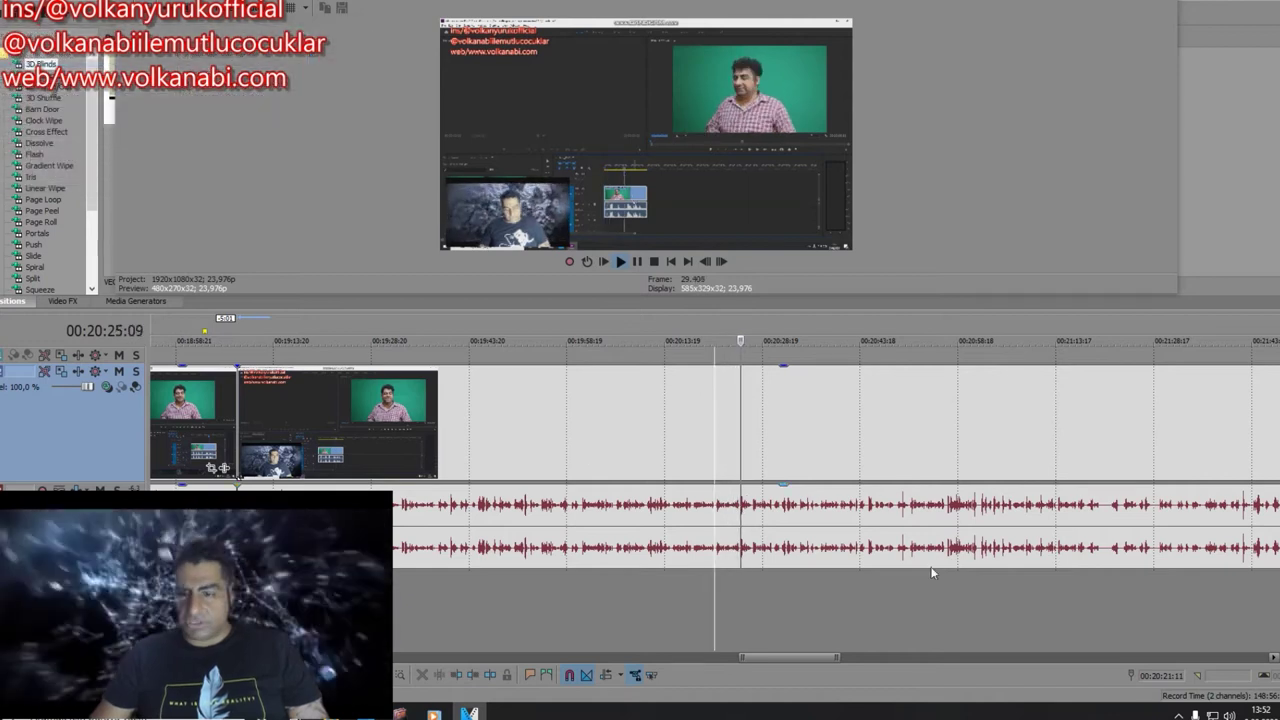
left_click(832, 590)
left_click(900, 590)
left_click_drag(827, 657, 856, 658)
left_click(620, 606)
left_click(575, 592)
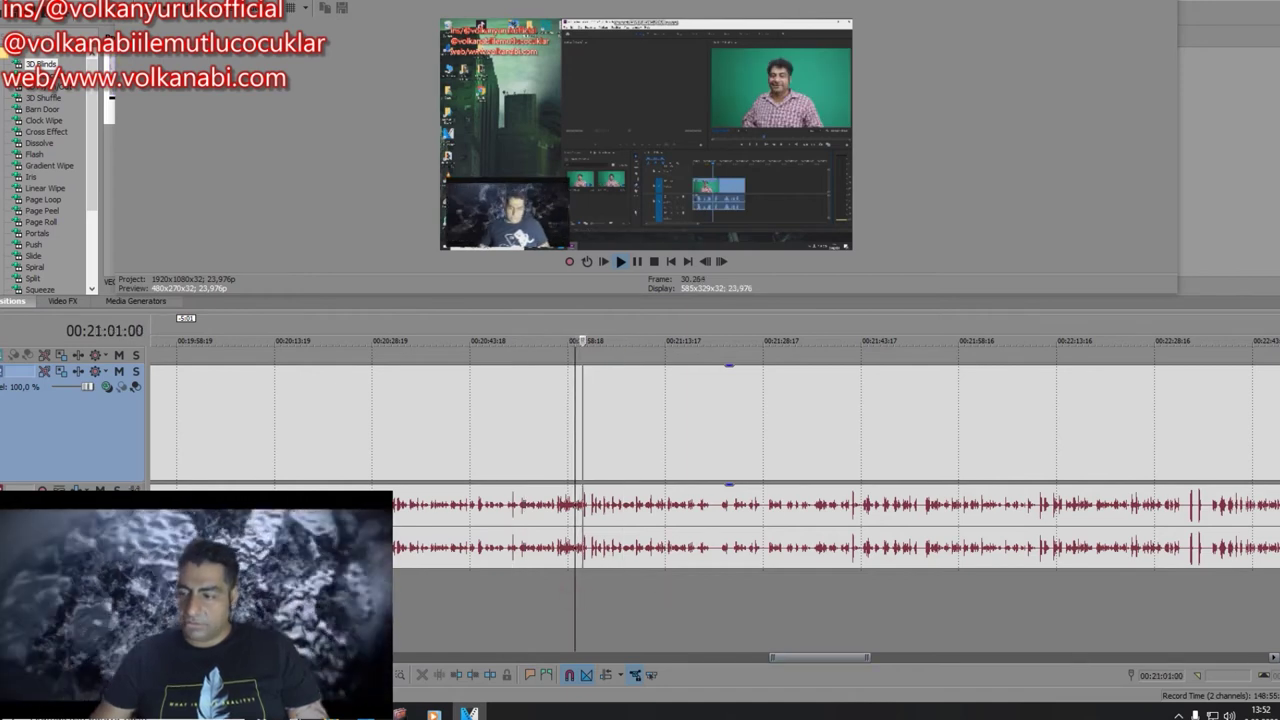
Step: Display the whole project on the timeline and restore taller tracks so the thumbnails and waveforms are readable
double_click(1279, 658)
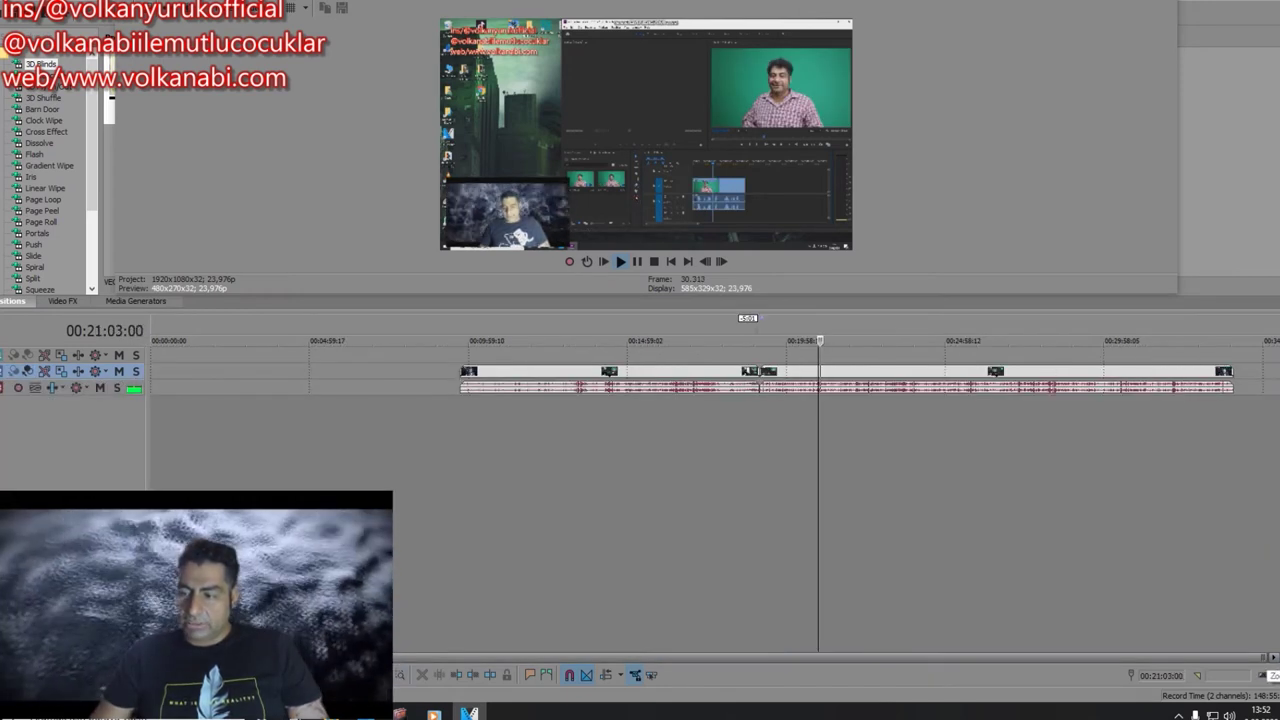
left_click(1279, 658)
left_click(1279, 658)
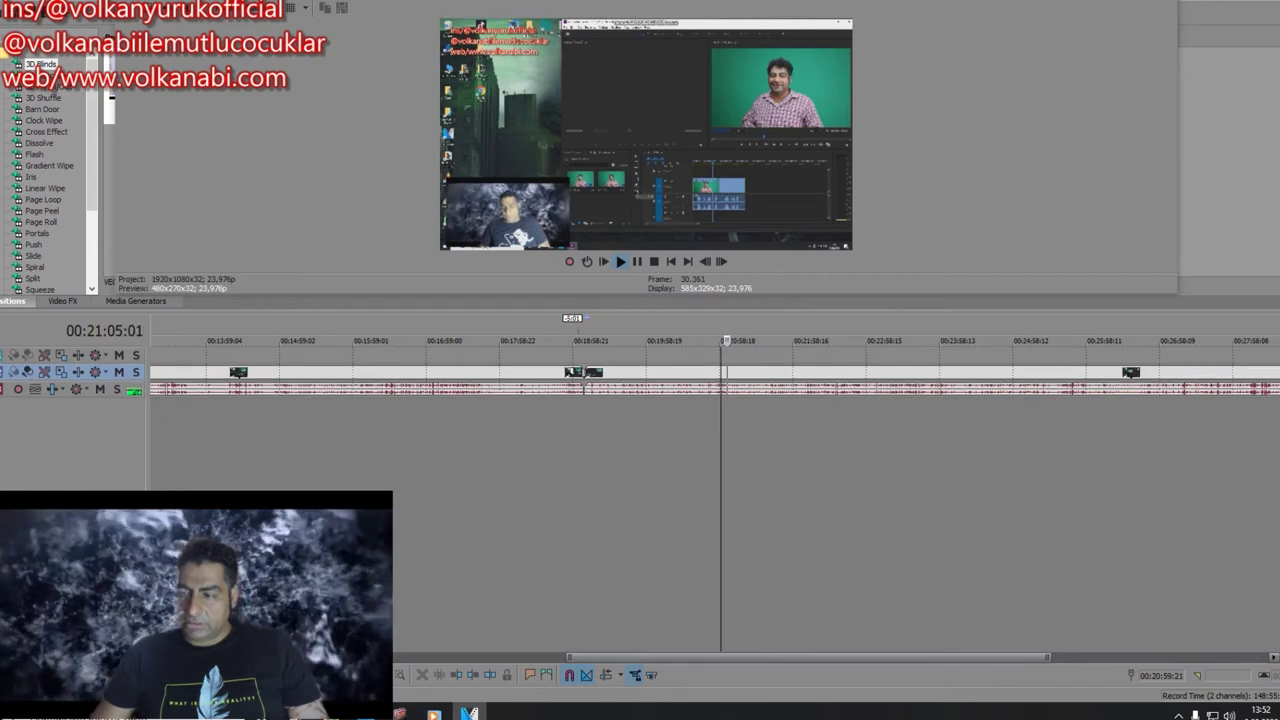
key("grave")
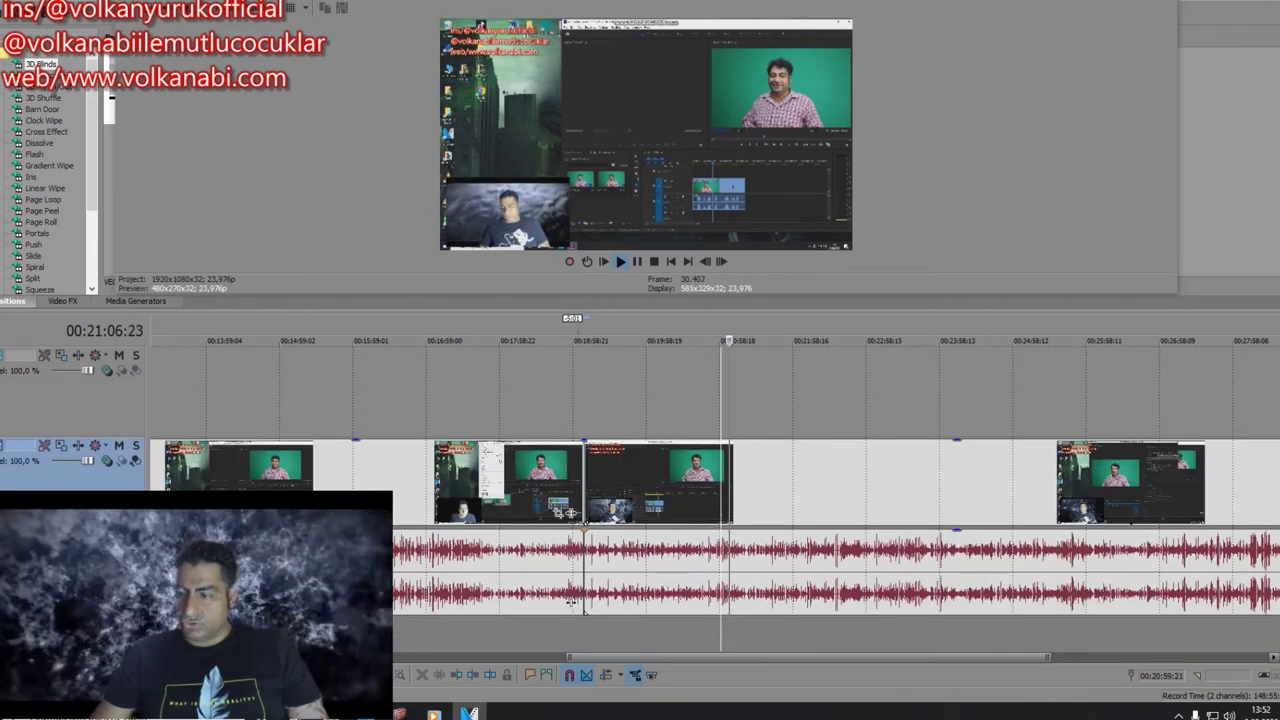
key("ctrl+shift+Down")
key("ctrl+shift+Down")
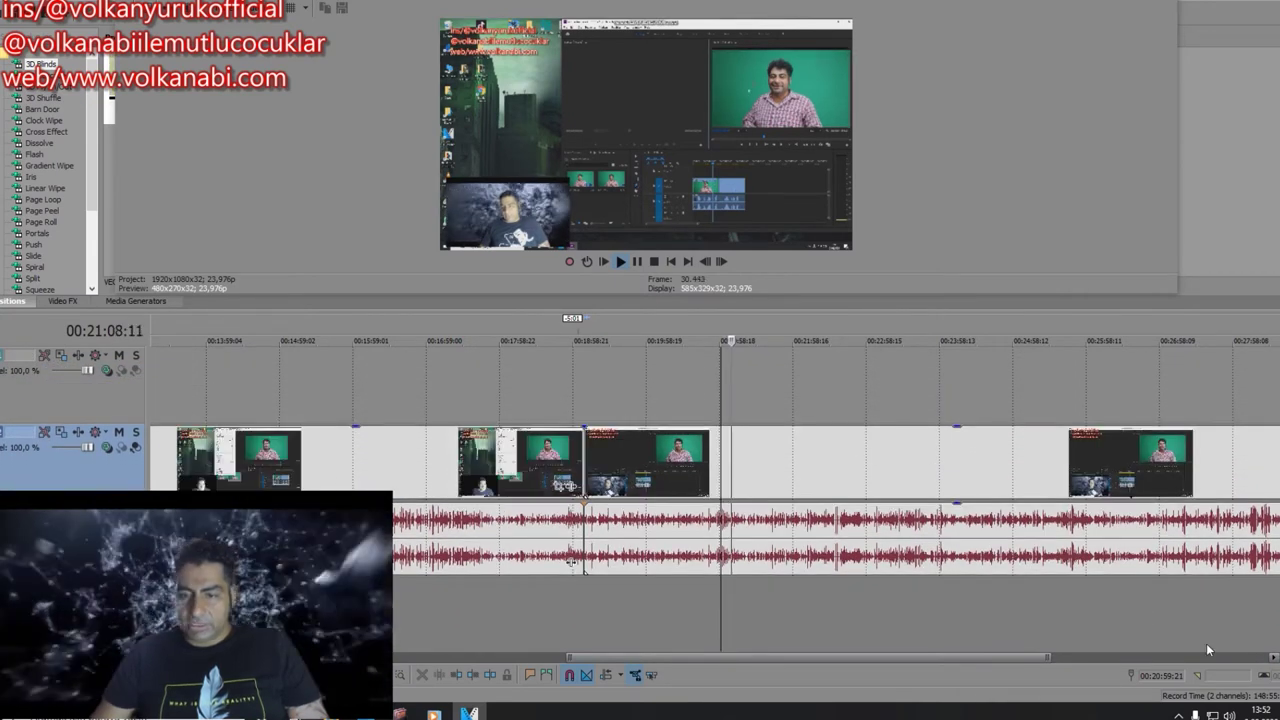
Step: Sample playback across the rest of the recording, including 00:26:12:03, 00:27:04:20, 00:28:10:12, 00:30:47:19 and 00:32:05:05, looking for sections to cut
left_click(799, 621)
left_click(990, 609)
left_click(1102, 597)
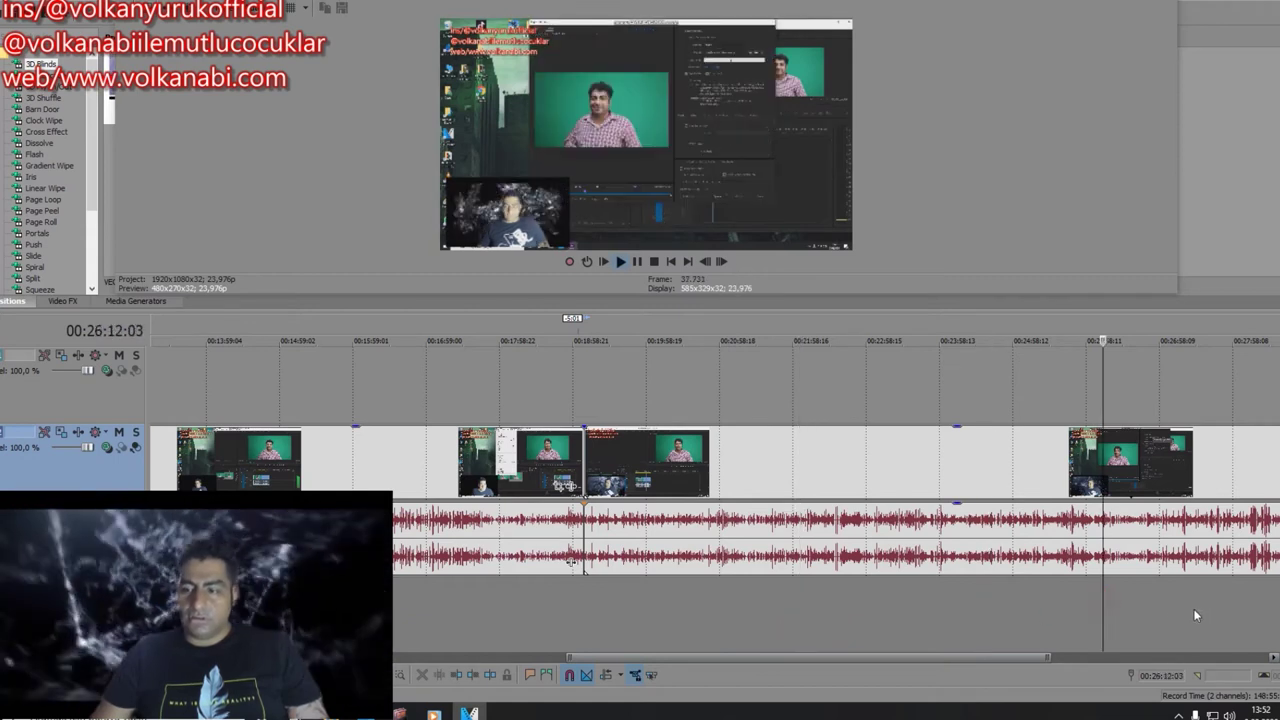
left_click_drag(1003, 657, 1195, 665)
left_click(701, 593)
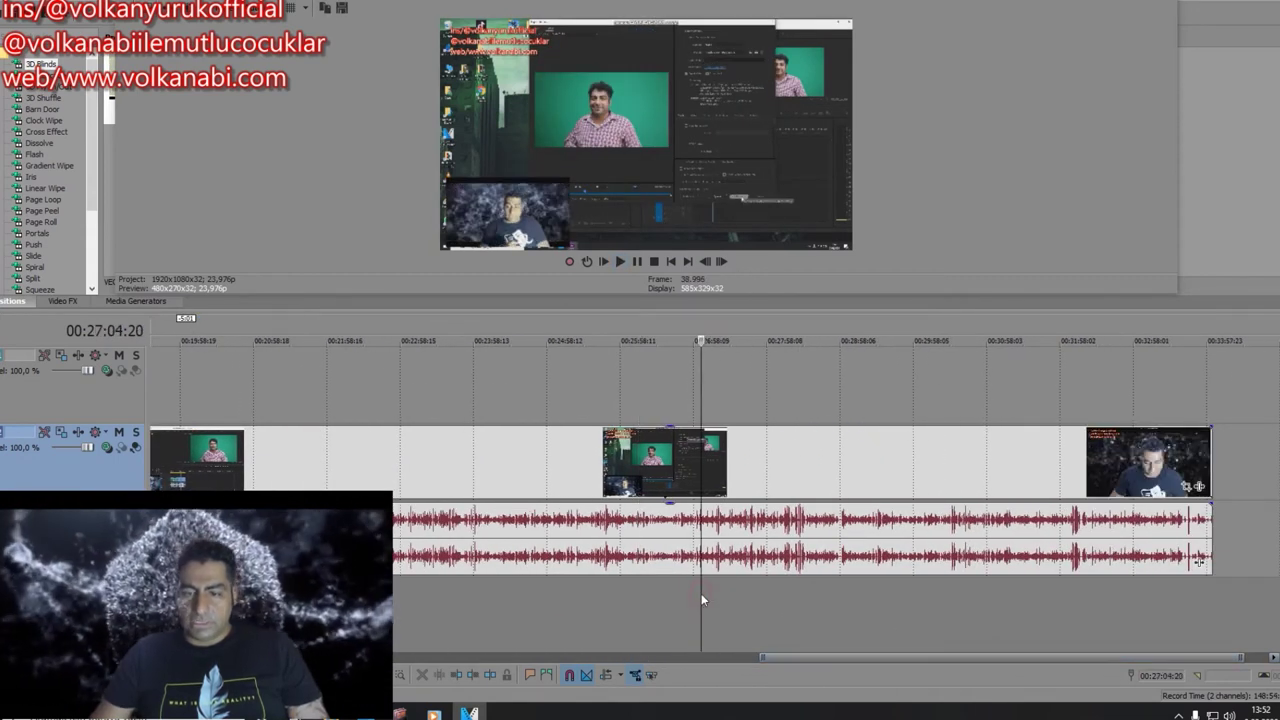
left_click(781, 592)
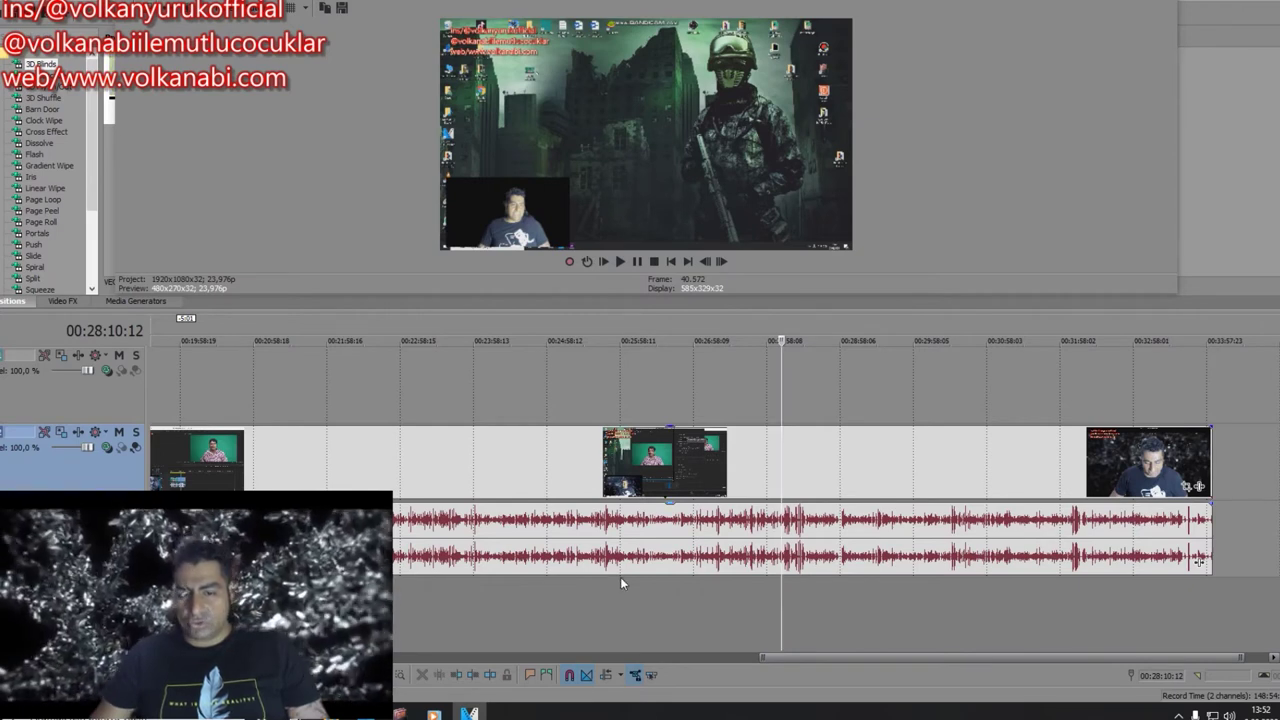
left_click(658, 585)
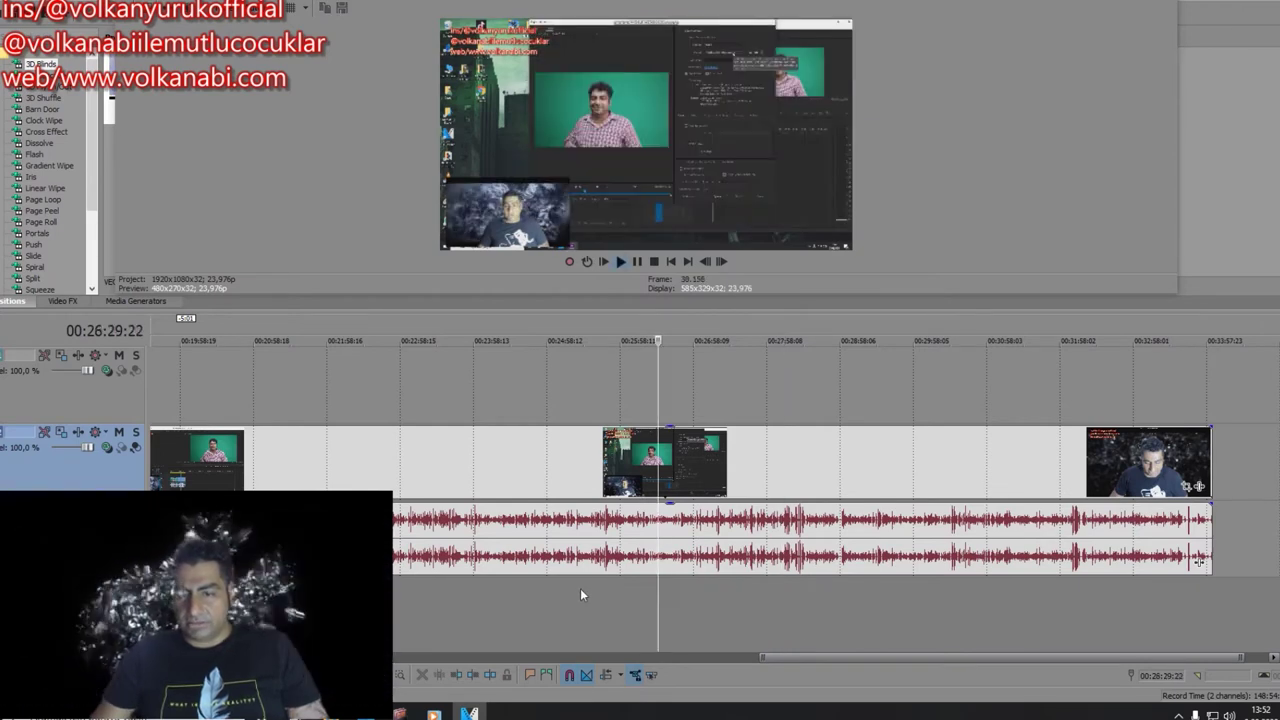
left_click(574, 586)
left_click(972, 614)
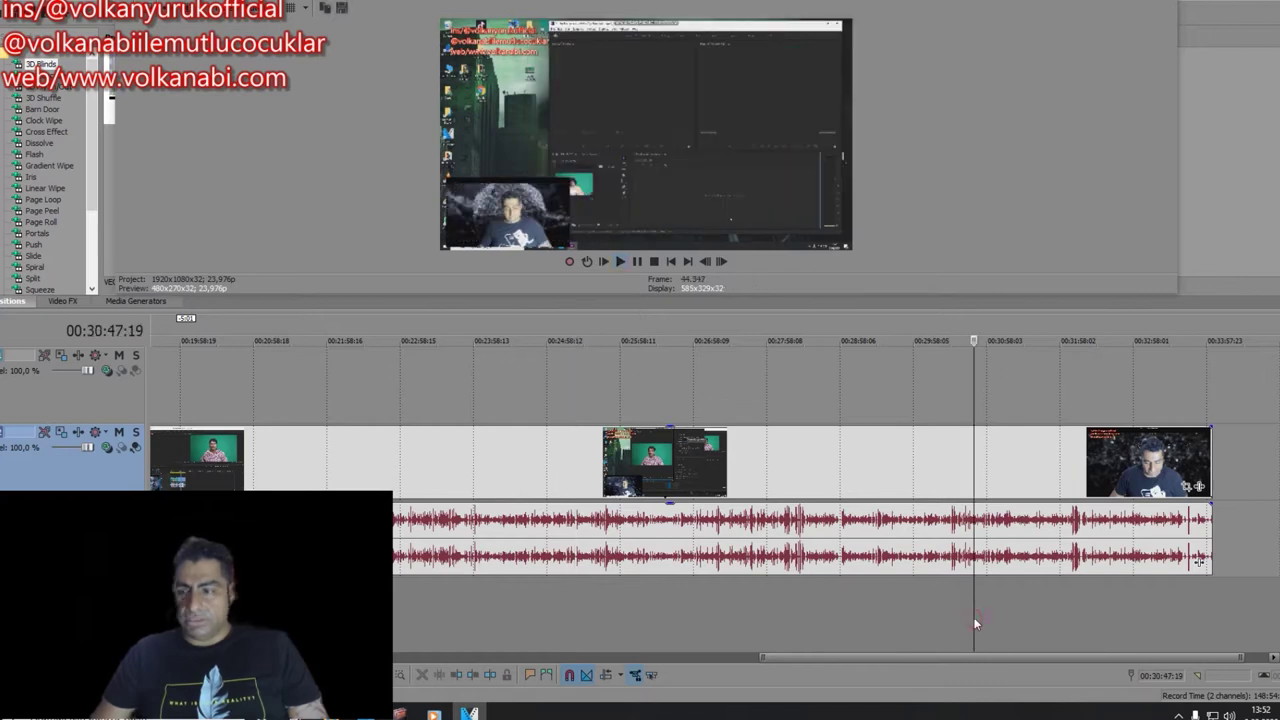
left_click(1067, 596)
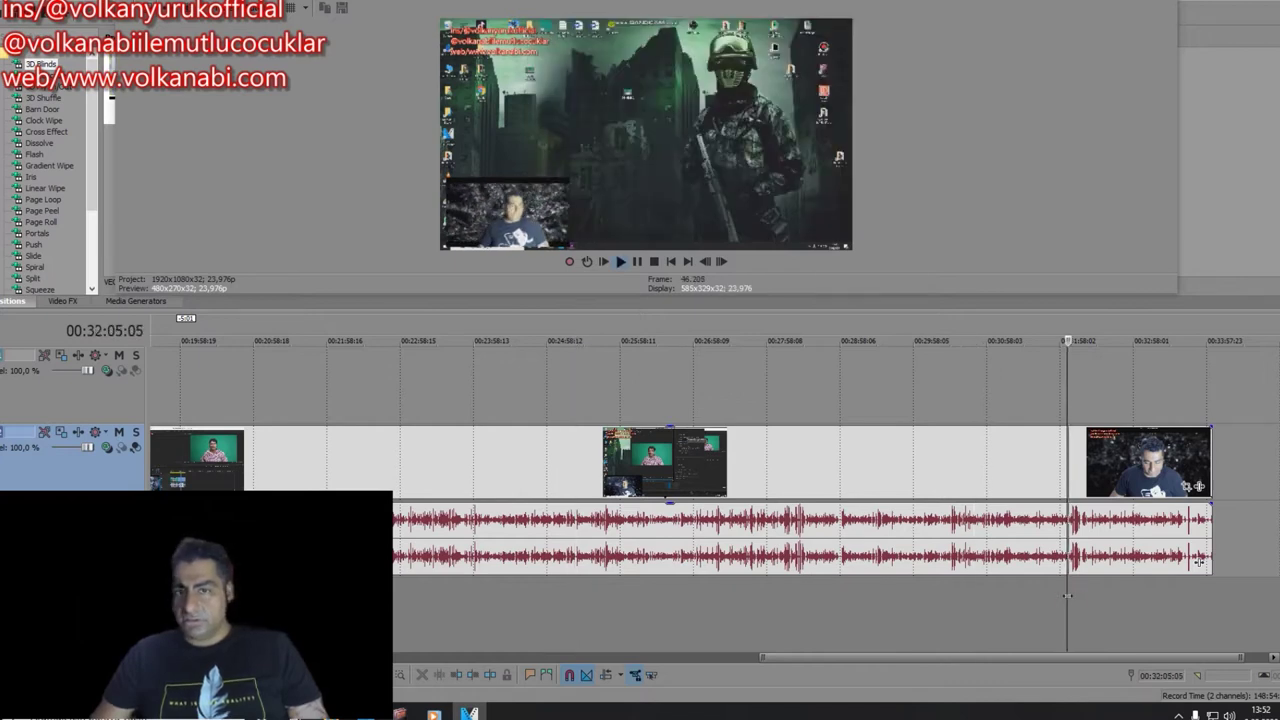
scroll(1067, 600, "up", 1)
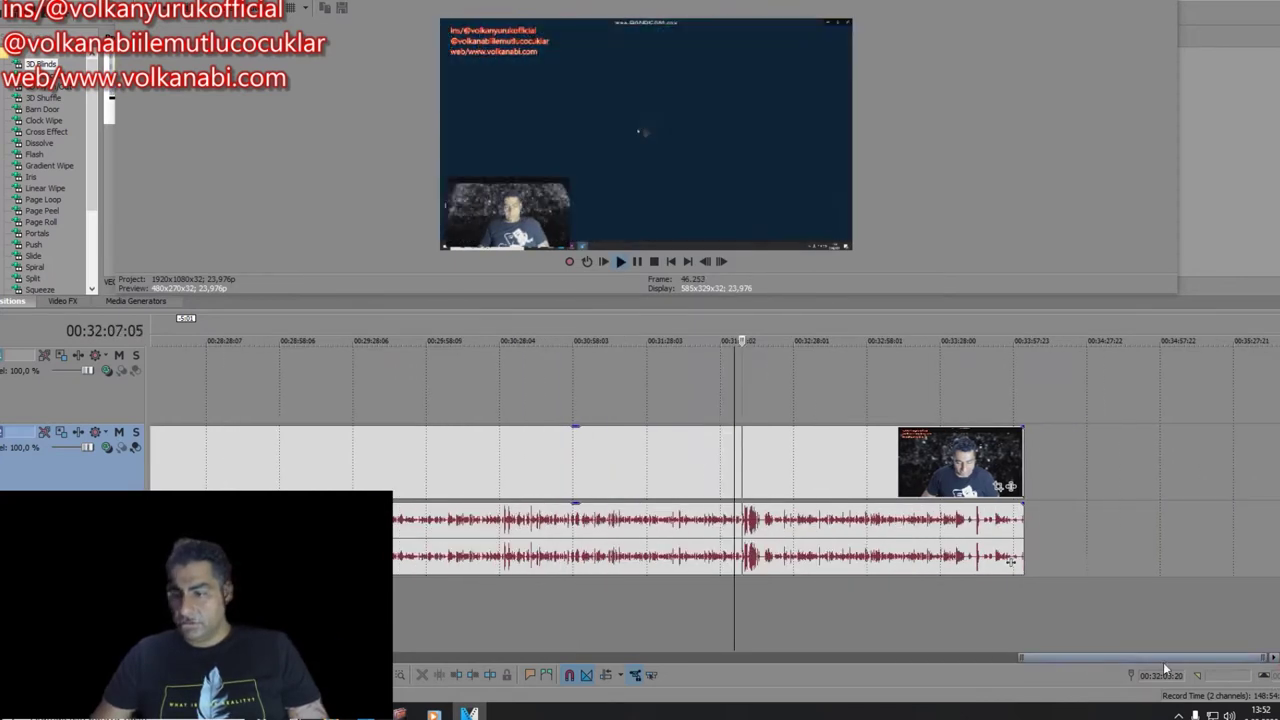
Step: Locate the loud section of the audio after 00:32:05 and split the clip around it at 00:32:06:09 and 00:32:16:02
left_click(711, 604)
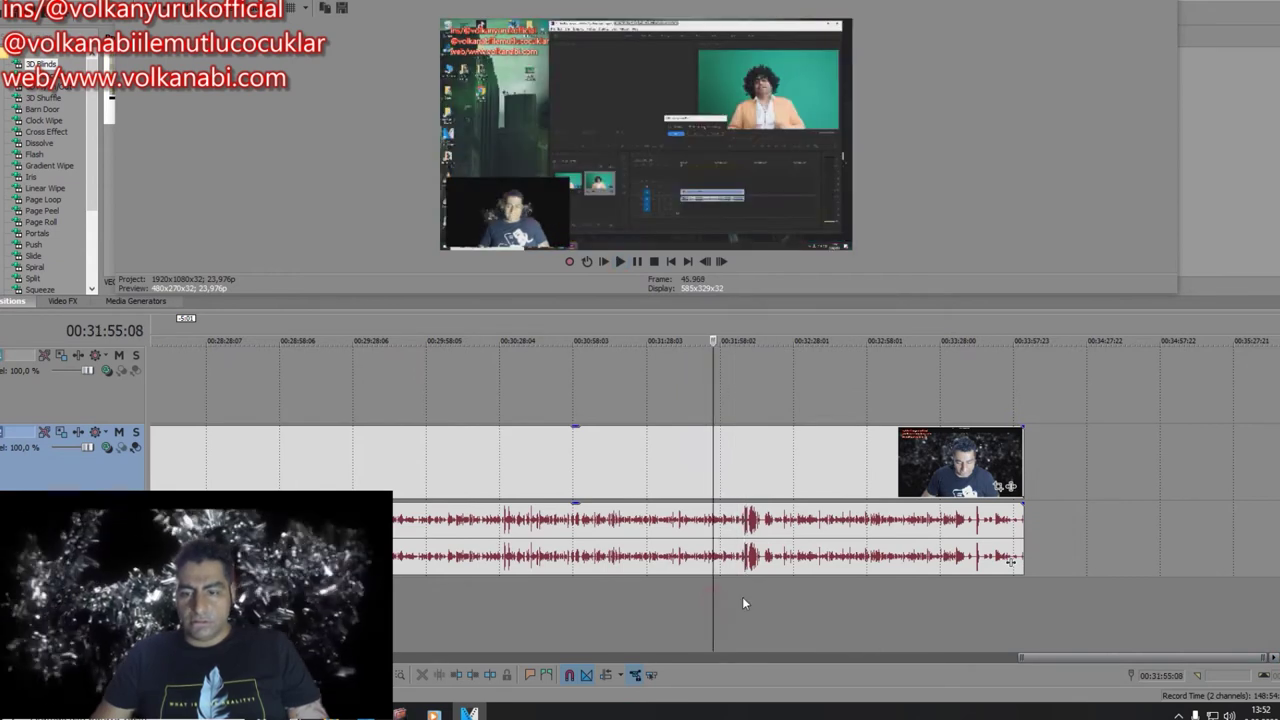
left_click(742, 580)
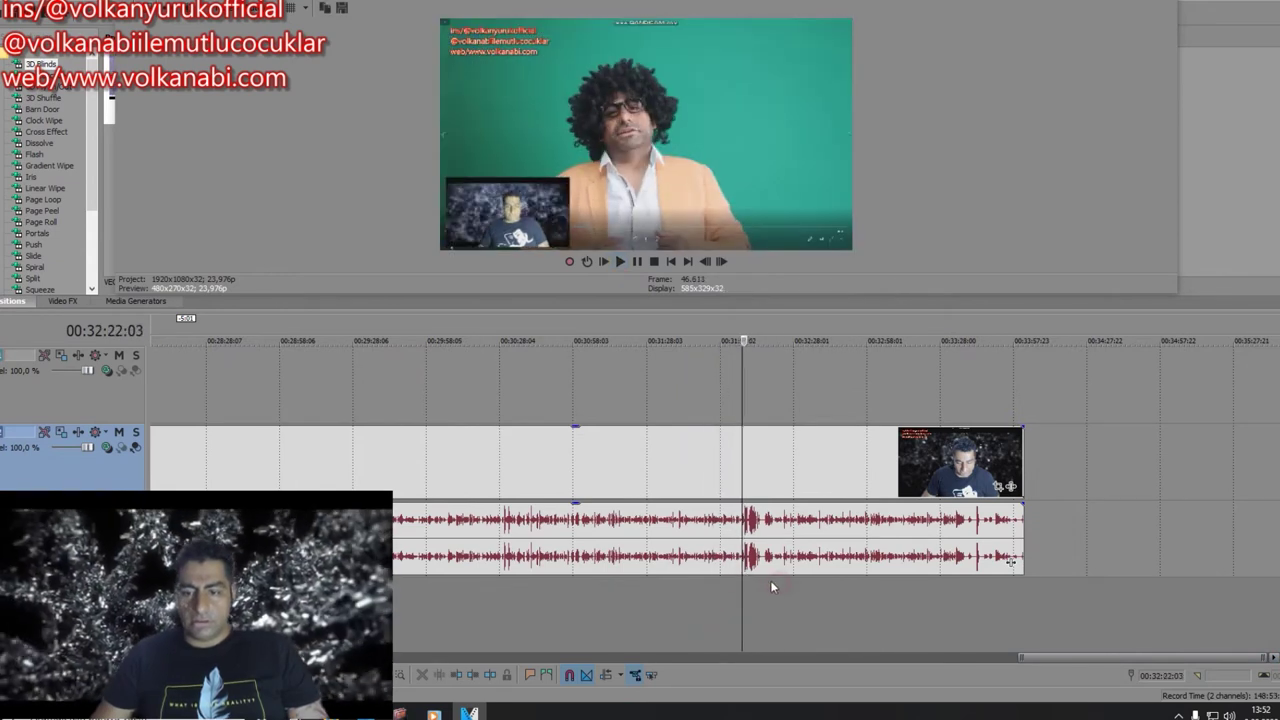
left_click(764, 572)
left_click(740, 572)
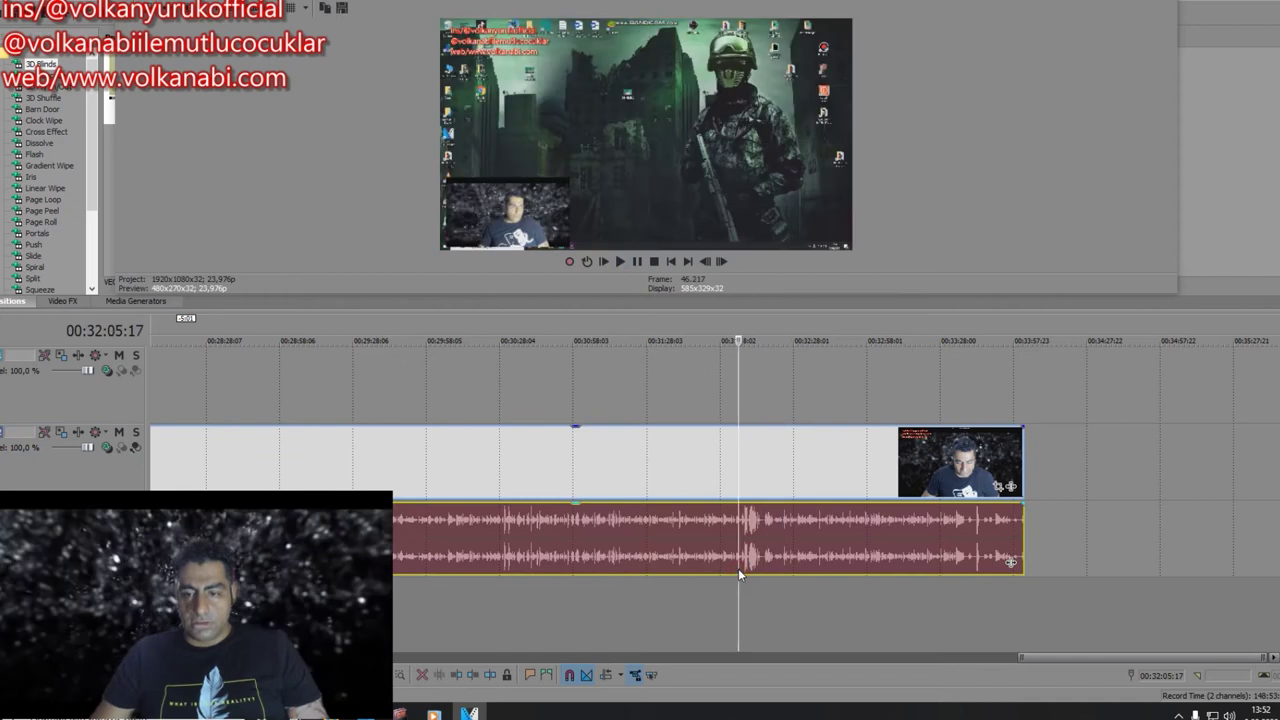
left_click_drag(1263, 657, 1192, 657)
left_click(727, 580)
key("space")
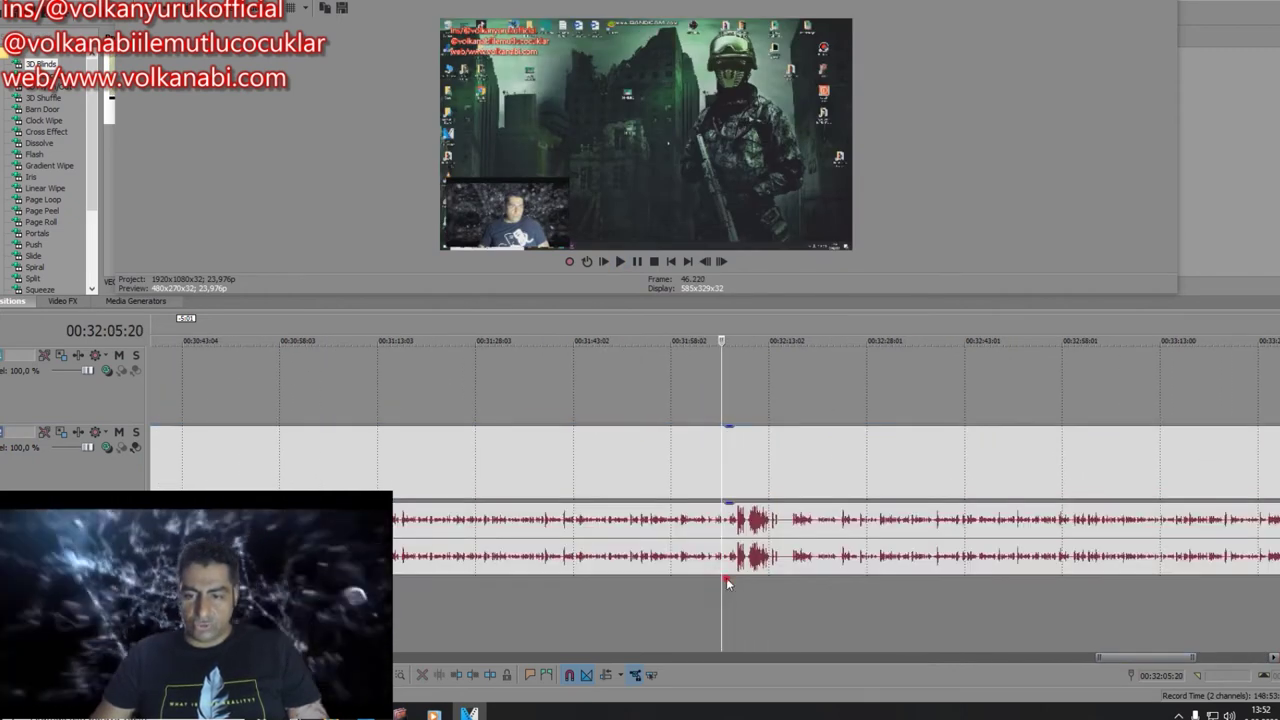
key("space")
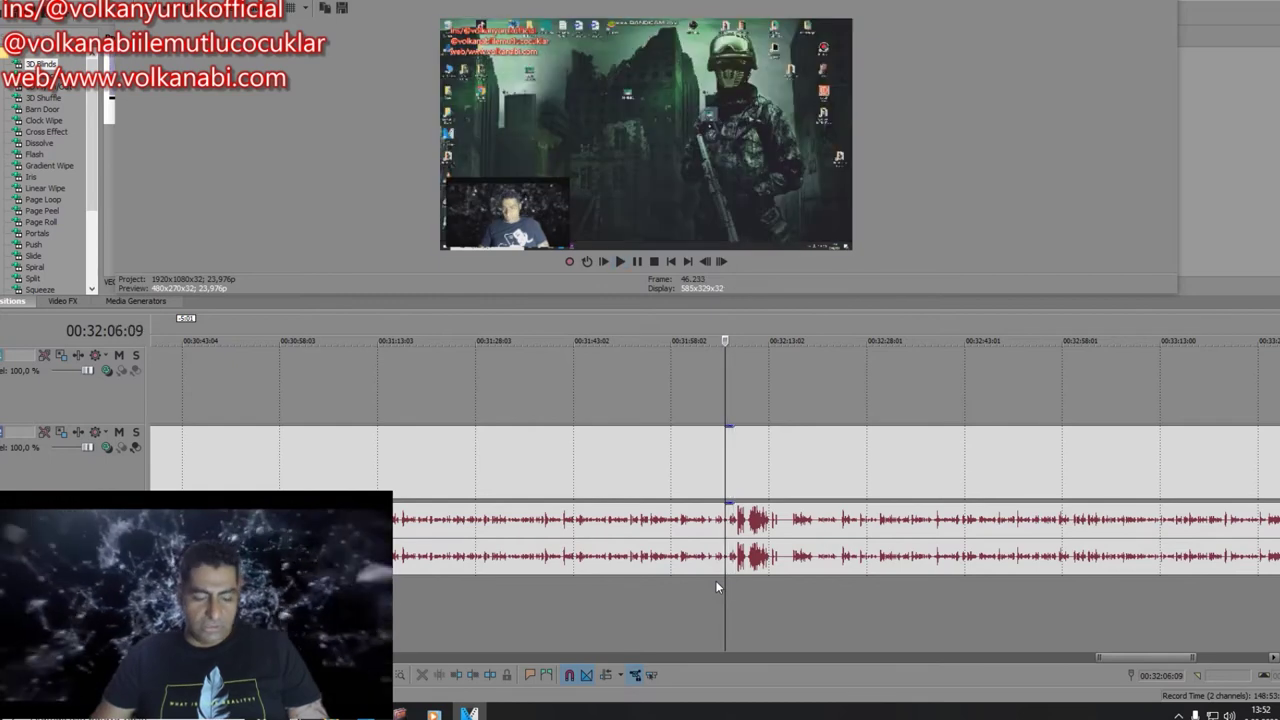
left_click(788, 567)
key("s")
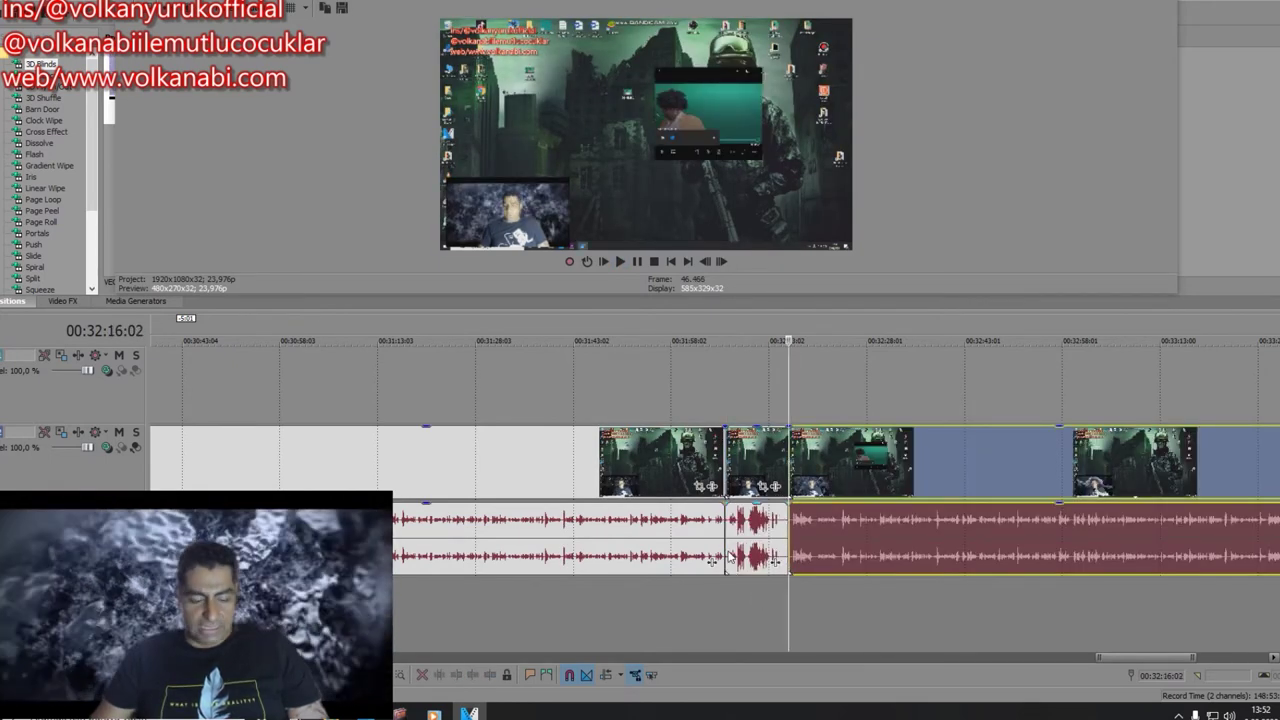
Step: Delete the loud piece between the two splits and move the following clip back to close the gap
left_click(764, 462)
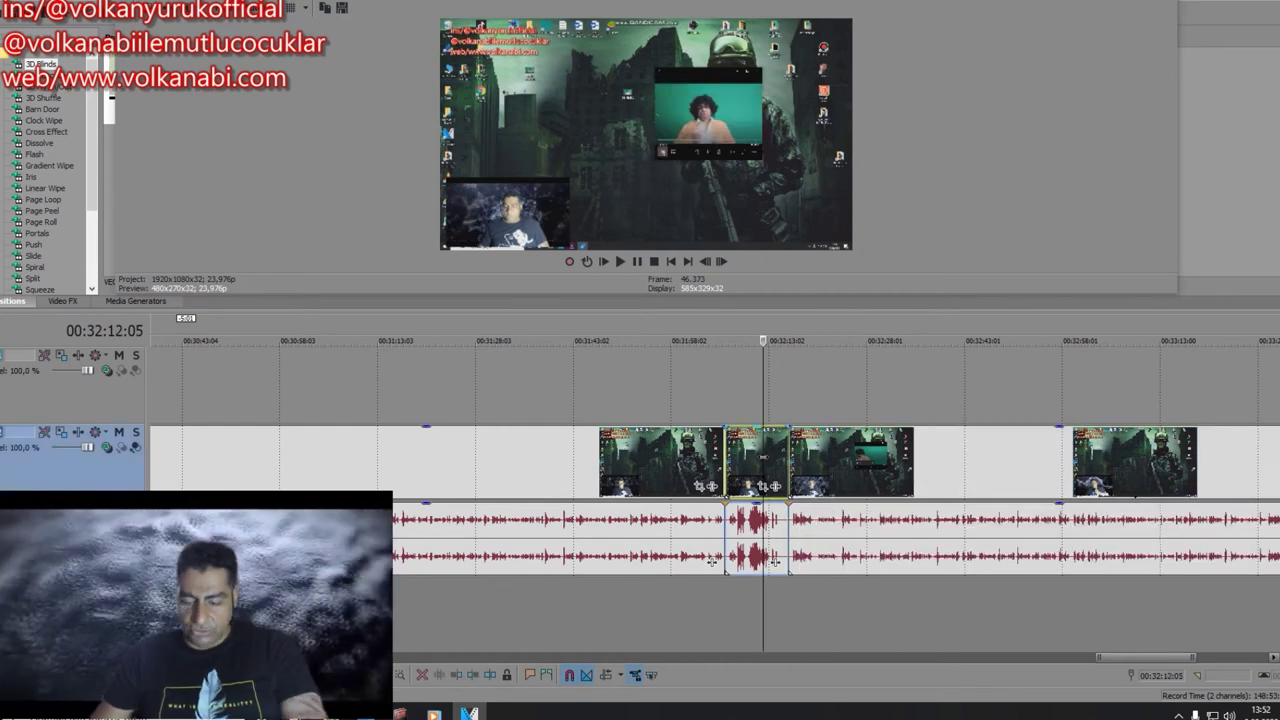
key("Delete")
left_click_drag(790, 462, 725, 462)
Step: Play across the new join near 00:32:06 from before it, from 00:32:04:20 and from just after it to check the cut
left_click(692, 628)
key("space")
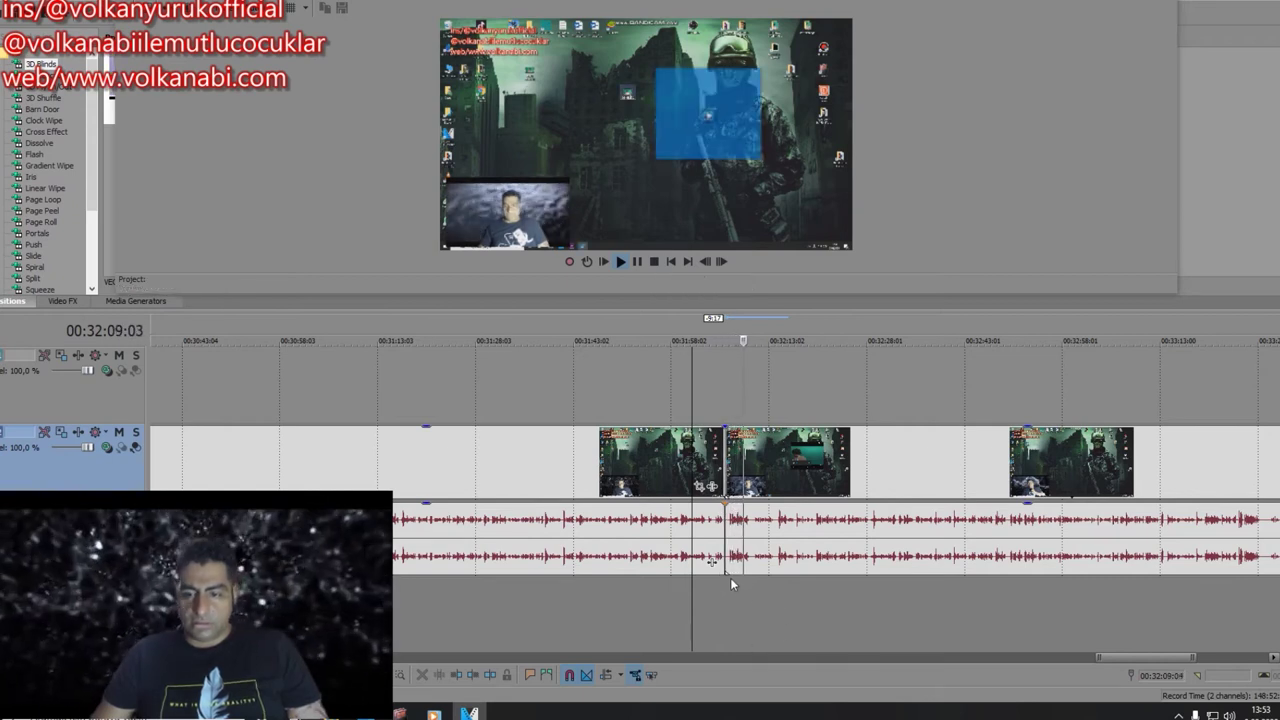
left_click(715, 568)
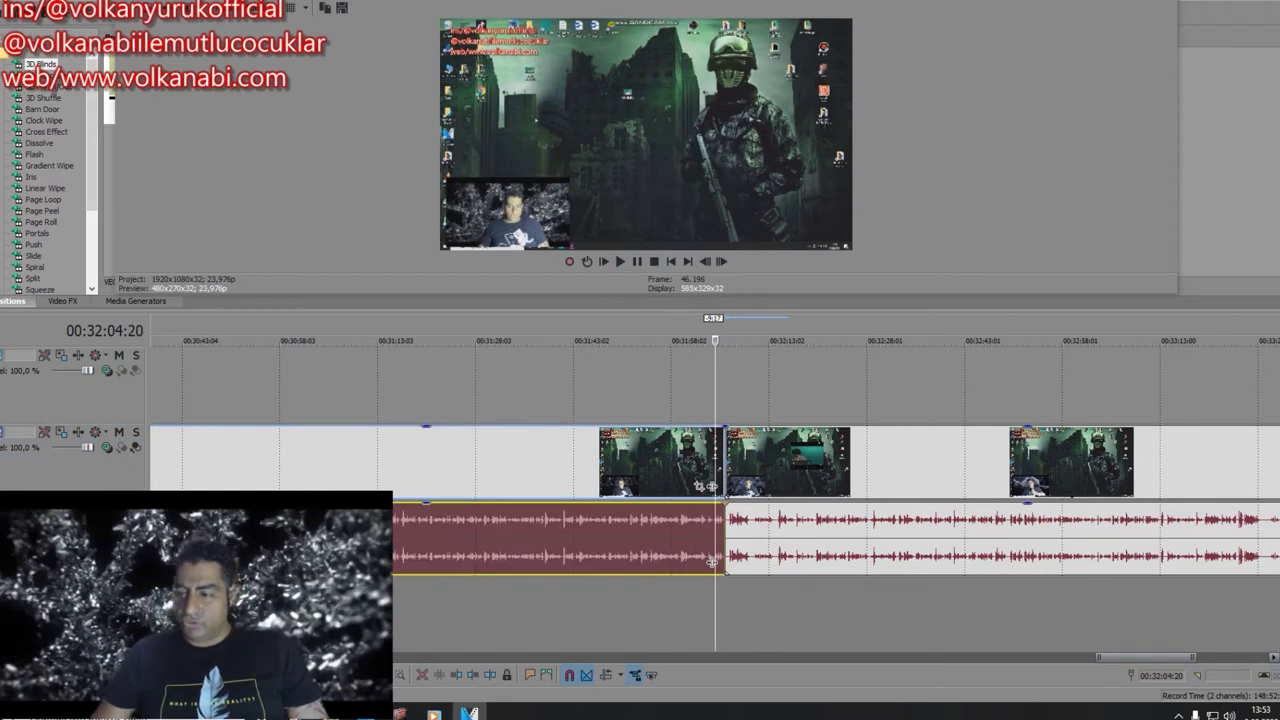
scroll(746, 612, "up", 3)
key("space")
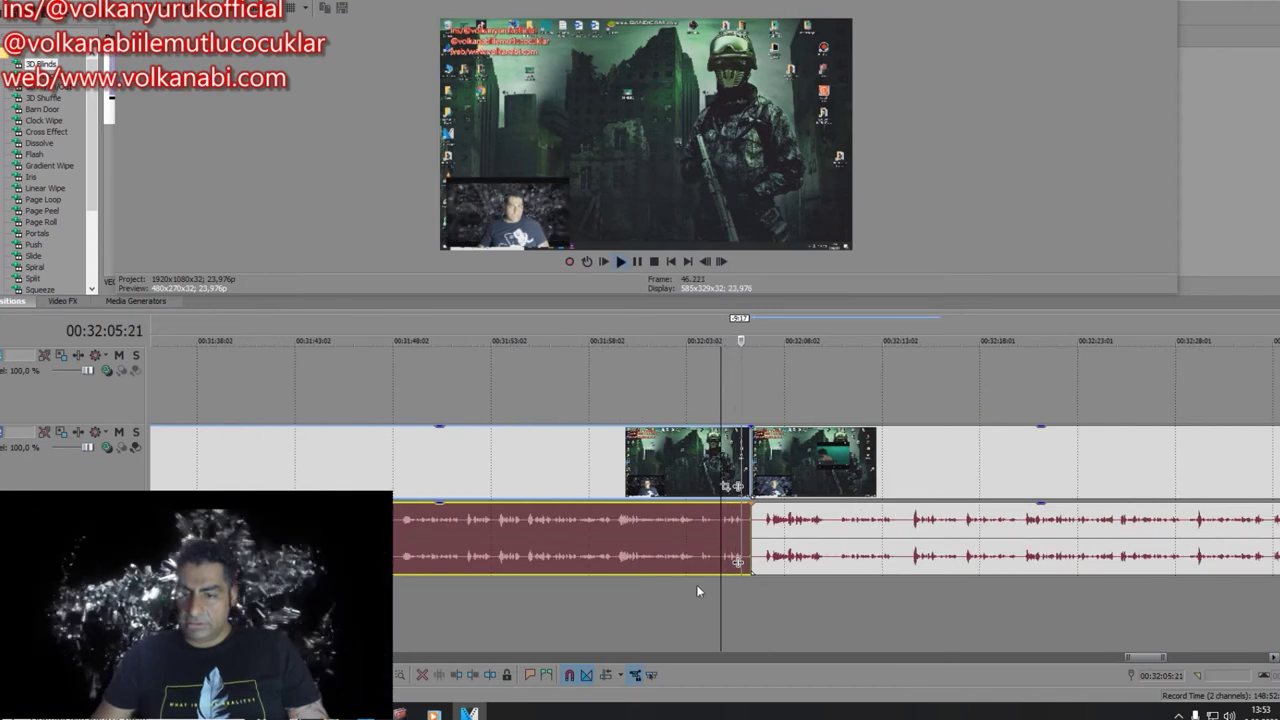
left_click(796, 565)
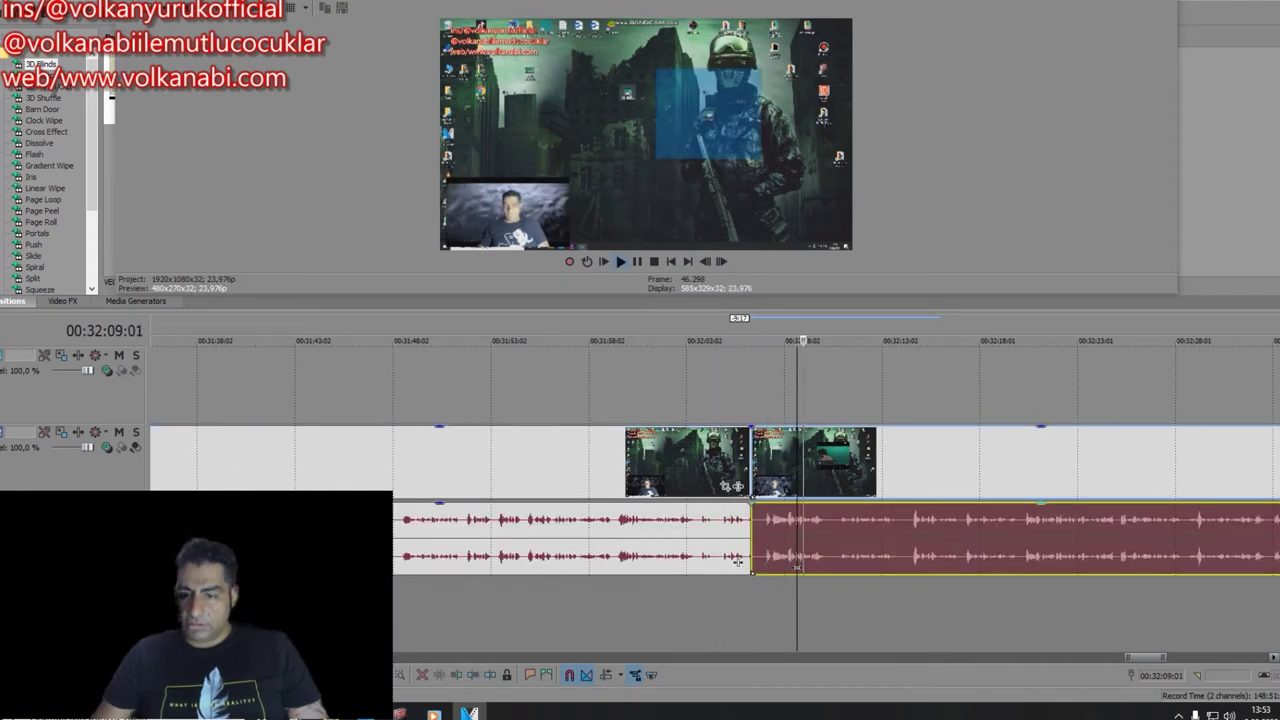
Step: Play around 00:32:08 to find the end of the unwanted section and split the clip at 00:32:08:15
left_click(791, 569)
left_click(784, 568)
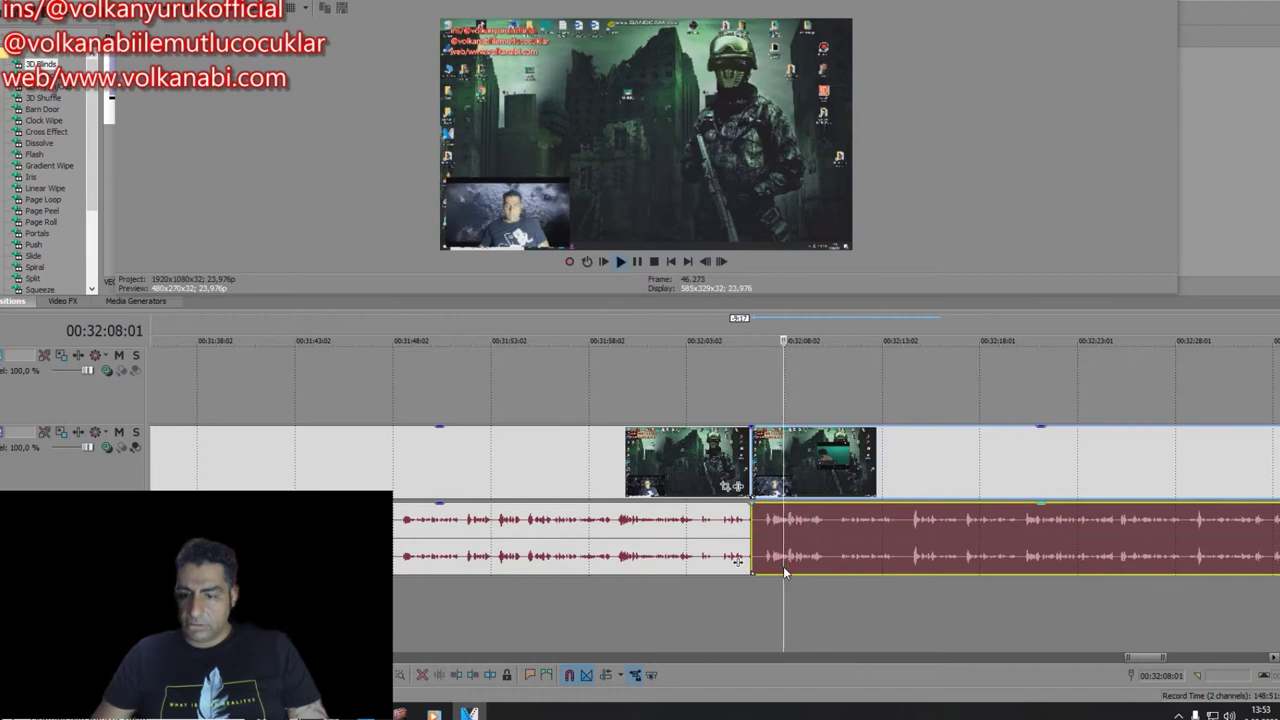
left_click(795, 576)
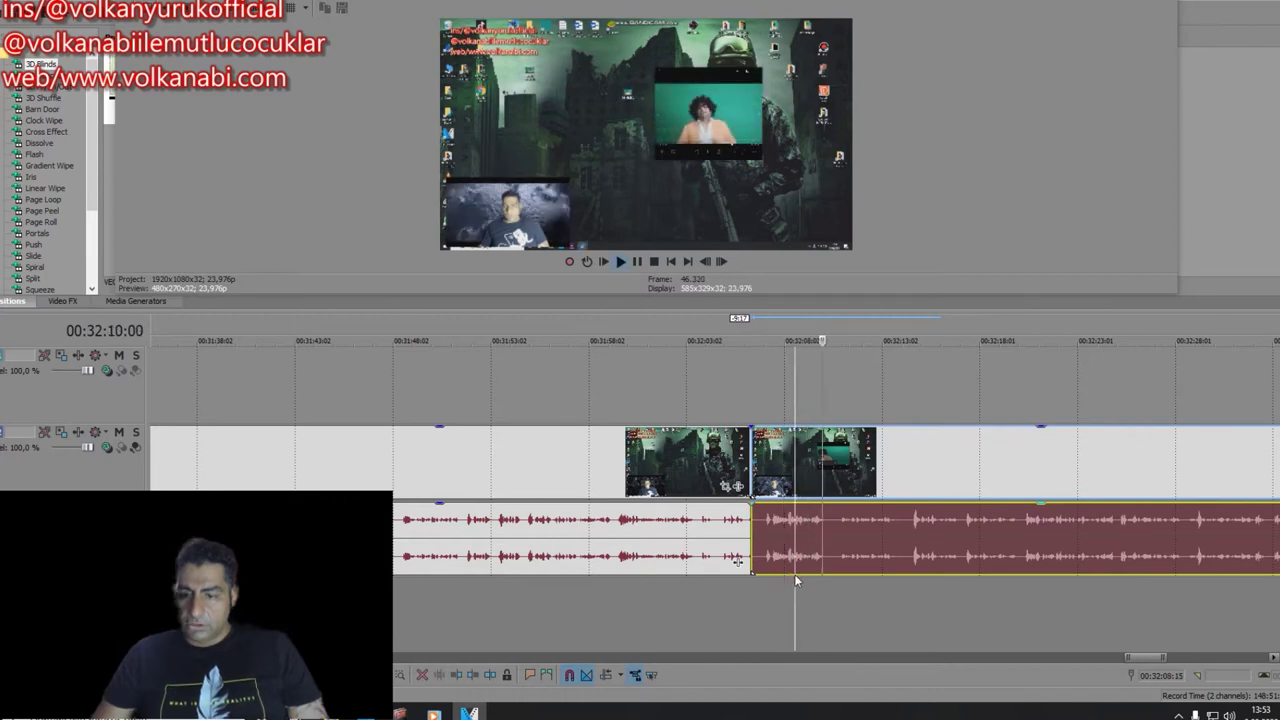
left_click(794, 574)
left_click(794, 574)
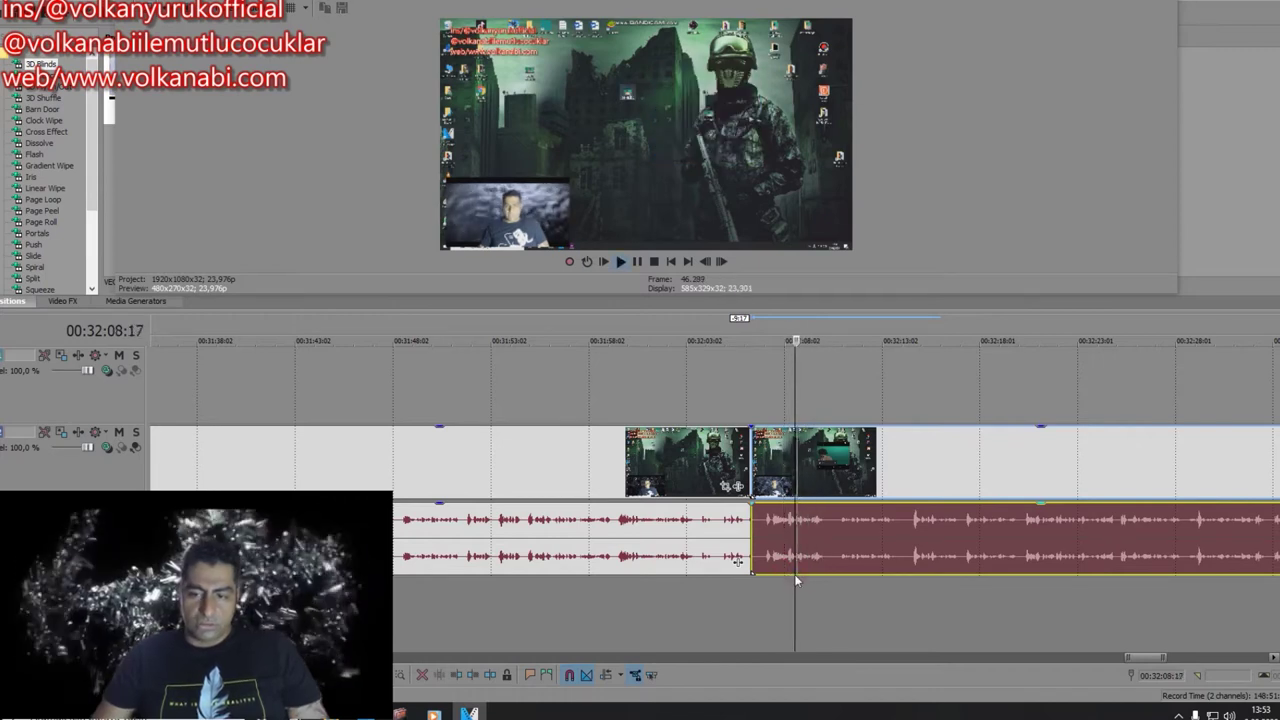
key("space")
key("s")
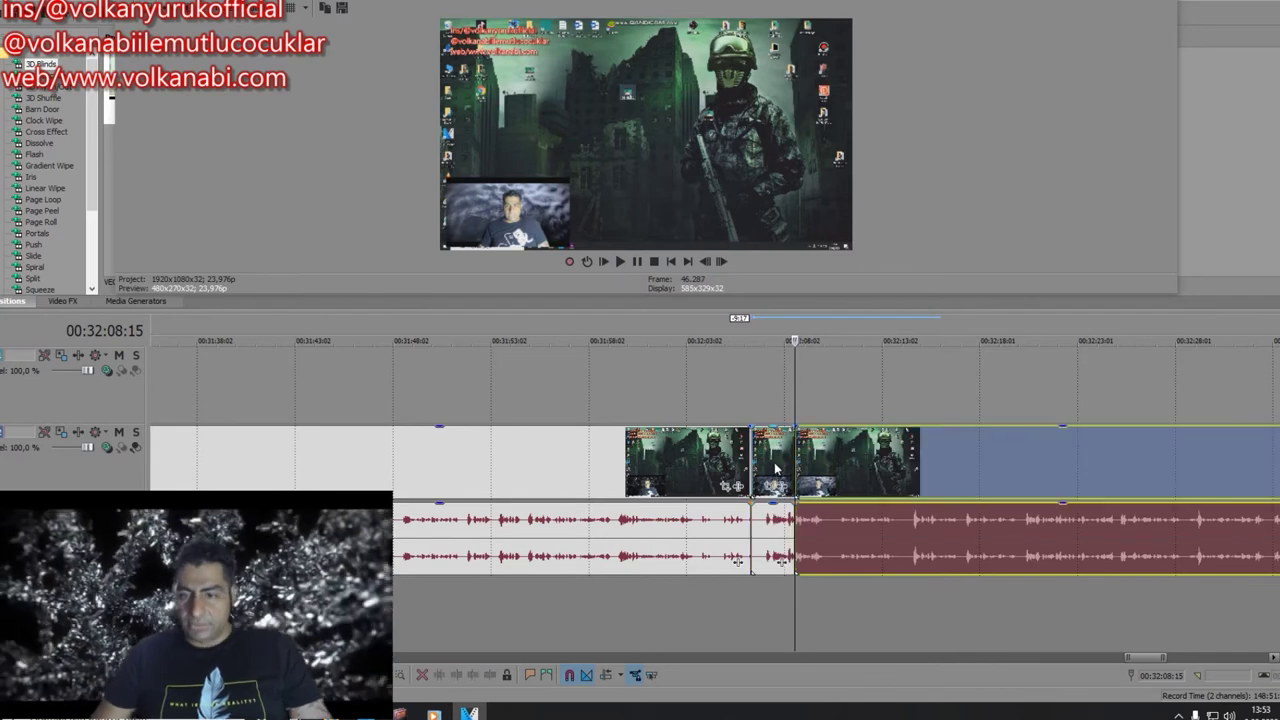
Step: Delete the short piece between the earlier join and the new split, and move the following clip back to close the gap
left_click(775, 470)
key("Delete")
left_click_drag(820, 476, 777, 510)
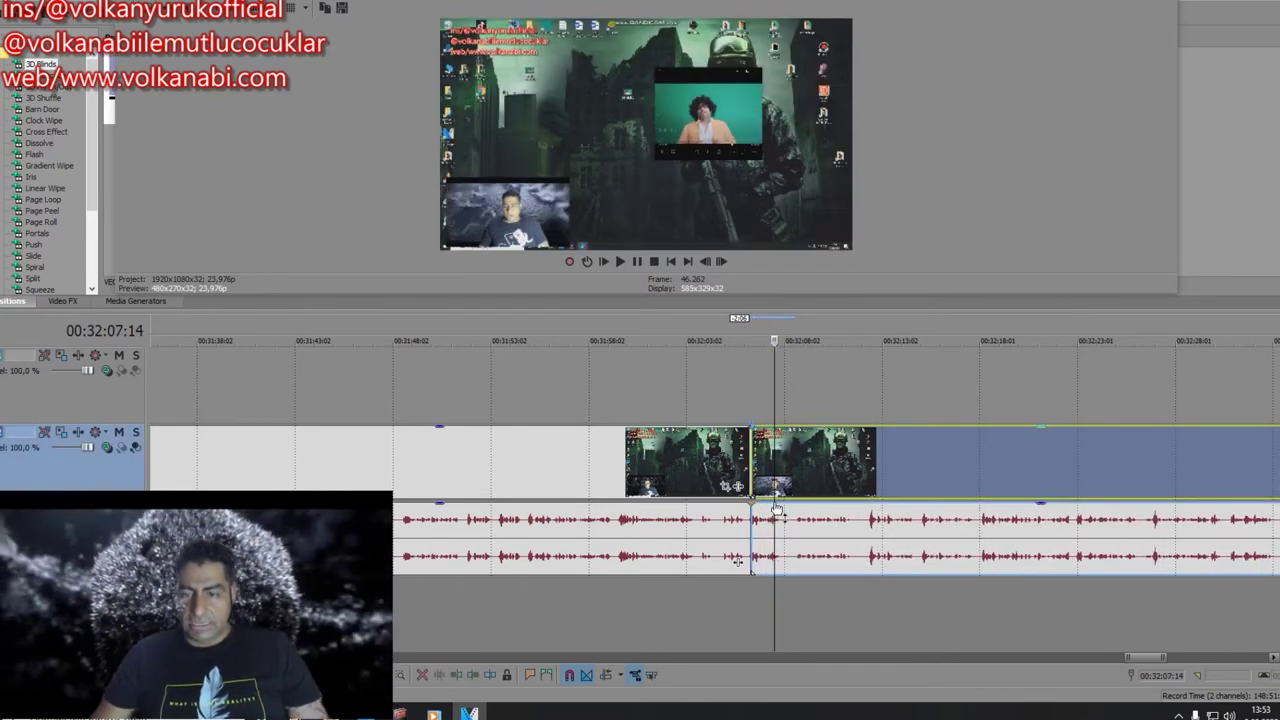
Step: Play the new join from just before it, near 00:32:05:03, to check the cut
left_click(727, 601)
key("space")
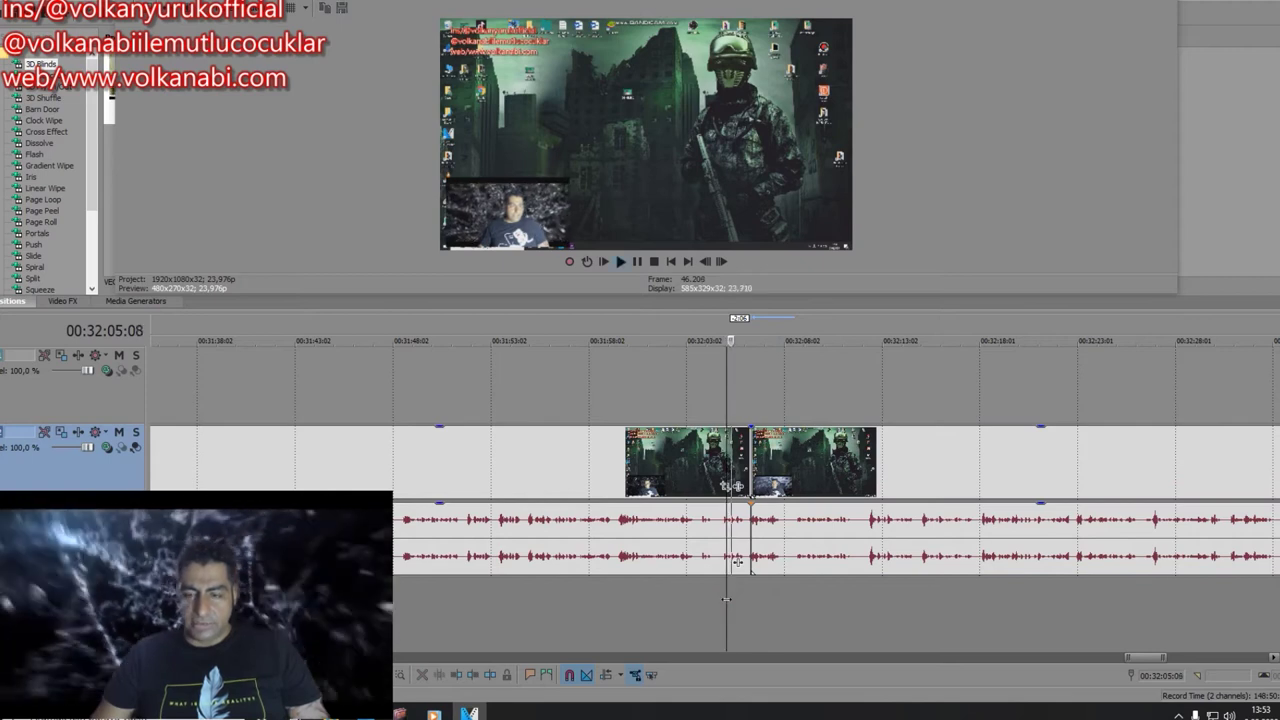
key("space")
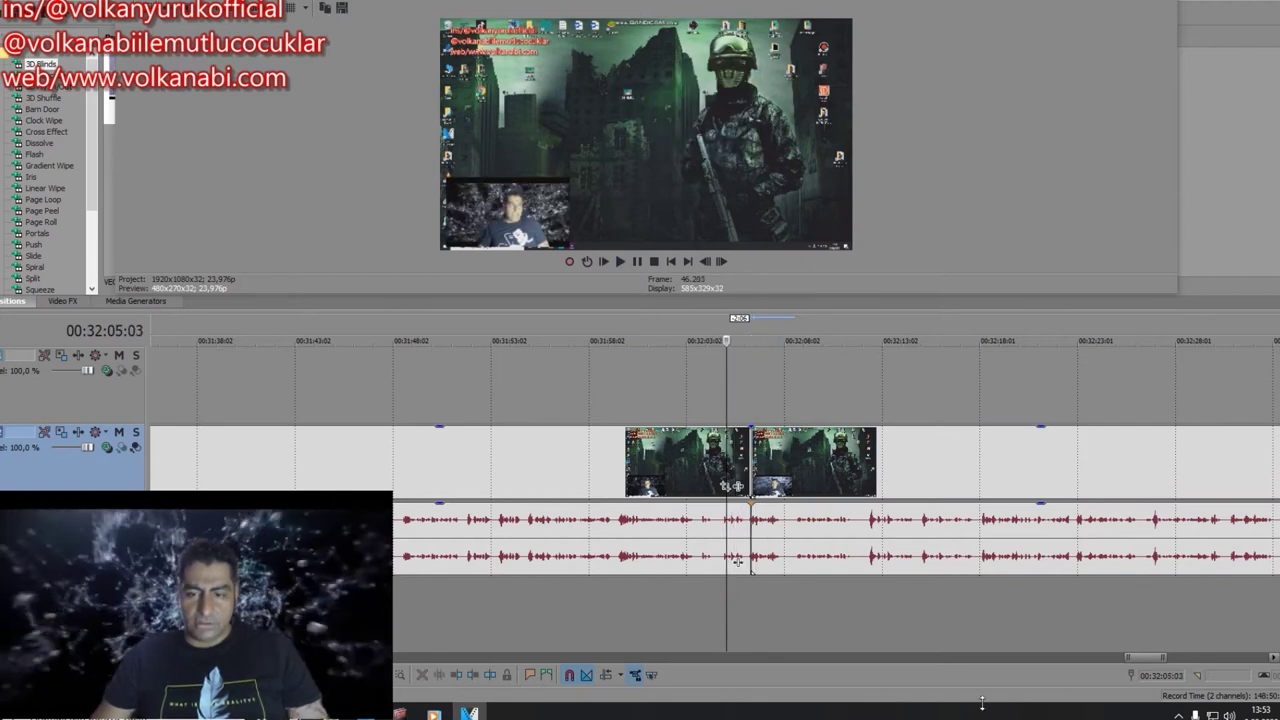
Step: Move the following clip away from the join and split the preceding clip just before its end at 00:32:06:06
scroll(1185, 632, "up", 5)
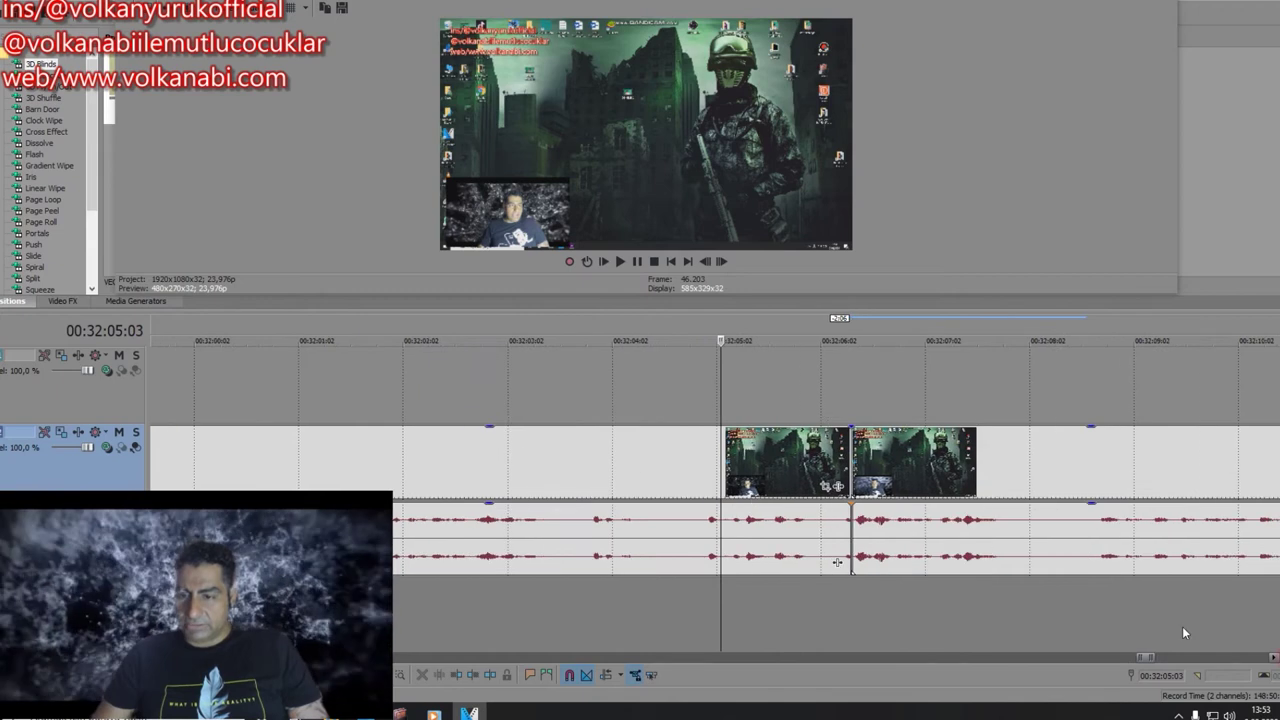
left_click(836, 540)
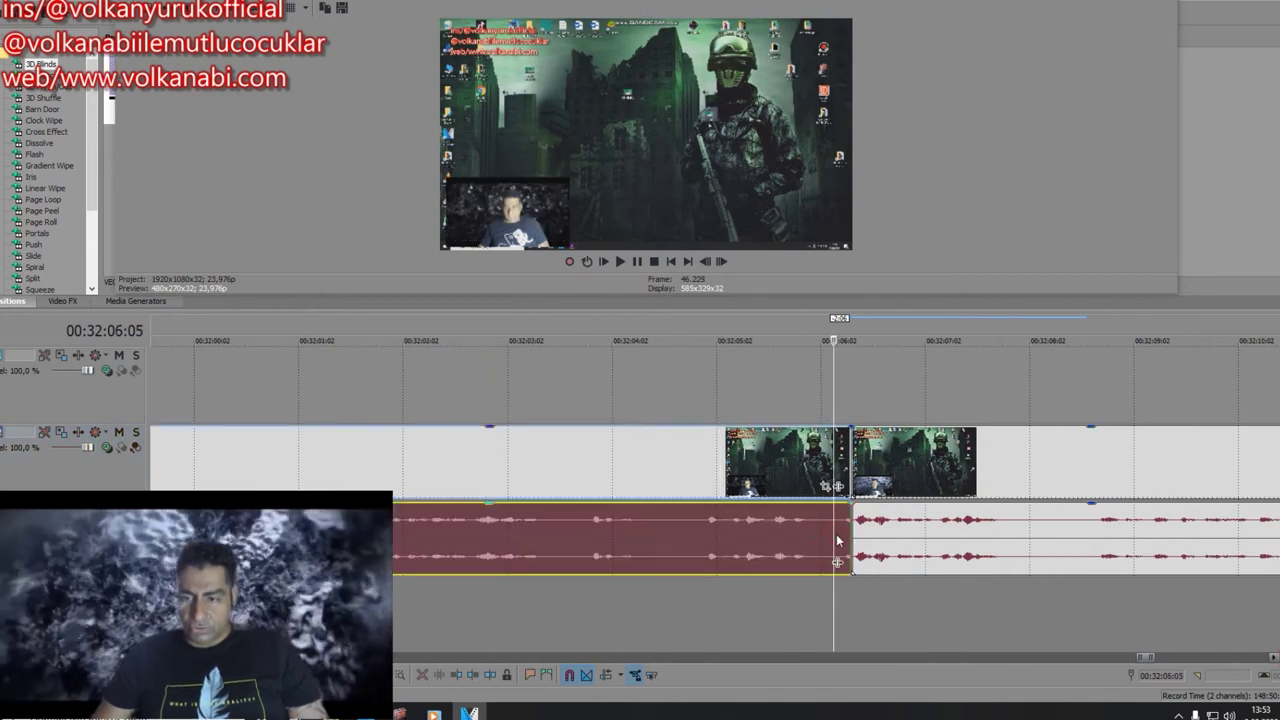
left_click_drag(874, 495, 940, 495)
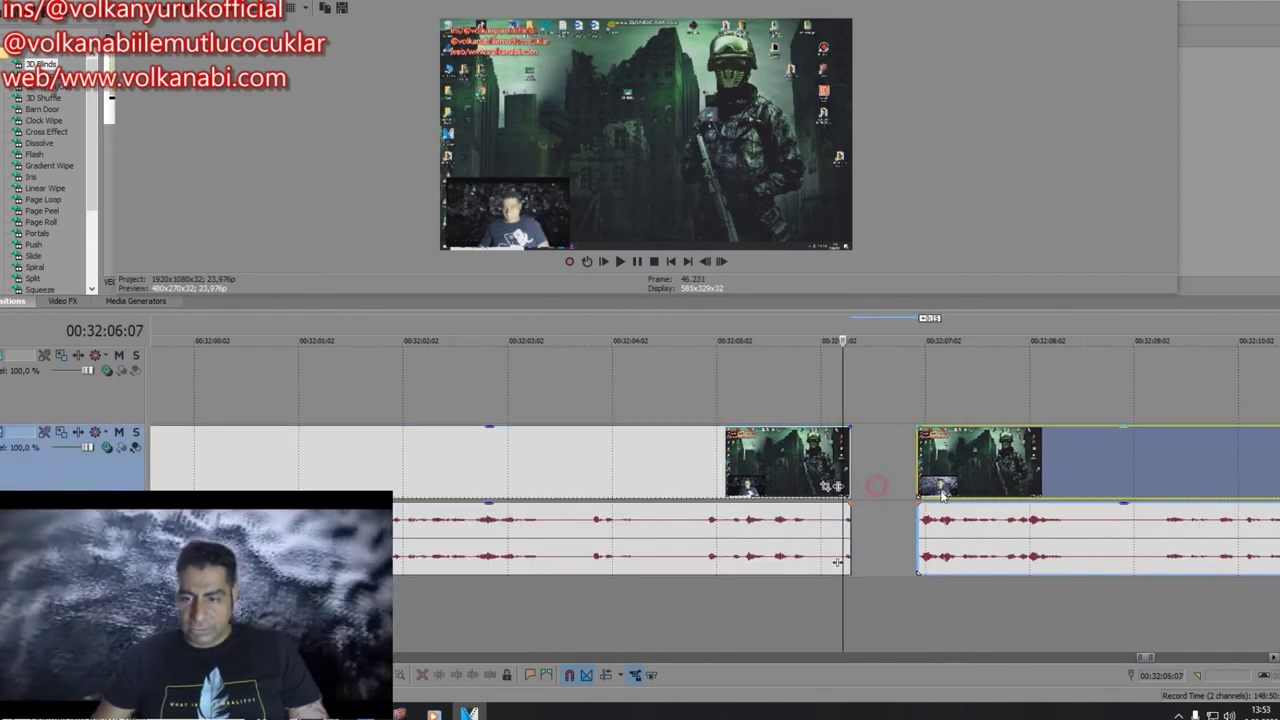
left_click(839, 535)
key("s")
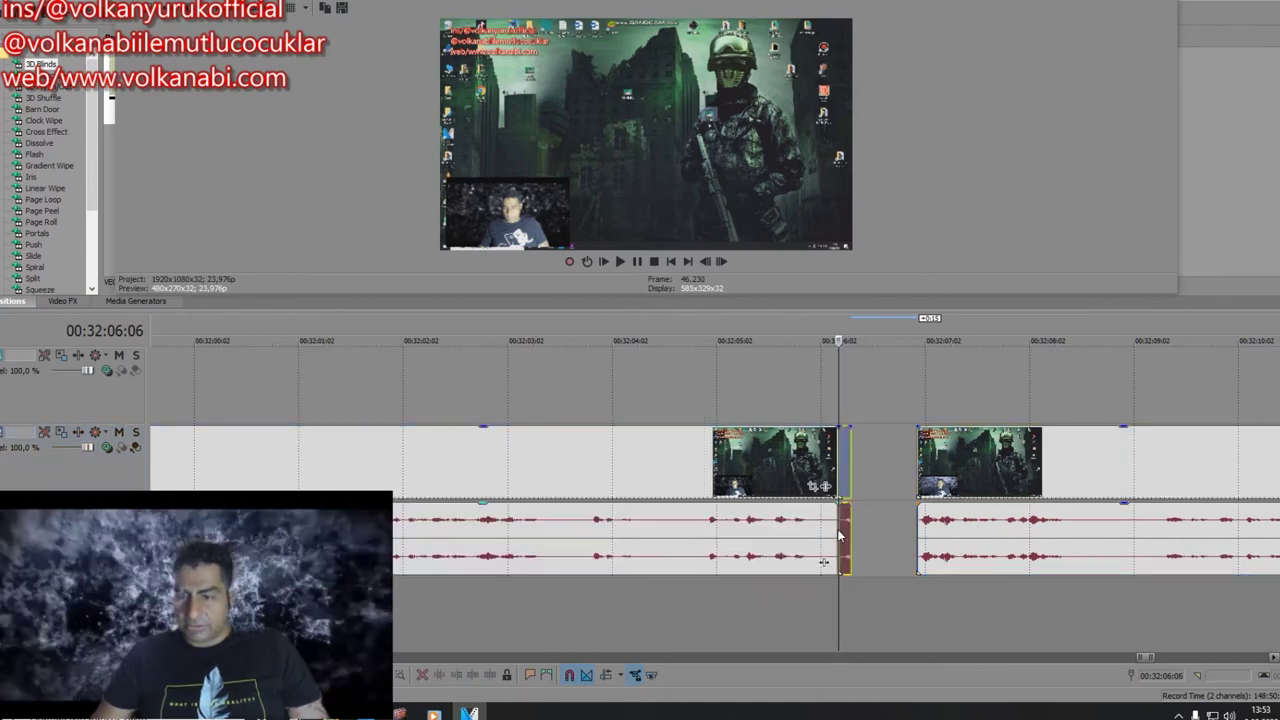
Step: Delete the sliver after the 00:32:06:06 split and move the following clip back against the preceding one
left_click(848, 536)
left_click_drag(966, 478, 888, 488)
Step: Play across the tightened join from 00:32:05:06 to check that the transition sounds continuous
left_click(735, 593)
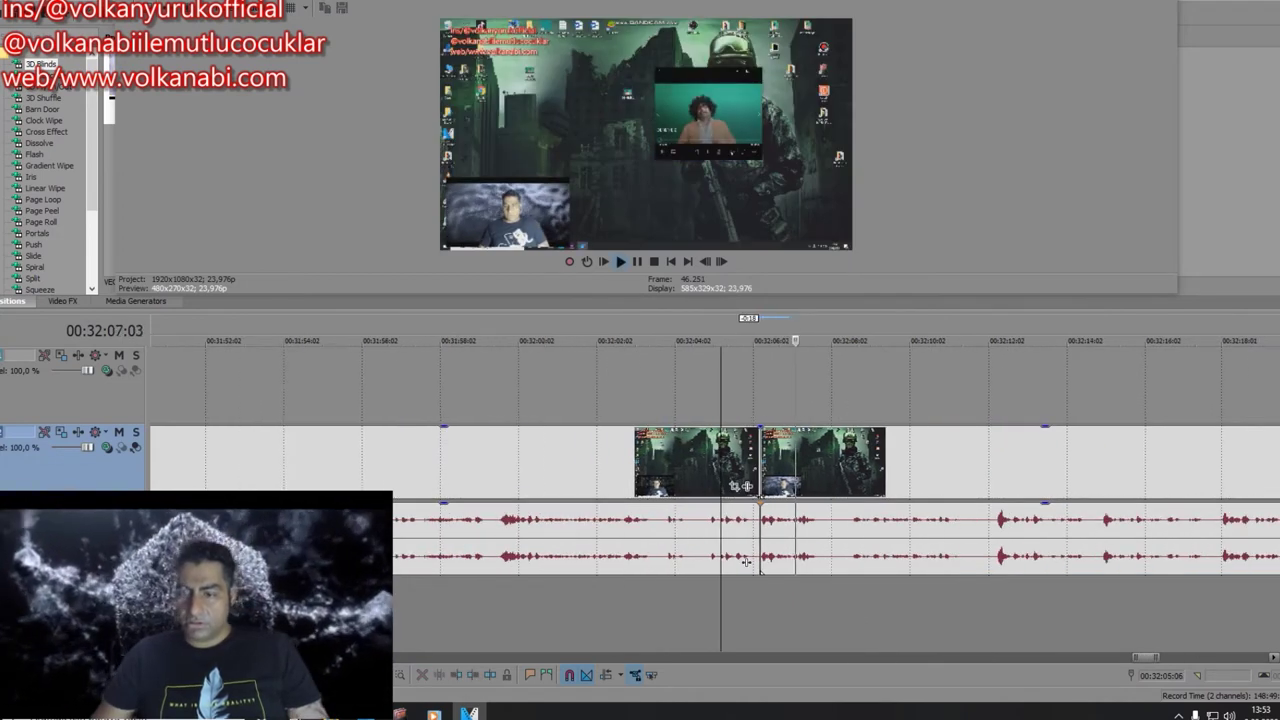
key("space")
key("space")
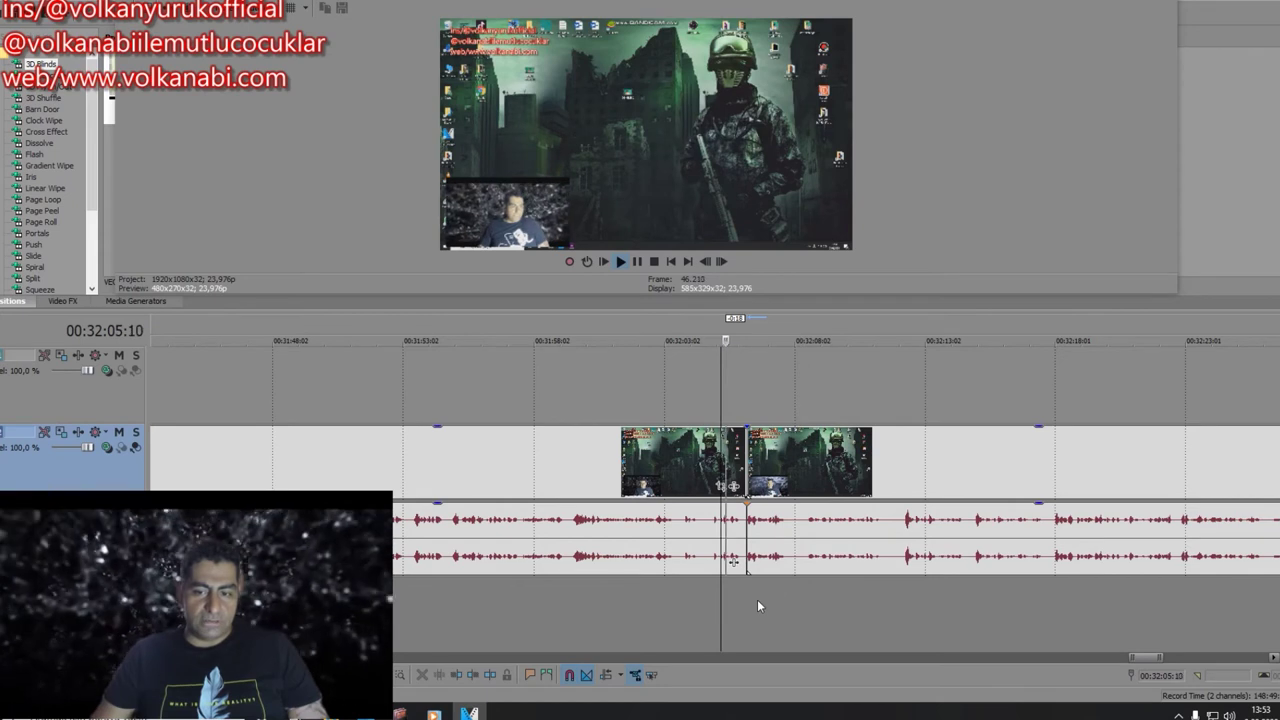
key("space")
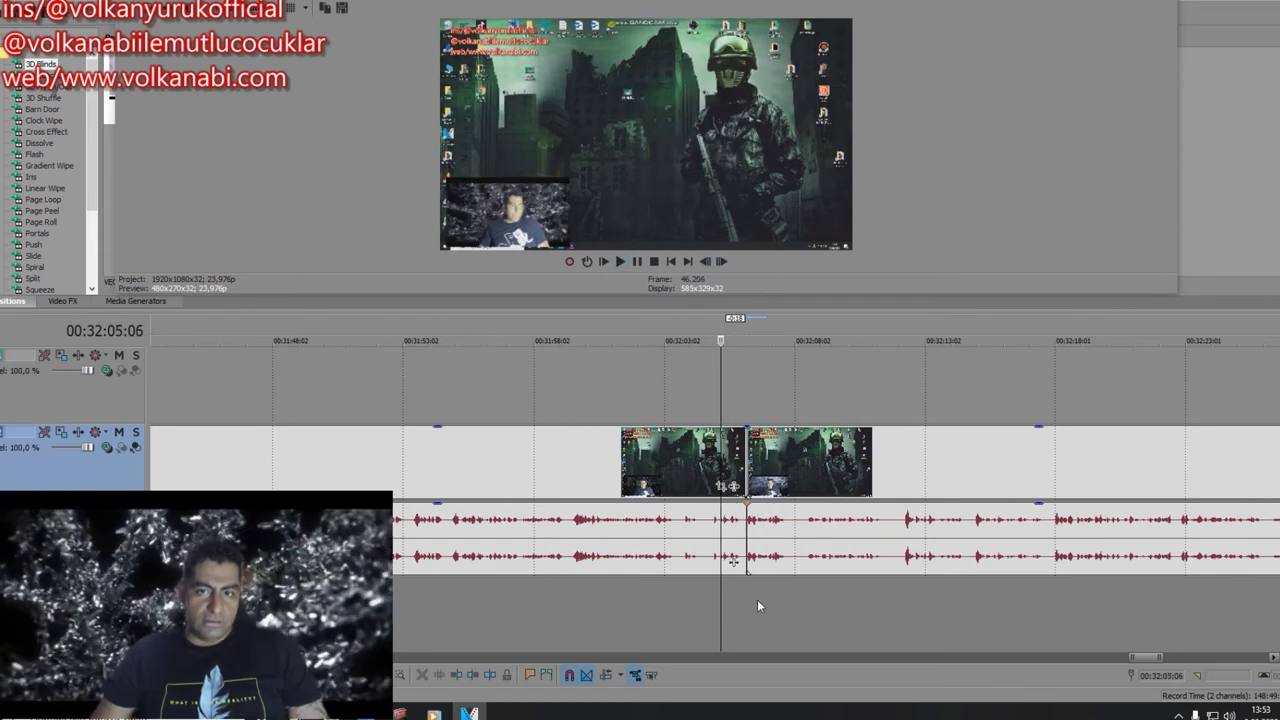
key("space")
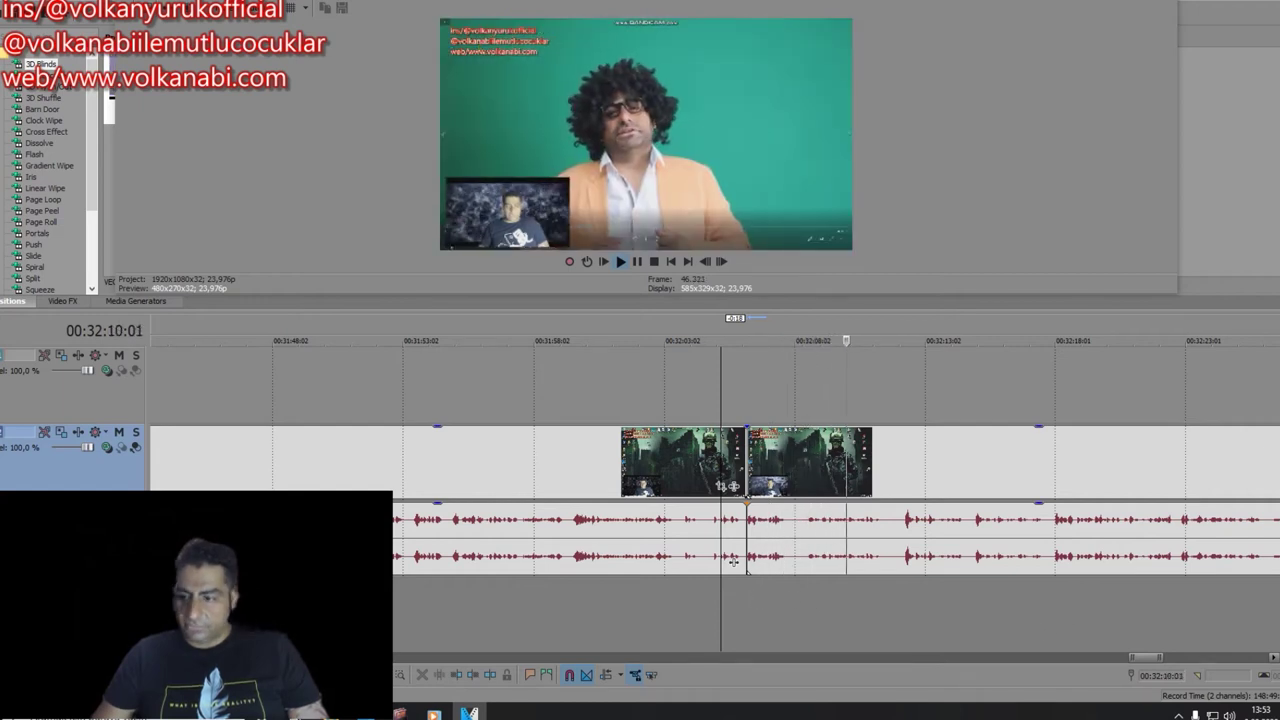
Step: Check the section after the join by sampling it at 00:32:18:03 and playing from 00:32:12:03
scroll(1045, 645, "down", 2)
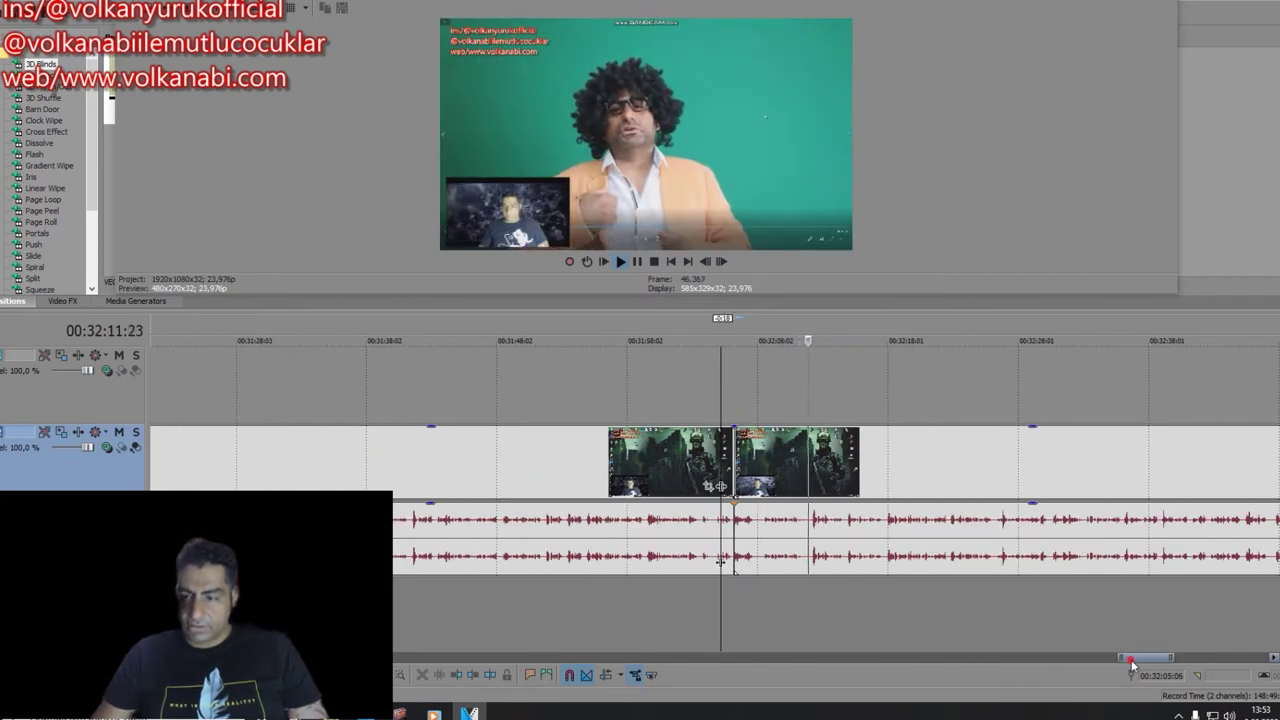
left_click_drag(1132, 658, 1143, 658)
left_click(599, 588)
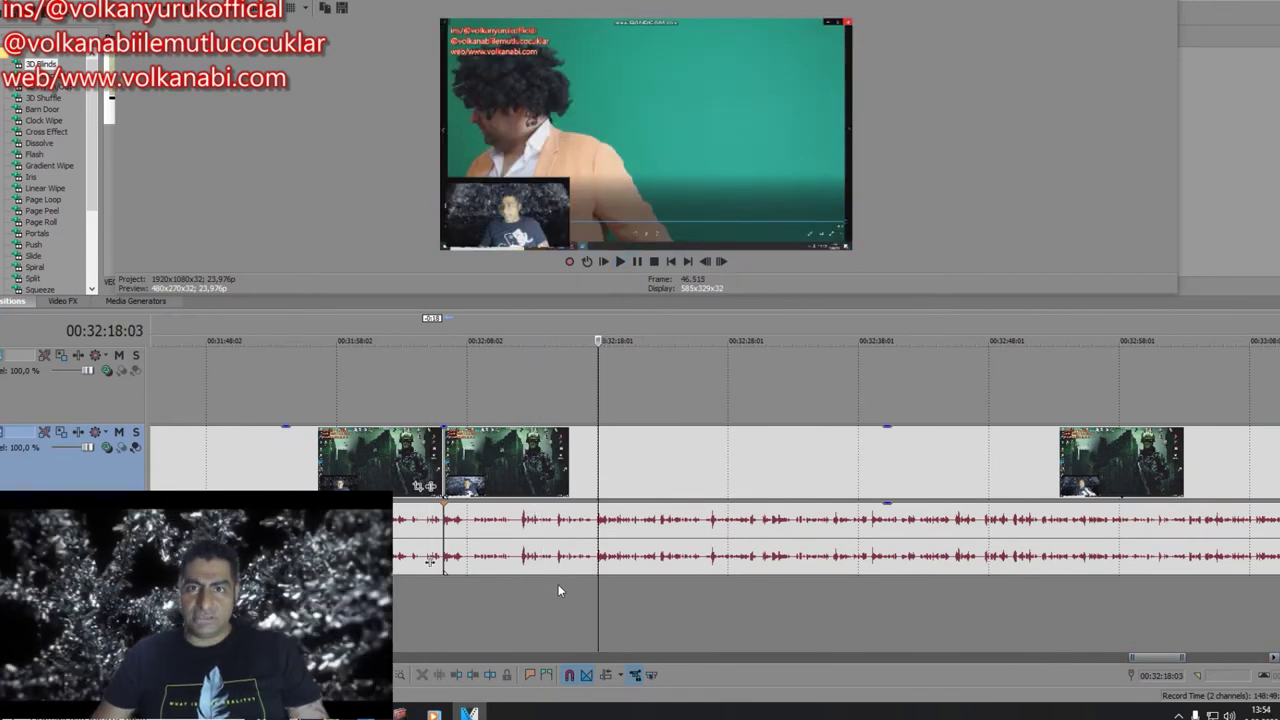
key("space")
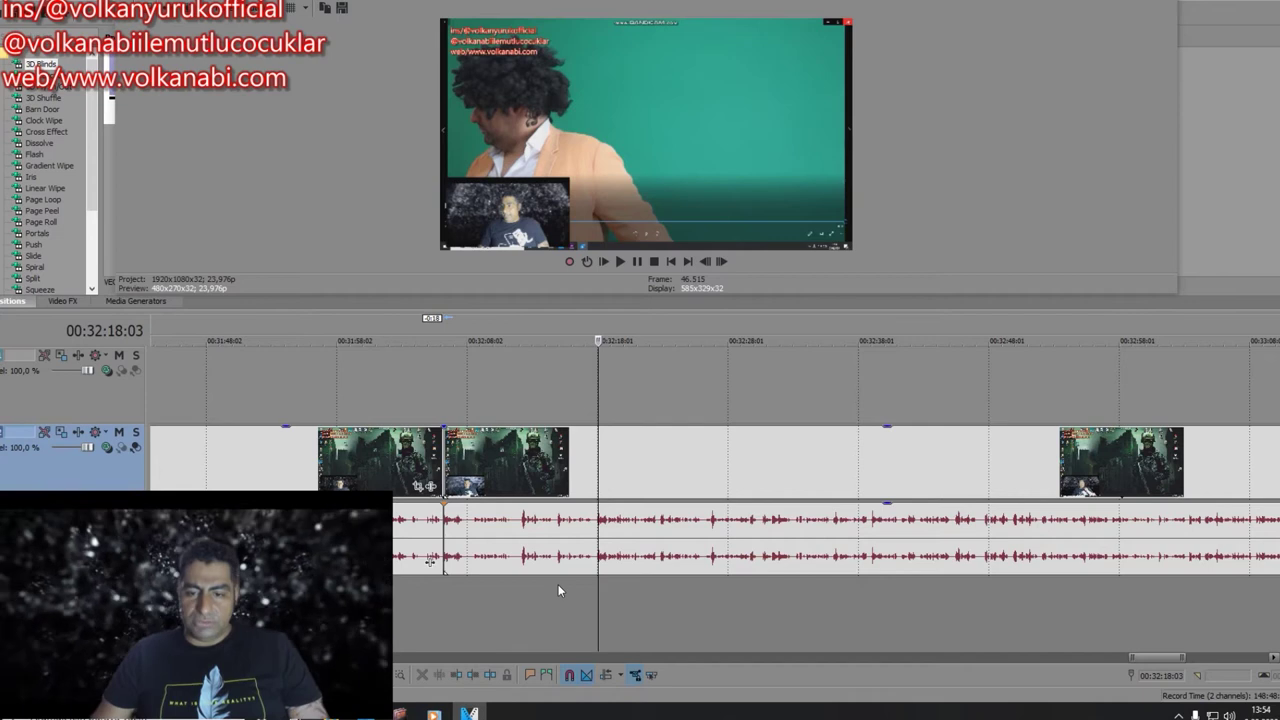
key("space")
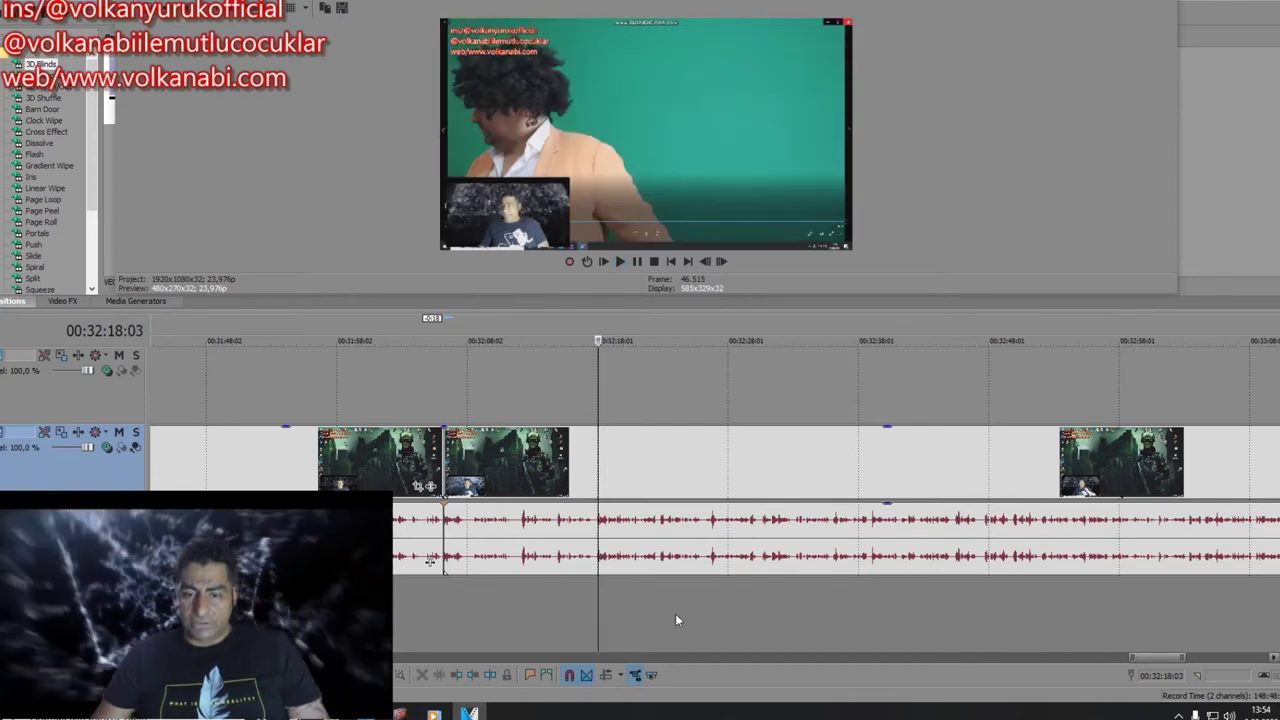
key("space")
key("space")
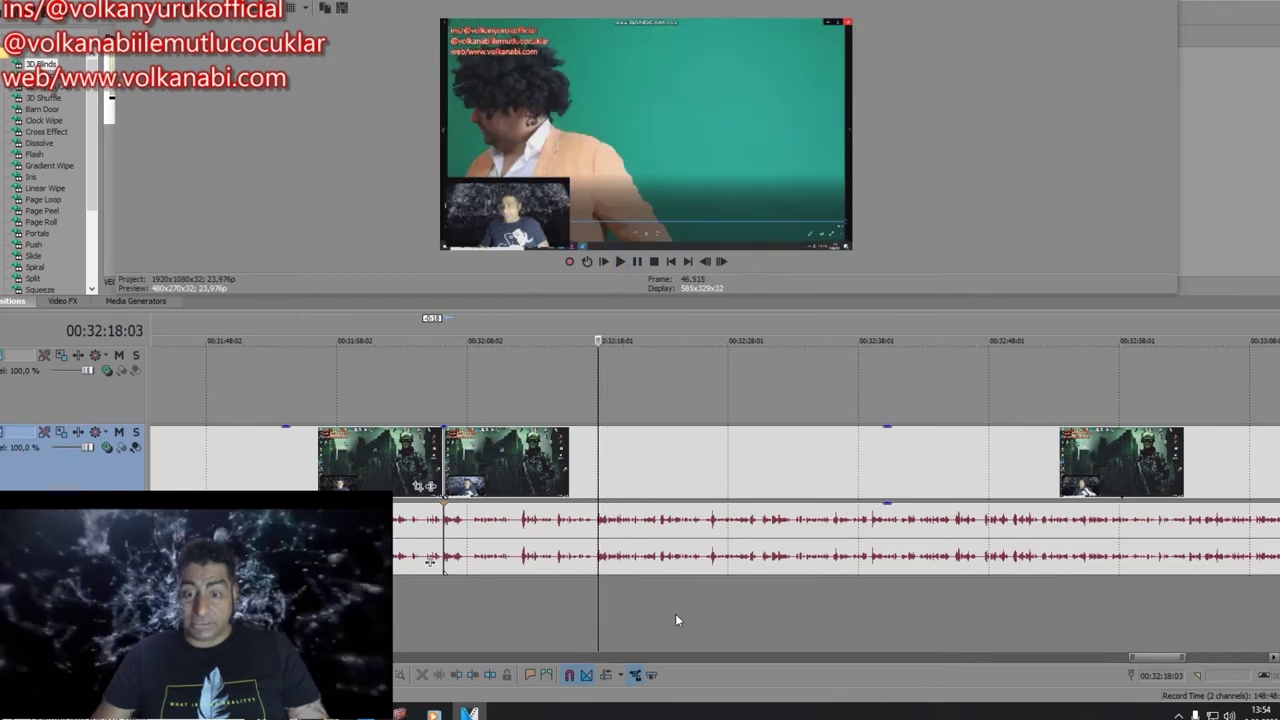
left_click(520, 597)
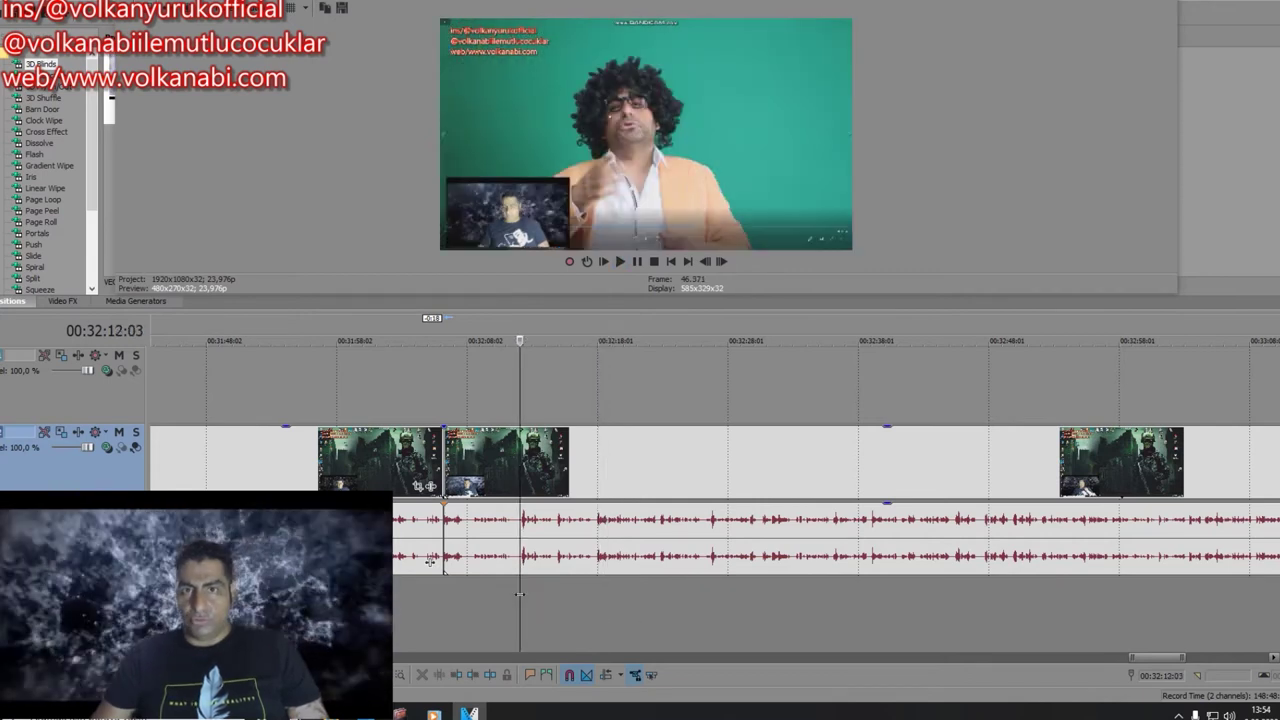
key("space")
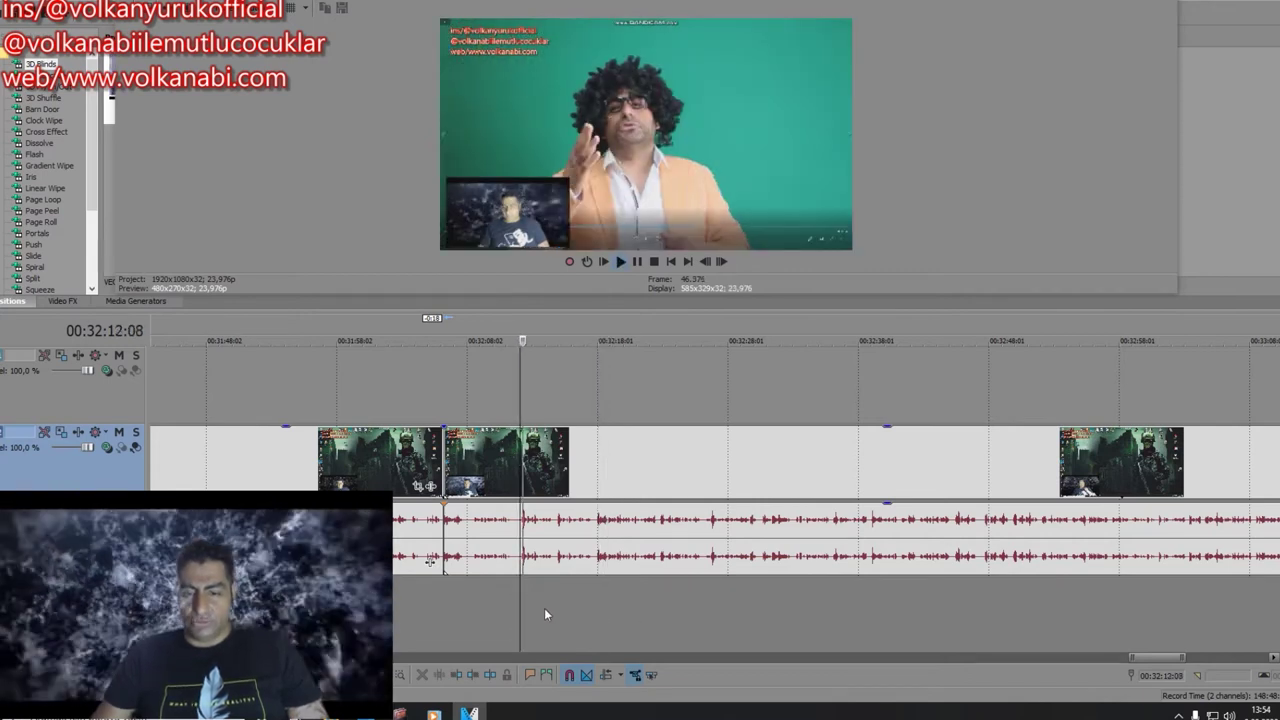
Step: Sample the recording further on, including 00:32:24:15, 00:32:26:19 and 00:32:31:03, looking for sections to cut
left_click(610, 594)
left_click(683, 601)
key("space")
key("space")
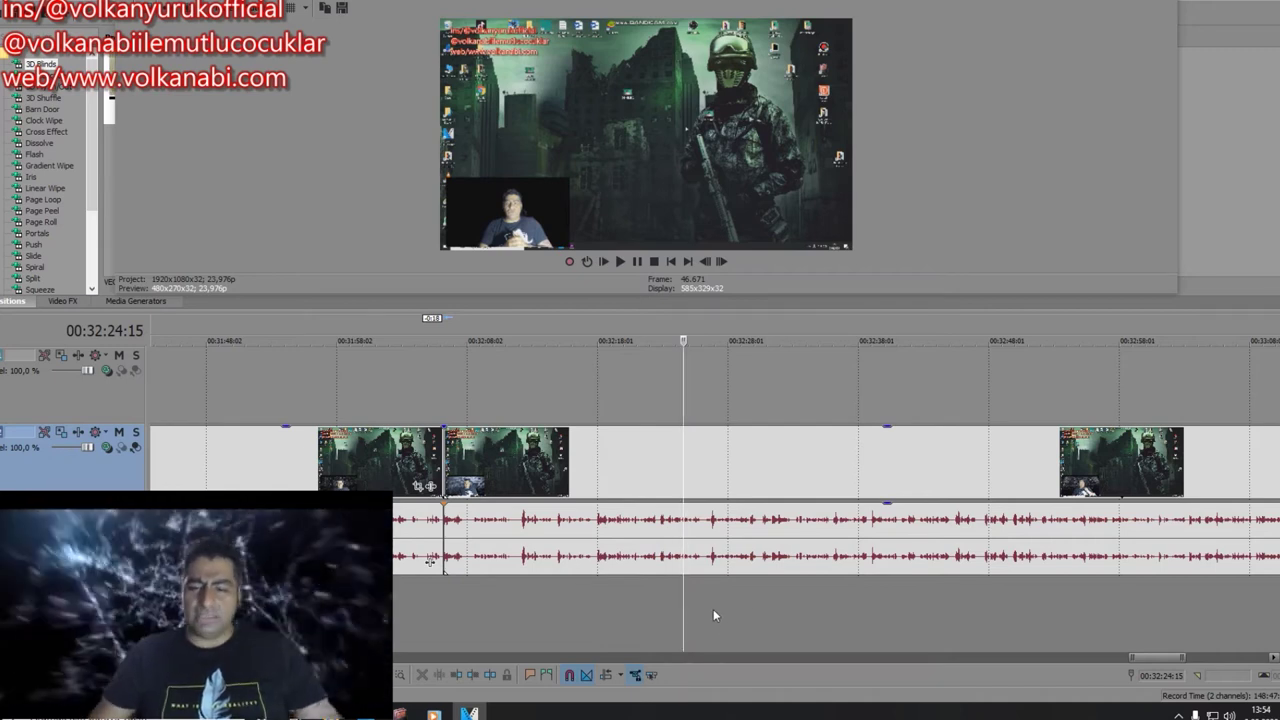
left_click(713, 610)
left_click(634, 597)
left_click(712, 591)
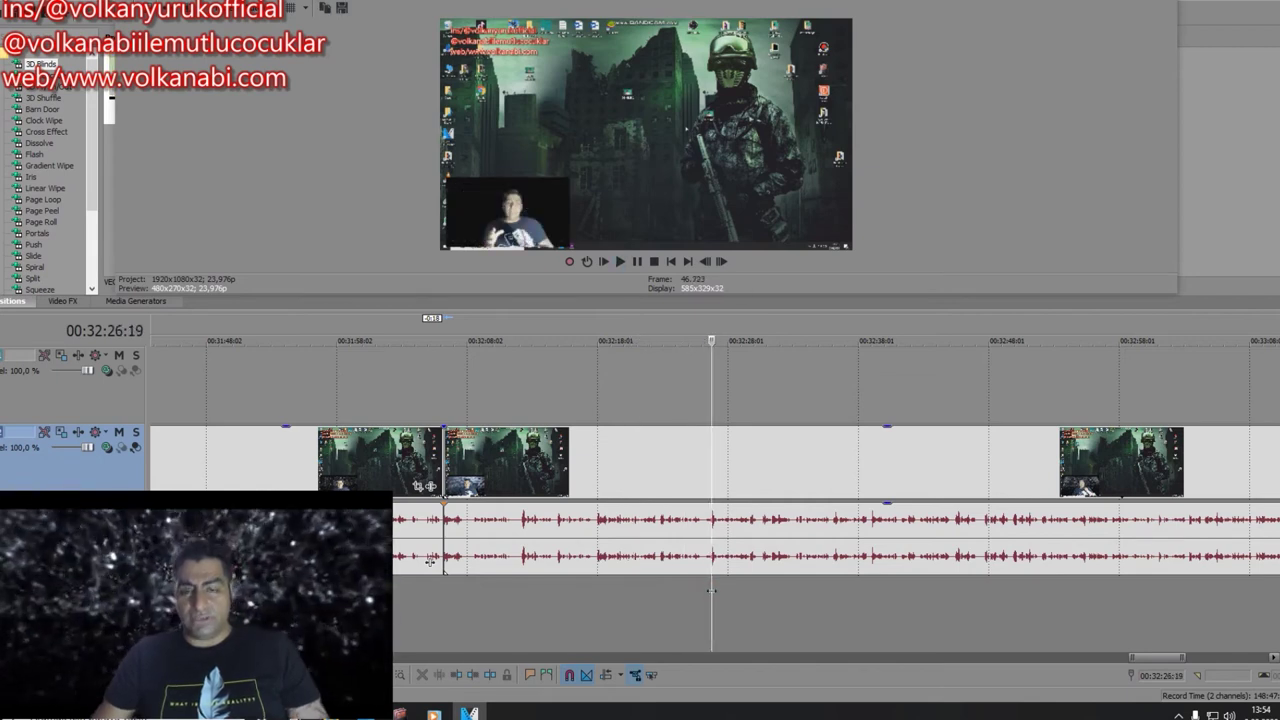
left_click(768, 596)
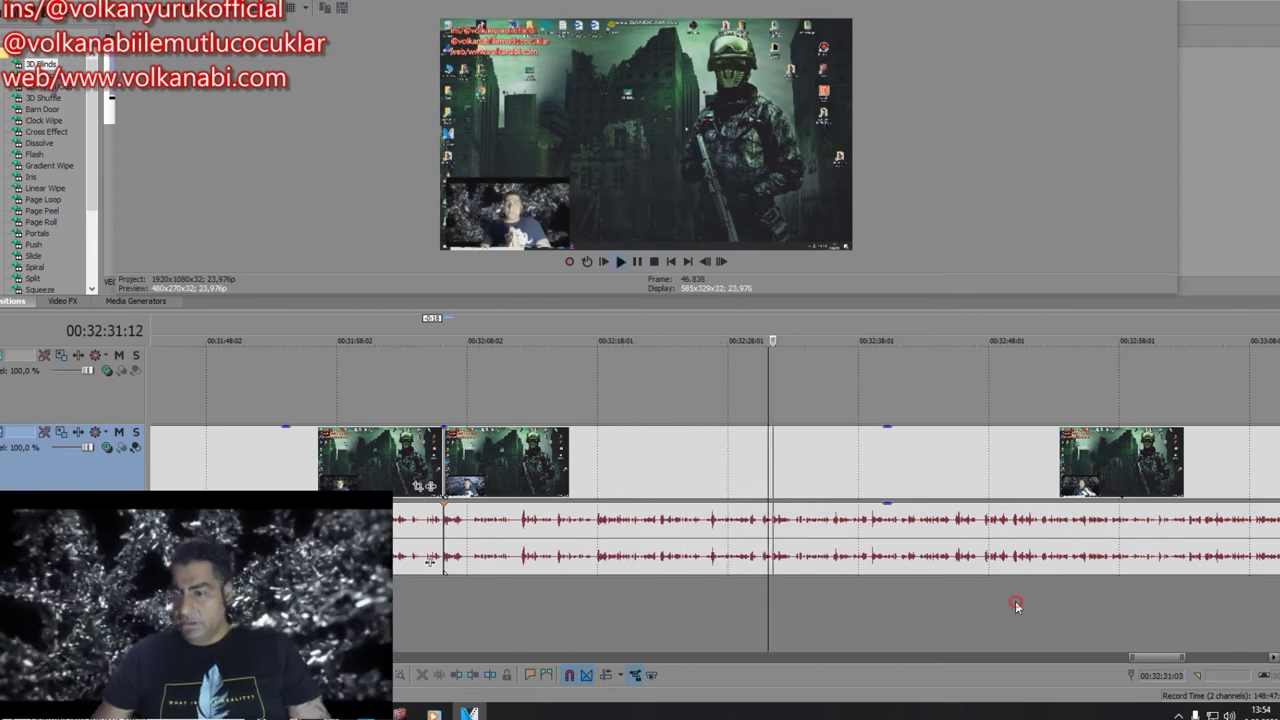
Step: Sample playback toward the end of the recording, including 00:33:30:10 and a point near 00:33:07, to review the audio
left_click(1014, 600)
mouse_move(1163, 658)
left_mouse_down()
mouse_move(1214, 664)
mouse_move(1187, 662)
left_mouse_up()
left_click(783, 588)
left_click(782, 585)
left_click(866, 594)
left_click(924, 574)
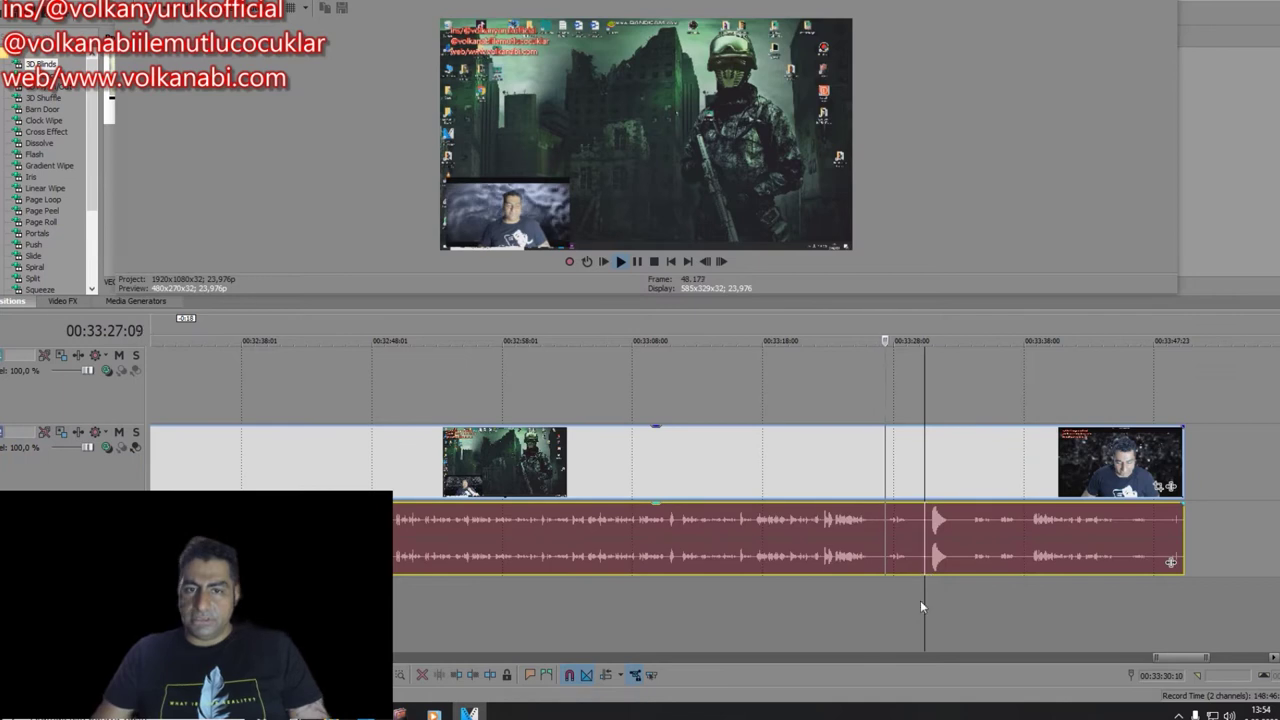
left_click(619, 576)
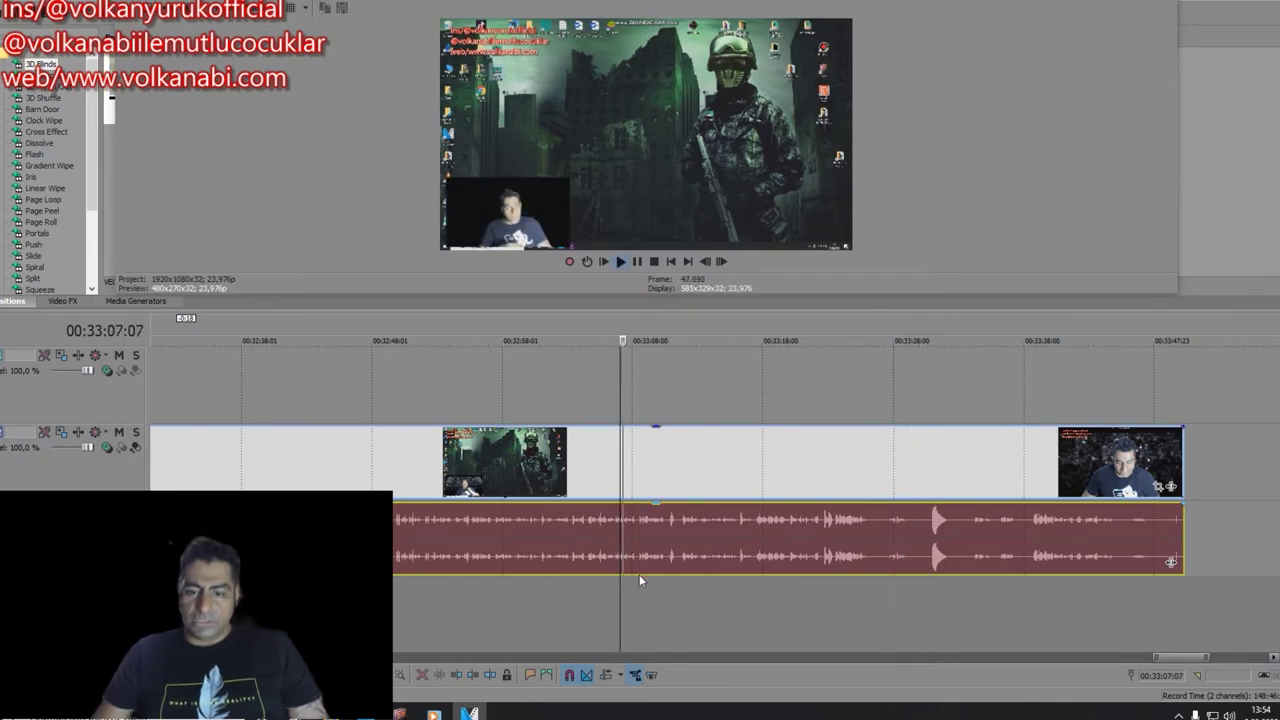
Step: Find where the last audio passage begins near the recording's end and split the clip at 00:33:38:13
left_click(1018, 578)
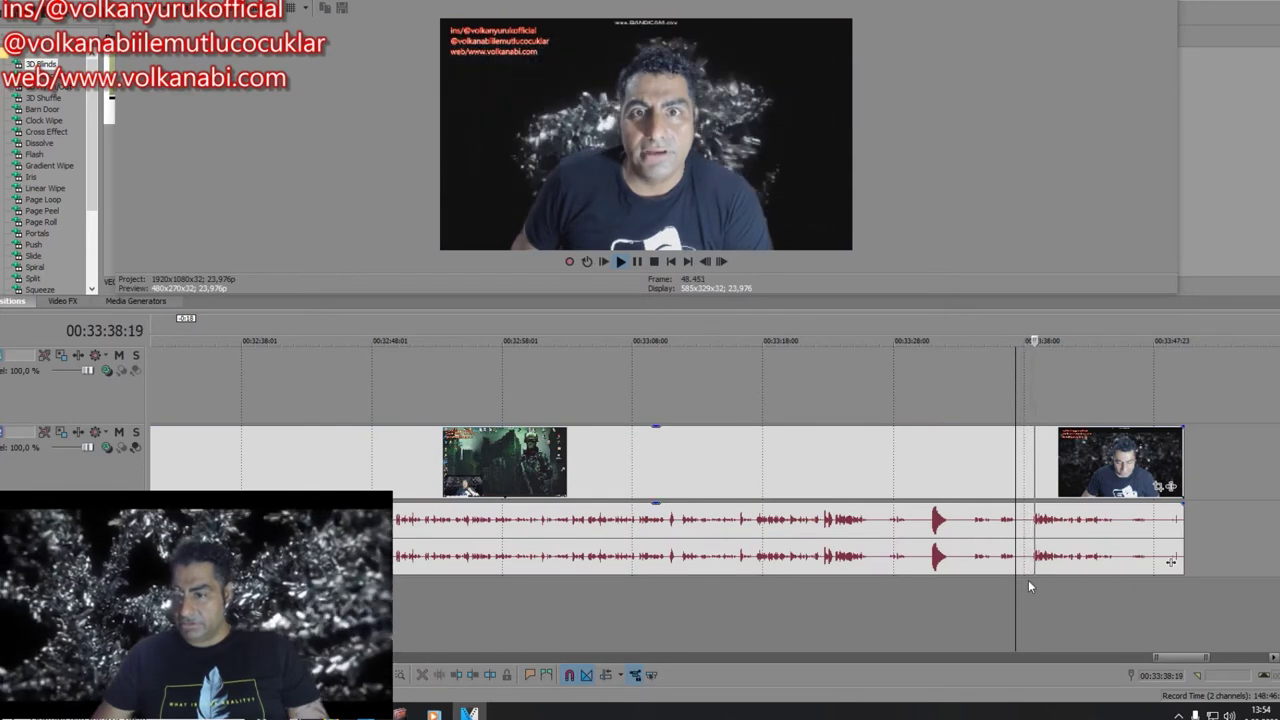
left_click(1031, 570)
key("s")
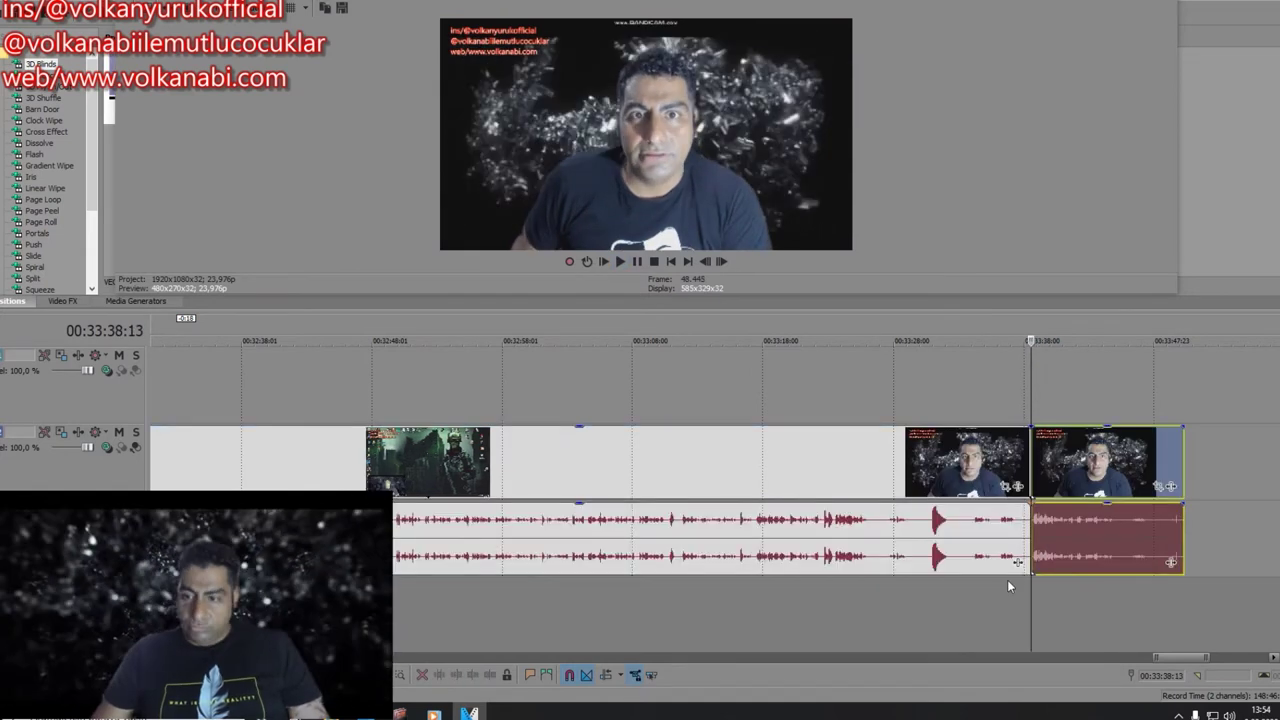
Step: Play briefly from 00:33:12:19 in the clip before the last split
left_click(694, 589)
key("space")
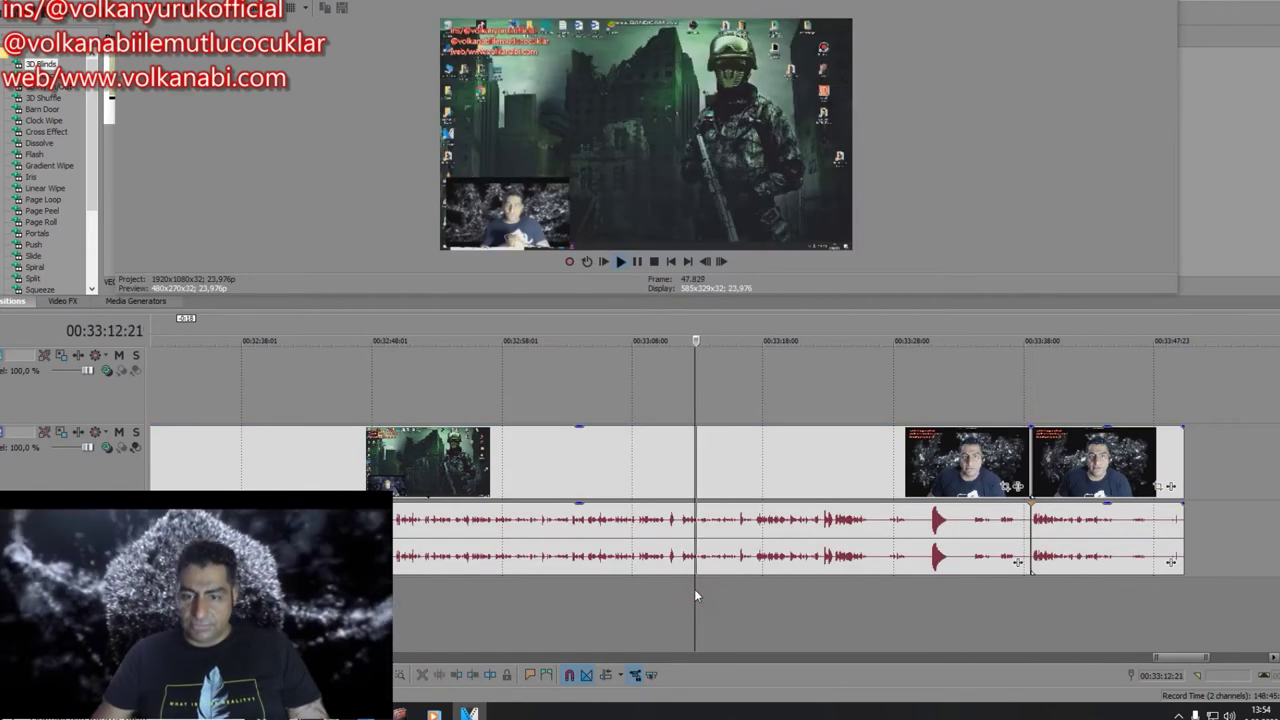
key("space")
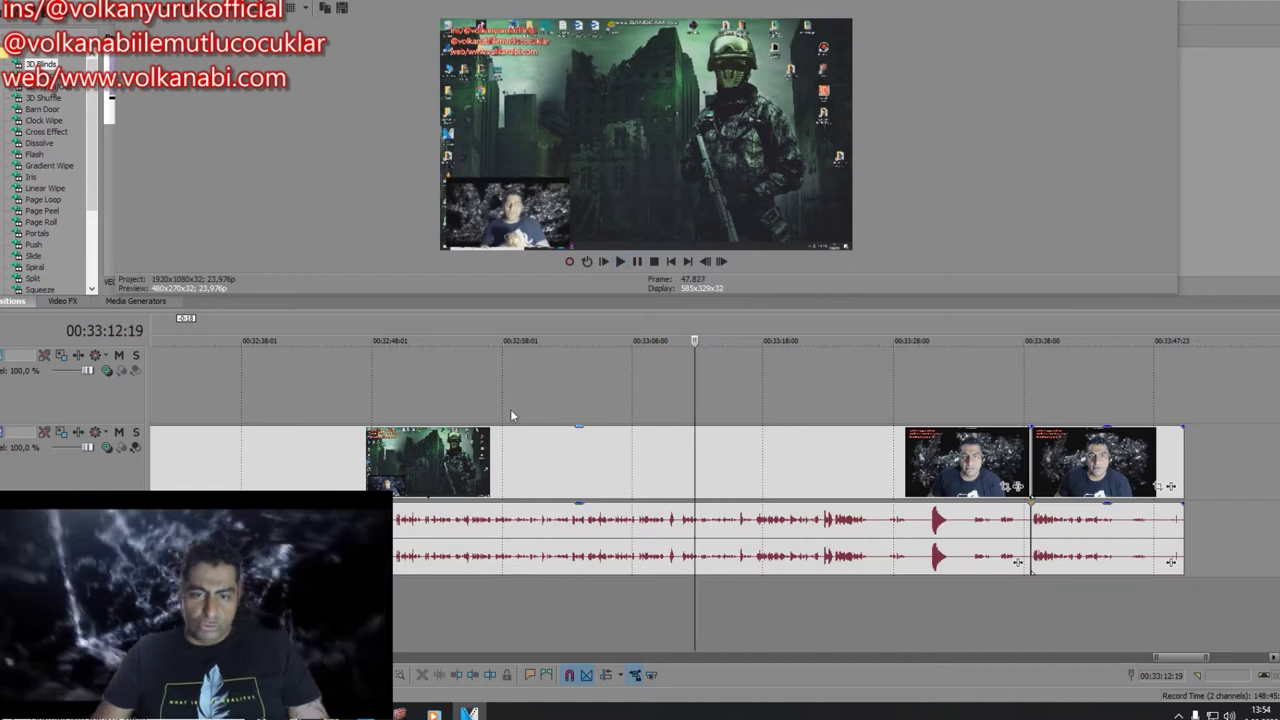
Step: Compare the clips around the last split by viewing 00:33:43:09, 00:33:22:12 and 00:33:09:18, and play the earlier clip from near 00:33:08
left_click(1094, 466)
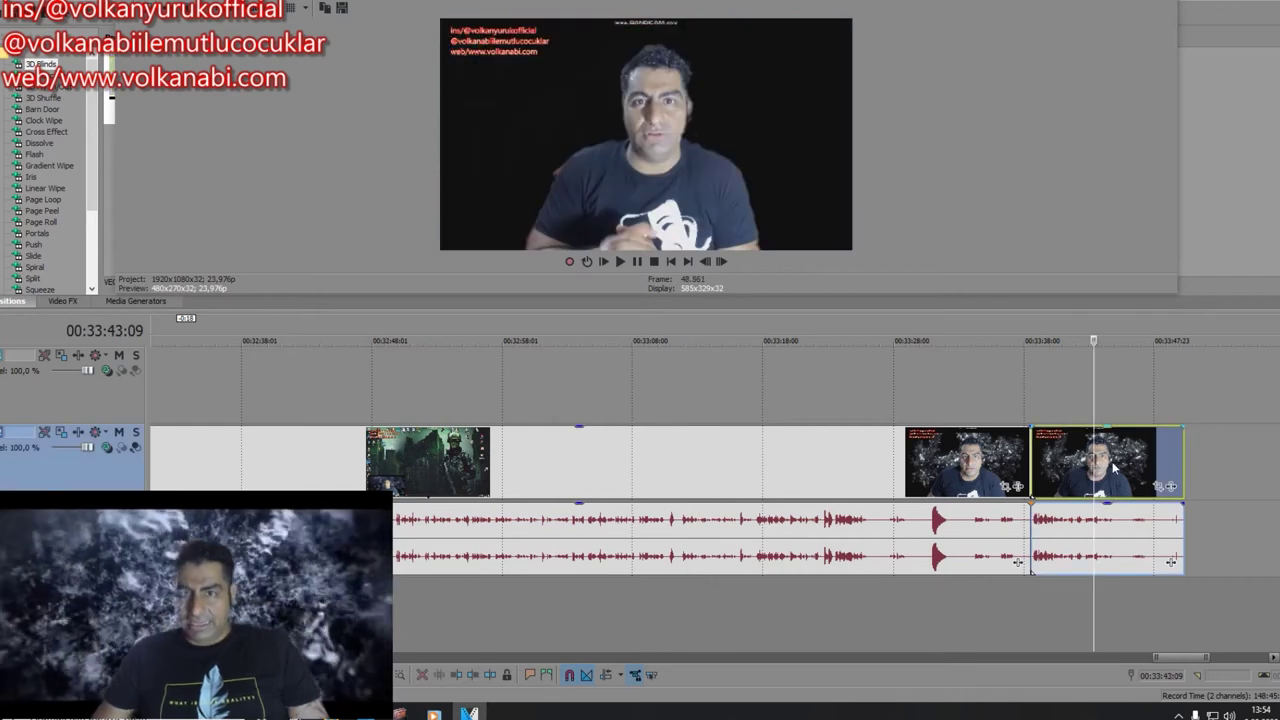
left_click(821, 474)
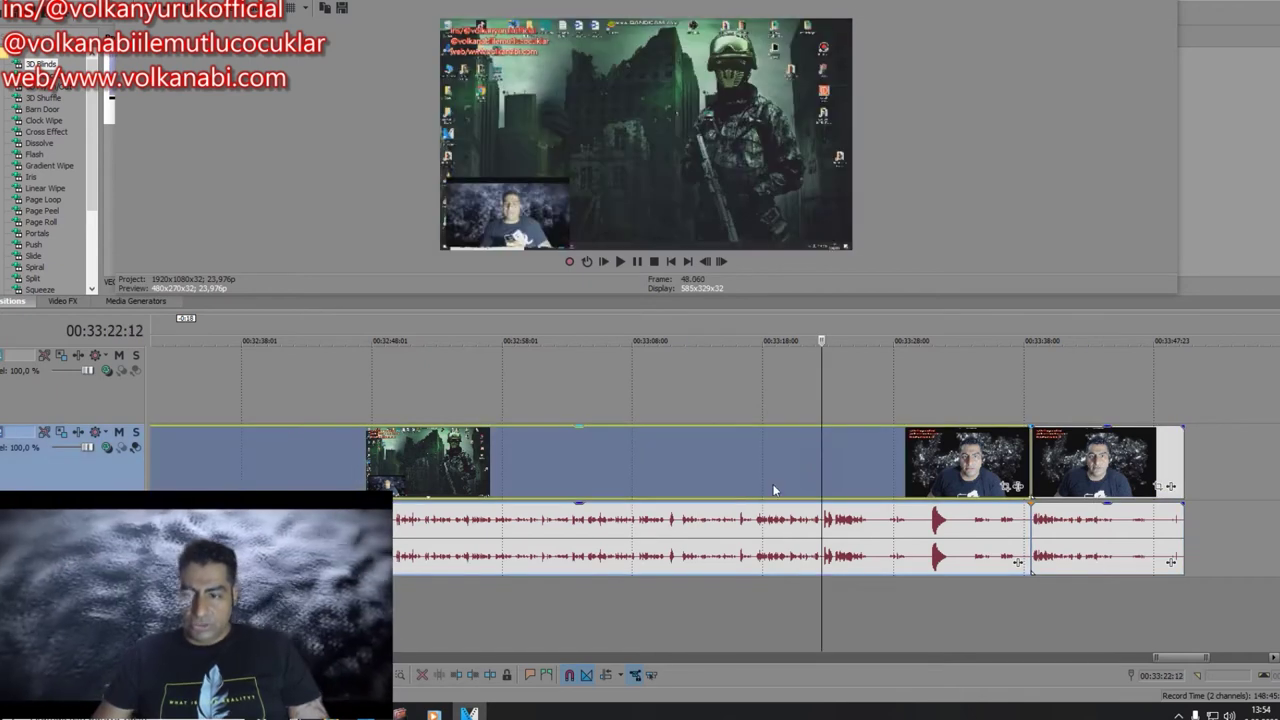
left_click(710, 481)
left_click(674, 480)
left_click(655, 482)
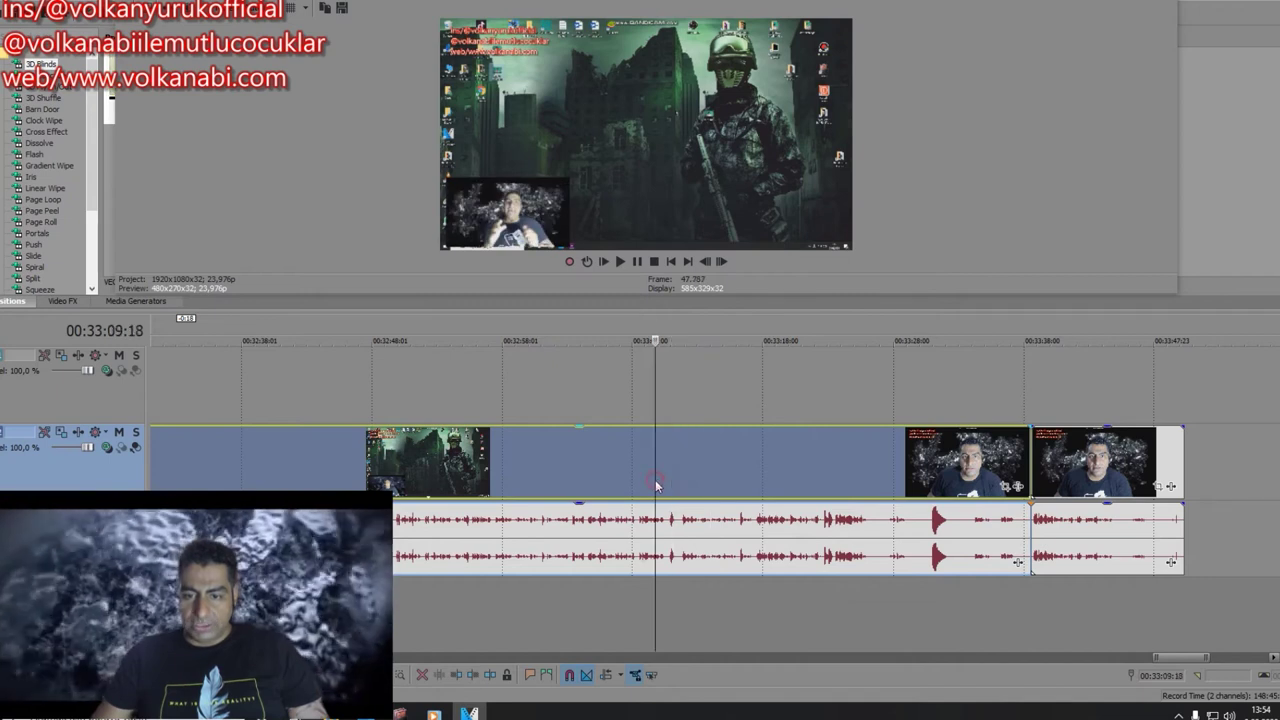
left_click(636, 474)
key("space")
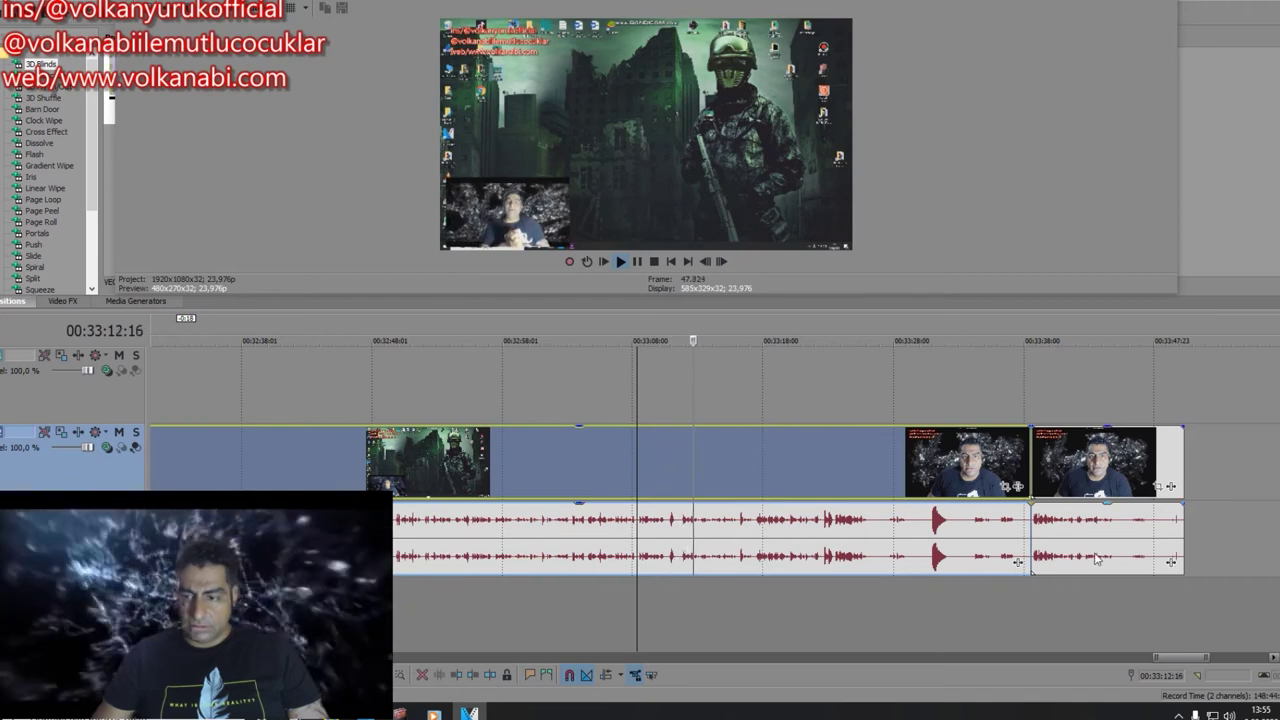
Step: Play the beginning of the final clip and look through the editing options available for its audio event
left_click(1042, 568)
left_click(1036, 590)
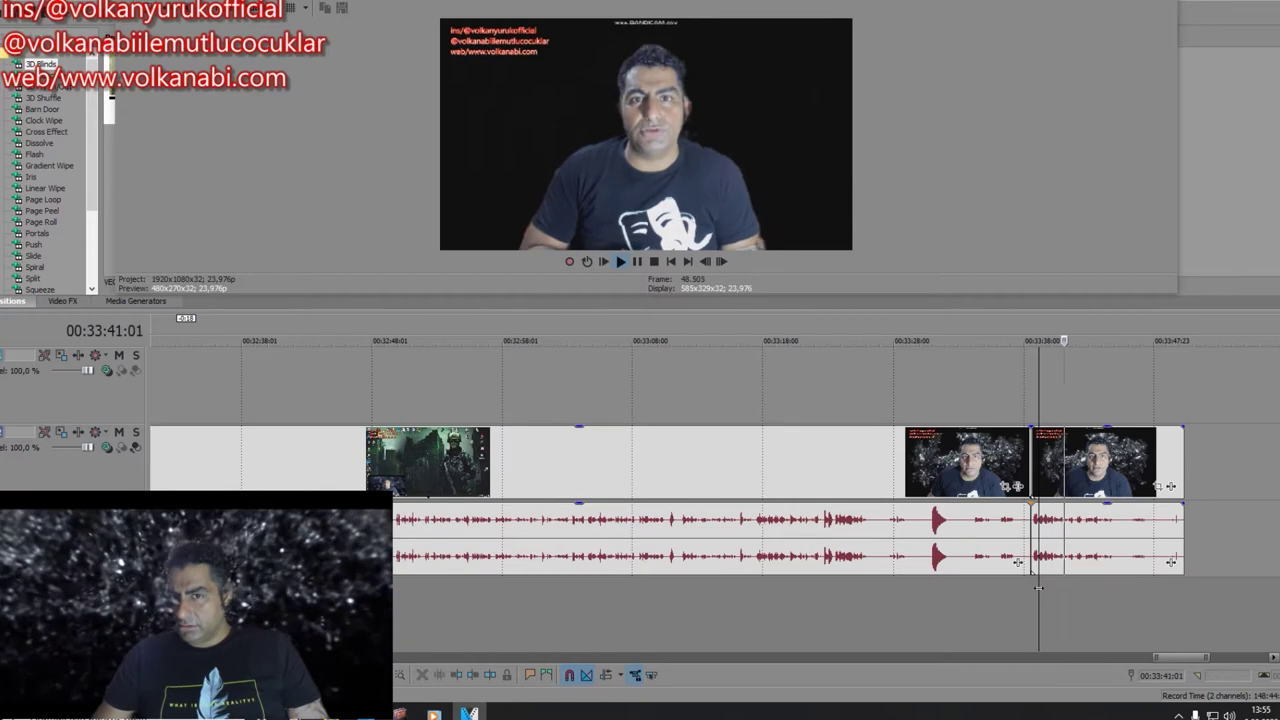
right_click(1099, 541)
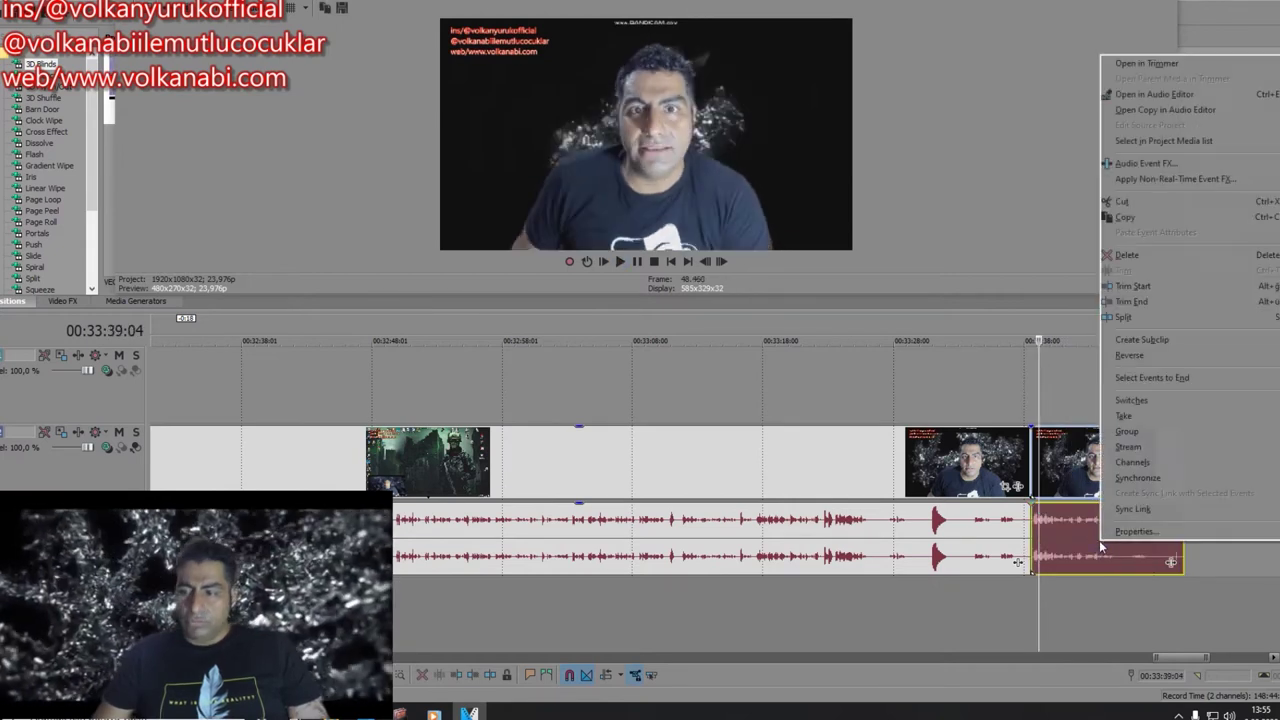
mouse_move(1150, 400)
left_click(895, 630)
Step: Sample playback from 00:33:08 onward to find the cut point and split the clip before the final one at 00:33:22:15
left_click(638, 591)
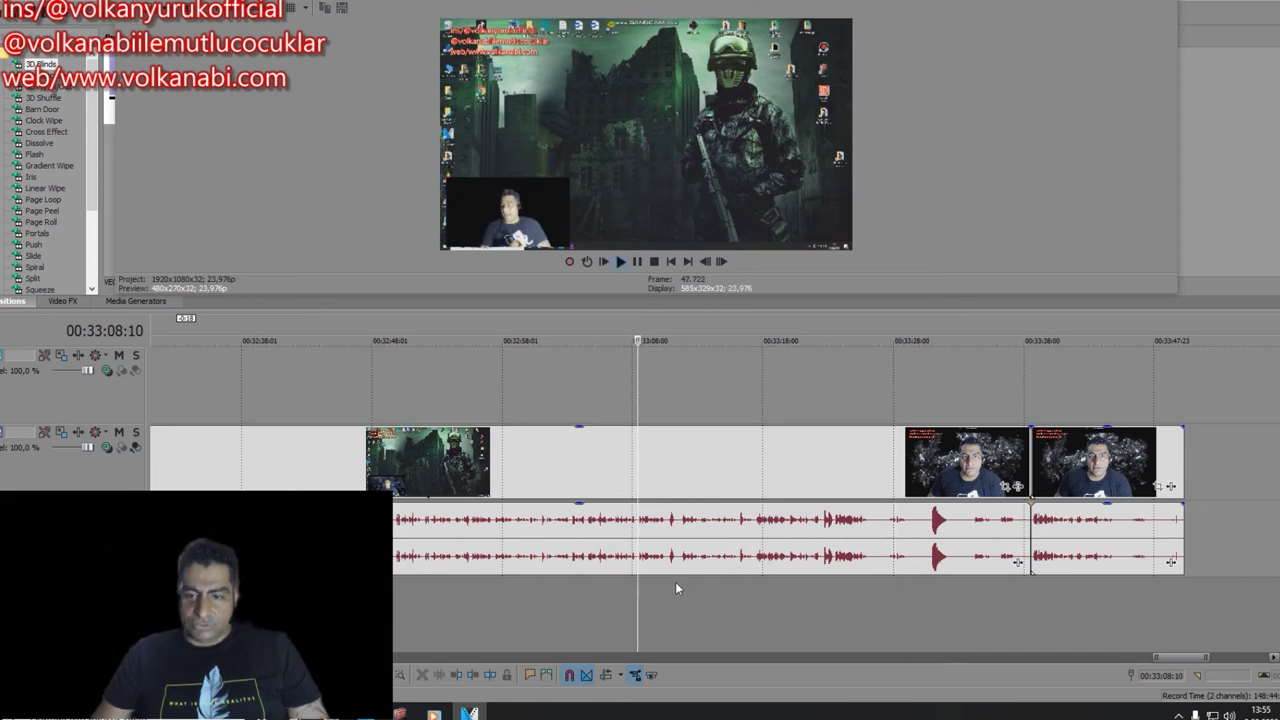
left_click(730, 578)
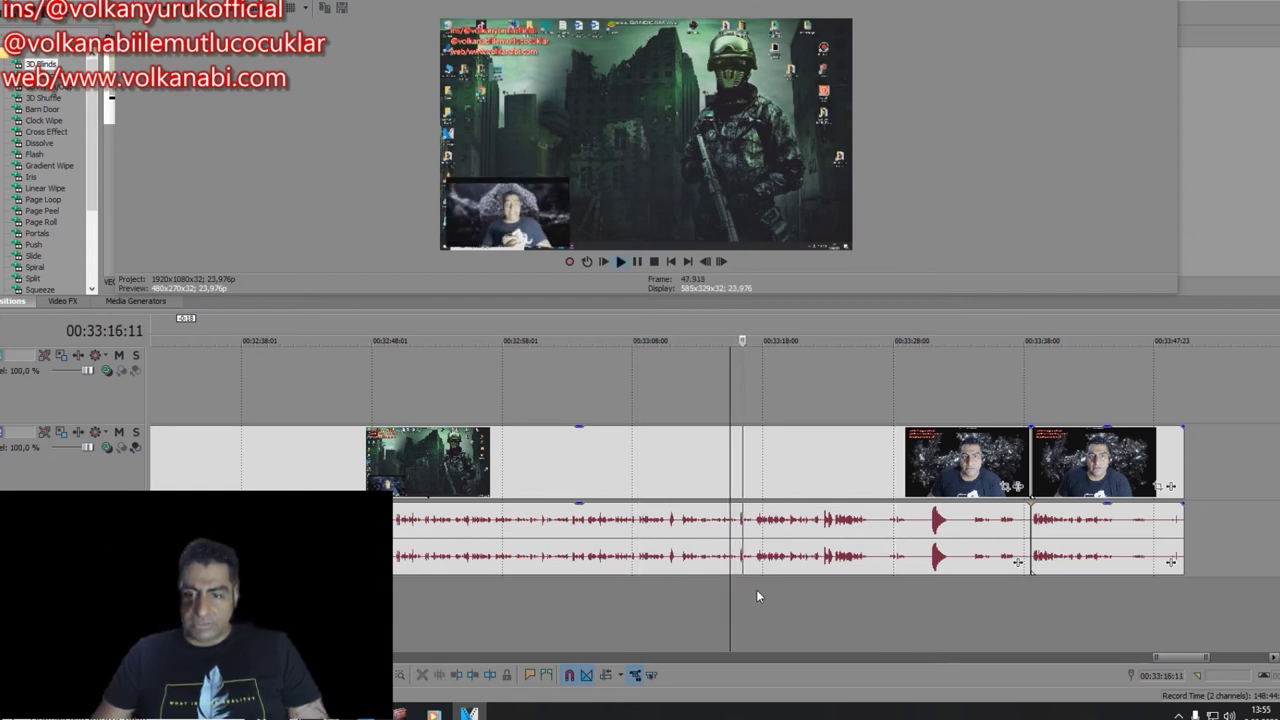
left_click(772, 585)
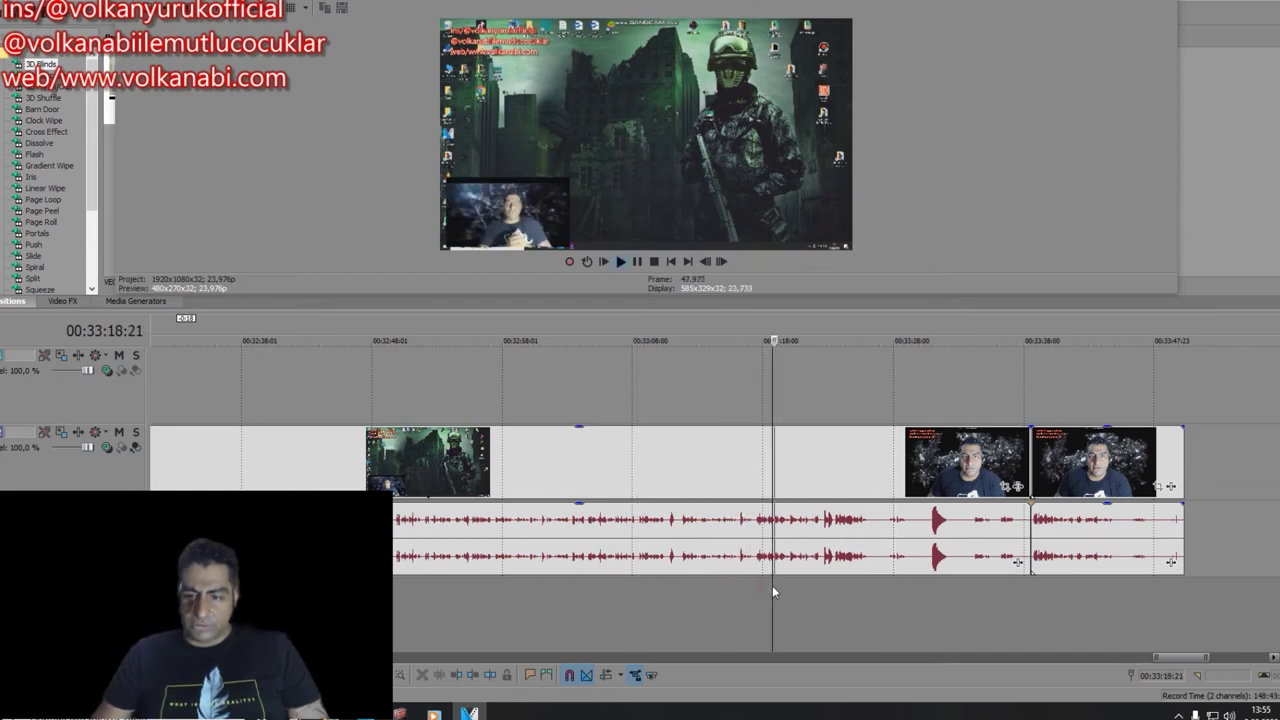
left_click(823, 573)
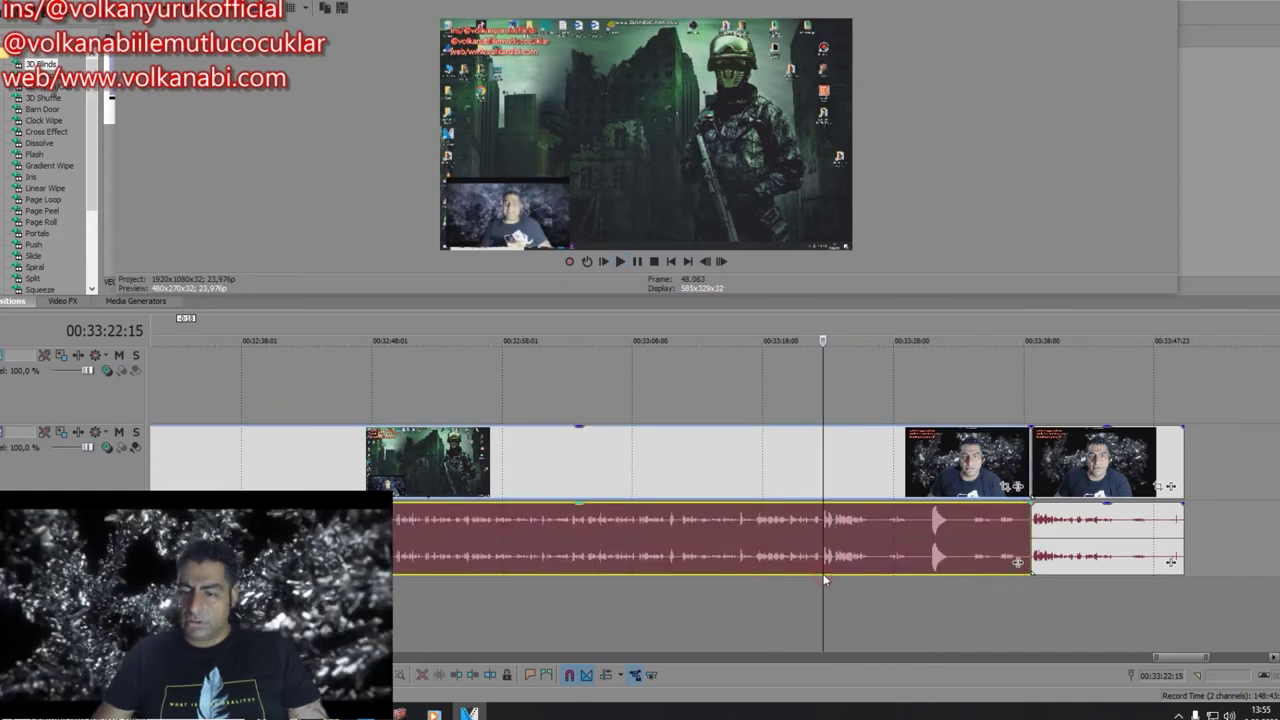
key("s")
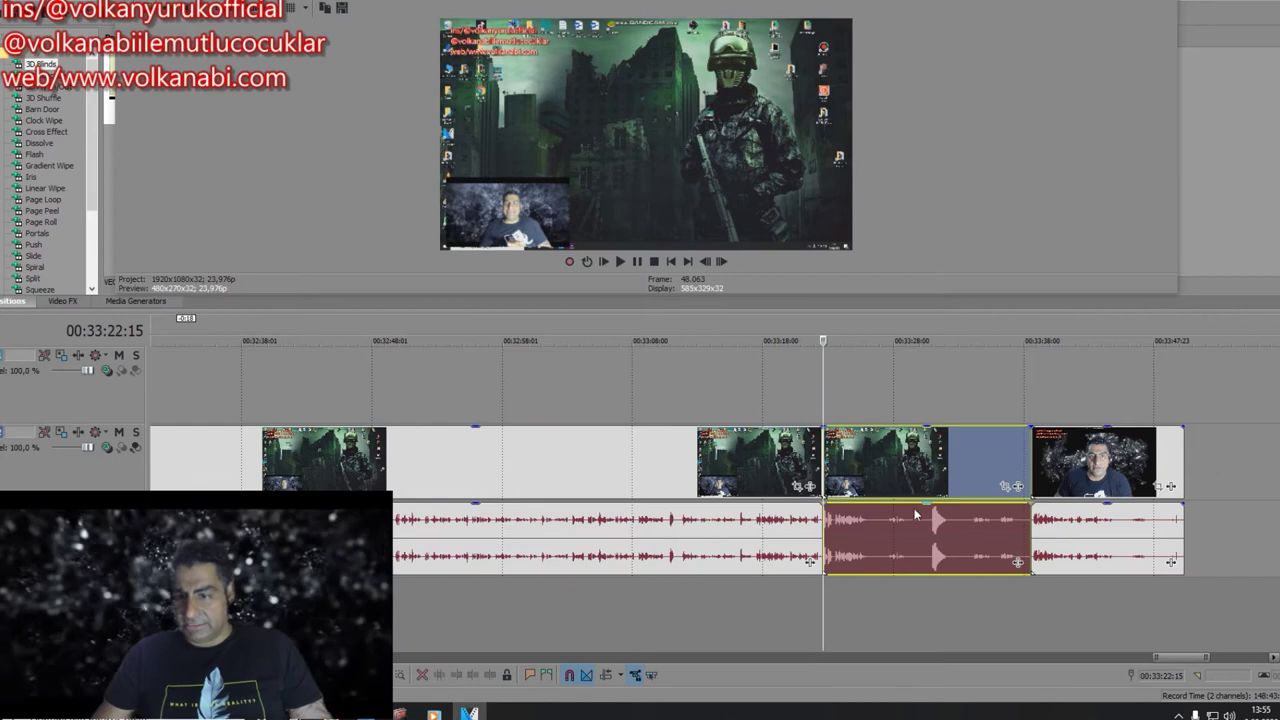
Step: Delete the section between 00:33:22:15 and the final clip, and move the final clip back against the preceding one
left_click(873, 468)
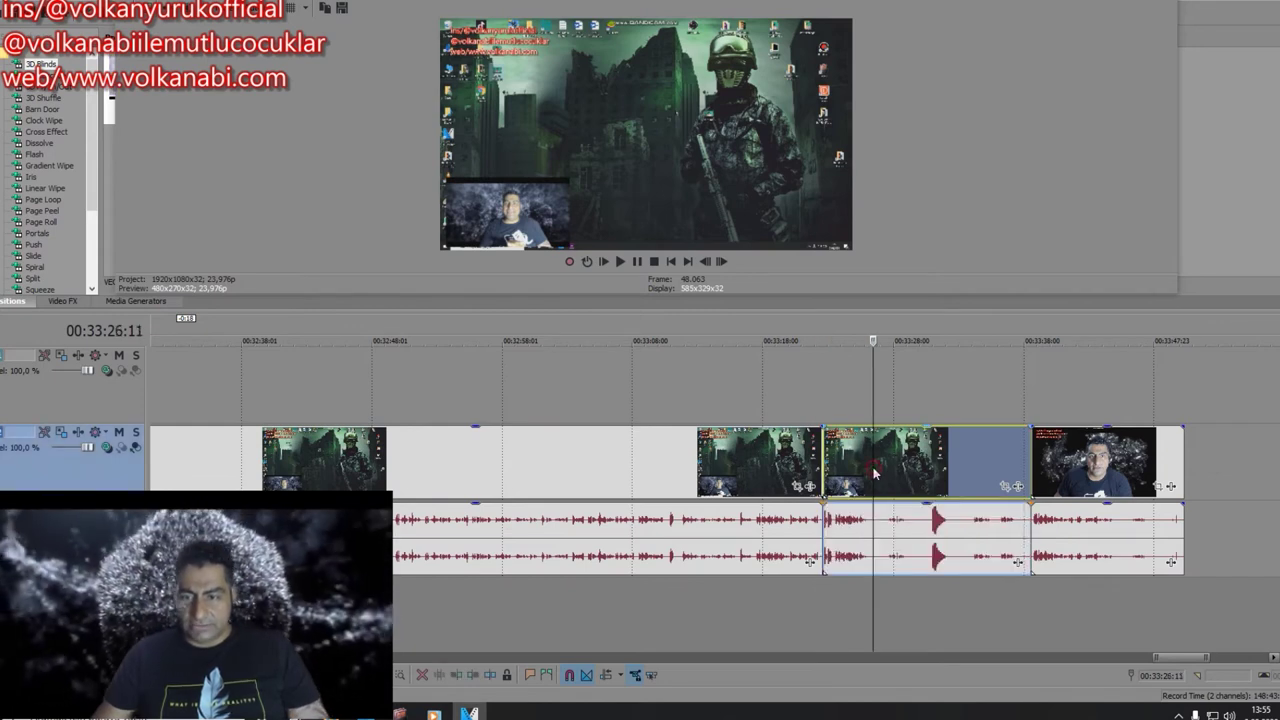
key("Delete")
left_click_drag(1062, 487, 849, 502)
Step: Preview playback across the new join and split the clip before it at 00:33:17:13
left_click(685, 600)
key("space")
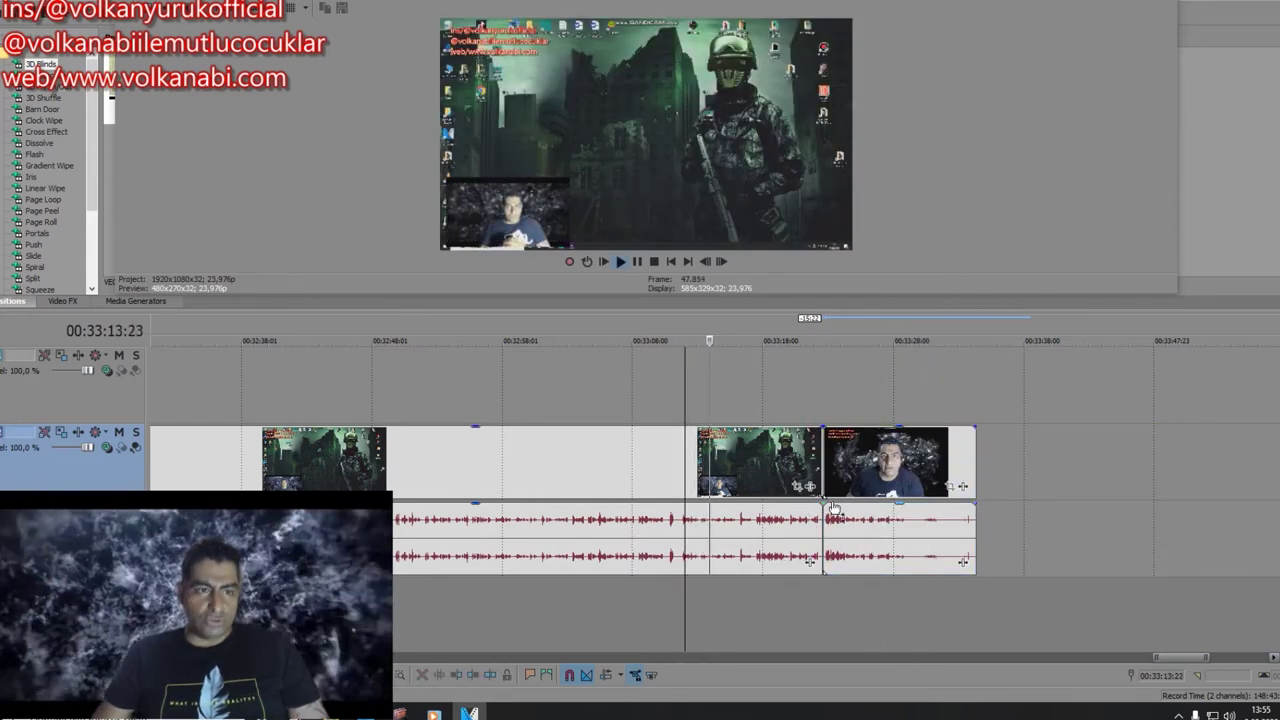
left_click(775, 604)
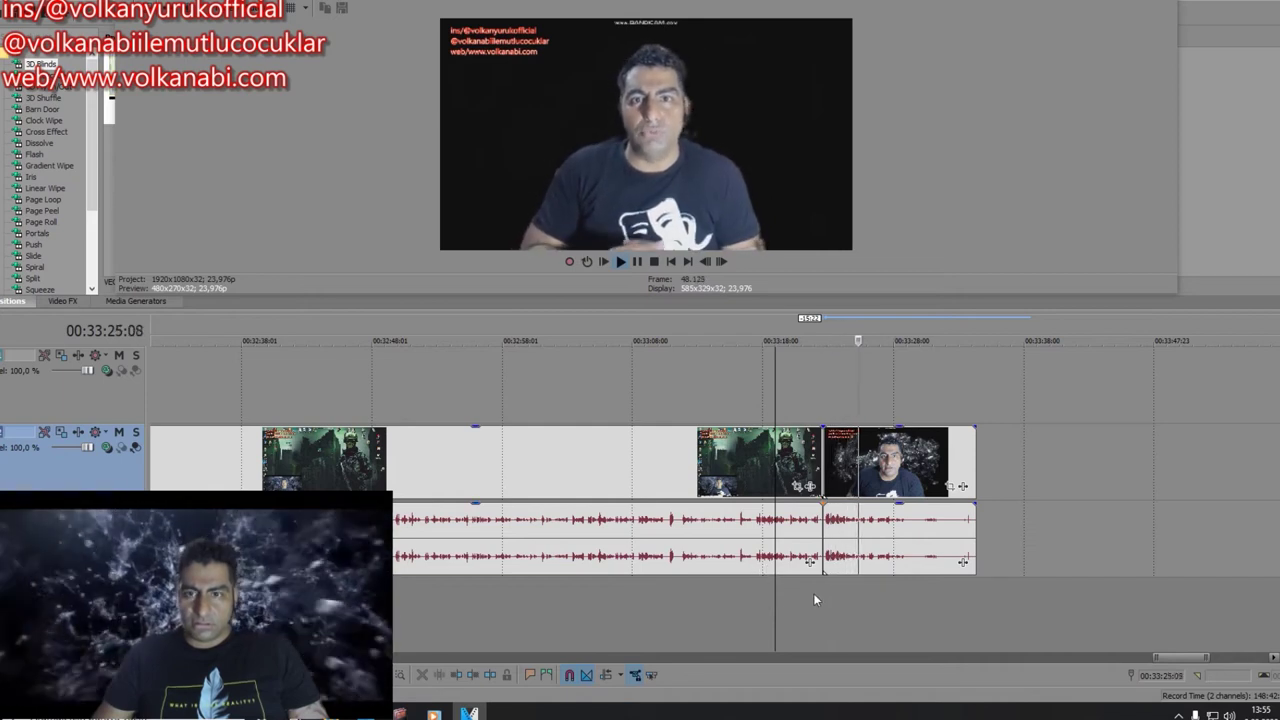
left_click(756, 585)
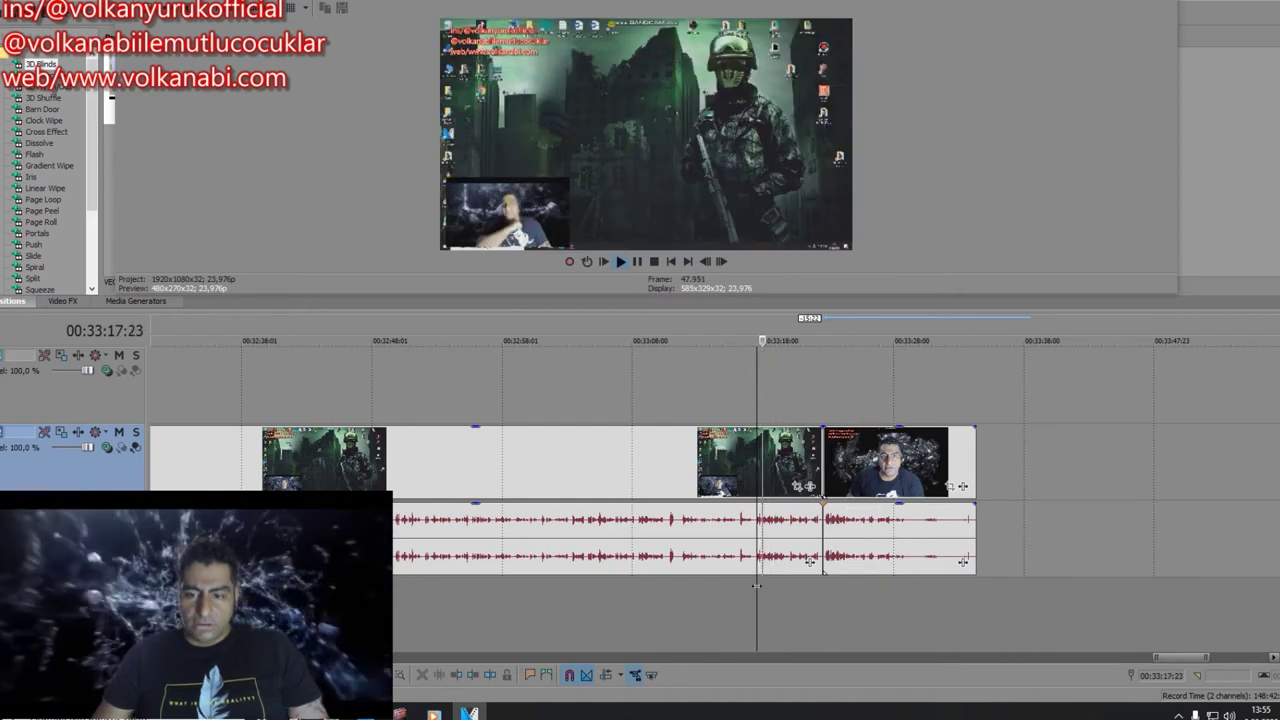
key("s")
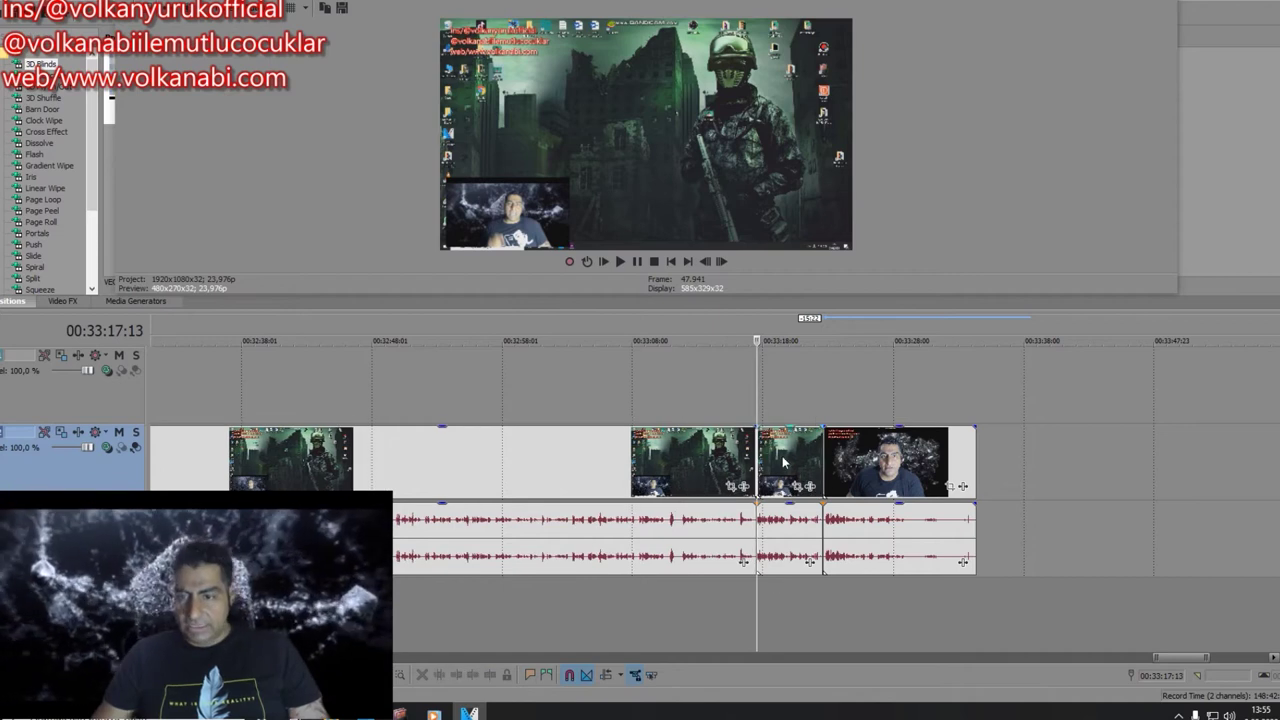
Step: Delete the short piece between 00:33:17:13 and the final clip, and close the gap by moving the final clip back
left_click(782, 466)
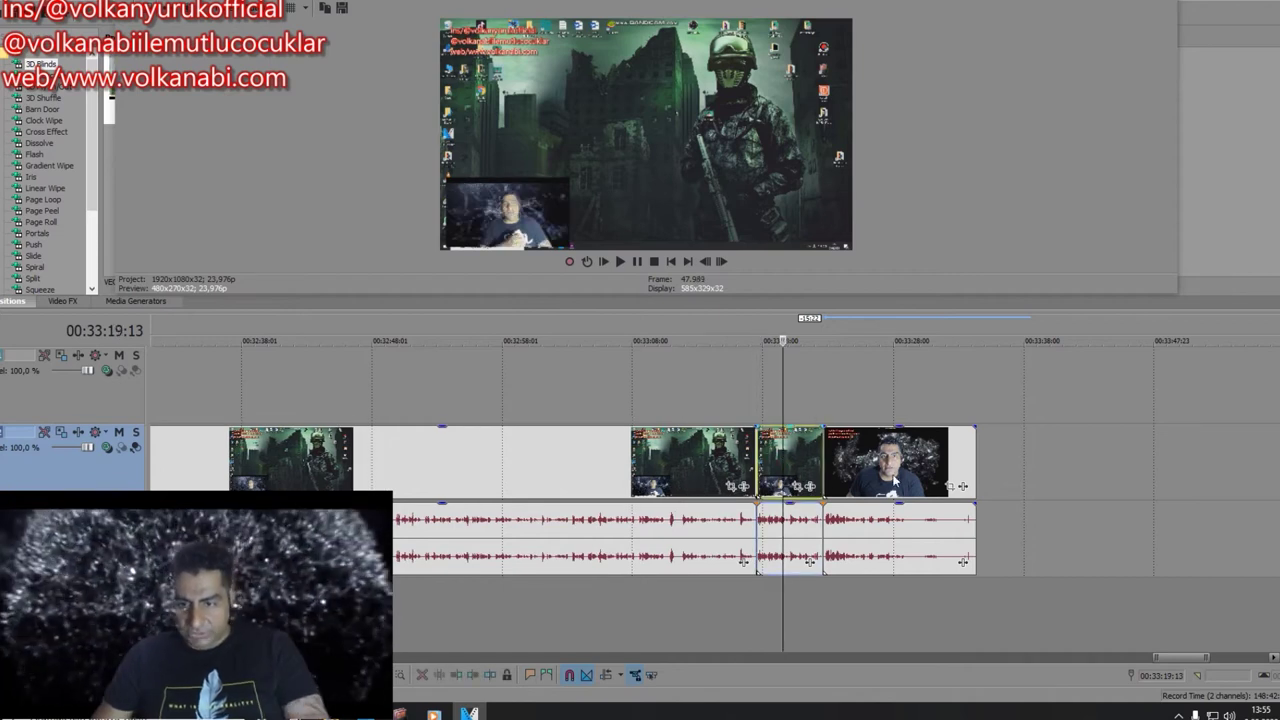
left_click(771, 458)
key("Delete")
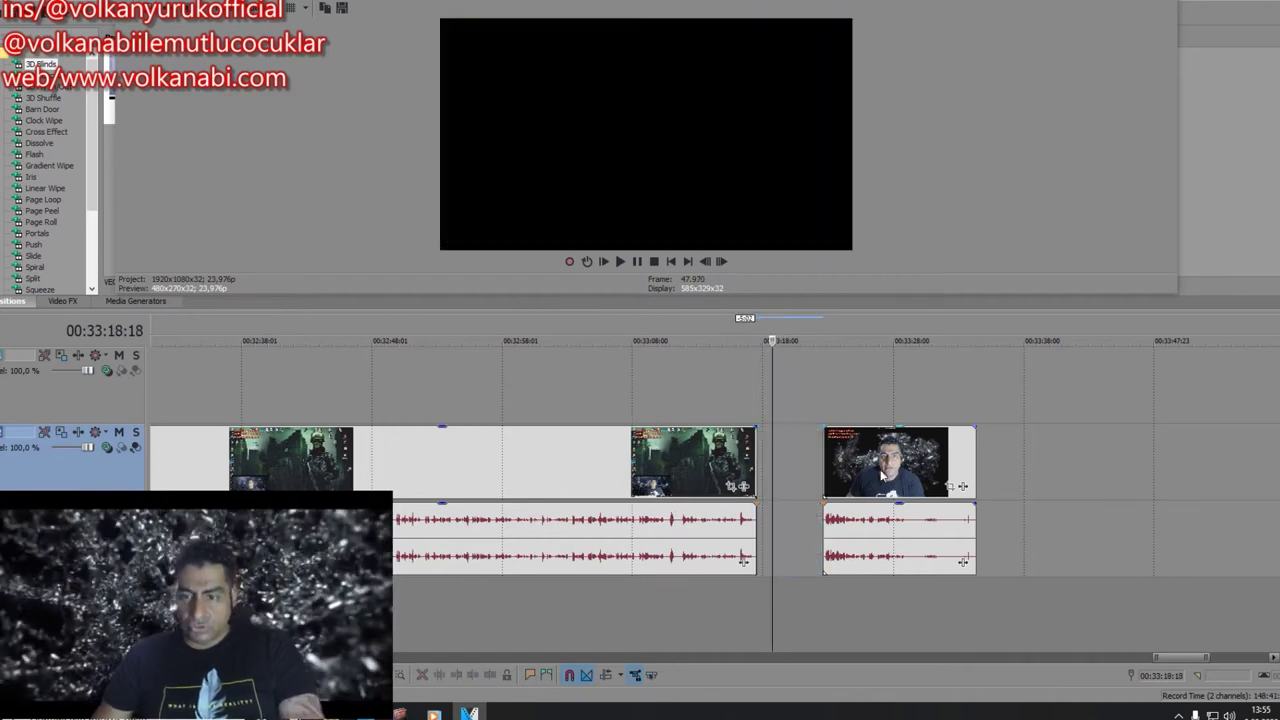
left_click_drag(879, 482, 813, 485)
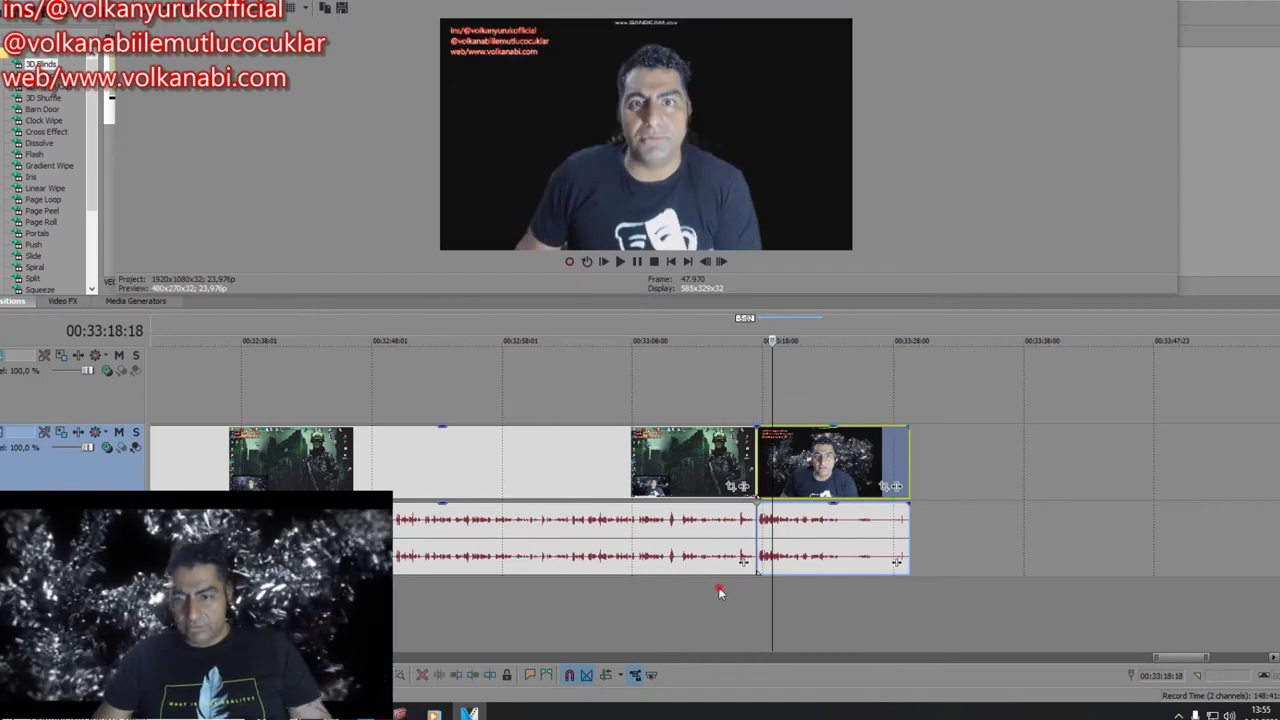
Step: Play from shortly before the rejoined clips at 00:33:17:13 to check the transition into the final clip
left_click(718, 587)
key("space")
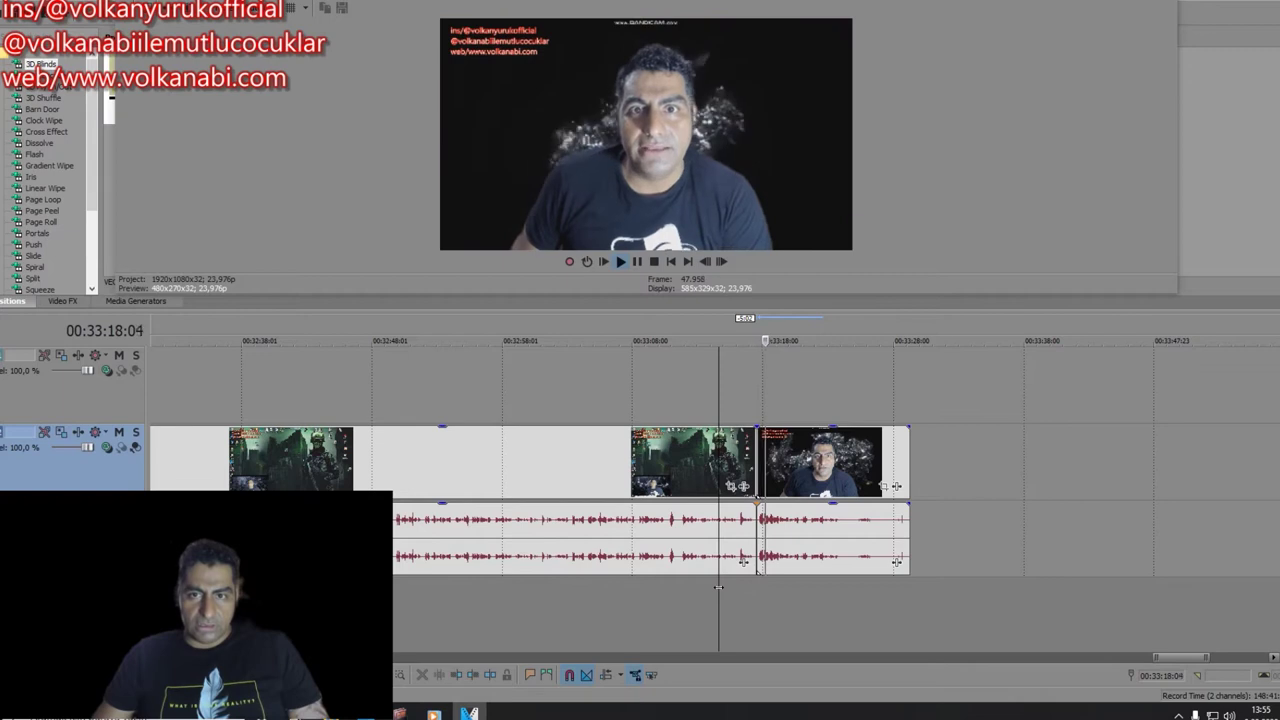
key("space")
key("space")
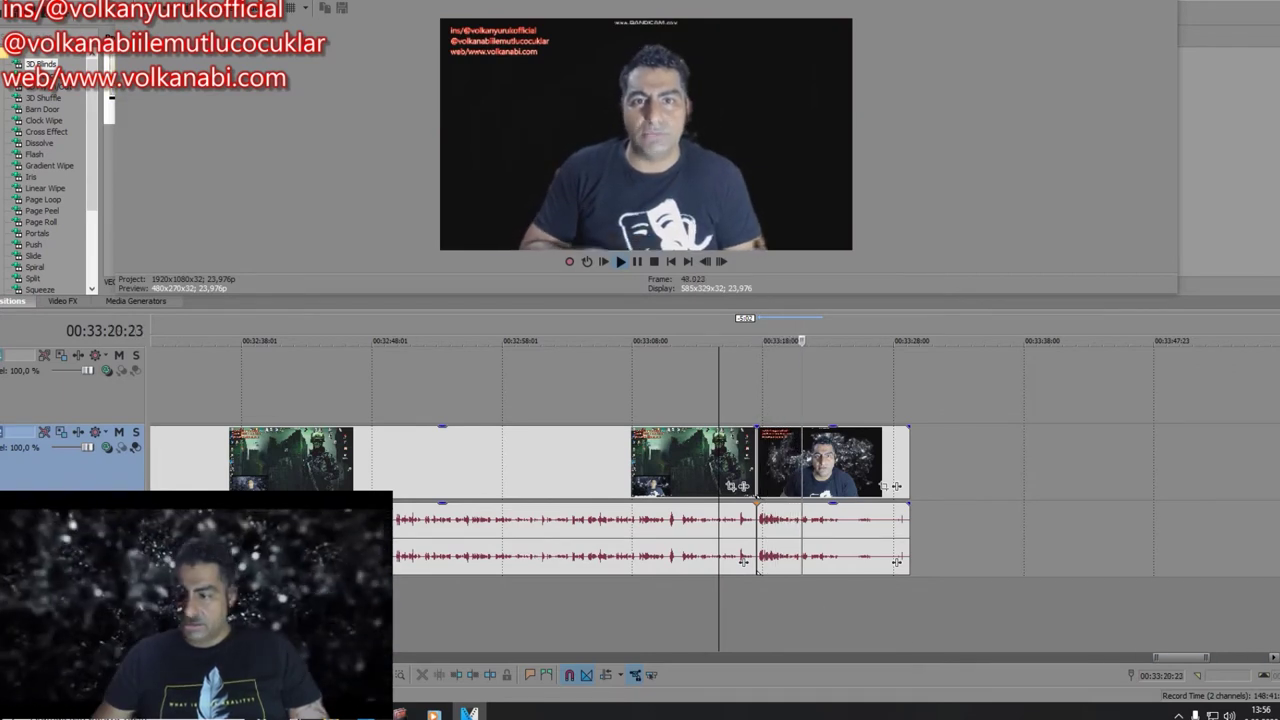
Step: Stop the playback and add the background music file from its folder to the timeline as an audio track beneath the video
key("space")
scroll(573, 535, "down", 5)
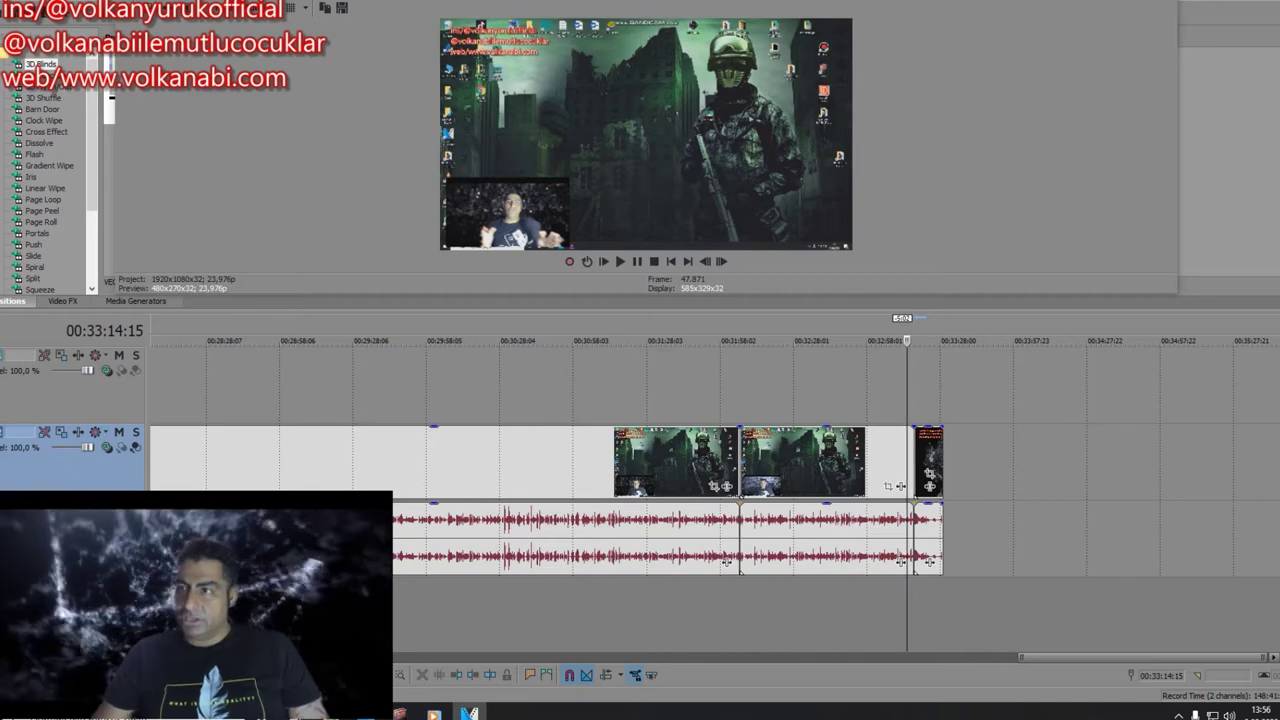
left_click(1168, 3)
double_click(1067, 70)
left_click(720, 105)
left_click_drag(720, 105, 1116, 618)
Step: Move the music clip back along its track so it starts at the beginning of the video footage
left_click_drag(1025, 601, 101, 601)
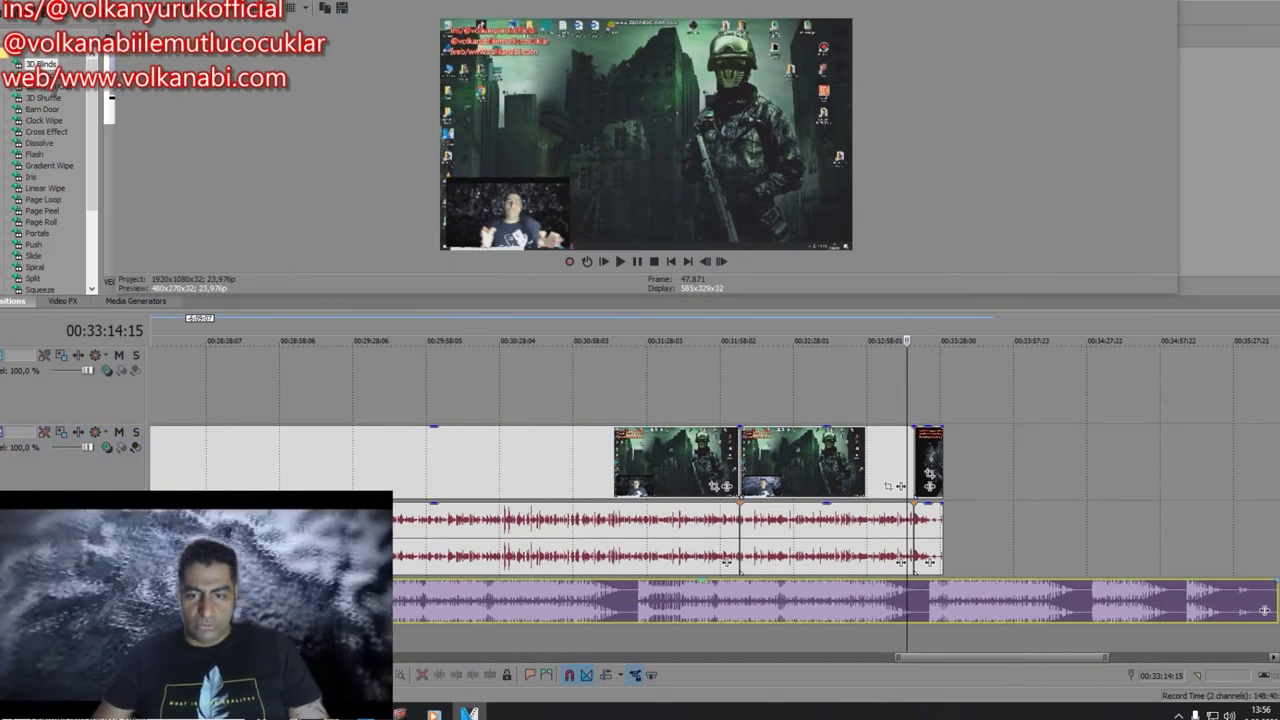
scroll(954, 610, "down", 2)
scroll(954, 610, "down", 3)
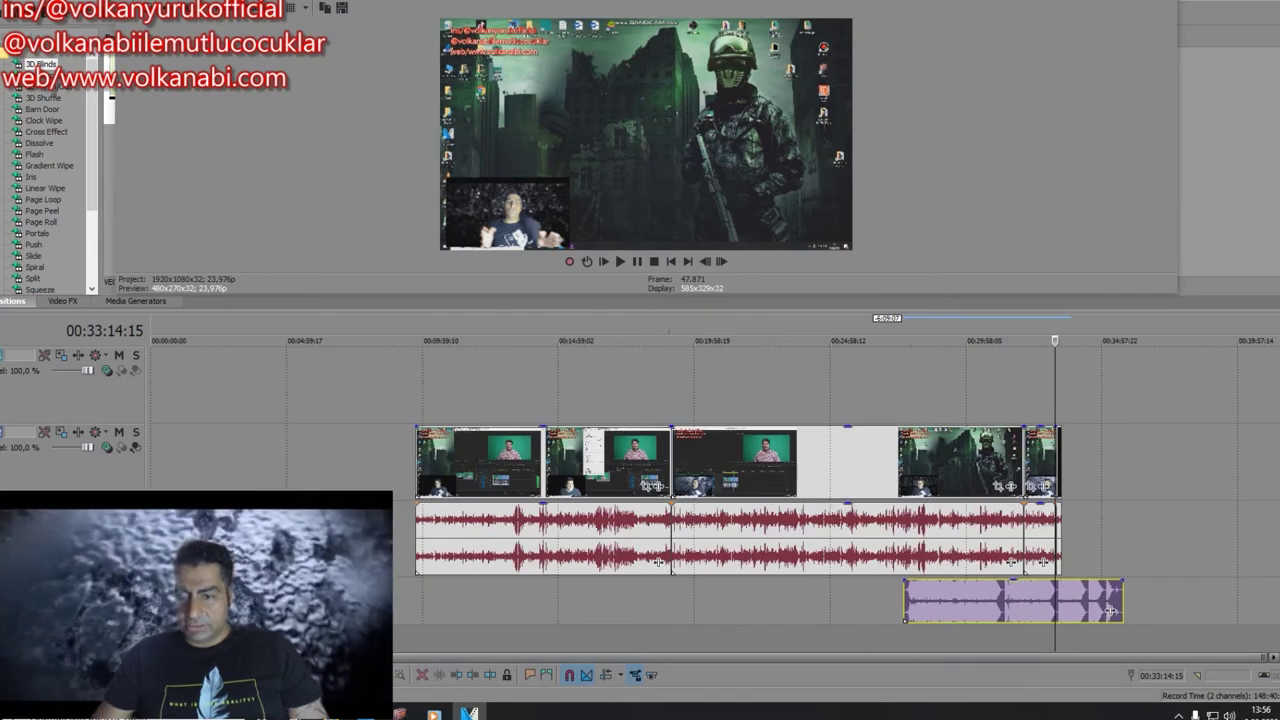
left_click_drag(982, 612, 498, 628)
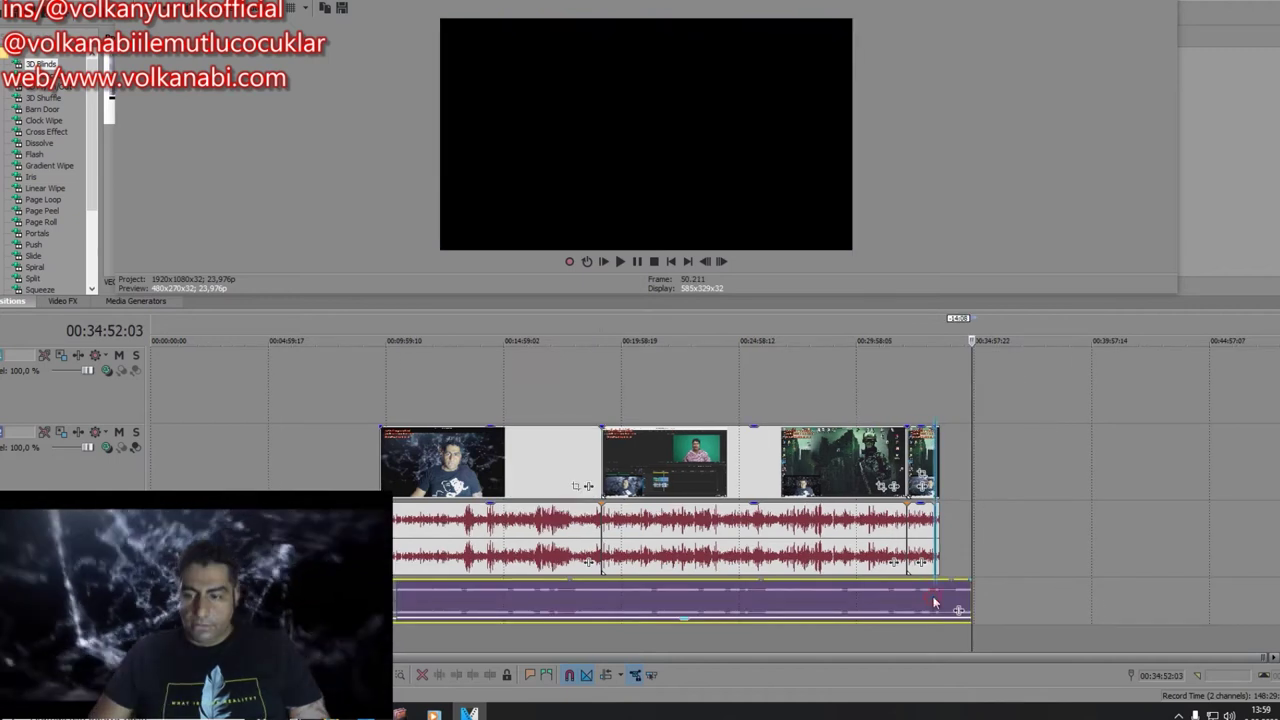
Step: Split the music at 00:33:17:13, just before the video ends, and raise the volume of the trailing piece
left_click(933, 596)
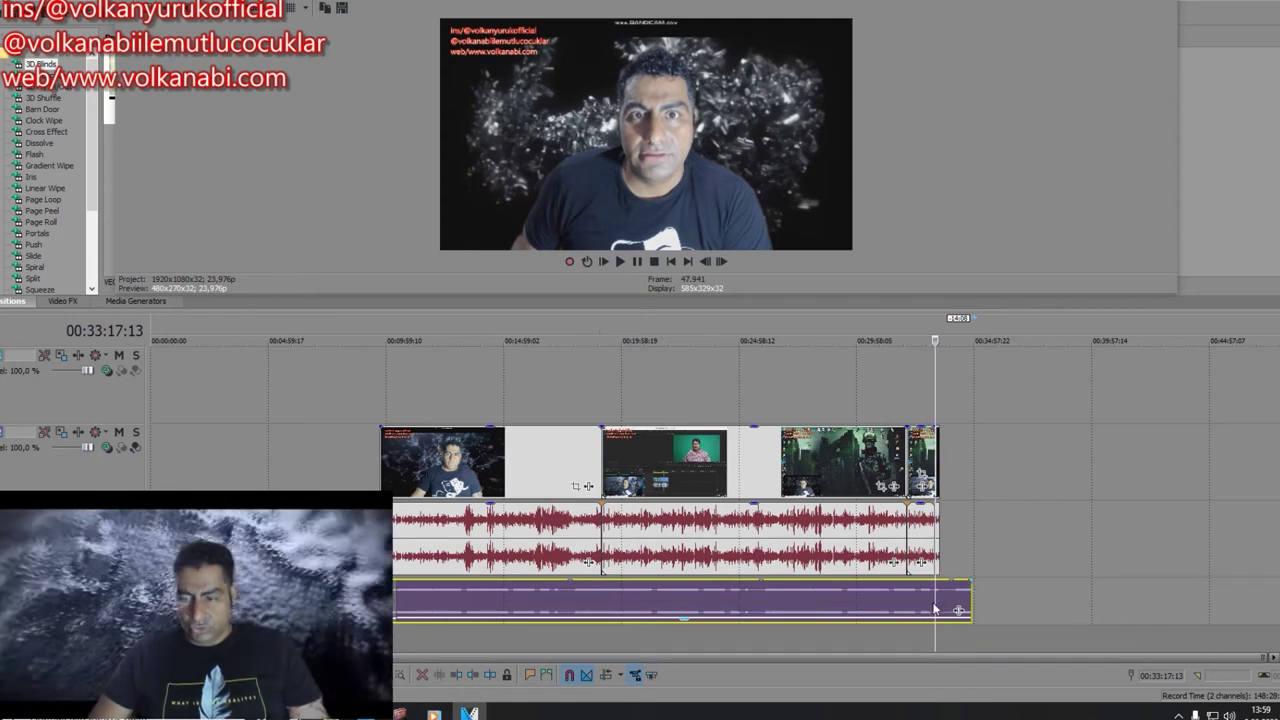
key("s")
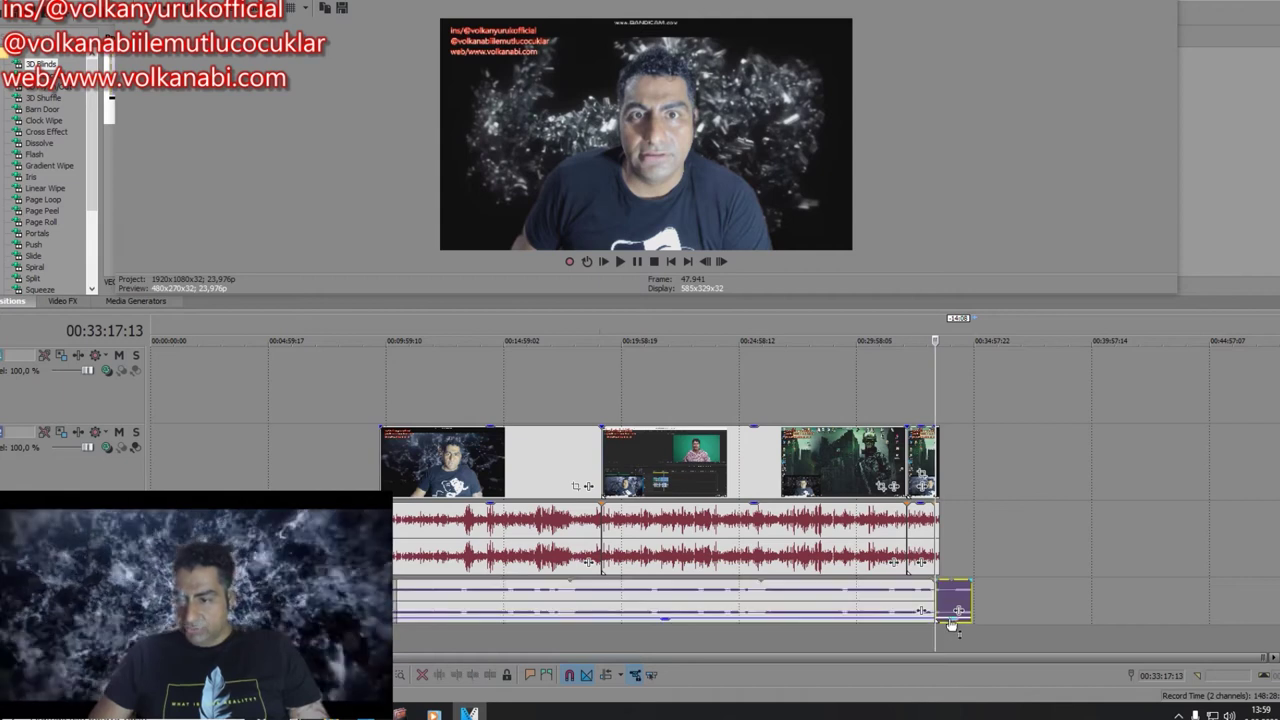
left_click_drag(956, 621, 959, 603)
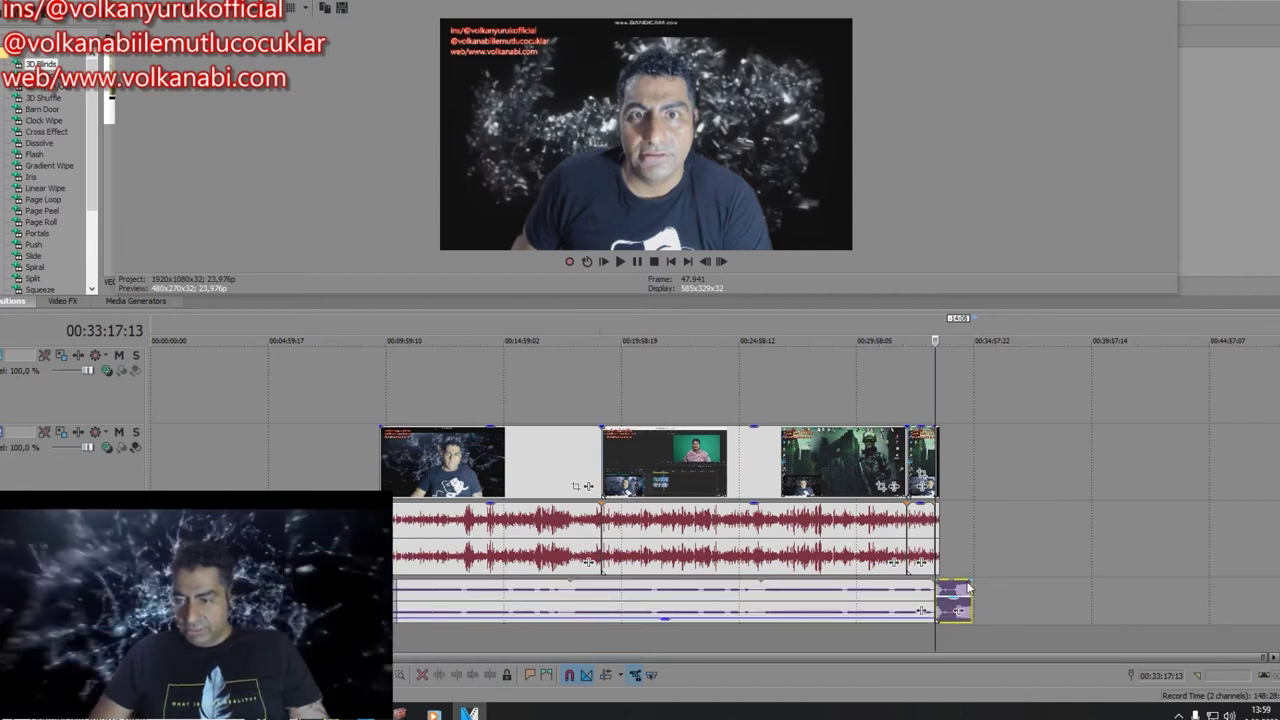
Step: Extend the trailing music piece by 1:15:09 and give it a long fade-out
left_click_drag(968, 588, 1001, 584)
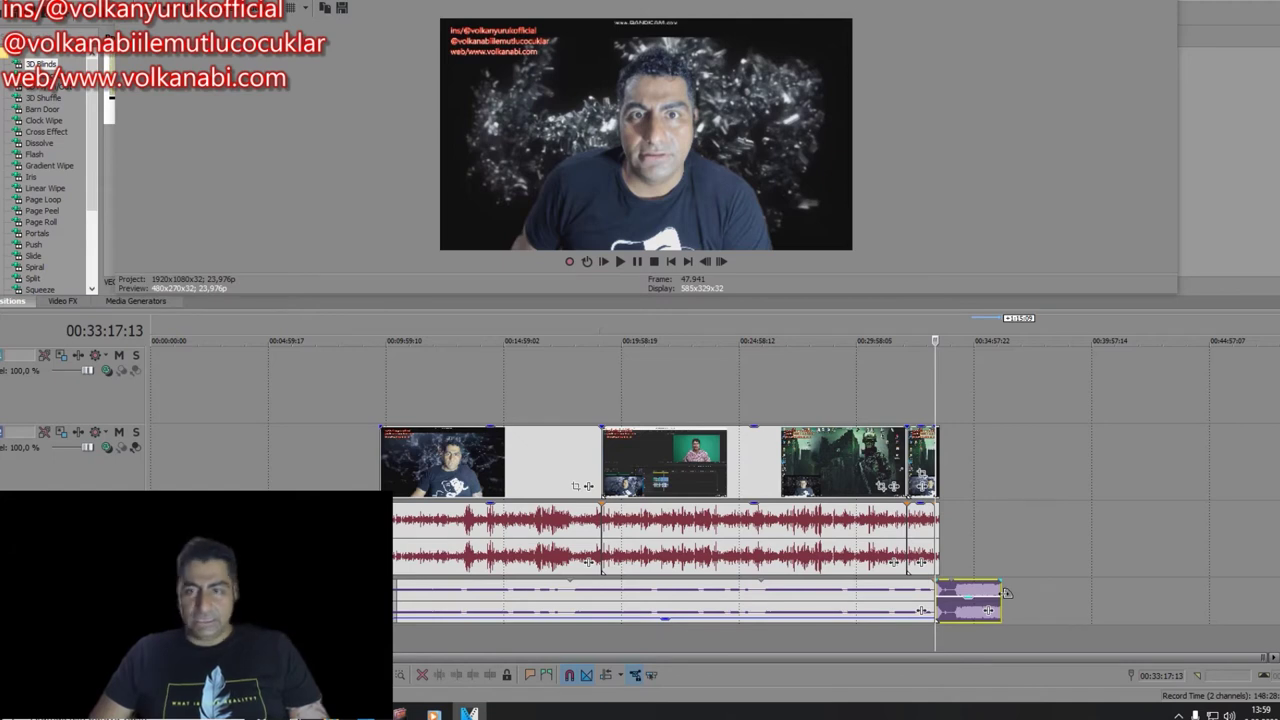
left_click_drag(1000, 583, 967, 591)
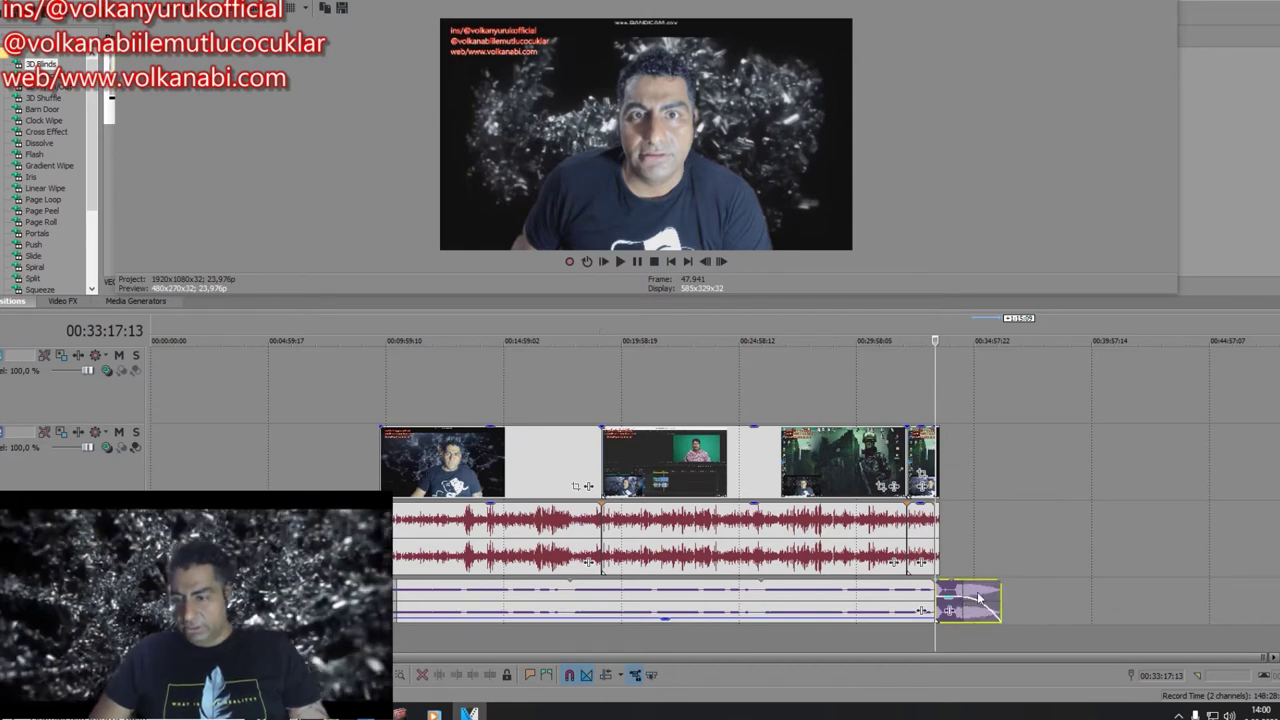
left_click(960, 456)
left_click(940, 396)
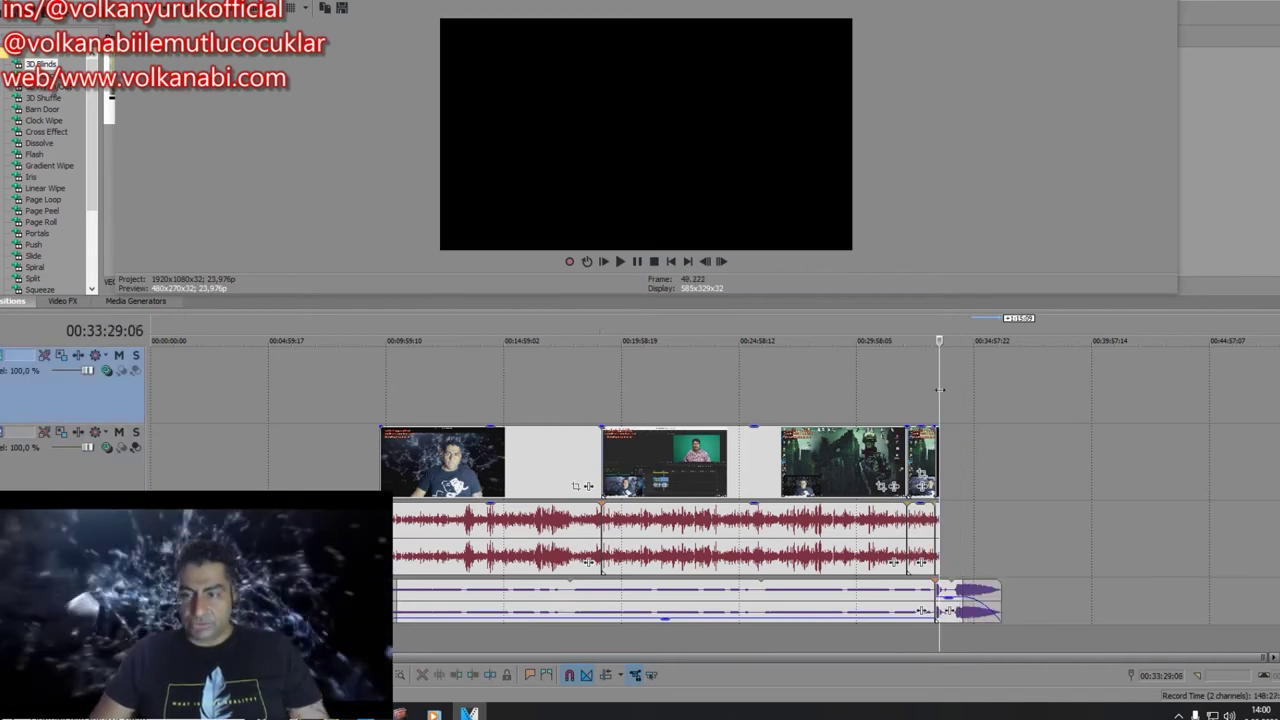
right_click(940, 390)
left_click(1006, 622)
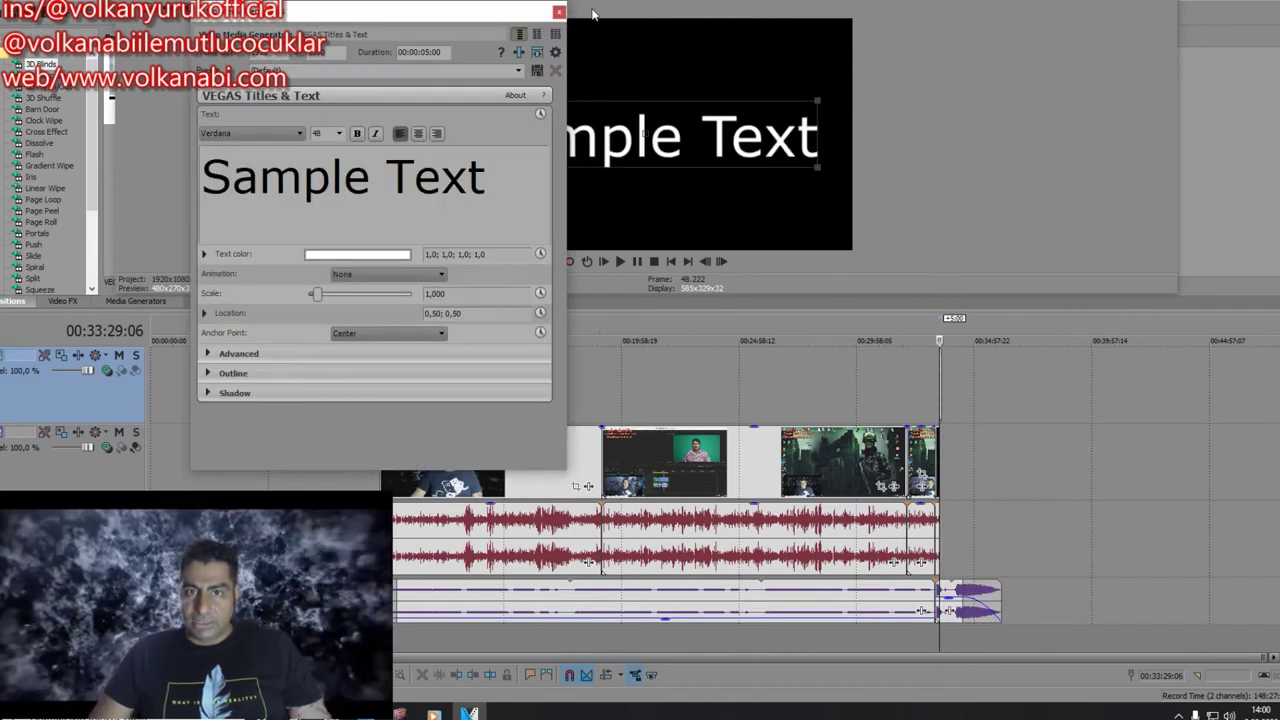
left_click(559, 13)
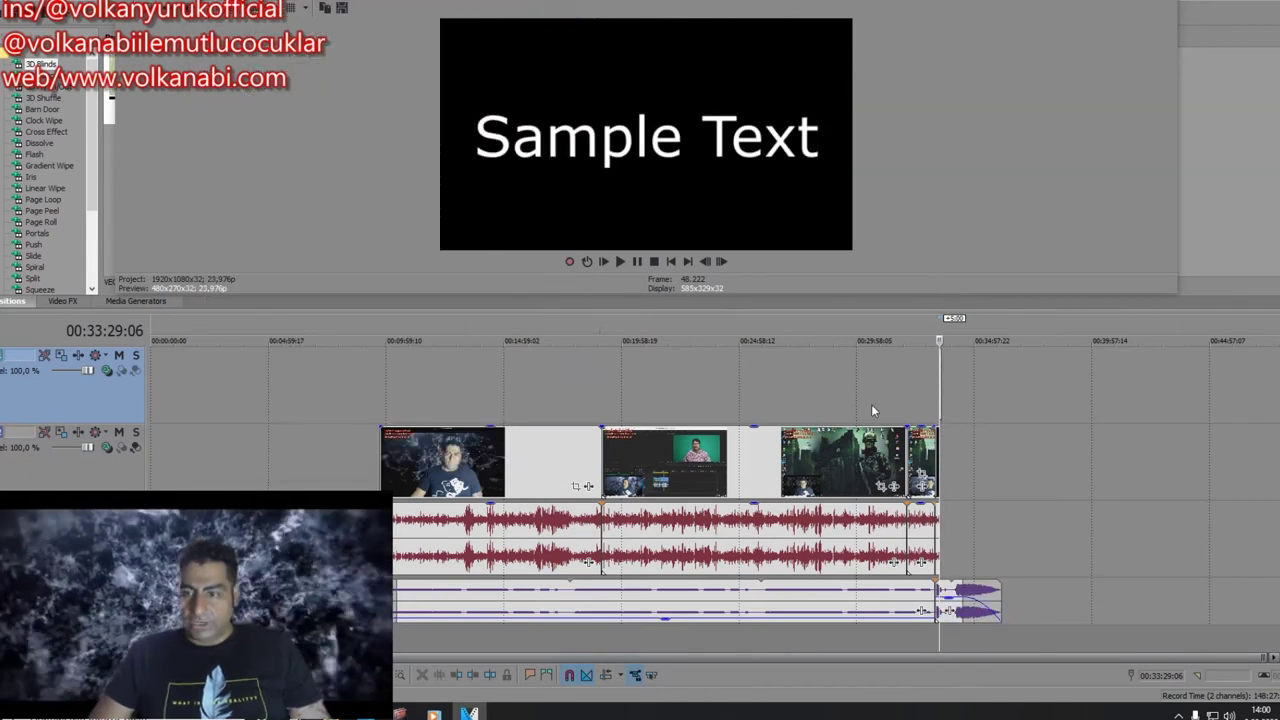
right_click(946, 394)
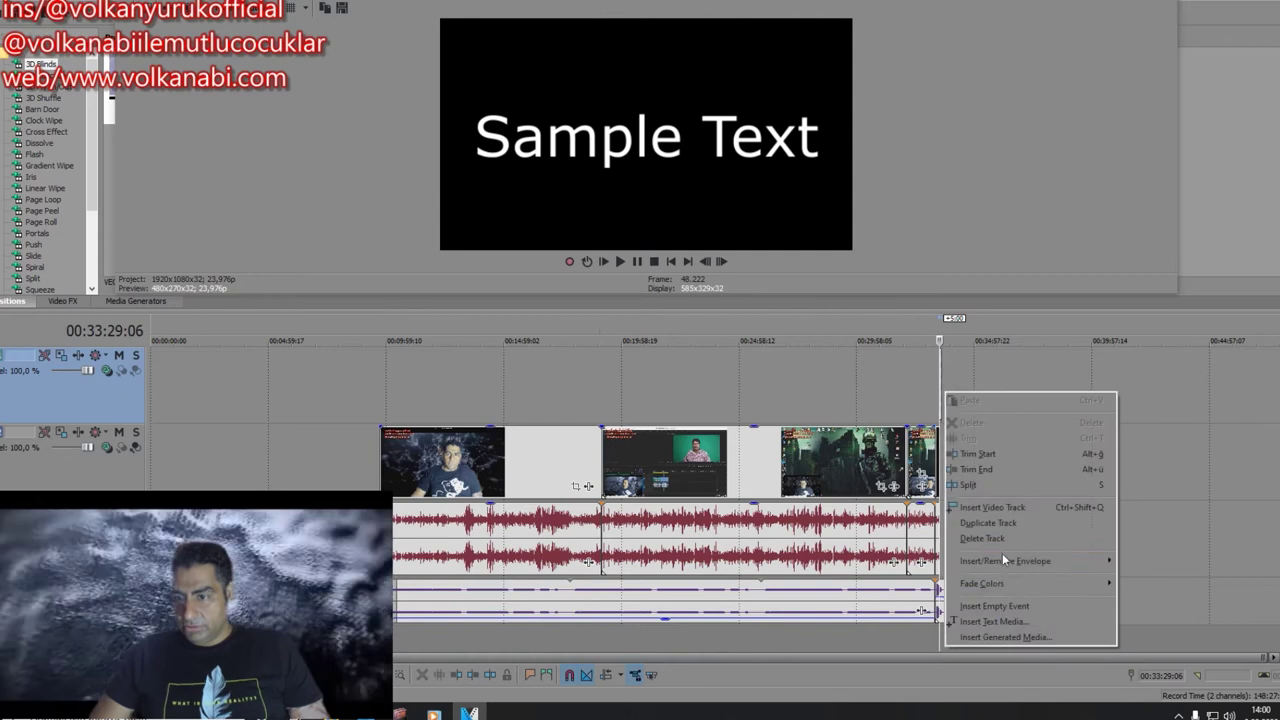
left_click(947, 622)
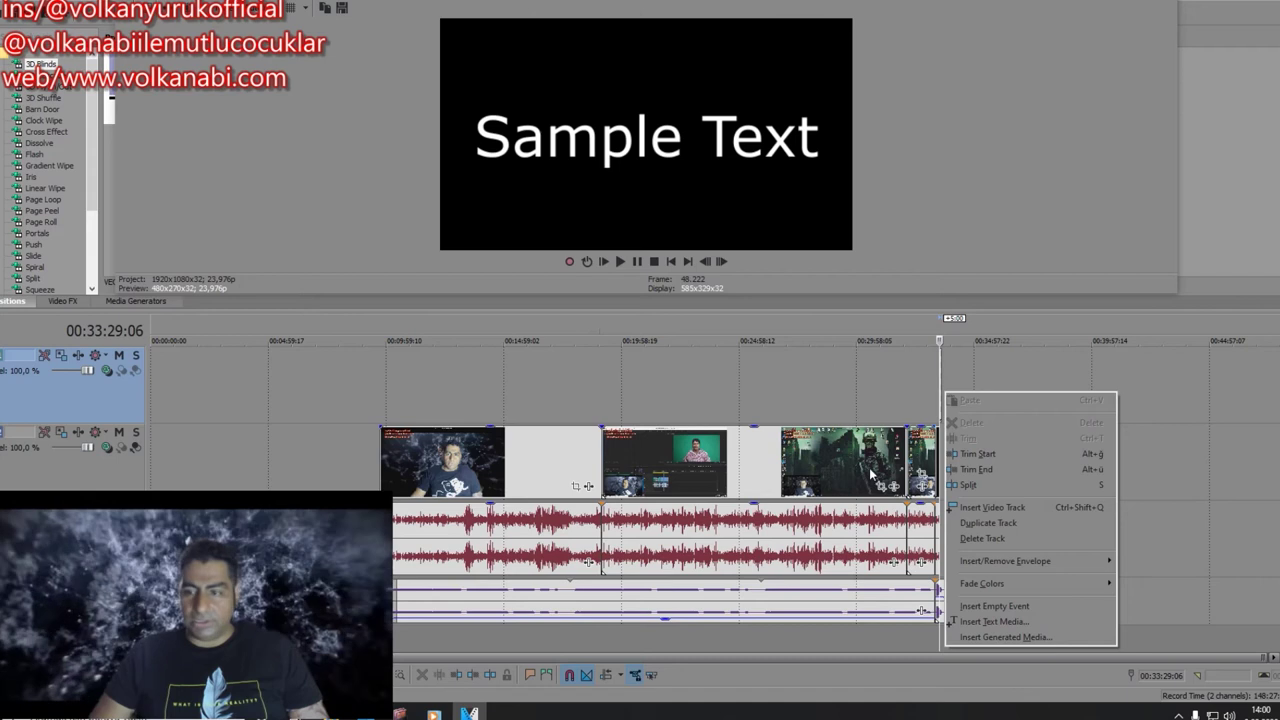
left_click(877, 371)
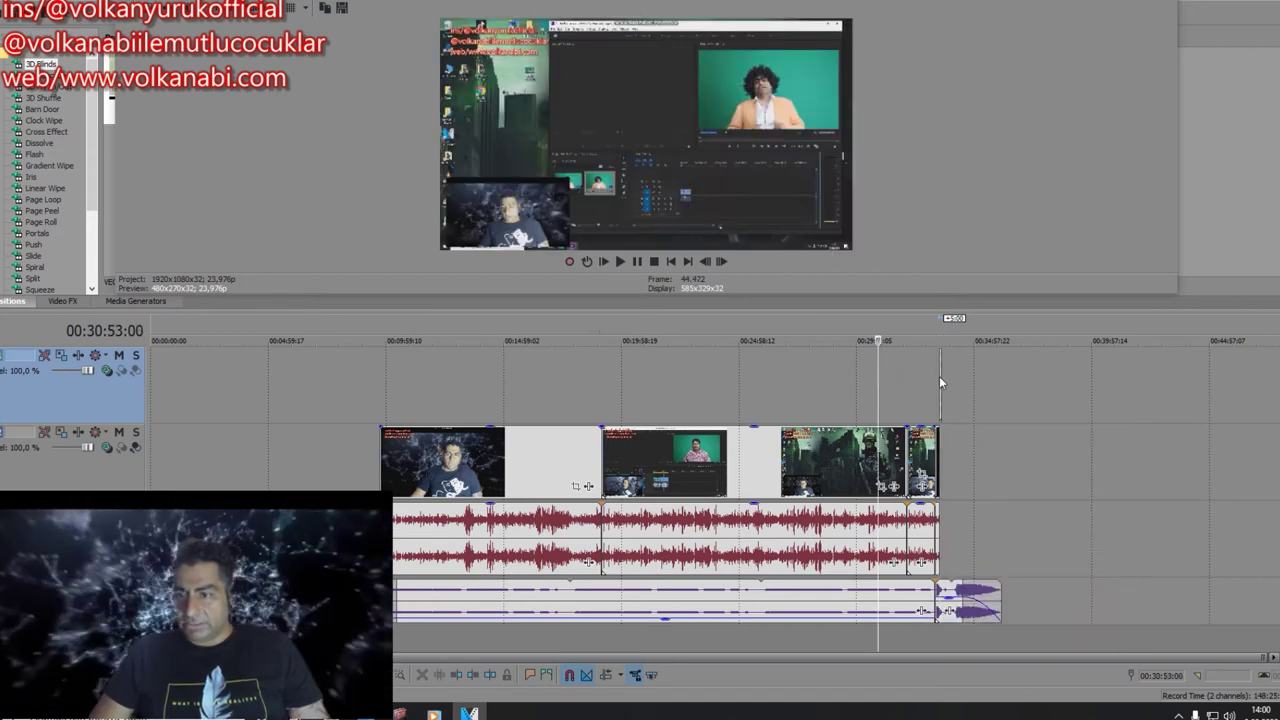
left_click_drag(942, 377, 1031, 382)
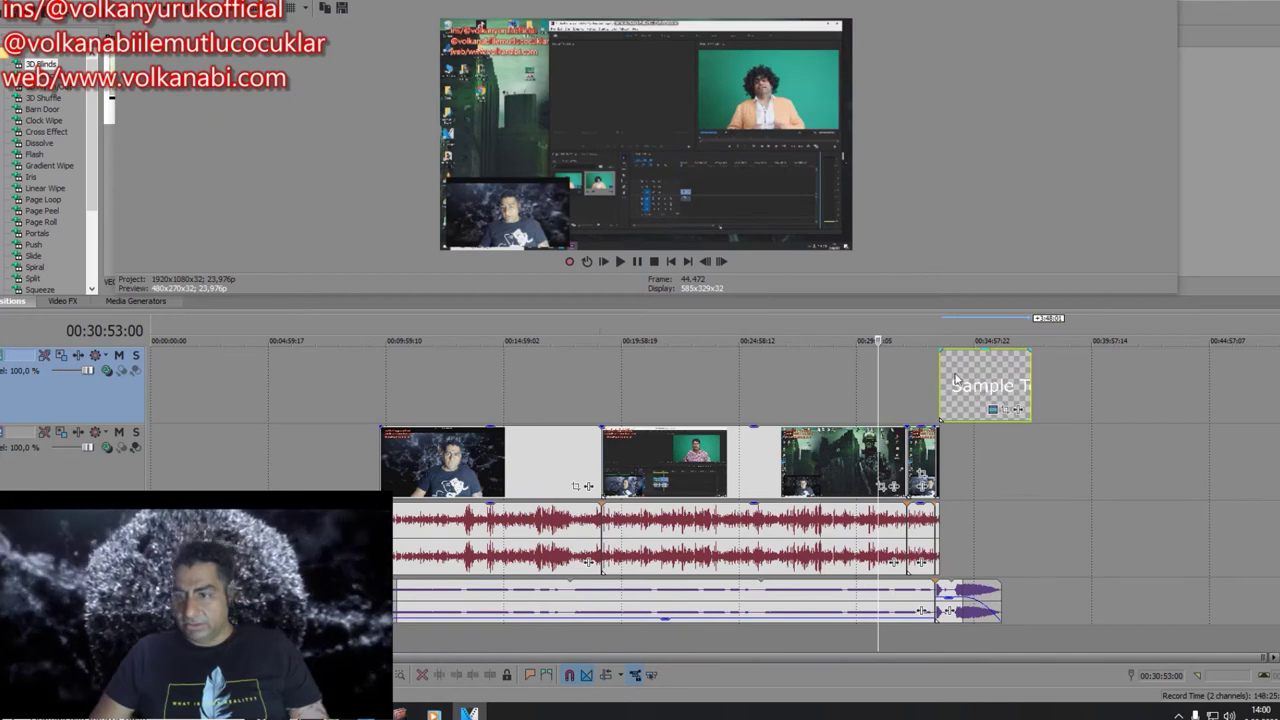
left_click(983, 387)
key("Delete")
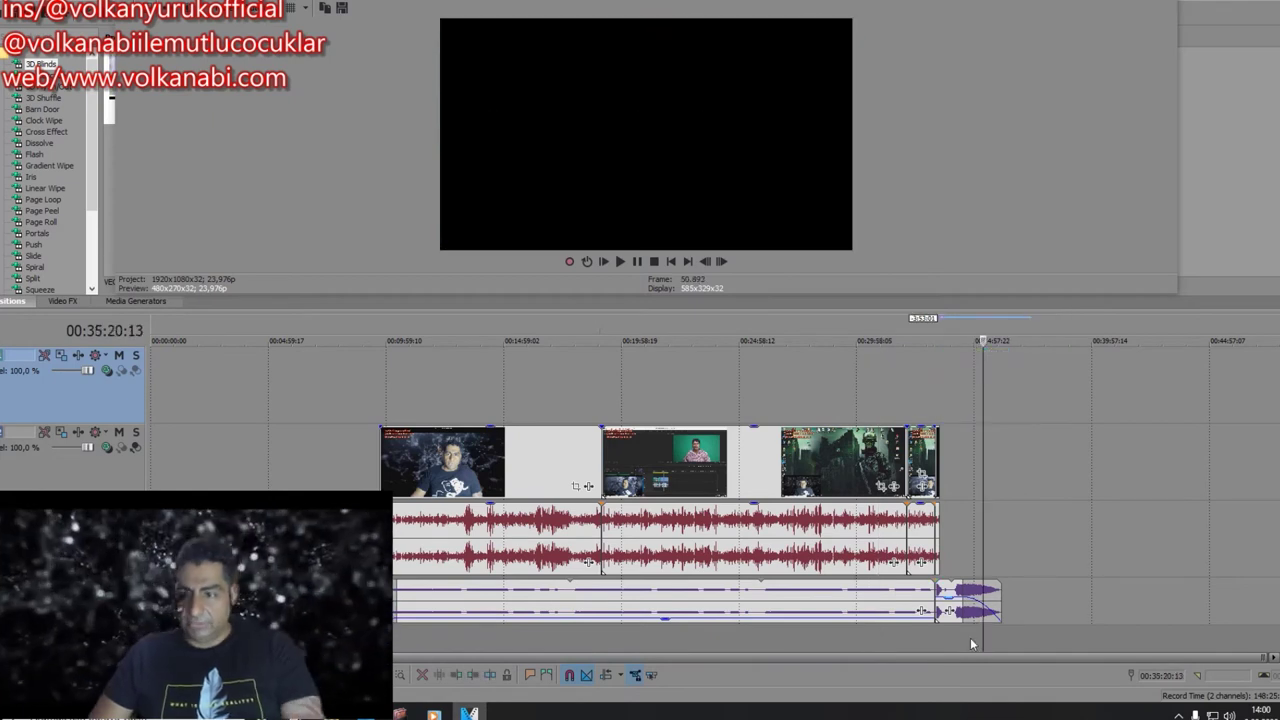
Step: Insert text media at 00:33:17:13 on the upper video track and extend the title clip by 2:45:00 to the end of the music
left_click(938, 395)
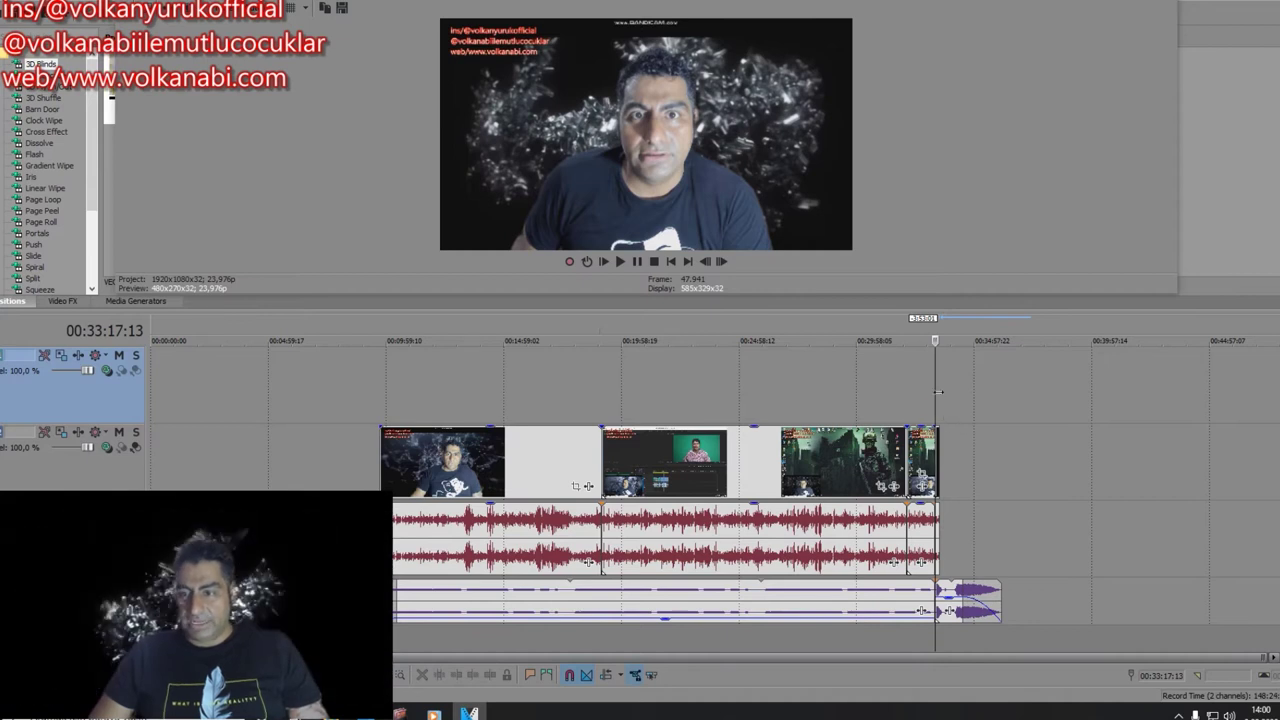
right_click(938, 393)
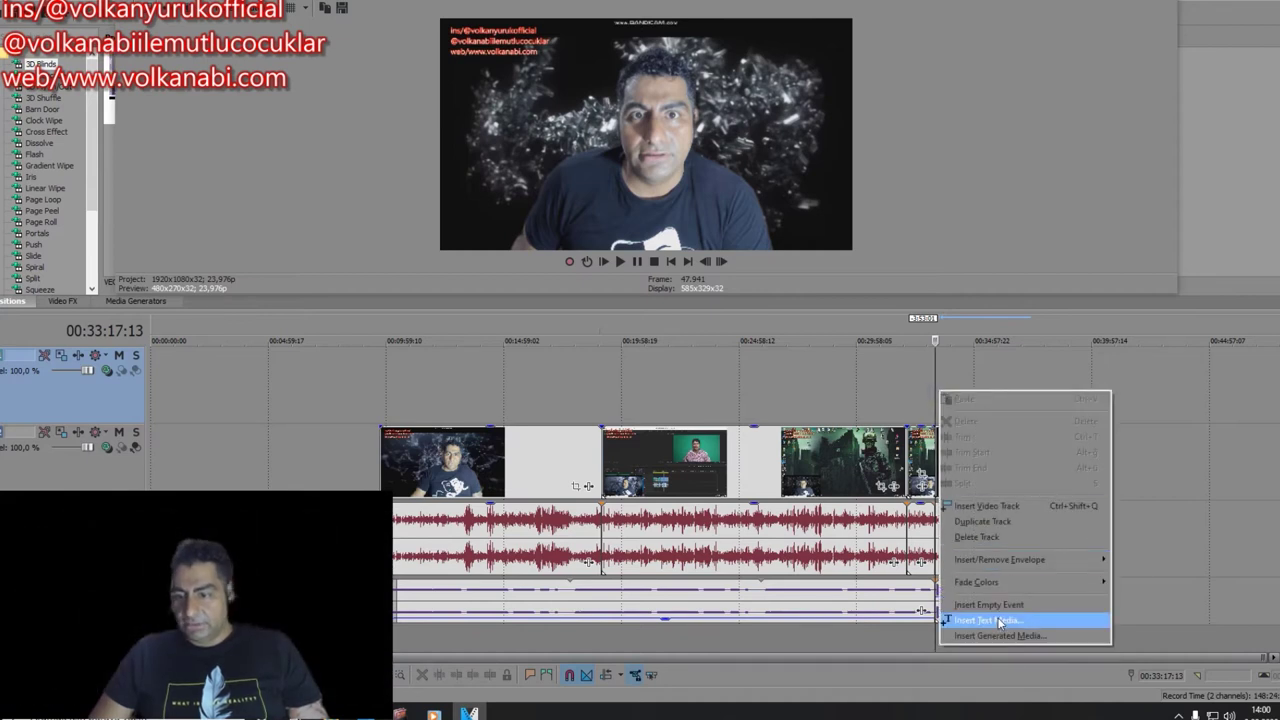
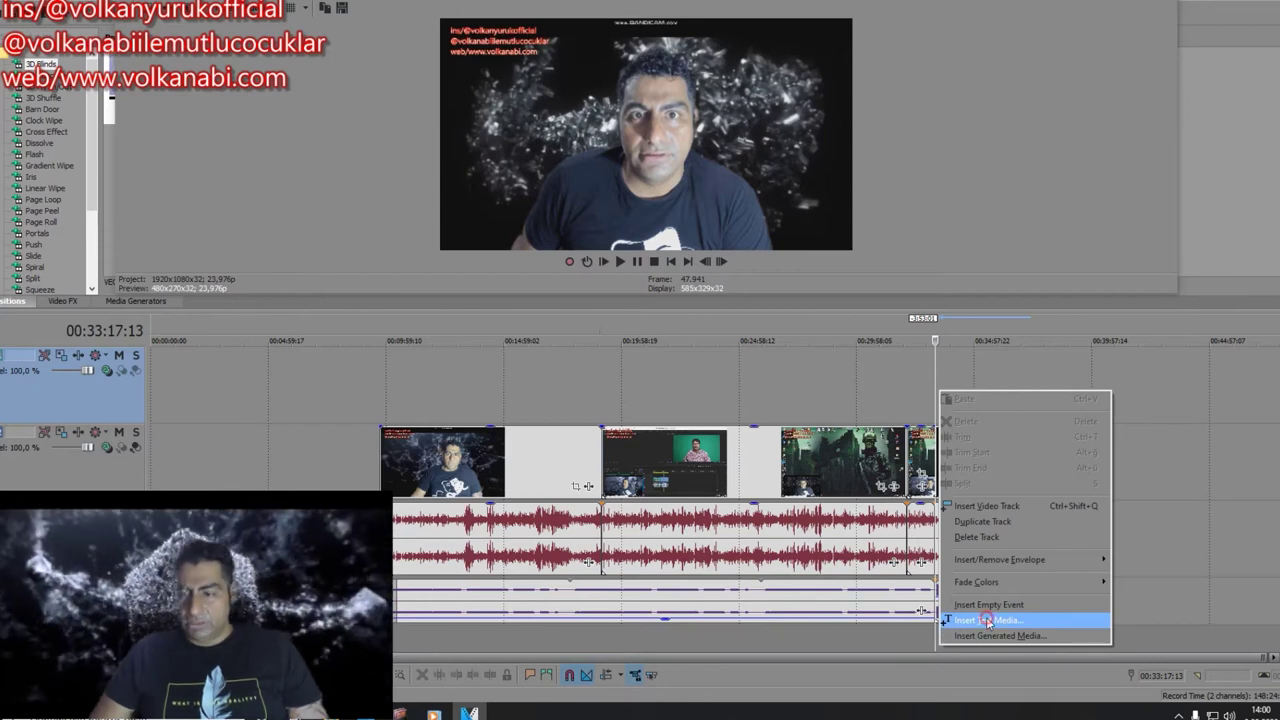
left_click(987, 620)
left_click_drag(937, 390, 992, 410)
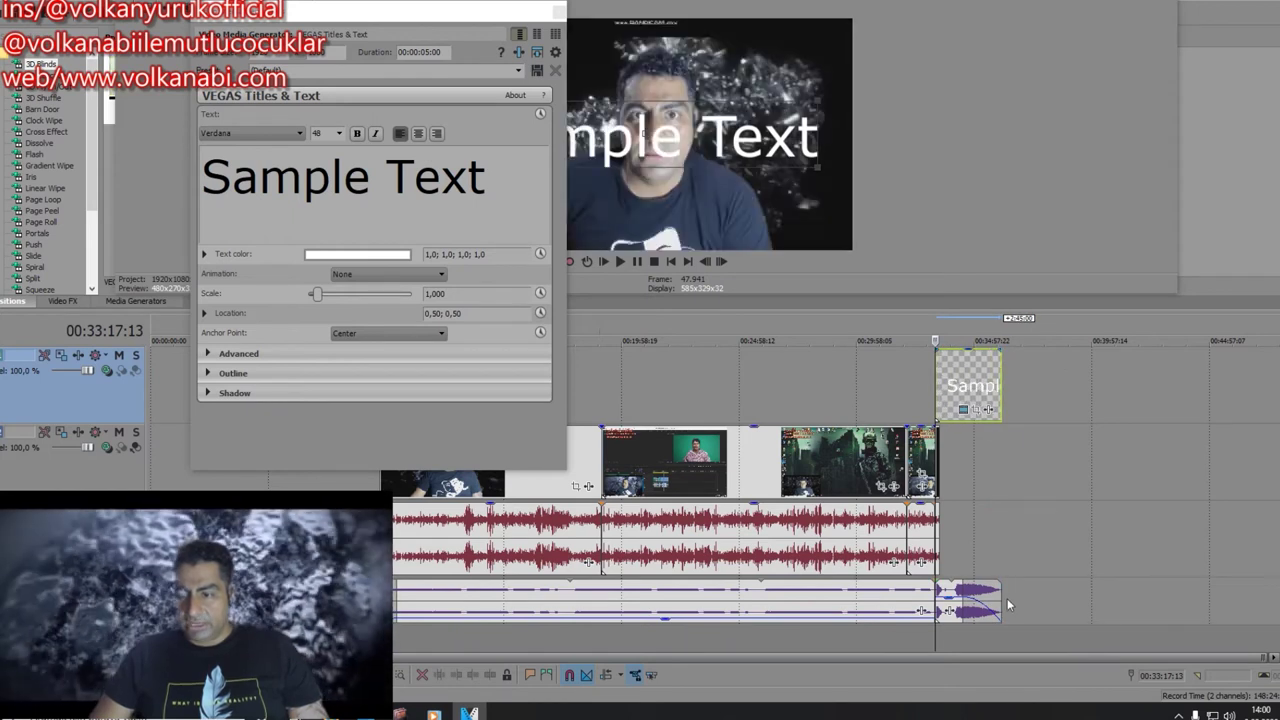
Step: Shorten the trailing music by 1:10:00 and the title clip by 1:30:00, with a fade-out on the title
left_click_drag(1000, 597, 972, 597)
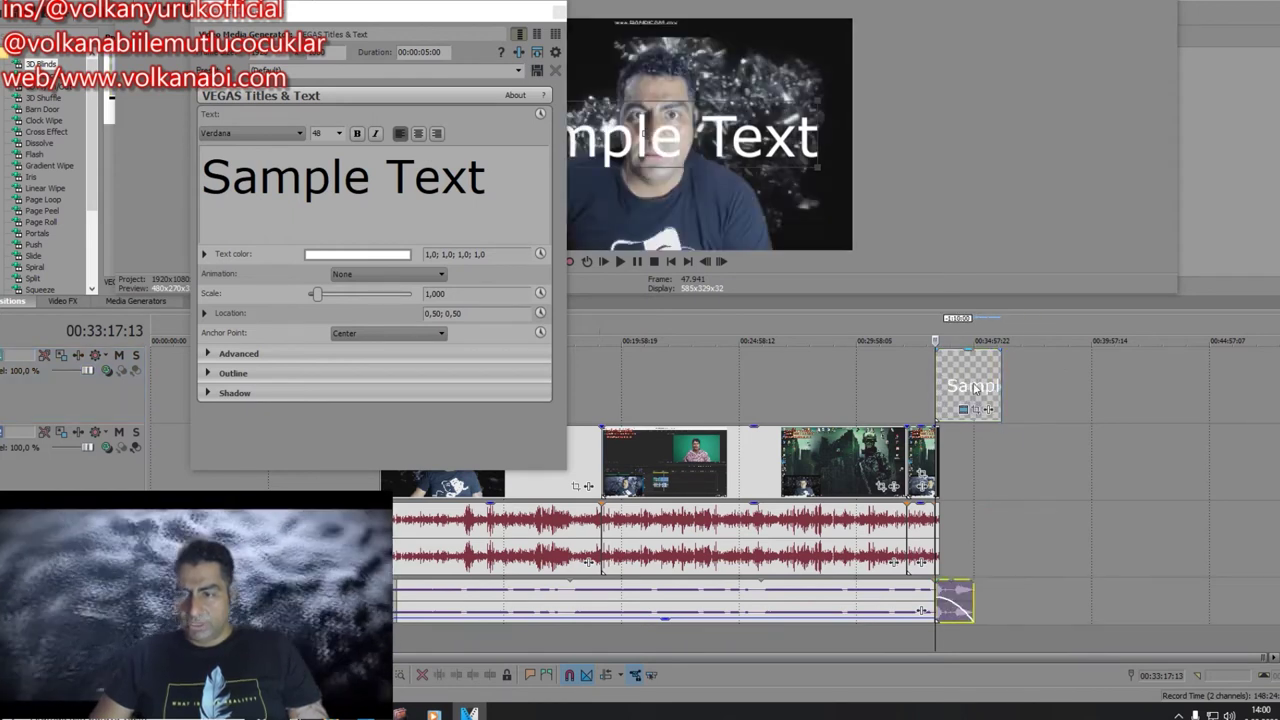
left_click_drag(1005, 382, 963, 370)
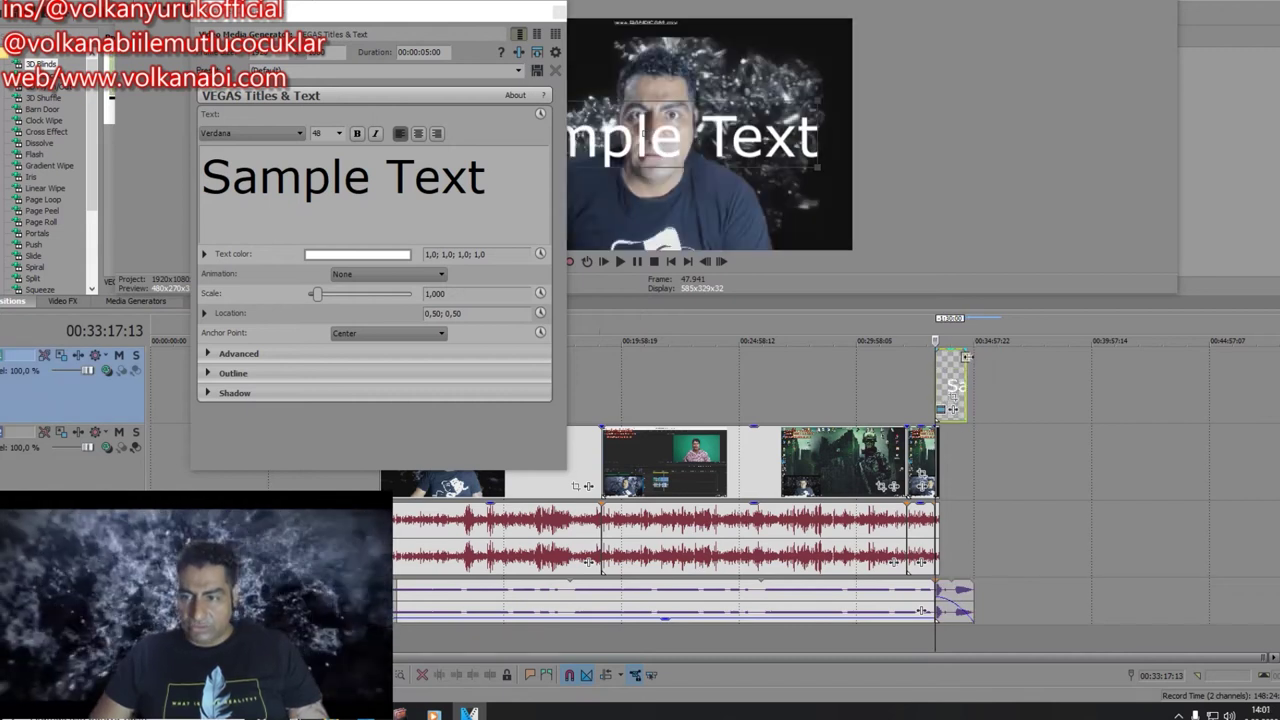
left_click_drag(966, 355, 942, 355)
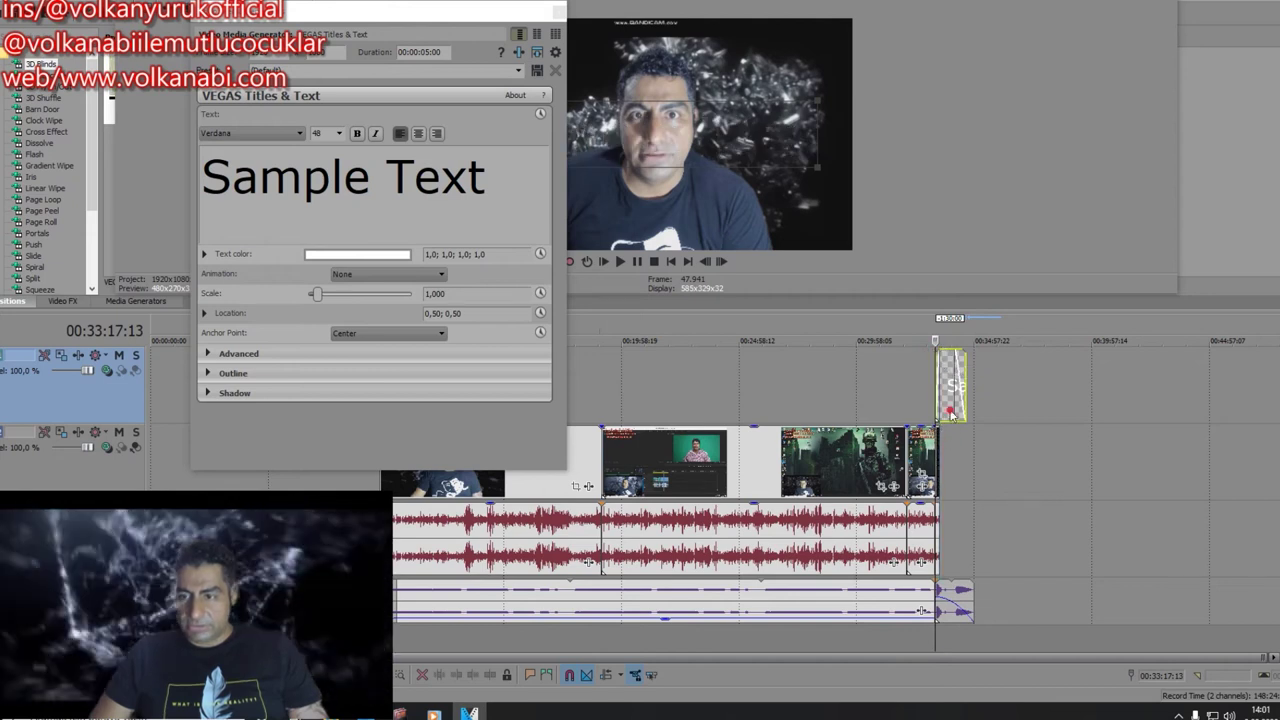
Step: Replace the title's sample text with "BİZİ TAKİP" on the first line and "EDİN LÜTFEN" on the second
left_click(950, 412)
left_click(457, 195)
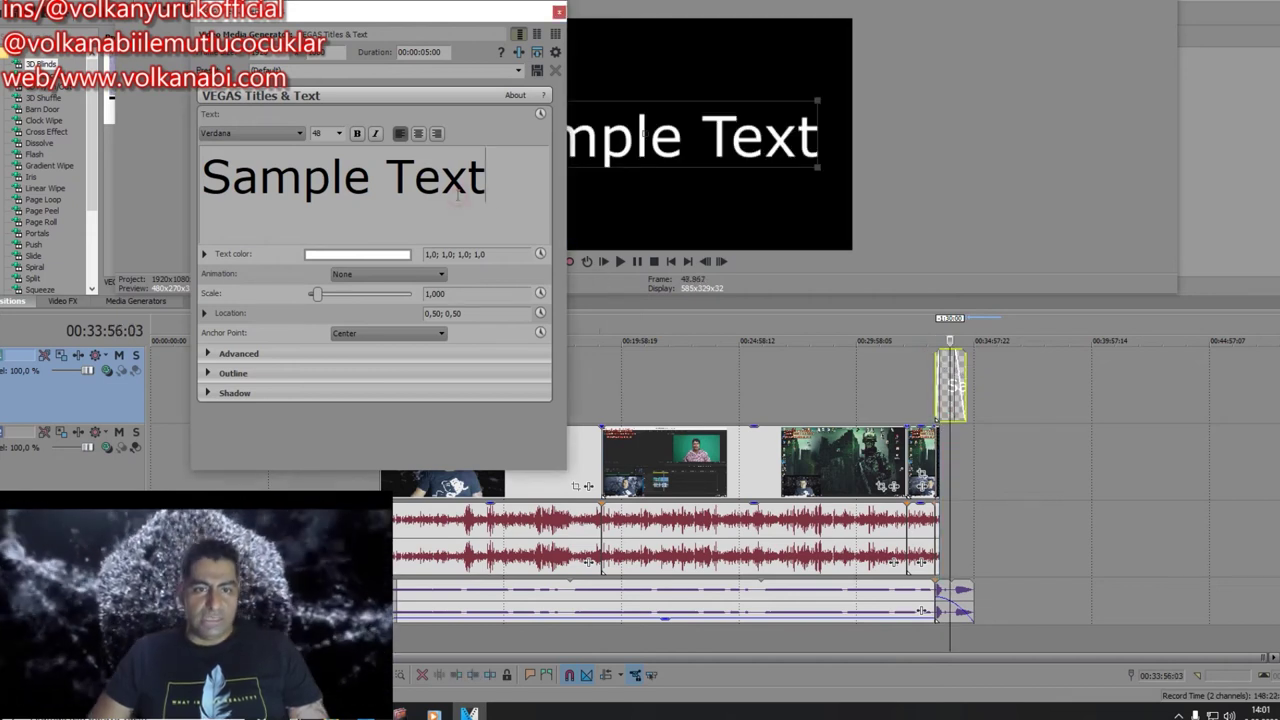
key("ctrl+shift+Left")
key("ctrl+shift+Left")
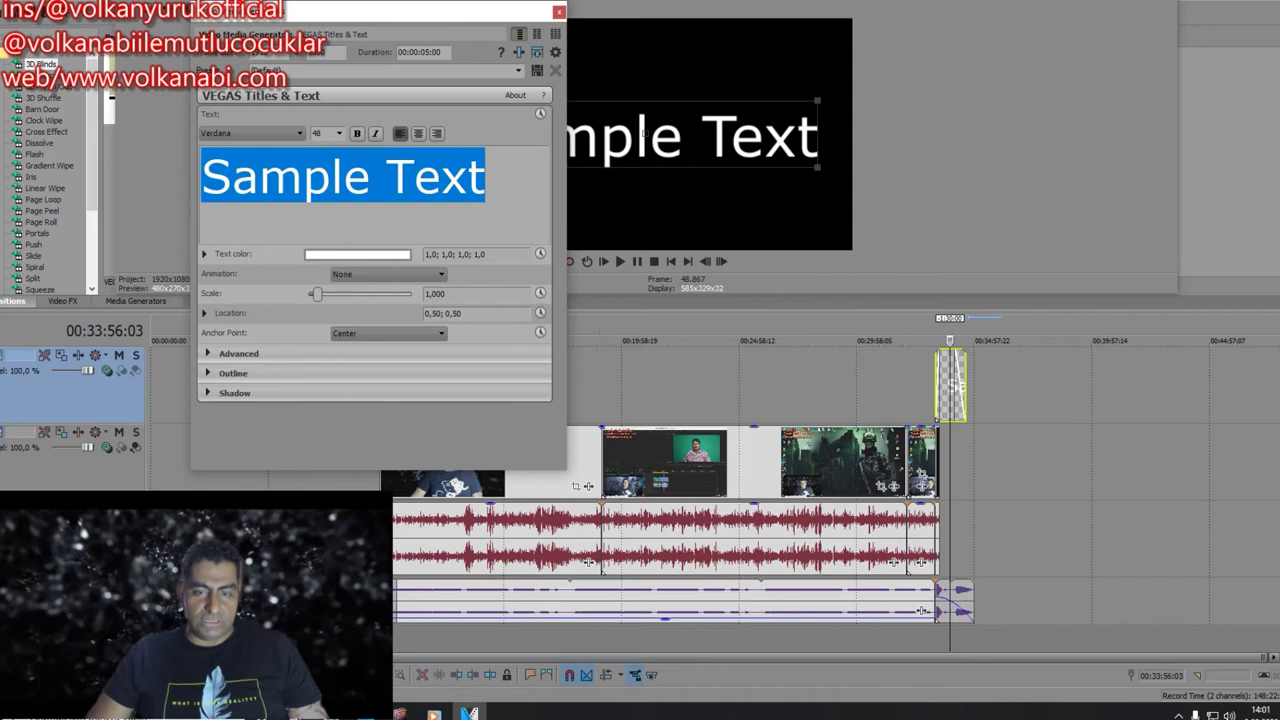
key("Delete")
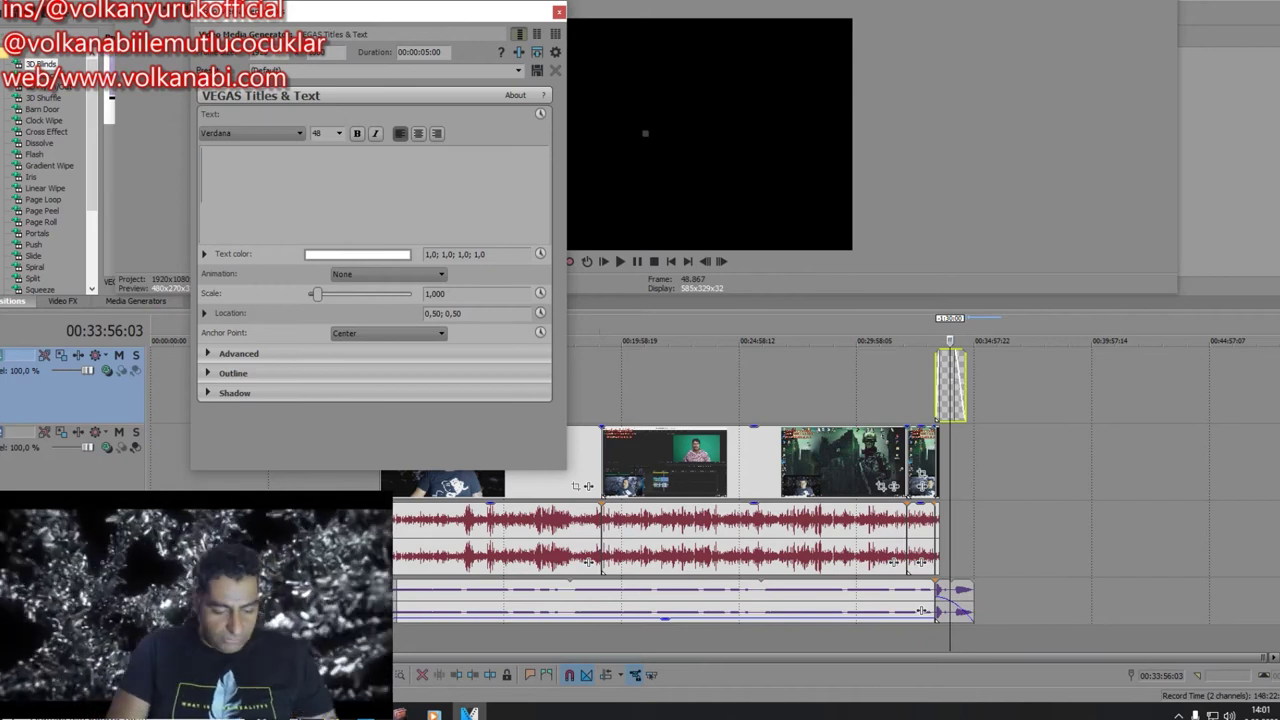
type("BİZİ ")
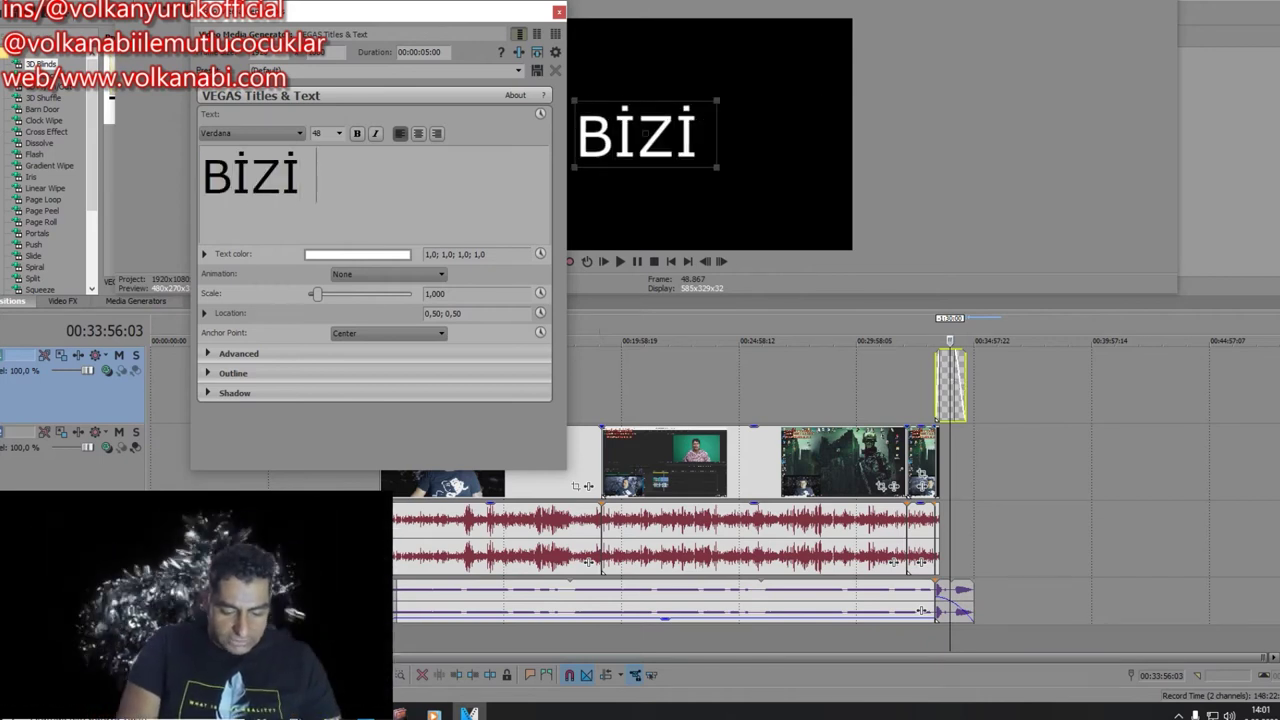
type("TAKİP")
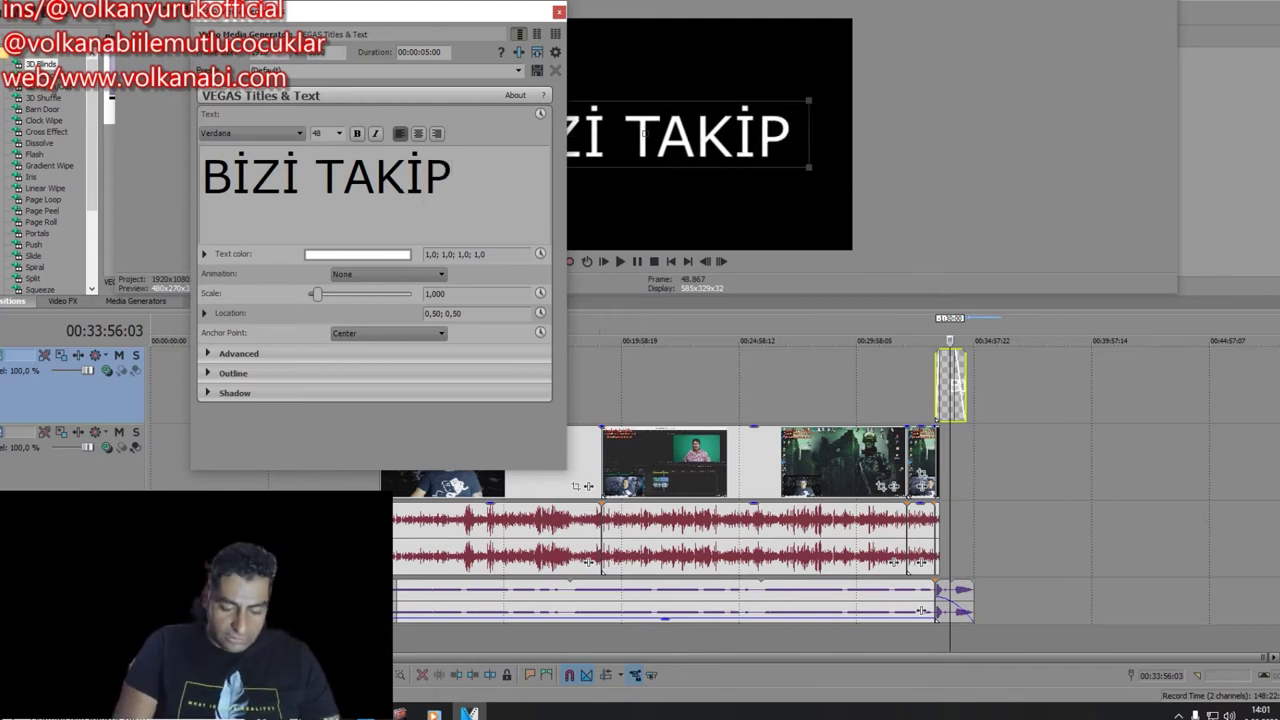
key("Return")
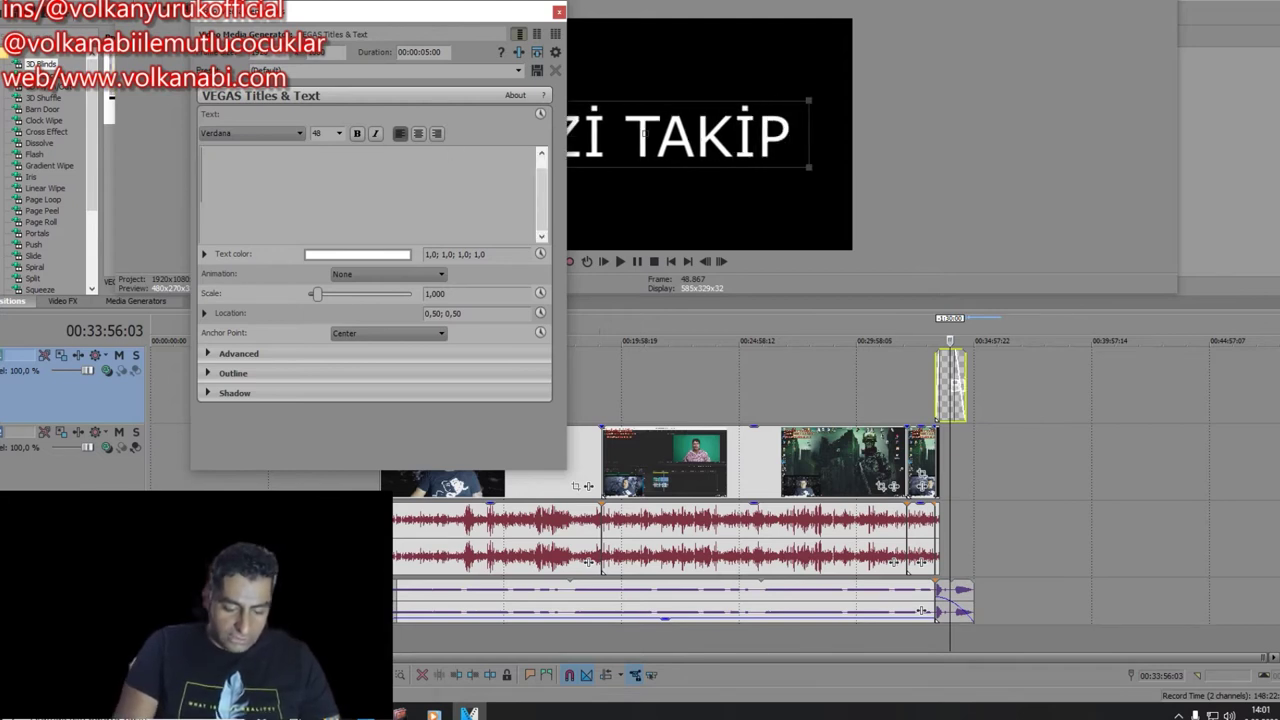
type("EDİ")
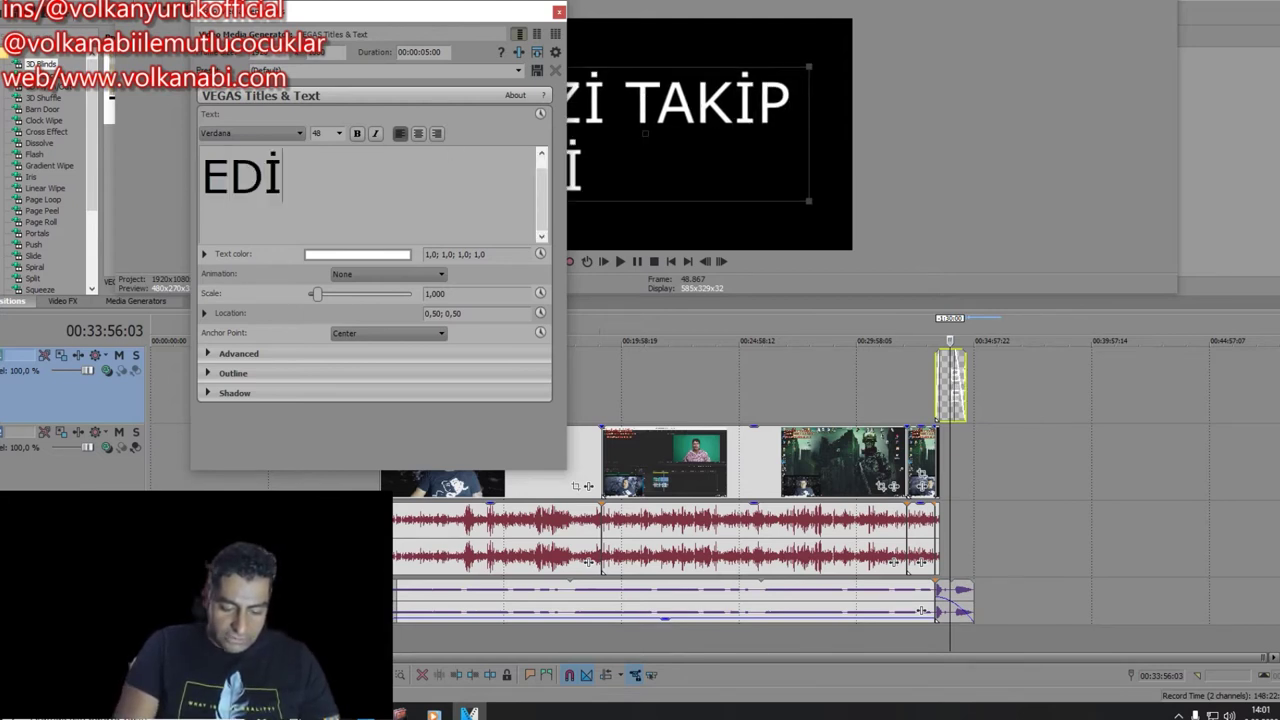
type("N LÜTFEN")
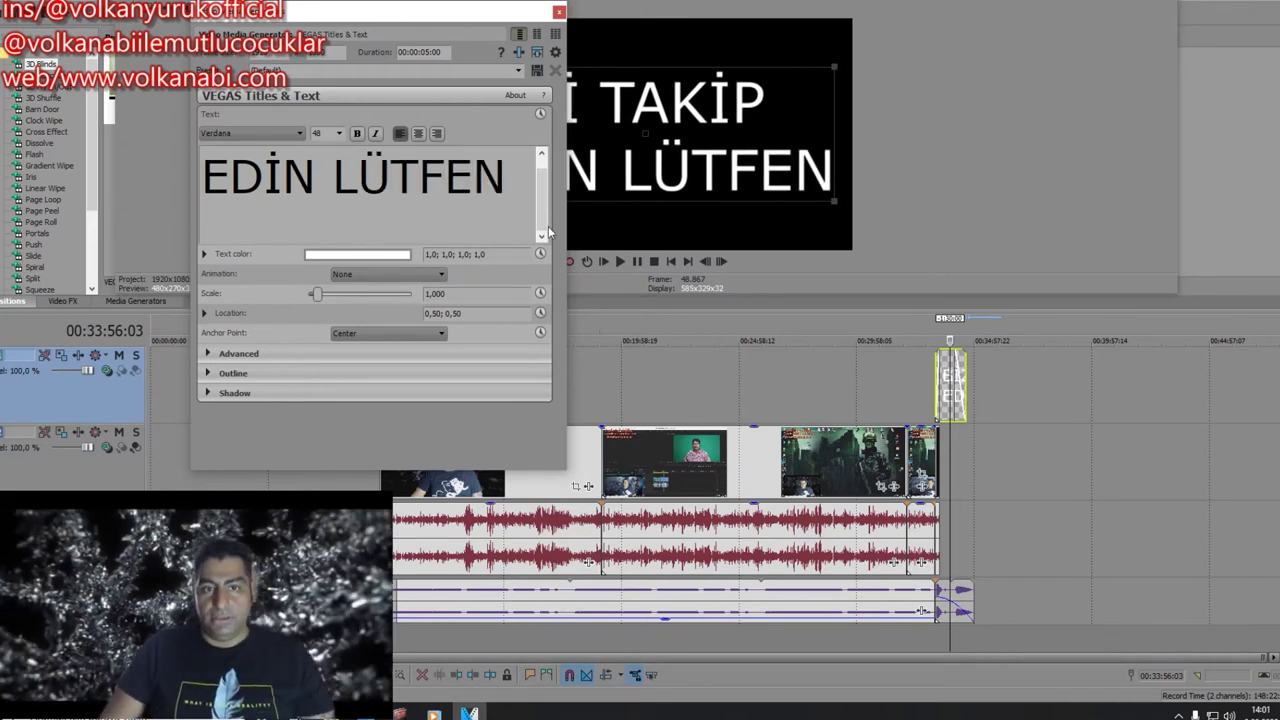
Step: Set the whole title text to the Tahoma font and move the title settings window clear of the preview
left_click_drag(507, 181, 205, 150)
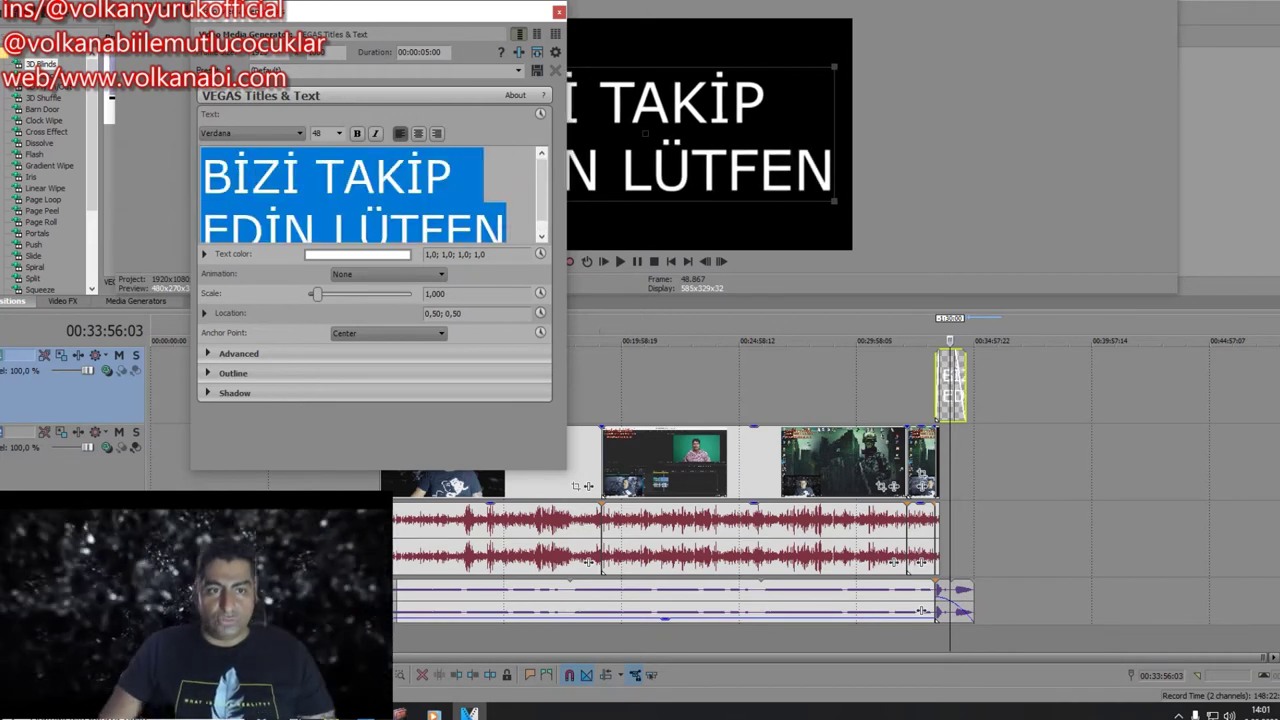
left_click(233, 134)
left_click(247, 257)
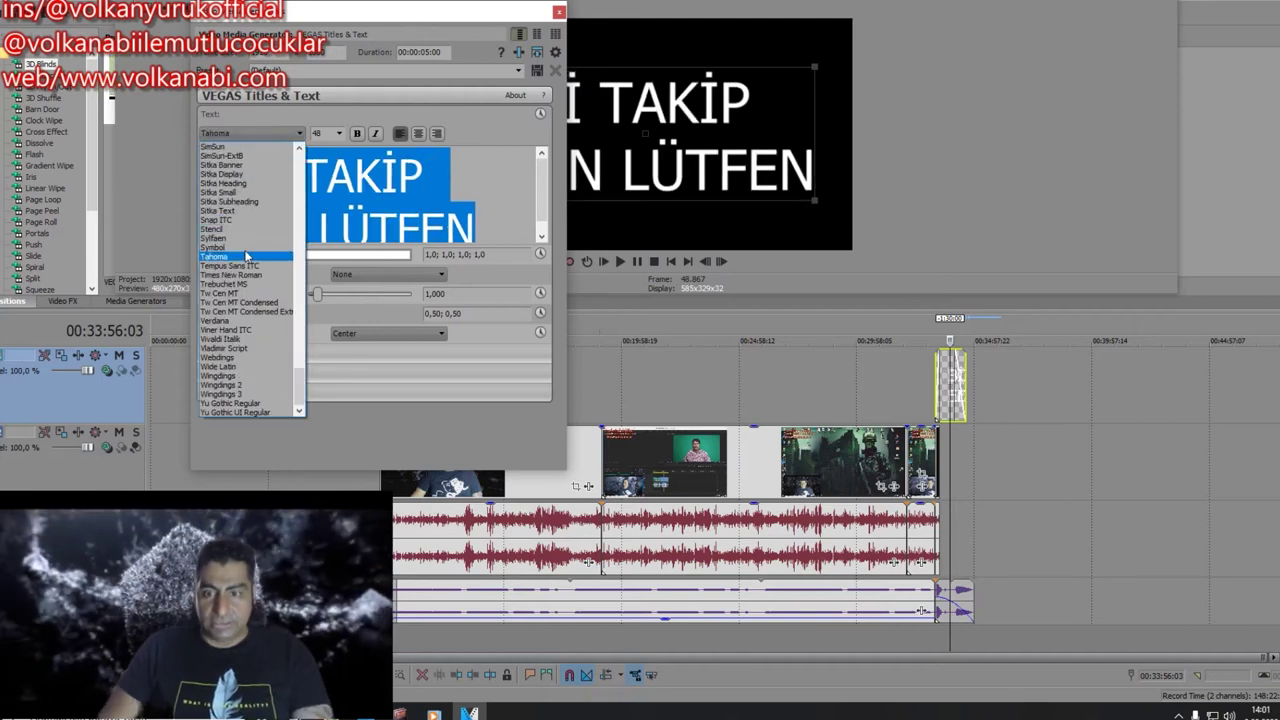
left_click(396, 15)
left_click_drag(389, 15, 1107, 5)
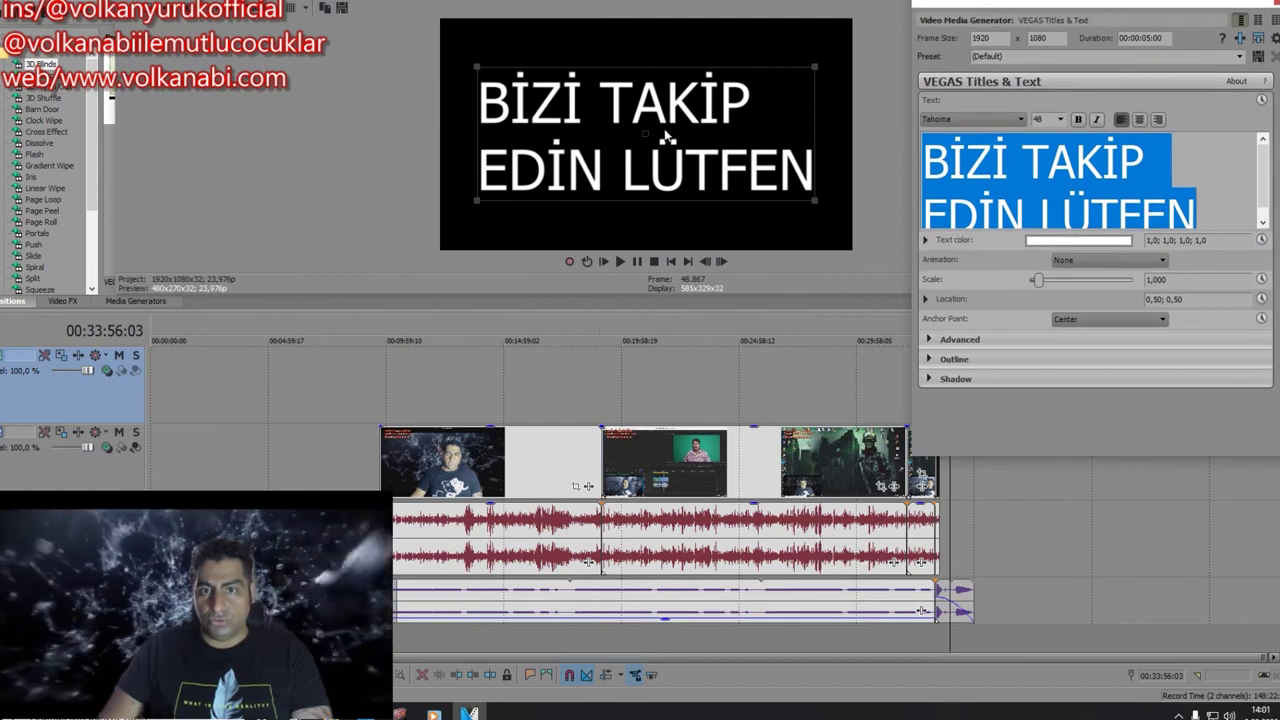
Step: Set the font of the whole title text to Snap ITC
left_click(1015, 119)
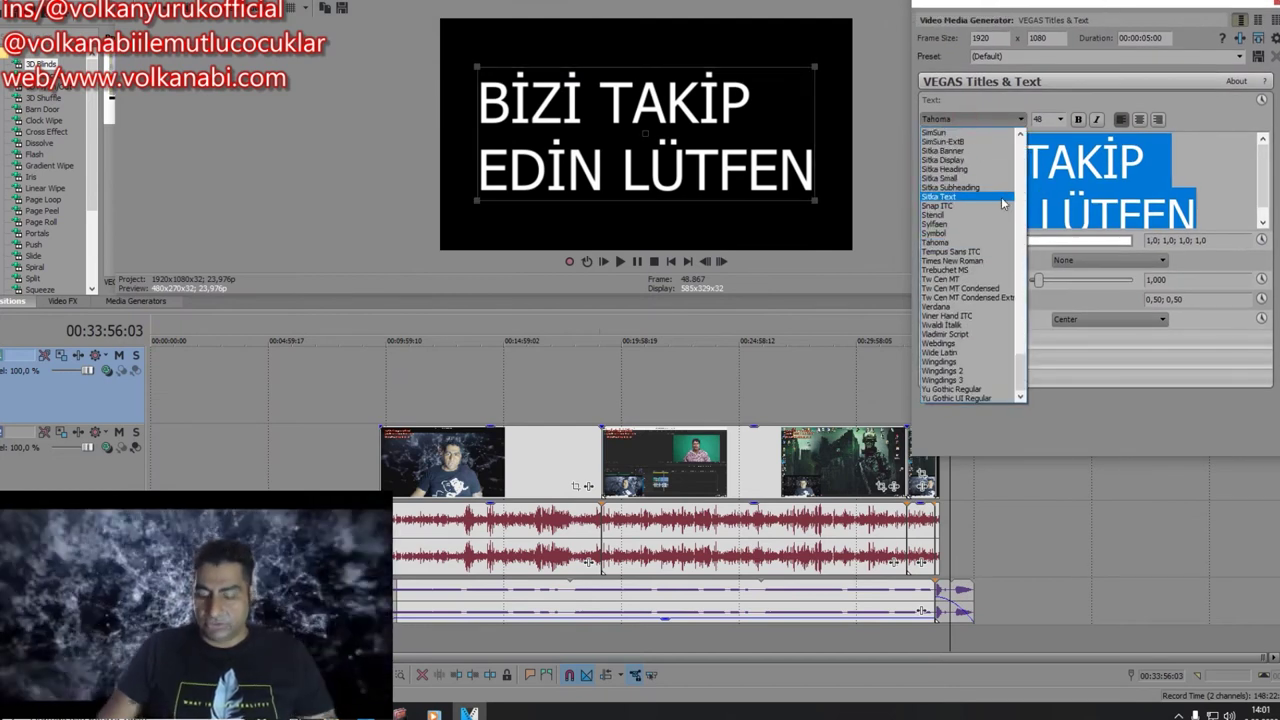
key("Down")
key("Down")
key("Up")
key("Down")
key("Up")
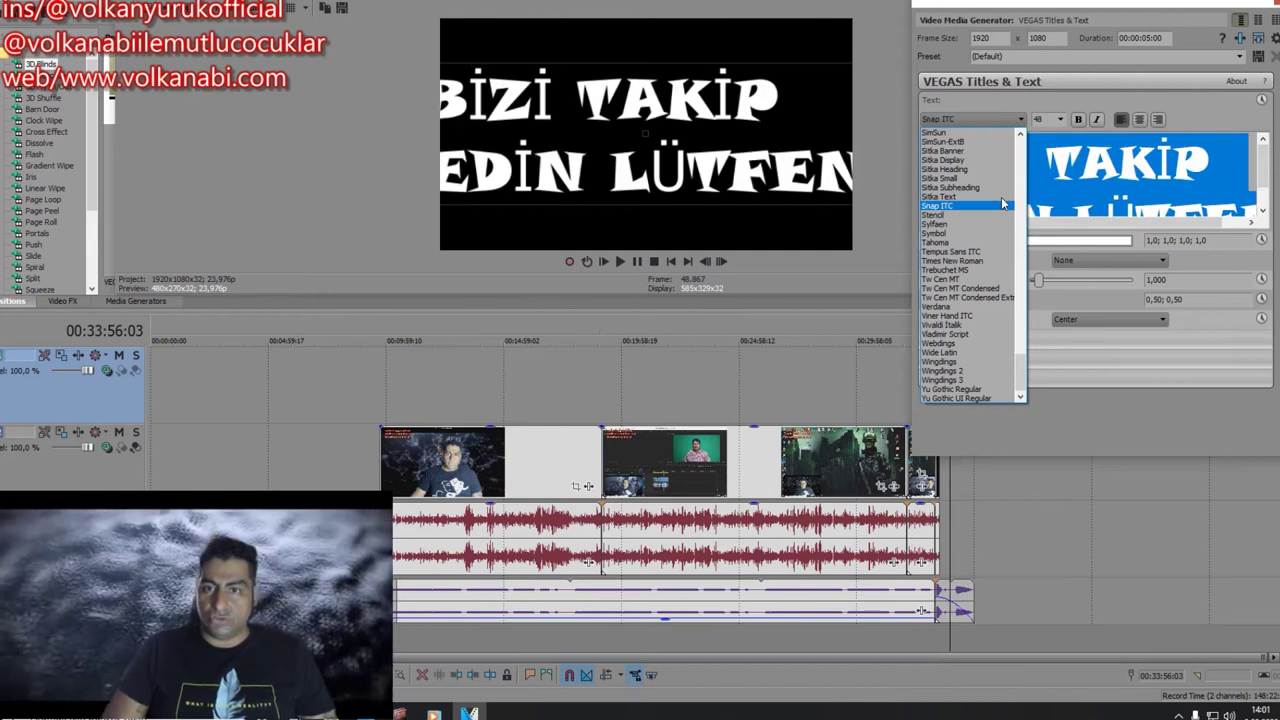
left_click(1168, 375)
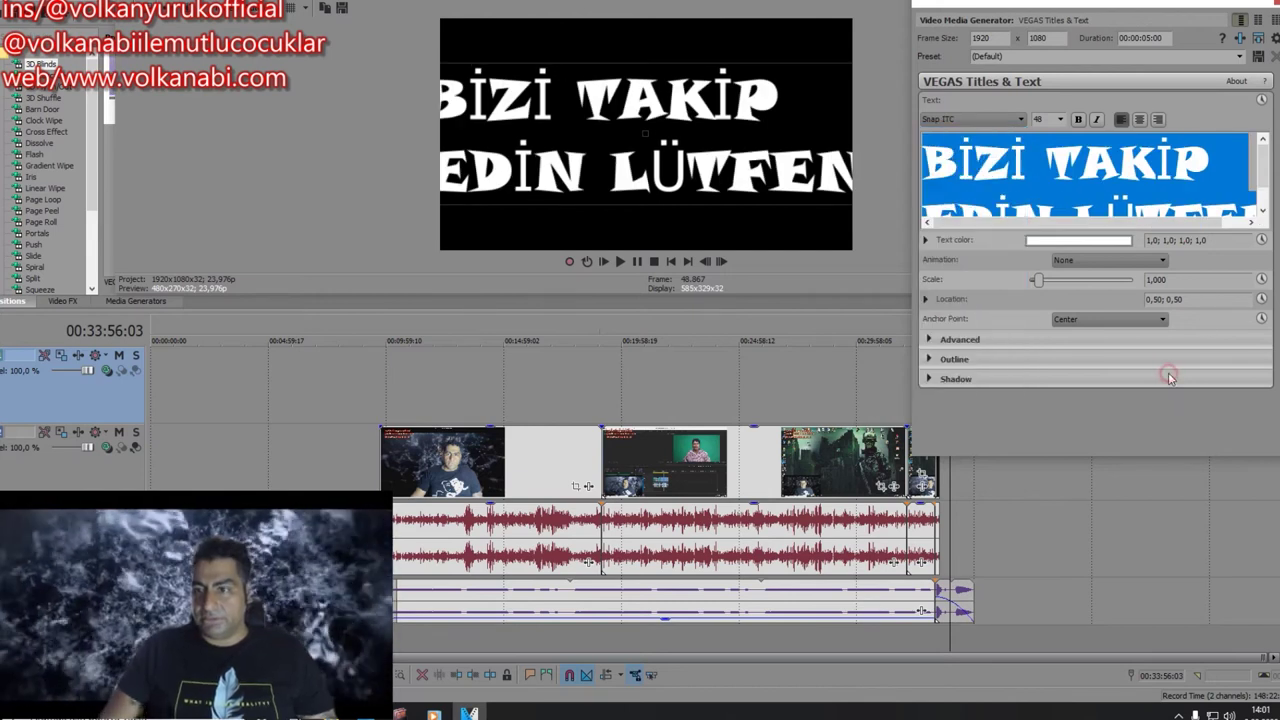
Step: Shrink the title in the preview to a scale of about 0,557 and move it to about 0,51; 0,56
left_click(728, 147)
left_click_drag(489, 86, 588, 105)
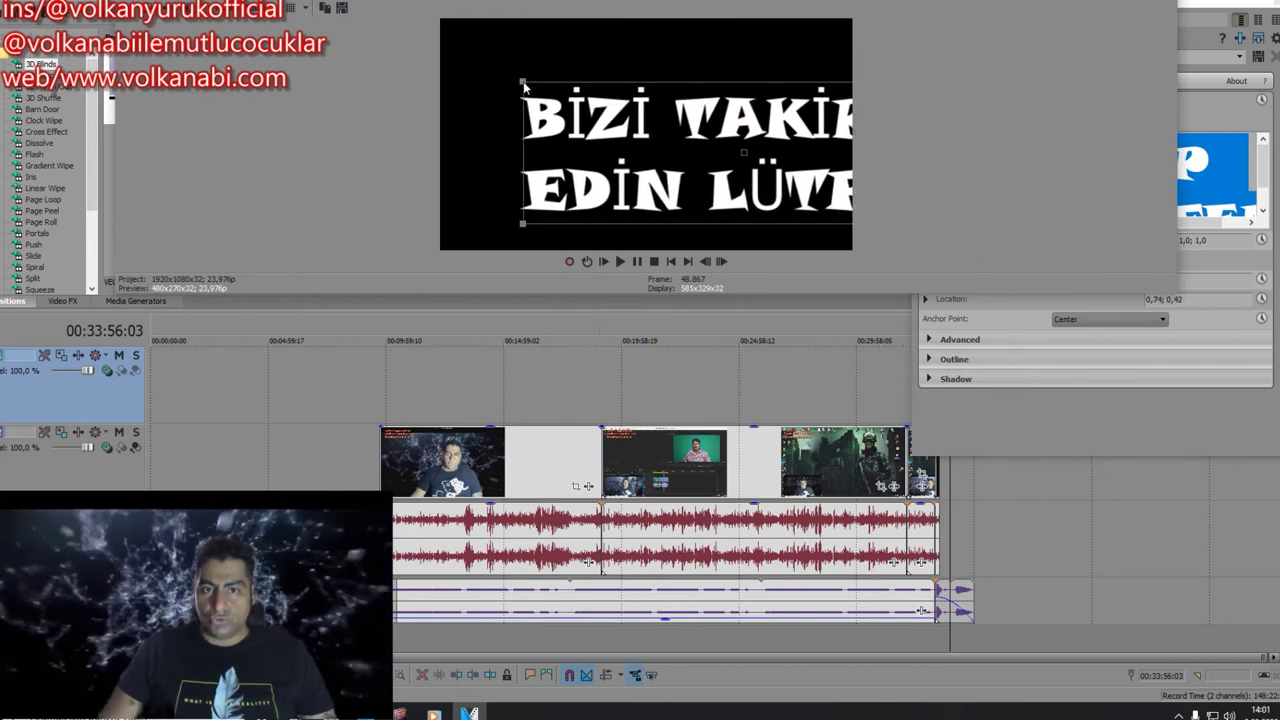
left_click_drag(522, 83, 620, 112)
left_click_drag(684, 144, 588, 113)
left_click(1071, 377)
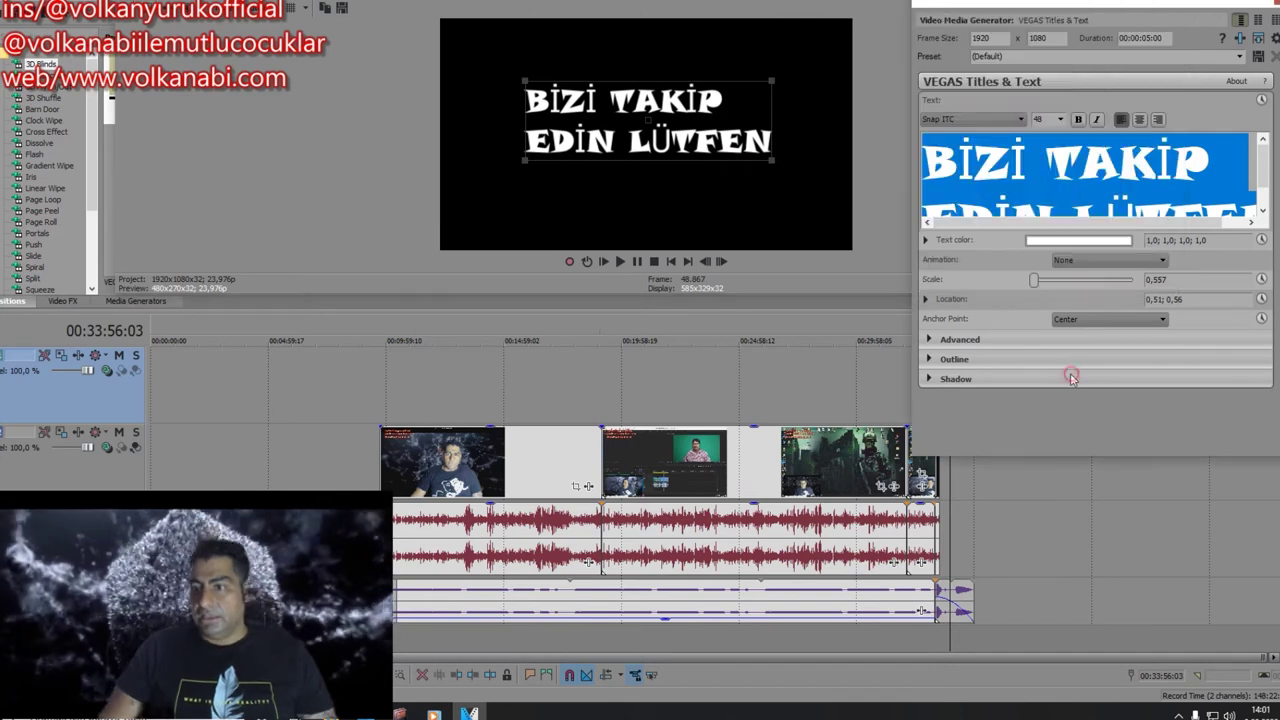
Step: Try several font sizes for the title, including 42 and 52, and set it to 36
left_click(1062, 120)
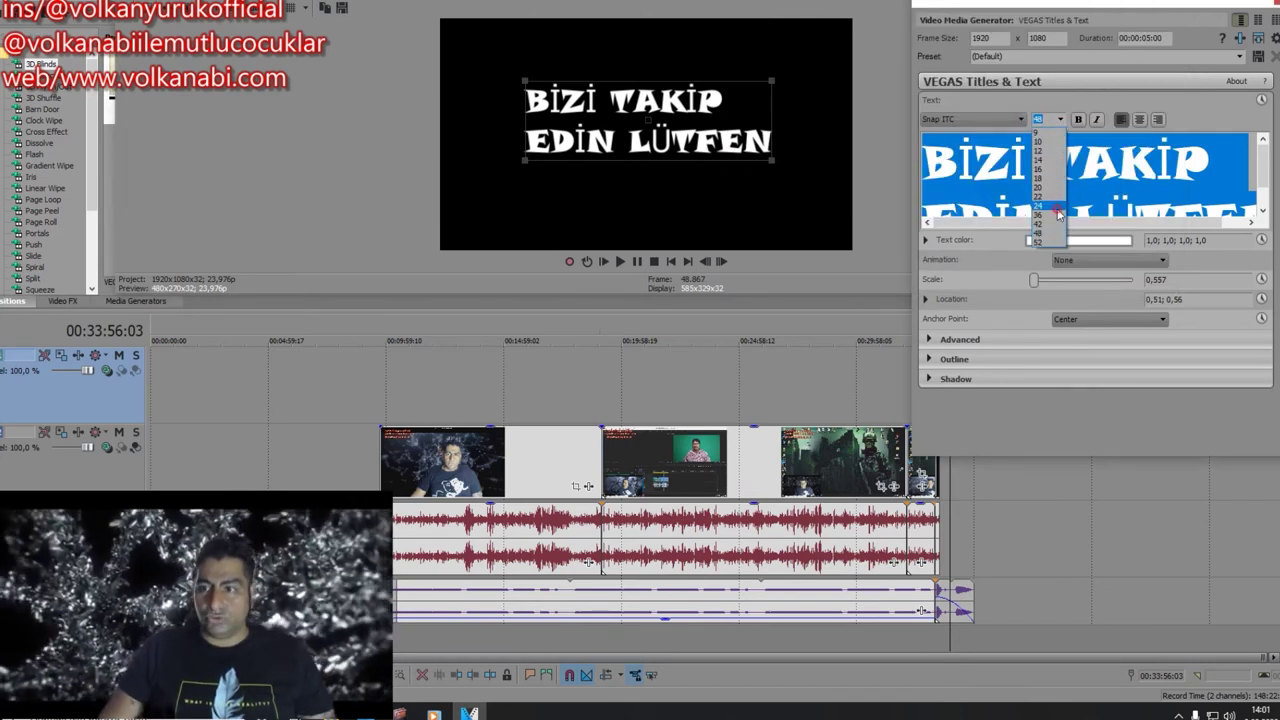
left_click(1058, 213)
left_click(1058, 120)
left_click(1051, 217)
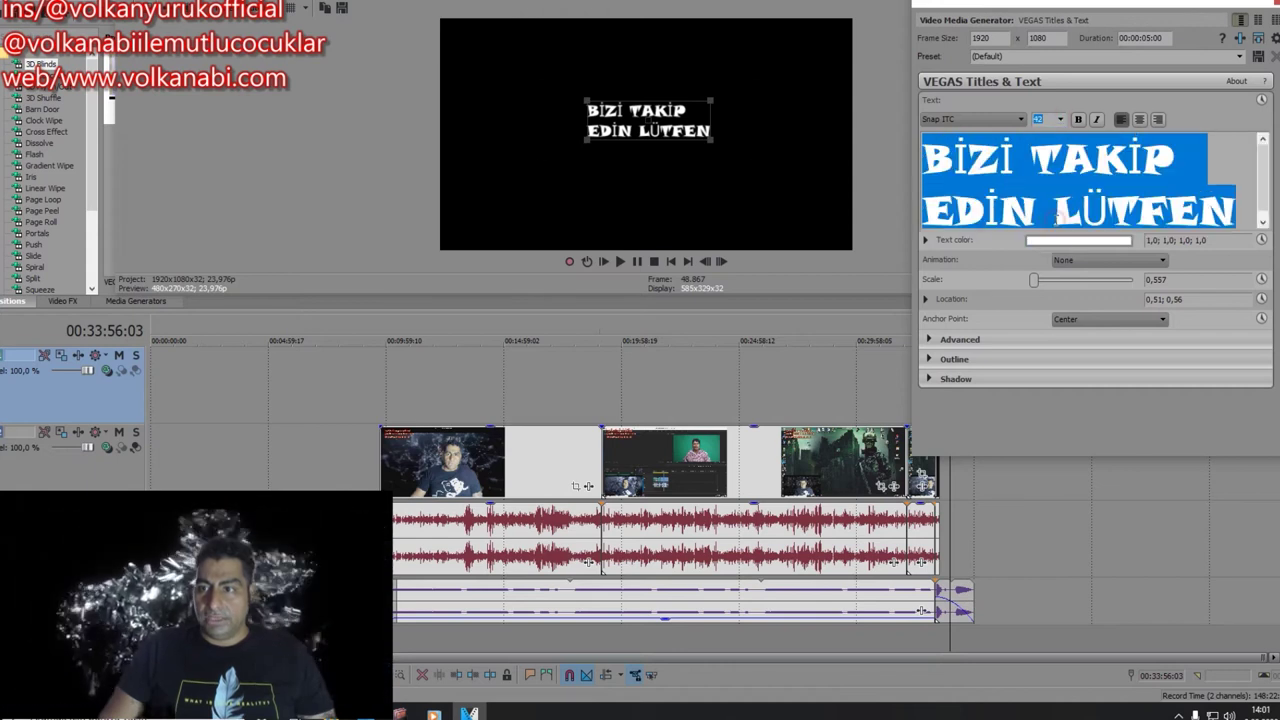
left_click(1061, 120)
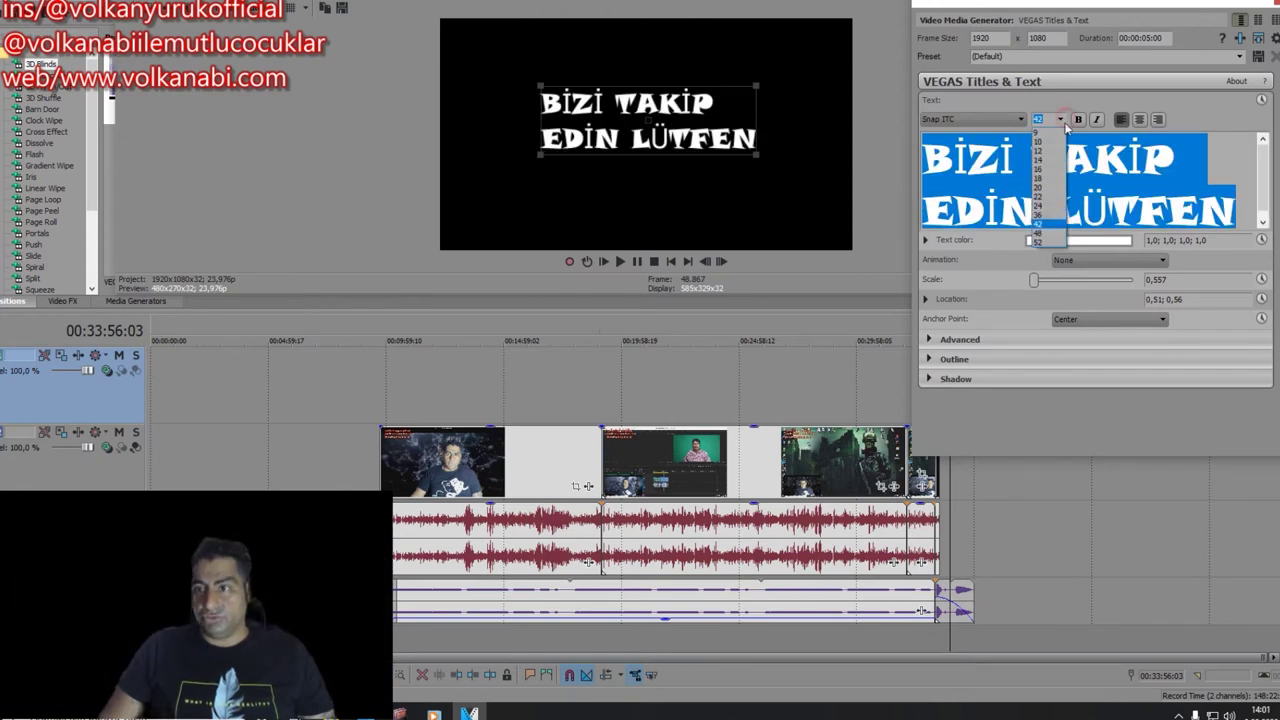
left_click(1040, 242)
left_click(1061, 120)
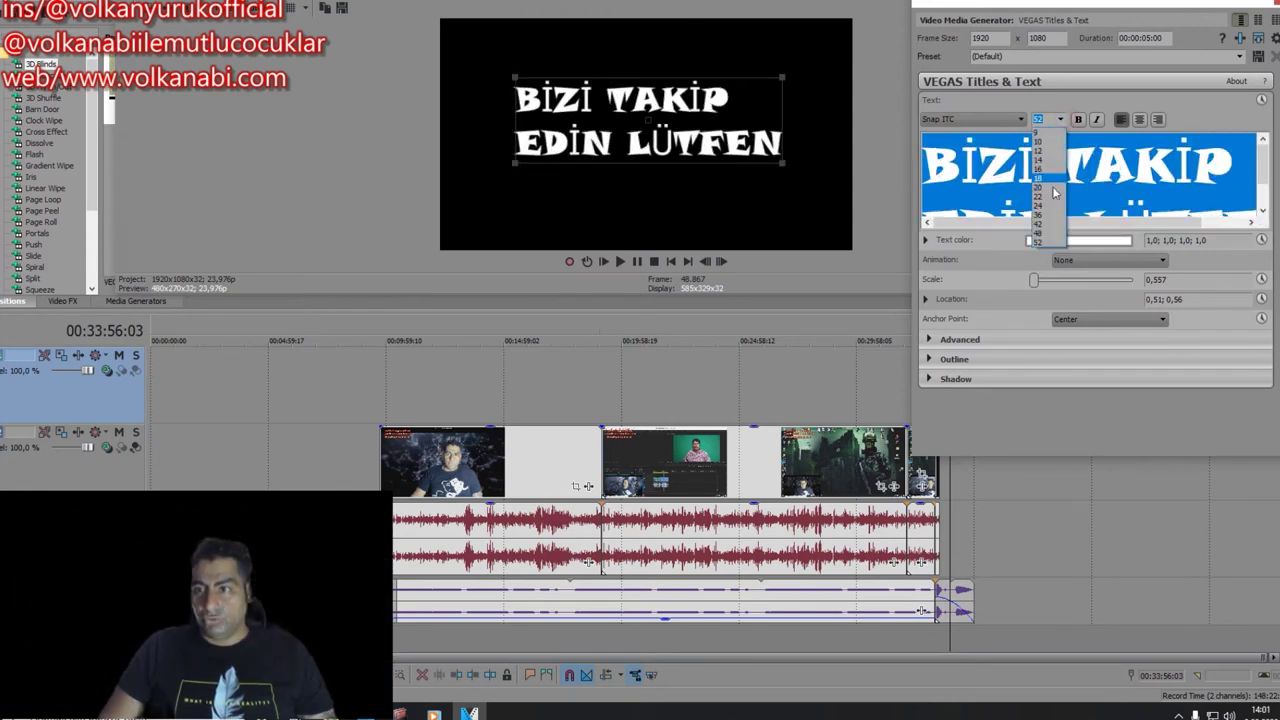
left_click(1048, 177)
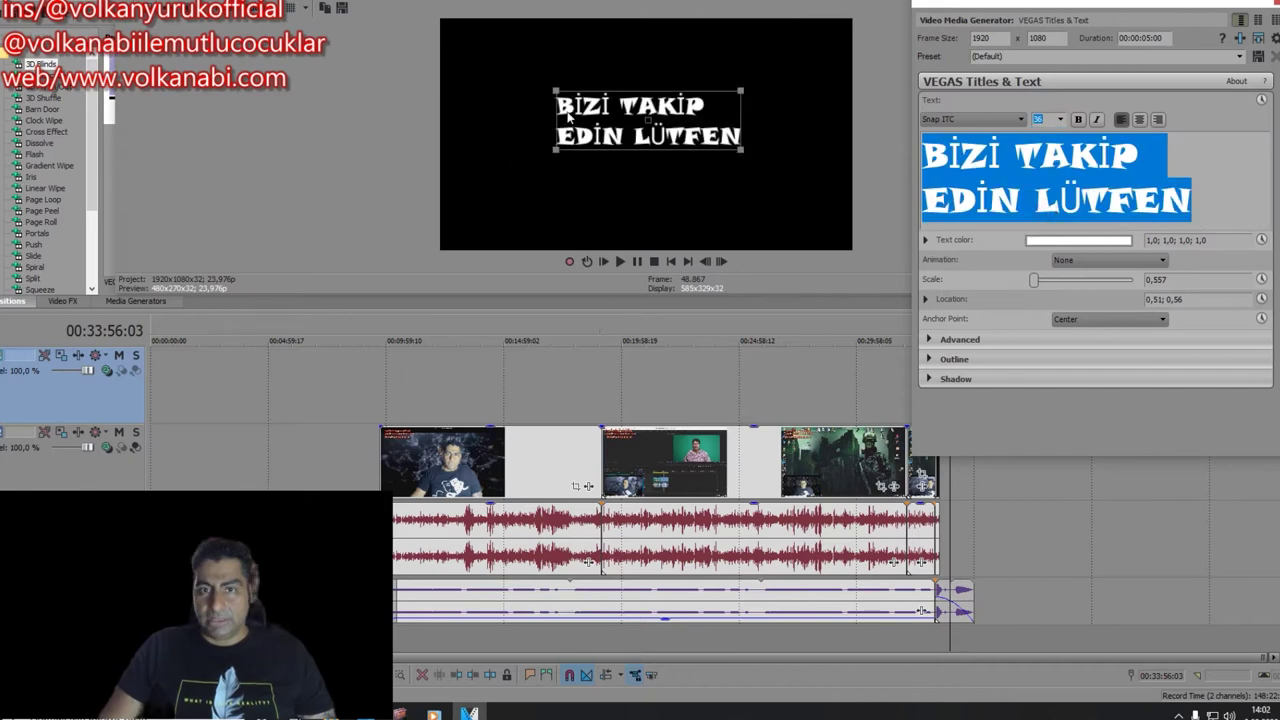
Step: Enlarge the title in the preview to a scale of about 1,078 and move the preview window clear of the title settings
left_click_drag(556, 92, 693, 112)
left_click_drag(696, 148, 753, 276)
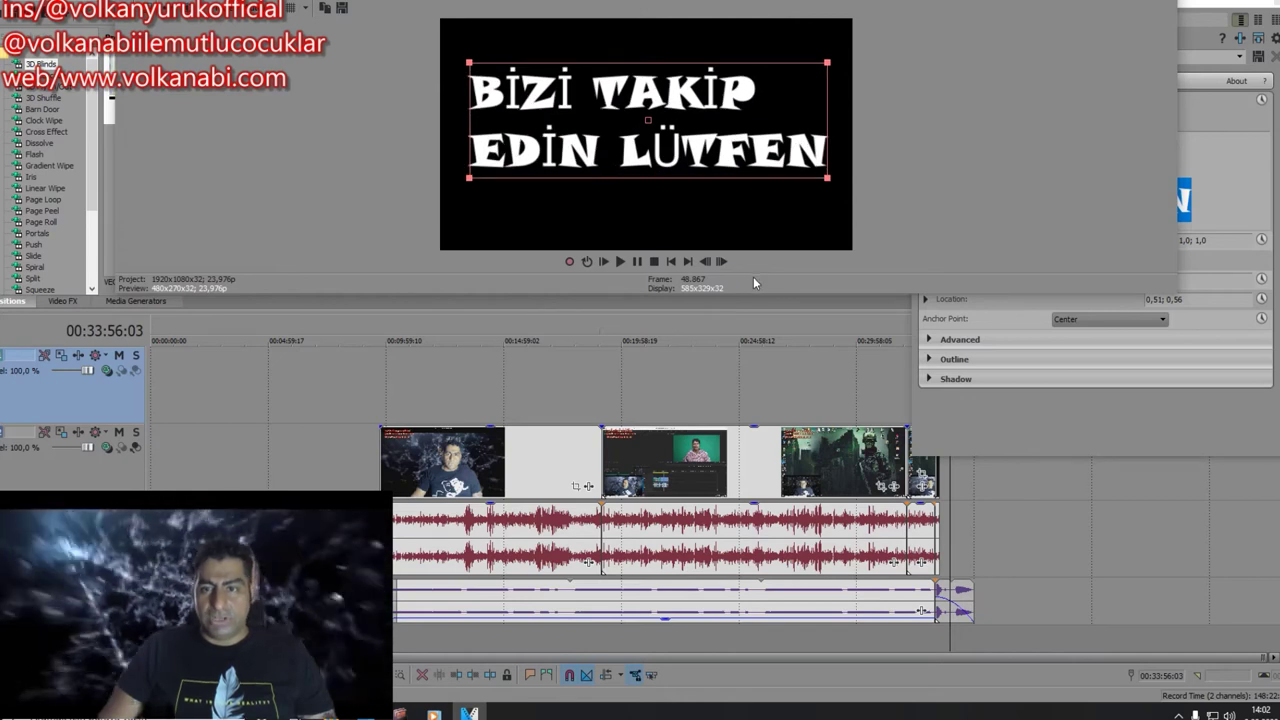
left_click_drag(1130, 1, 1036, 2)
left_click_drag(1082, 65, 733, 141)
left_click_drag(520, 4, 614, 3)
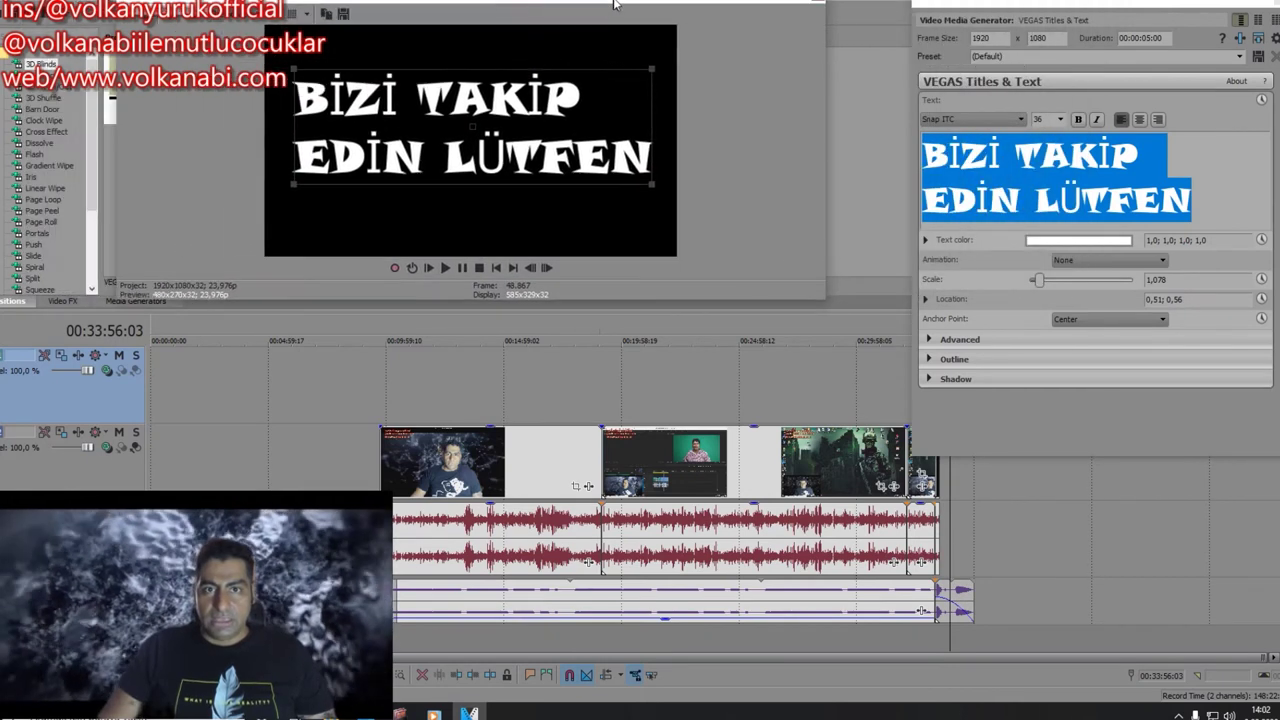
left_click_drag(112, 122, 375, 125)
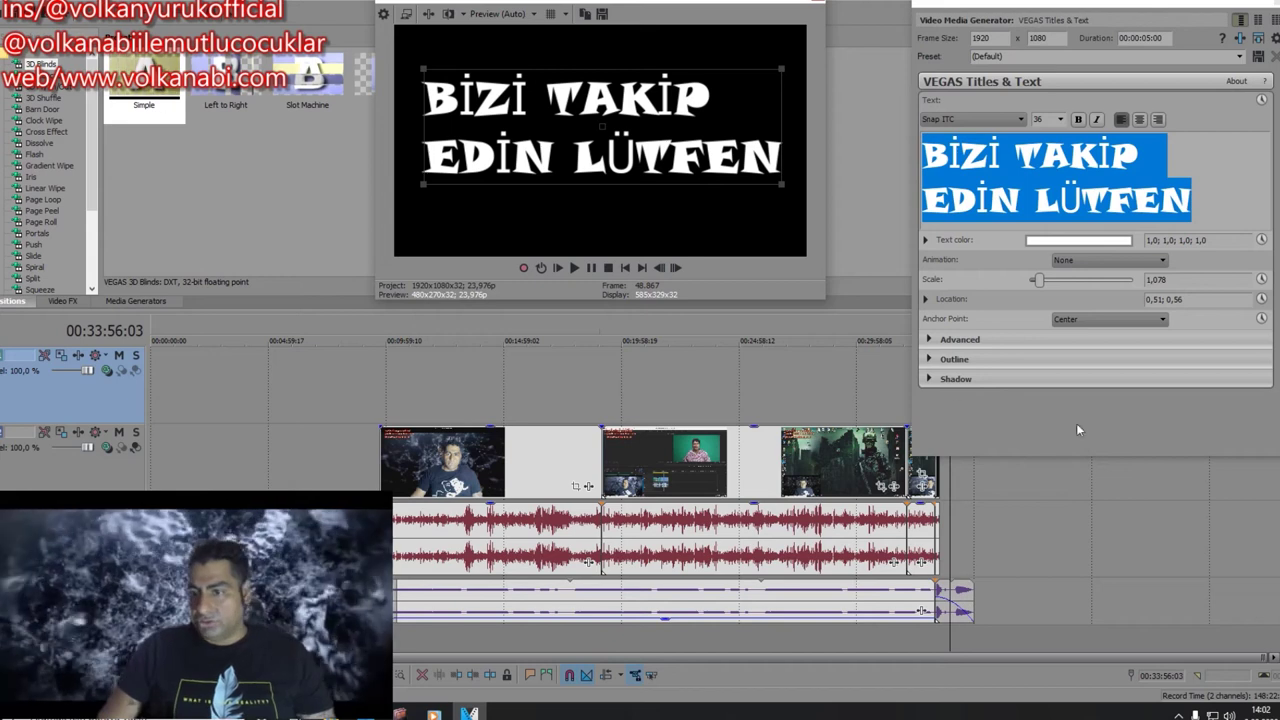
Step: Give the title a red outline (1,0; 0,18; 0,12; 1,0) with a width of about 6,6
left_click(930, 359)
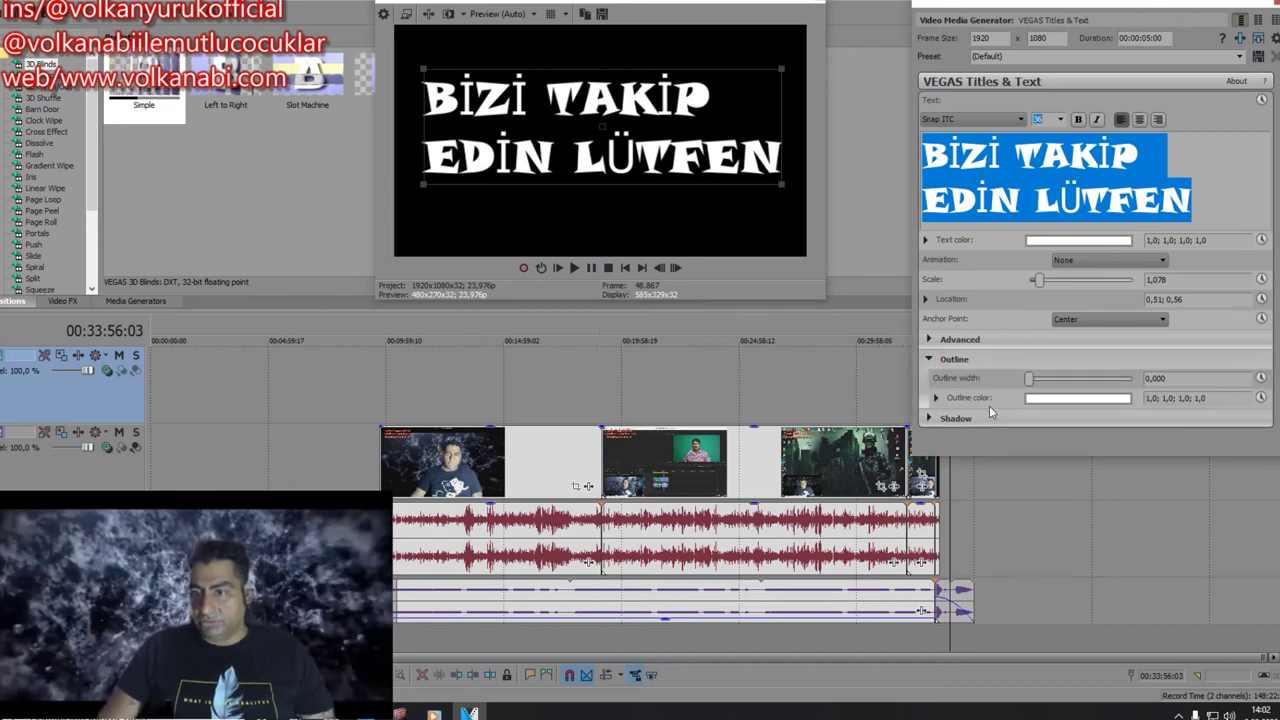
left_click(1070, 400)
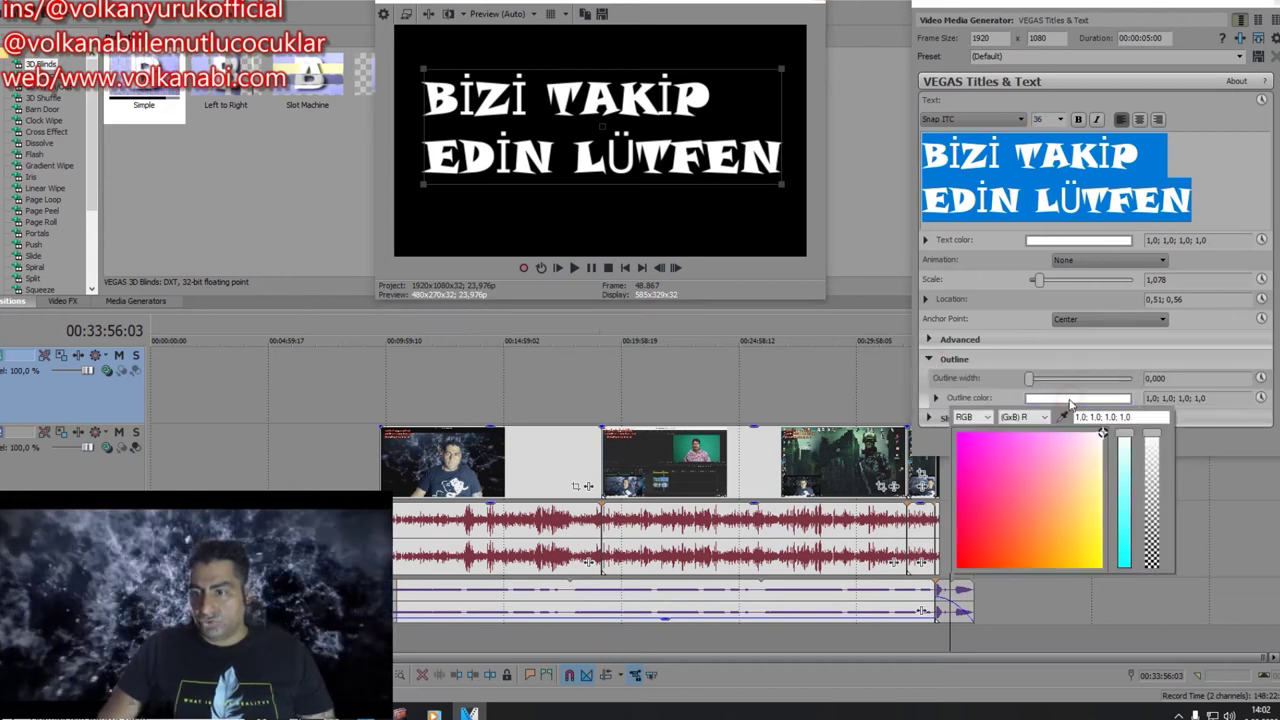
left_click(981, 553)
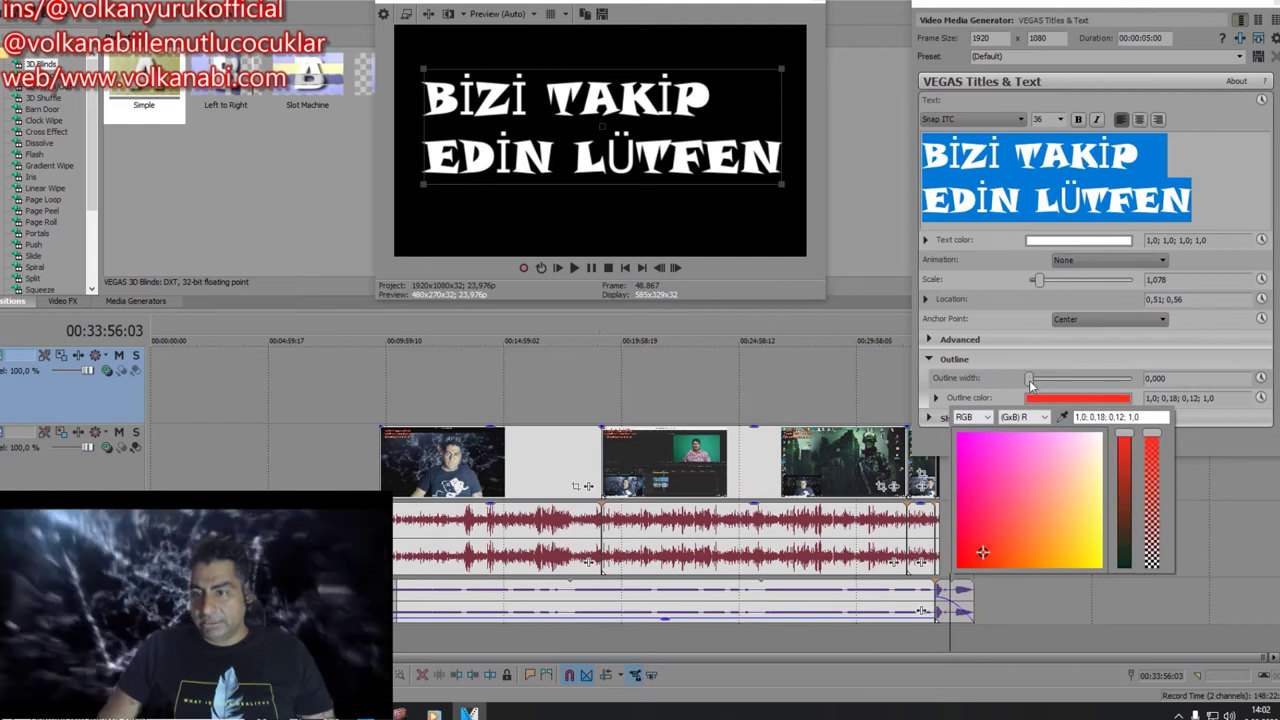
key("alt+Tab")
left_click(1218, 6)
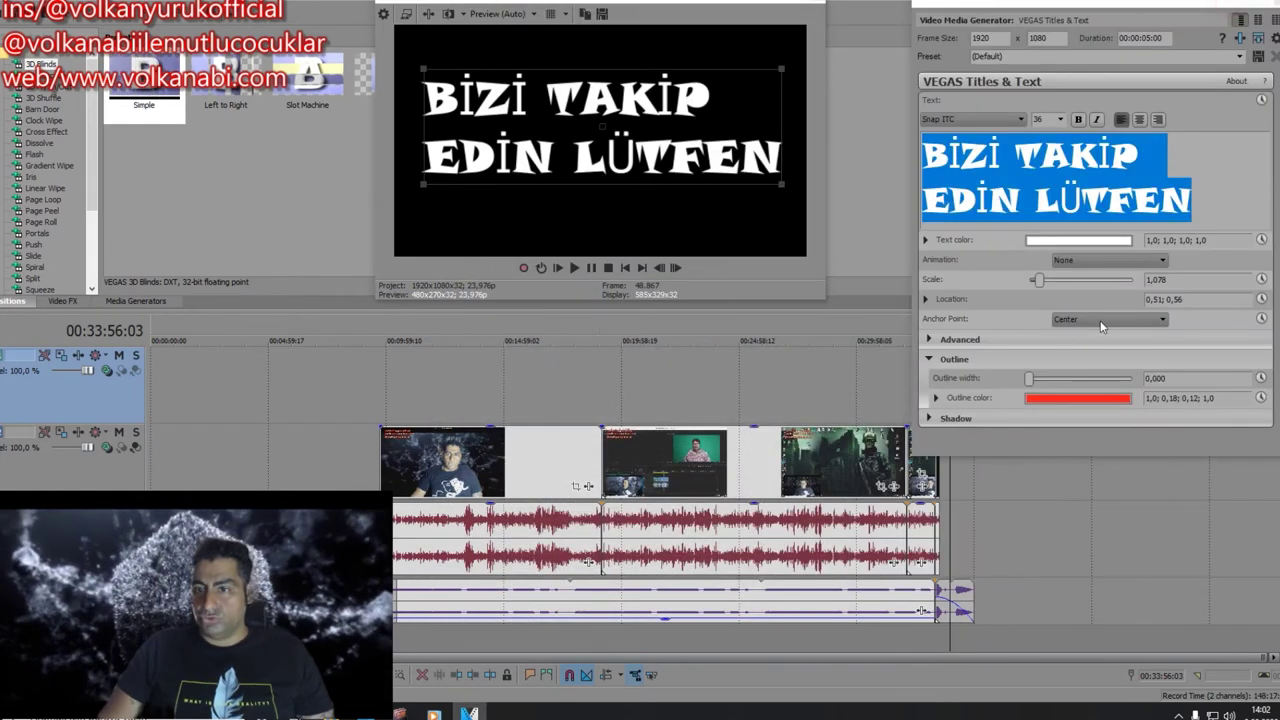
left_click_drag(1051, 385, 1120, 386)
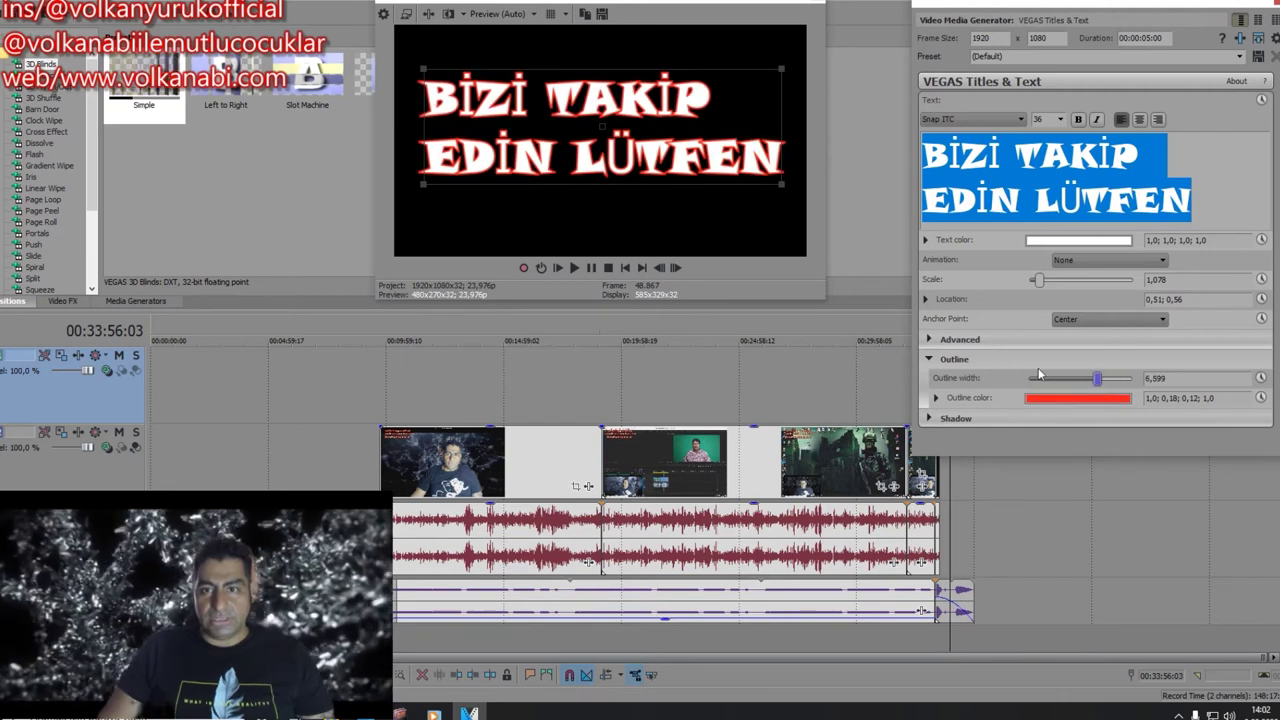
Step: Try the Jump, Slide Down and Action Flip animations on the title
left_click(1143, 261)
left_click(1113, 385)
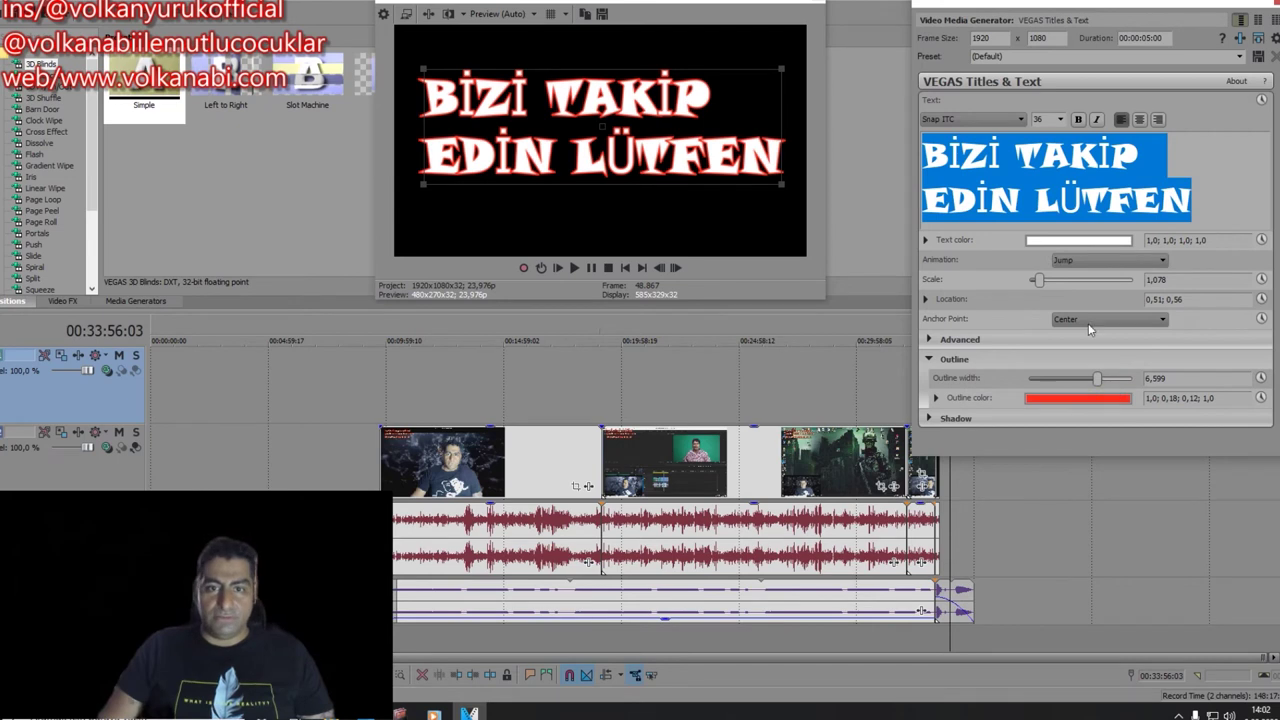
left_click(1140, 260)
left_click(1117, 456)
left_click(1121, 318)
left_click(1114, 261)
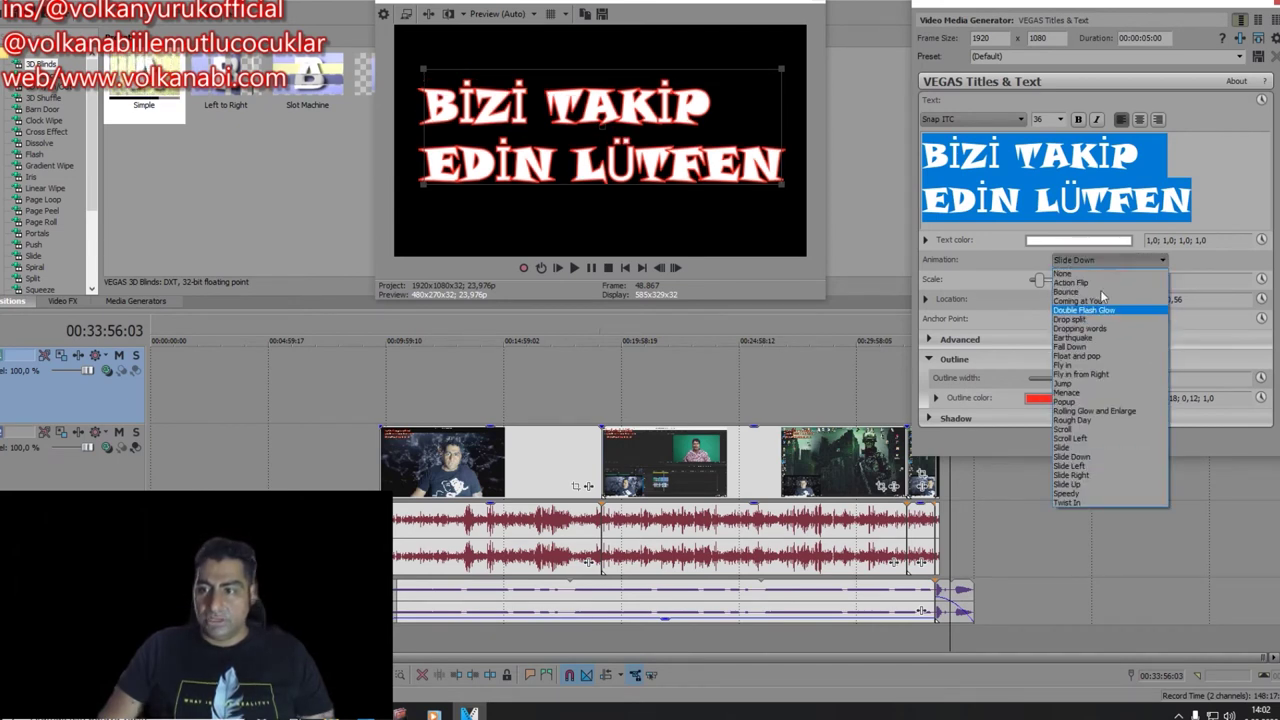
left_click(1100, 284)
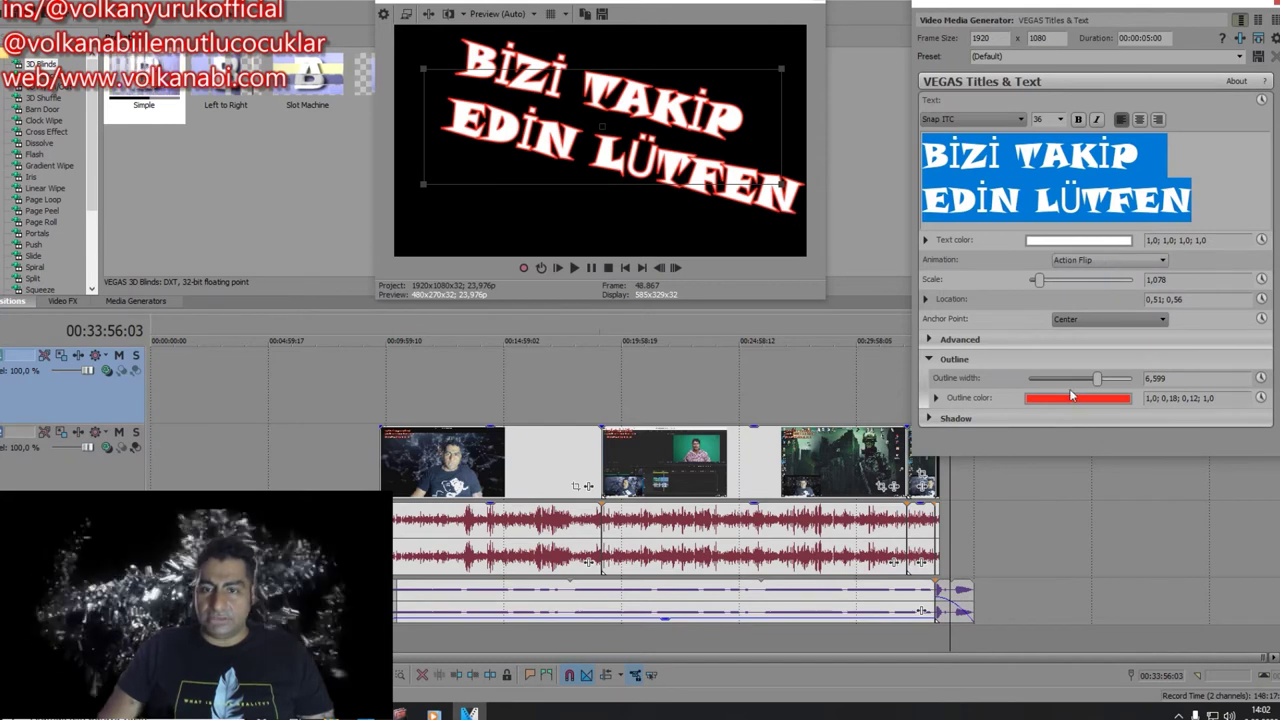
Step: Move the title settings window clear of the timeline and play the title clip from near its start
left_click_drag(1213, 3, 288, 2)
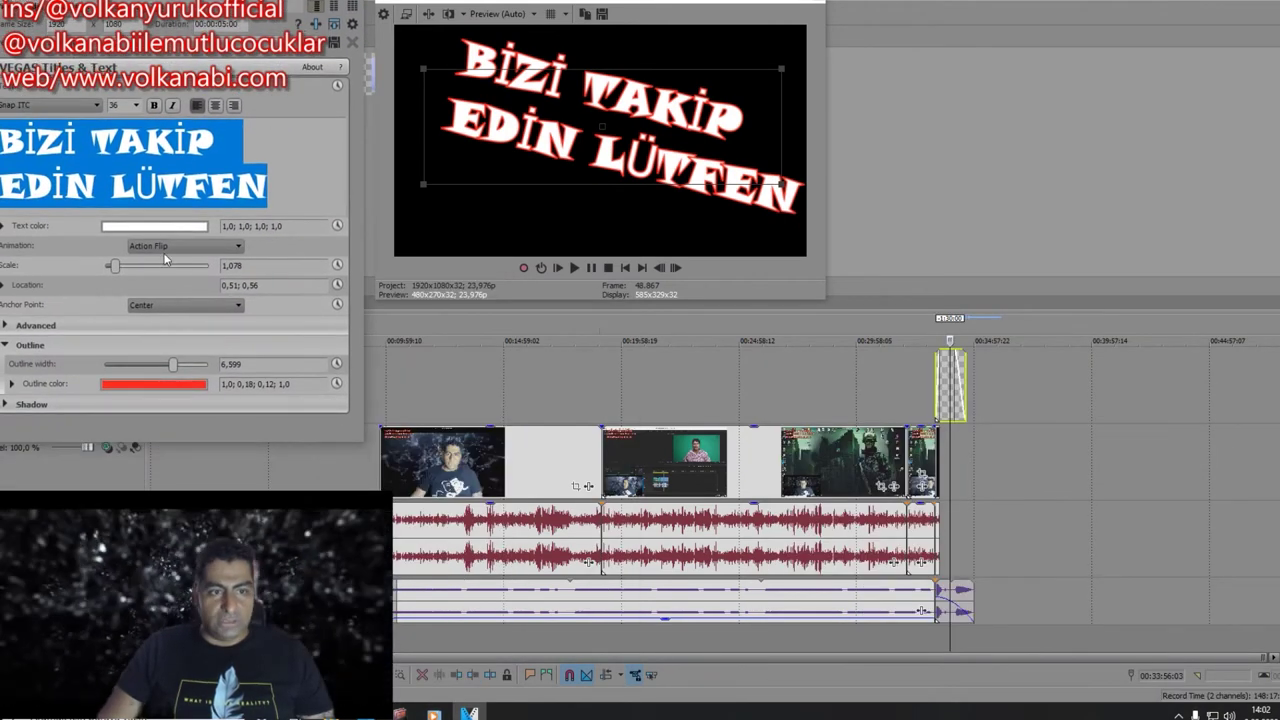
left_click(940, 389)
key("space")
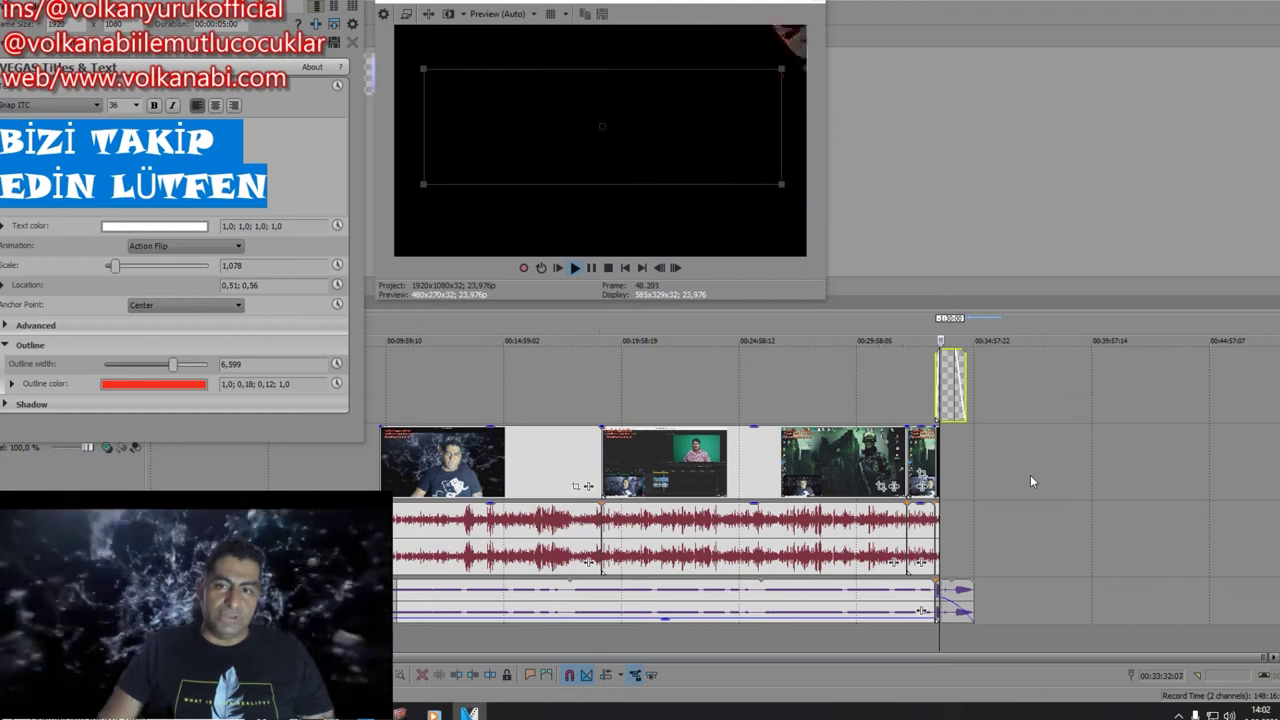
key("space")
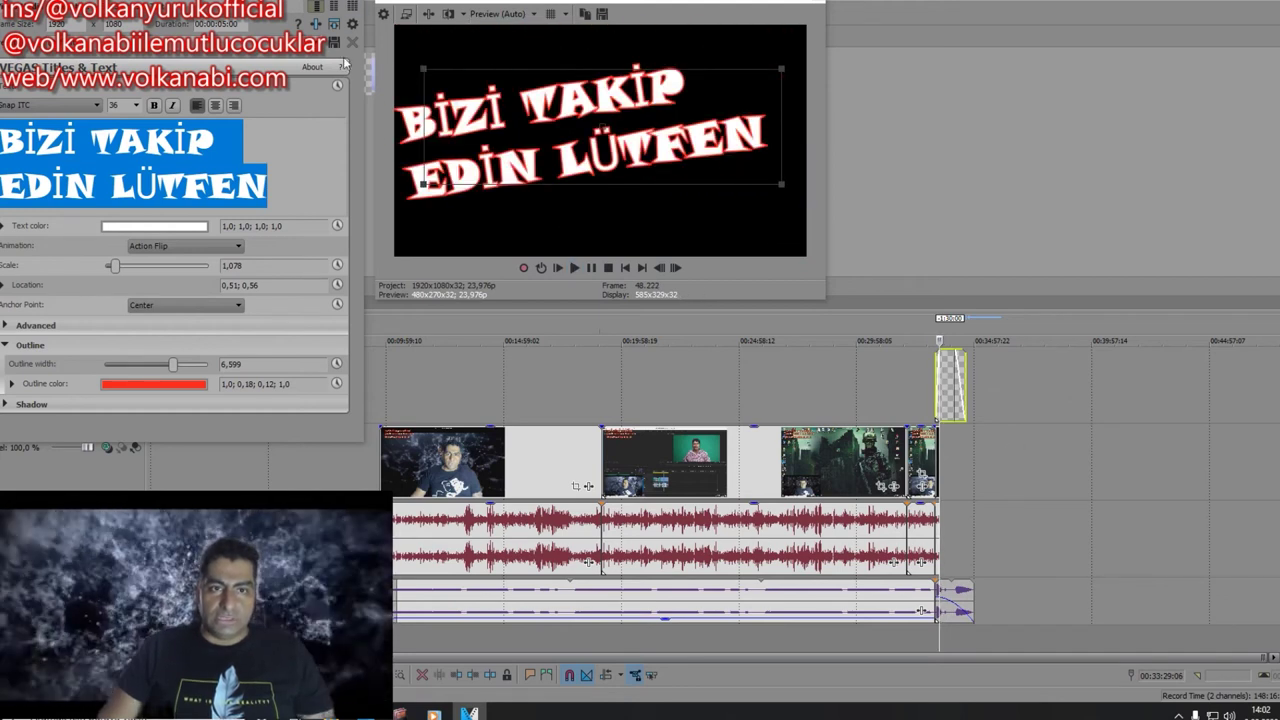
Step: Set the title's animation to Dropping words and play back the result
left_click(238, 248)
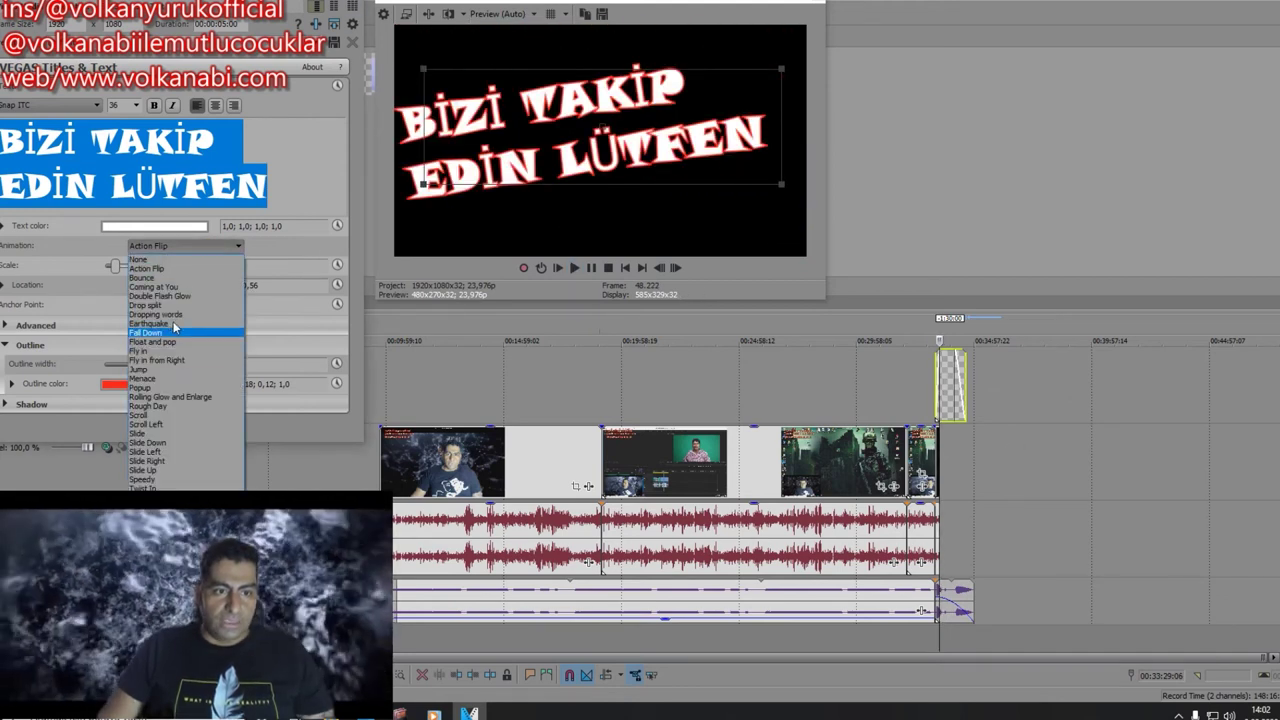
left_click(181, 315)
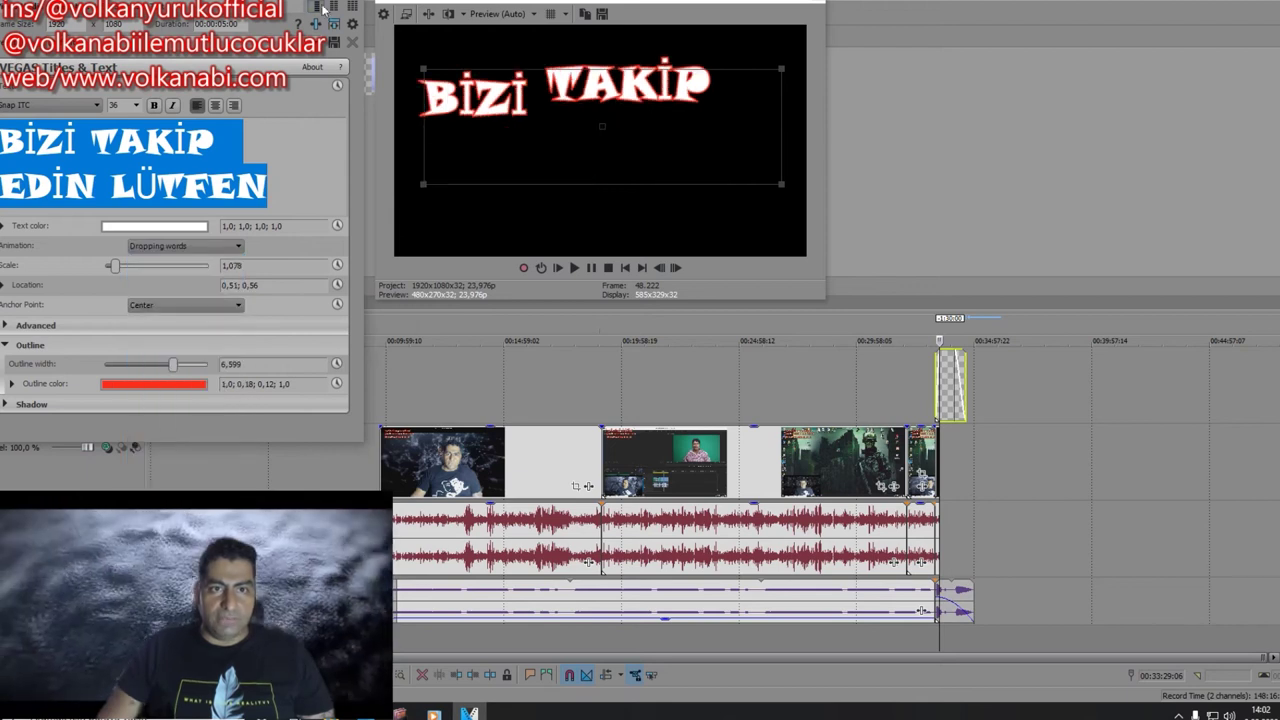
left_click(1022, 411)
key("space")
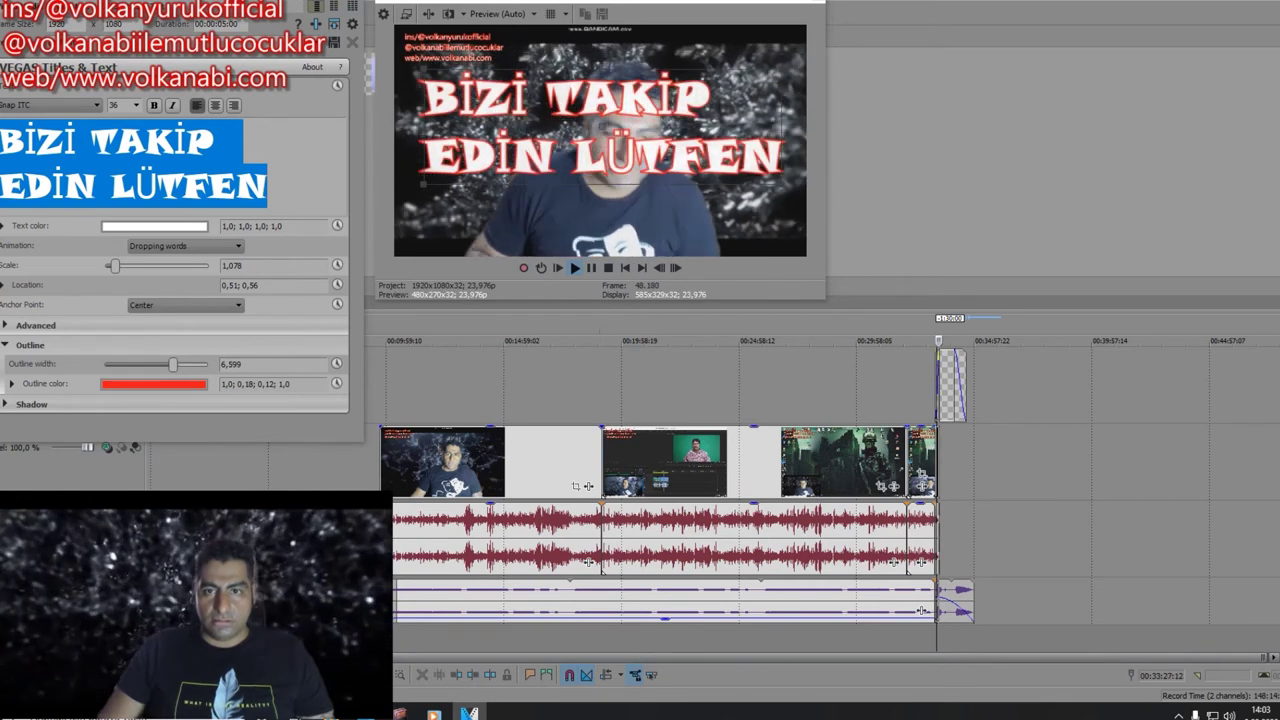
left_click(352, 42)
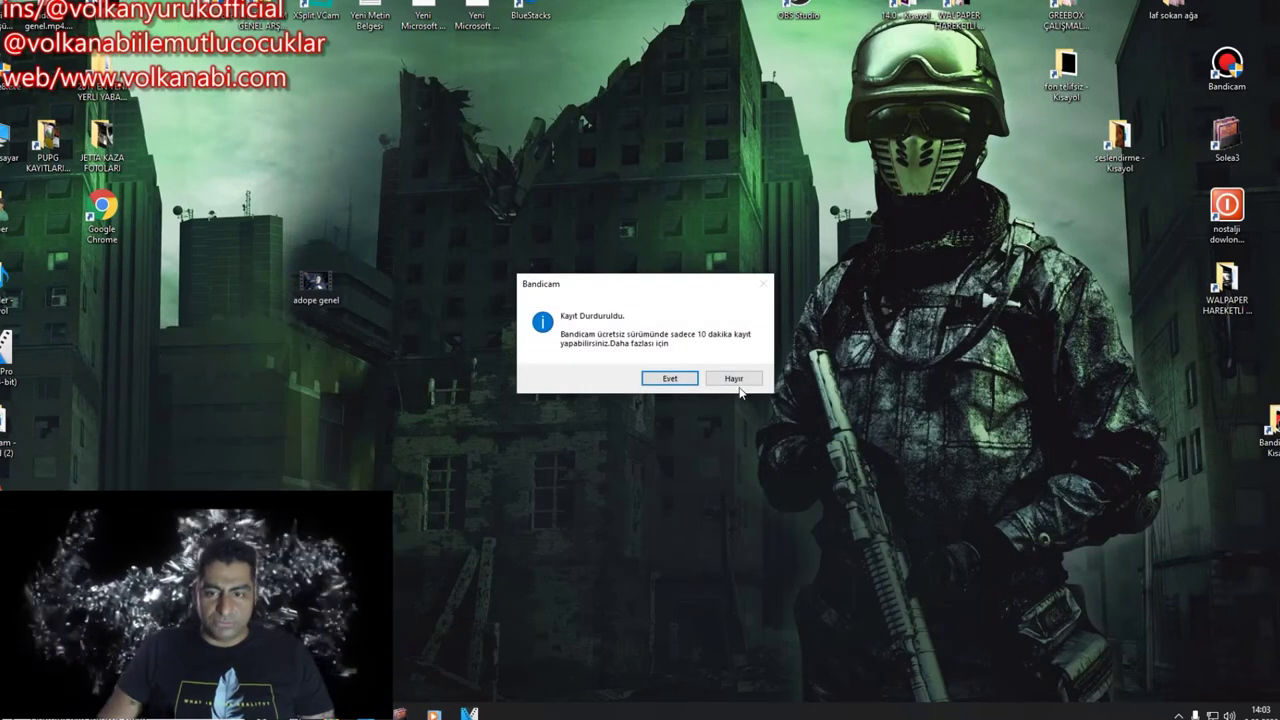
Step: Decline the Bandicam upgrade offer and search the ana arşiv (F:) drive for "GÜLME" in File Explorer
left_click(743, 380)
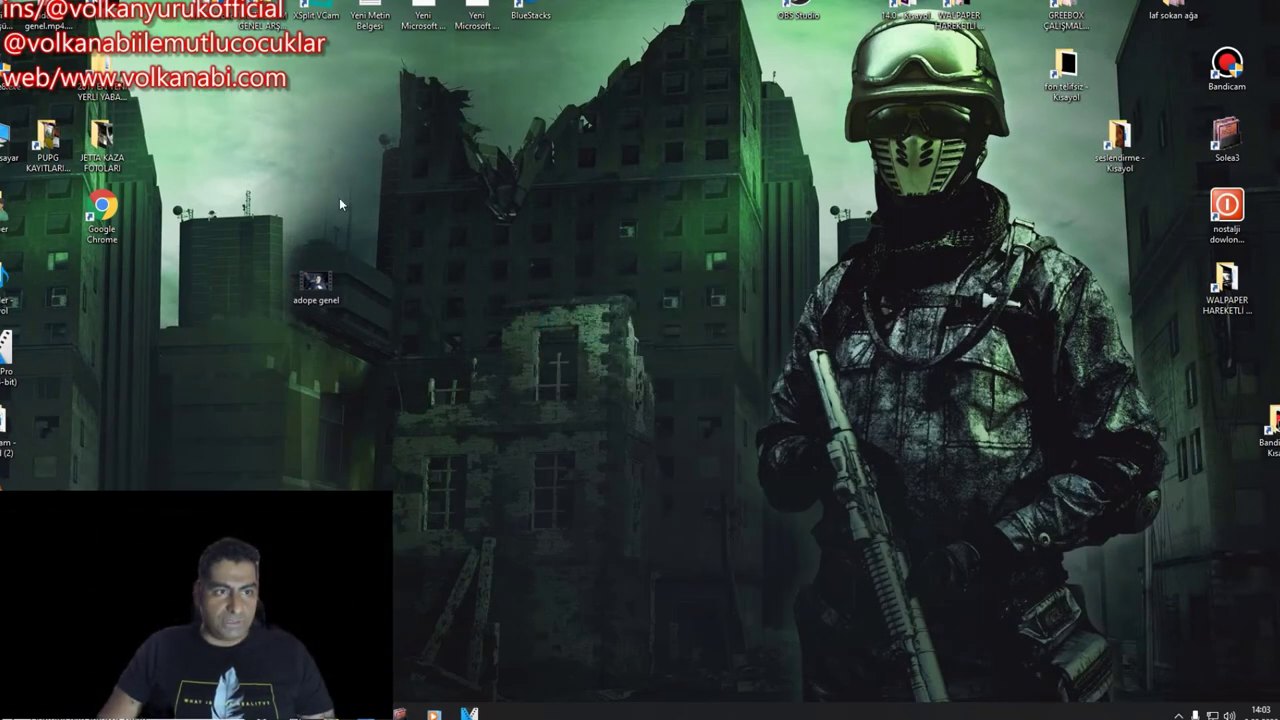
double_click(8, 140)
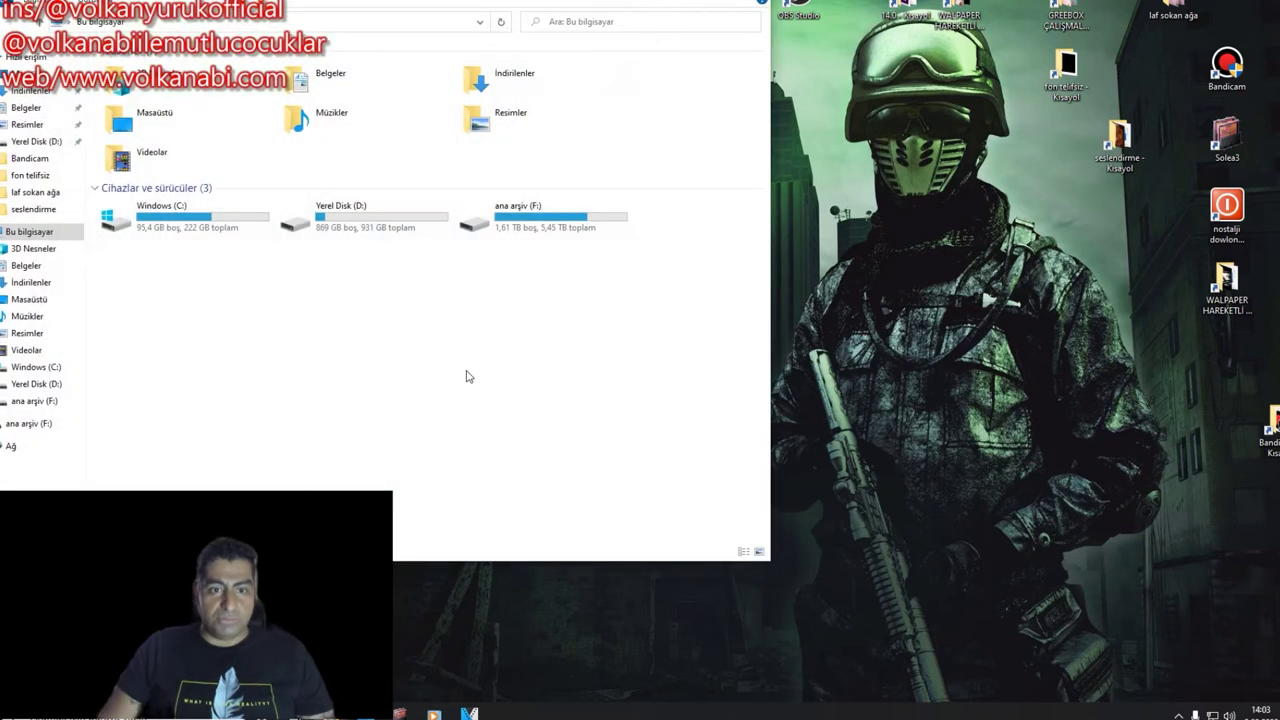
double_click(545, 222)
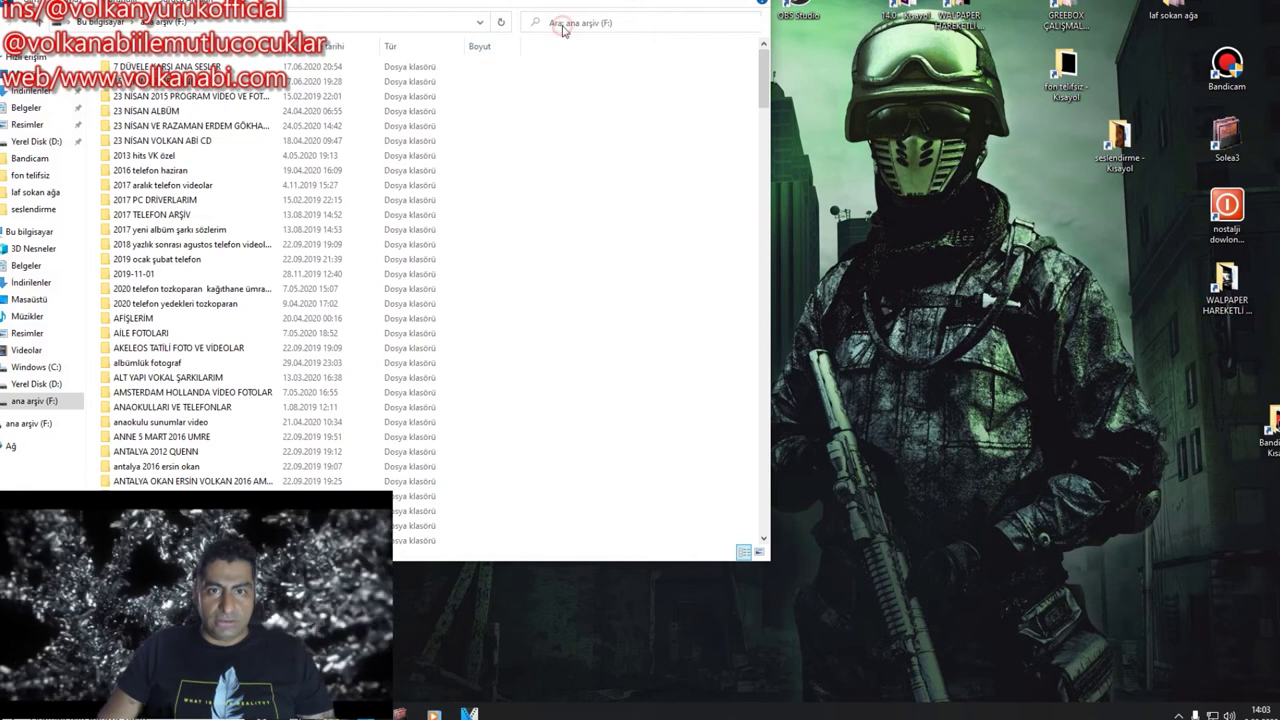
type("GÜLME")
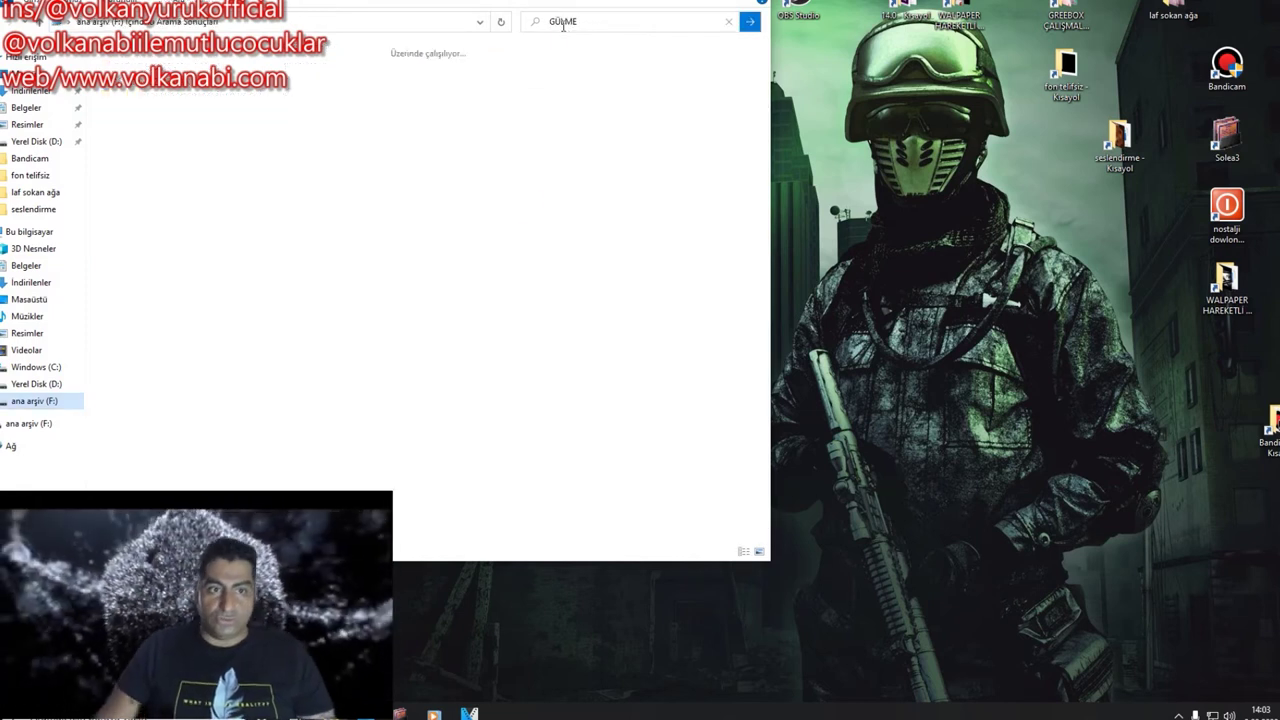
Step: Open the EFEKTLER folder on the ana arşiv (F:) drive and search it for "gülme alkış"
left_click(28, 405)
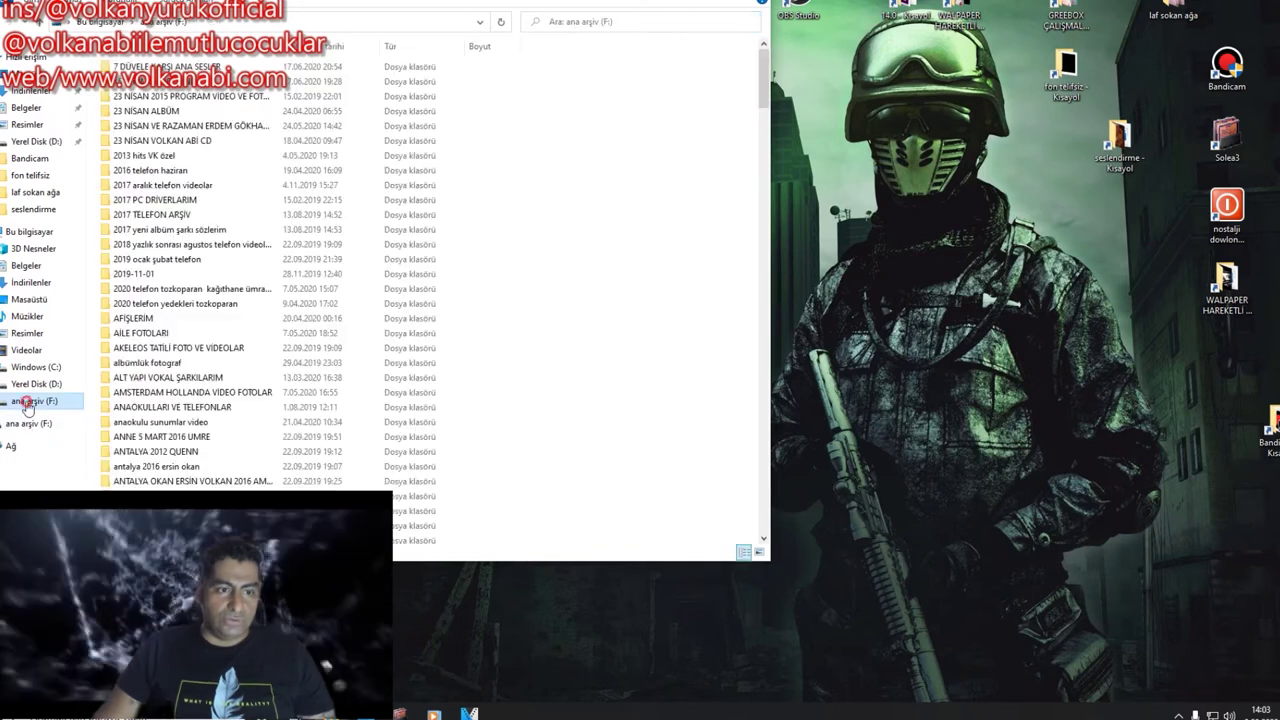
left_click(130, 302)
key("e")
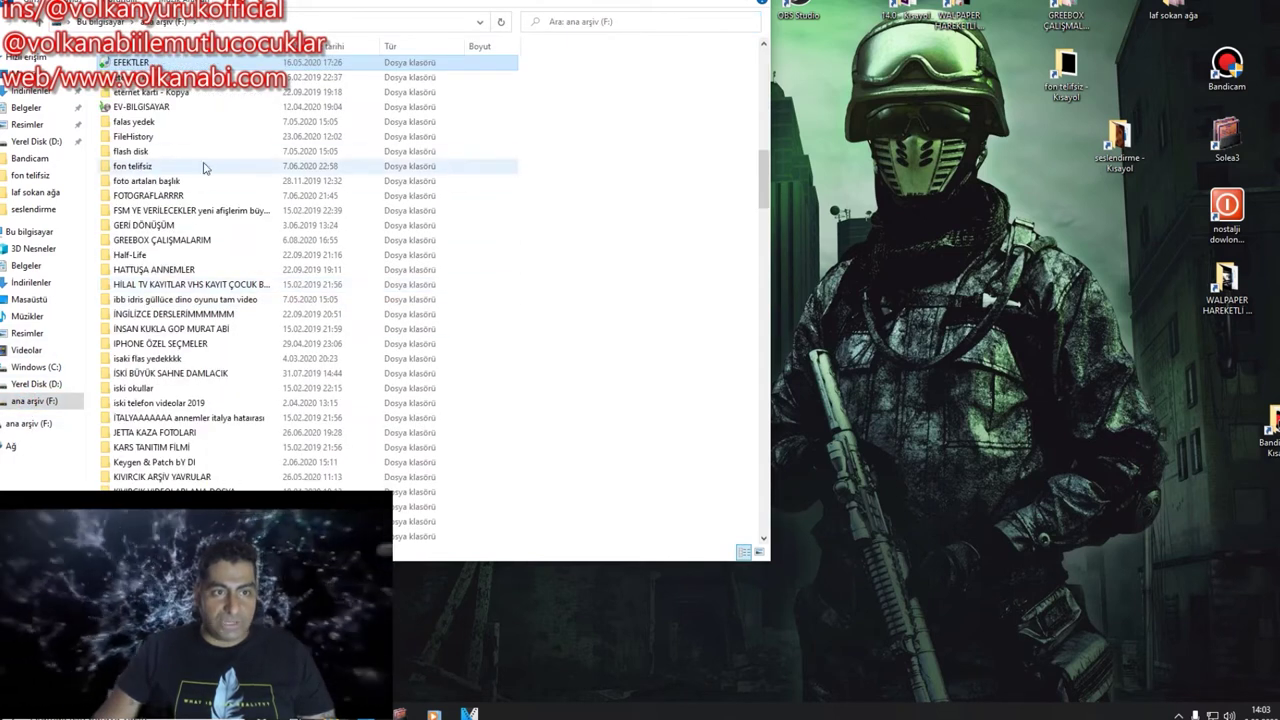
double_click(152, 64)
left_click(711, 24)
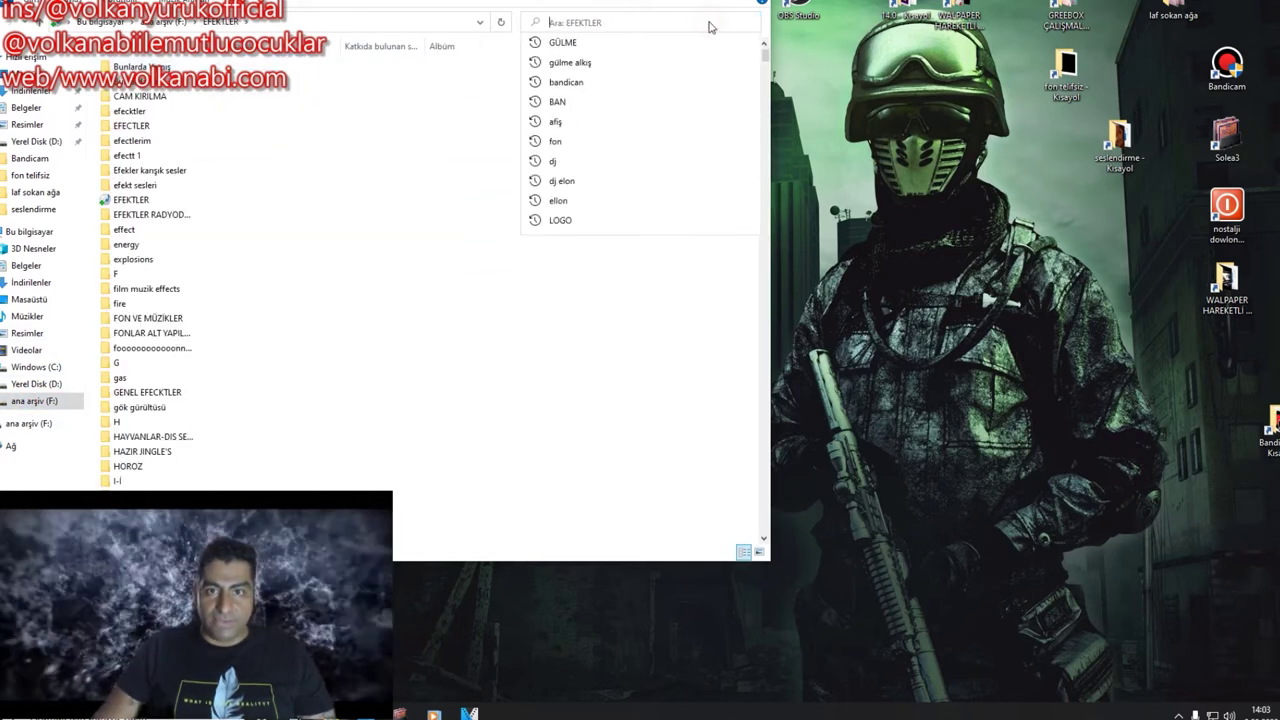
left_click(616, 63)
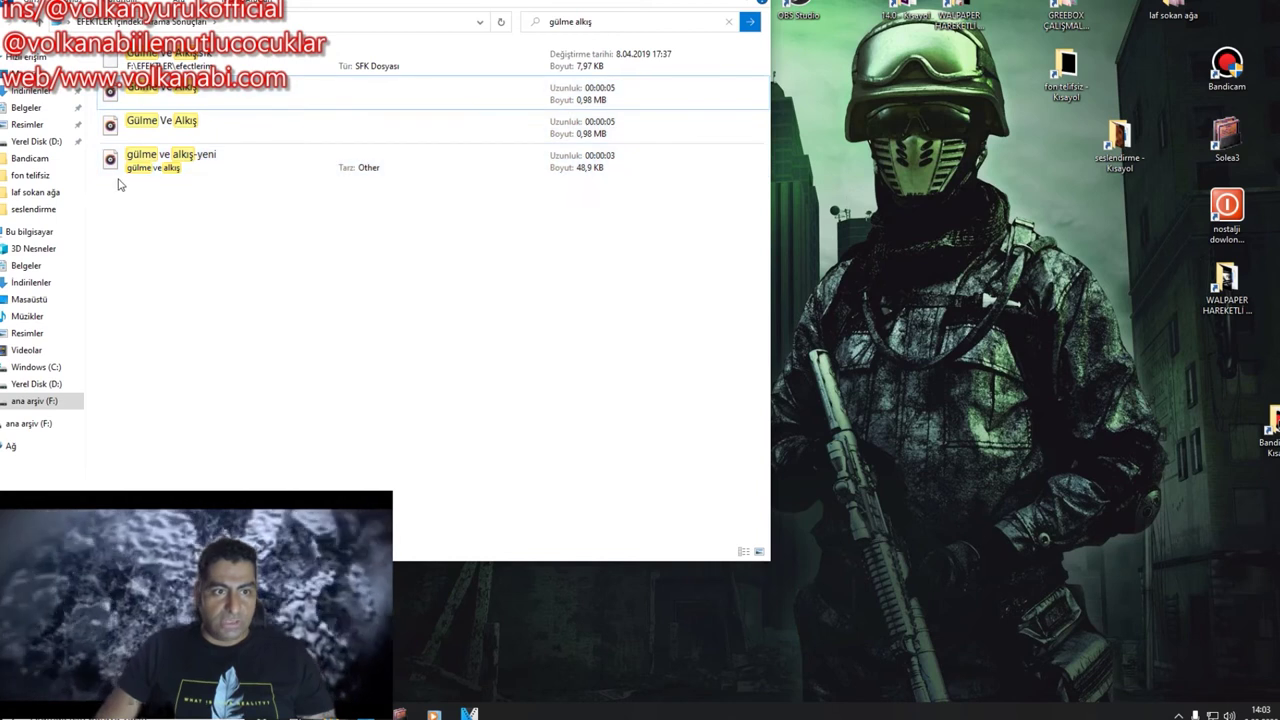
Step: Add the "gülme ve alkış-yeni" sound to the voice audio track and move it closer to the closing title
left_click_drag(125, 170, 1073, 536)
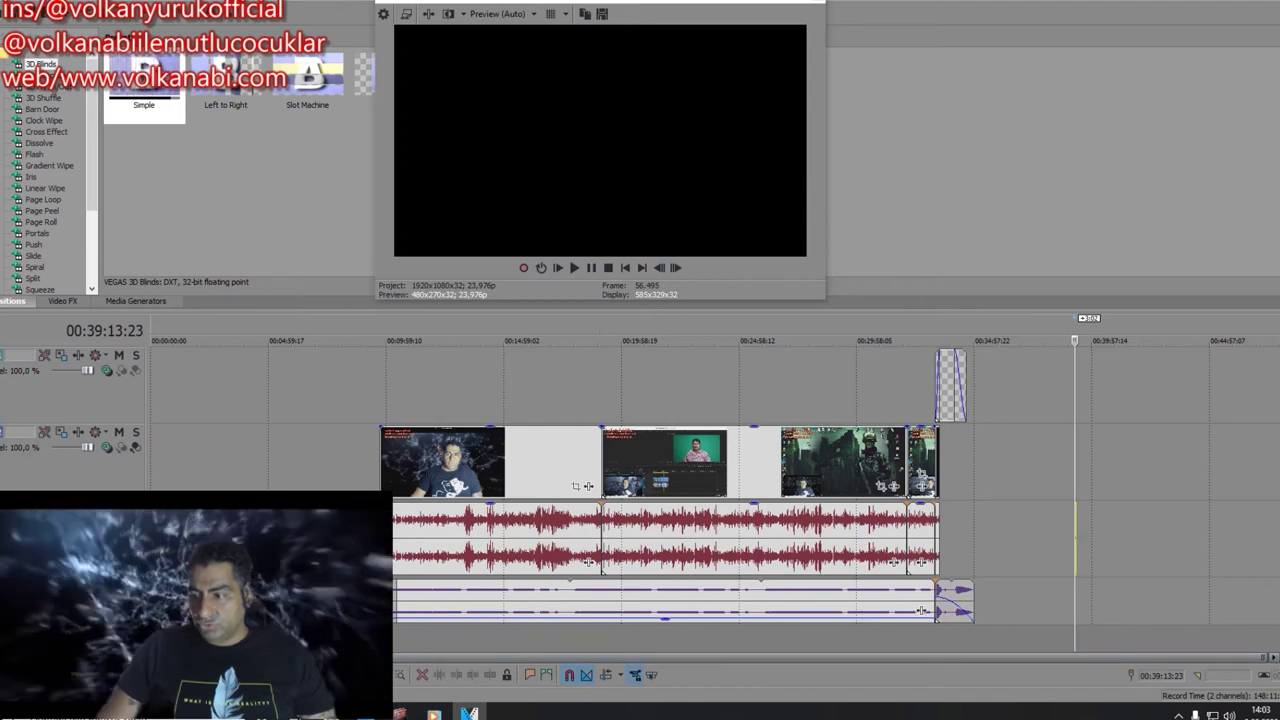
scroll(1074, 537, "up", 6)
left_click_drag(1125, 659, 1075, 625)
left_click_drag(1079, 536, 310, 556)
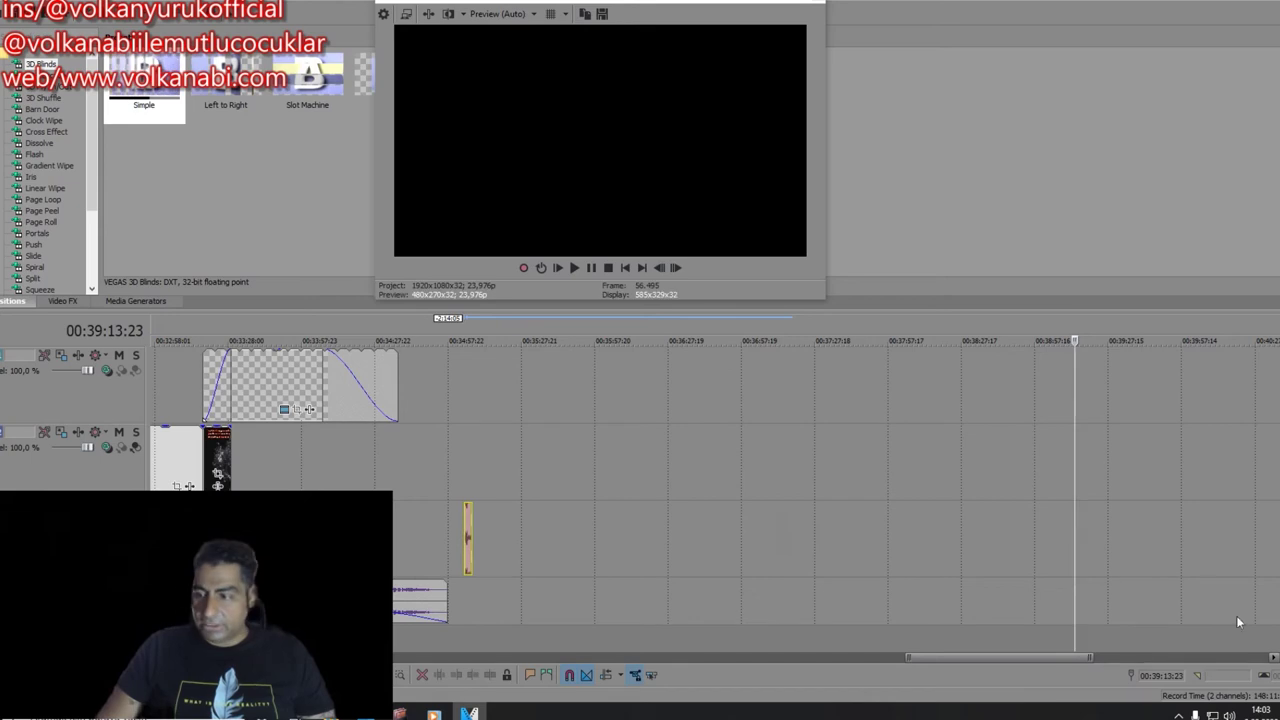
Step: Restore the VEGAS window to a smaller size, move Video Preview off the timeline, and place the laughter clip against the last clip's end
left_click(1270, 2)
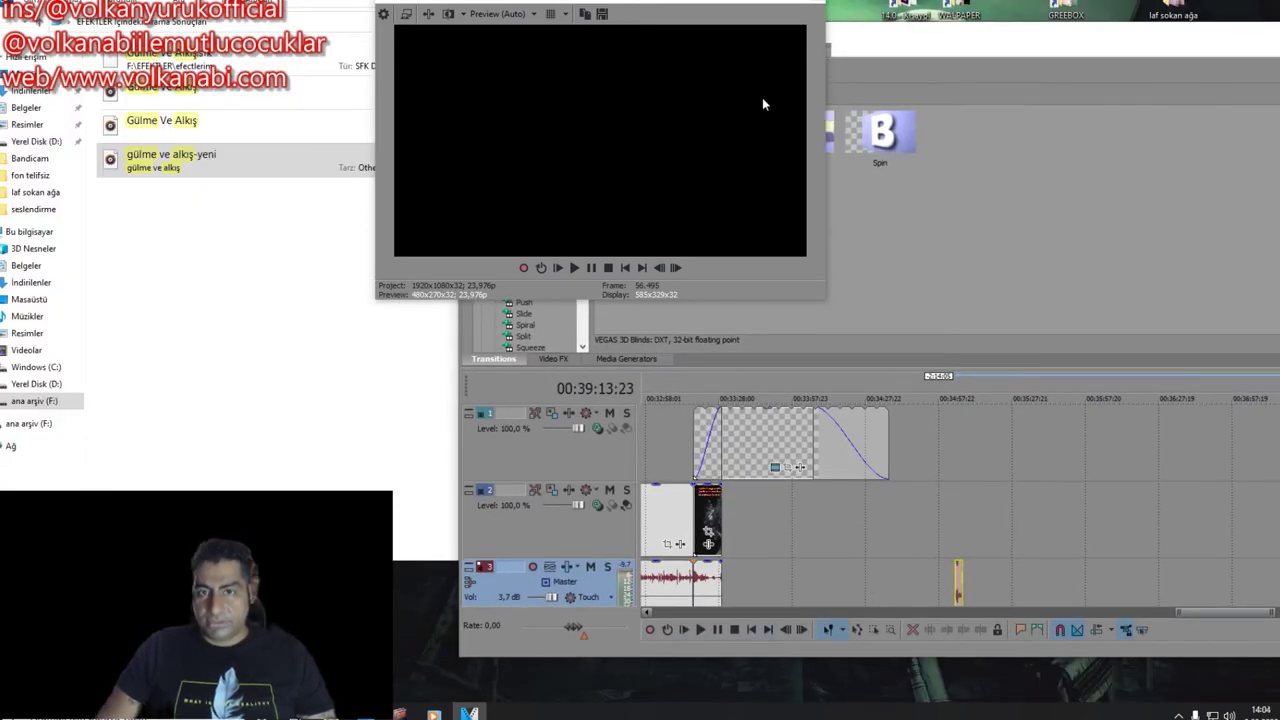
left_click_drag(664, 3, 1167, 55)
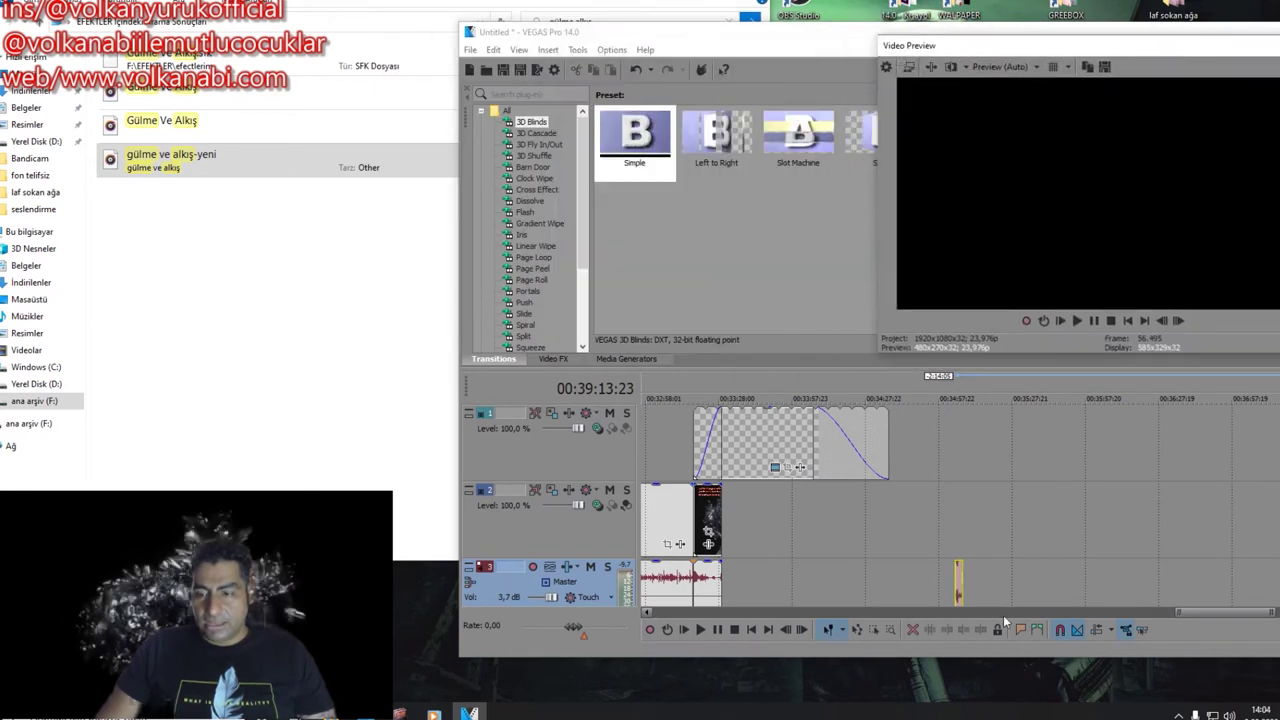
mouse_move(958, 582)
left_mouse_down()
mouse_move(749, 590)
mouse_move(726, 604)
left_mouse_up()
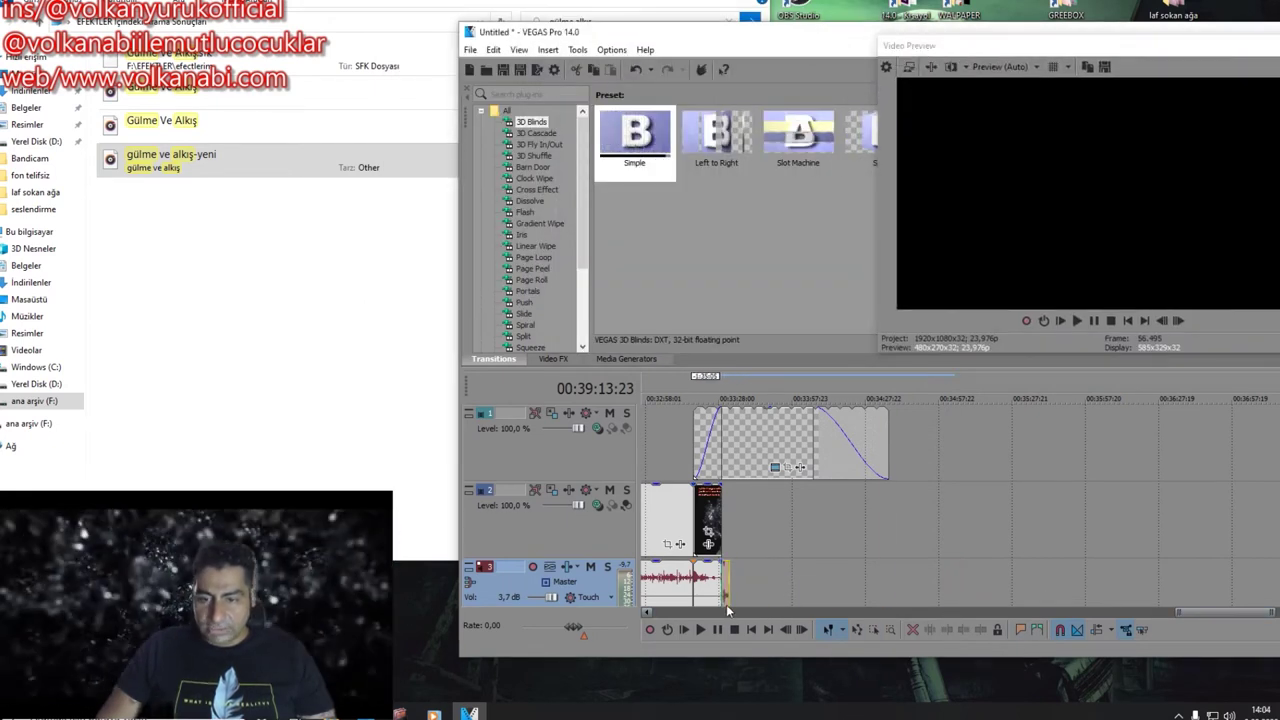
Step: Play the ending with the laughter sound from the last video clip, enlarging the preview, and stop playback
left_click(714, 522)
key("space")
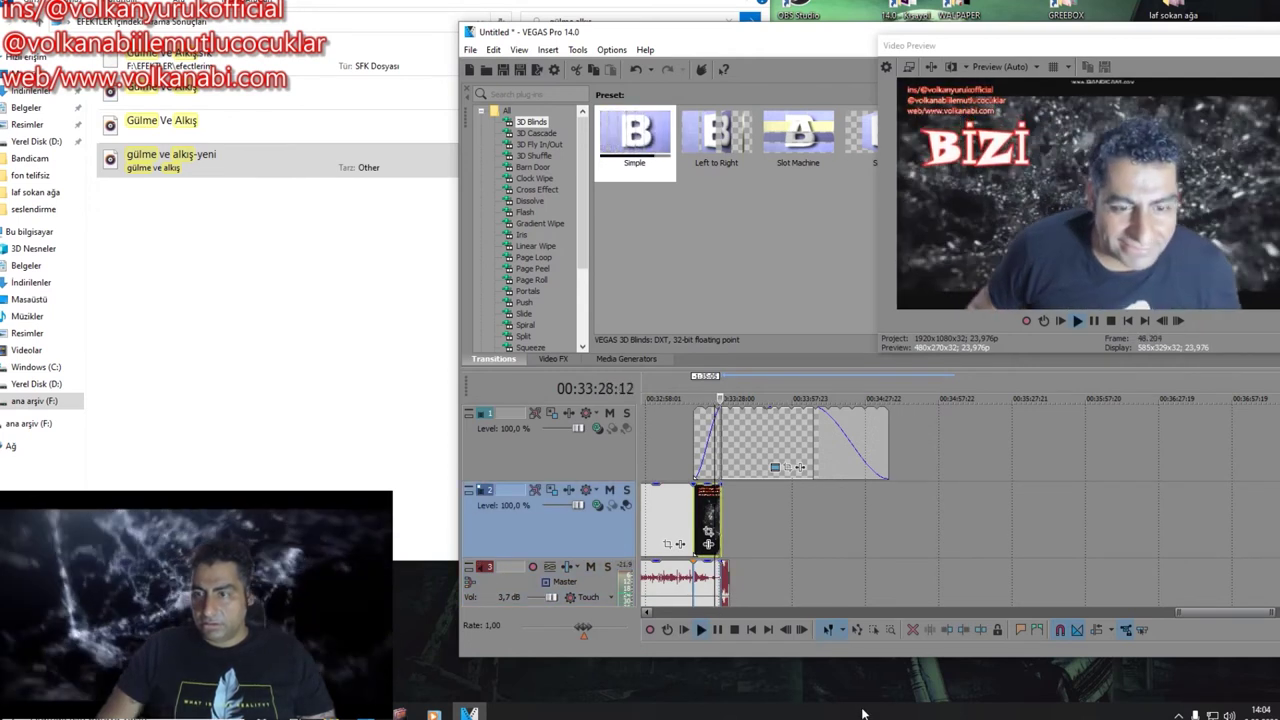
left_click(698, 600)
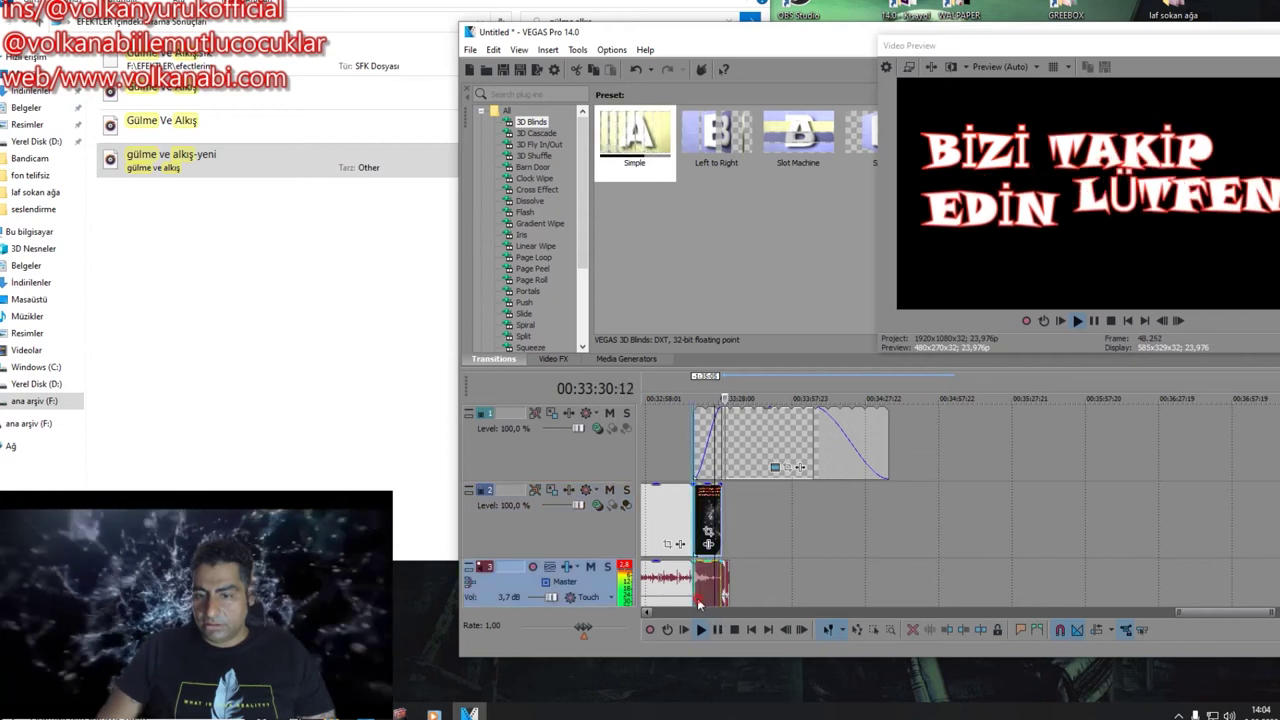
double_click(1202, 46)
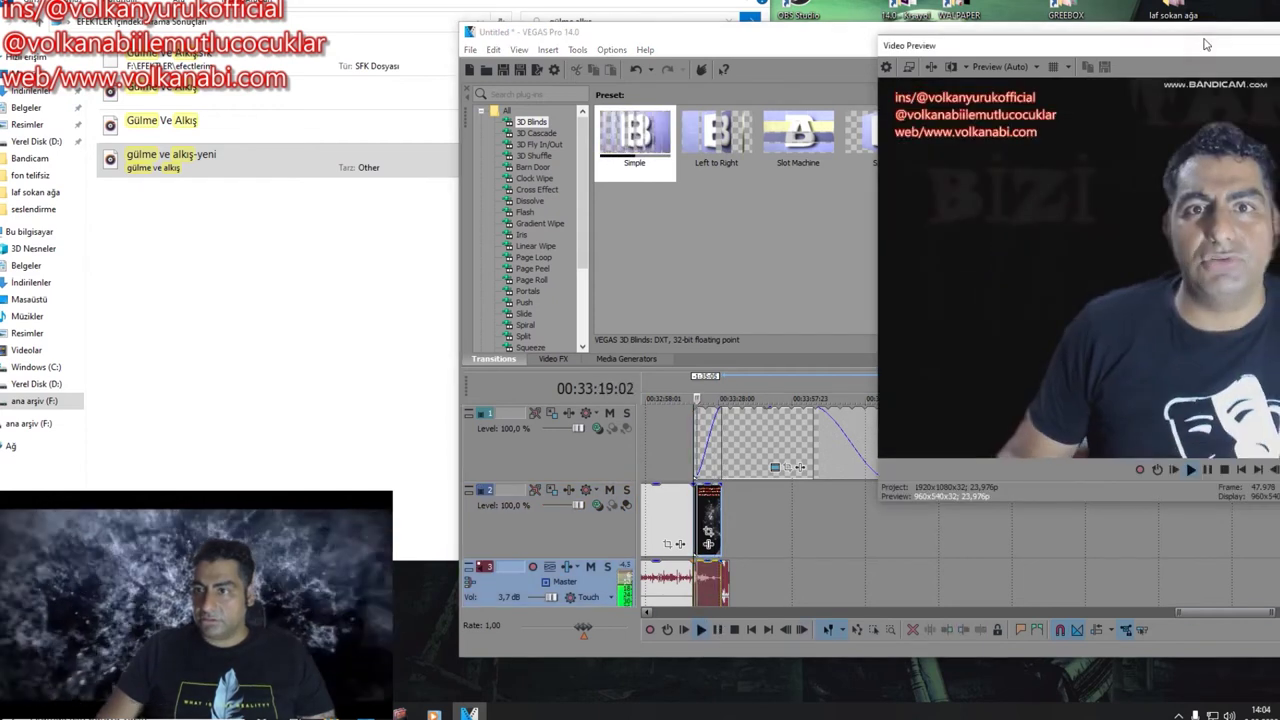
left_click_drag(839, 42, 835, 42)
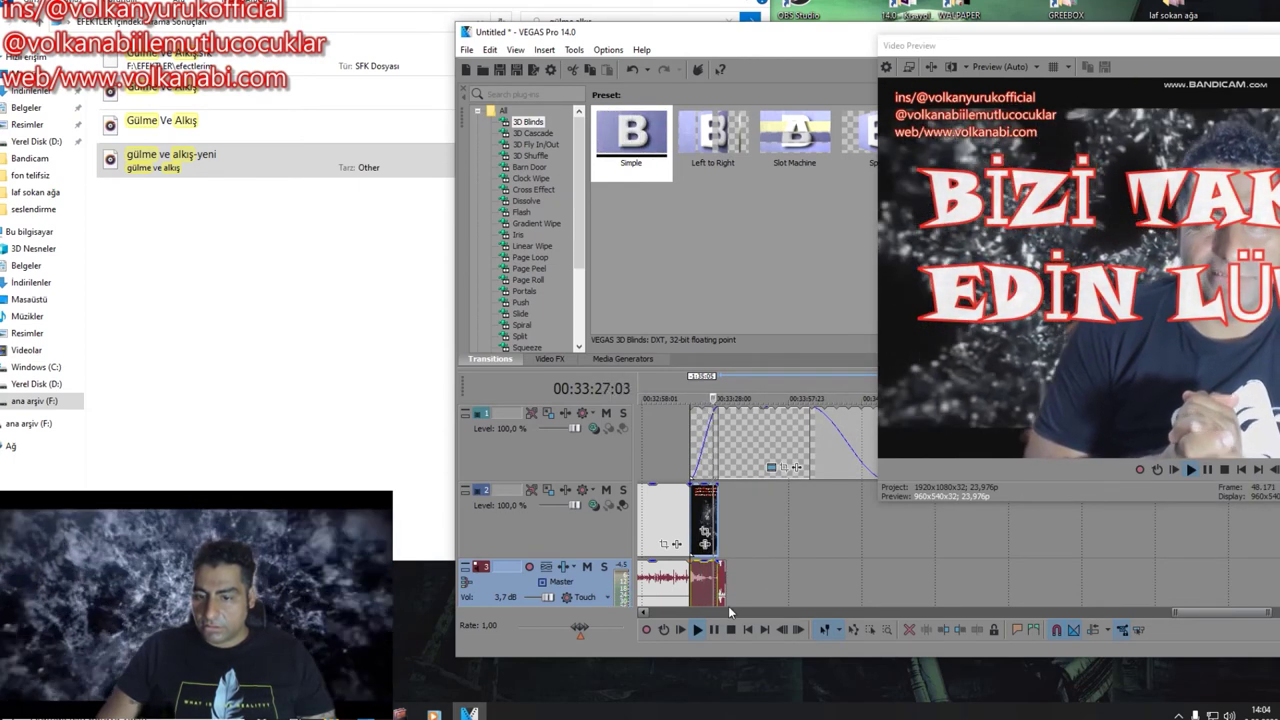
key("space")
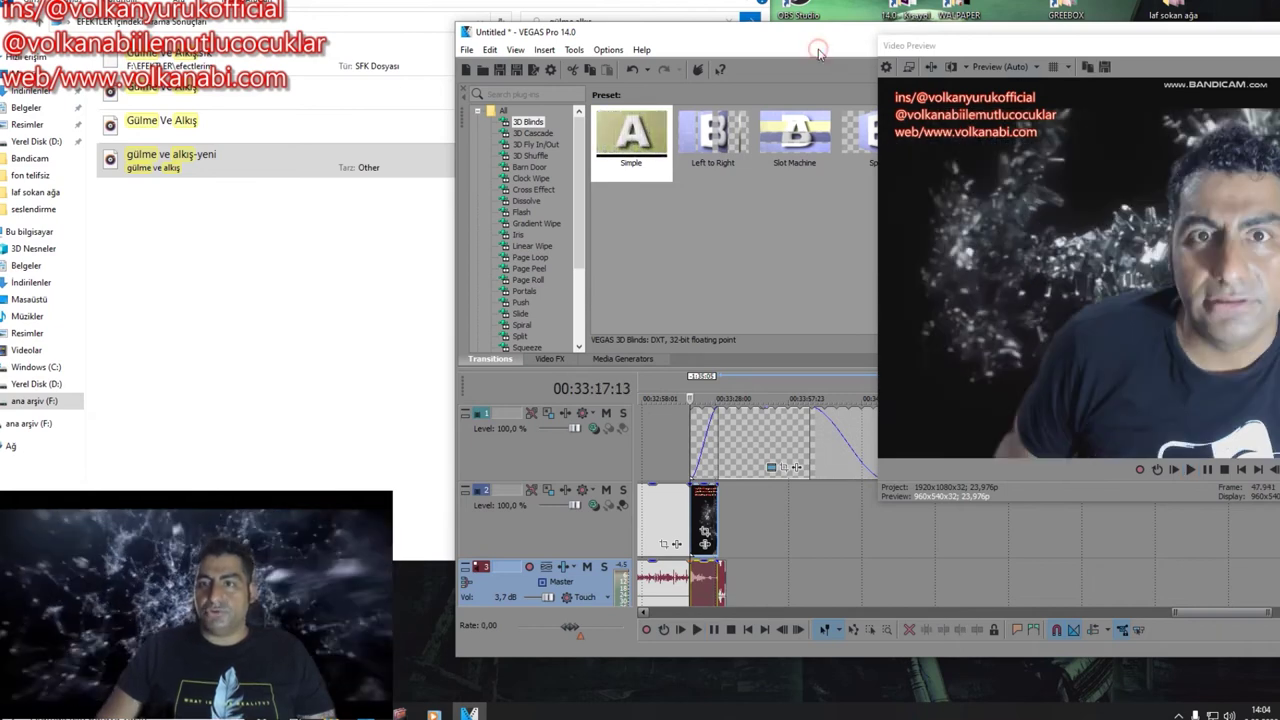
Step: Shift the laughter clip earlier to overlap the end of the last voice clip and play the overlap
left_click_drag(626, 38, 521, 57)
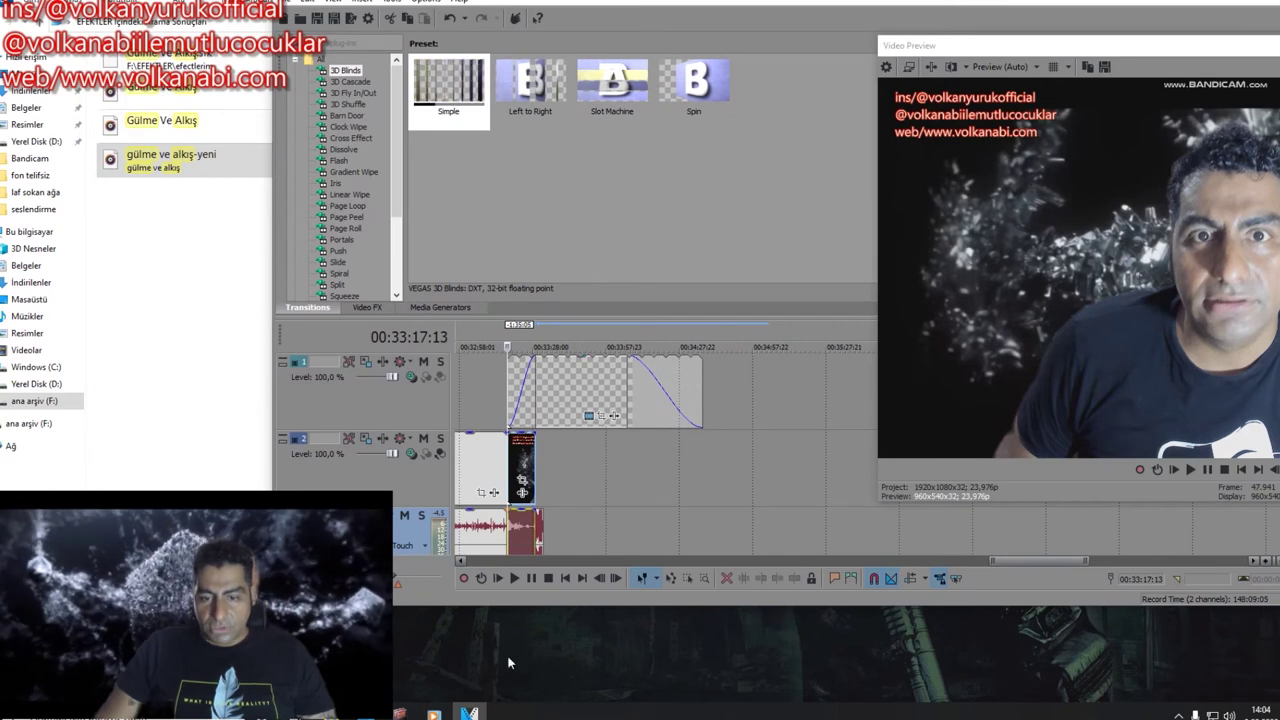
left_click(530, 531)
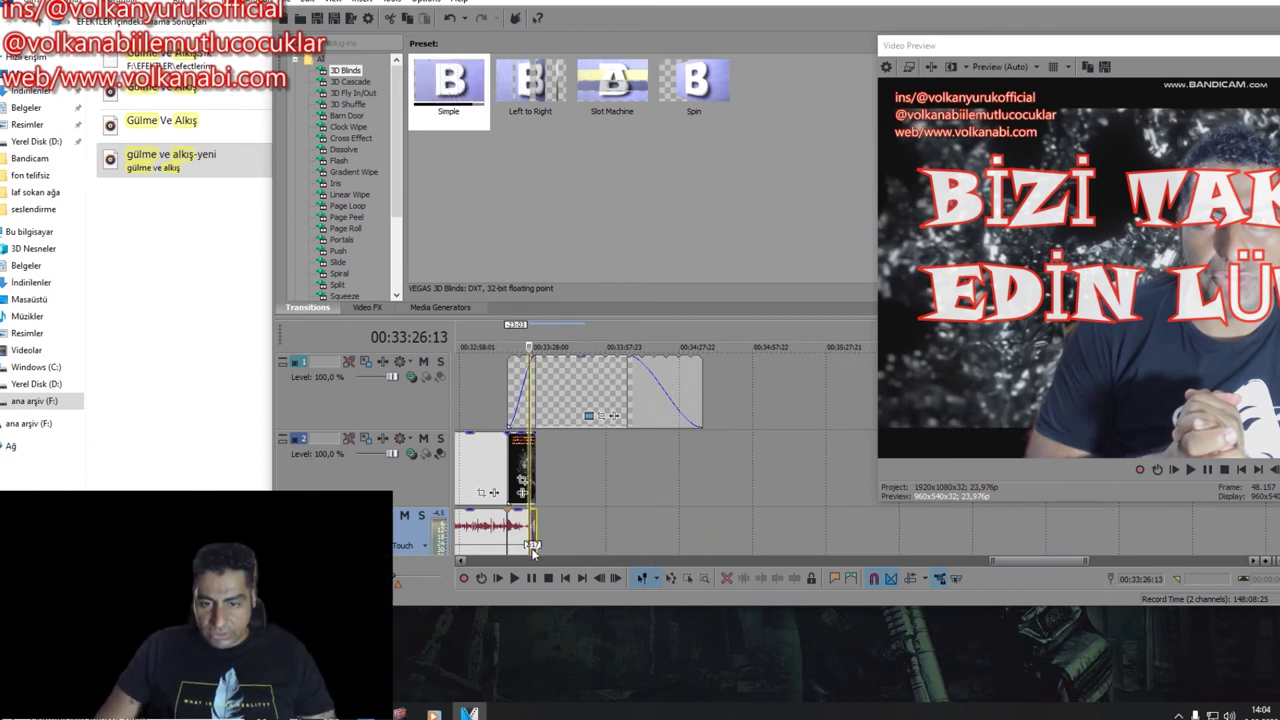
key("space")
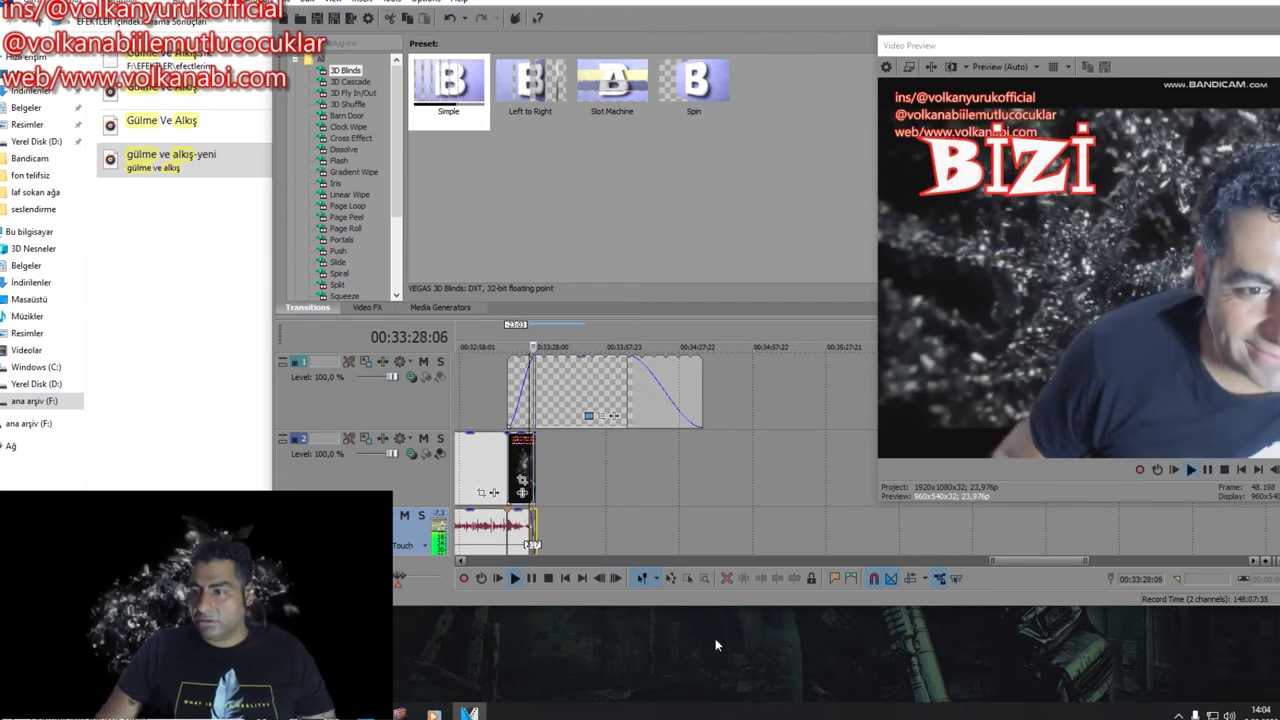
key("space")
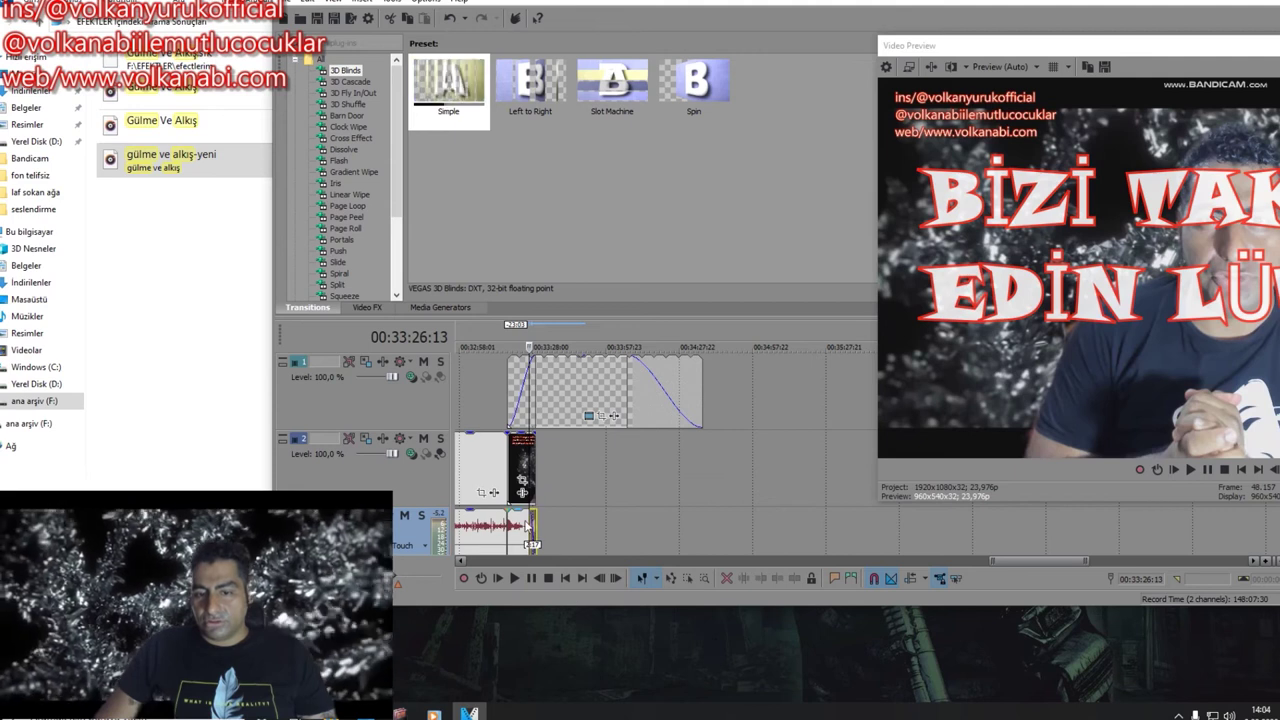
Step: Play the closing section again from the start of the last clip in the maximized editor window
left_click(511, 525)
key("space")
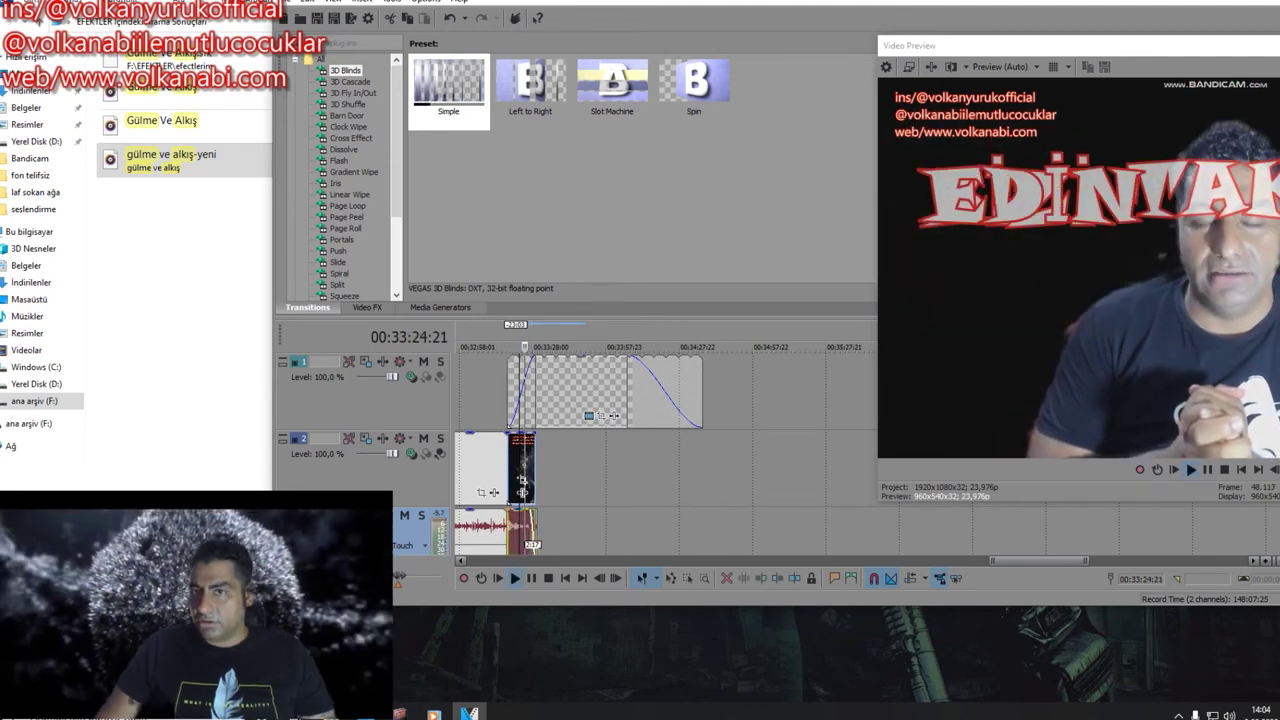
double_click(837, 3)
scroll(781, 486, "down", 2)
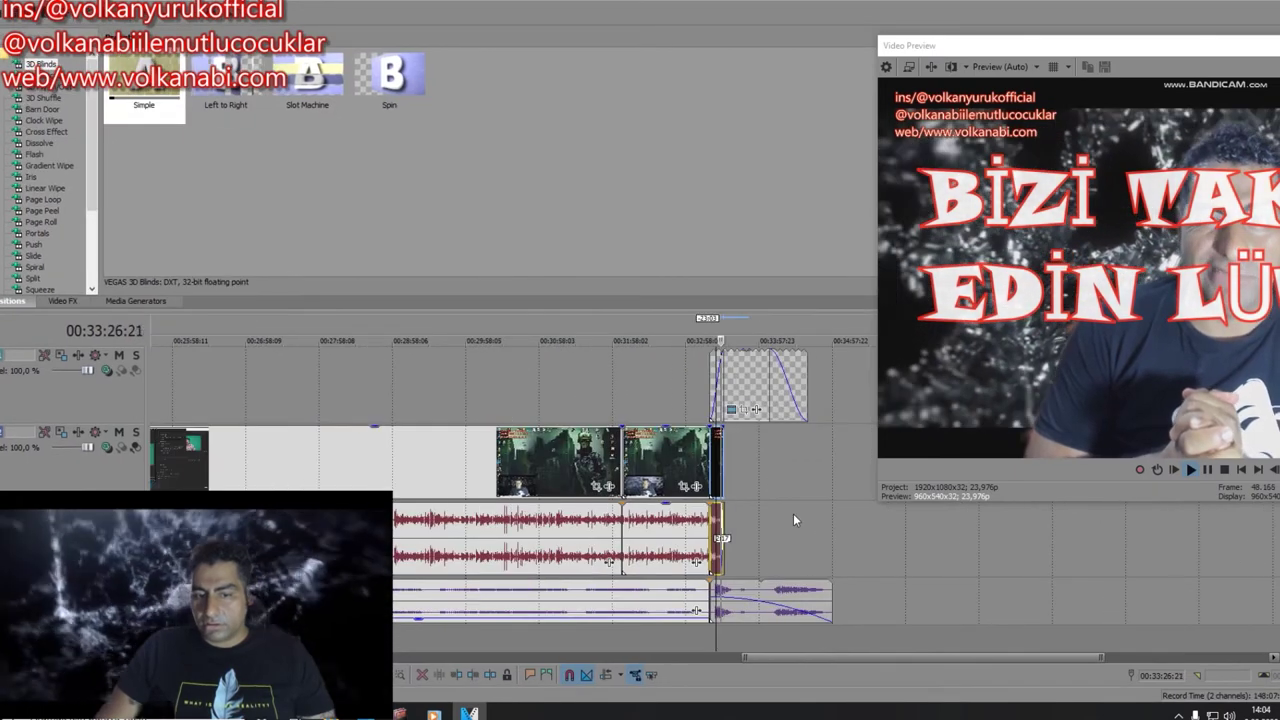
Step: Lower the volume of the closing music clip, replay the ending, and shorten the music to just past the last video clip
left_click_drag(720, 599, 719, 618)
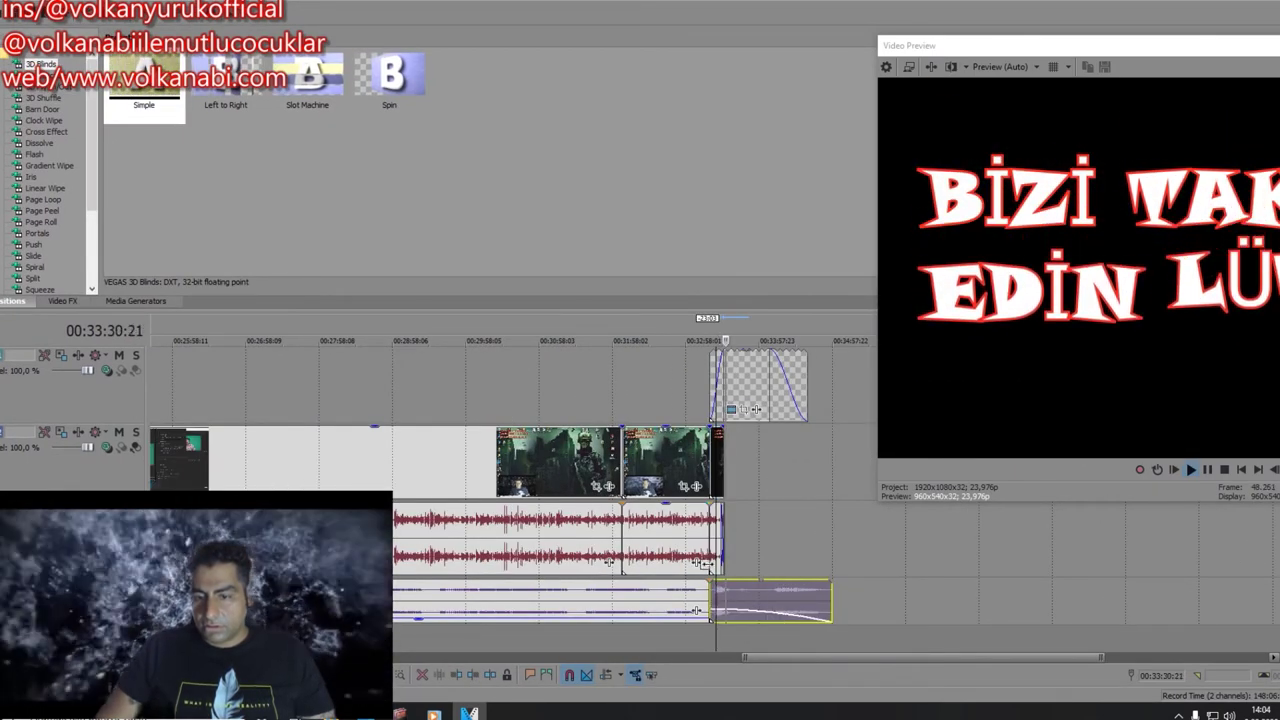
left_click(705, 547)
left_click(706, 547)
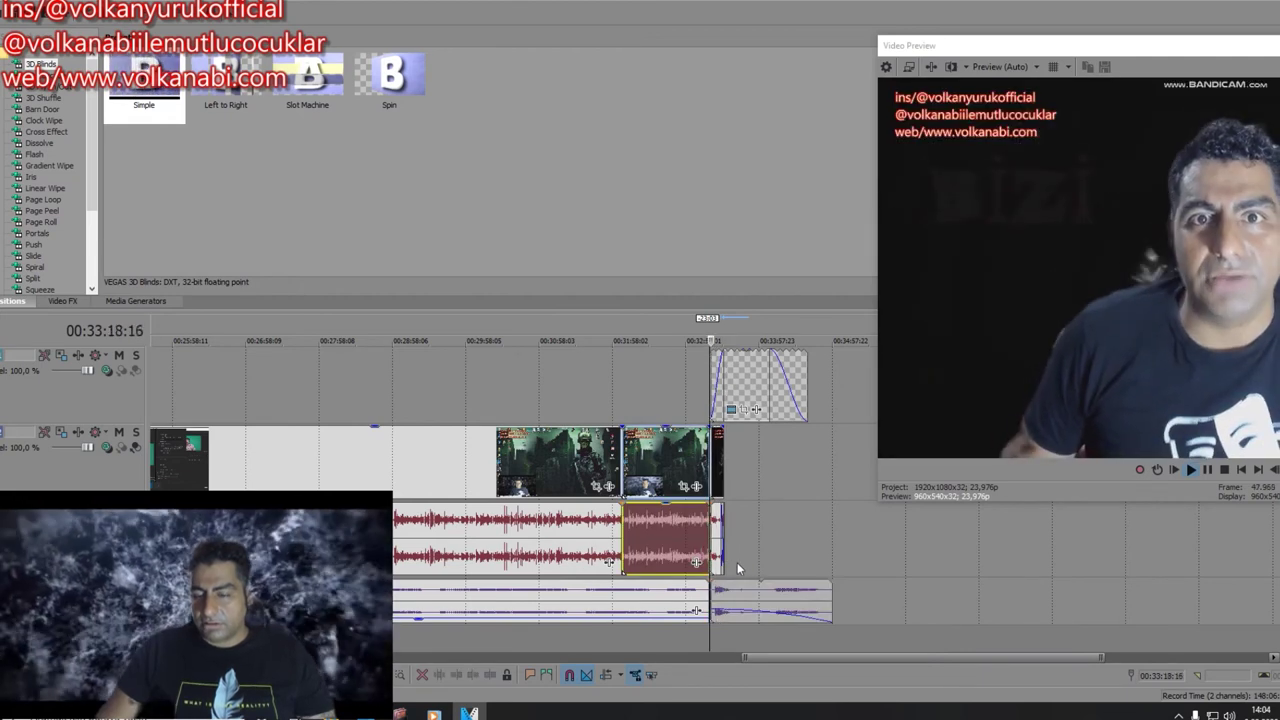
left_click_drag(1083, 47, 778, 0)
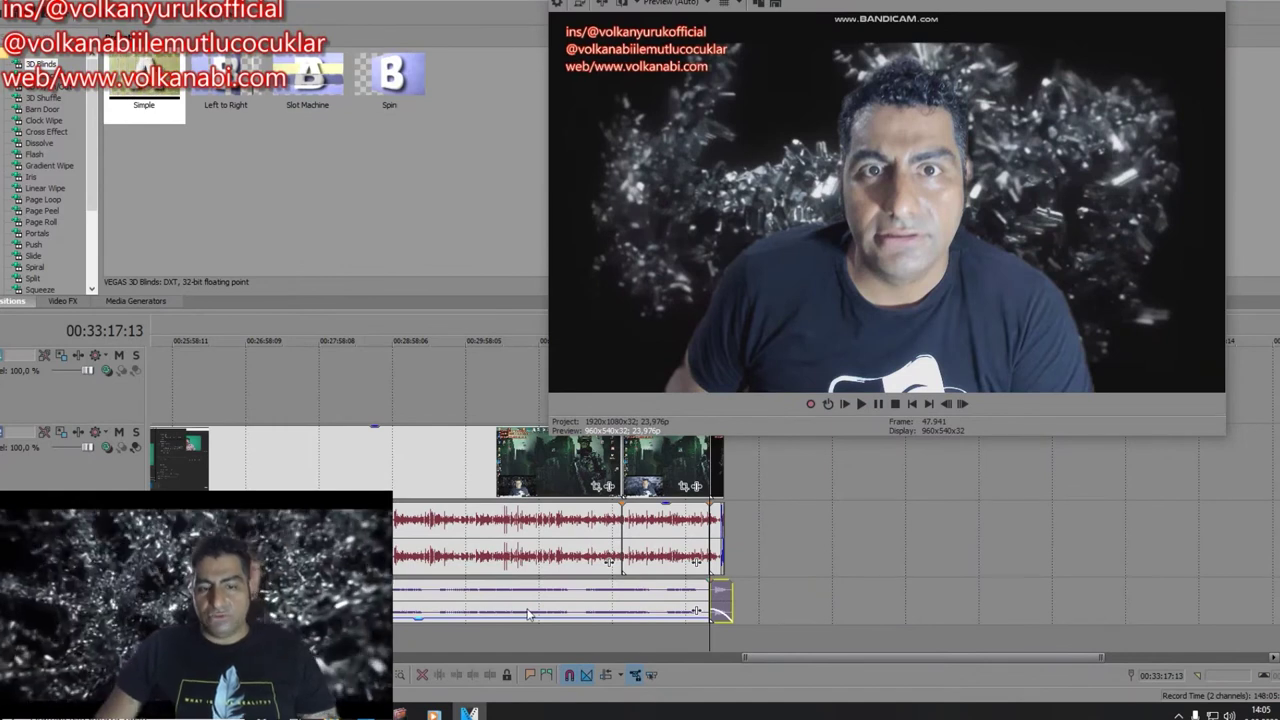
Step: Collapse the timeline tracks to minimum height and shrink the Video Preview window to uncover the title track
scroll(710, 560, "down", 4)
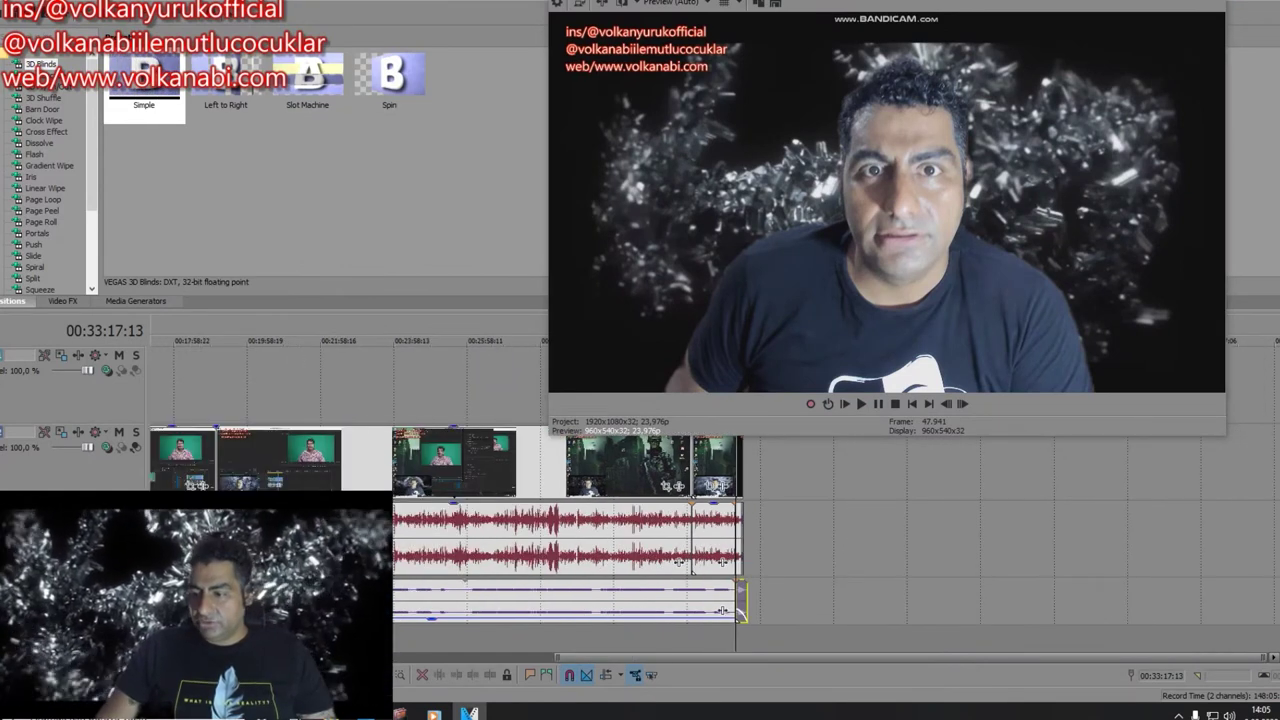
key("ctrl+shift+Down")
key("ctrl+shift+Down")
key("ctrl+shift+Down")
key("ctrl+shift+Down")
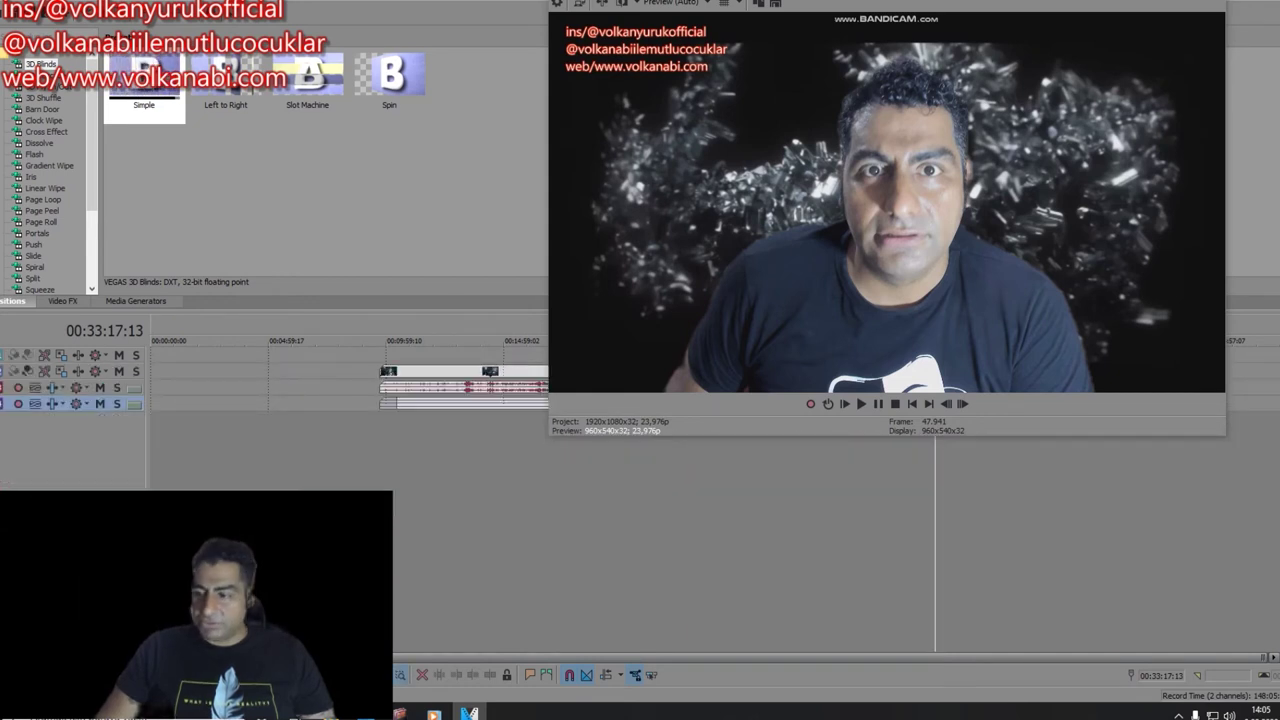
key("Up")
key("Up")
key("Up")
key("Up")
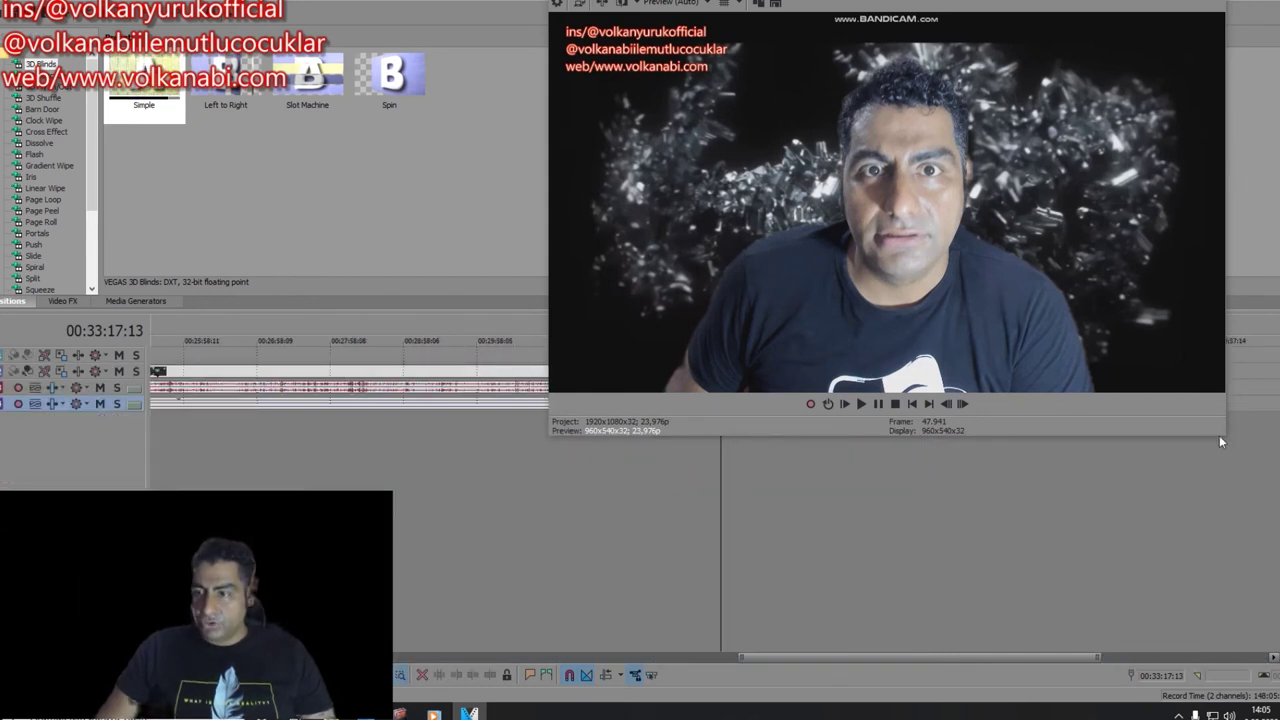
left_click_drag(1215, 437, 1215, 288)
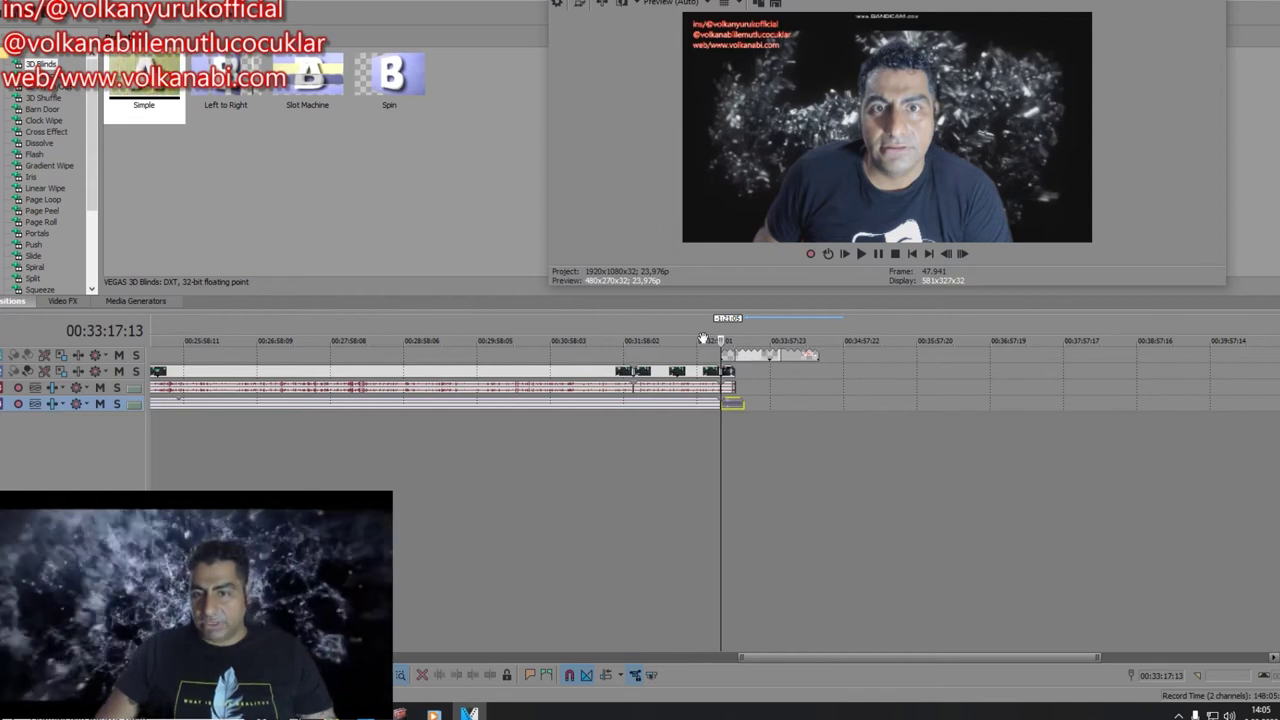
Step: Increase the track heights and trim the closing title's end to just past the last video clip
scroll(1010, 408, "down", 3)
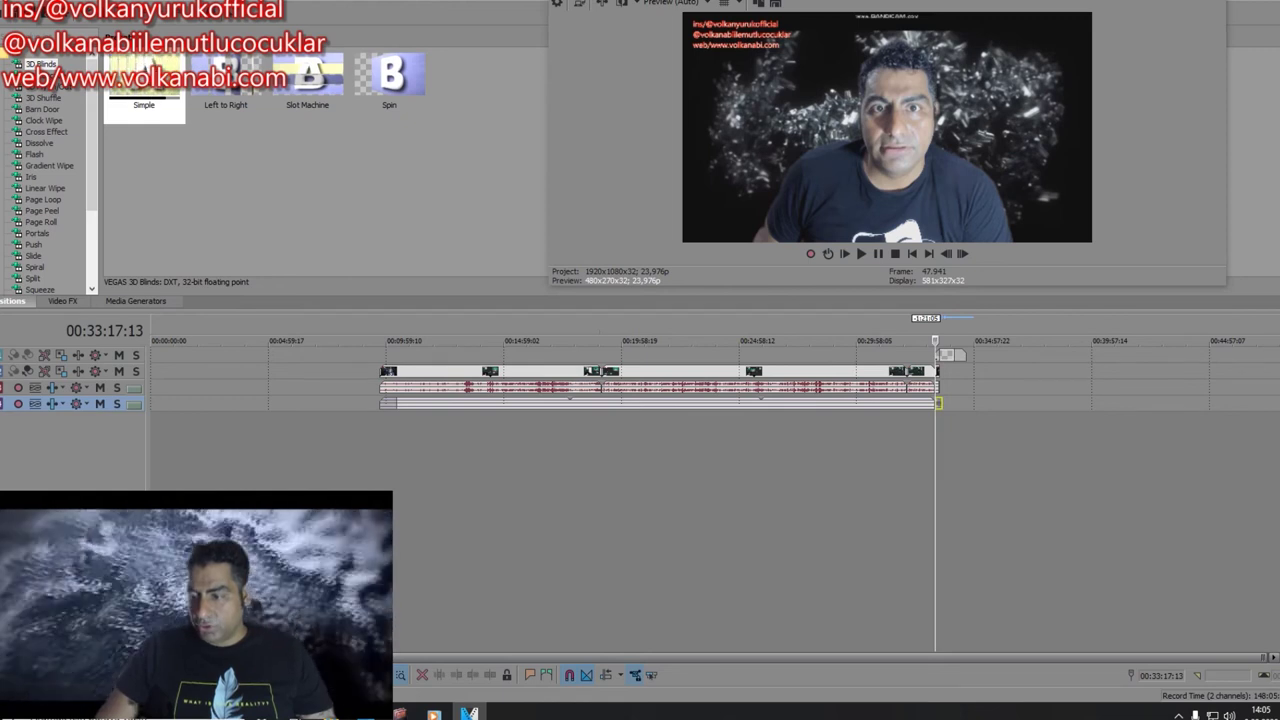
scroll(1003, 395, "up", 5)
key("ctrl+shift+Down")
key("ctrl+shift+Down")
key("ctrl+shift+Down")
key("ctrl+shift+Down")
key("ctrl+shift+Down")
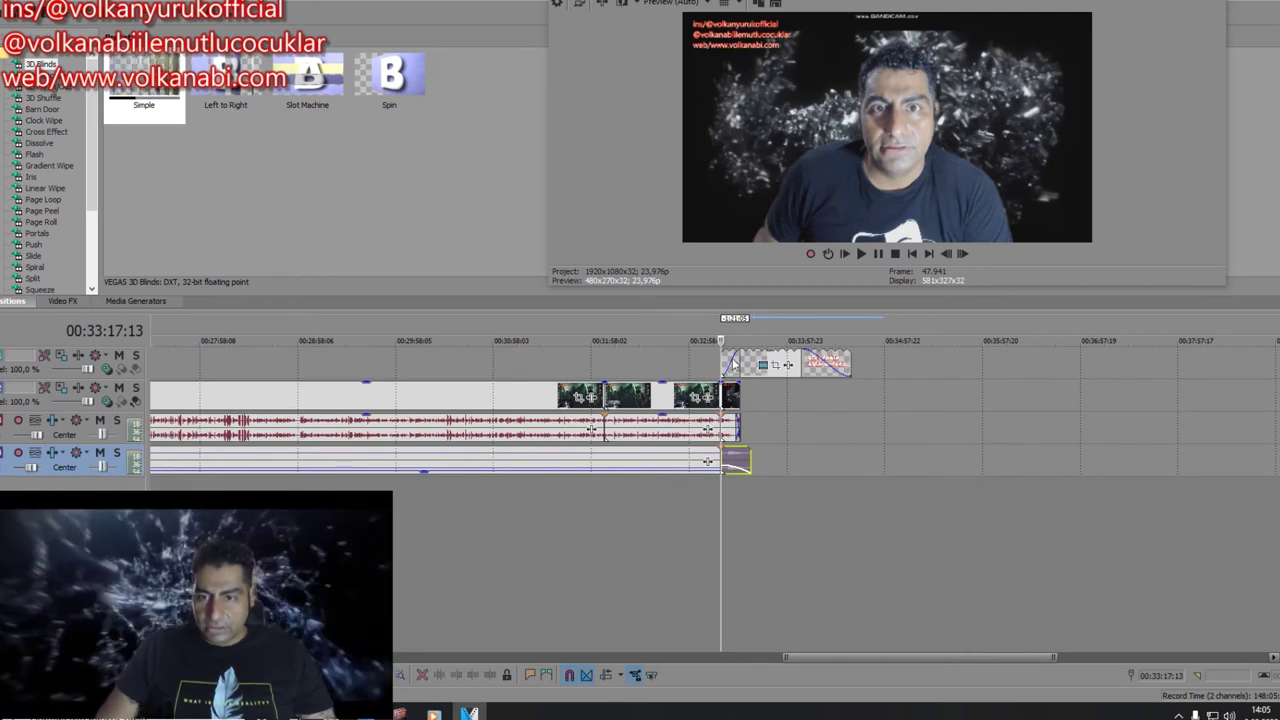
left_click(845, 366)
left_click_drag(850, 364, 748, 360)
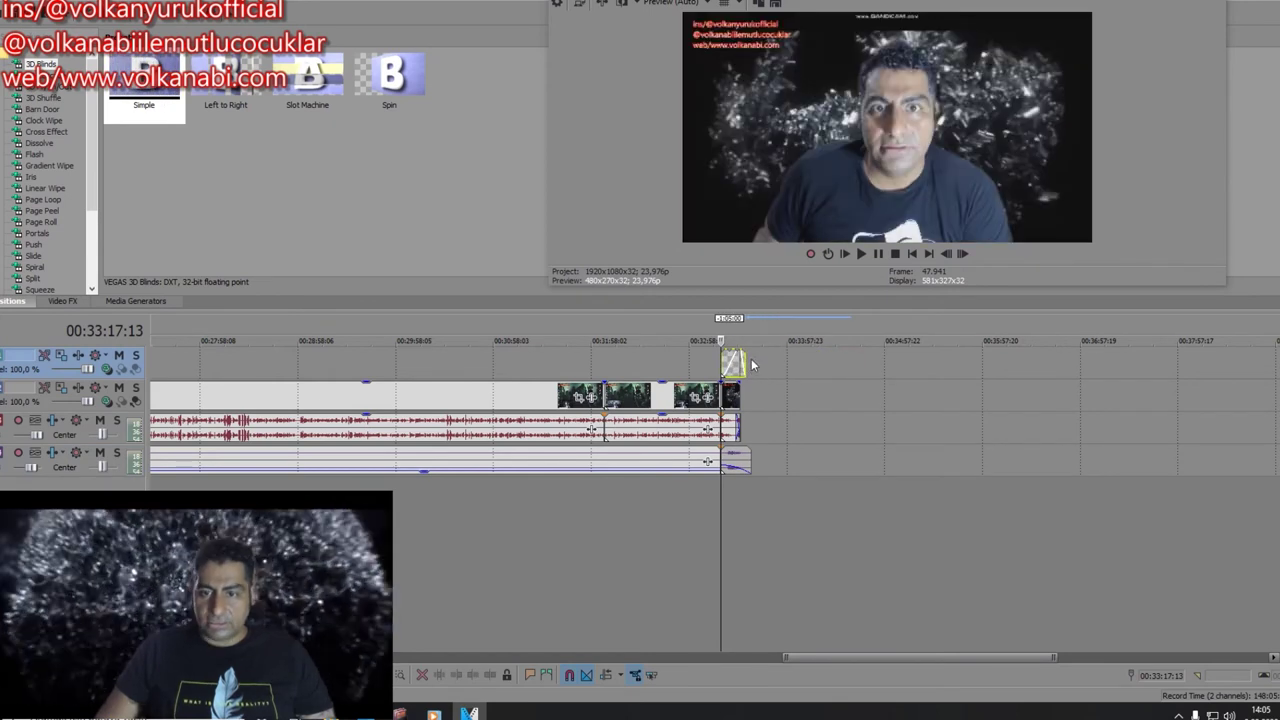
mouse_move(745, 362)
left_mouse_down()
mouse_move(1272, 362)
mouse_move(745, 362)
left_mouse_up()
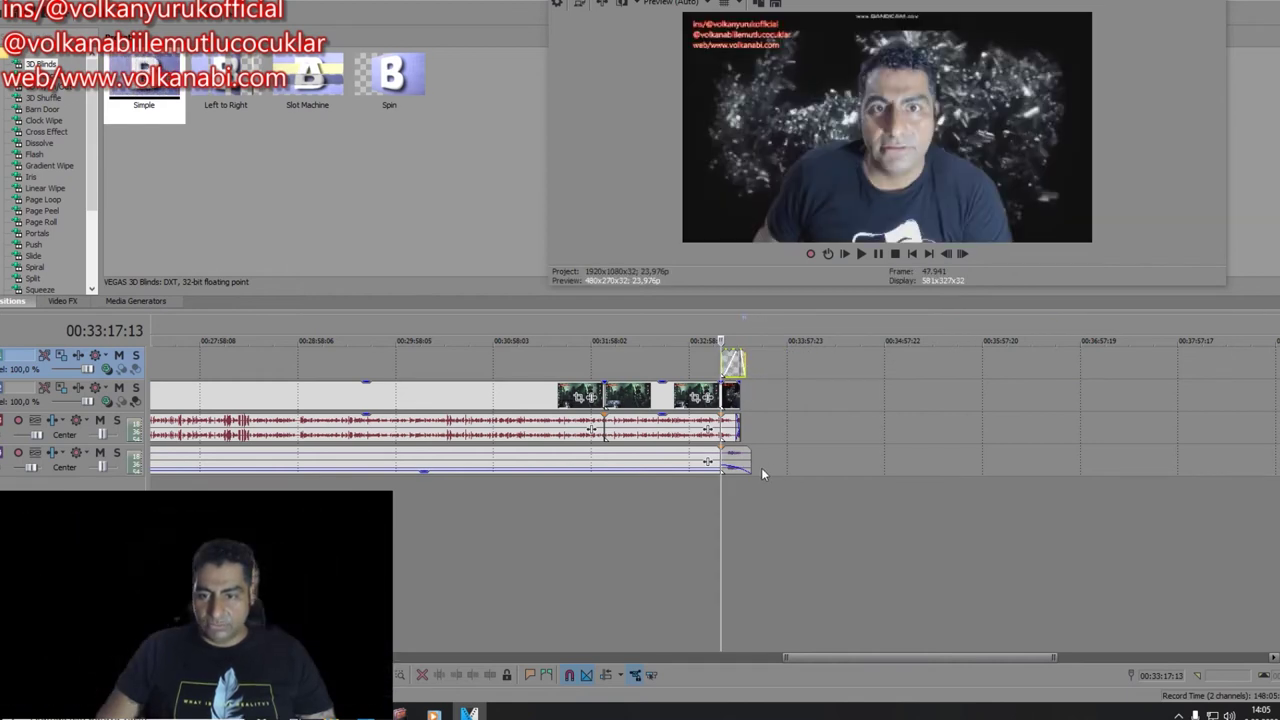
Step: Trim the closing music clip to end together with the title, and check the title near its end
mouse_move(749, 460)
left_mouse_down()
mouse_move(1153, 458)
mouse_move(750, 457)
left_mouse_up()
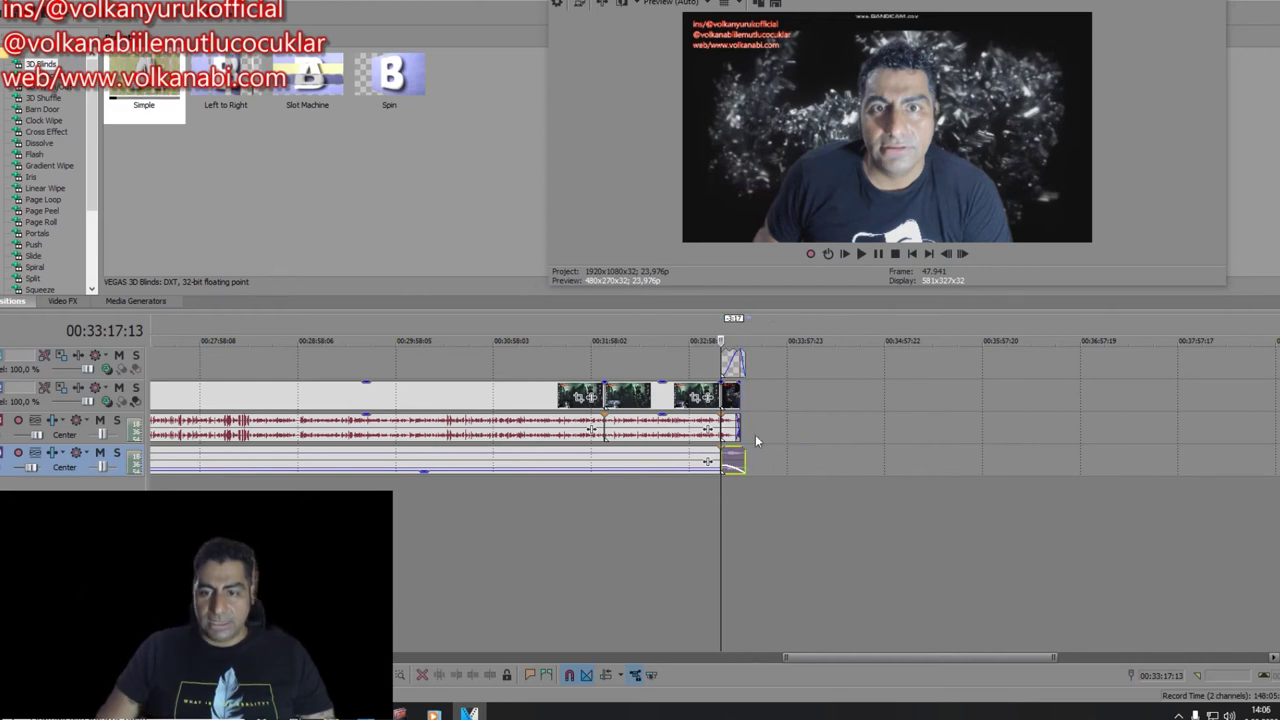
left_click(741, 367)
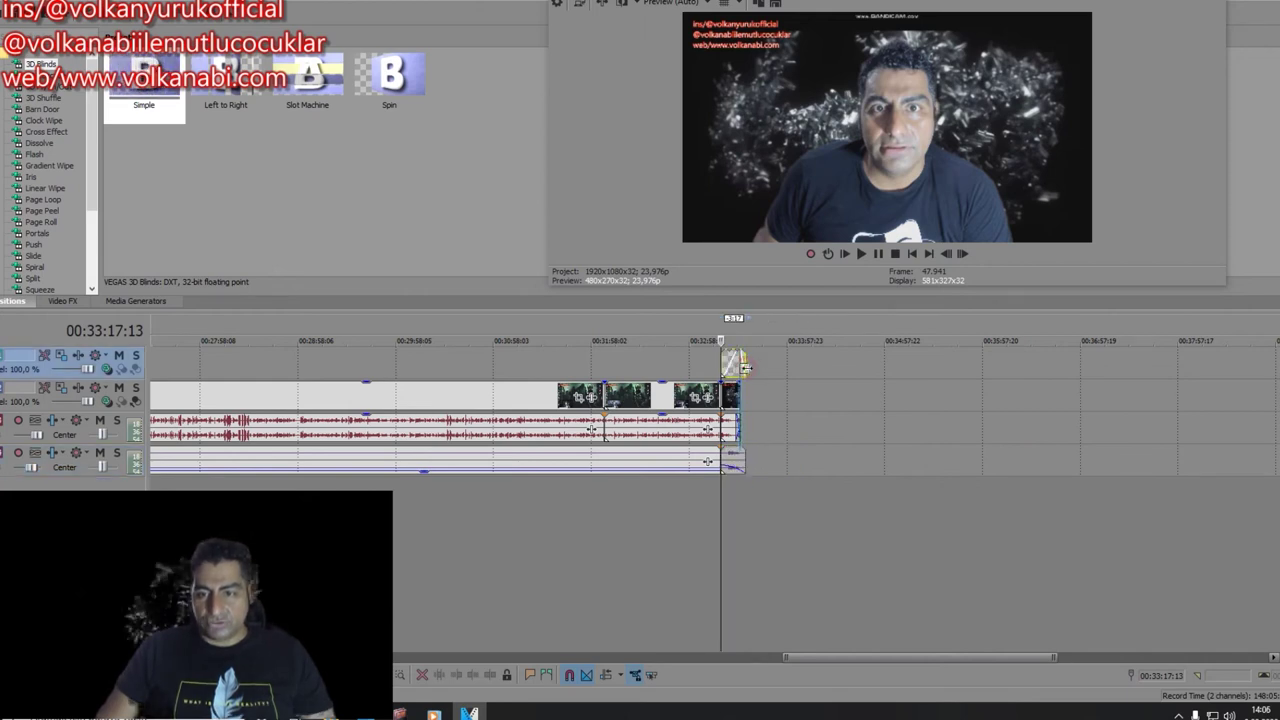
left_click_drag(746, 371, 746, 371)
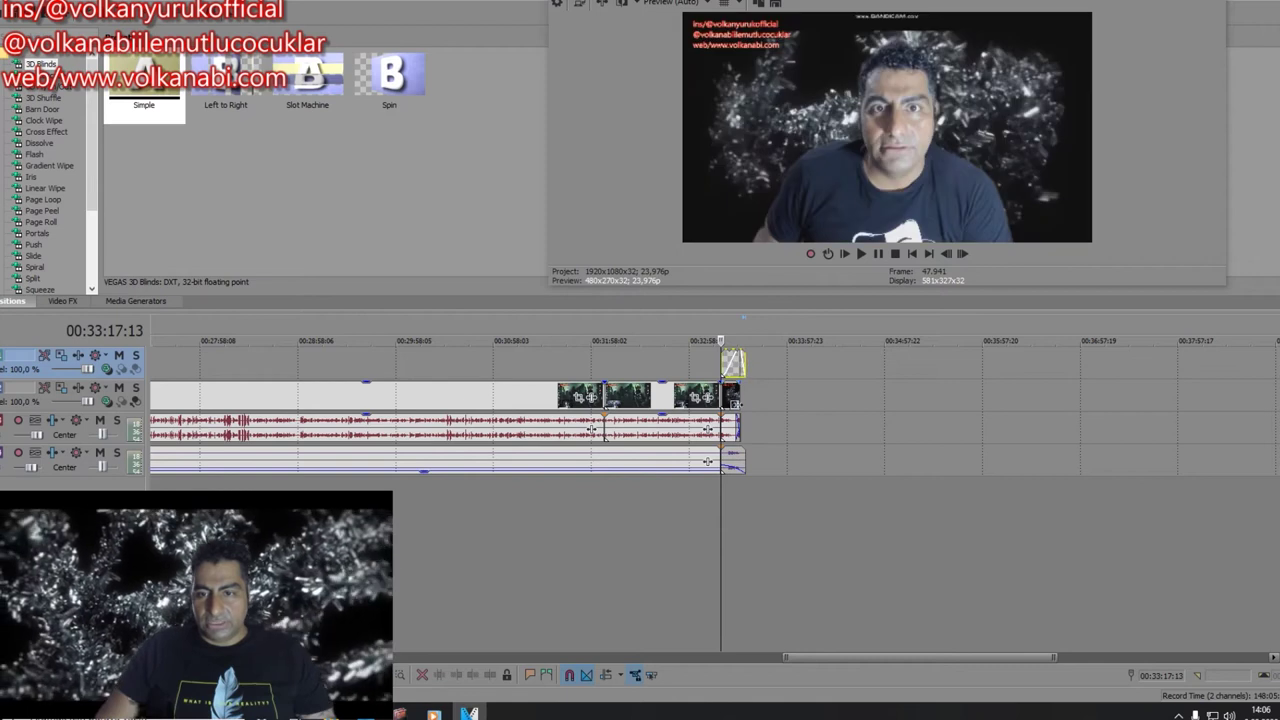
left_click(740, 376)
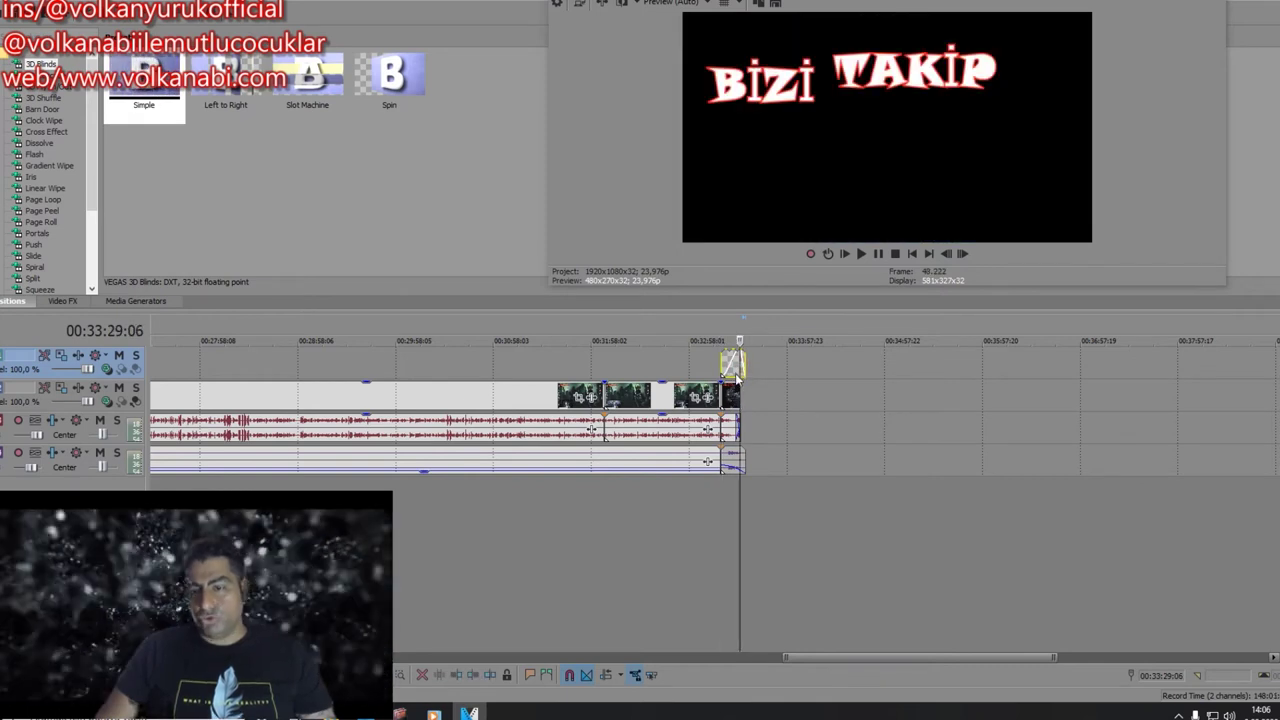
Step: Play back the last video clip to check how the closing title appears over it
left_click(721, 370)
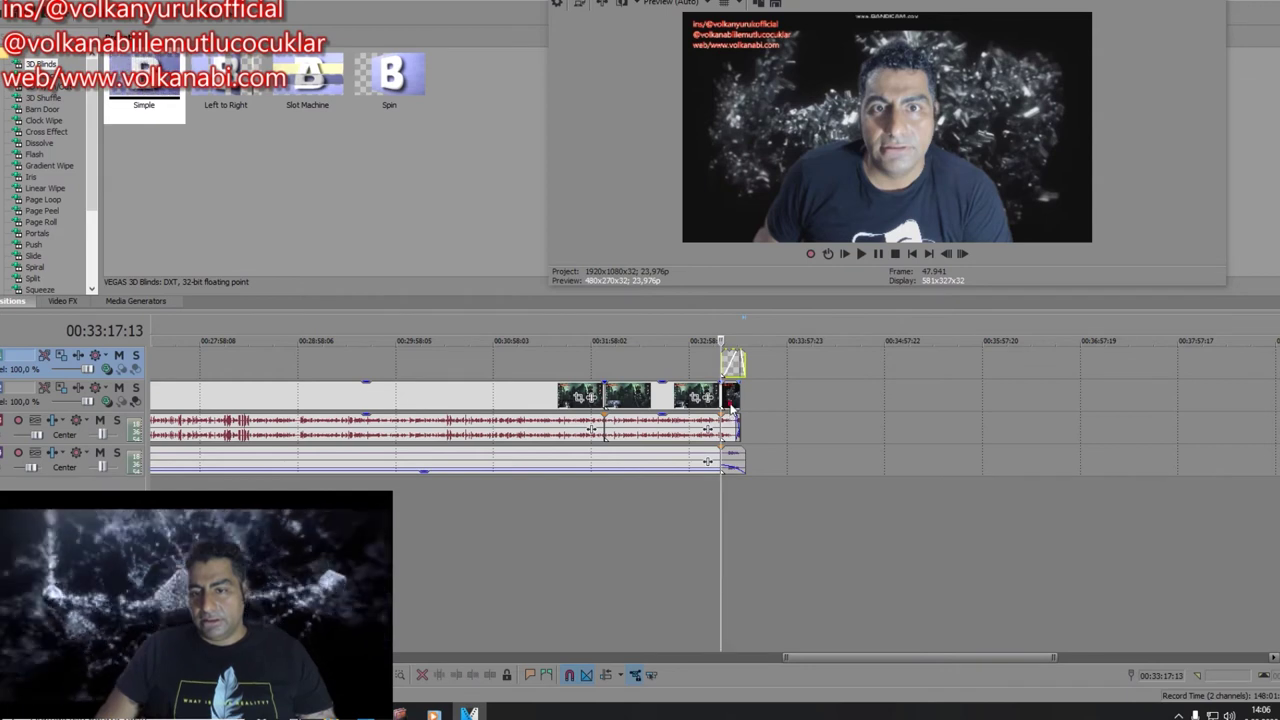
left_click(730, 400)
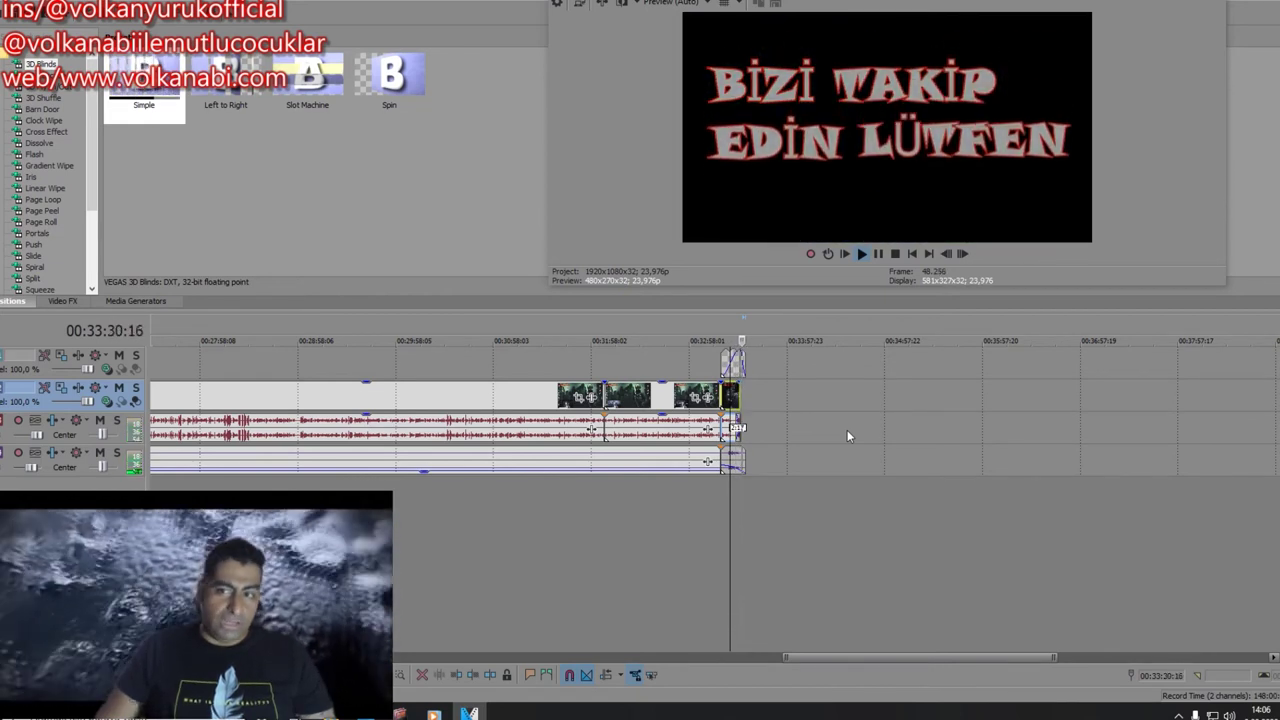
key("space")
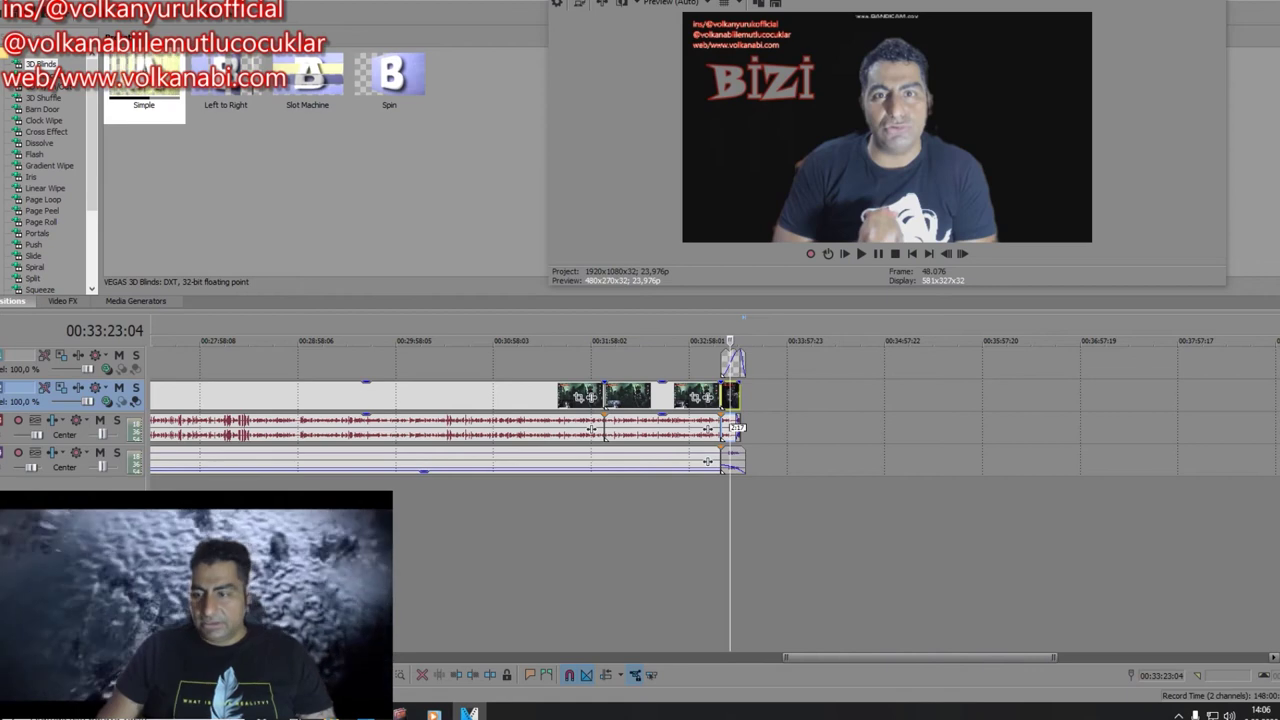
Step: Insert a text media event on the title track at the start of the first video clip
scroll(730, 427, "down", 5)
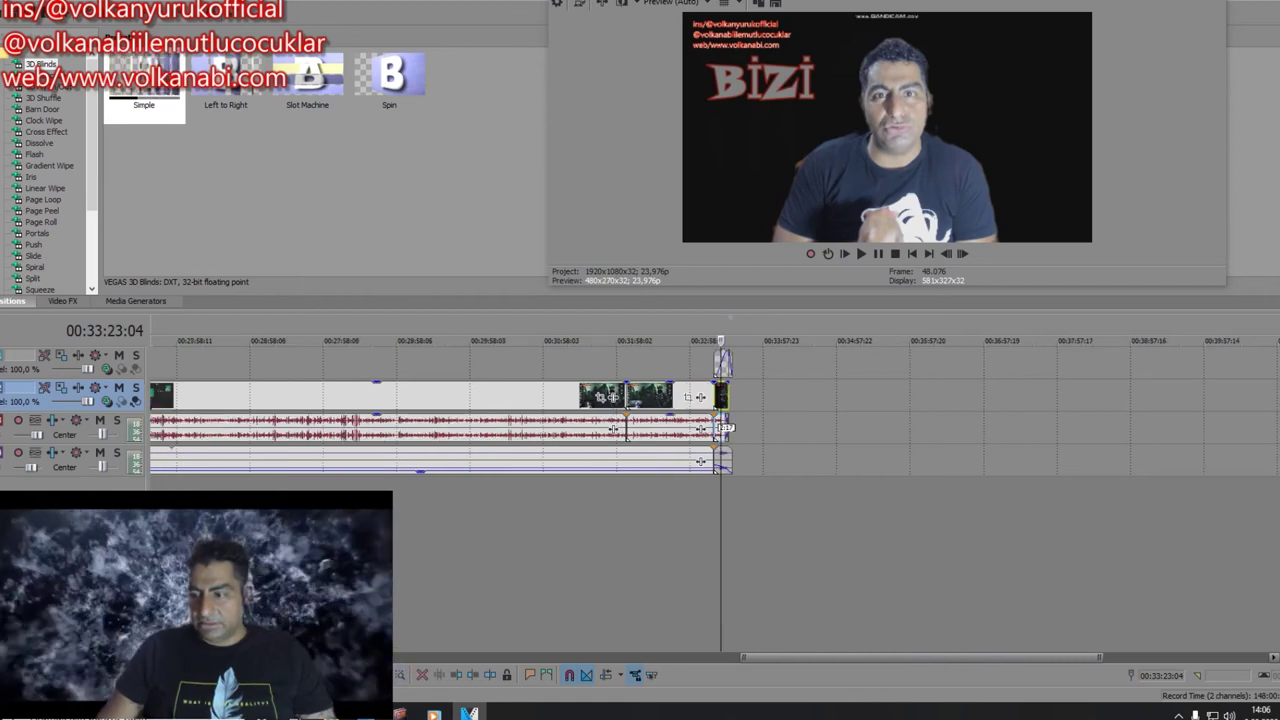
scroll(715, 427, "down", 1)
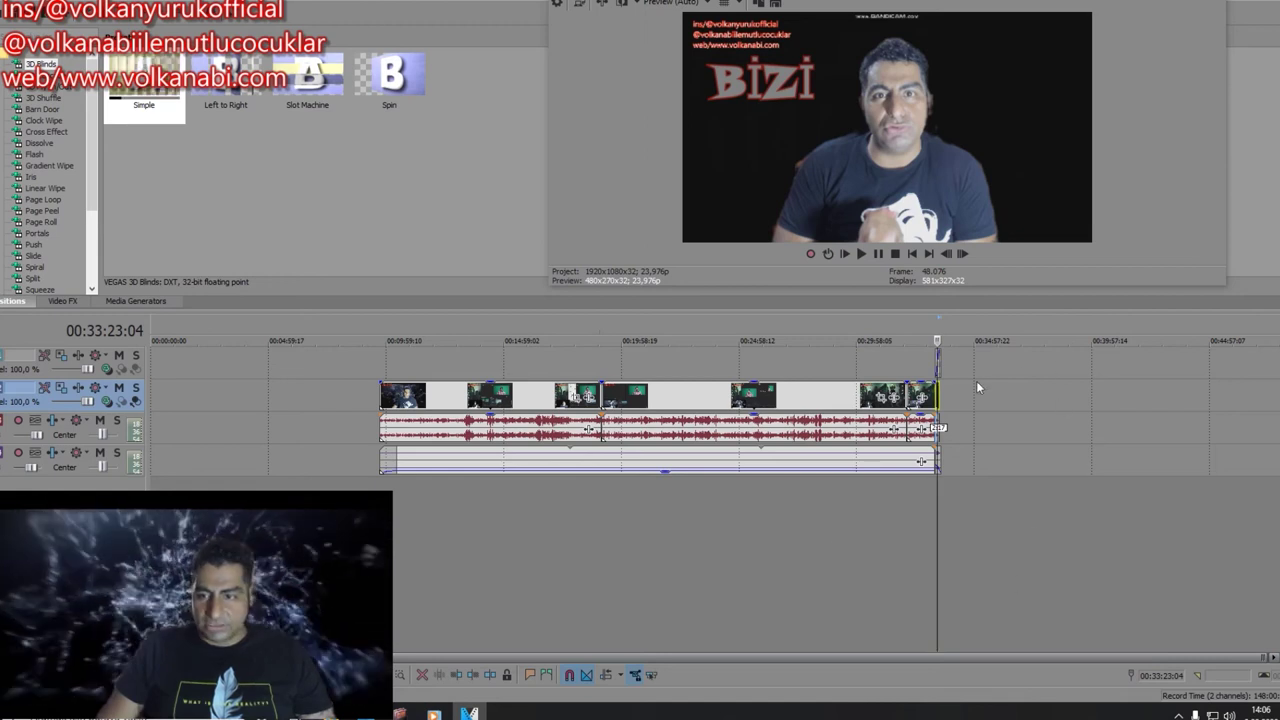
left_click(383, 366)
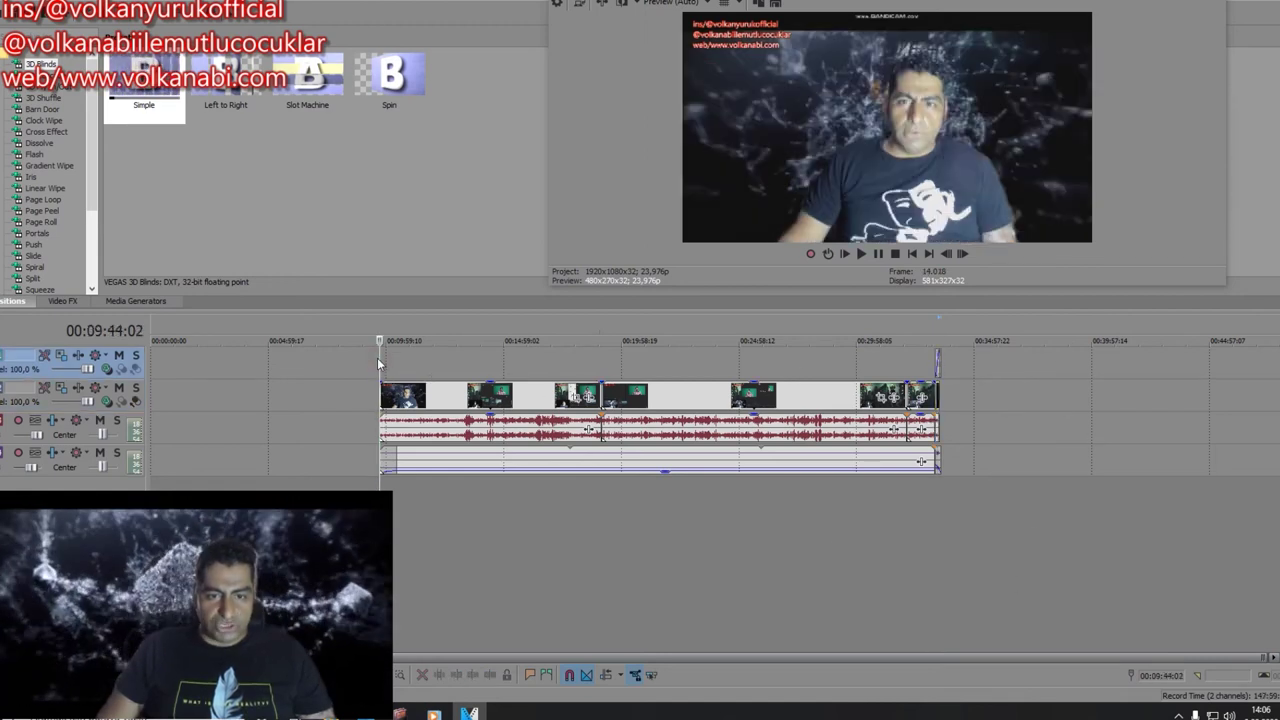
right_click(385, 366)
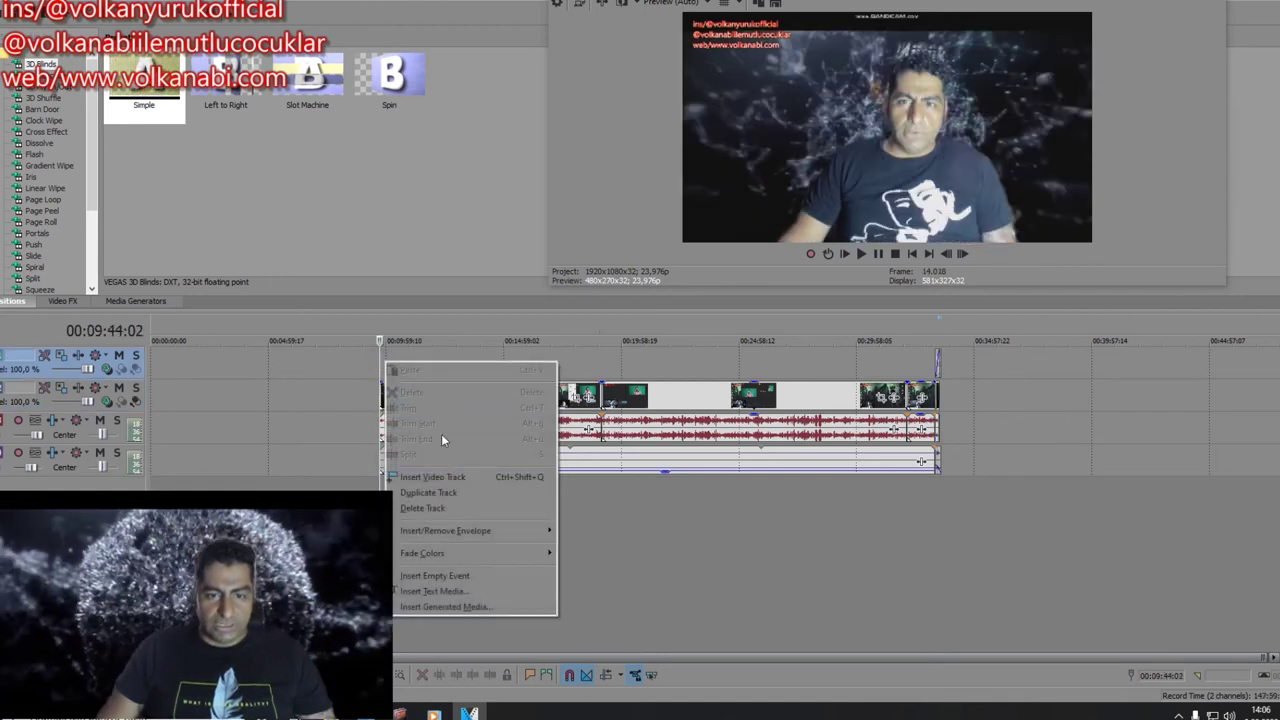
left_click(474, 595)
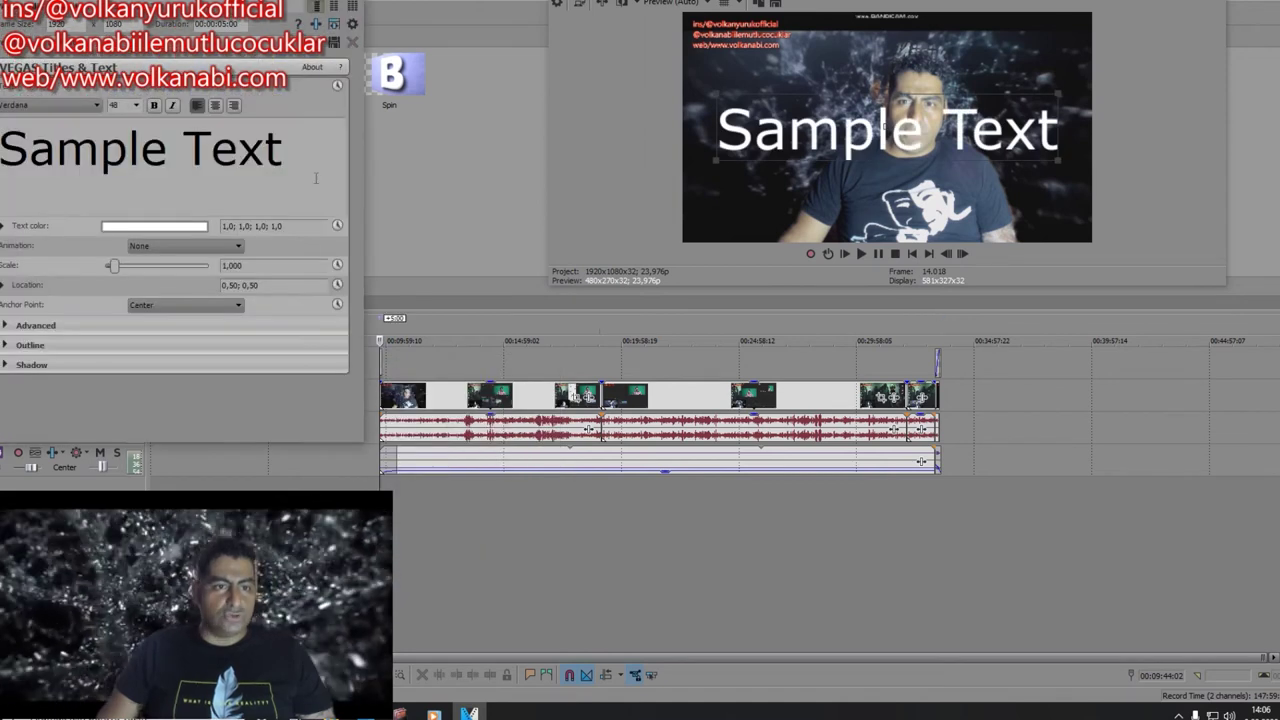
type("volka")
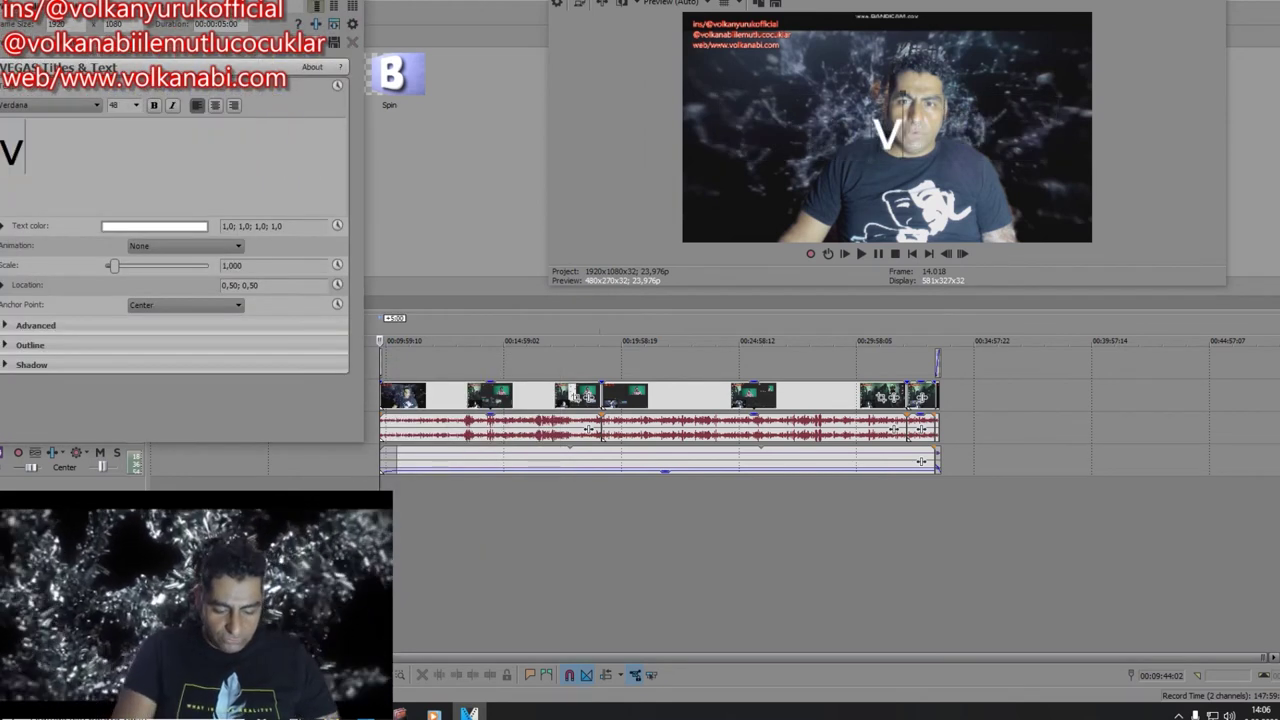
type("n abi")
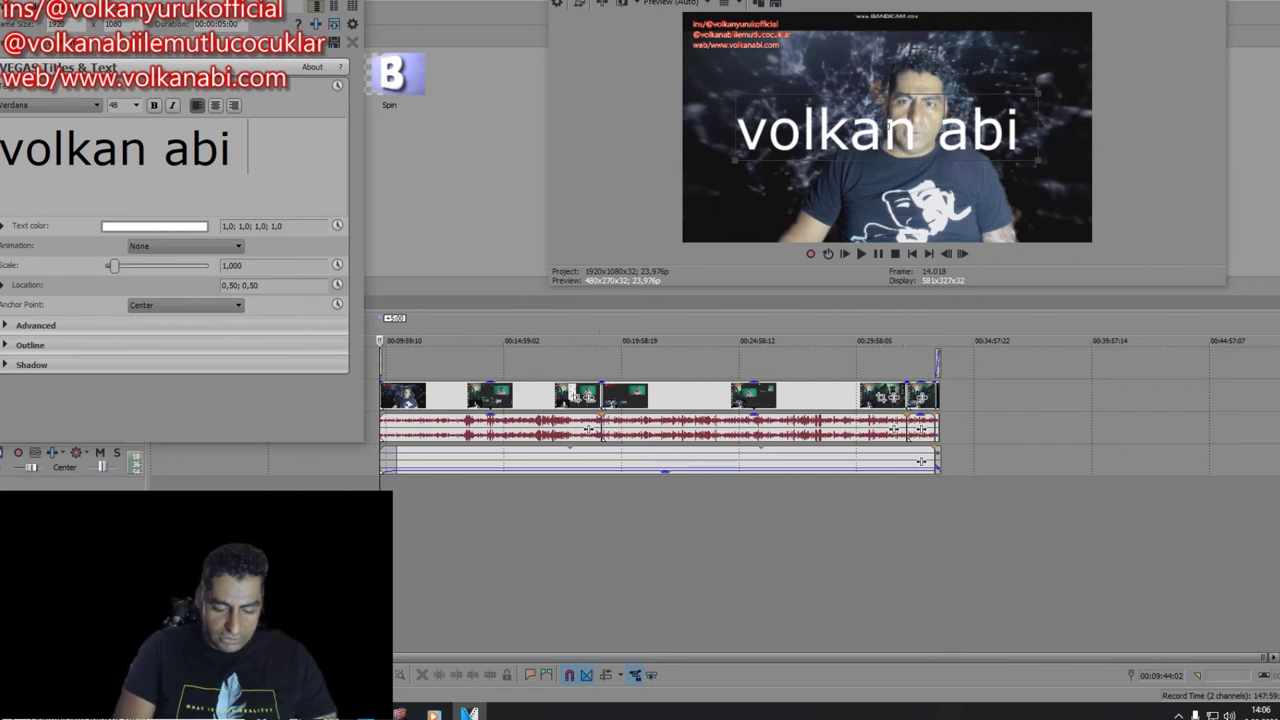
key("Return")
type("ile")
key("Return")
type("mut")
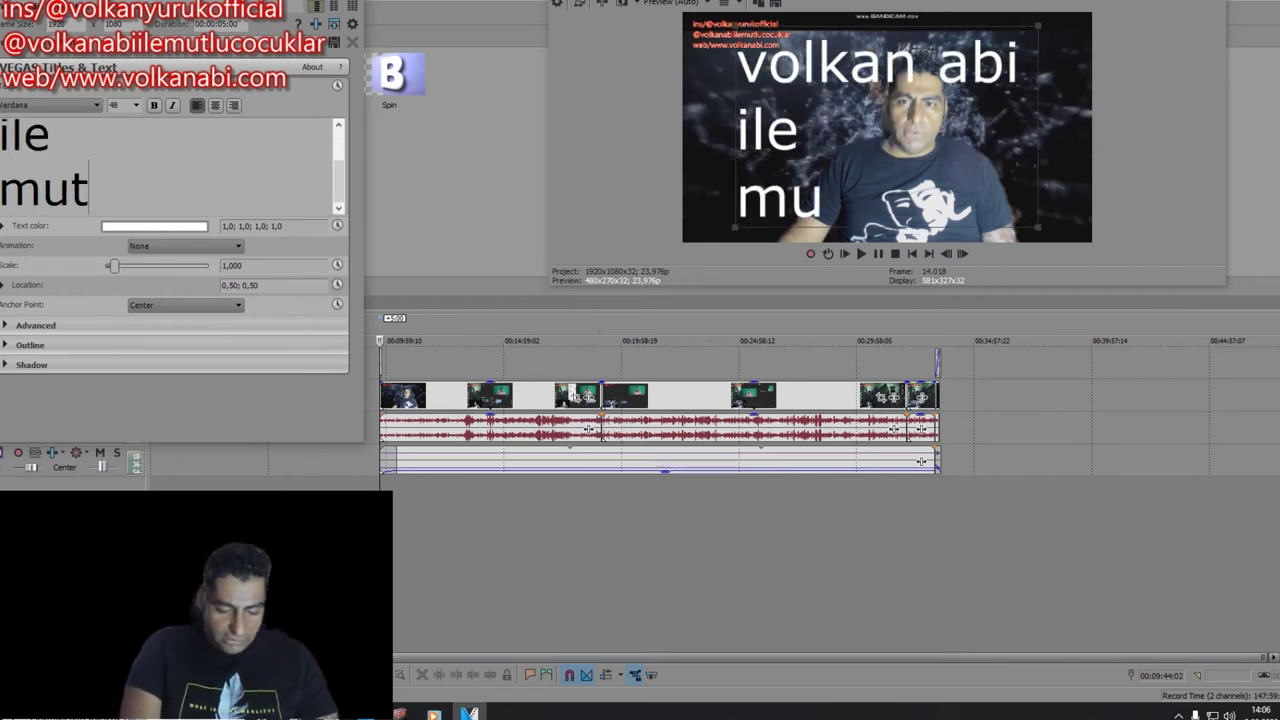
type("lu çocu")
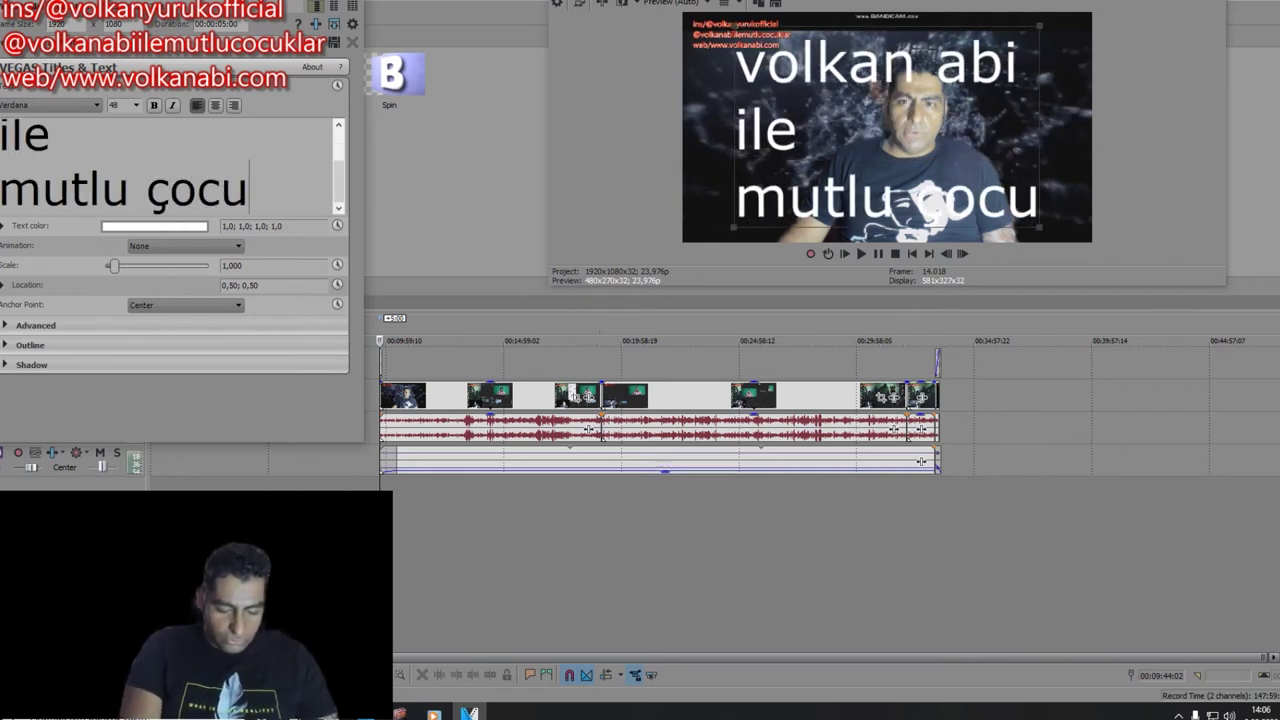
type("klar")
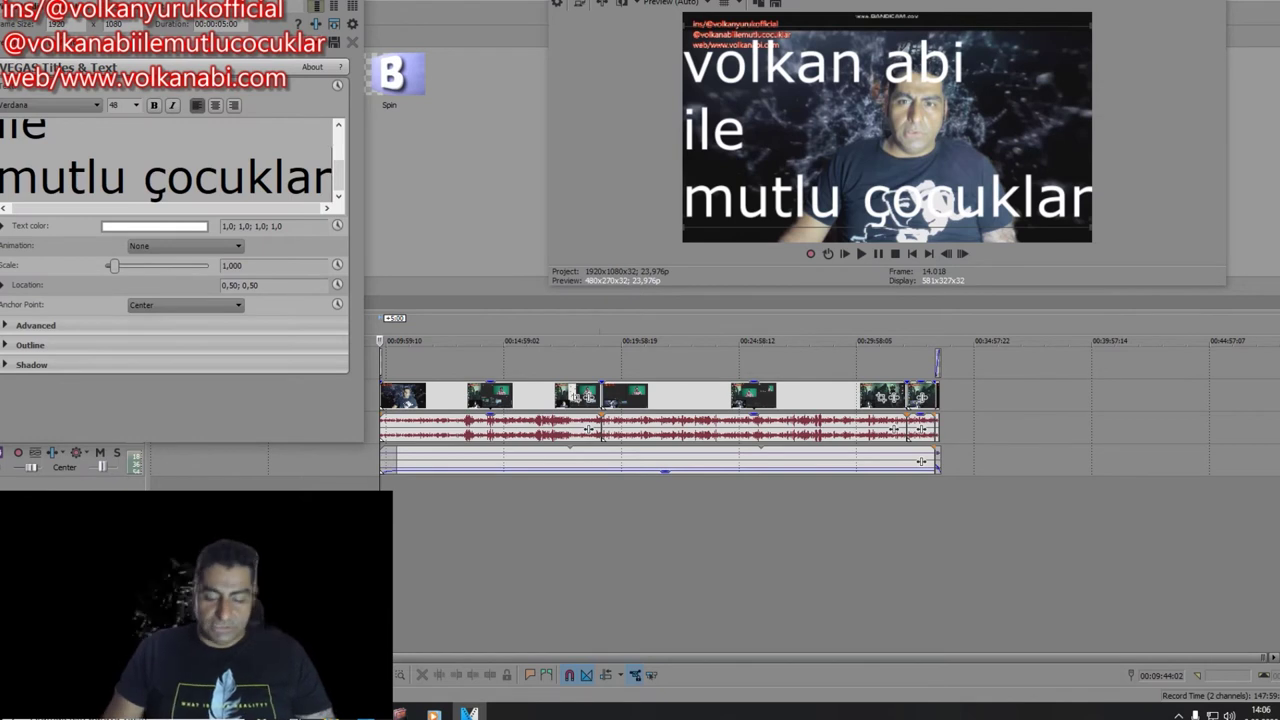
key("BackSpace")
key("BackSpace")
key("BackSpace")
key("BackSpace")
key("BackSpace")
key("BackSpace")
key("BackSpace")
key("BackSpace")
key("BackSpace")
key("BackSpace")
key("BackSpace")
key("BackSpace")
key("BackSpace")
key("BackSpace")
key("BackSpace")
key("BackSpace")
key("BackSpace")
key("BackSpace")
key("BackSpace")
key("BackSpace")
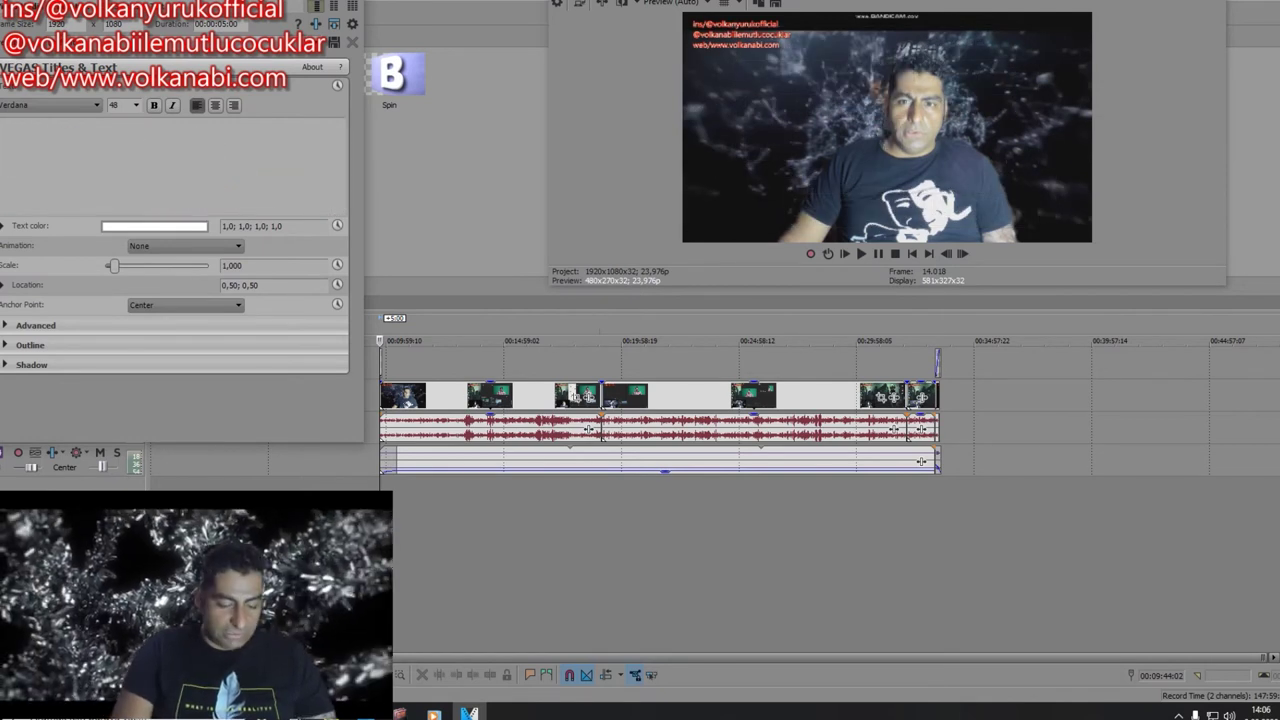
Step: Enter the opening title in capitals on three lines: "VOLKAN ABİ", "İLE" and "MUTLU ÇOCUKLAR"
type("VOLKAN AB")
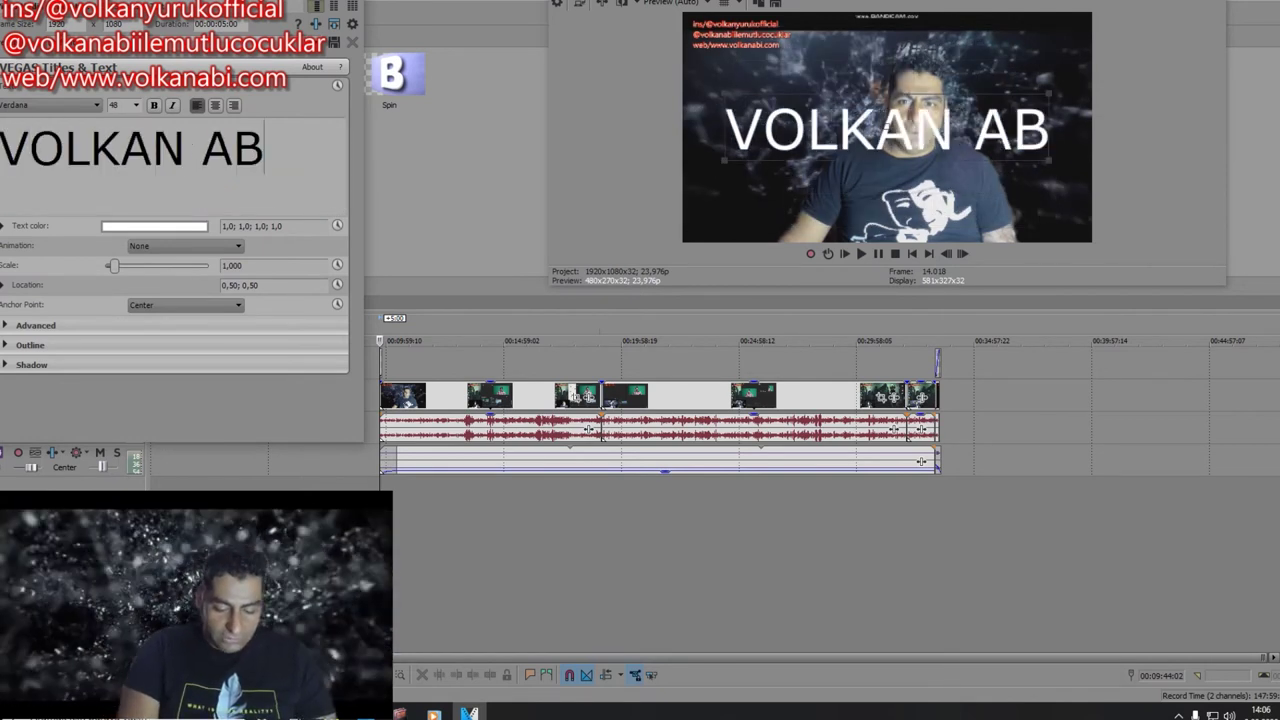
type("İ")
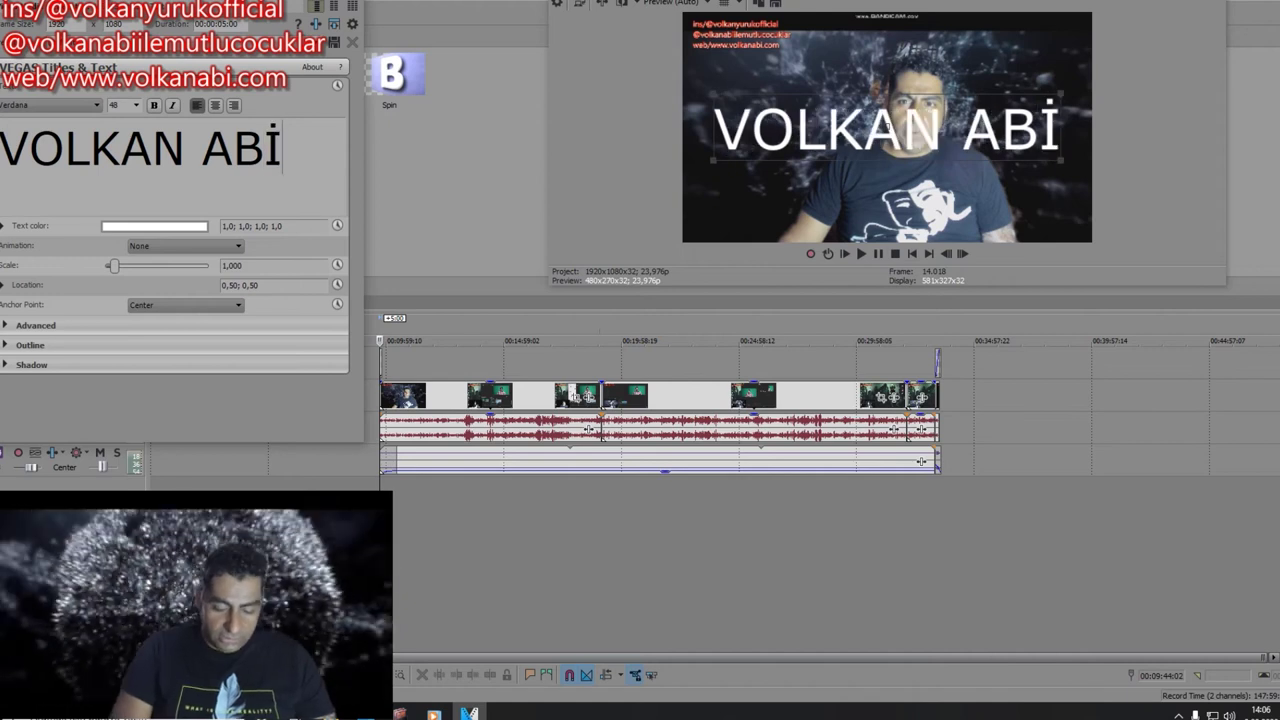
key("Return")
type("İLE")
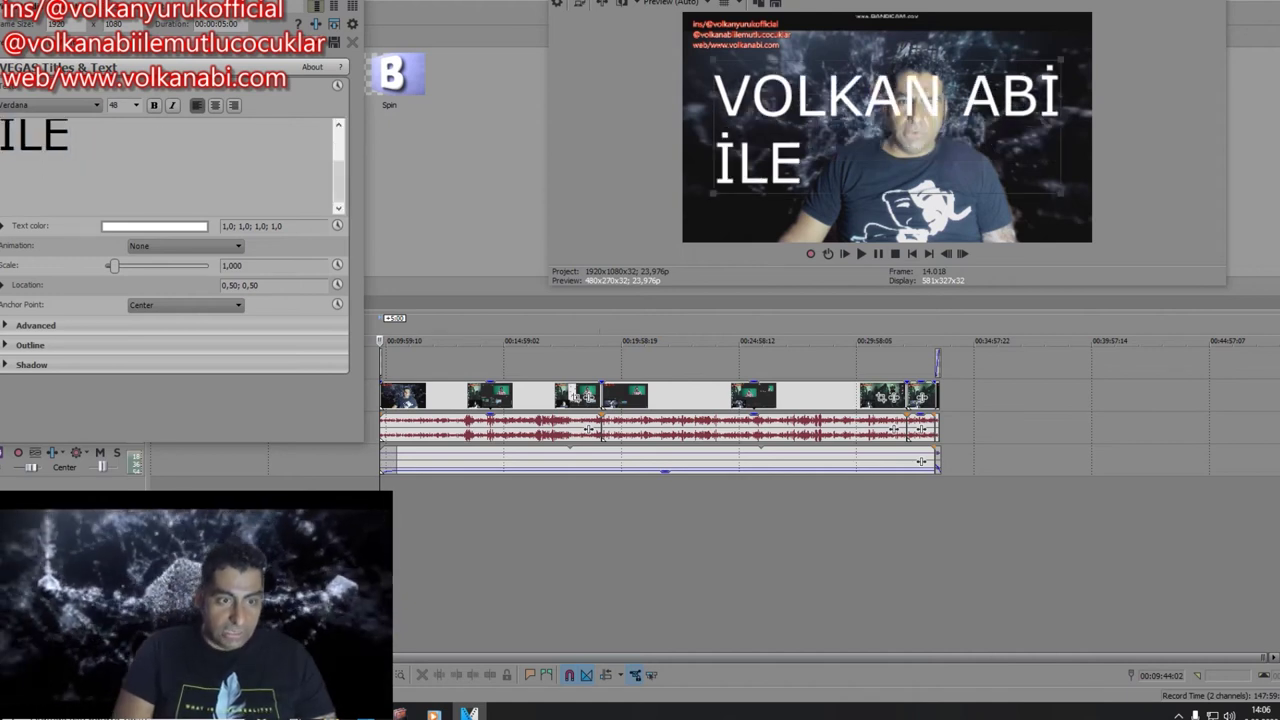
type("MUT")
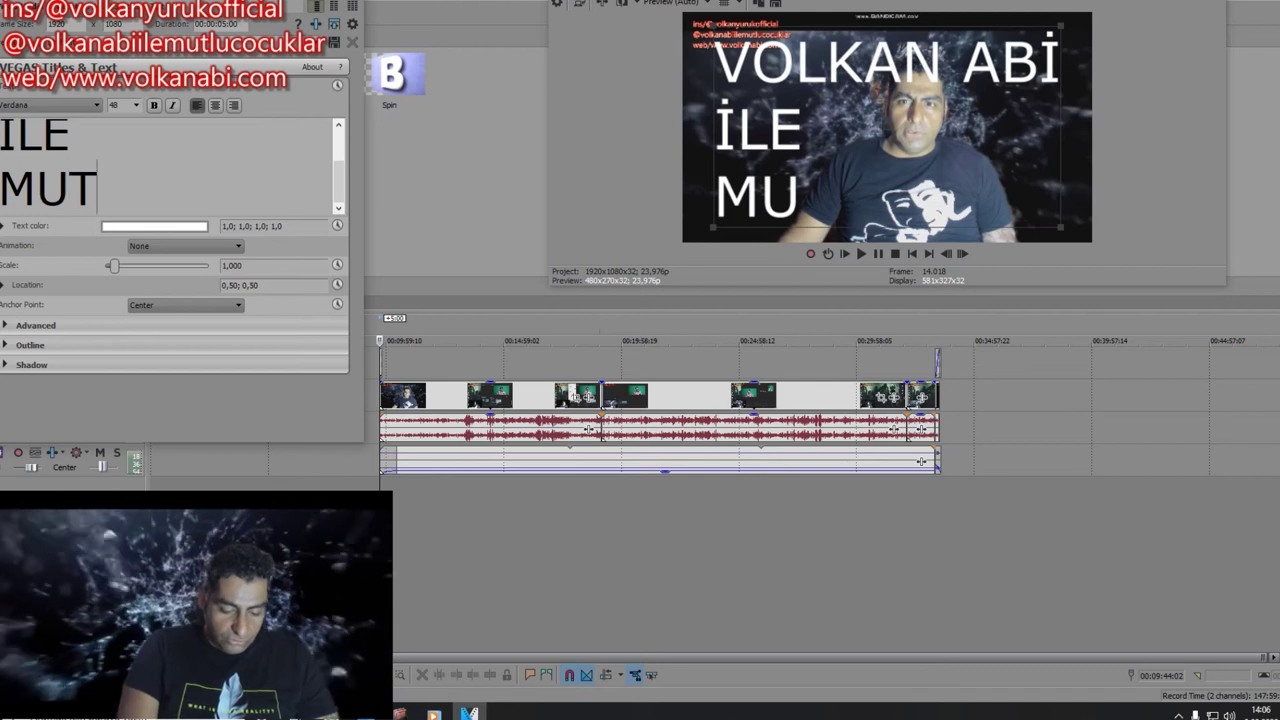
type("LU ÇOCUKLAR")
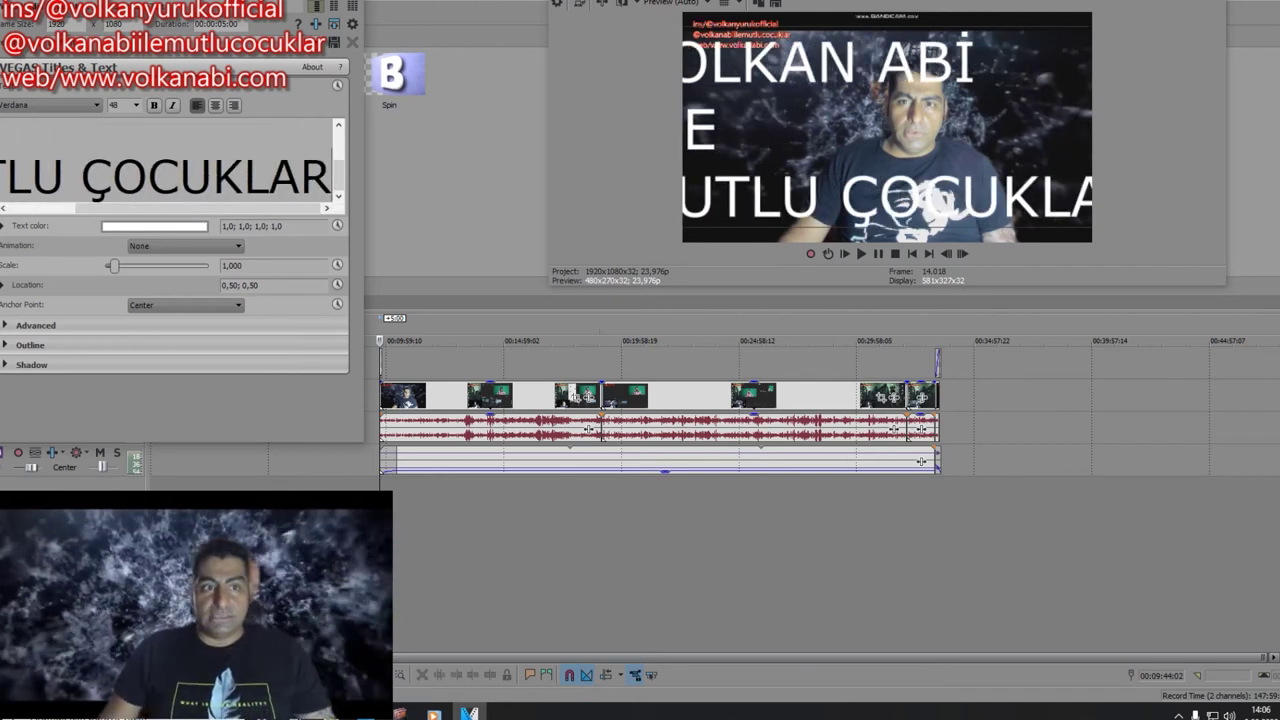
Step: Move the title settings window off the timeline and lengthen the opening title to about 2:03 minutes
left_click_drag(288, 1, 1278, 332)
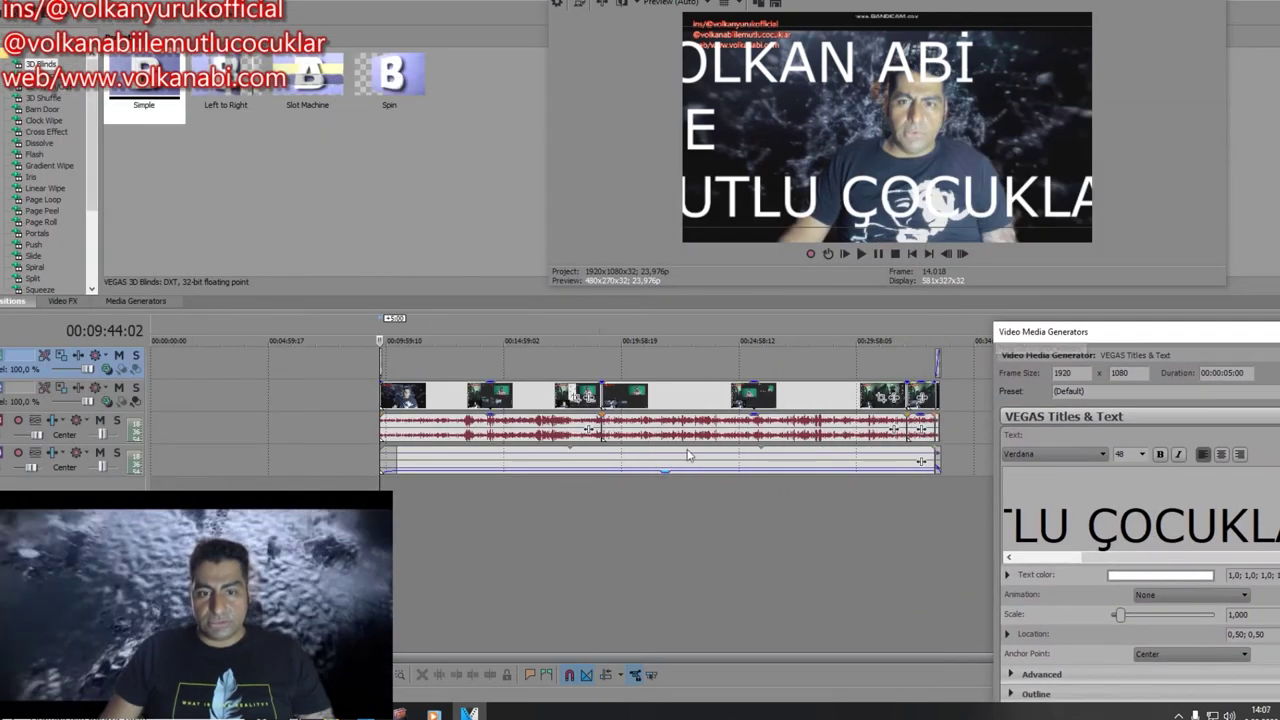
left_click_drag(382, 366, 423, 365)
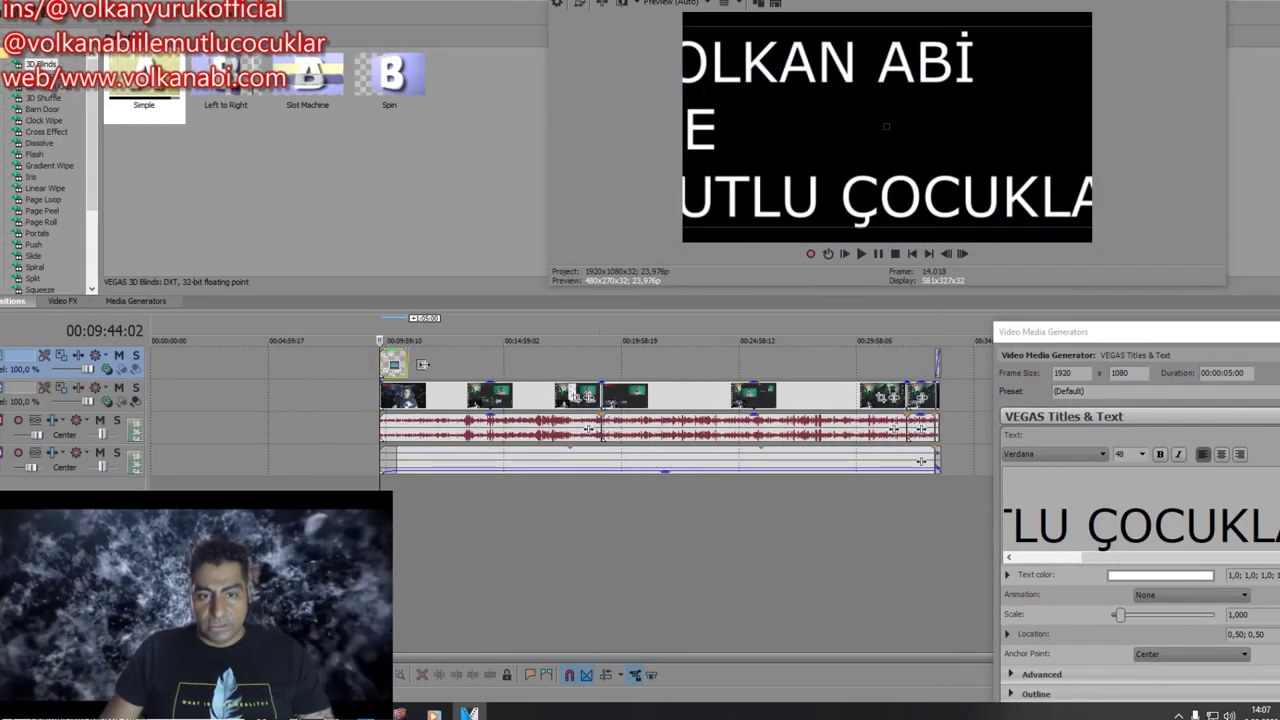
left_click(402, 358)
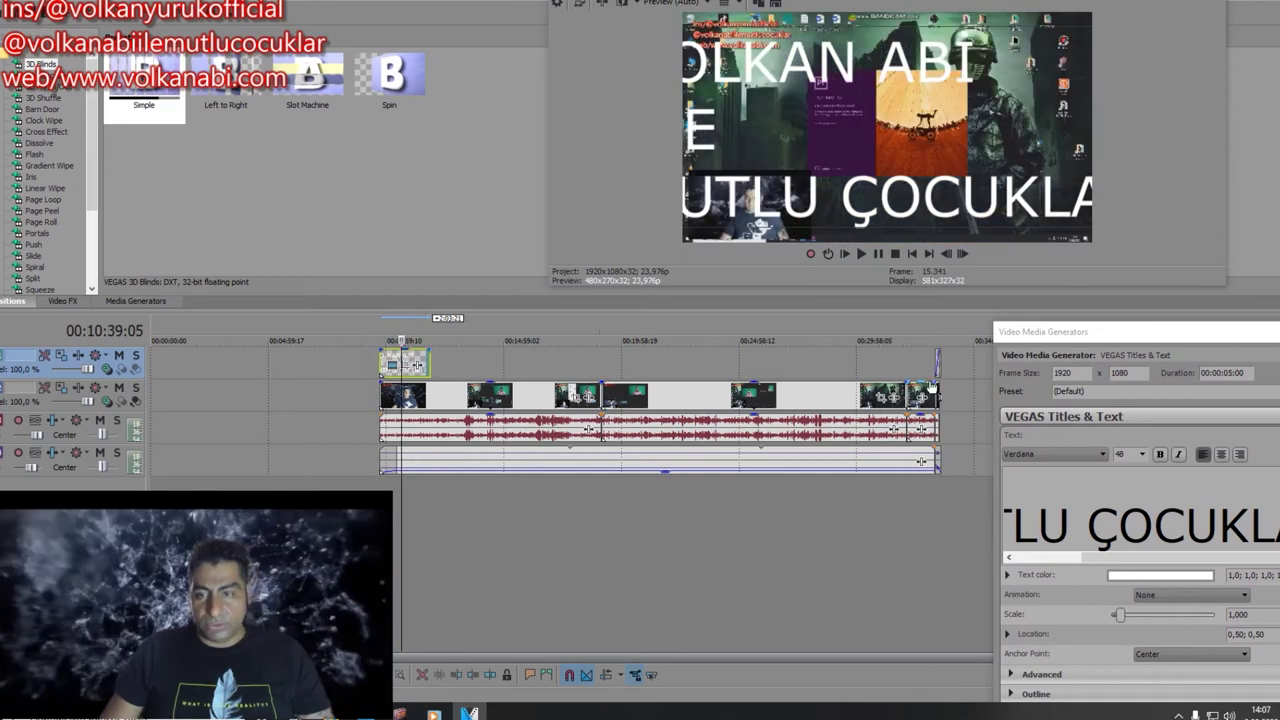
Step: Set all of the opening title's text to size 36 and scale the title down to 0,707
left_click(1143, 456)
left_click(1120, 497)
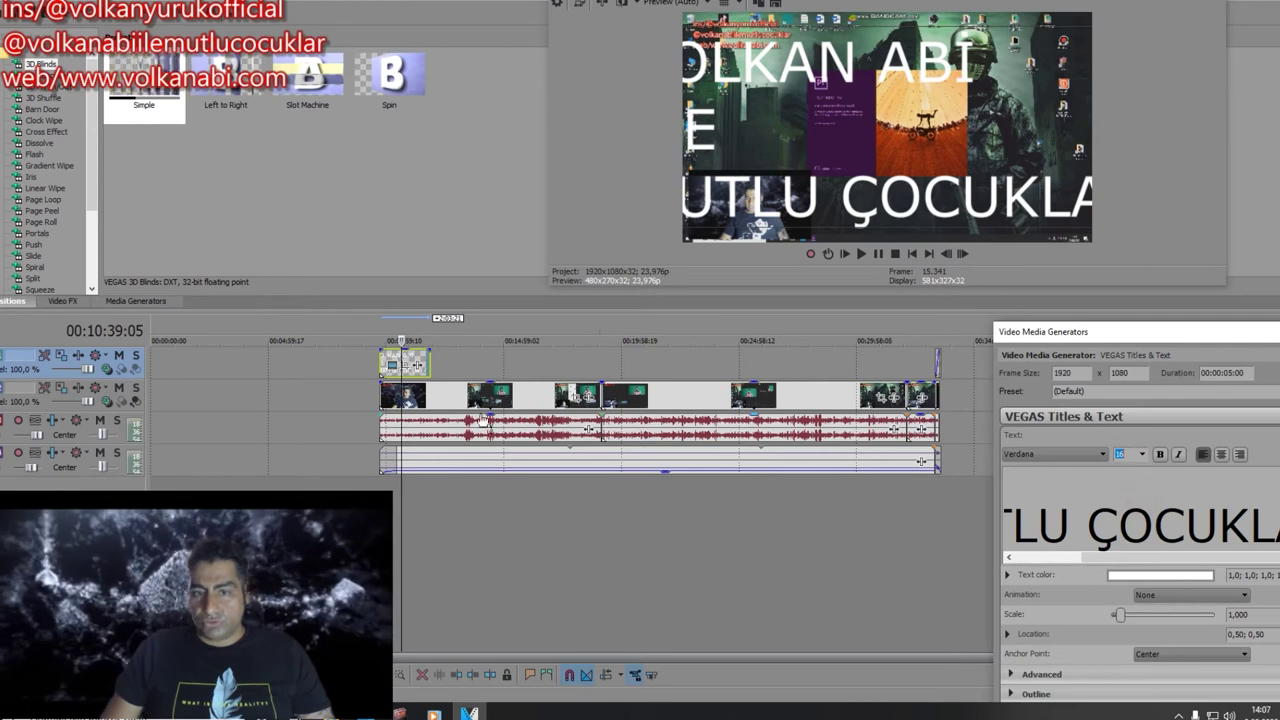
left_click_drag(1243, 343, 960, 133)
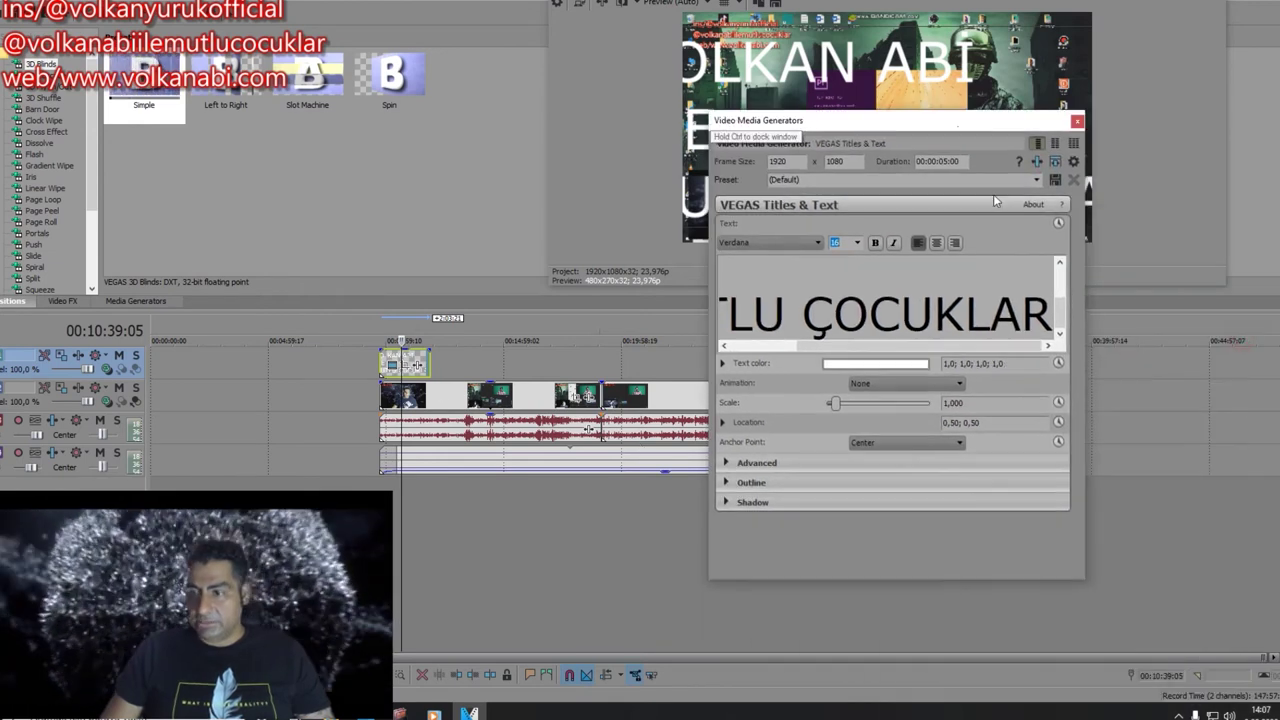
left_click_drag(1050, 323, 809, 235)
left_click(858, 243)
left_click(846, 332)
left_click_drag(929, 129, 1047, 257)
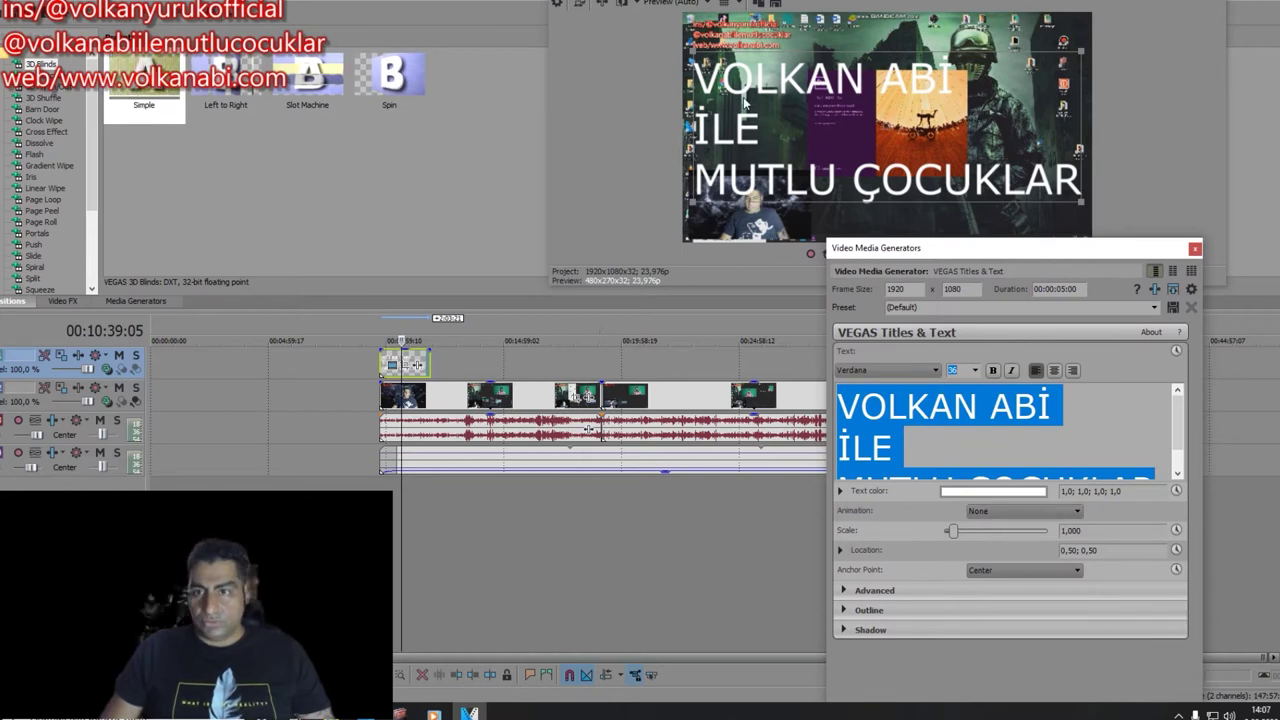
left_click_drag(693, 58, 760, 155)
Step: Indent the title's second line, "İLE", with leading spaces to centre it above the last line
left_click(849, 450)
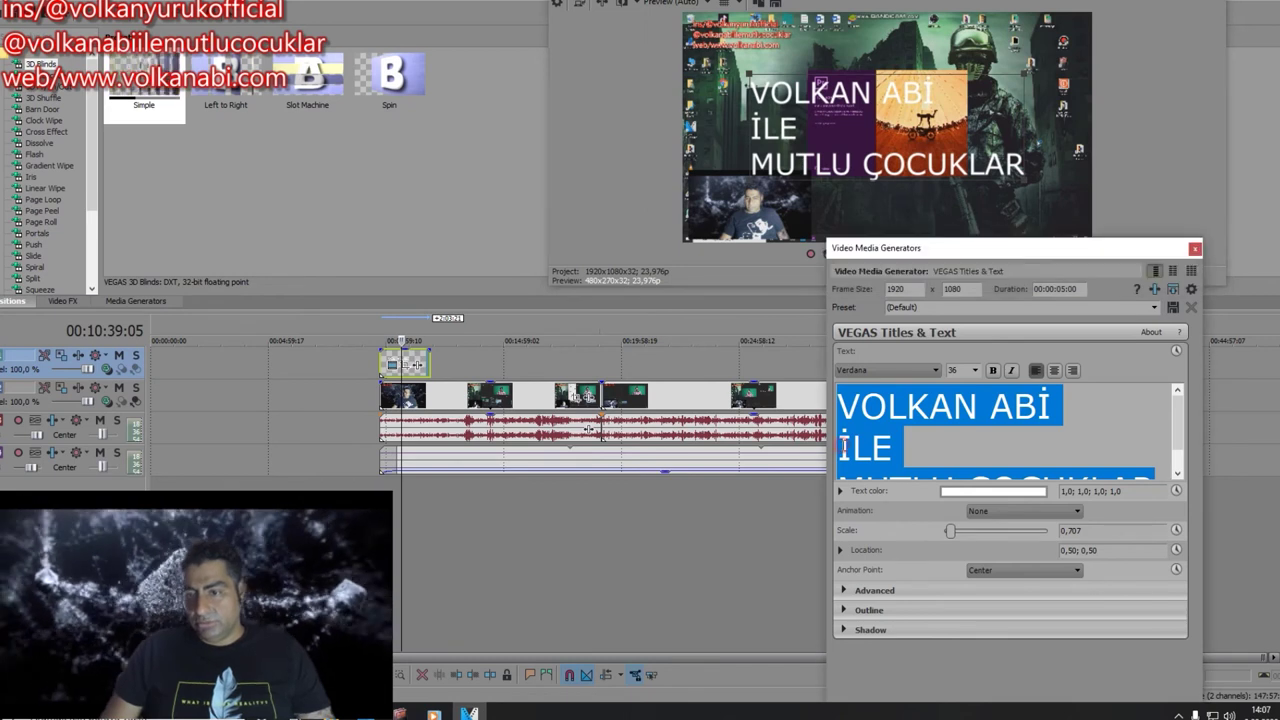
double_click(849, 450)
key("BackSpace")
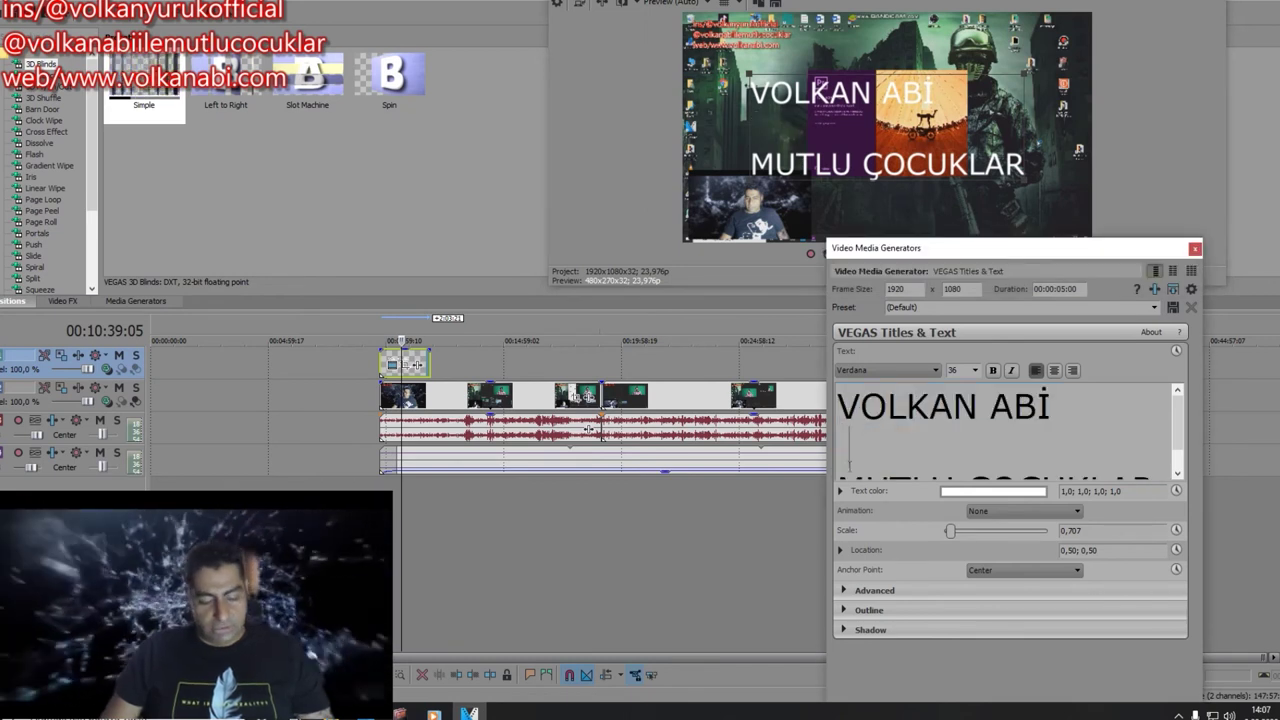
key("ctrl+z")
left_click(837, 416)
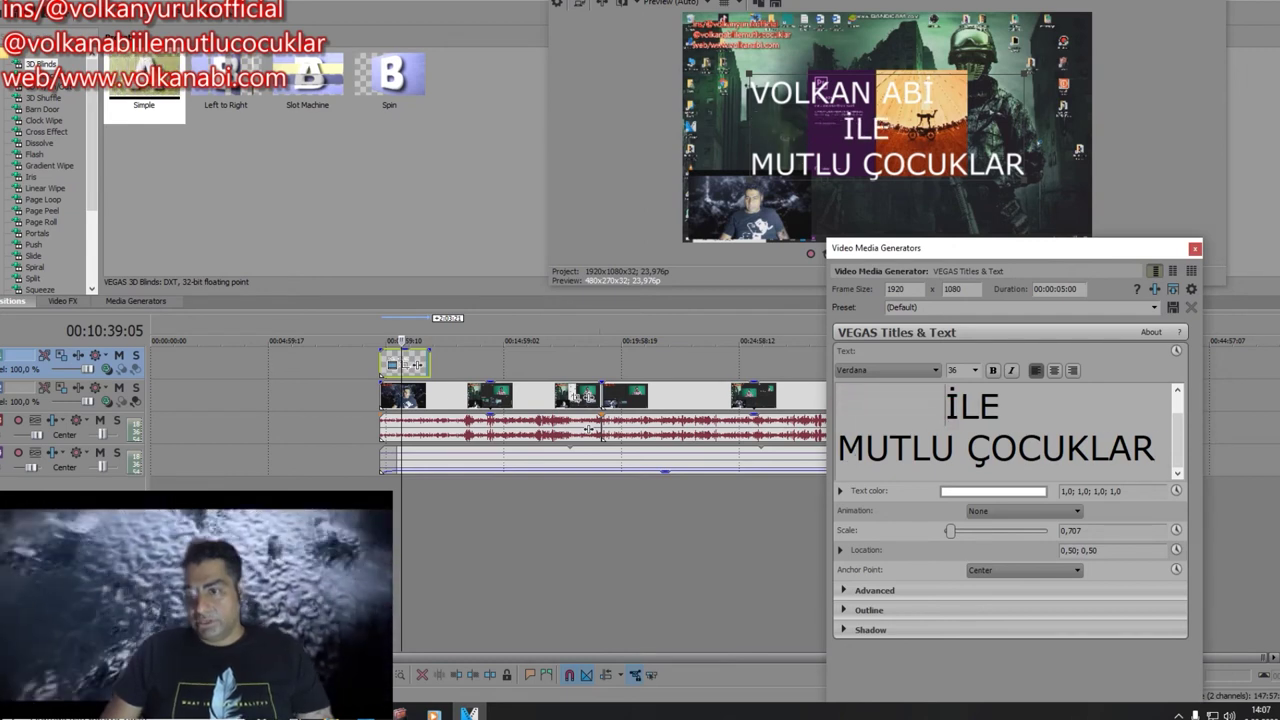
Step: Adjust the leading spaces of the title's first line, "VOLKAN ABİ", to centre it above "İLE"
left_click(760, 104)
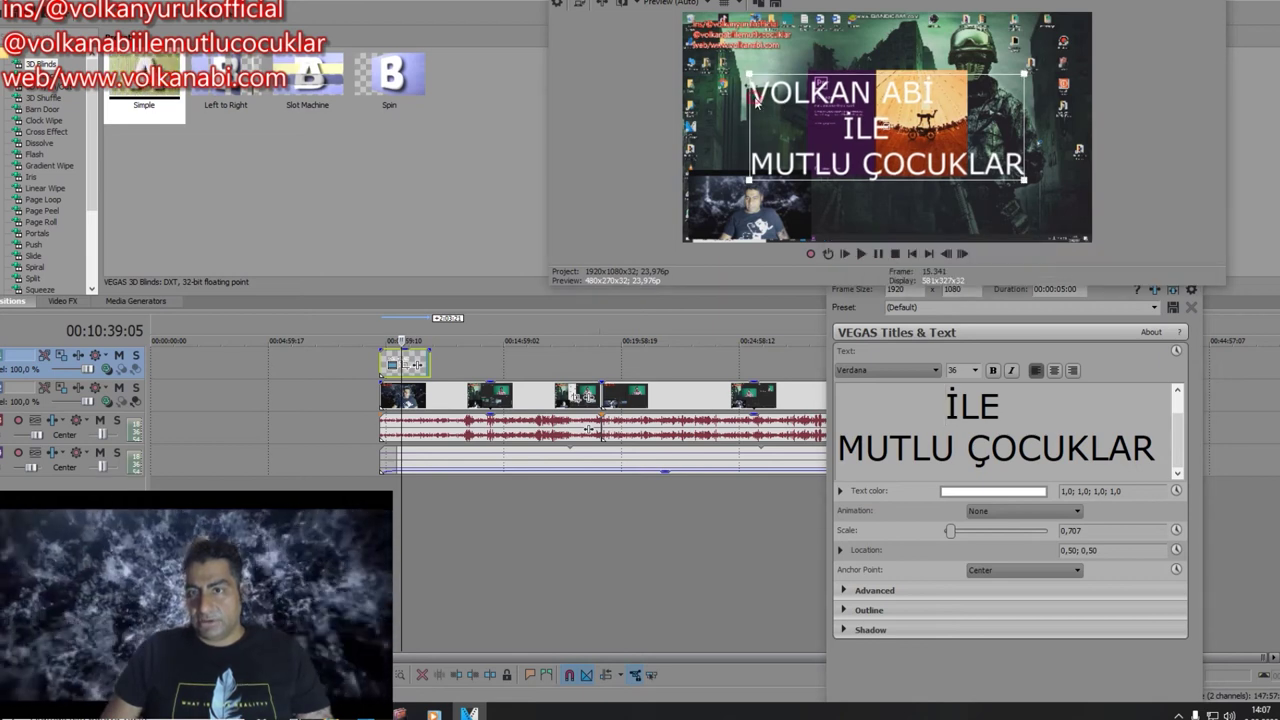
left_click_drag(1180, 431, 1180, 392)
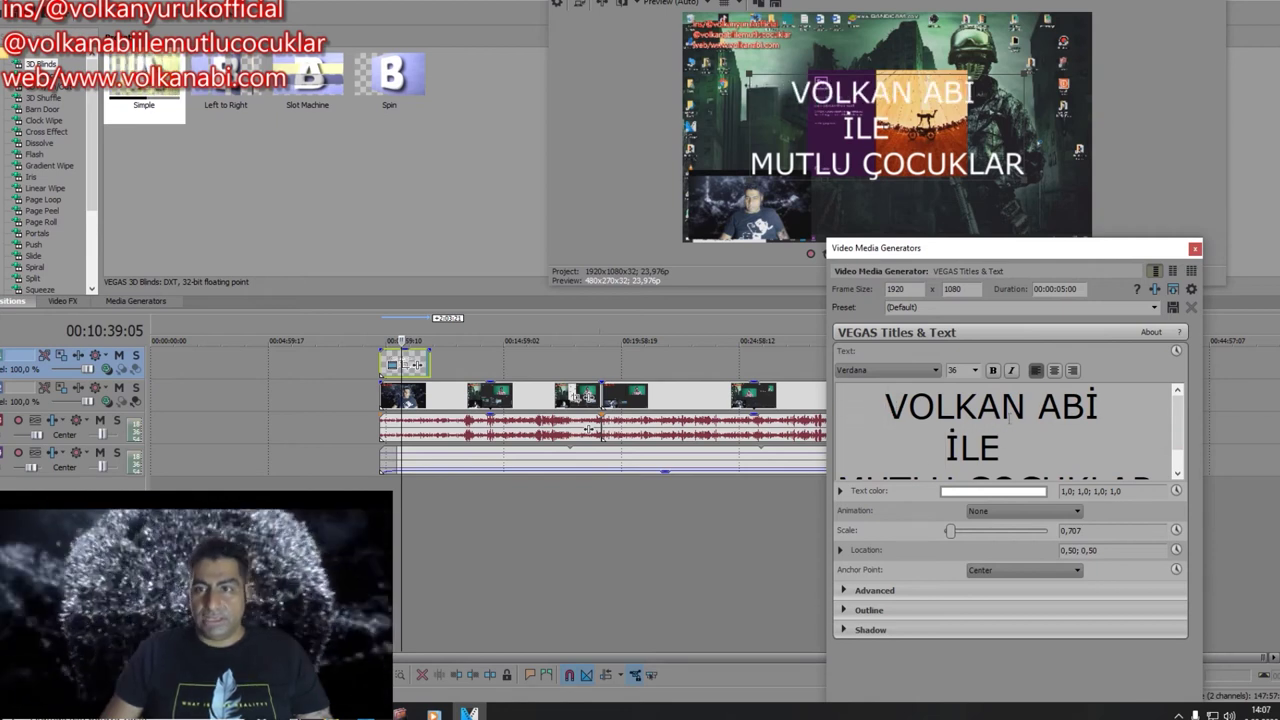
key("BackSpace")
key("BackSpace")
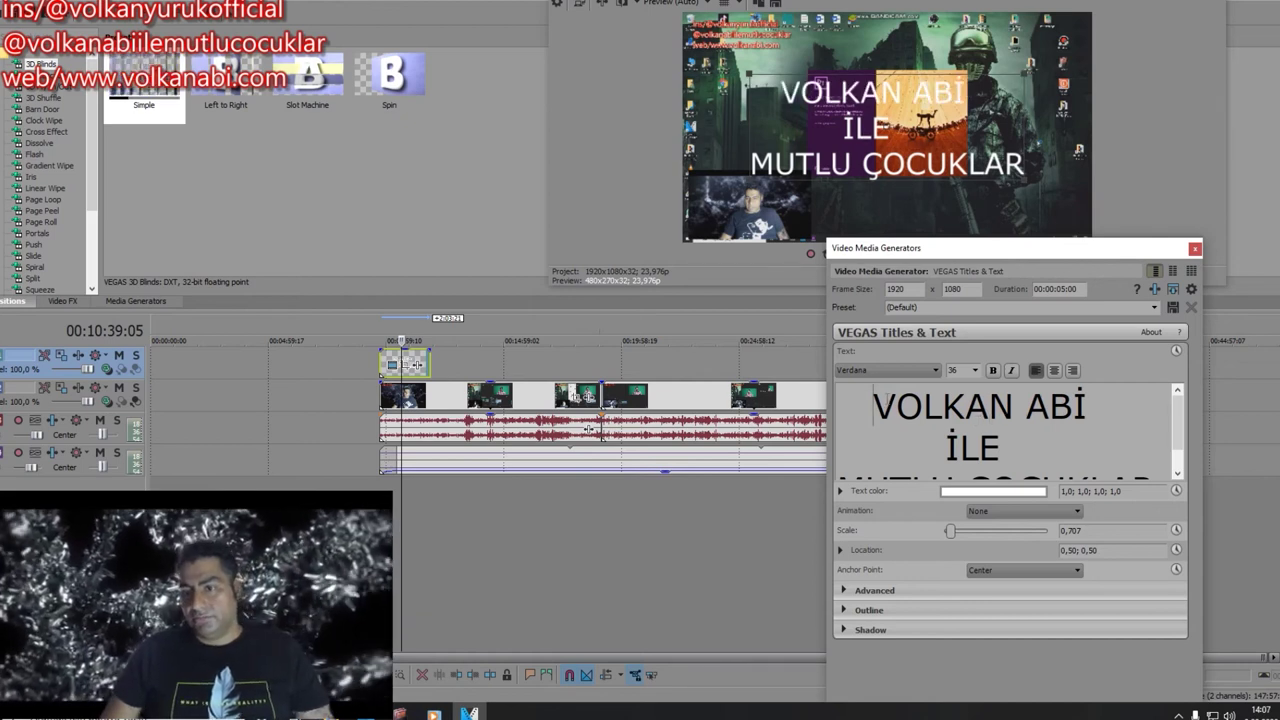
Step: Set the opening title's outline colour to orange-red (1,0; 0,23; 0,1; 1,0)
left_click(844, 610)
left_click(955, 649)
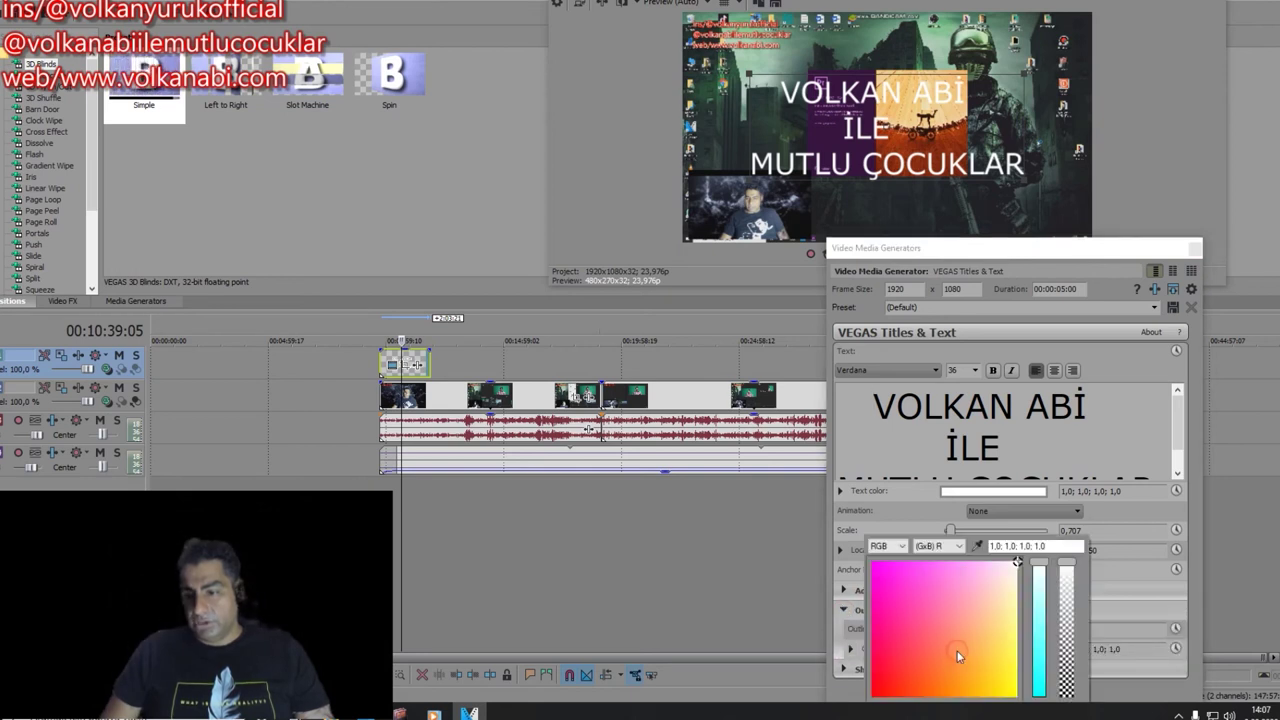
left_click(905, 683)
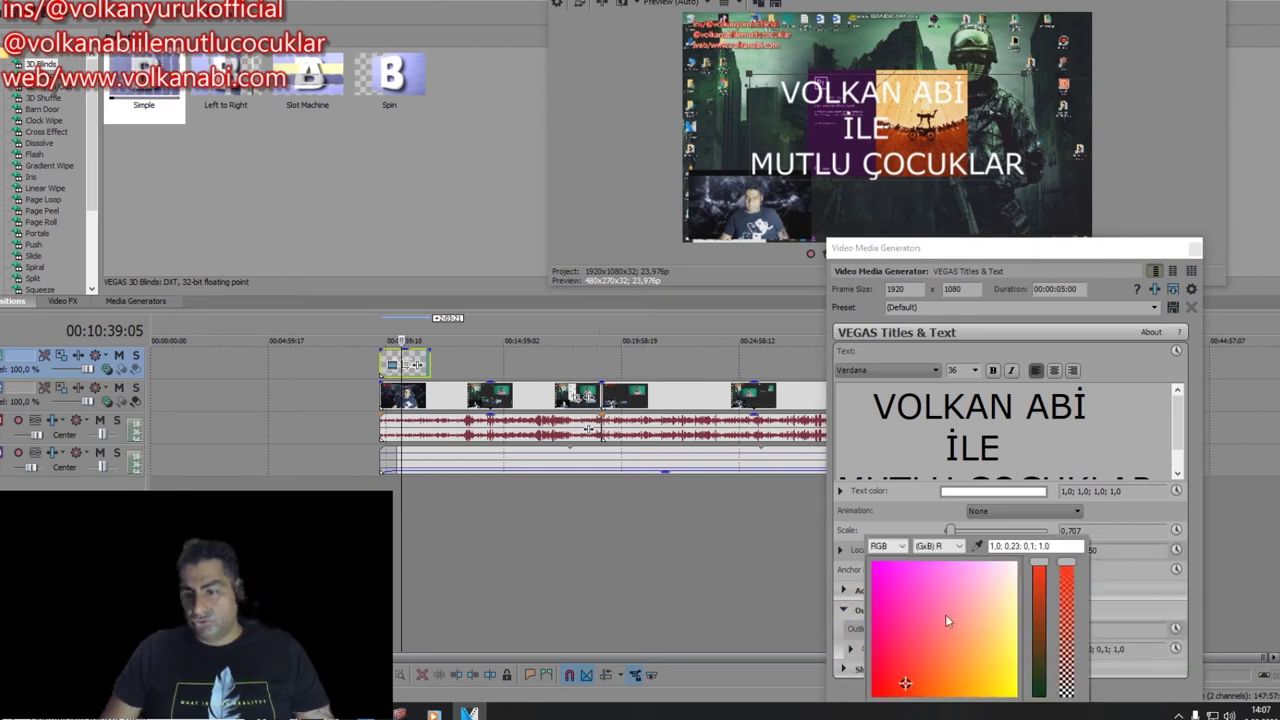
left_click(1113, 567)
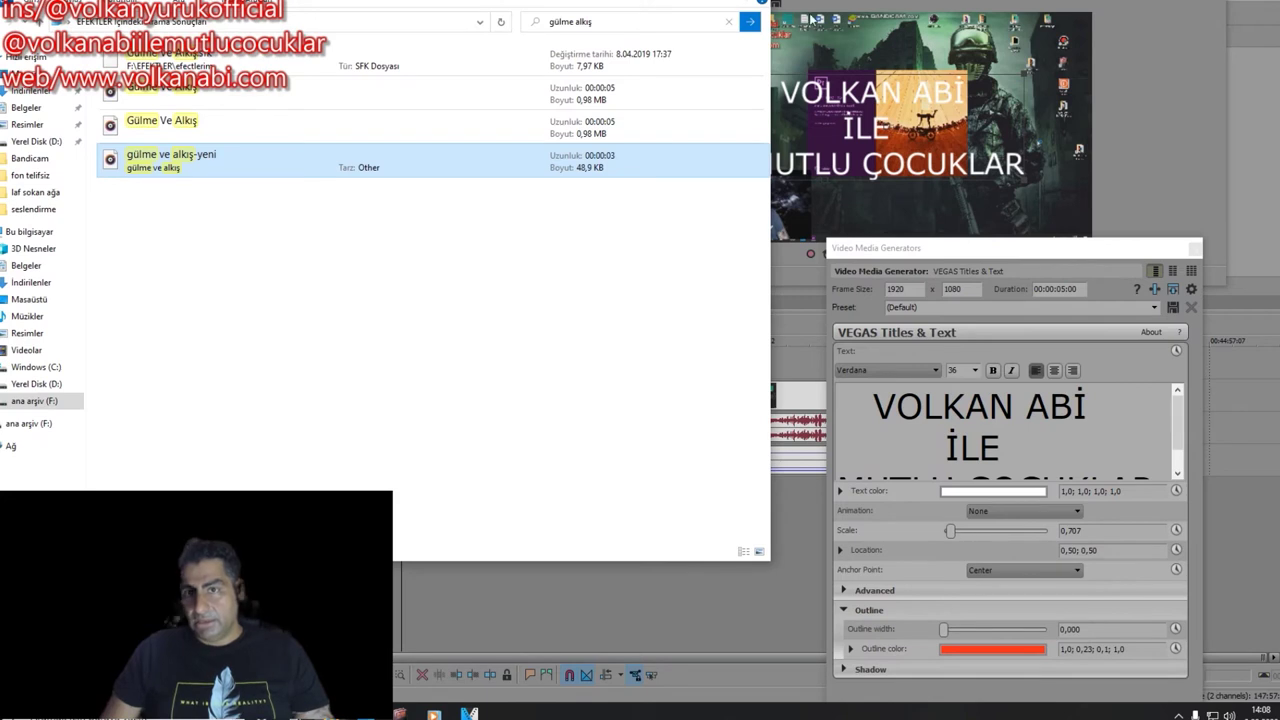
left_click(910, 627)
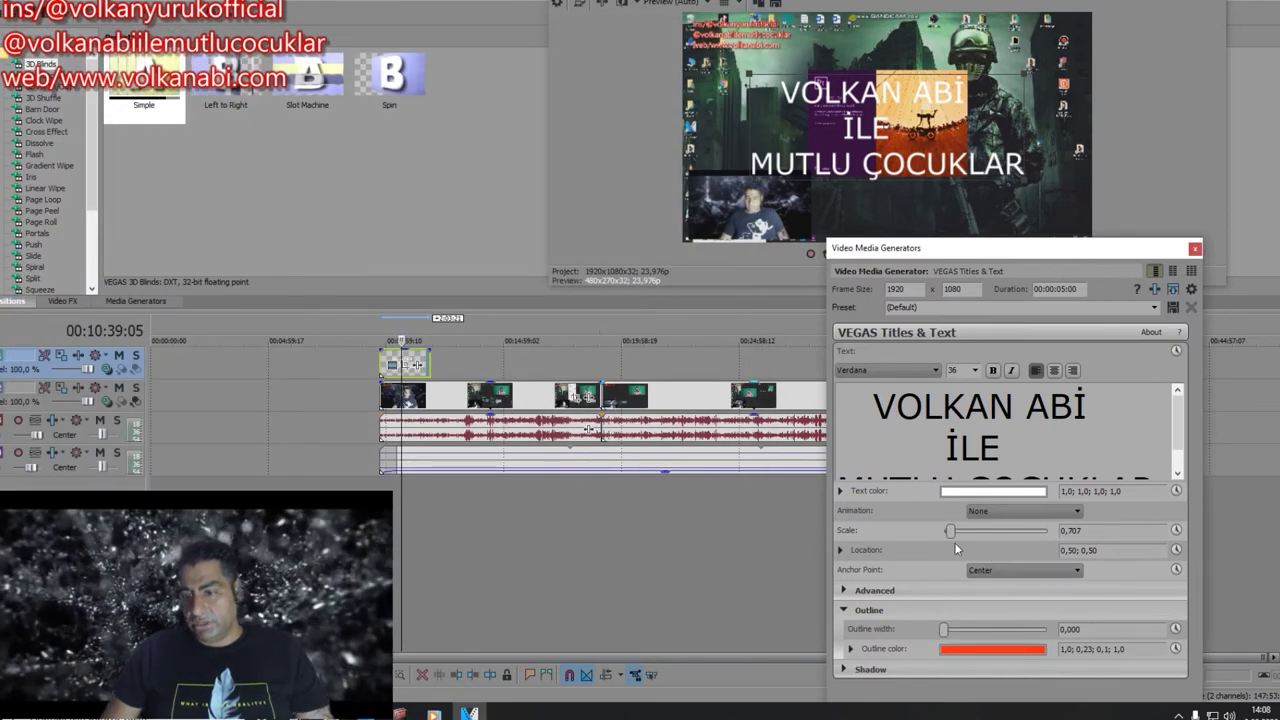
Step: Enlarge the opening title to scale 0,841 and set its outline width to 10,000
mouse_move(950, 537)
left_mouse_down()
mouse_move(966, 535)
mouse_move(952, 543)
left_mouse_up()
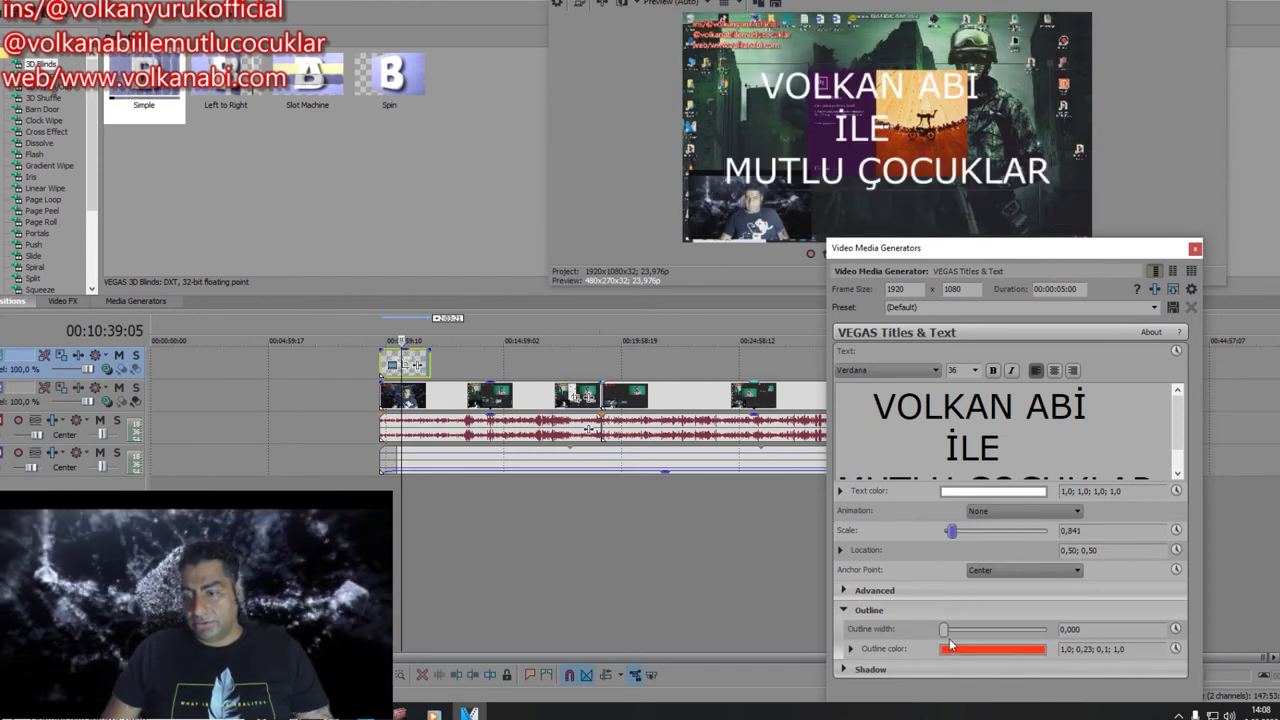
left_click_drag(976, 634, 1069, 637)
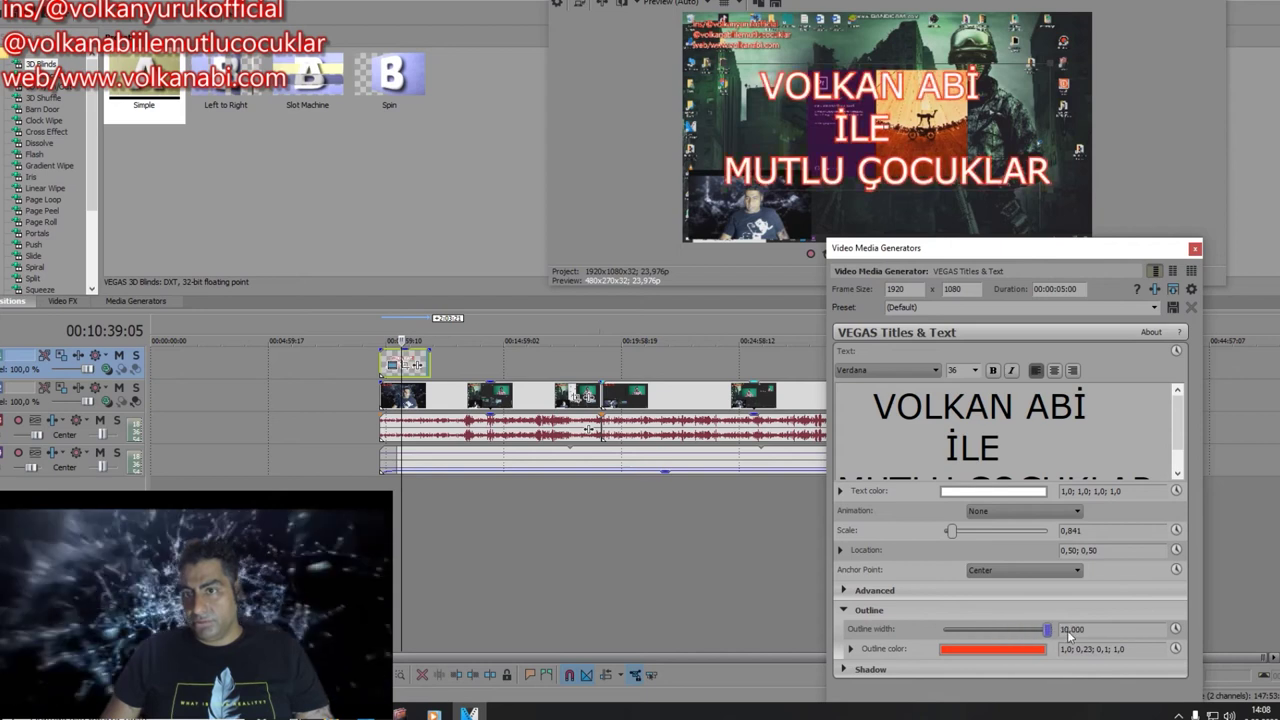
Step: Try to change the opening title's font to Tw Cen MT
left_click(878, 372)
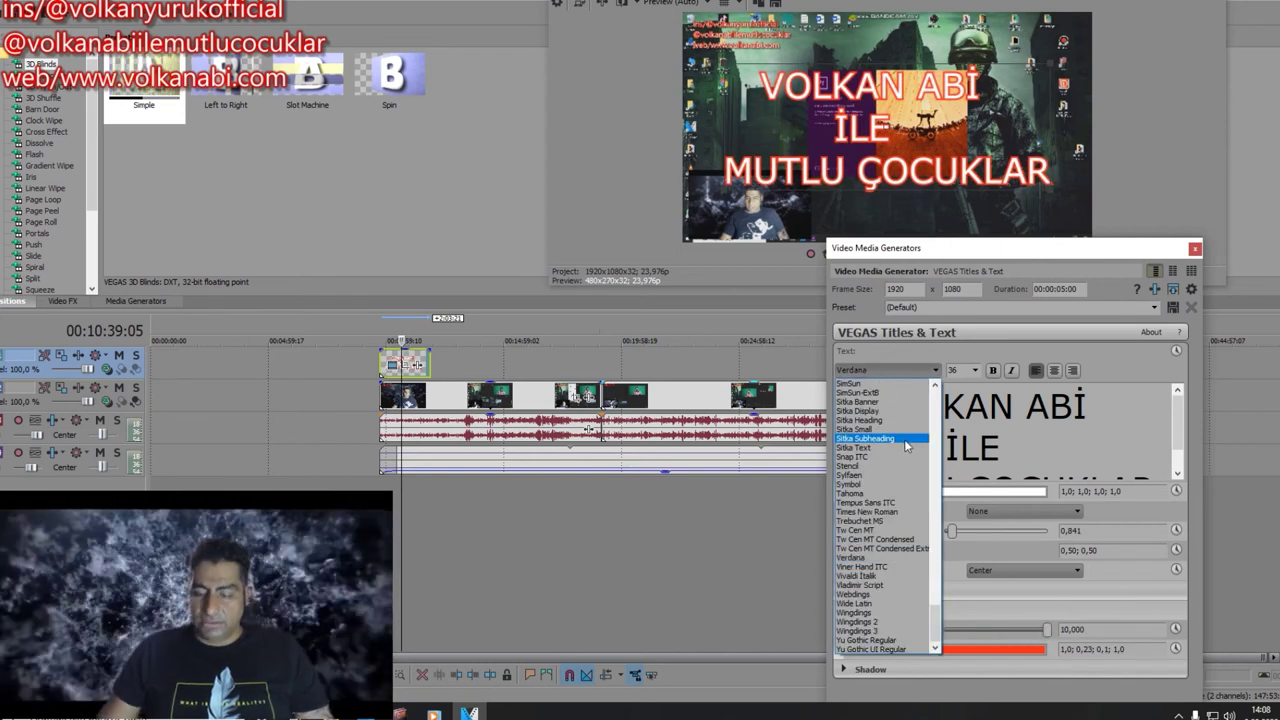
key("Down")
key("Down")
key("Down")
key("Down")
key("Down")
key("Down")
key("Down")
key("Down")
key("Down")
key("Down")
key("Return")
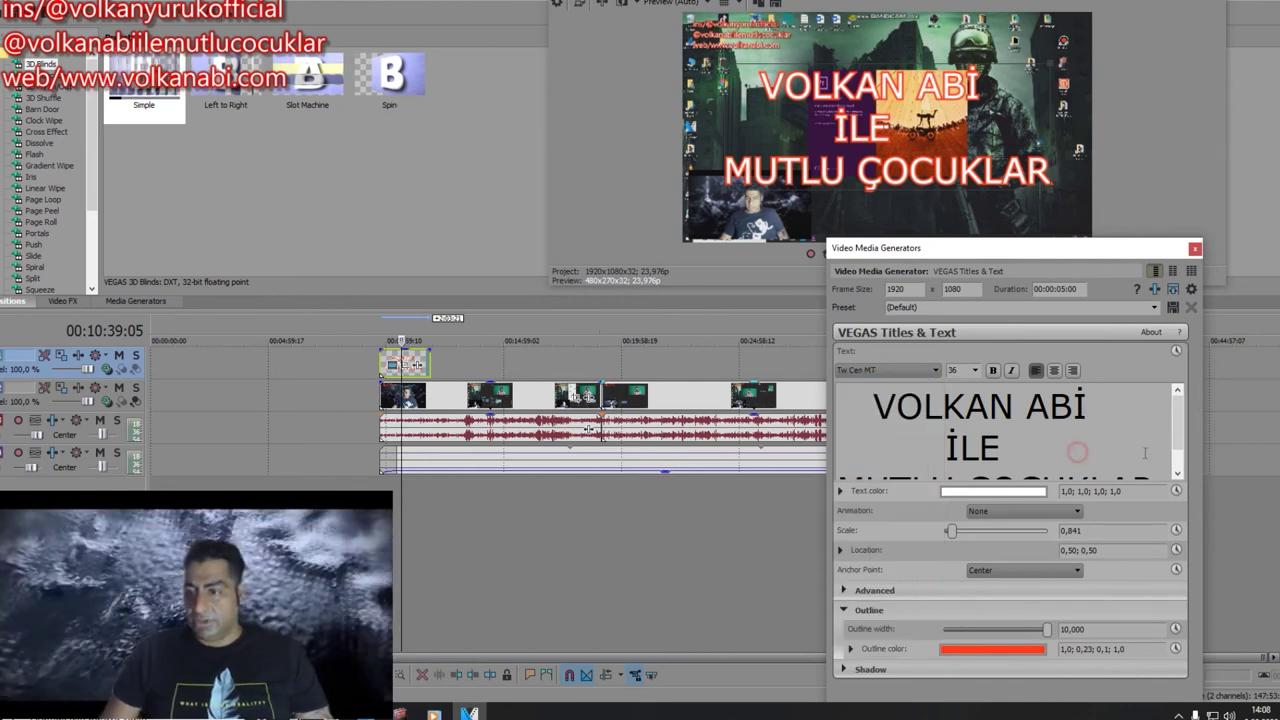
Step: Preview several fonts on the whole opening title, apply Times New Roman, and recentre "İLE" with leading spaces
left_click_drag(859, 401, 797, 333)
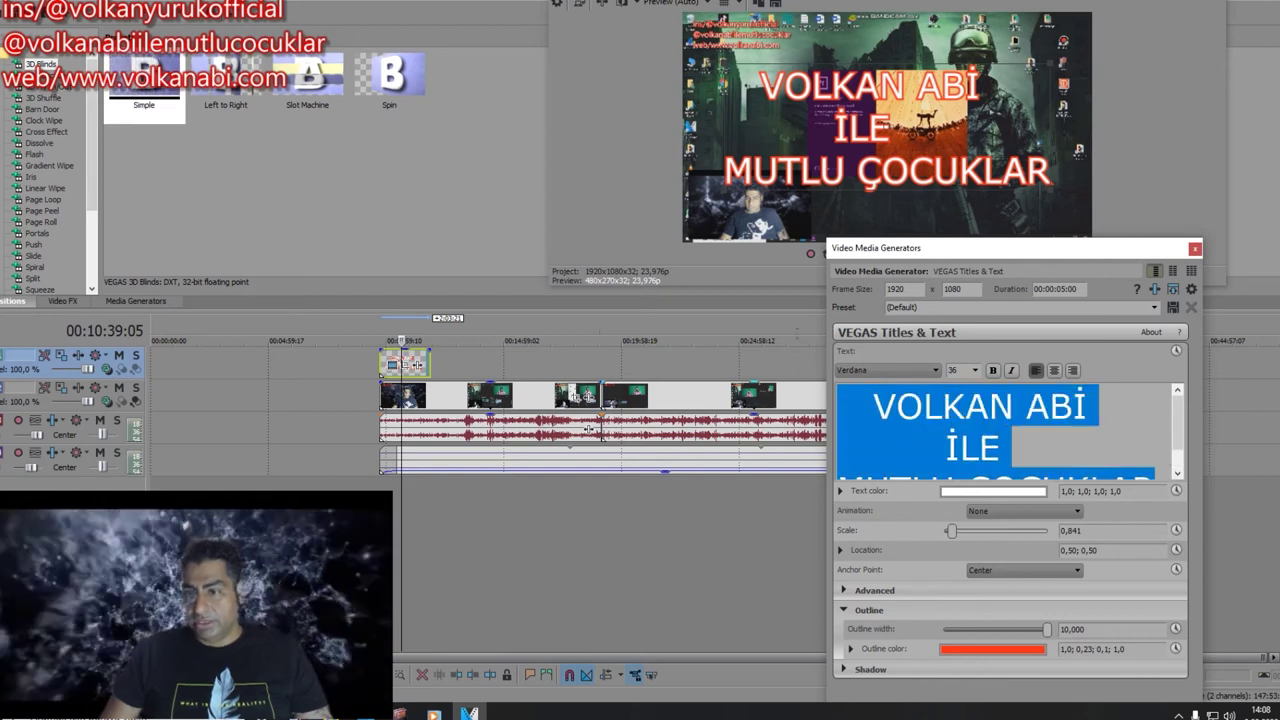
left_click(883, 370)
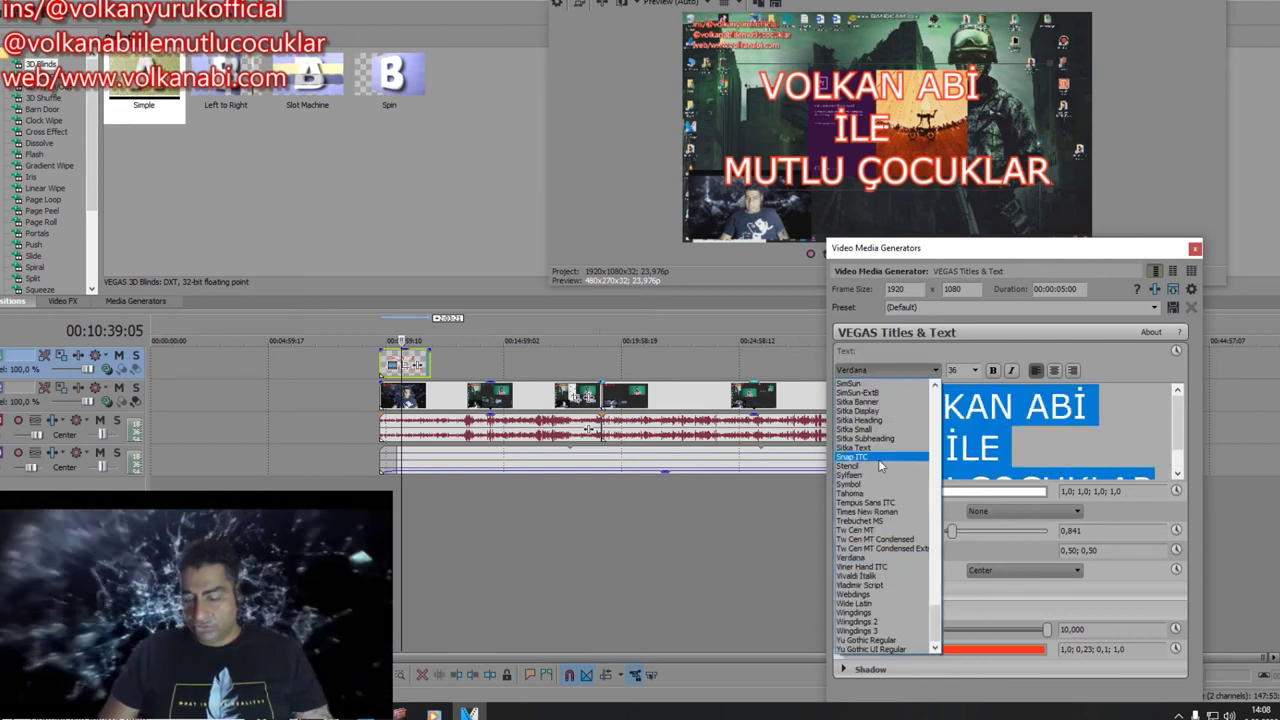
key("Down")
key("Down")
key("Down")
key("Down")
key("Down")
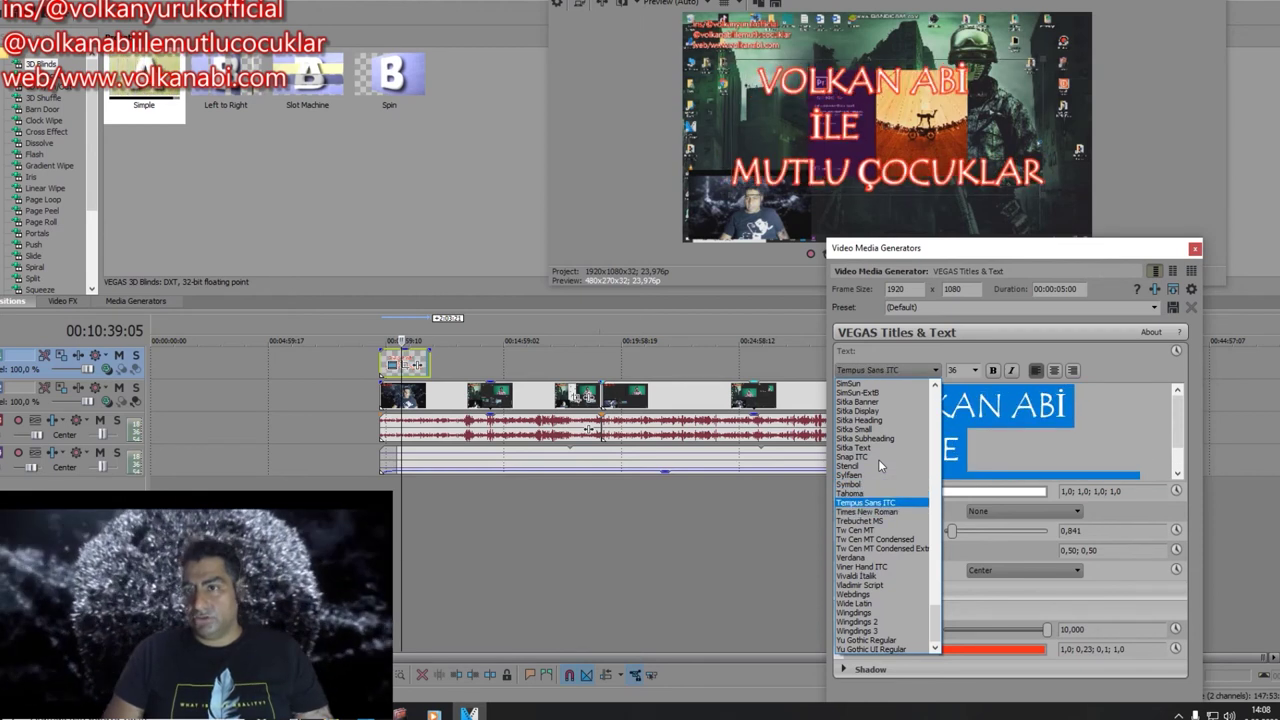
key("Down")
key("Down")
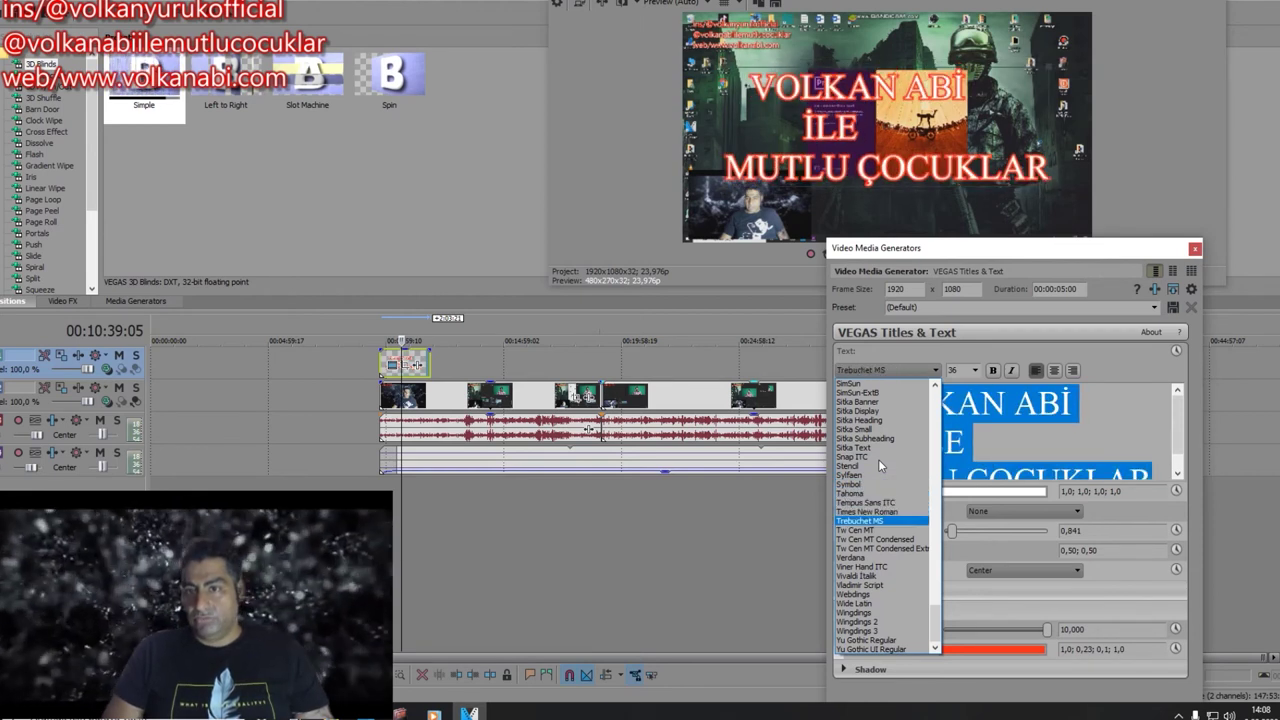
key("Down")
key("Down")
key("Down")
key("Down")
key("Down")
key("Down")
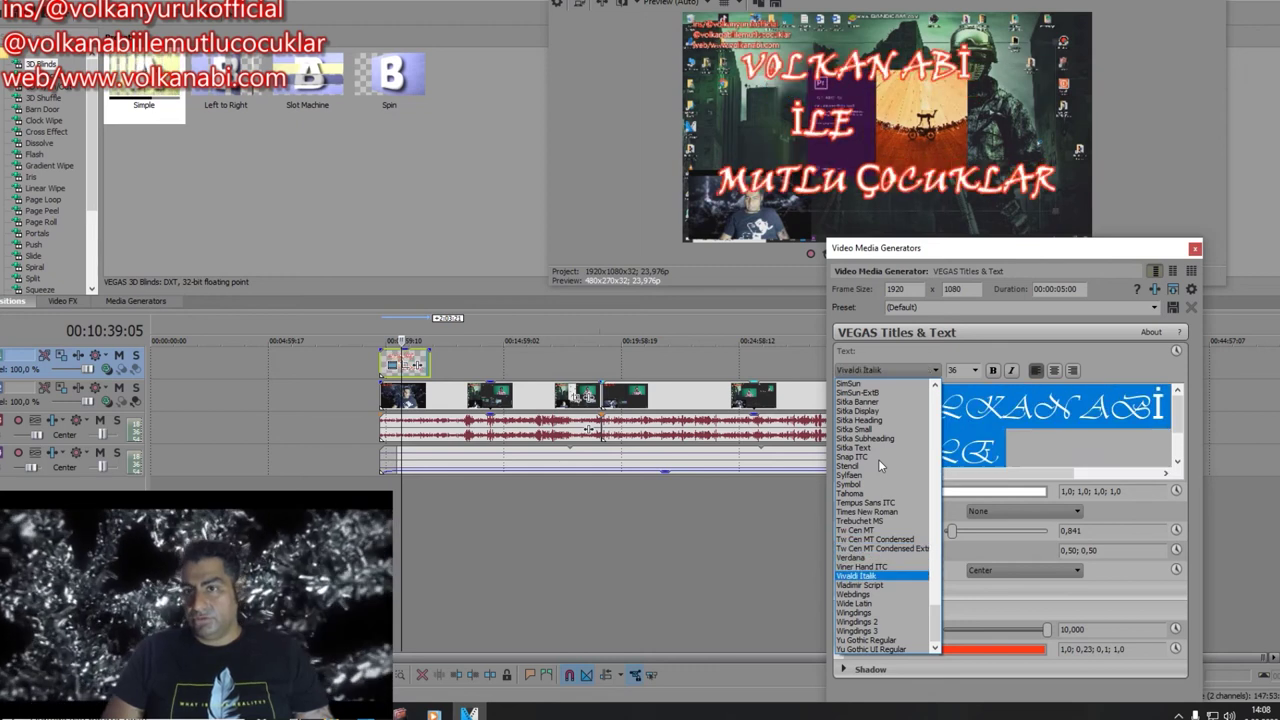
key("Down")
key("Down")
key("Down")
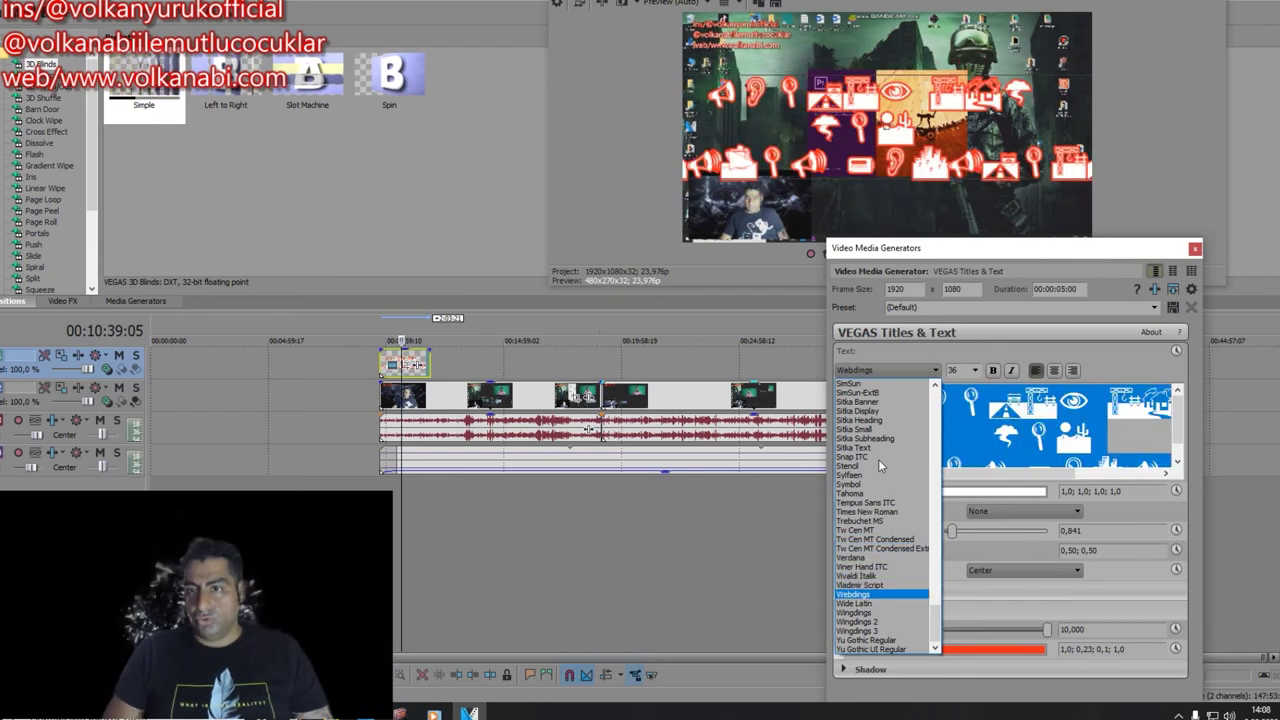
key("Down")
key("Up")
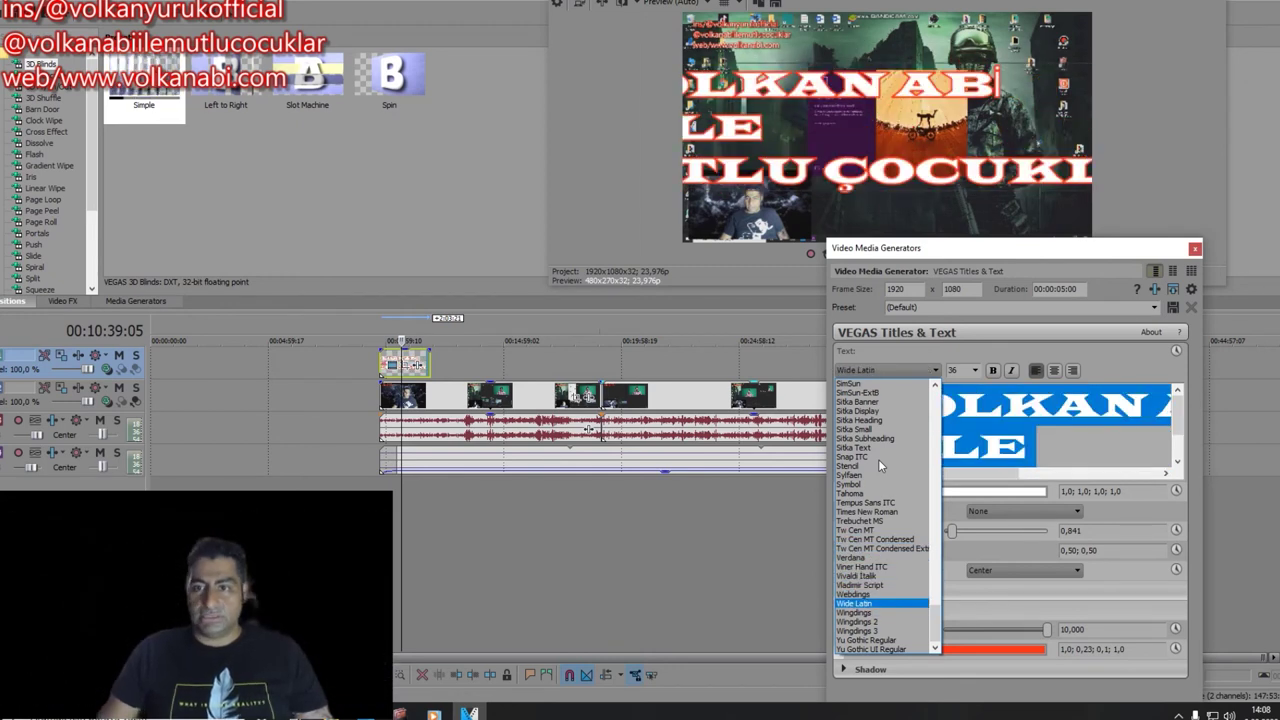
key("Down")
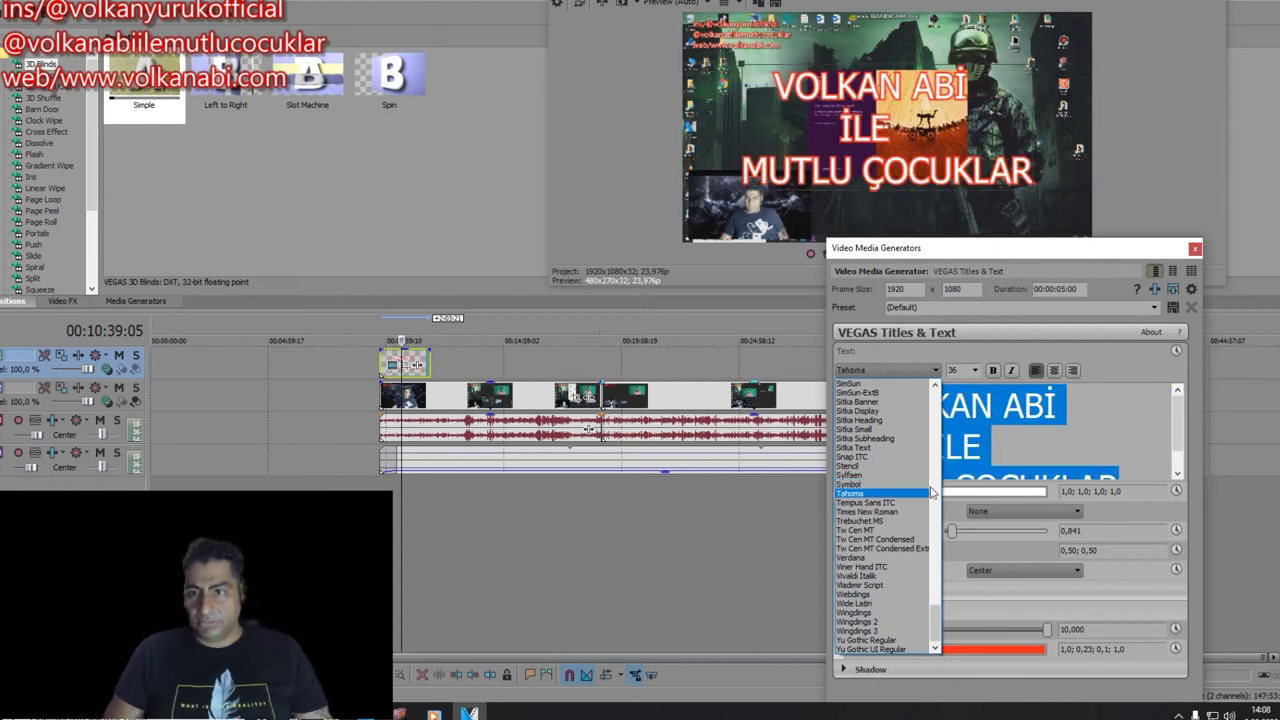
key("Down")
key("Down")
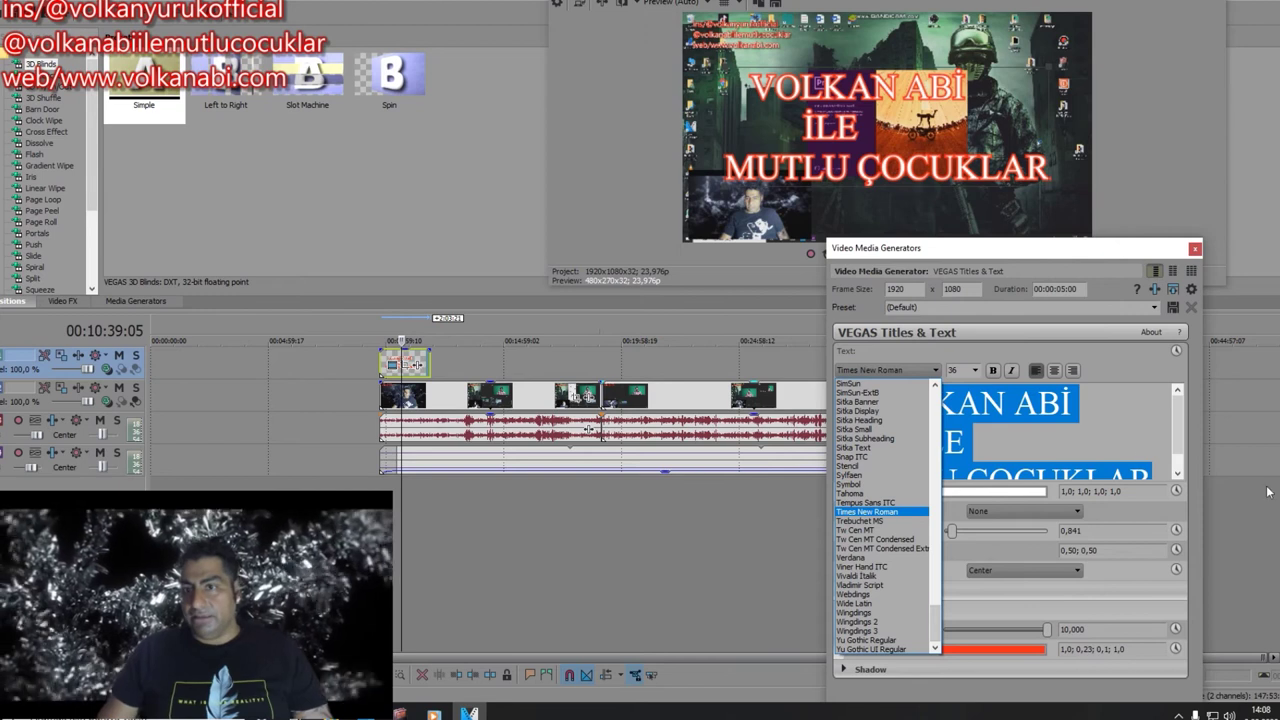
key("Return")
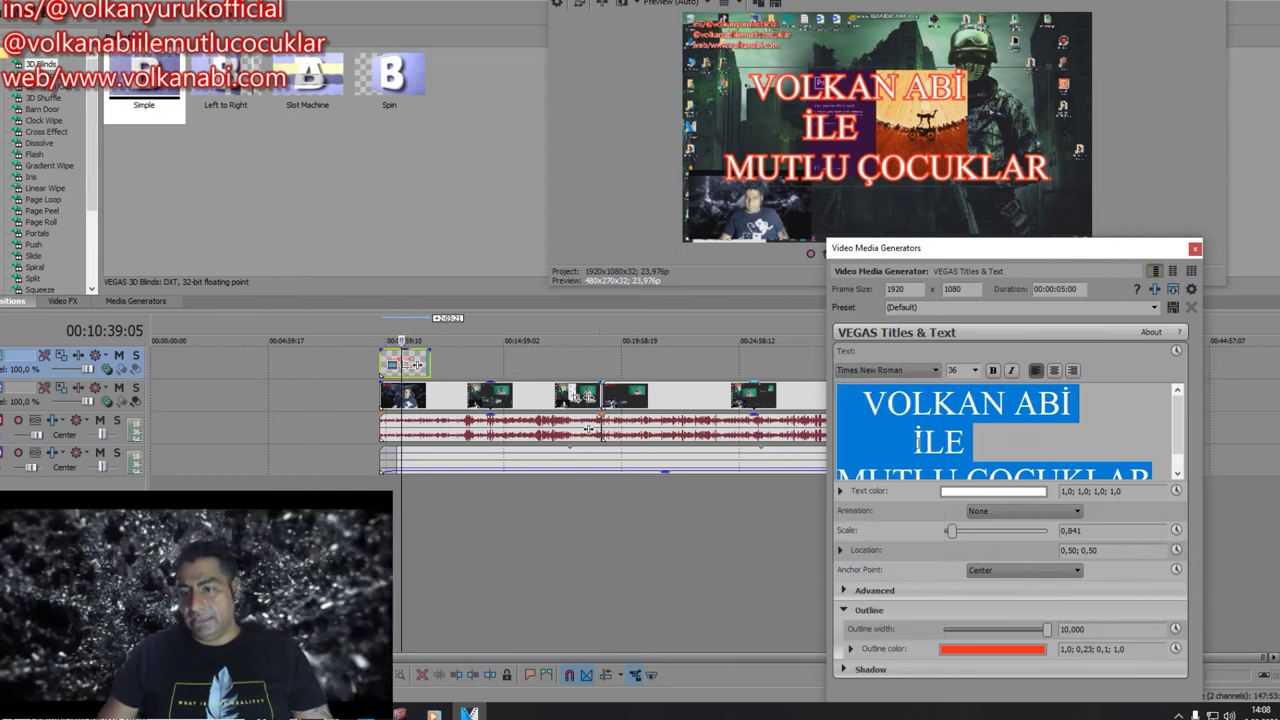
left_click(903, 441)
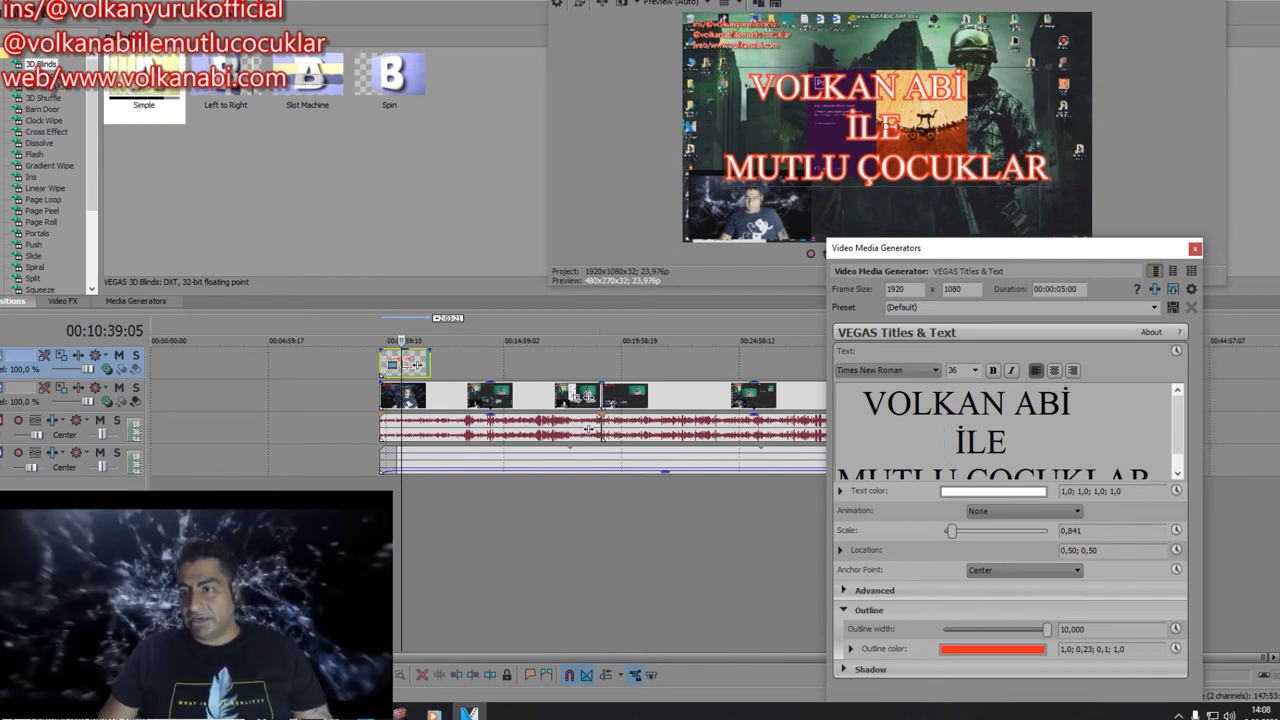
Step: Move the title settings window aside and briefly play the video from the start of the first clip
left_click_drag(1149, 250, 256, 60)
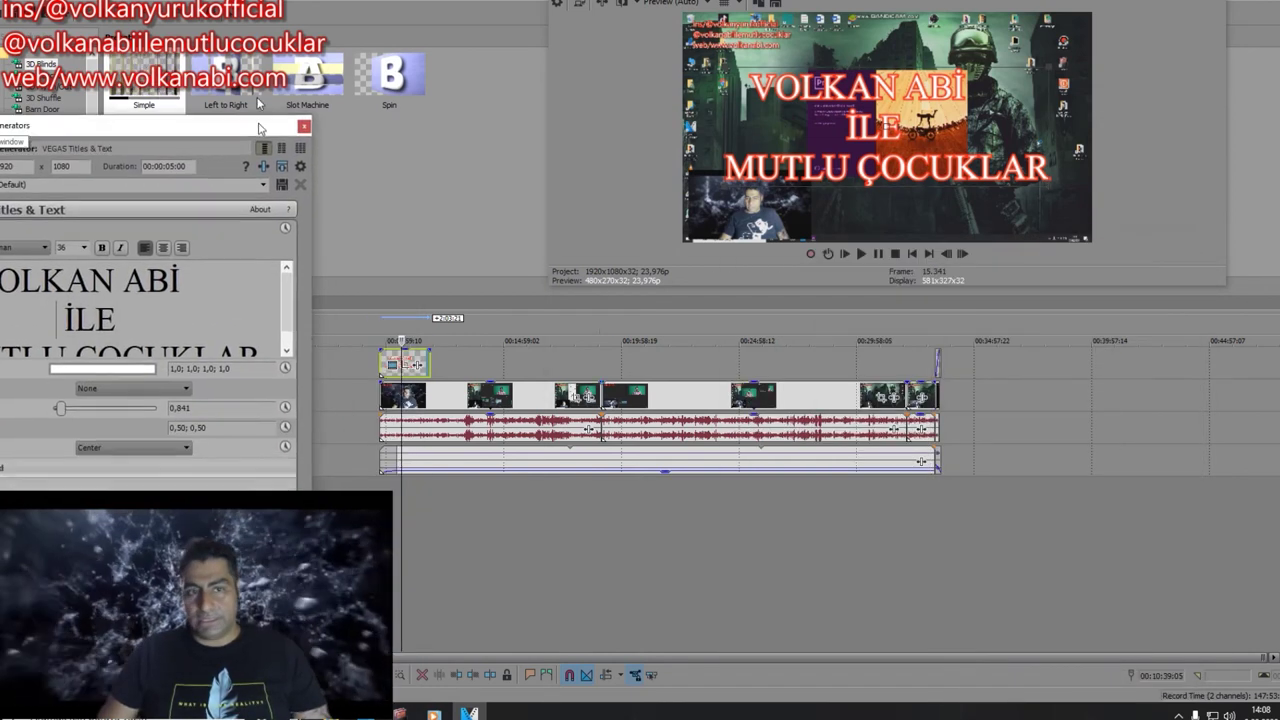
mouse_move(828, 112)
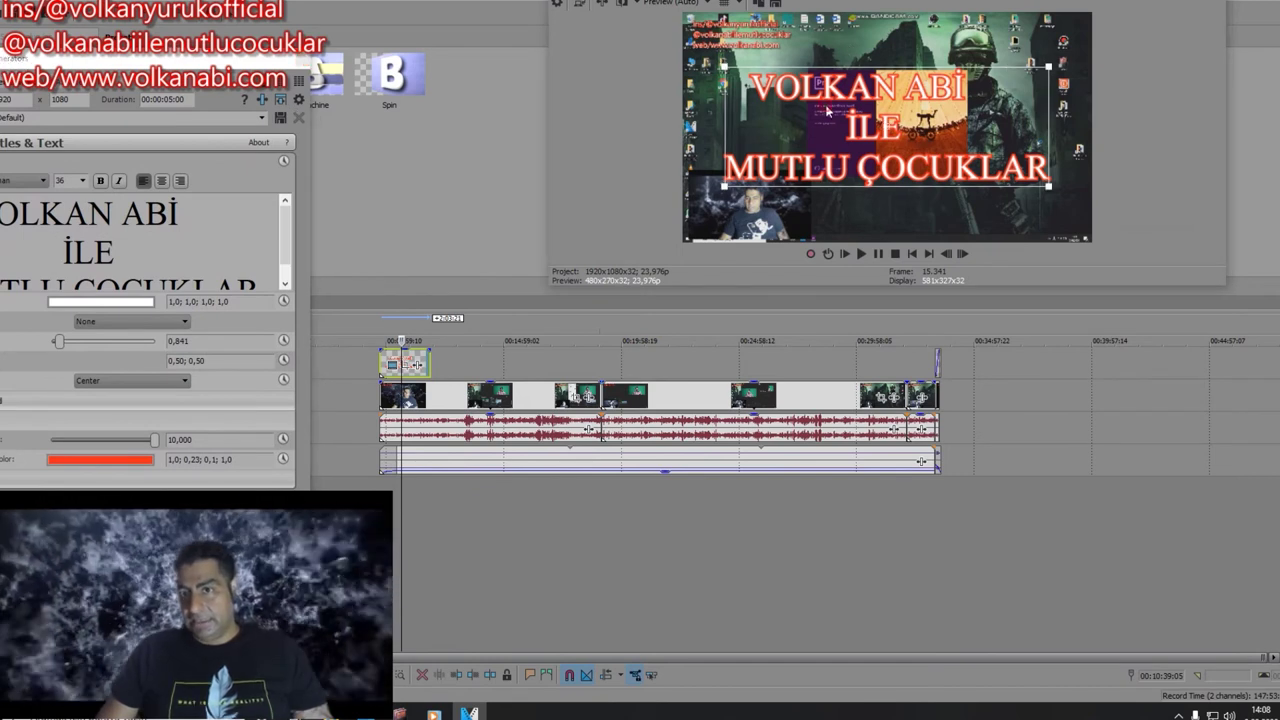
left_click(378, 414)
key("space")
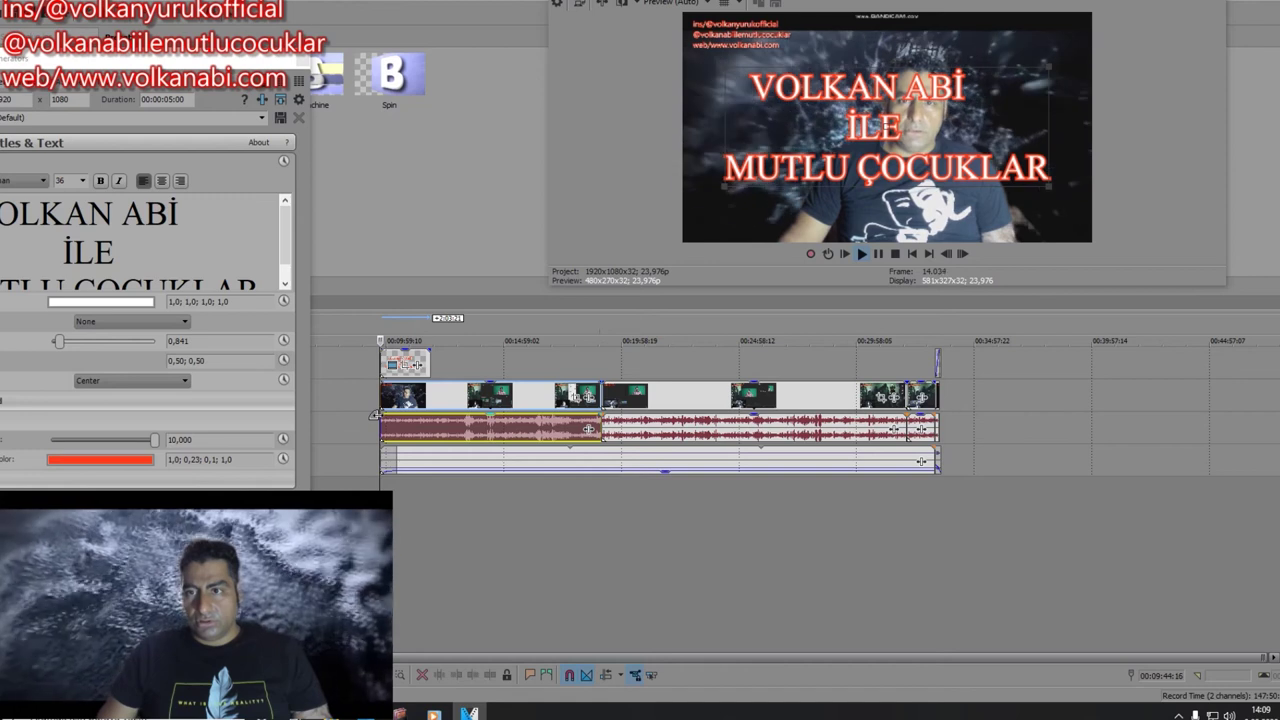
key("space")
Step: Play back the opening title at close timeline zoom to check how long it stays over the video
scroll(921, 461, "up", 8)
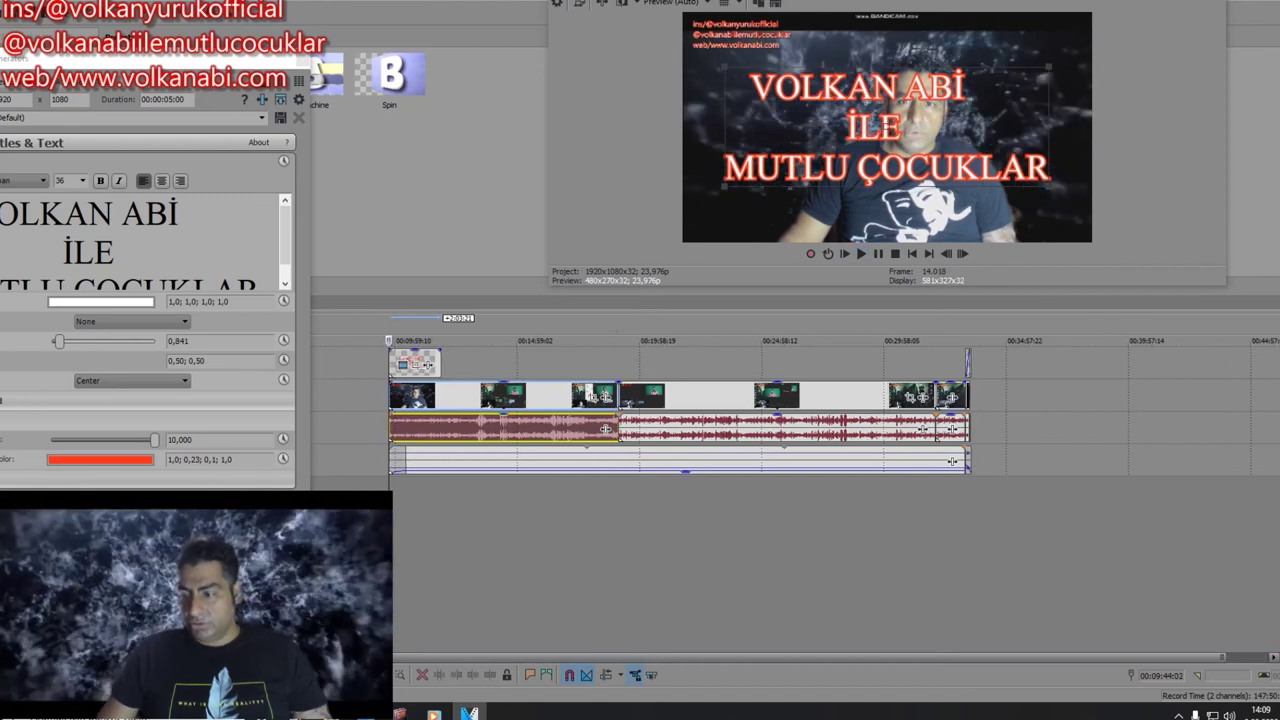
left_click_drag(1030, 372, 757, 366)
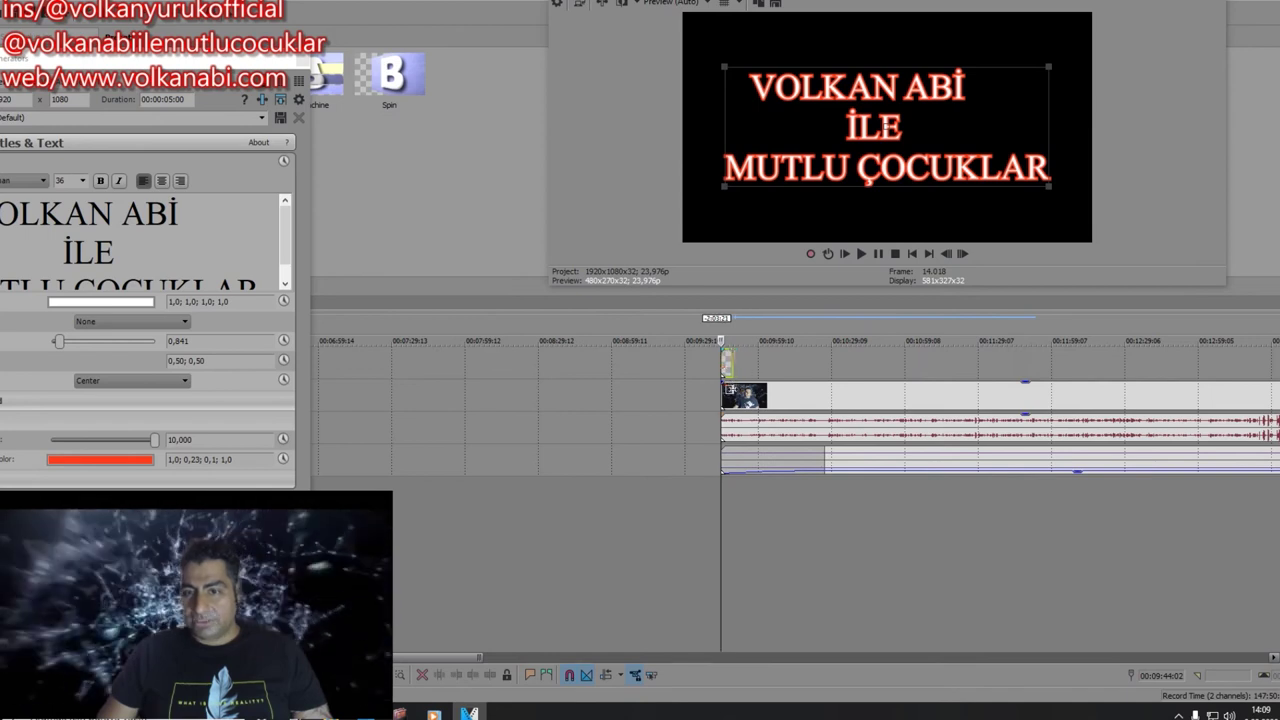
key("space")
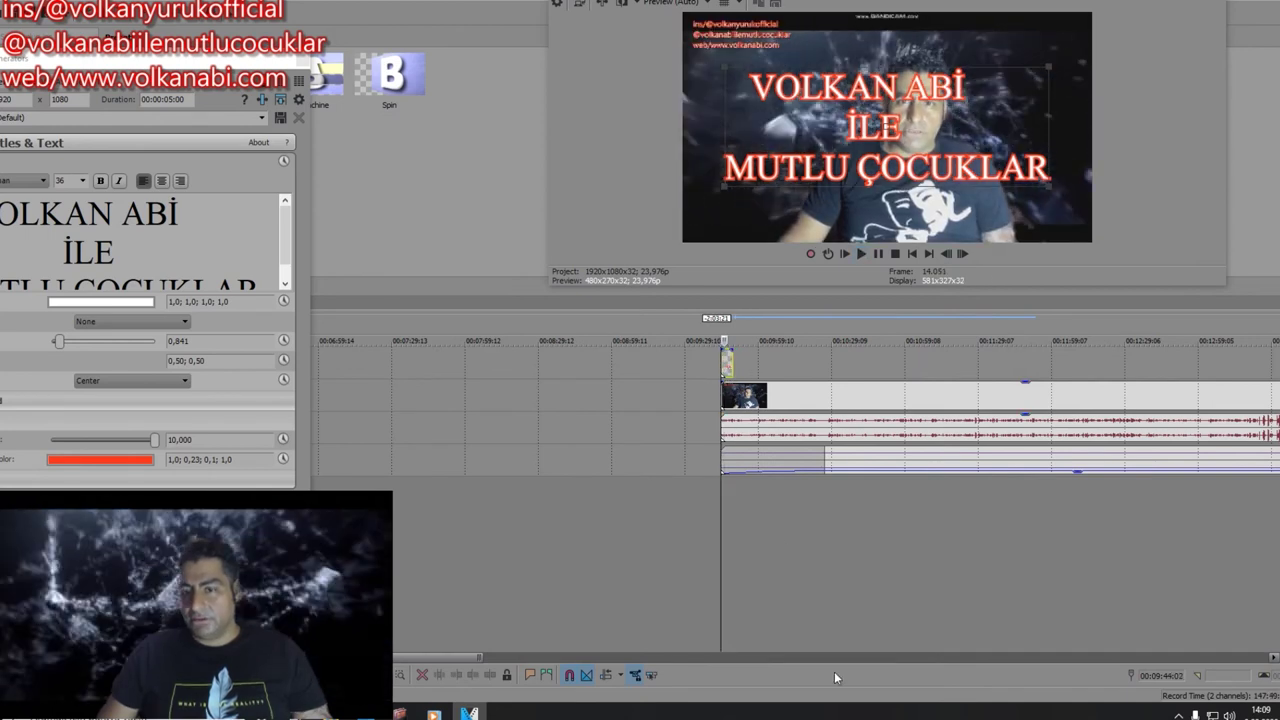
key("space")
key("space")
left_click(1273, 657)
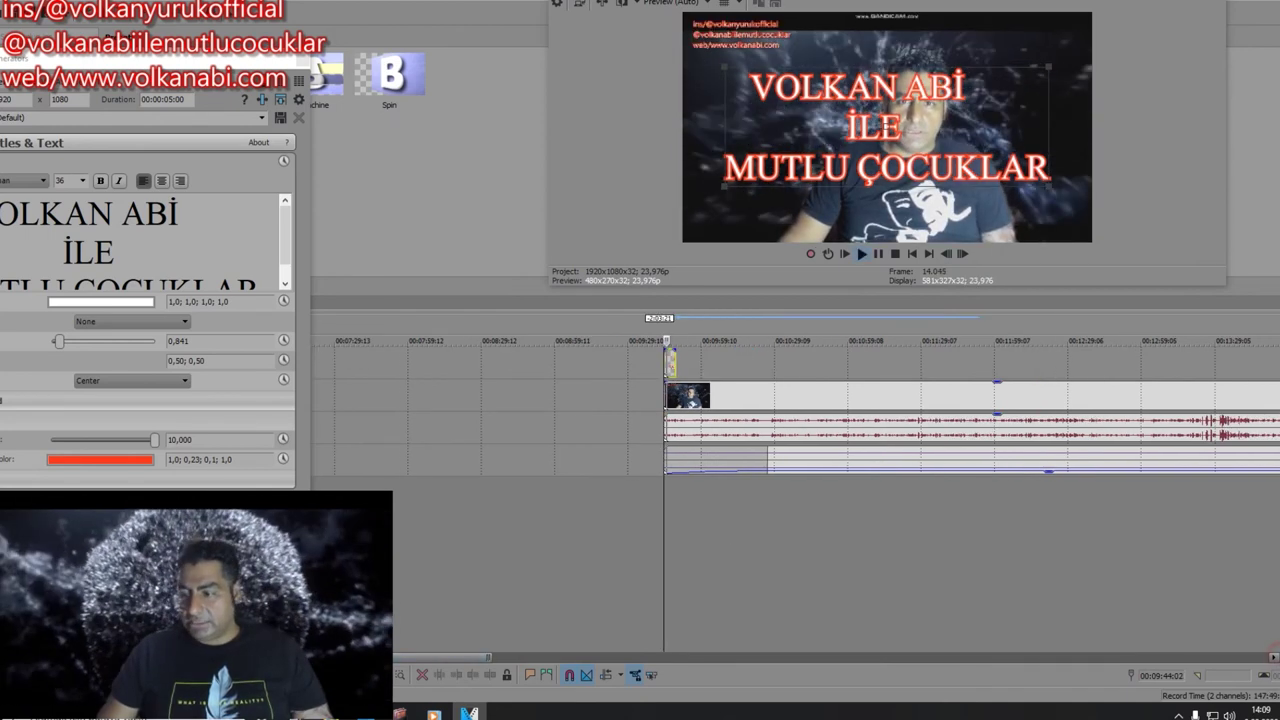
scroll(800, 420, "up", 6)
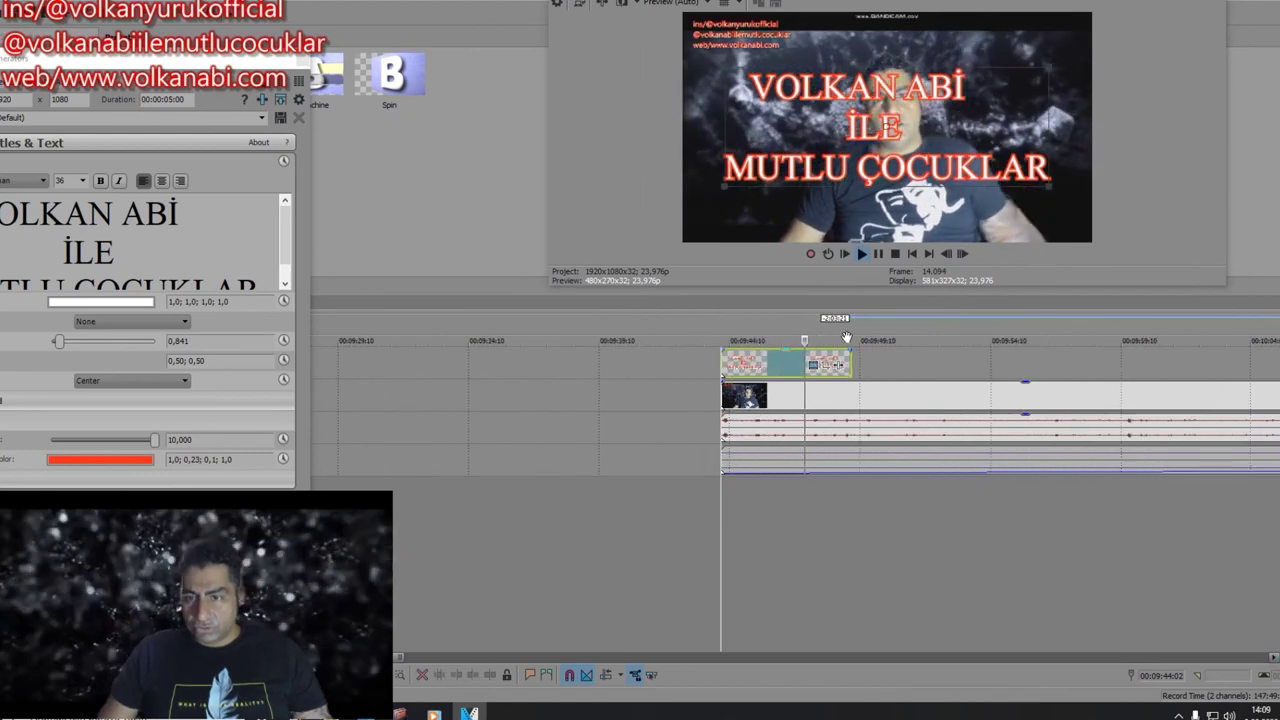
key("space")
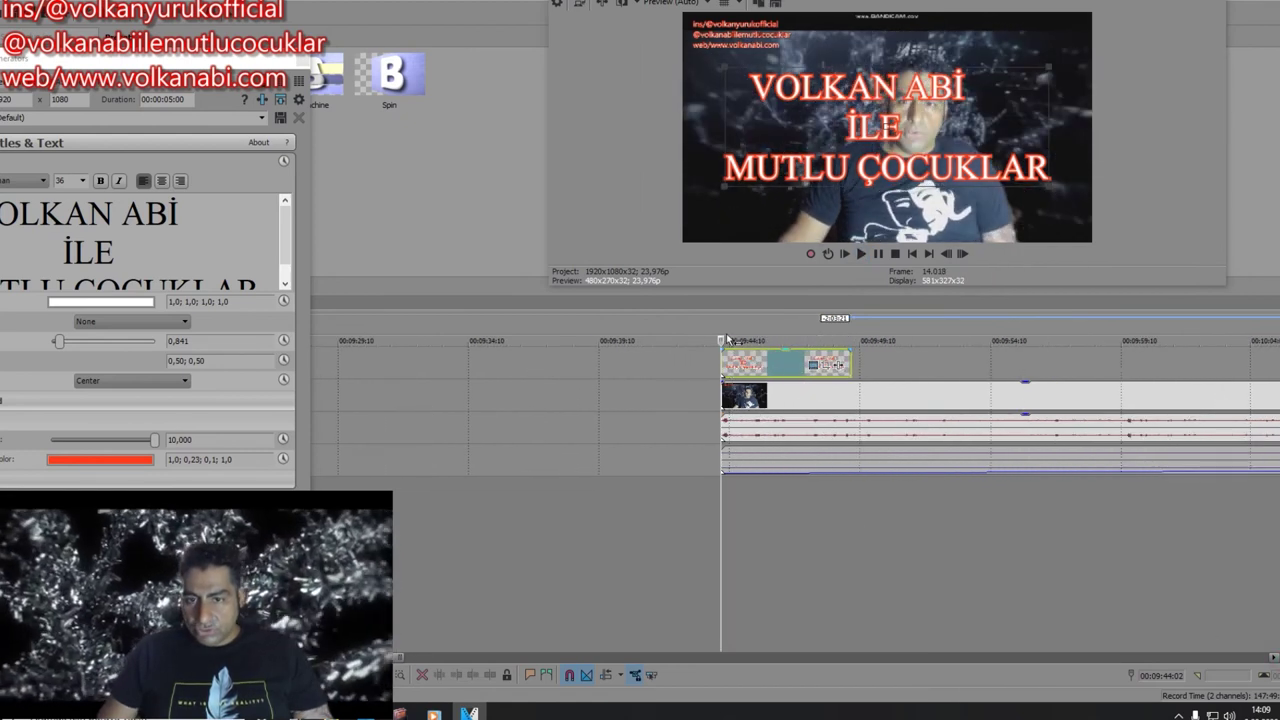
key("space")
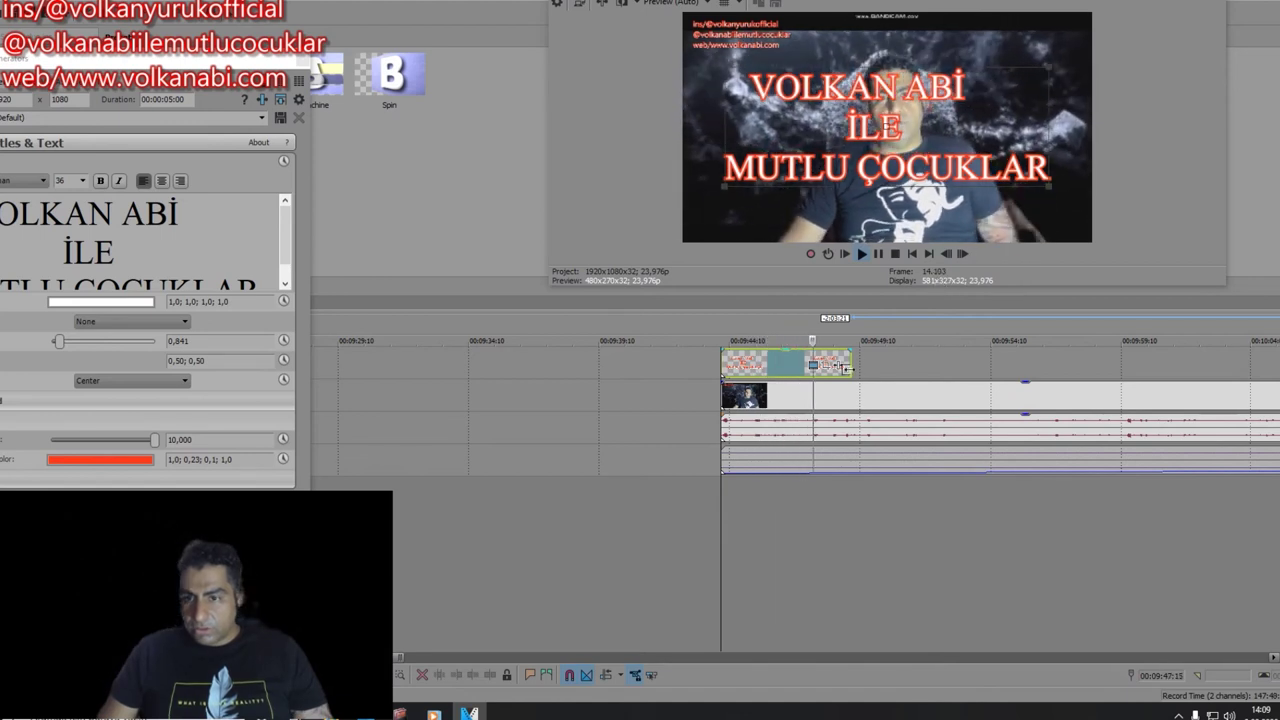
key("space")
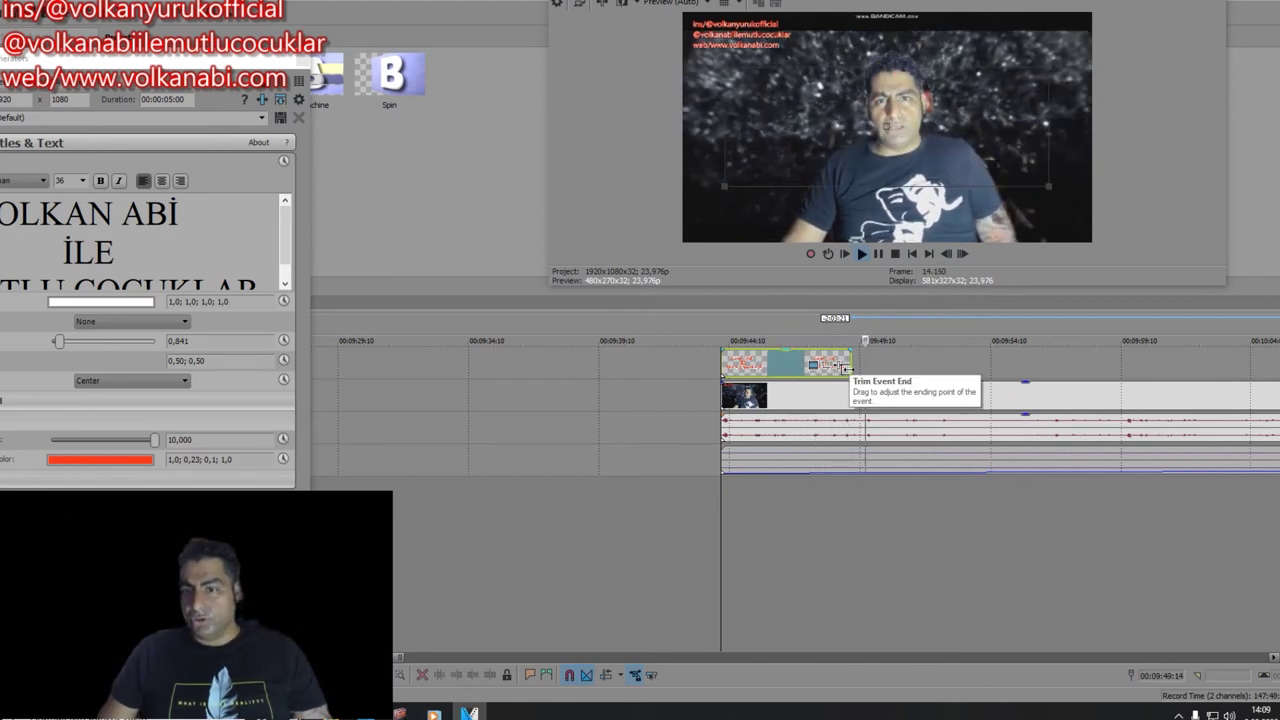
Step: Trim the end of the opening title so that it lasts about one second
left_click_drag(851, 363, 750, 360)
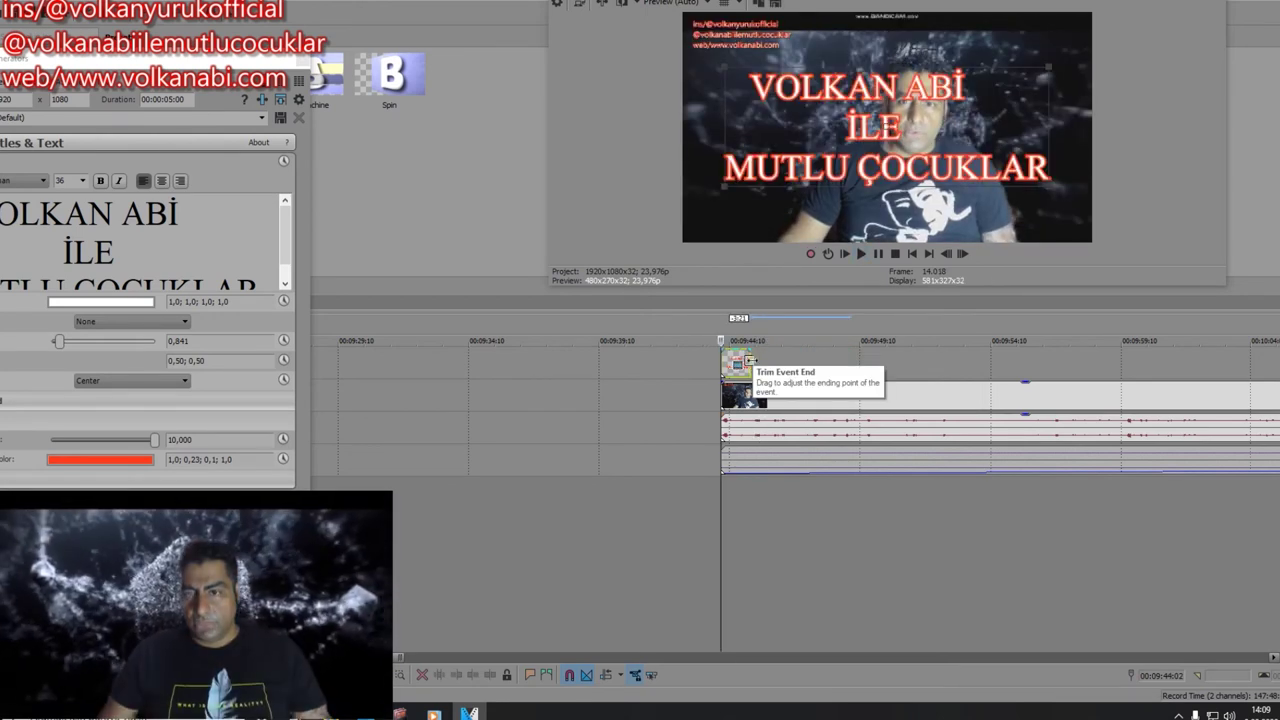
mouse_move(751, 361)
left_mouse_down()
mouse_move(803, 365)
mouse_move(750, 374)
left_mouse_up()
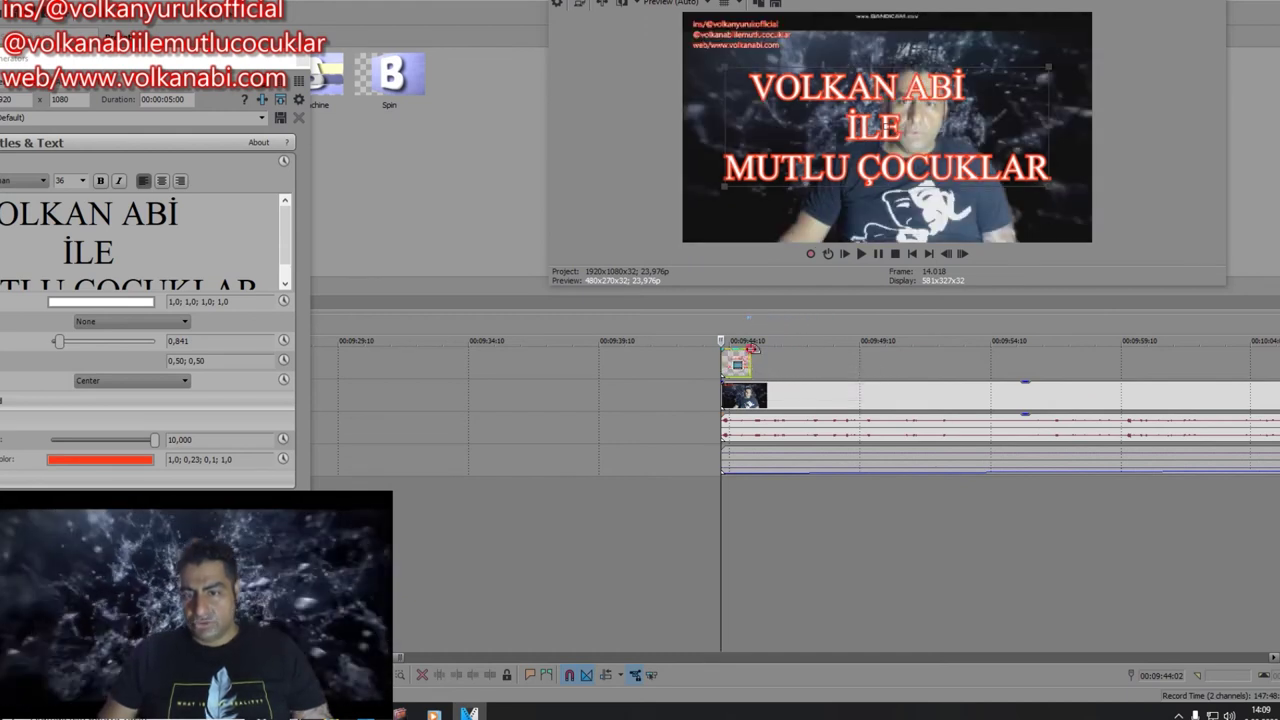
Step: Try the Fall Down animation on the opening title and play it back
left_click(150, 321)
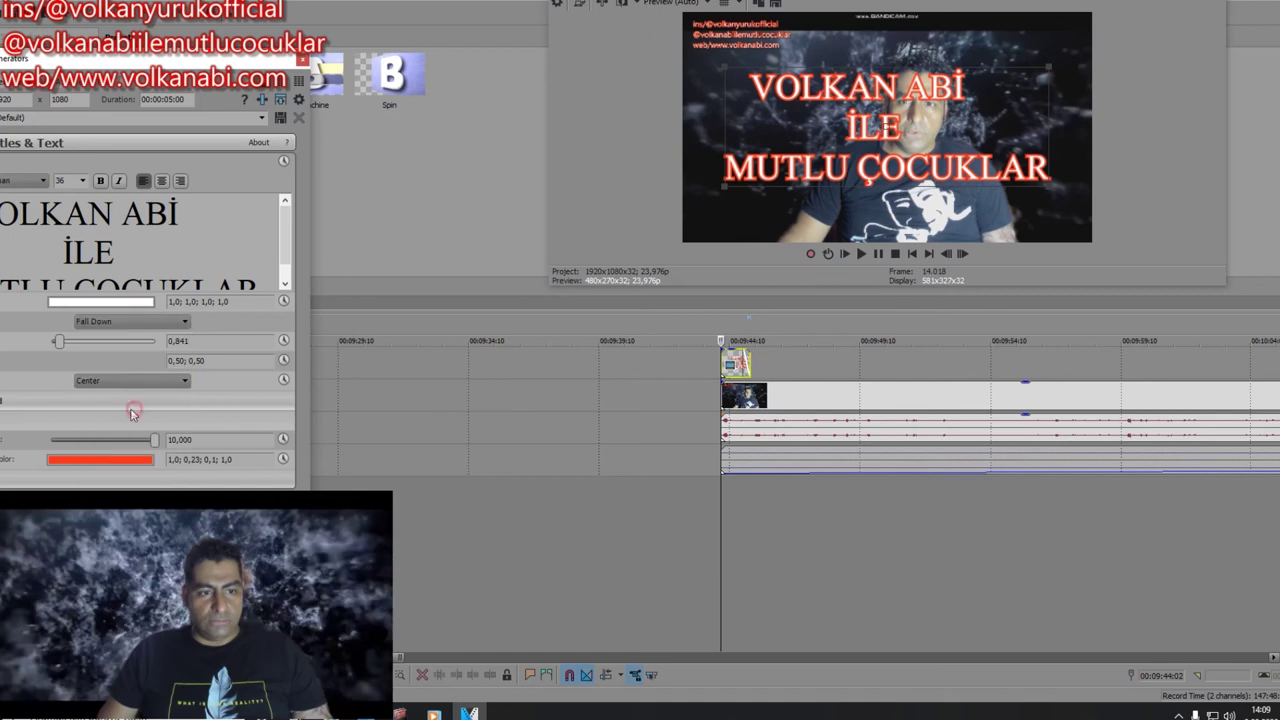
left_click(110, 405)
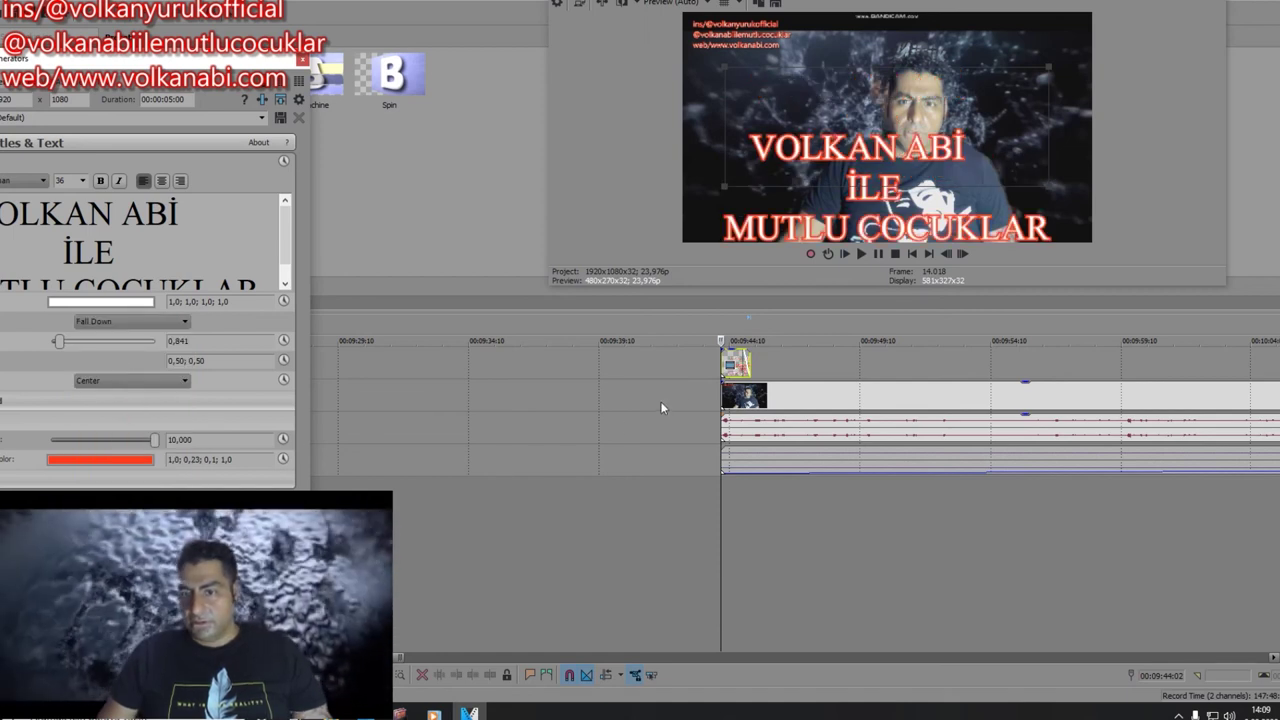
key("space")
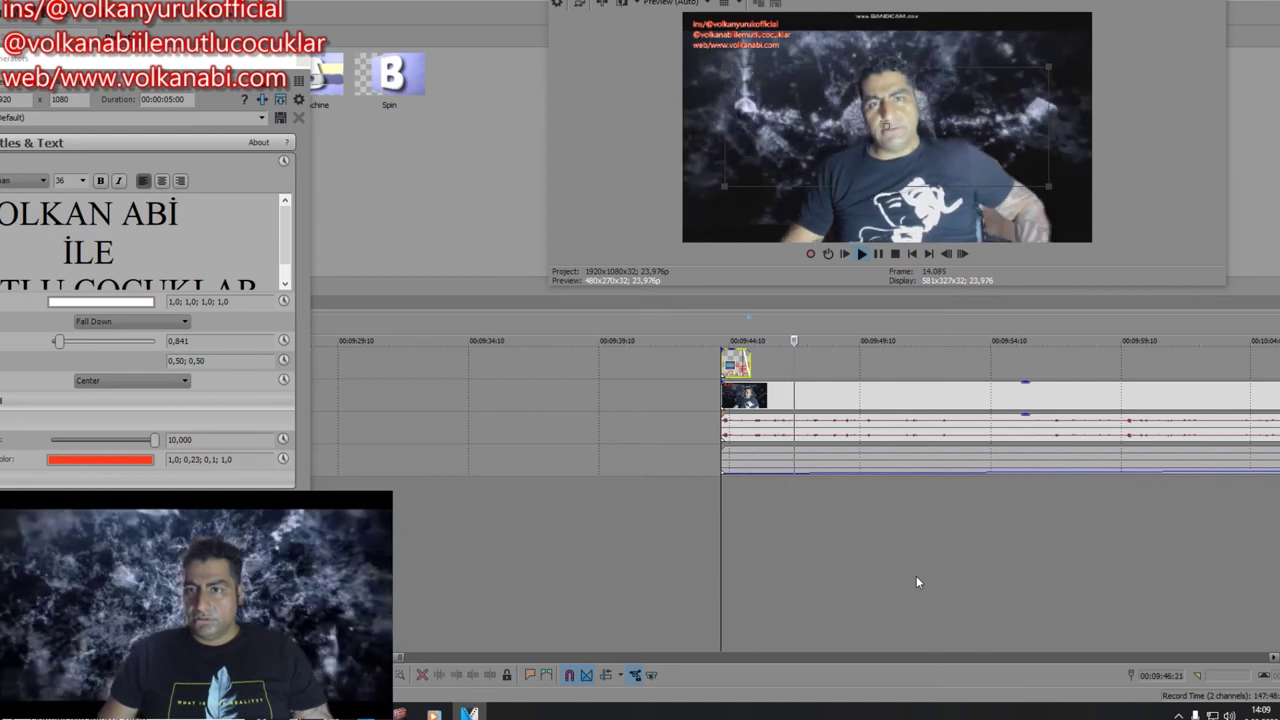
key("space")
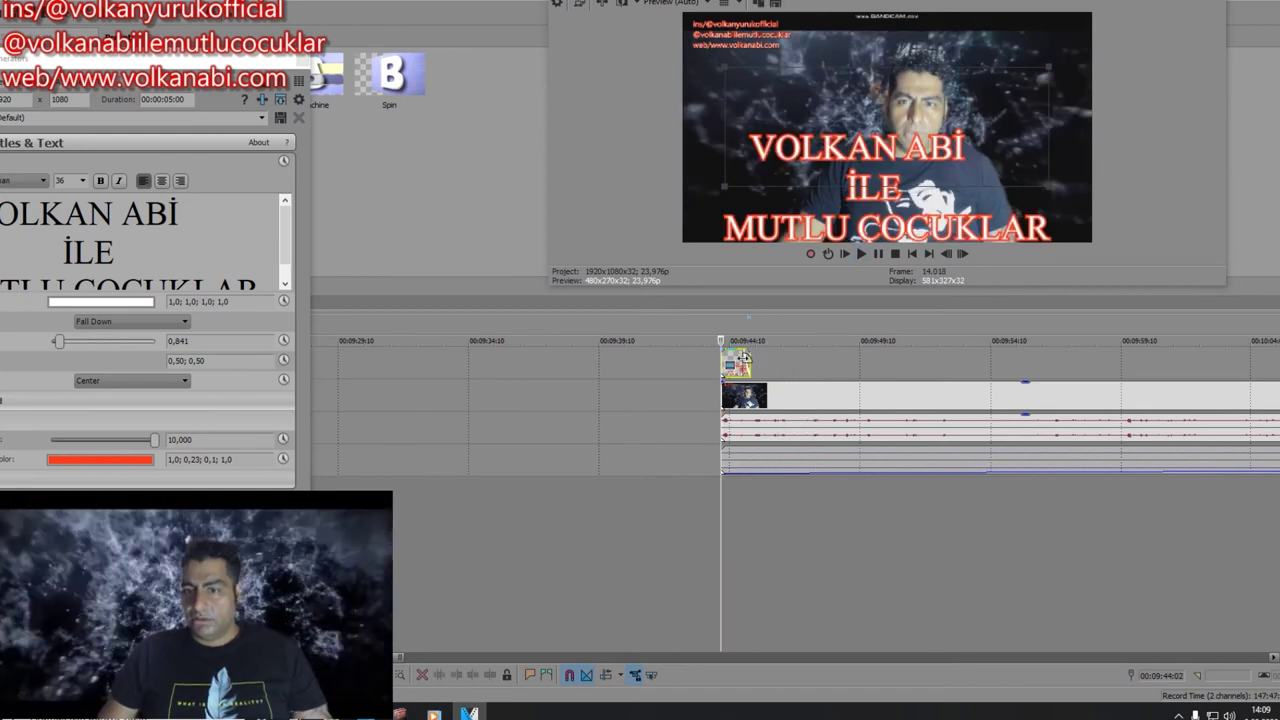
Step: Set the opening title's animation to Menace and play it back from the start
left_click(155, 324)
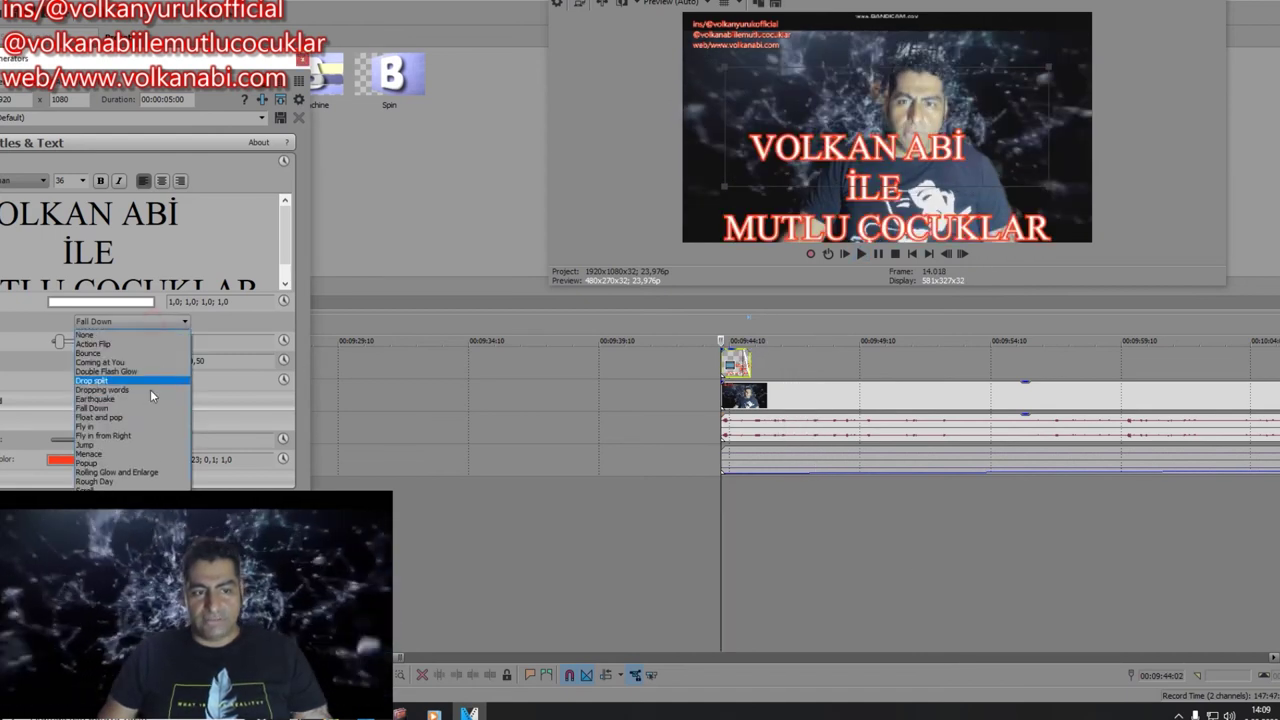
left_click(127, 450)
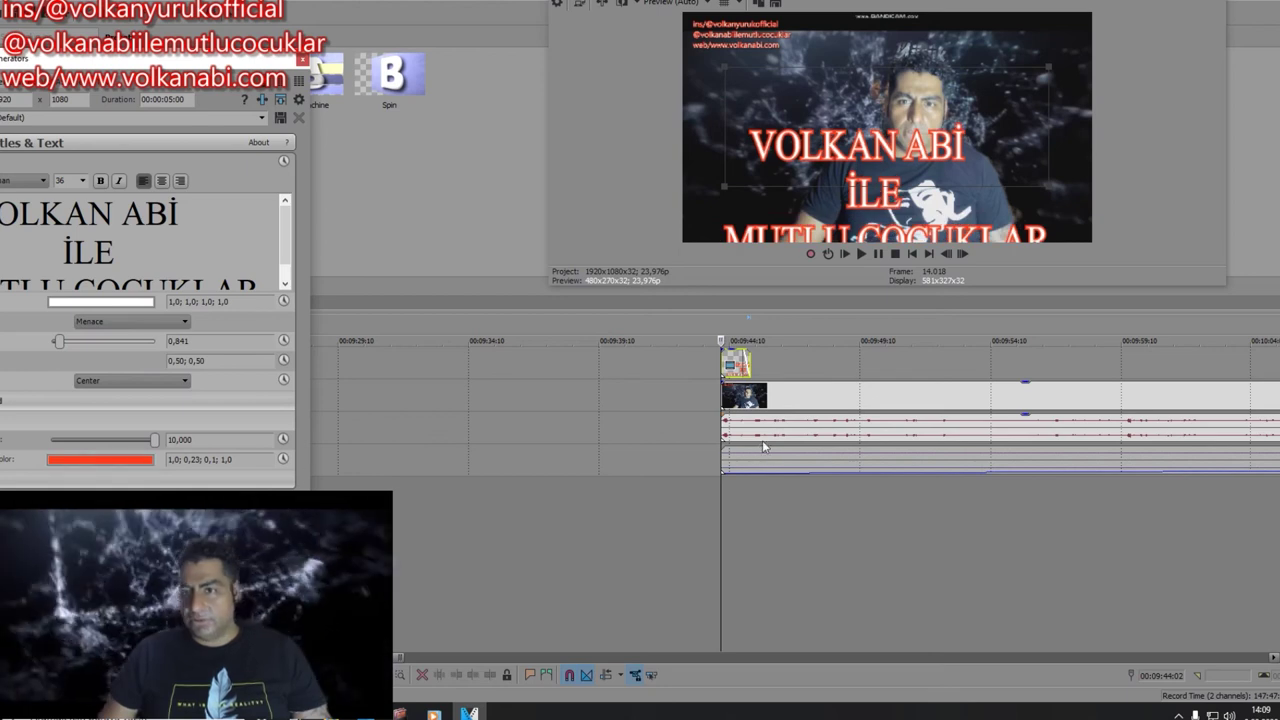
key("space")
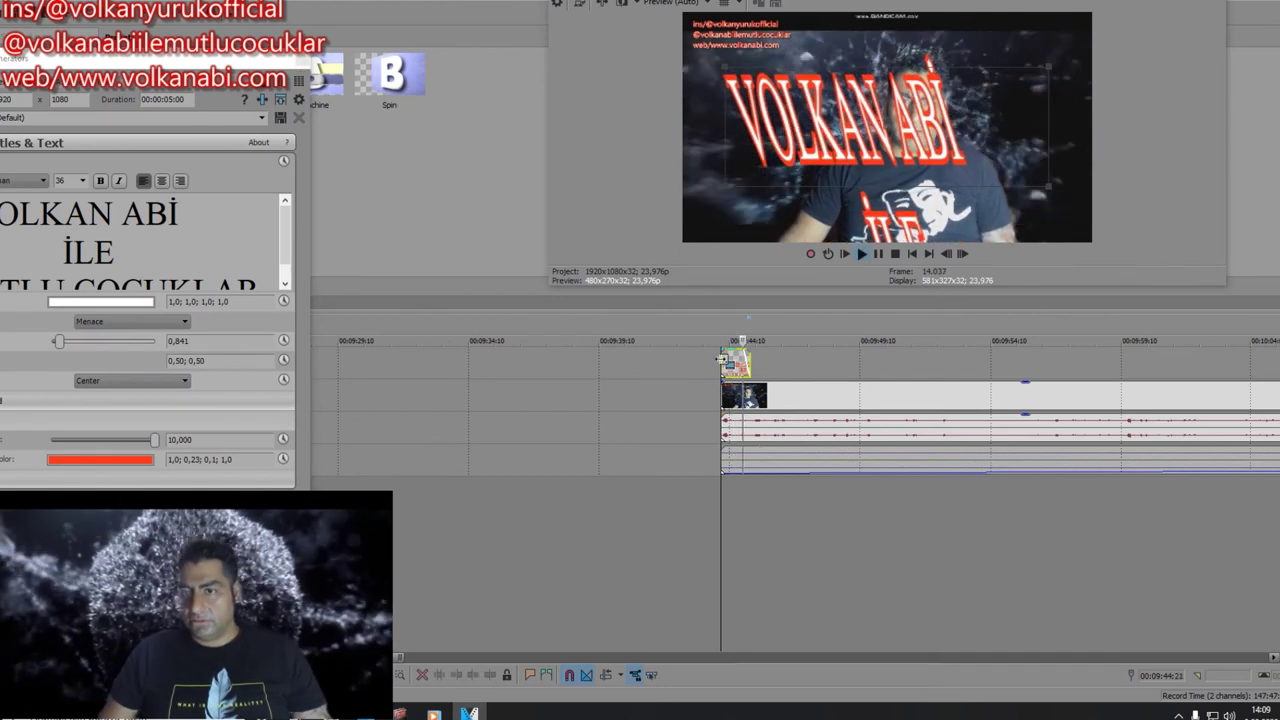
Step: Try the Scroll animation on the opening title and play it back
key("space")
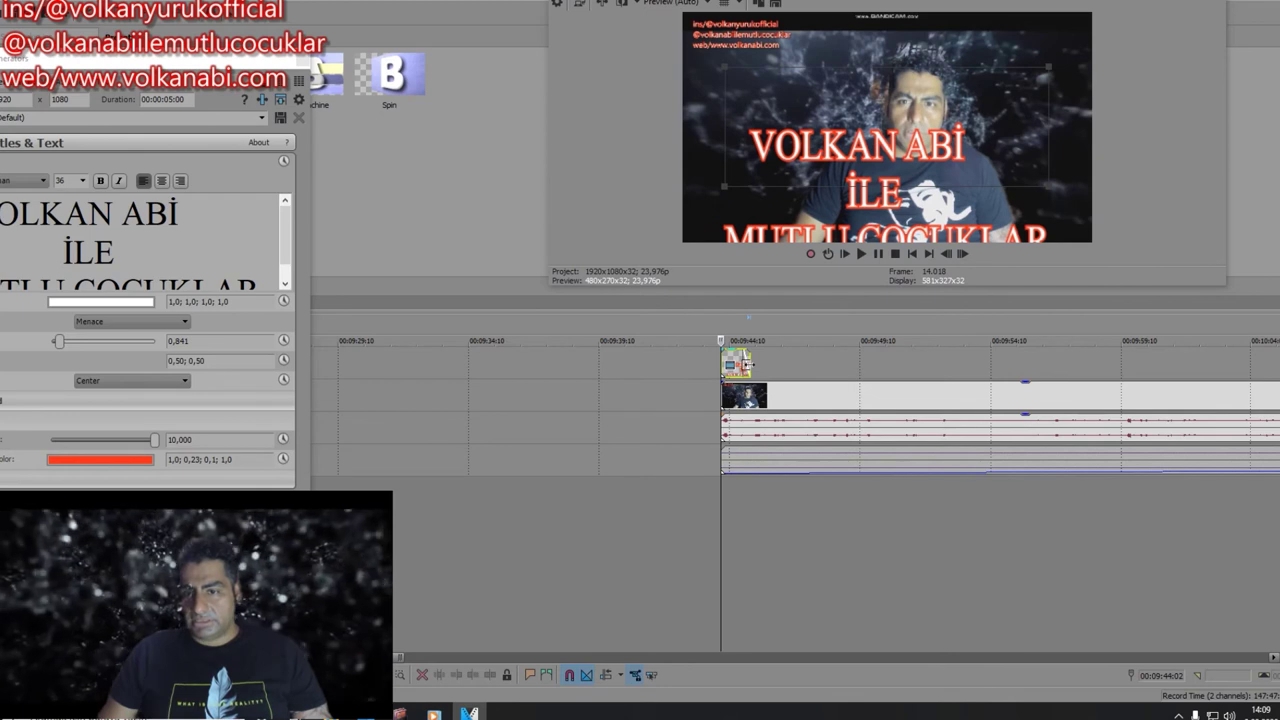
left_click(159, 321)
left_click(130, 491)
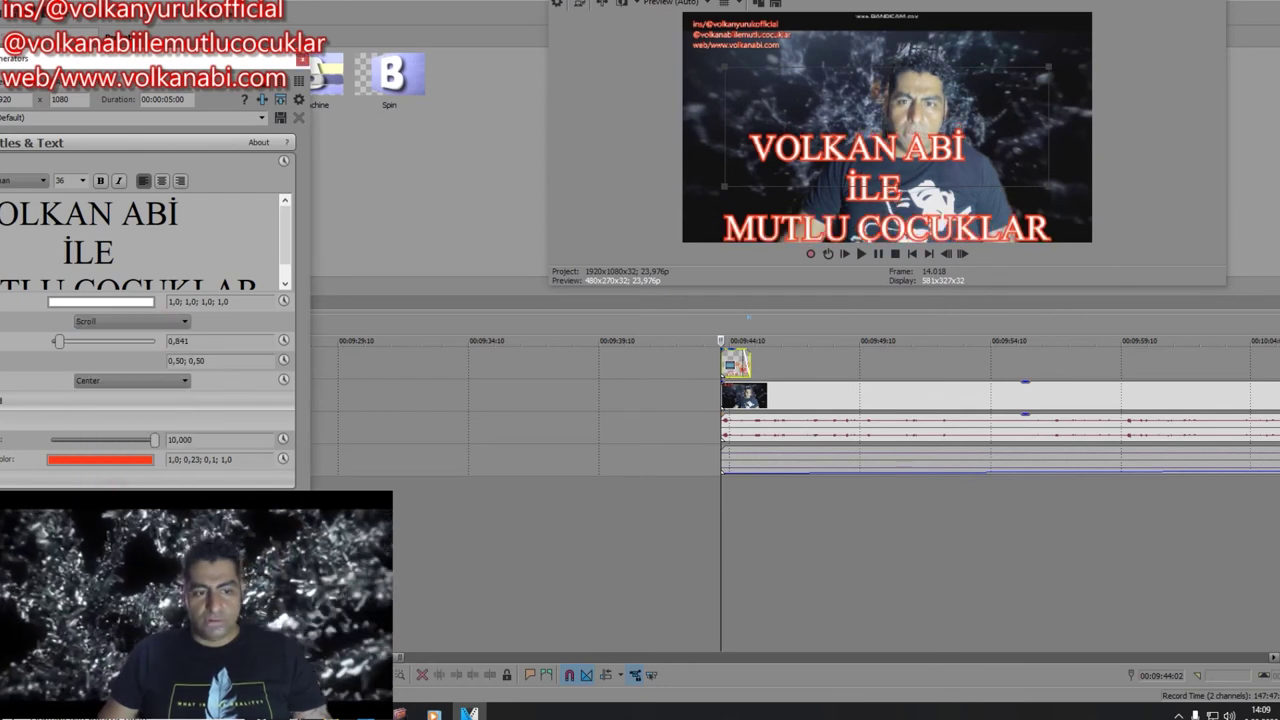
key("space")
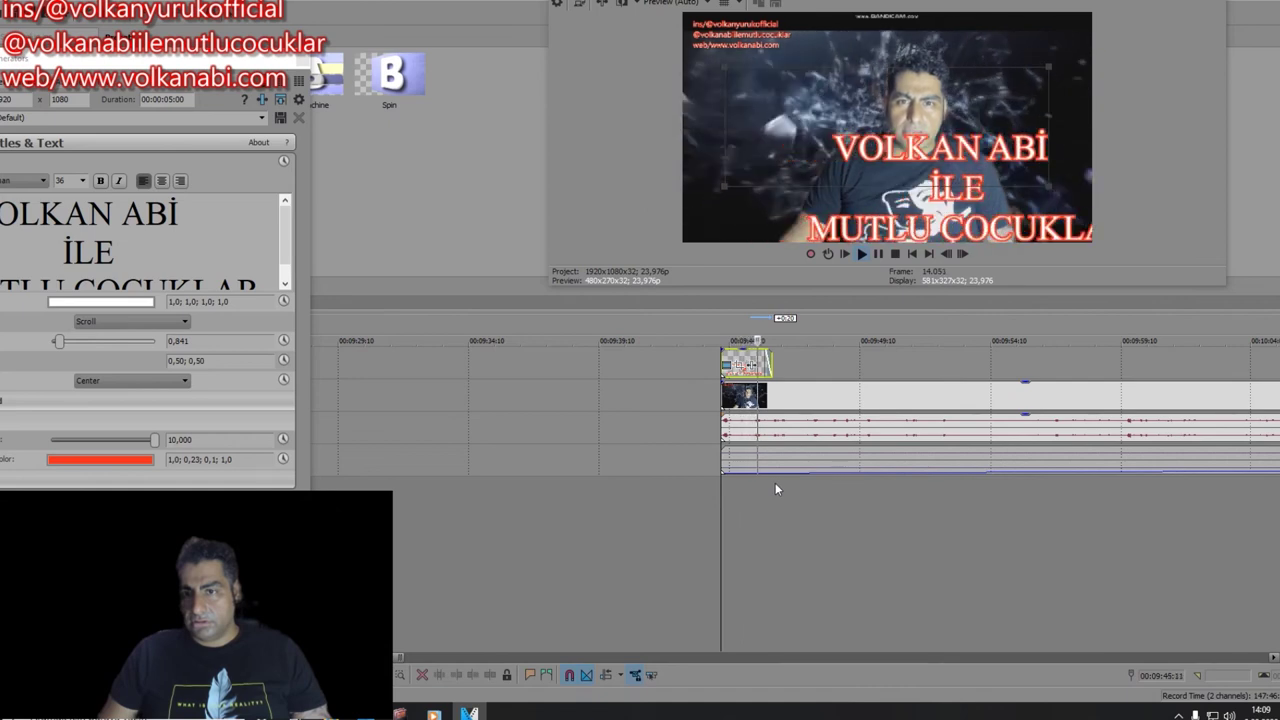
key("space")
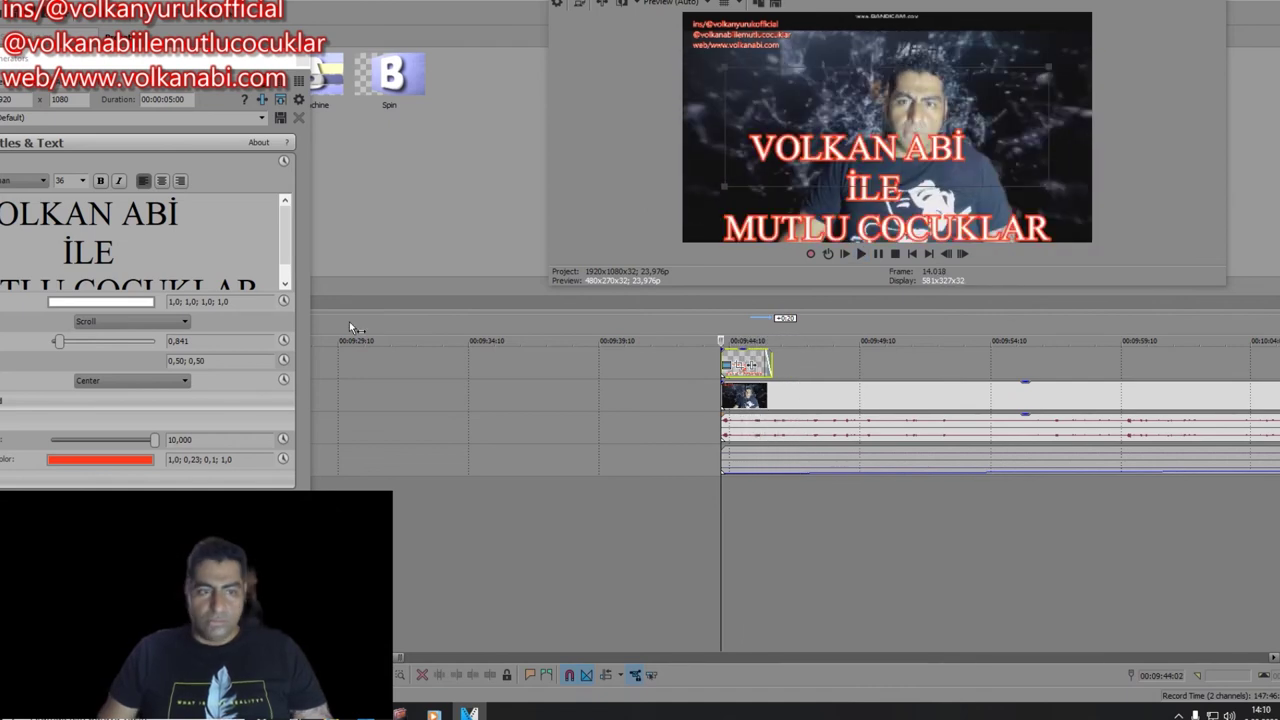
Step: Set the opening title's animation to Slide Down and play it back
left_click(110, 301)
left_click(230, 325)
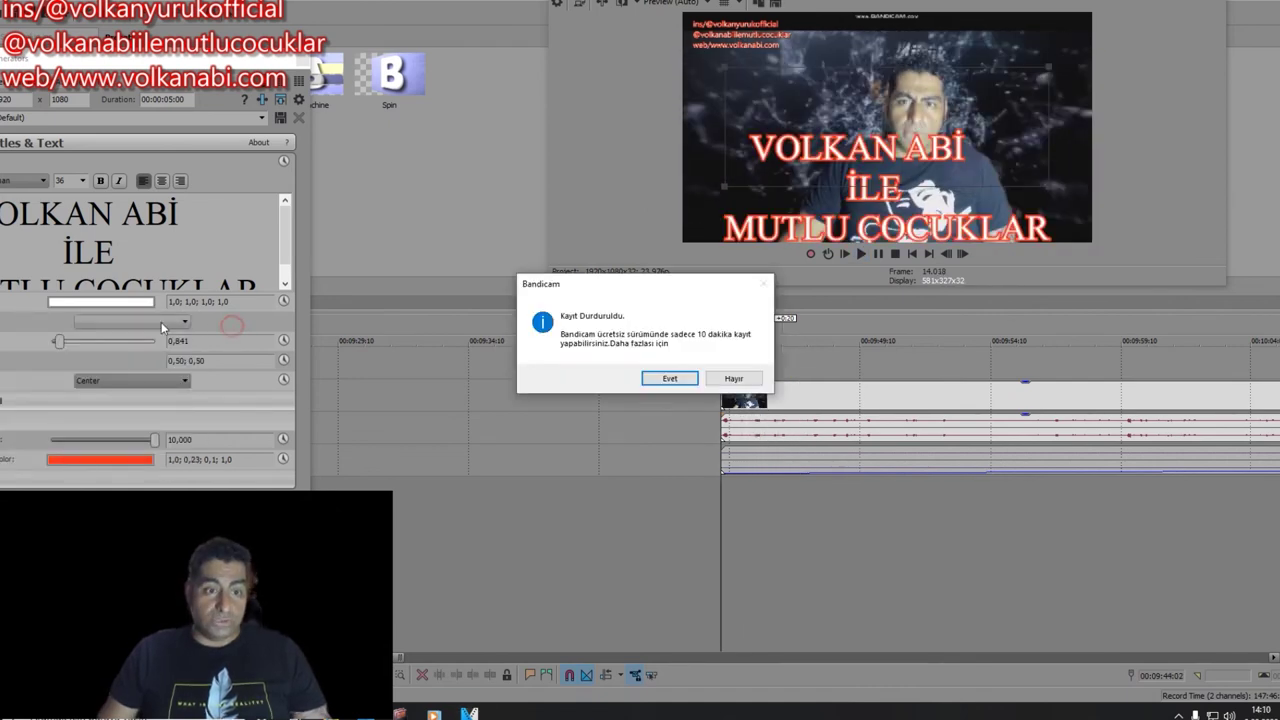
left_click(168, 322)
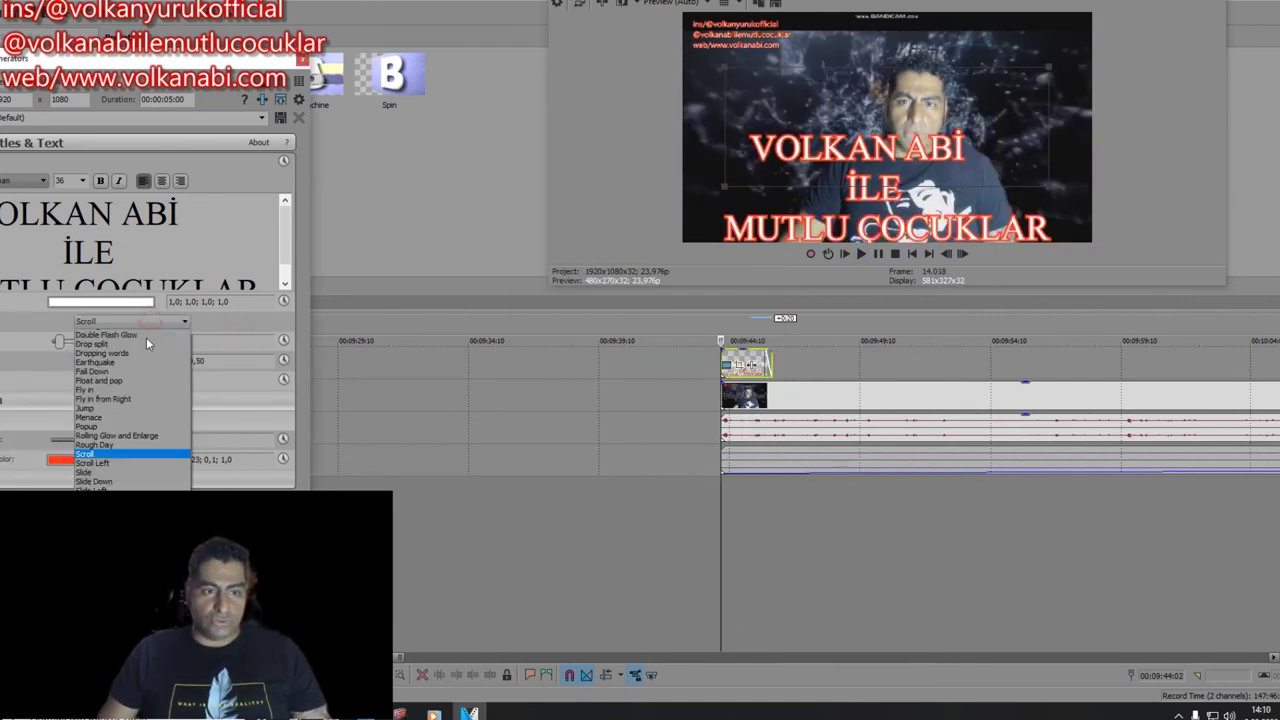
scroll(148, 350, "up", 1)
left_click(140, 512)
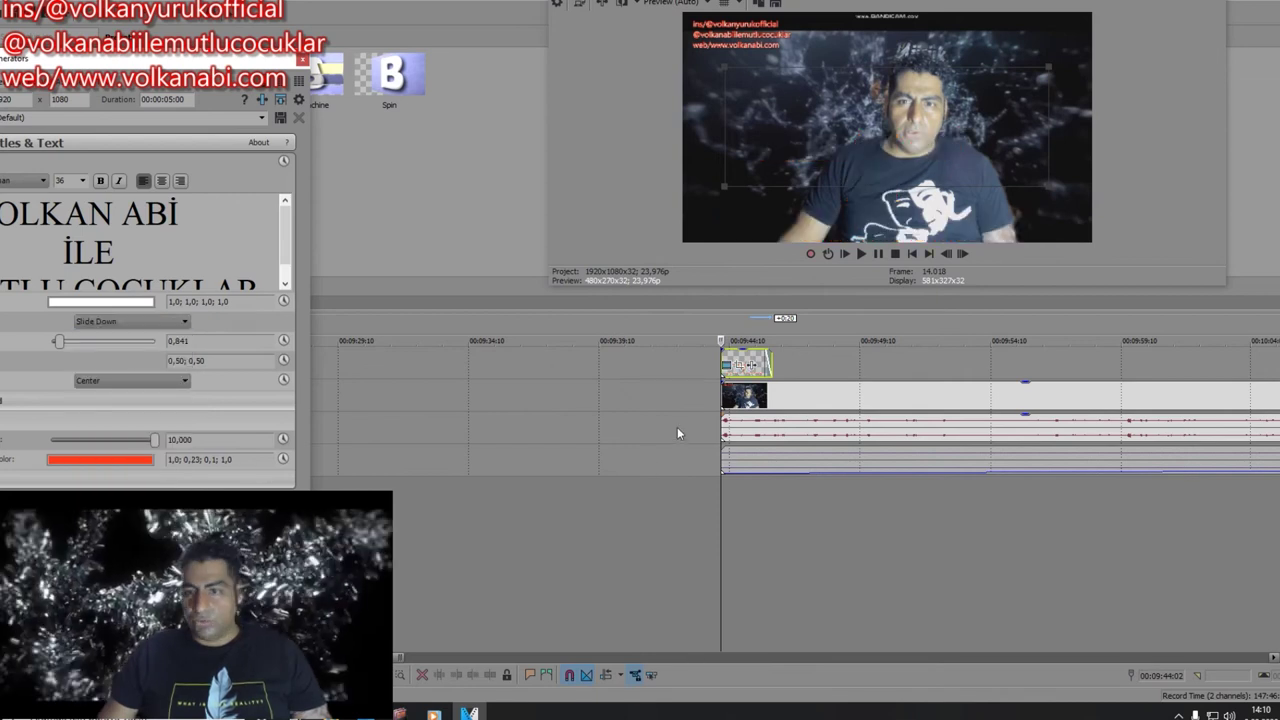
key("space")
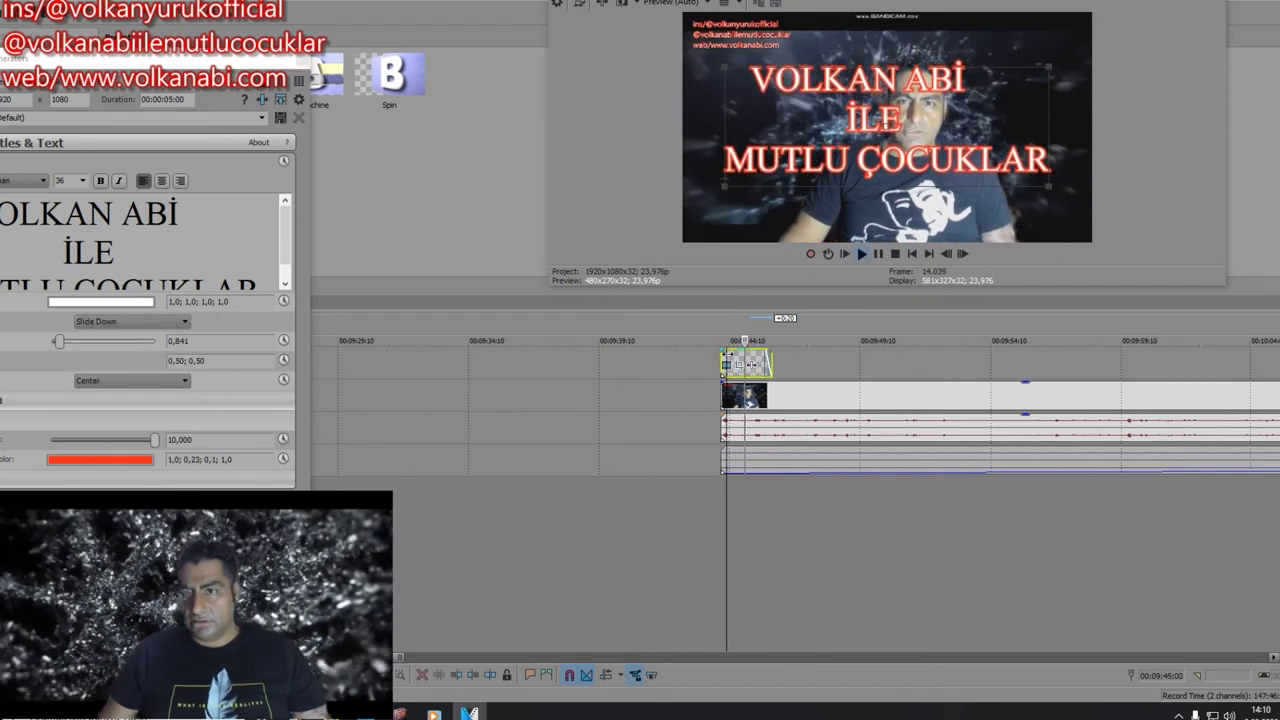
key("space")
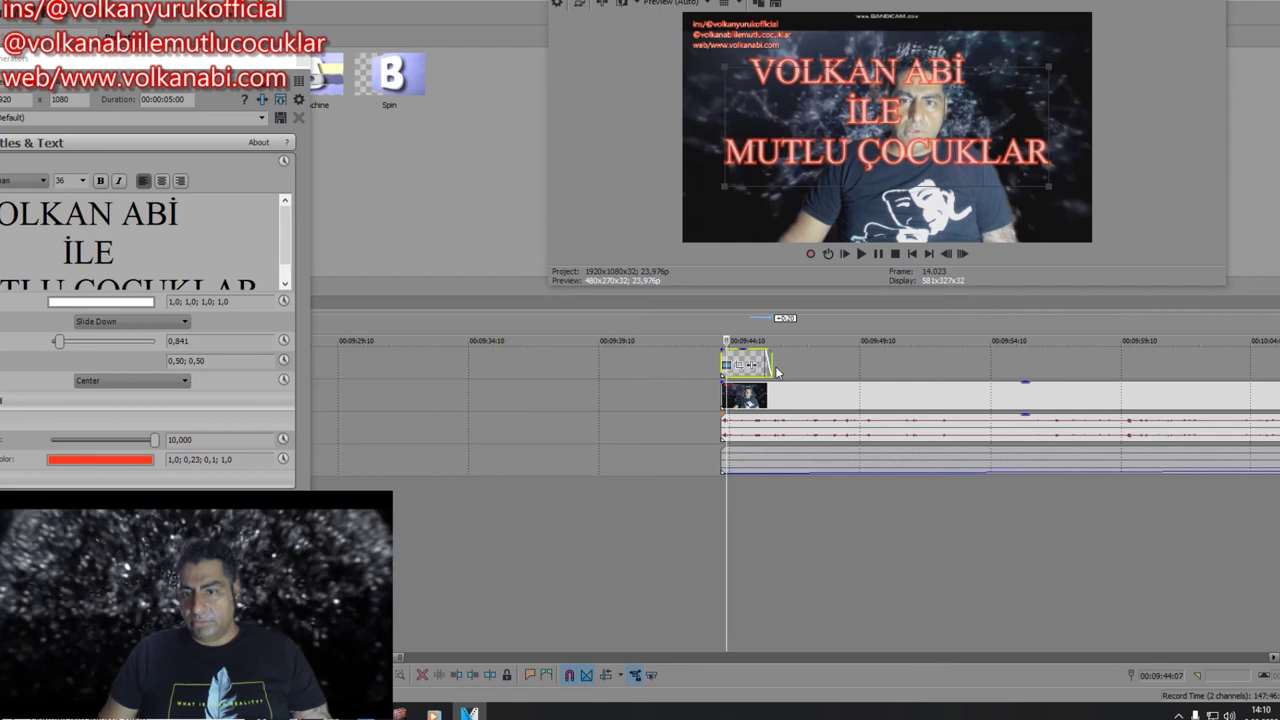
Step: Extend the end of the opening title so it lasts just under four seconds, and play it back
left_click_drag(768, 362, 819, 363)
key("space")
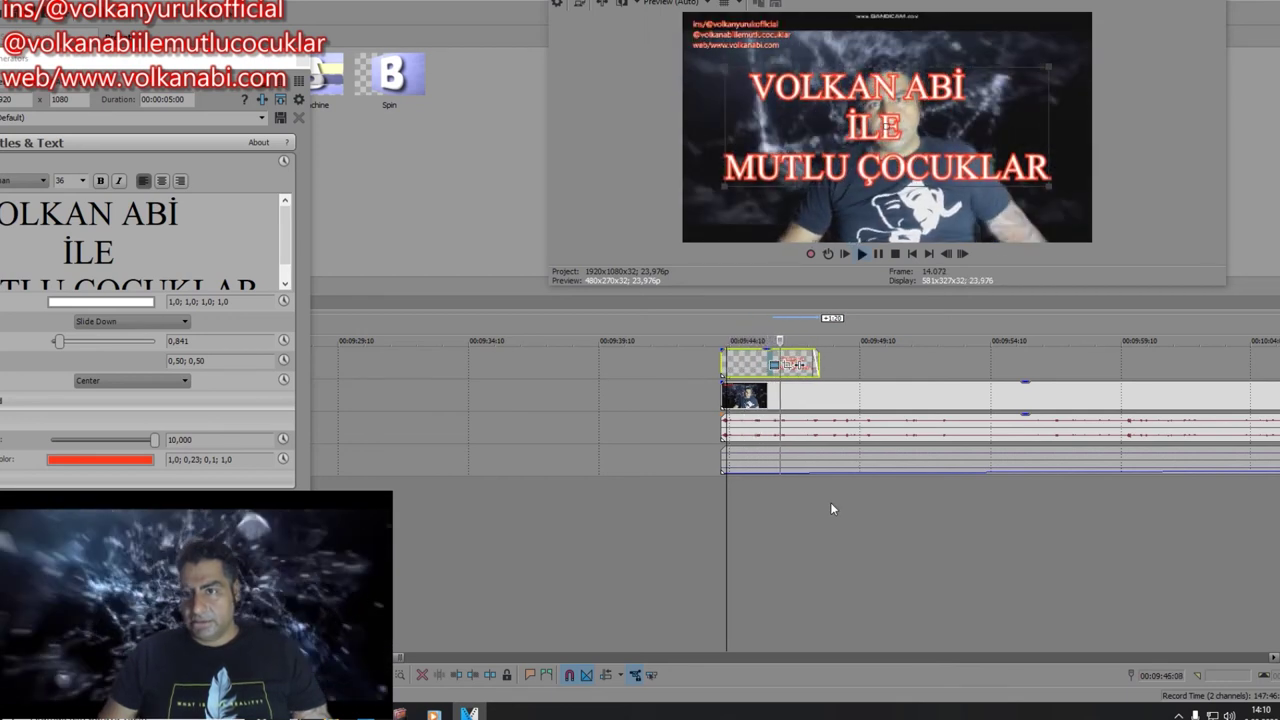
key("space")
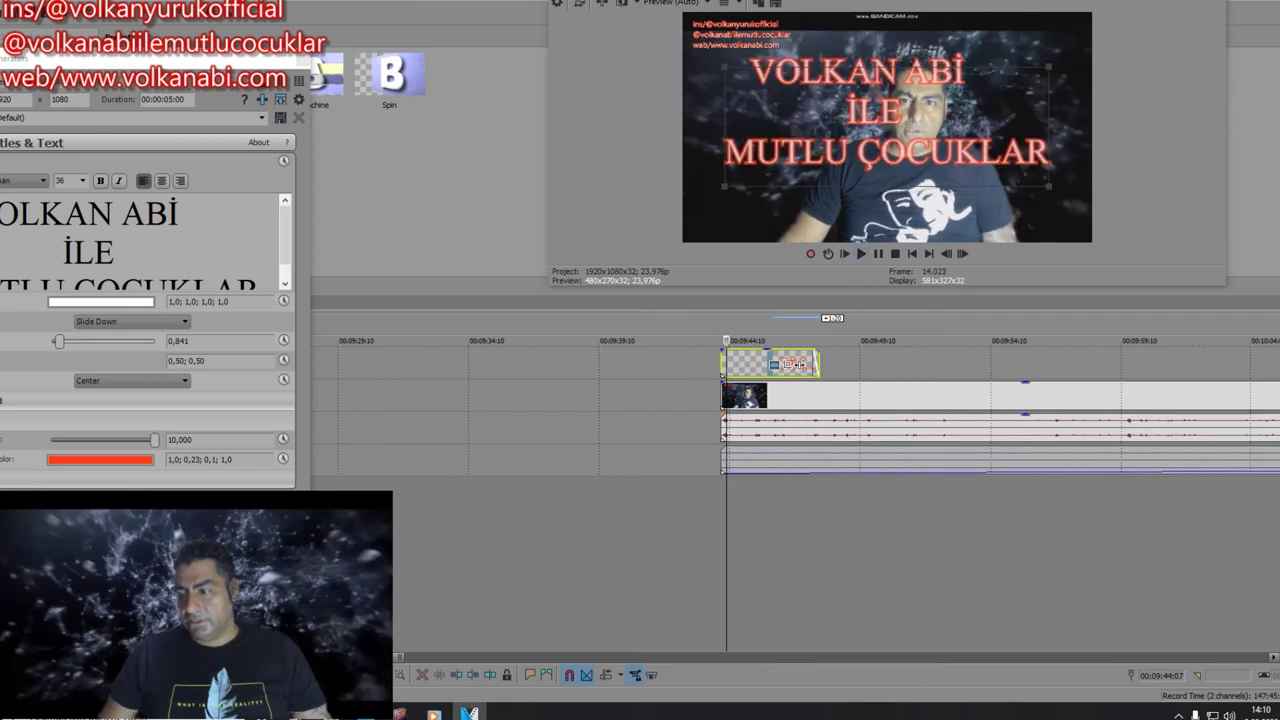
Step: Crop the first video clip slightly with Event Pan/Crop to a frame of 1.841,8 by 1.036,0
scroll(1130, 458, "down", 2)
key("Down")
key("Down")
key("Down")
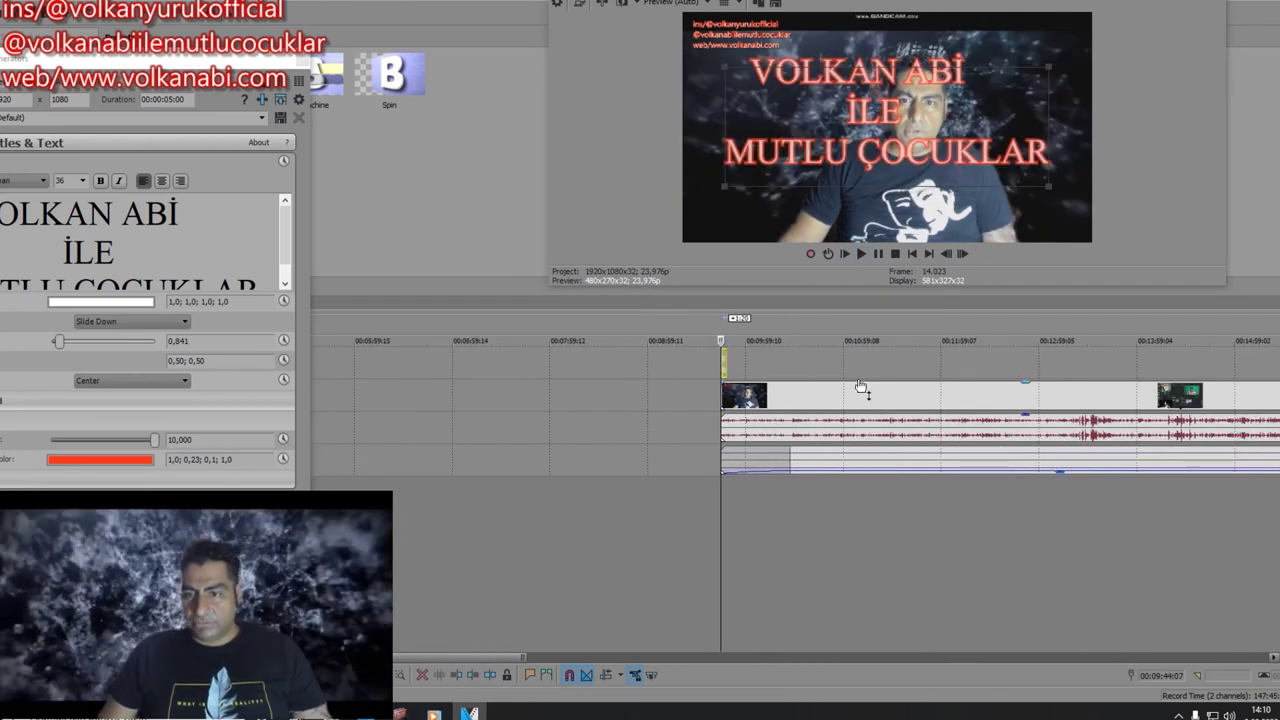
double_click(853, 404)
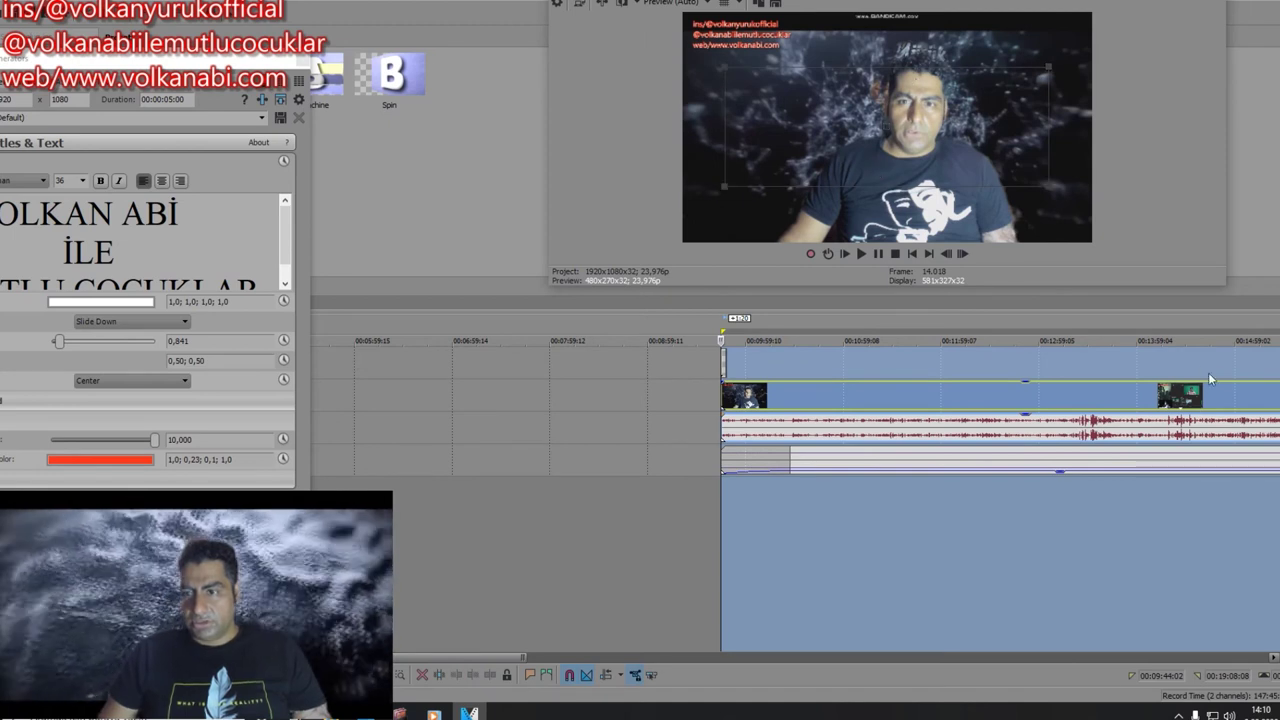
key("Down")
key("Down")
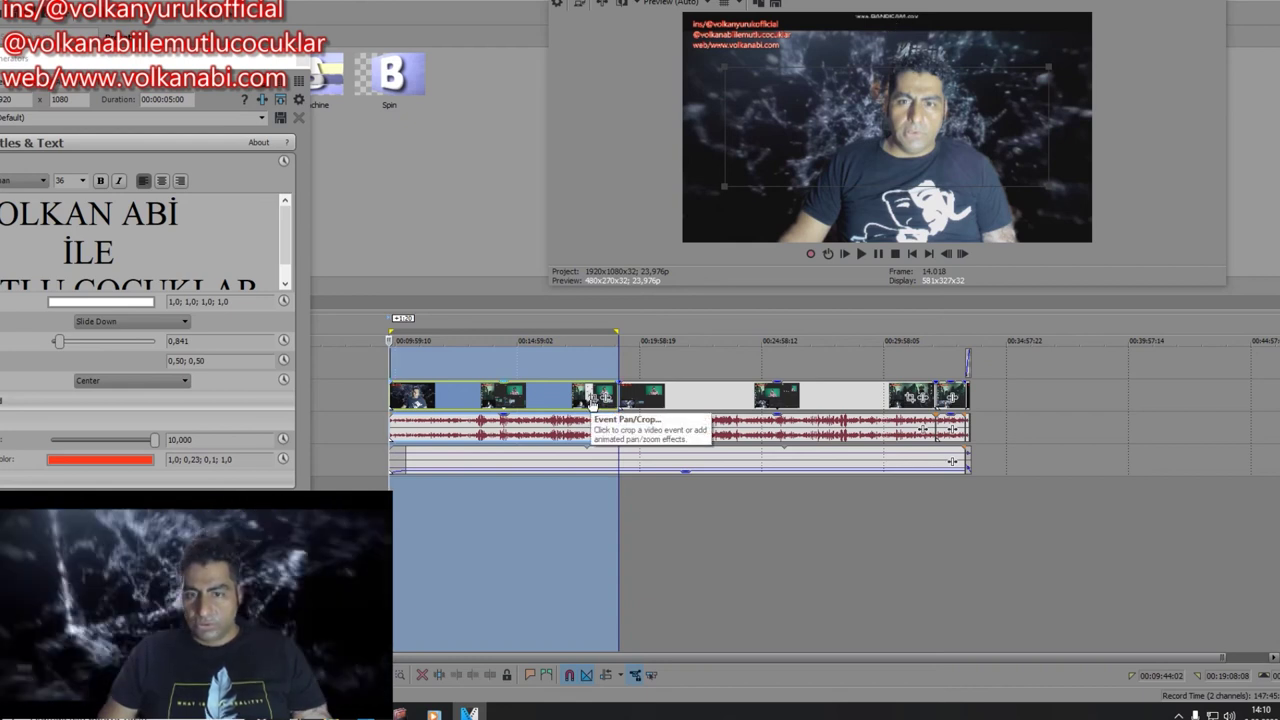
left_click(593, 400)
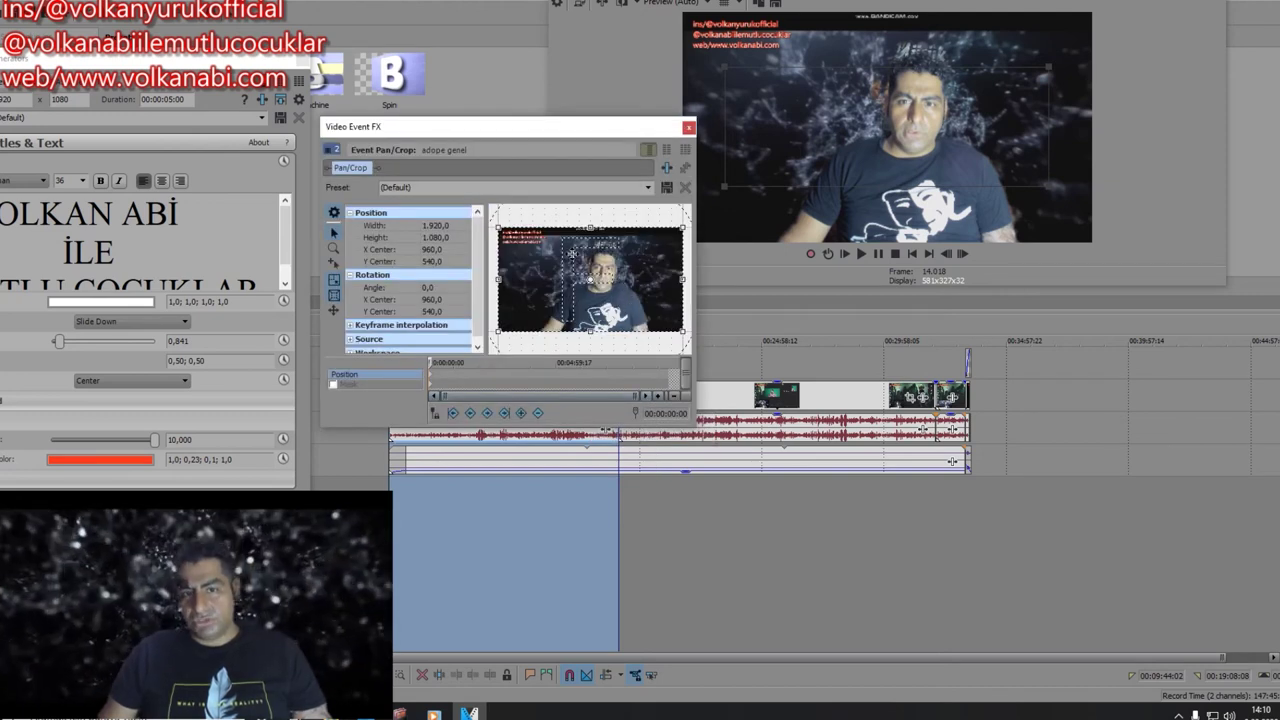
mouse_move(590, 228)
left_mouse_down()
mouse_move(586, 199)
mouse_move(590, 227)
left_mouse_up()
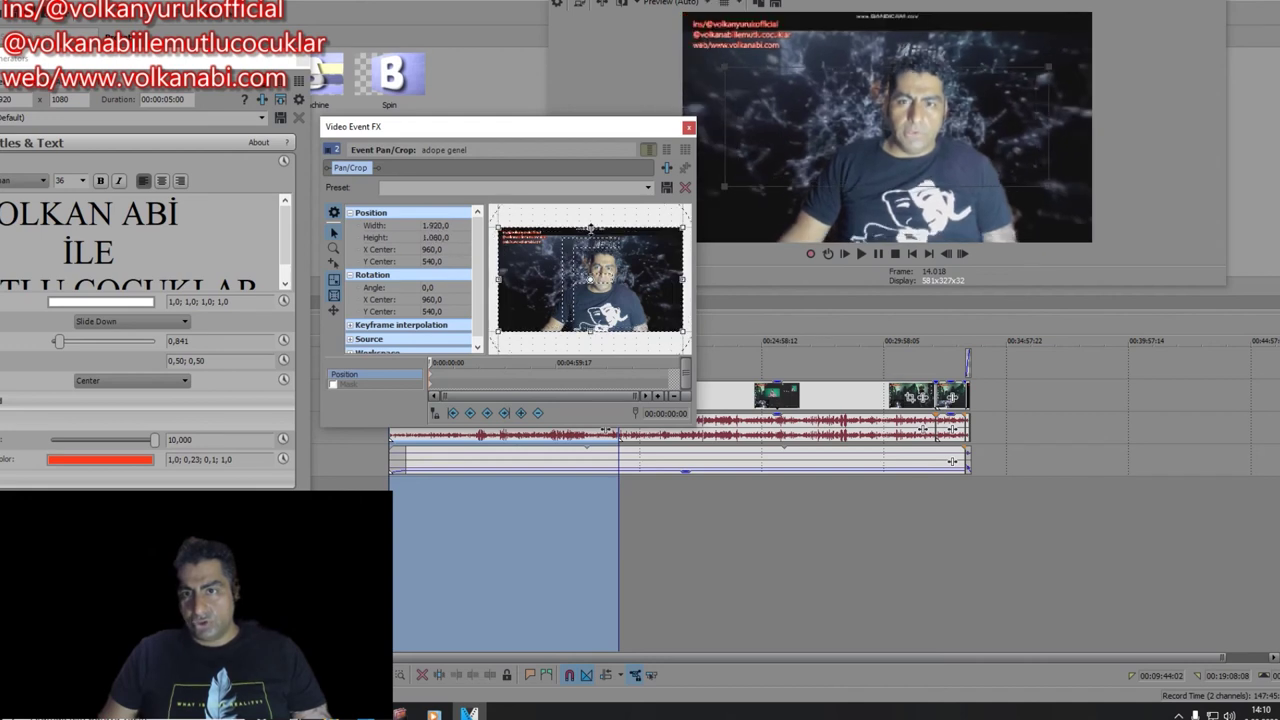
left_click_drag(590, 229, 591, 230)
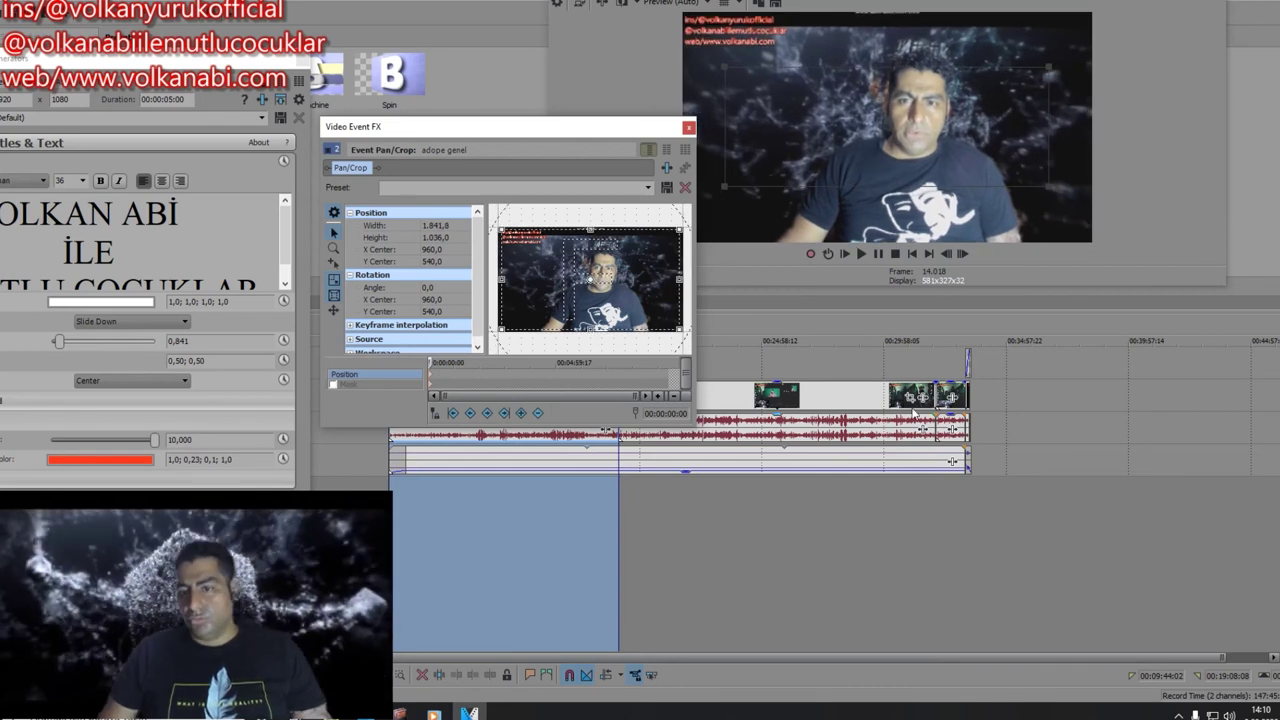
left_click(689, 130)
Step: Crop the second, longest video clip with Event Pan/Crop to a frame of 1.841,8 by 1.036,0
left_click(677, 405)
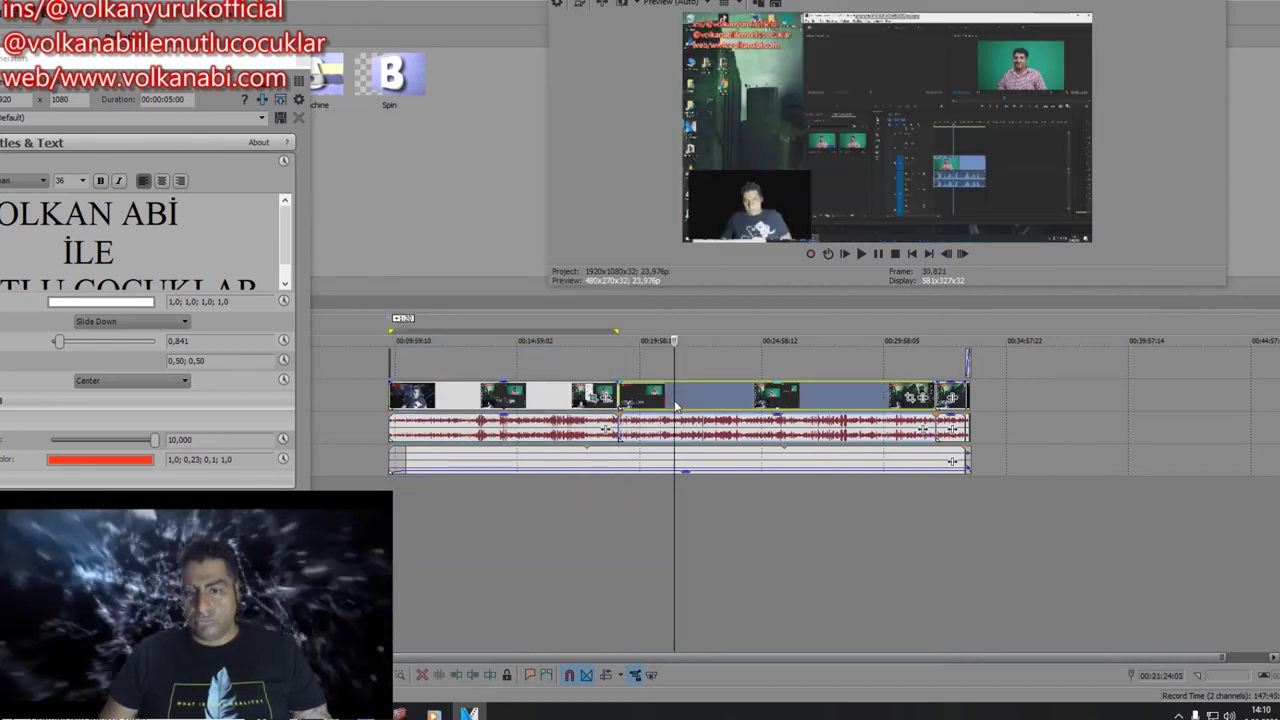
left_click(909, 403)
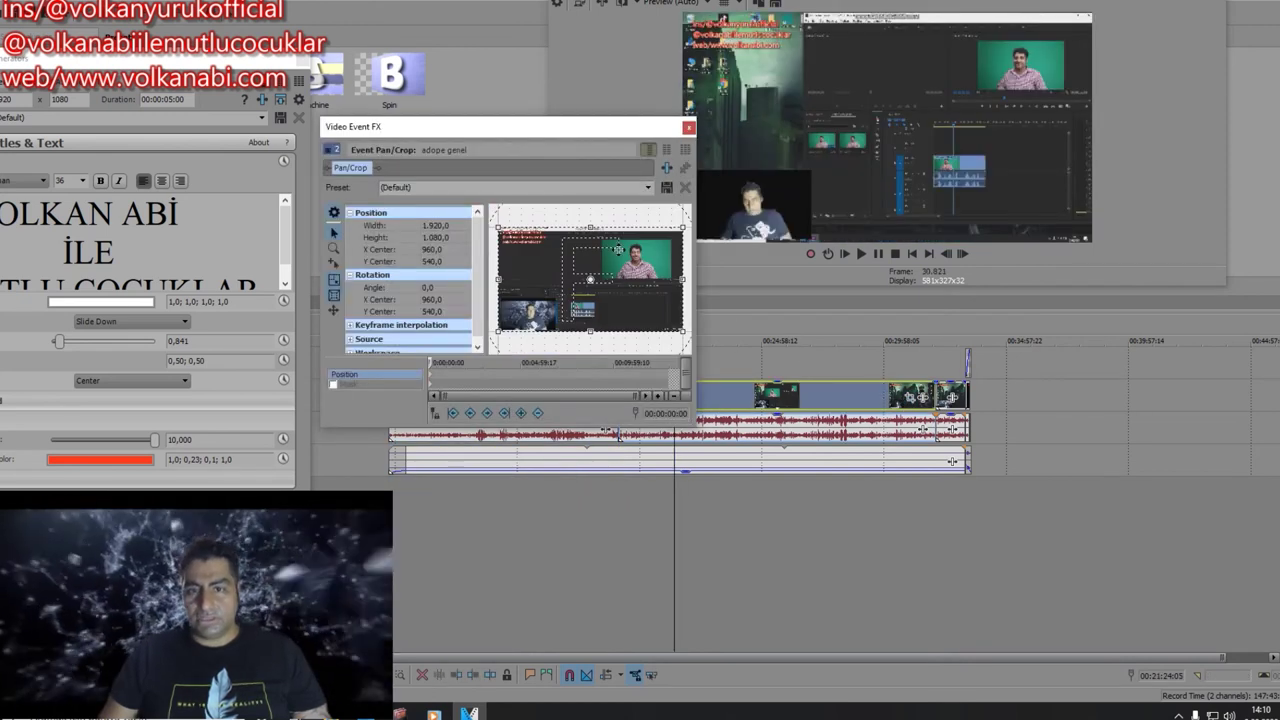
left_click_drag(591, 224, 616, 226)
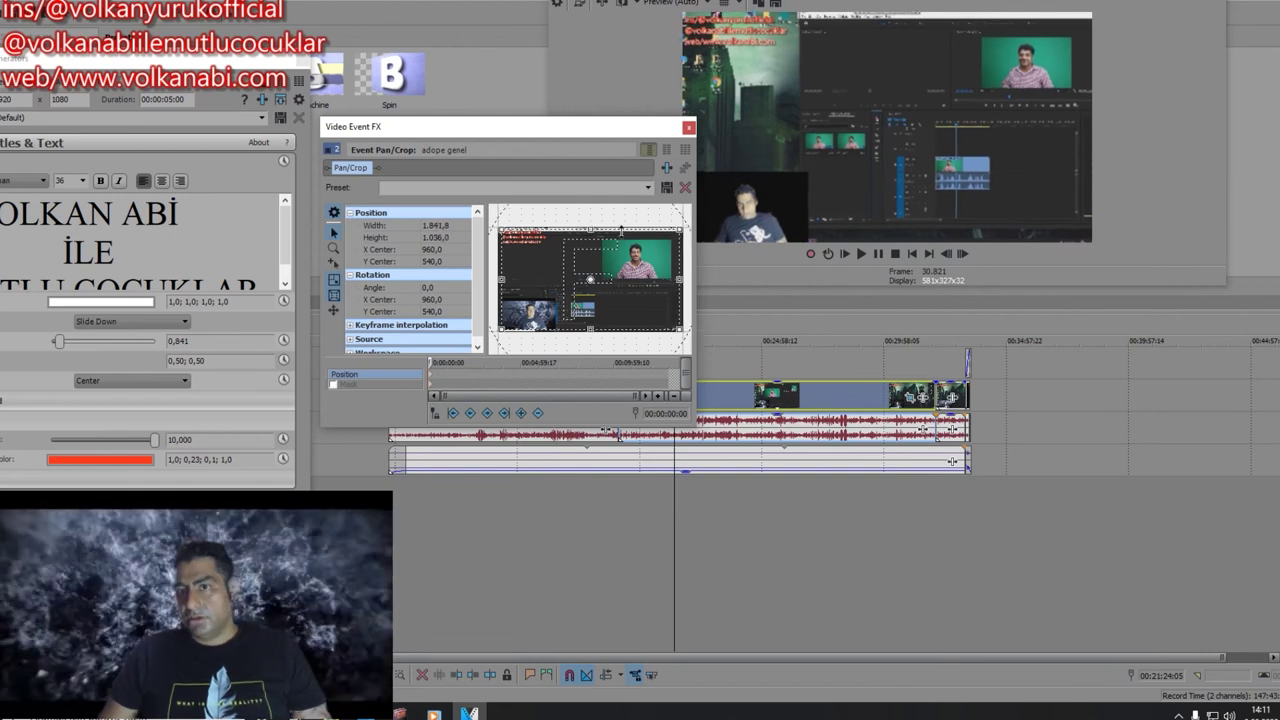
left_click(831, 399)
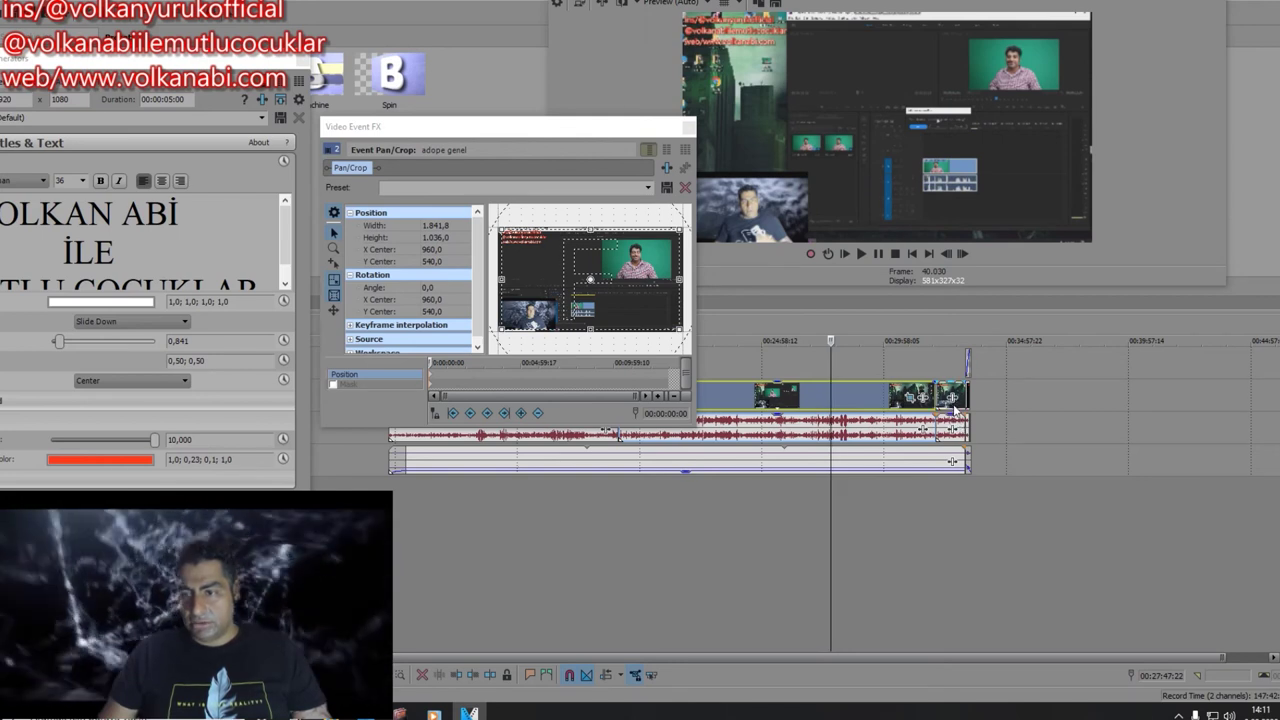
Step: Crop the desktop clip before the closing shot to 1.815,7 by 1.021,3 and centre the frame at X 945,3, Y 532,7
left_click(943, 395)
scroll(1231, 622, "up", 5)
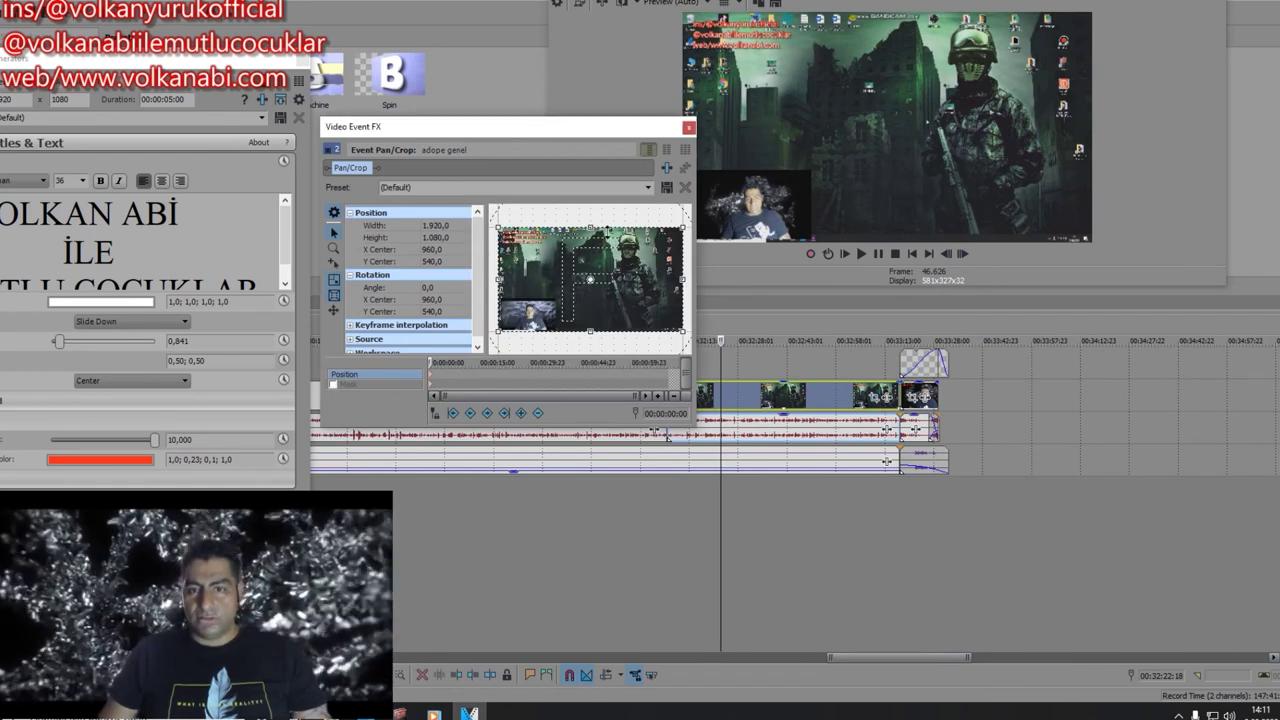
left_click_drag(501, 229, 510, 235)
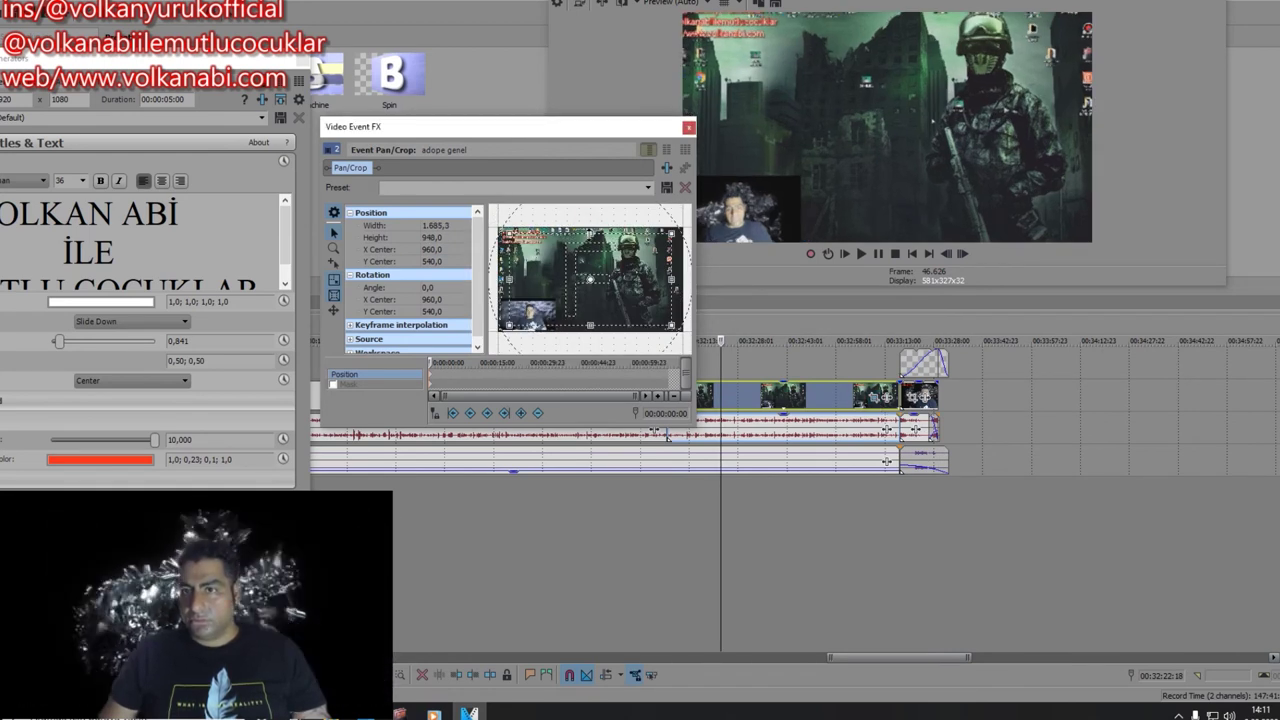
scroll(590, 232, "down", 2)
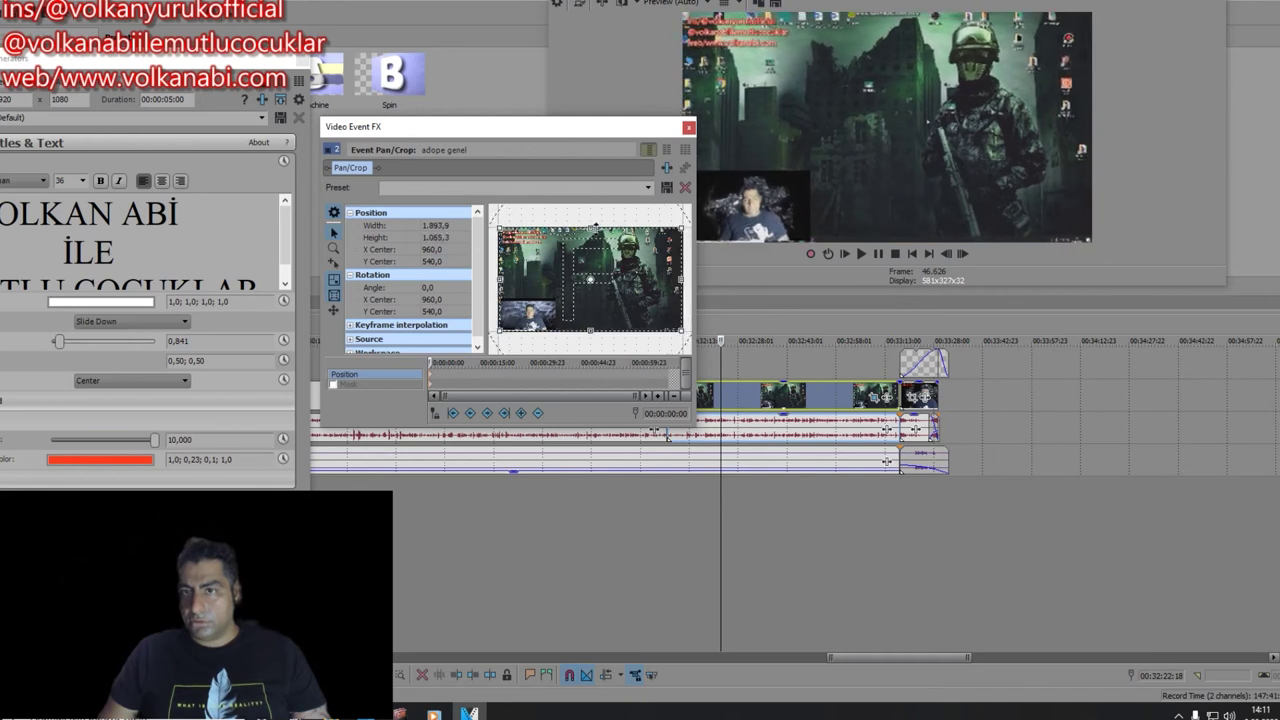
scroll(600, 224, "down", 2)
scroll(607, 221, "up", 3)
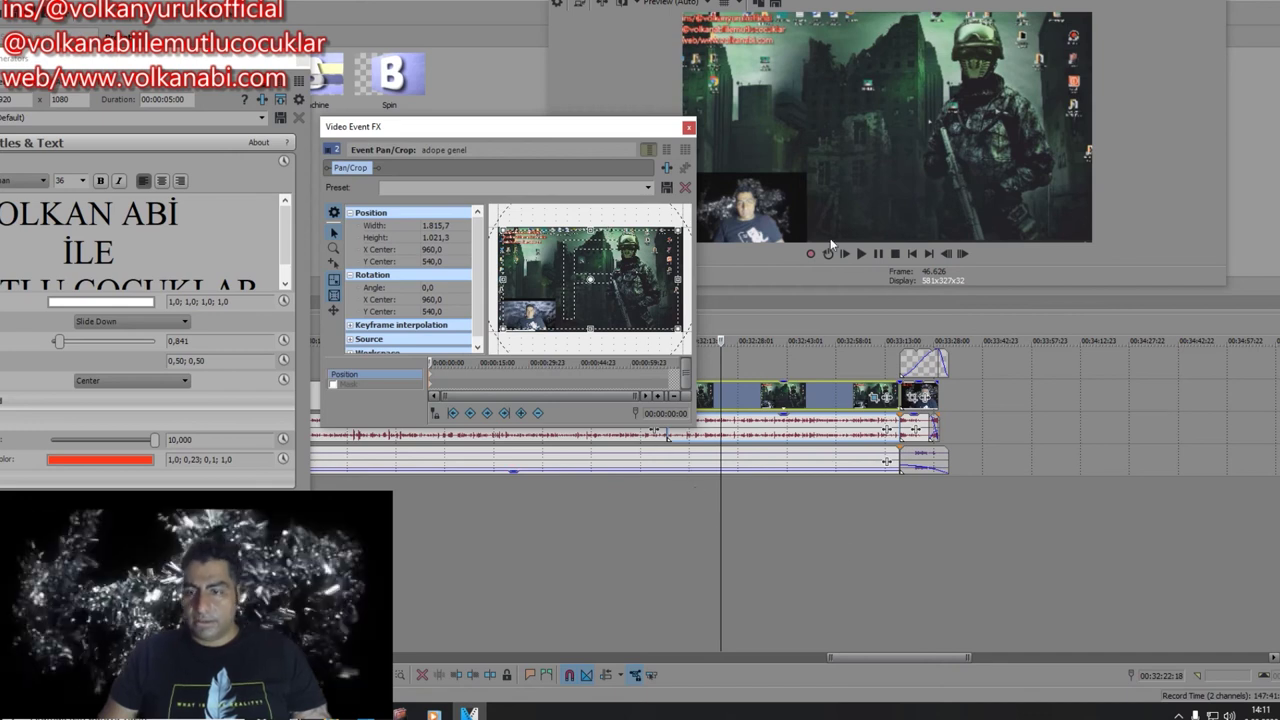
left_click(792, 158)
left_click_drag(531, 276, 551, 264)
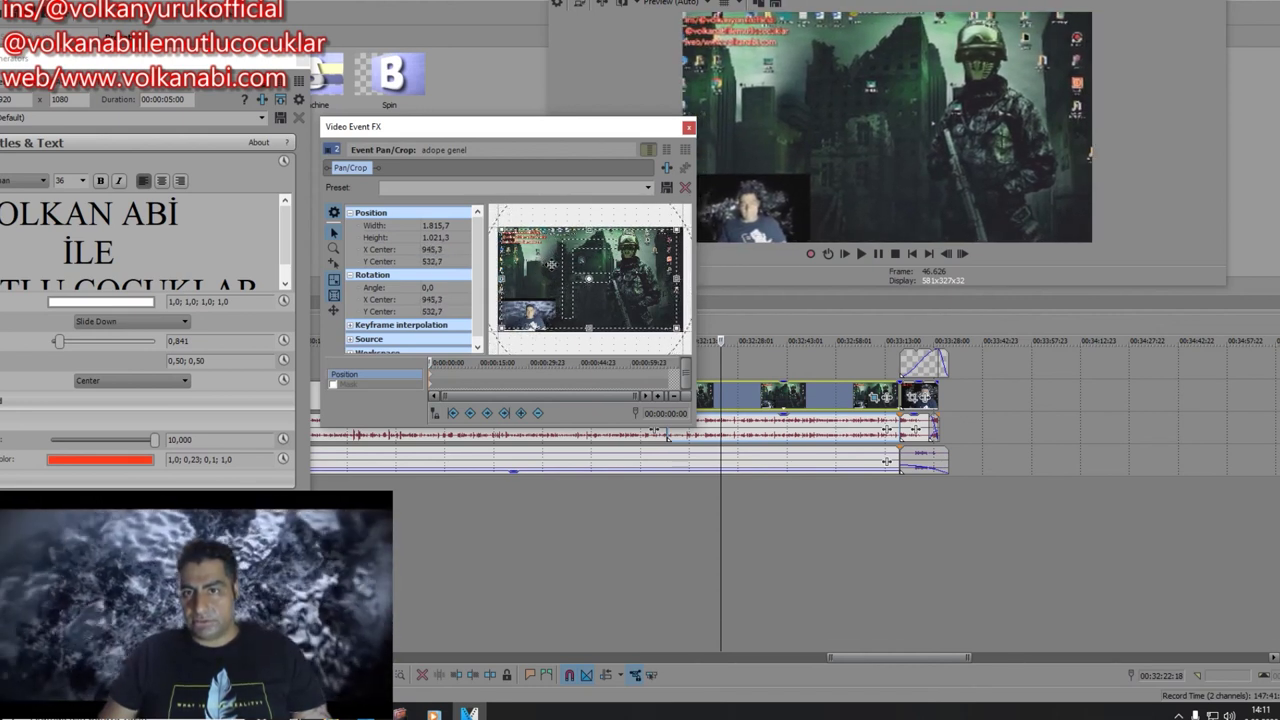
Step: Shift the closing clip's Pan/Crop frame to X centre 916,0 and Y centre 576,7, and close the crop settings
left_click(921, 396)
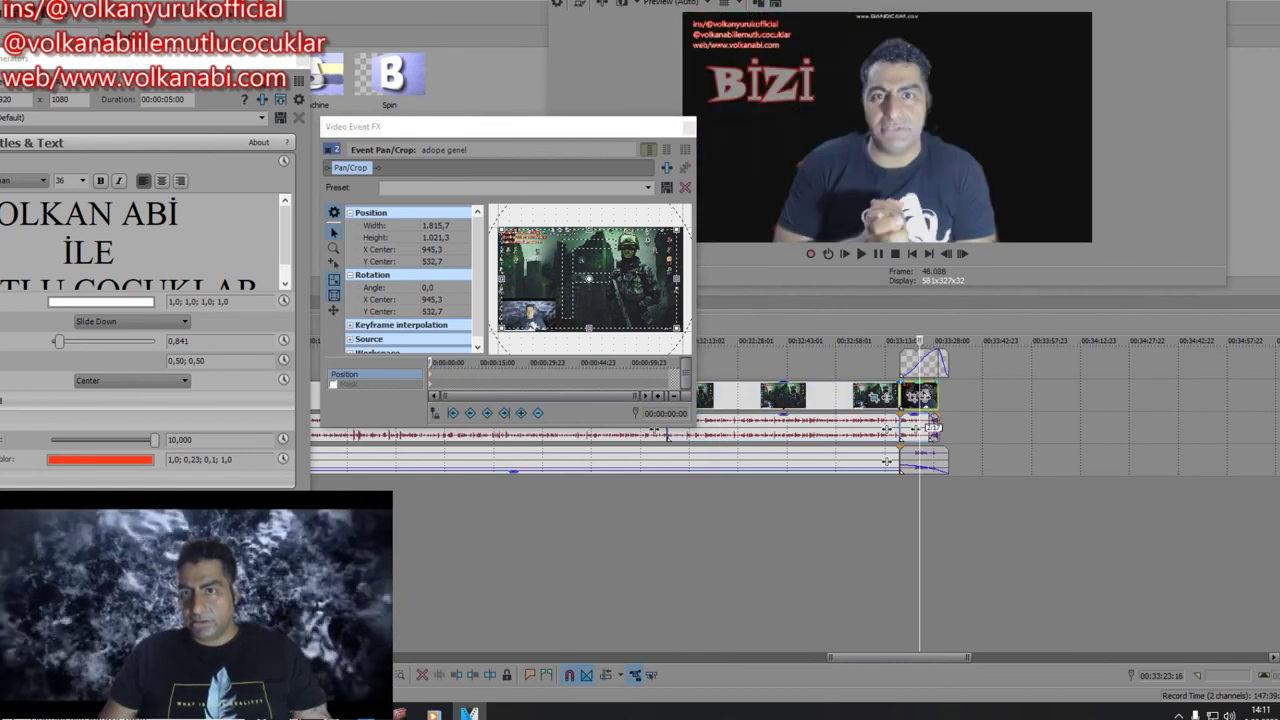
left_click(914, 398)
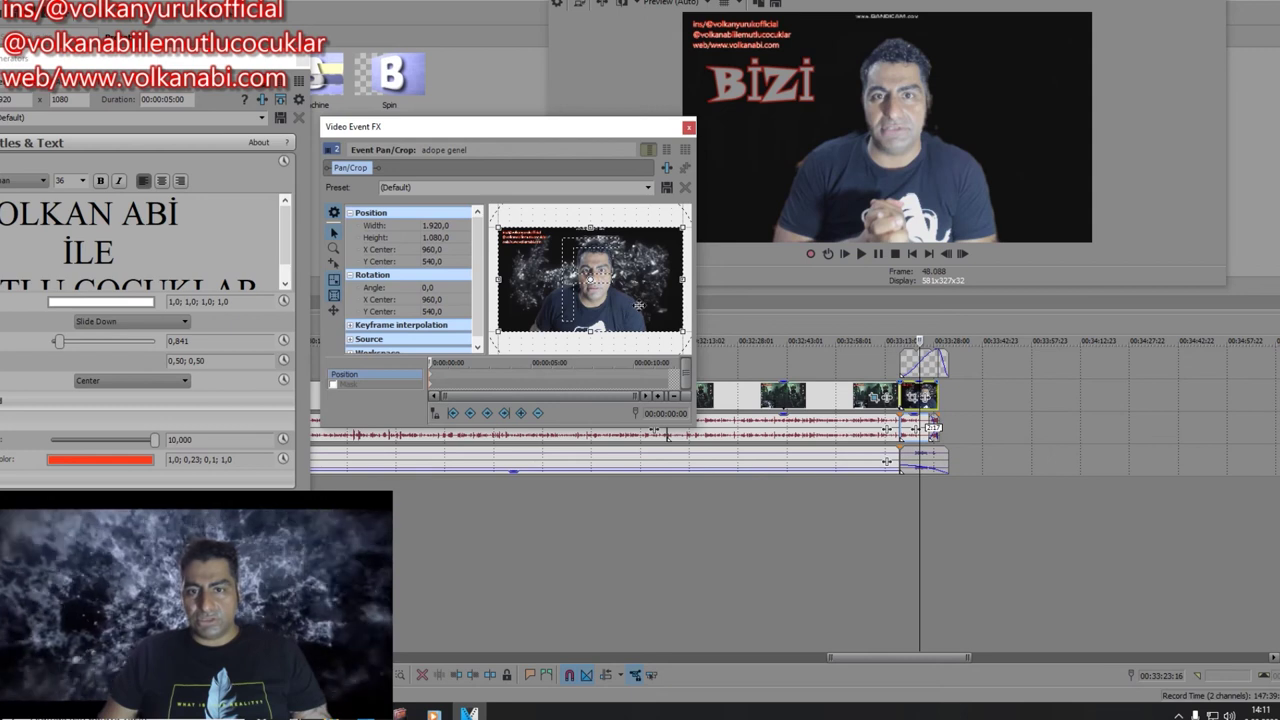
left_click_drag(643, 302, 637, 307)
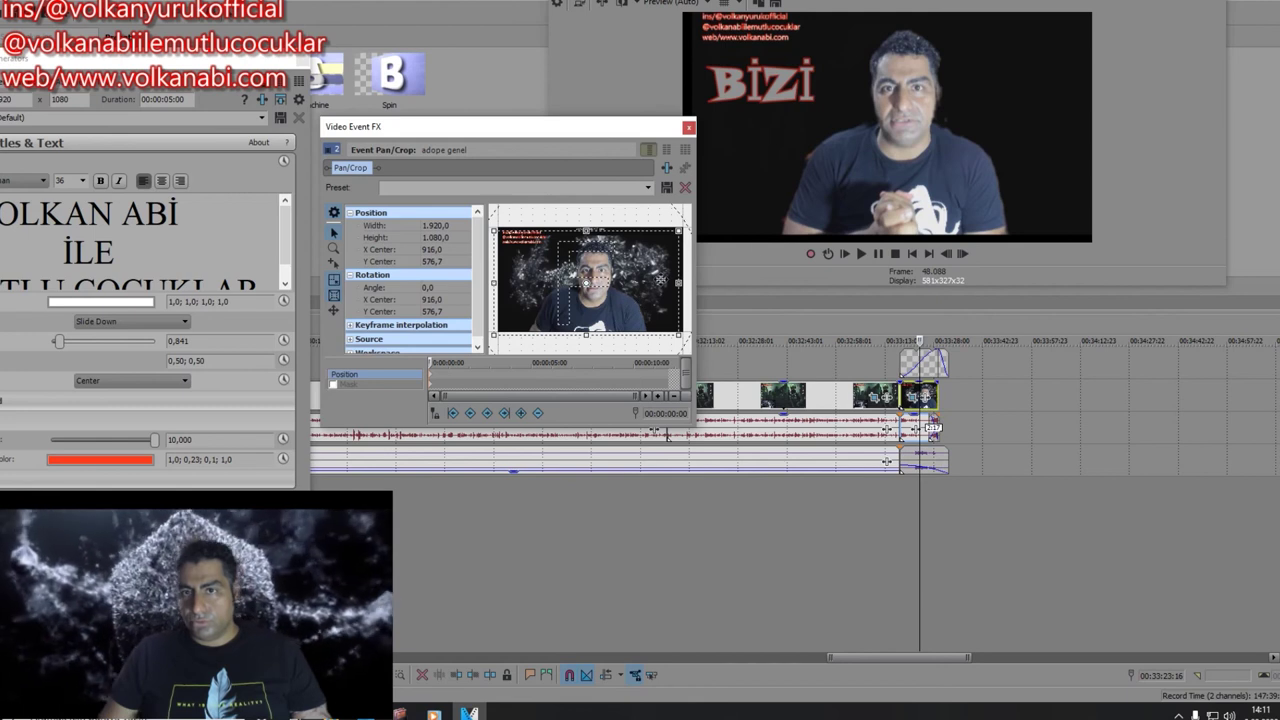
left_click(907, 367)
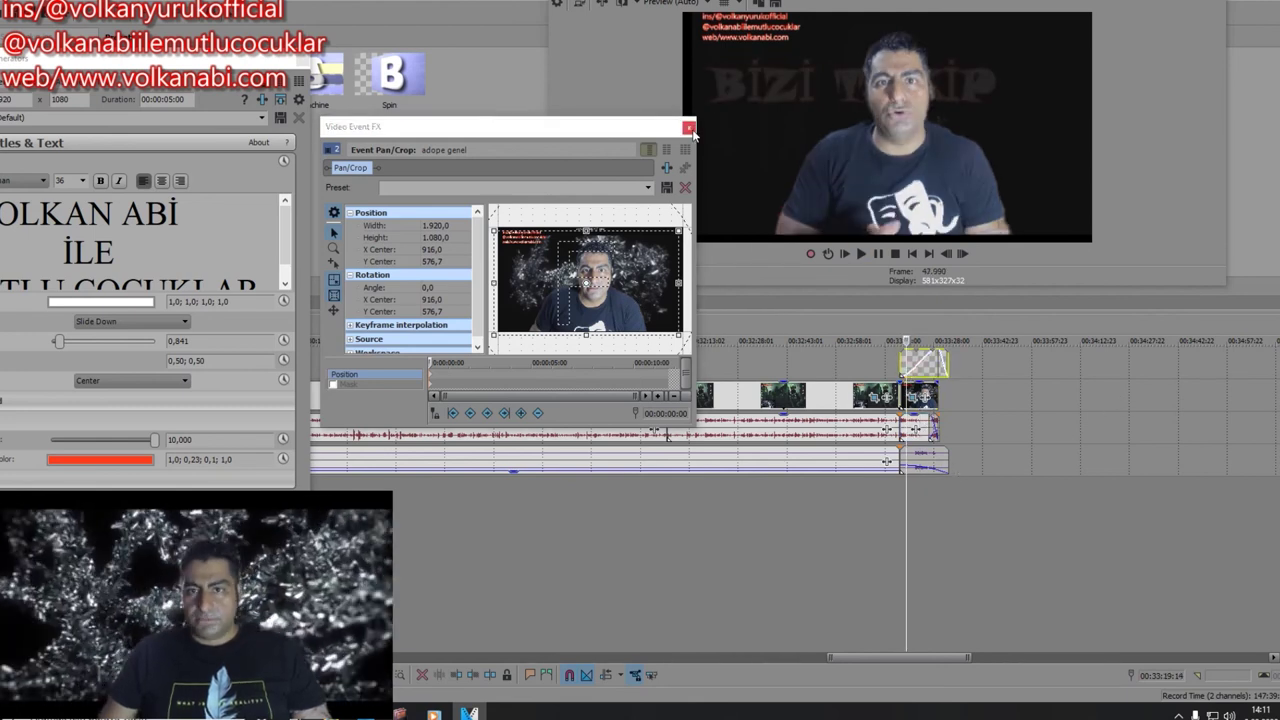
left_click(689, 128)
Step: Insert a text media event on the top video track at 00:09:57:10, shortly after the opening title
left_click_drag(921, 657, 401, 664)
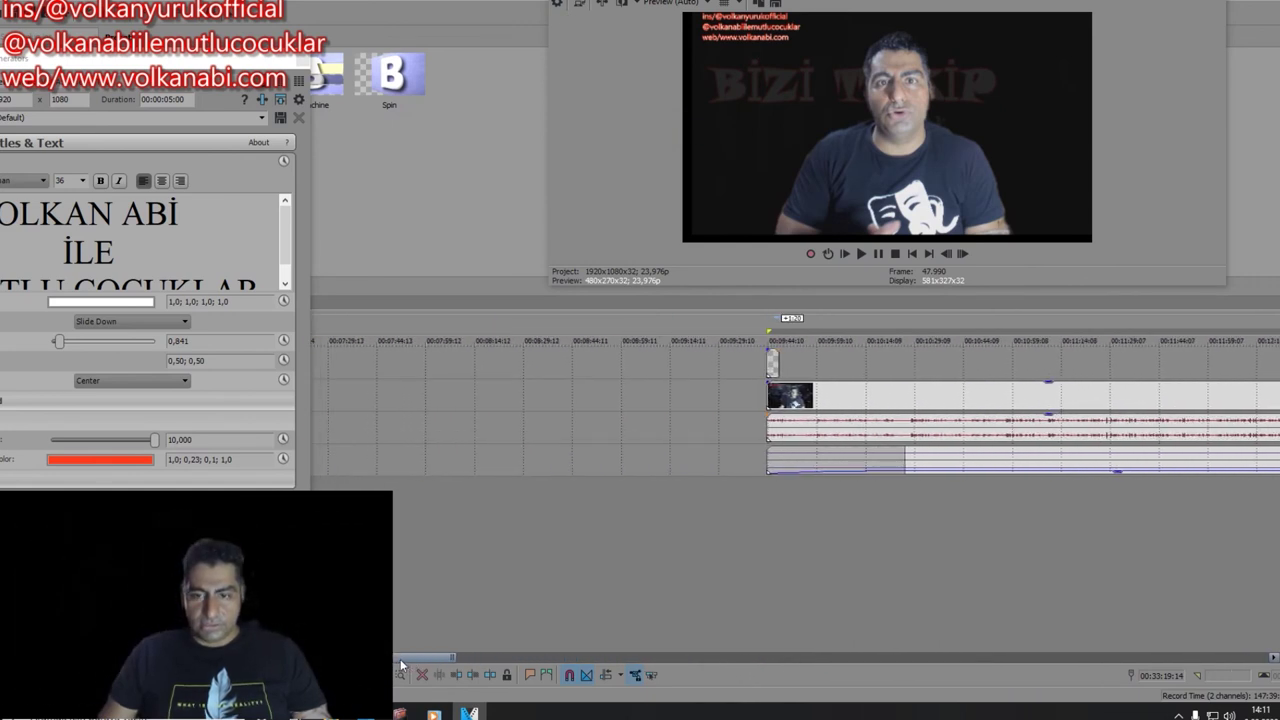
left_click(816, 366)
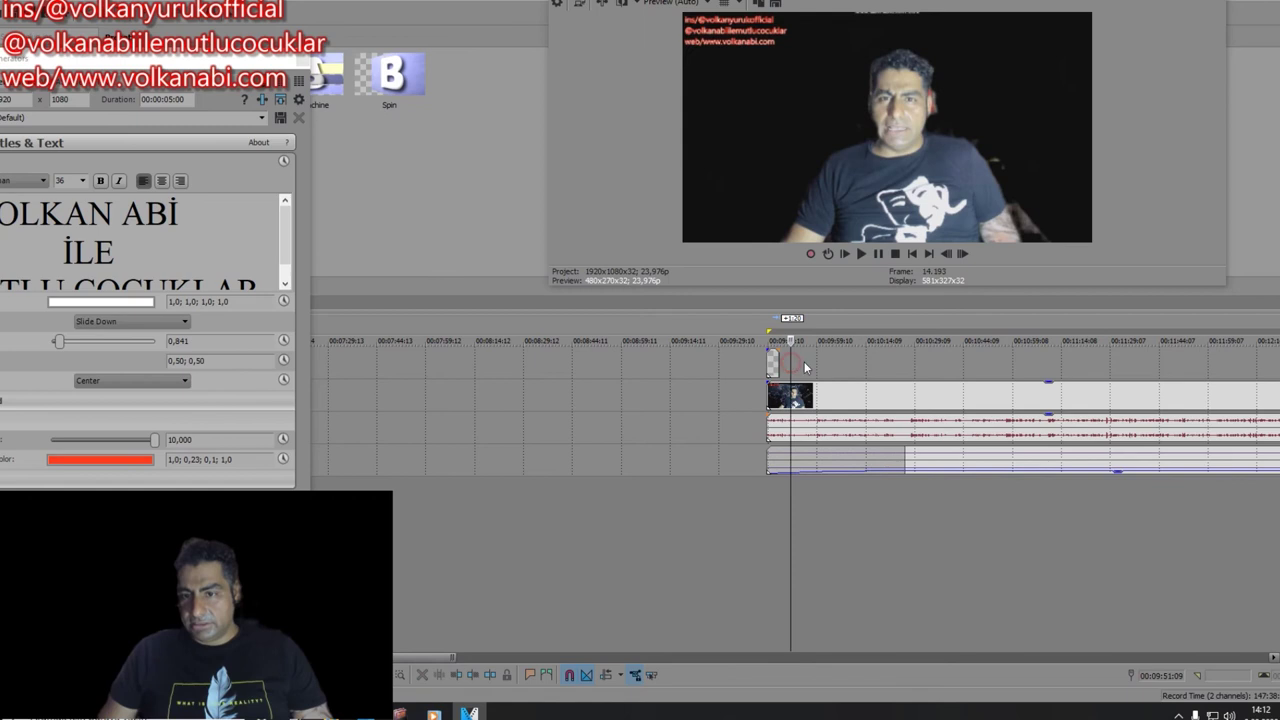
right_click(805, 360)
left_click(900, 591)
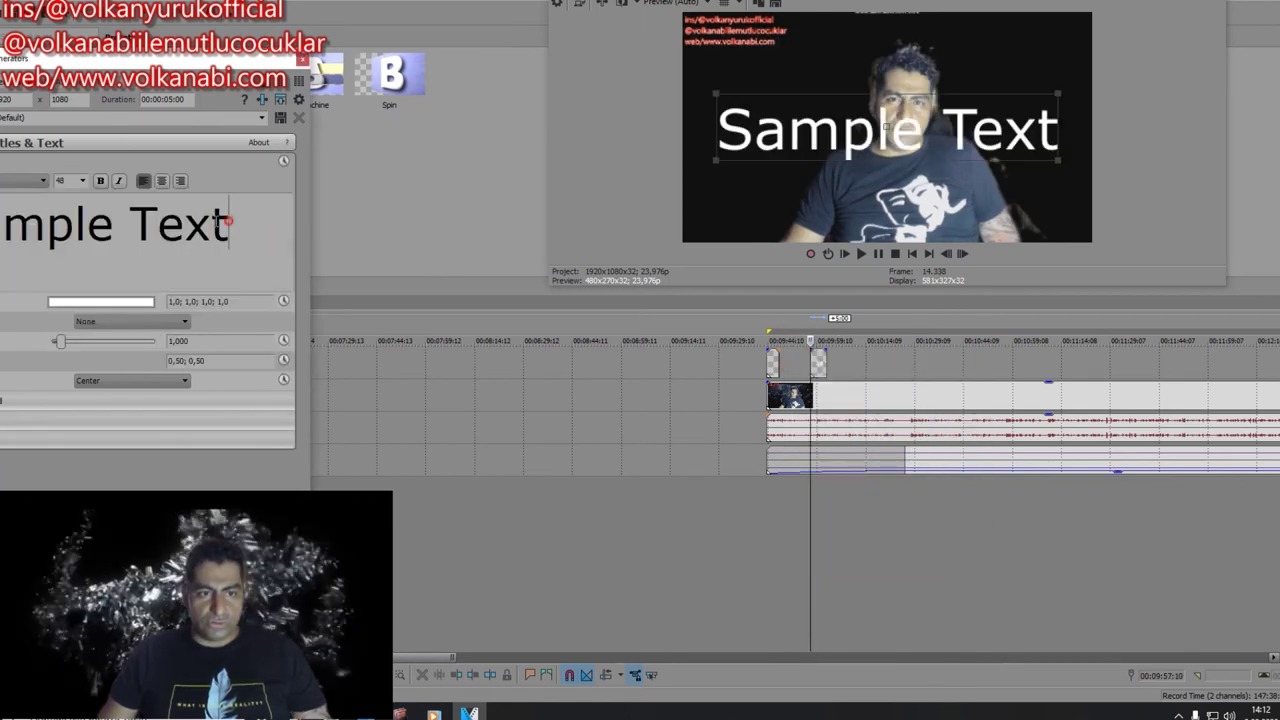
Step: Replace the sample text with "VEGAS PRO" on the first line and "MONTAJLAMA" on the second
left_click_drag(226, 222, 0, 224)
type("VE")
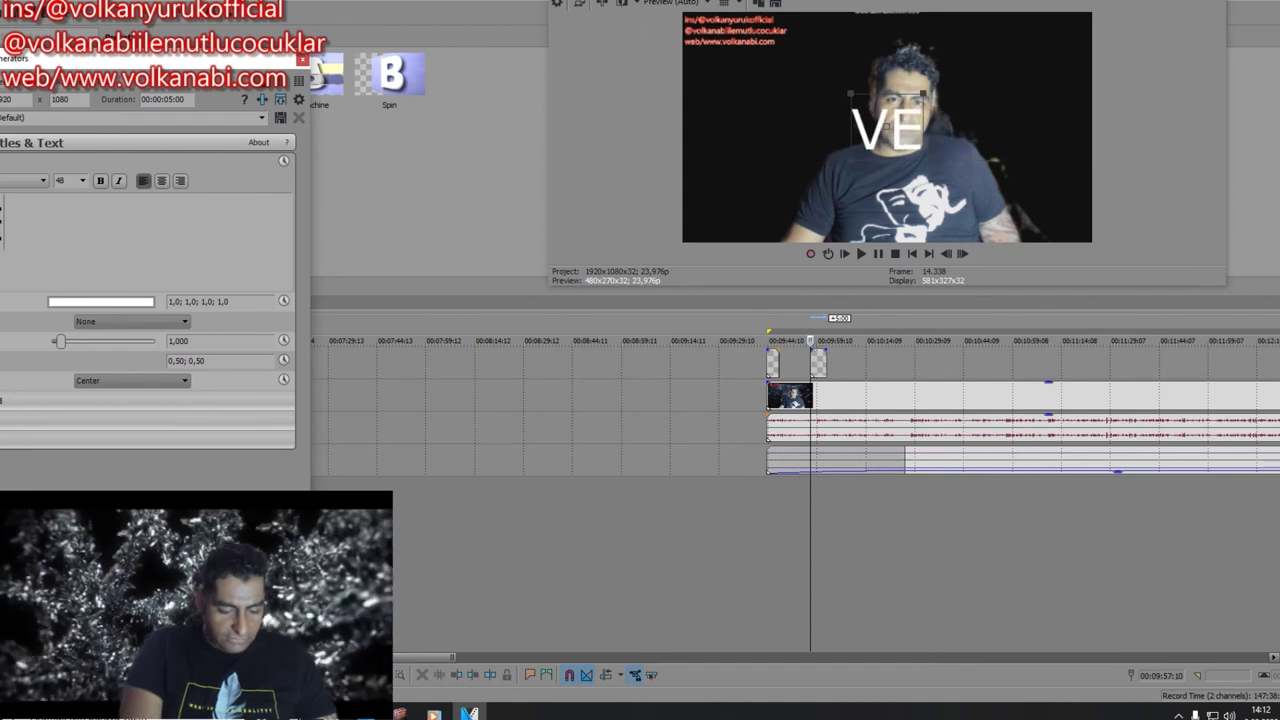
type("GAS P")
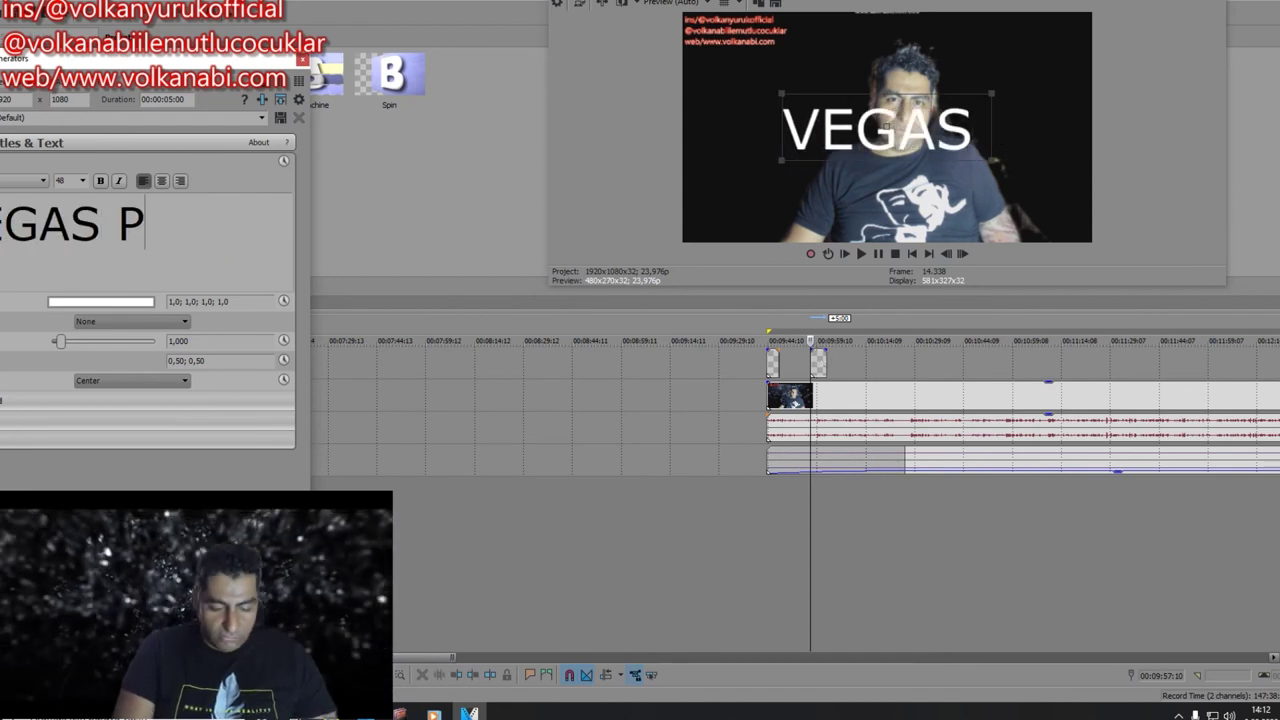
type("RO")
key("Return")
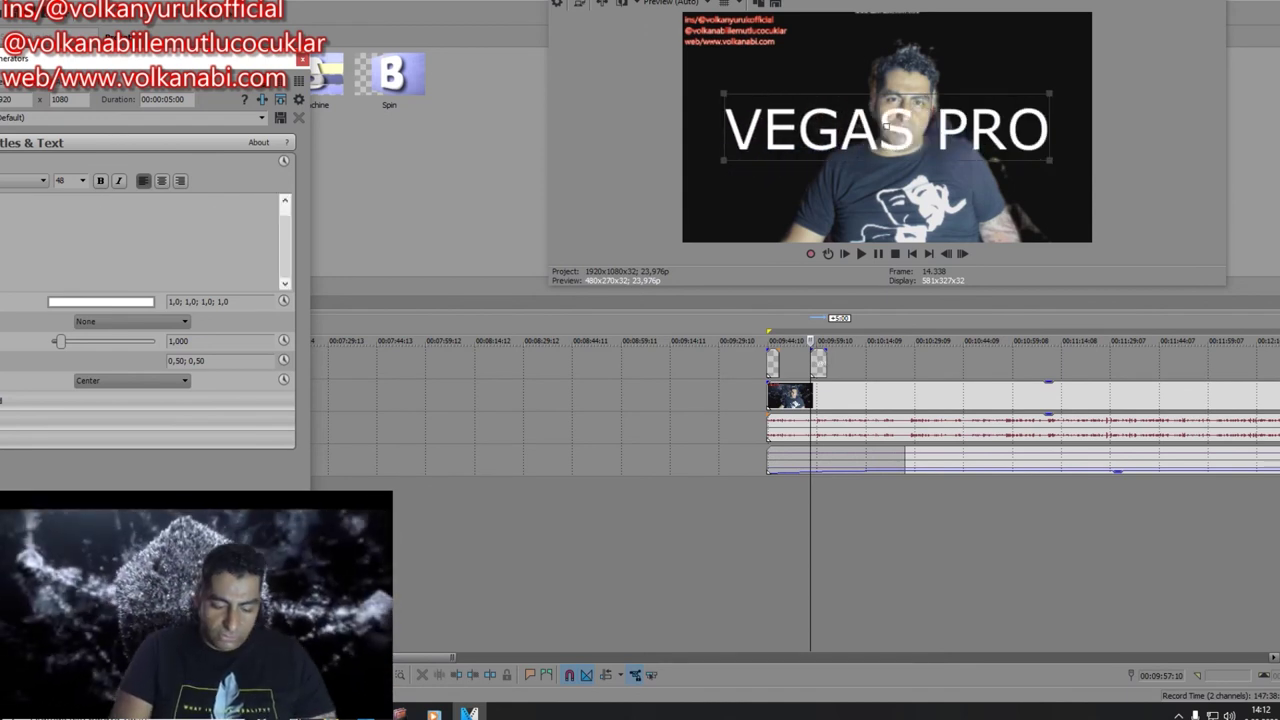
type("MONTA")
type("JLAMA")
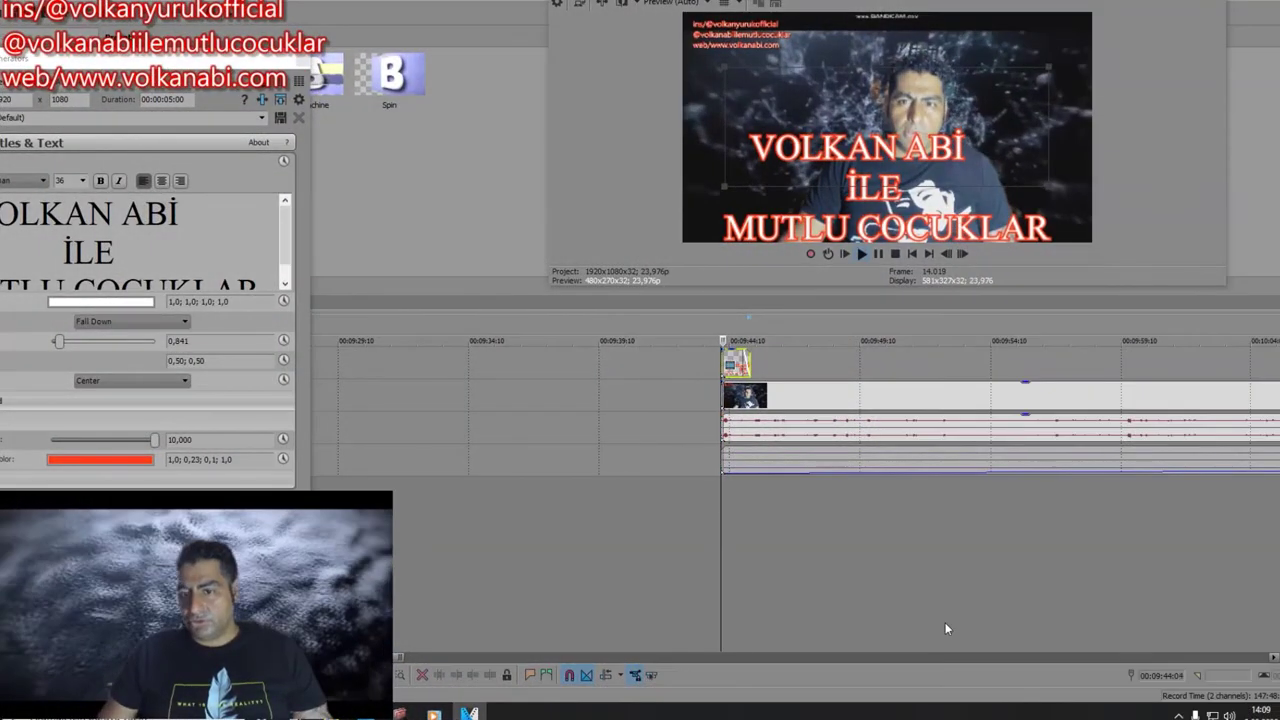
Step: Play the opening title, switch its animation to Menace and preview it again
key("space")
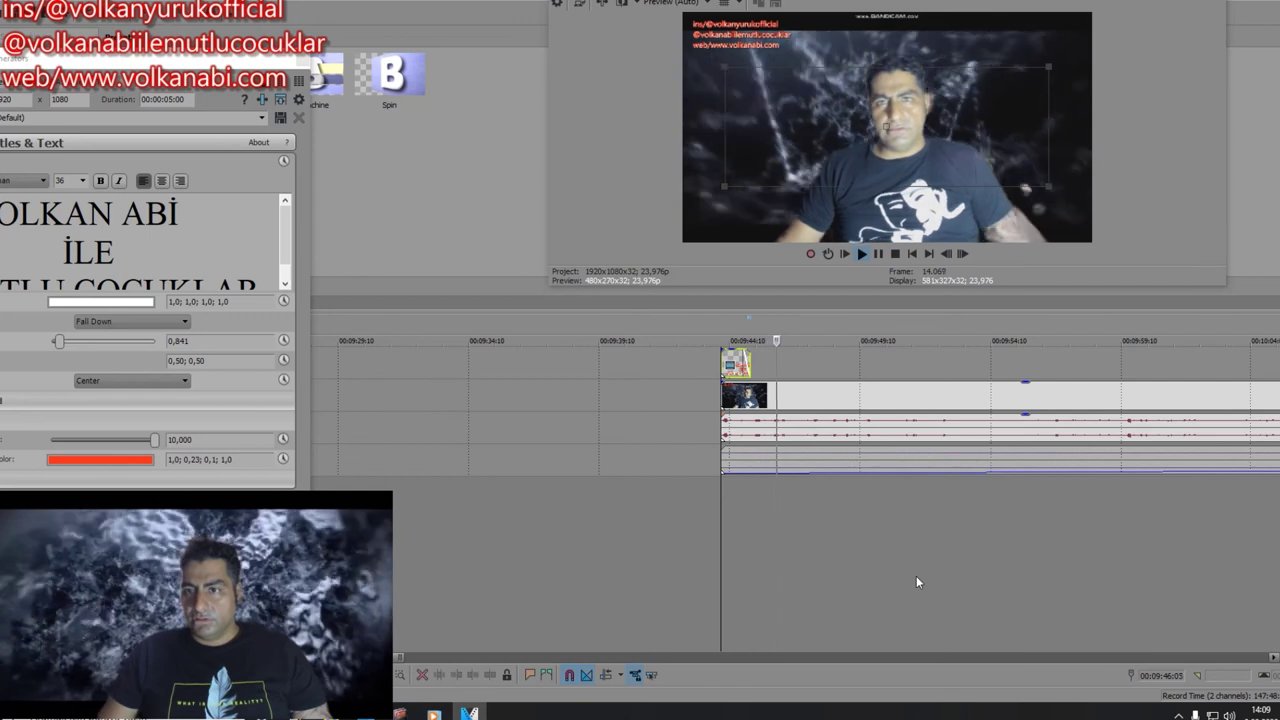
key("space")
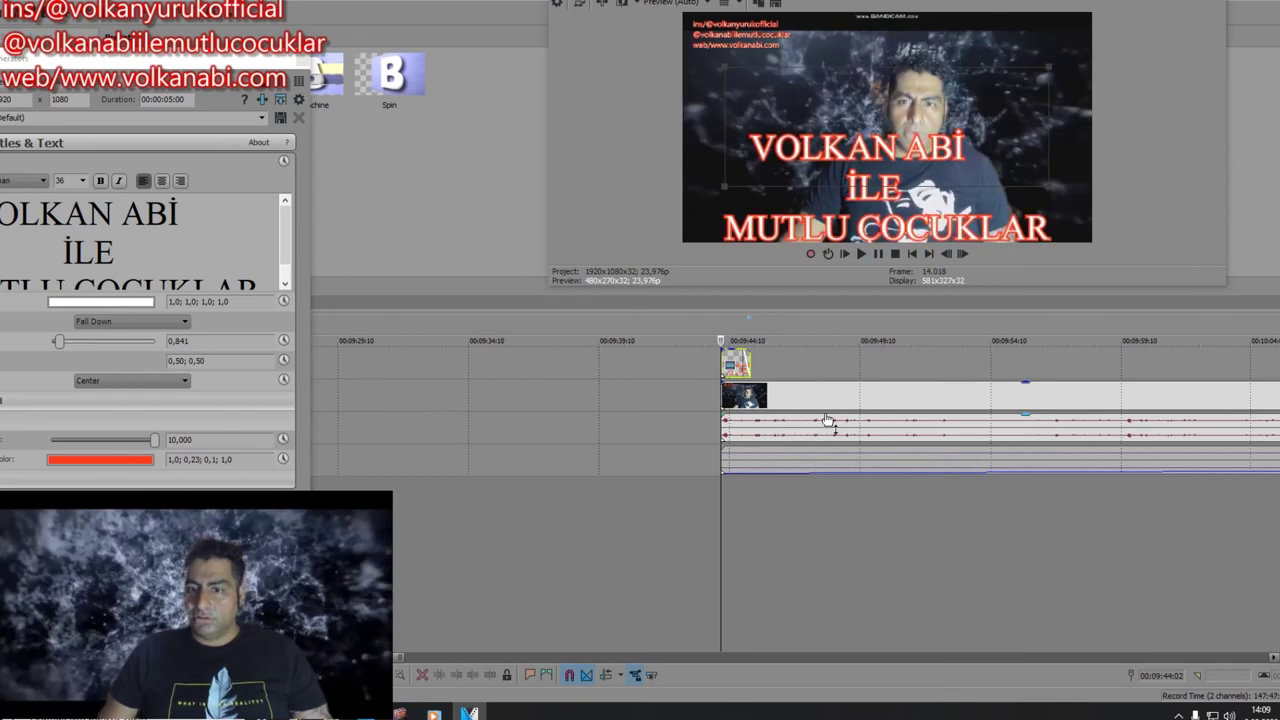
left_click(150, 321)
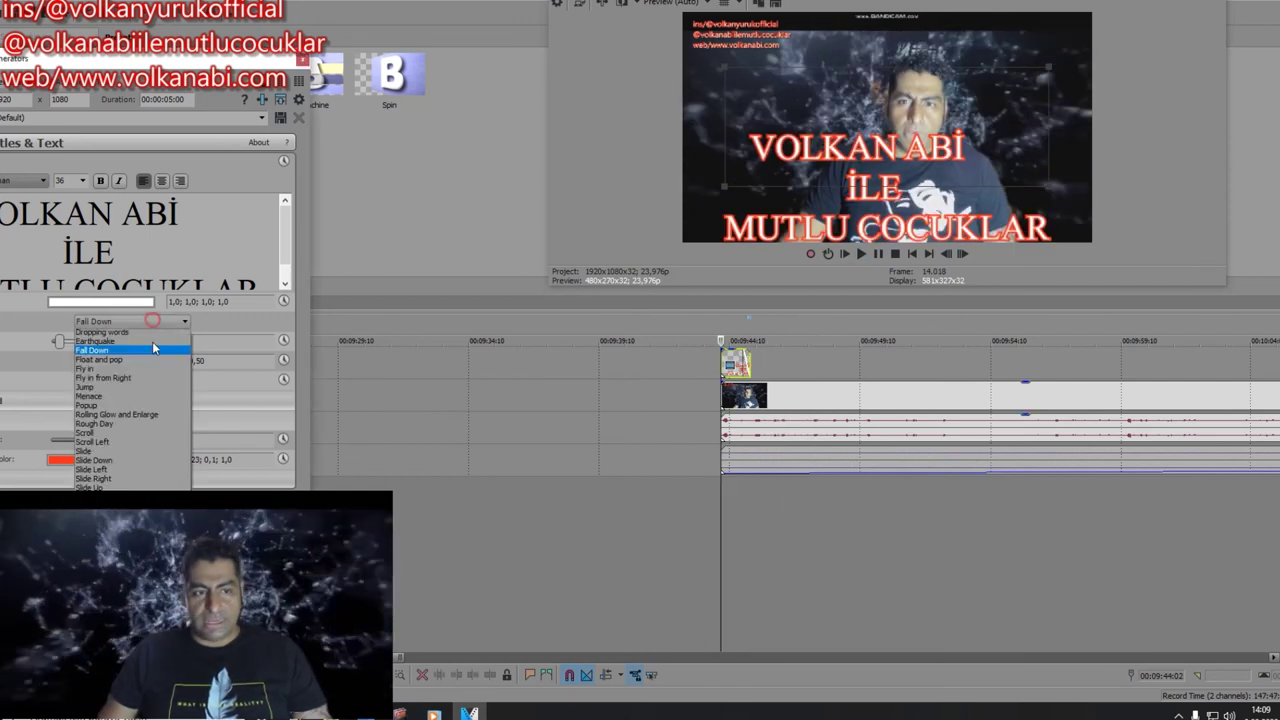
left_click(146, 442)
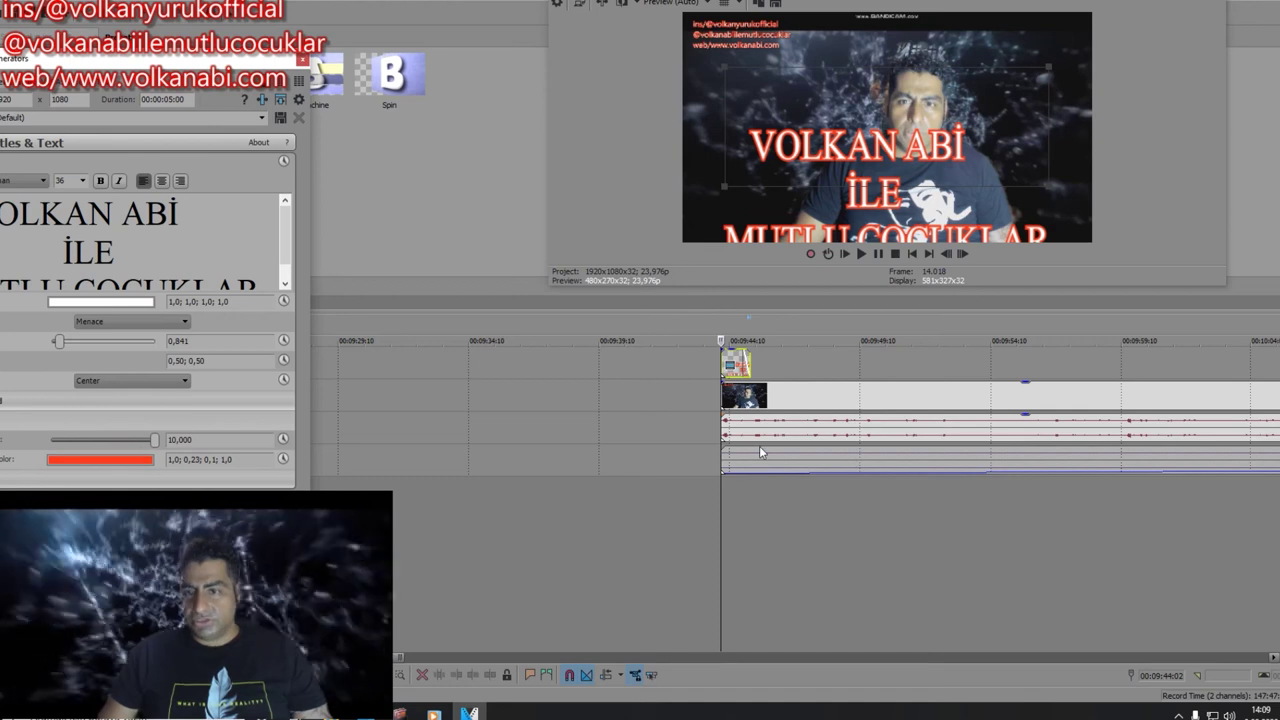
key("space")
key("space")
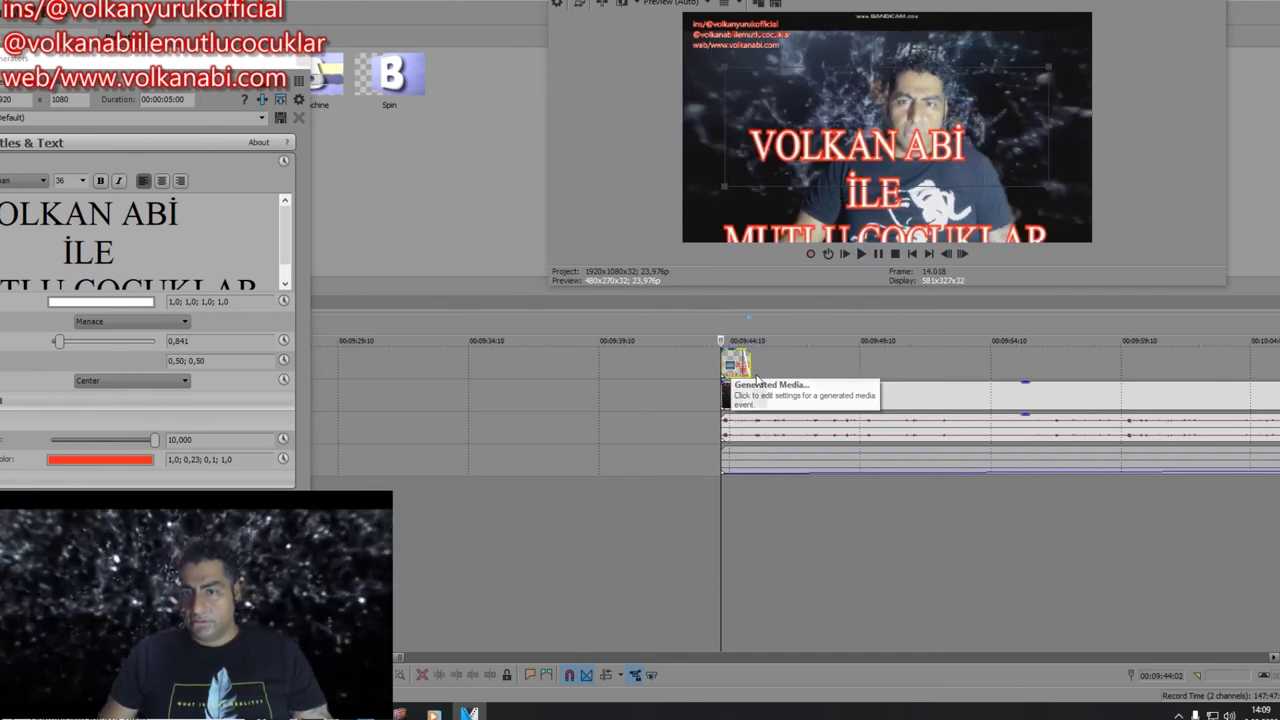
Step: Try the Scroll animation on the opening title and play it back
left_click(163, 319)
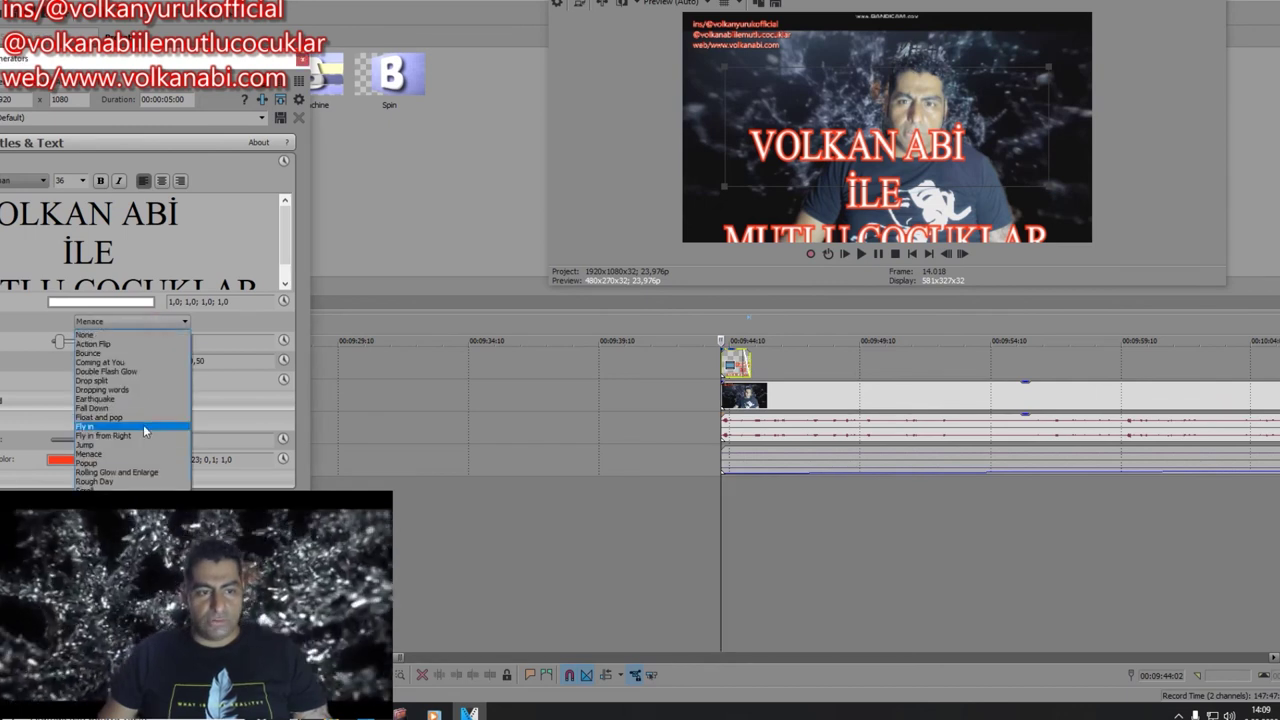
left_click(143, 424)
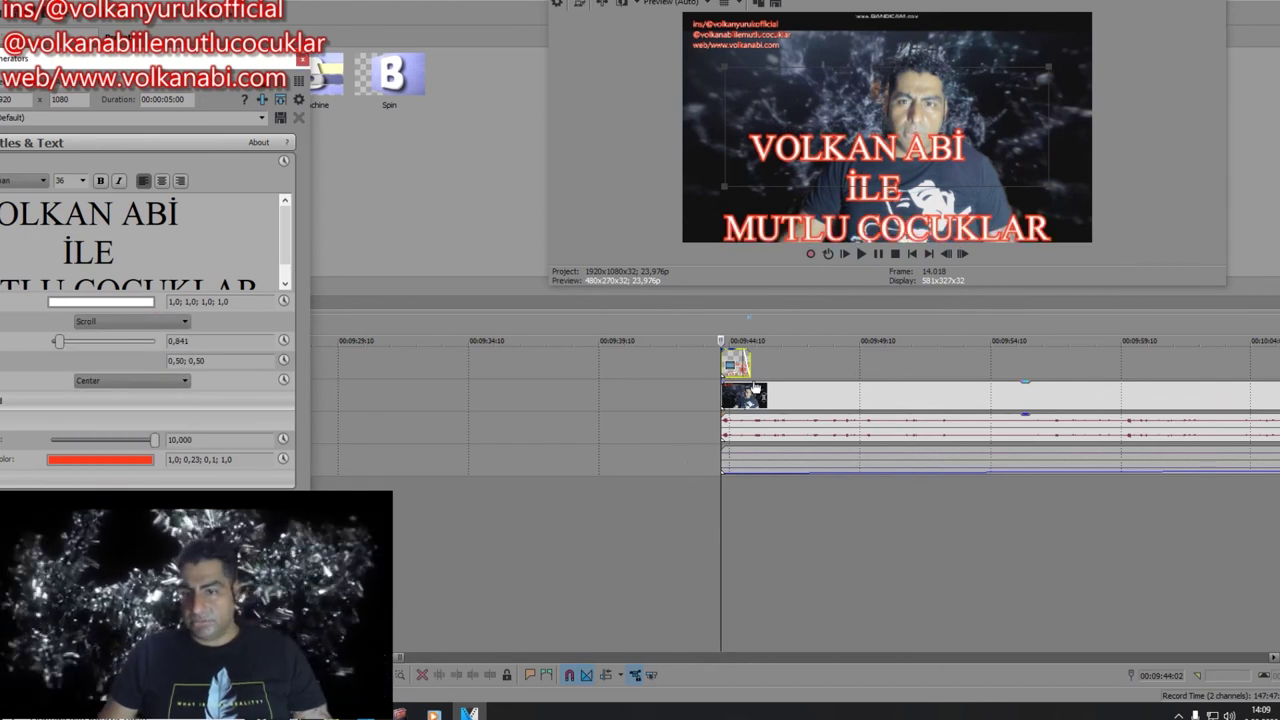
key("space")
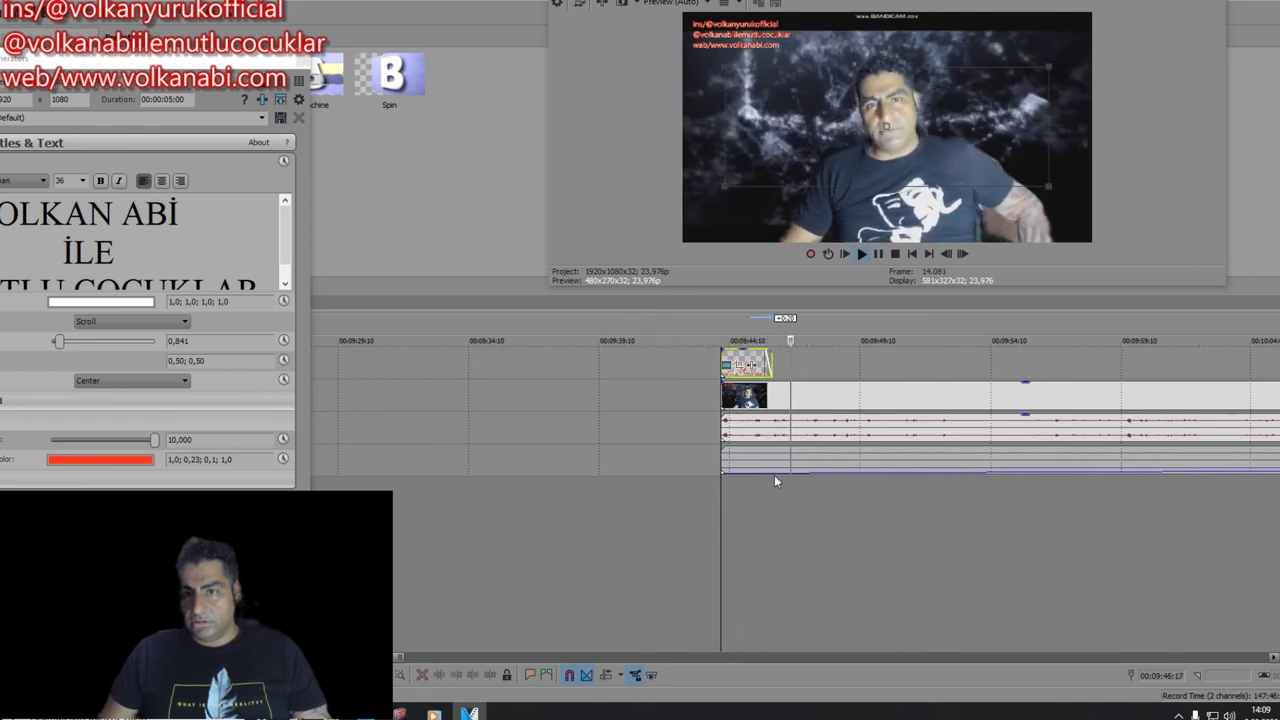
key("space")
Step: Set the opening title's animation to Slide Down, extend the end of its timeline event and preview it
left_click(149, 306)
left_click(231, 326)
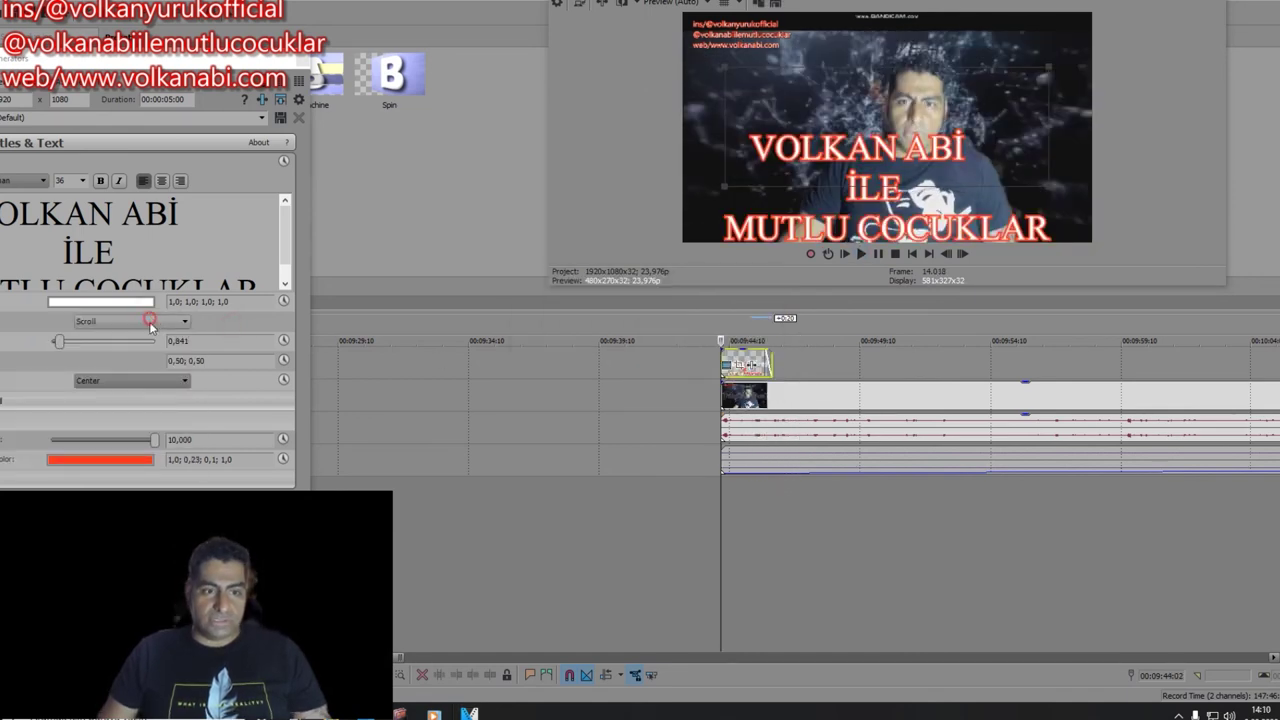
left_click(149, 322)
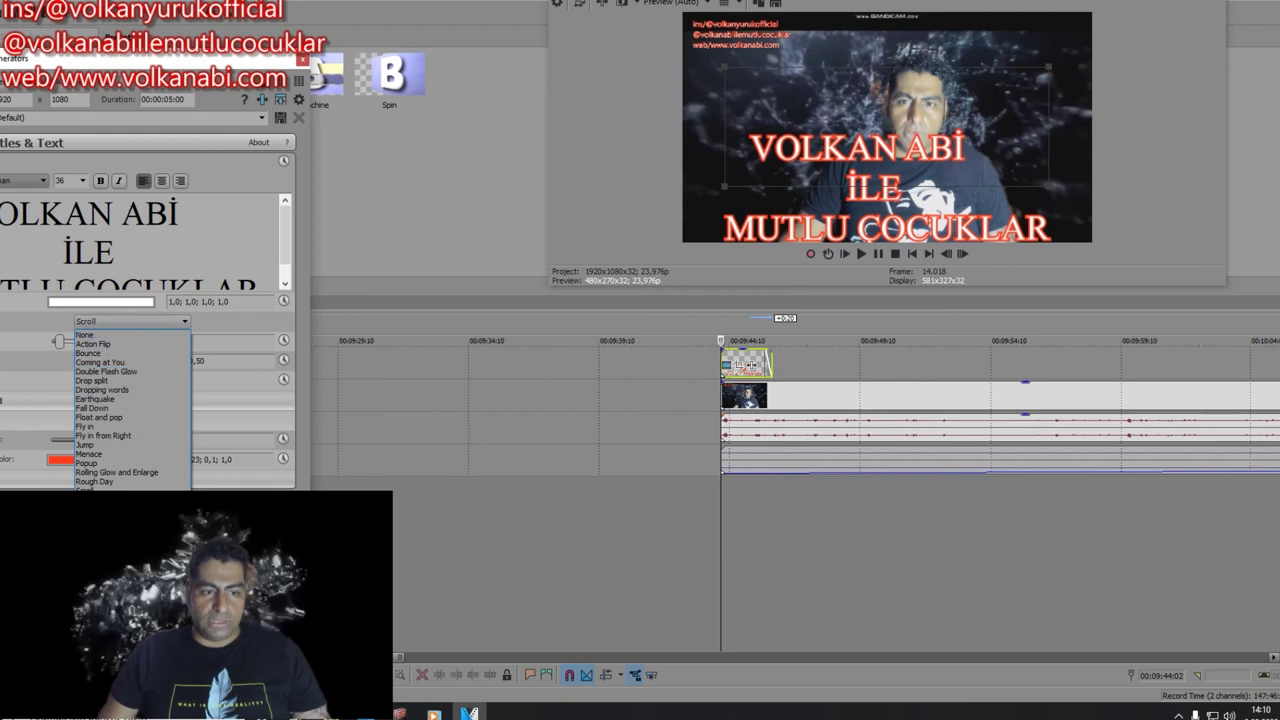
left_click(97, 500)
key("space")
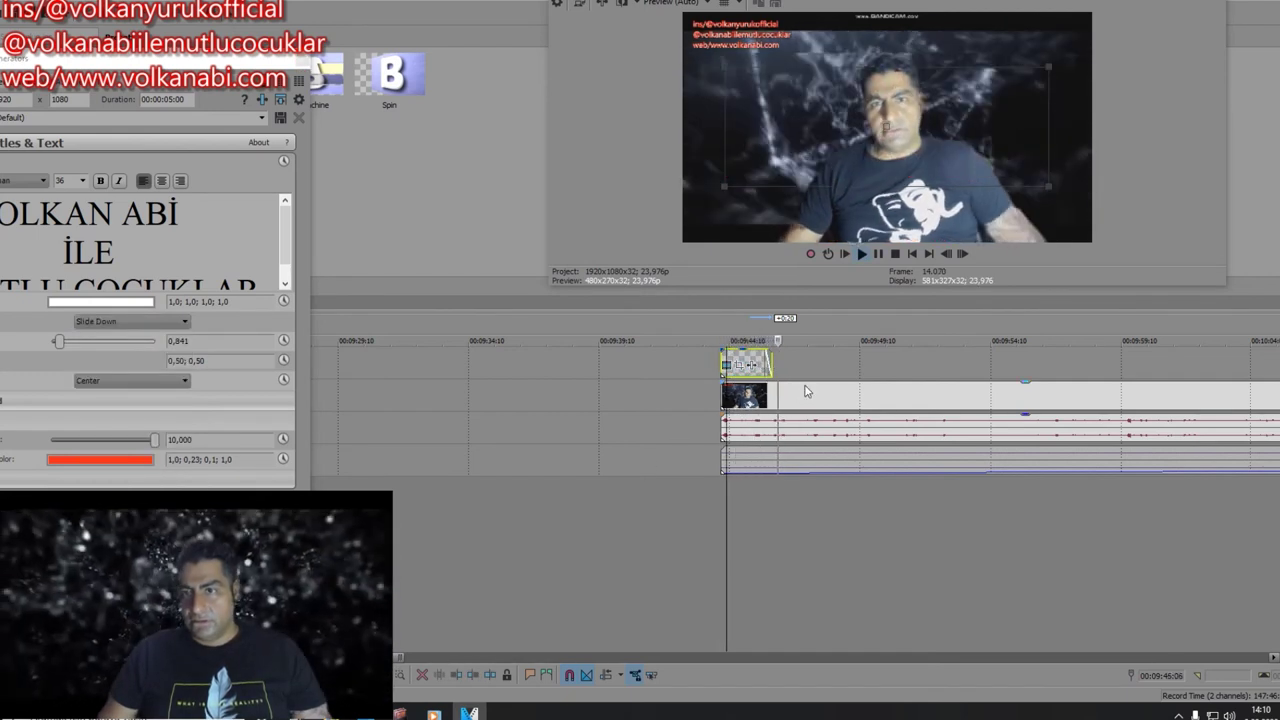
key("space")
left_click_drag(775, 364, 820, 363)
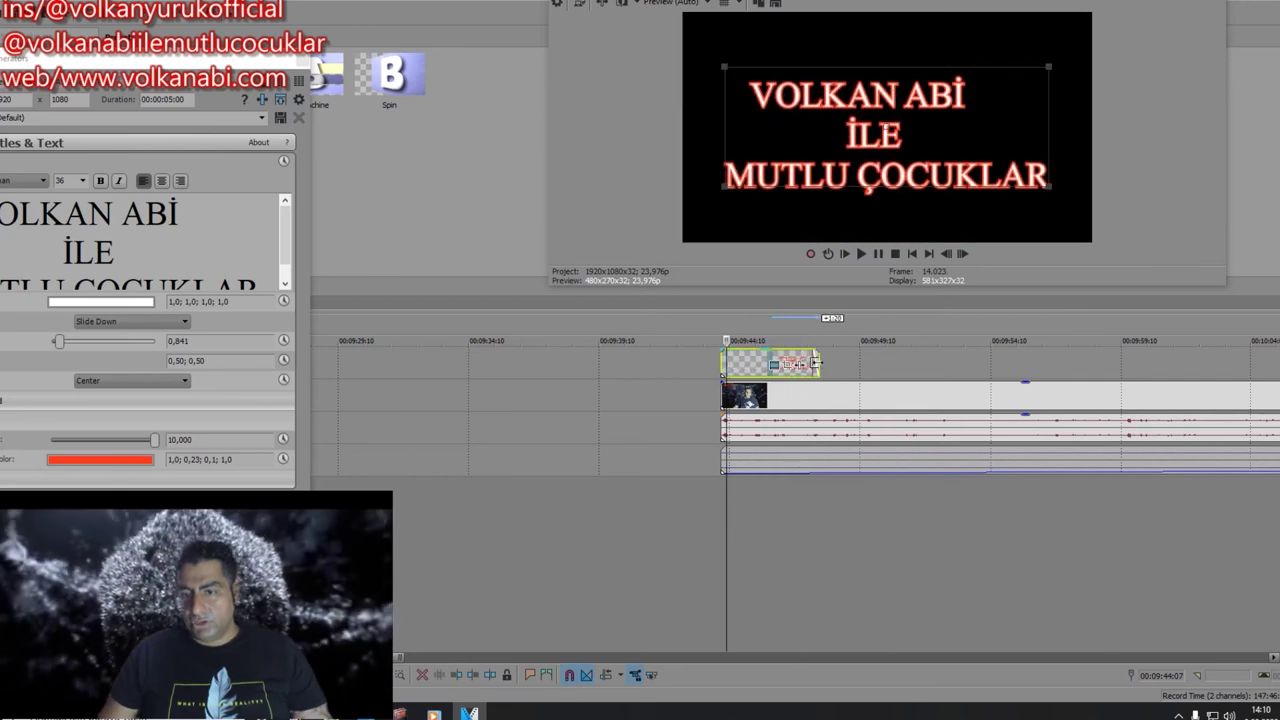
key("space")
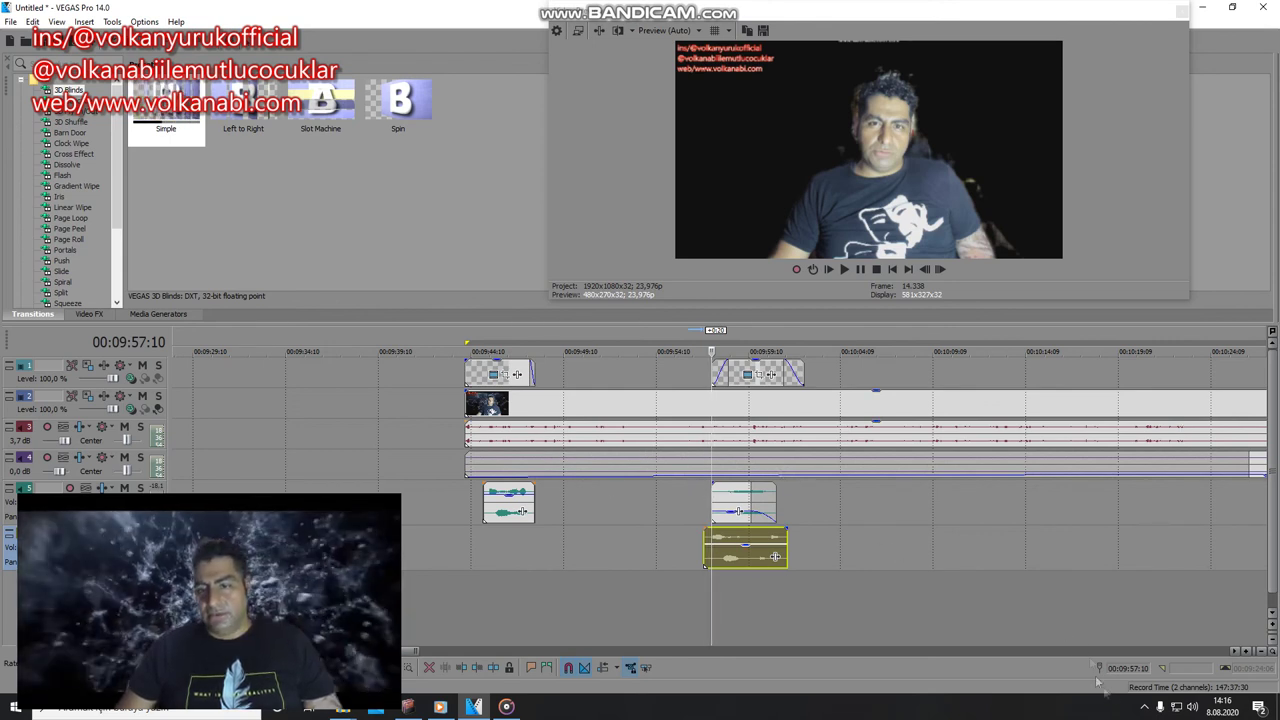
Step: Paste the copied sound effect on track 5 at the start of the closing title, extend it to the title's end and play it
left_click(1262, 652)
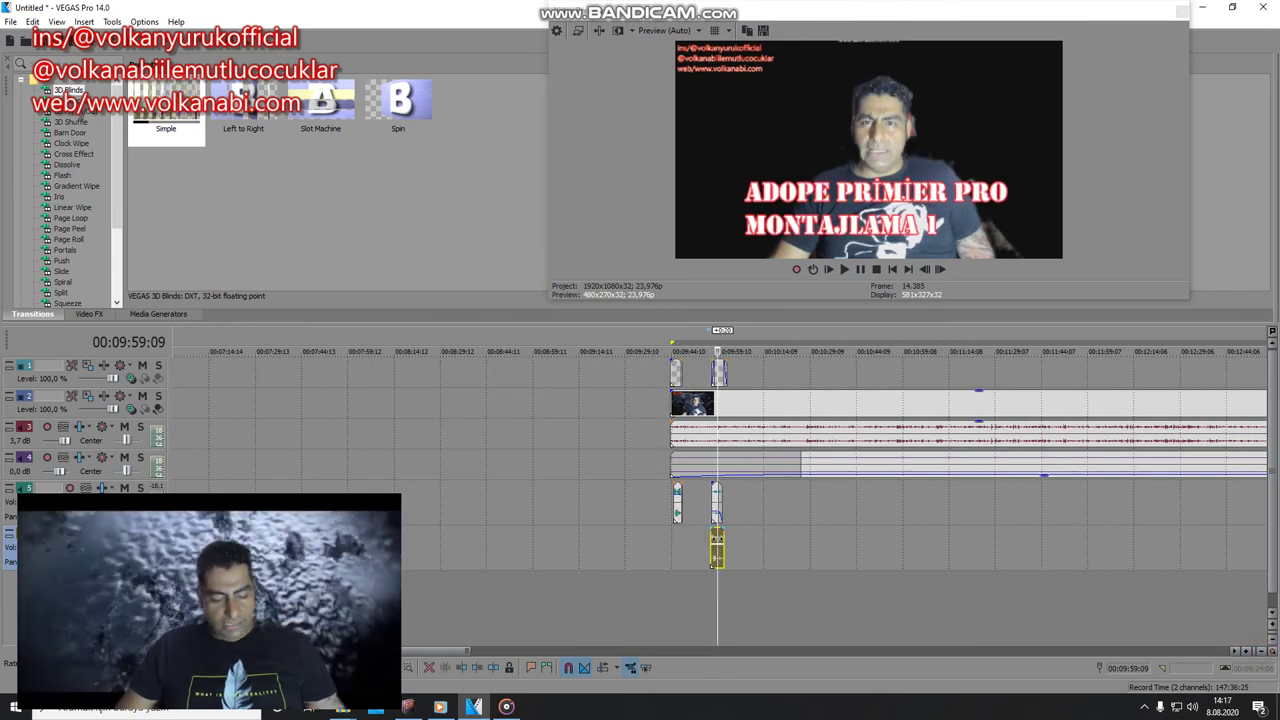
left_click_drag(457, 652, 970, 625)
left_click(731, 510)
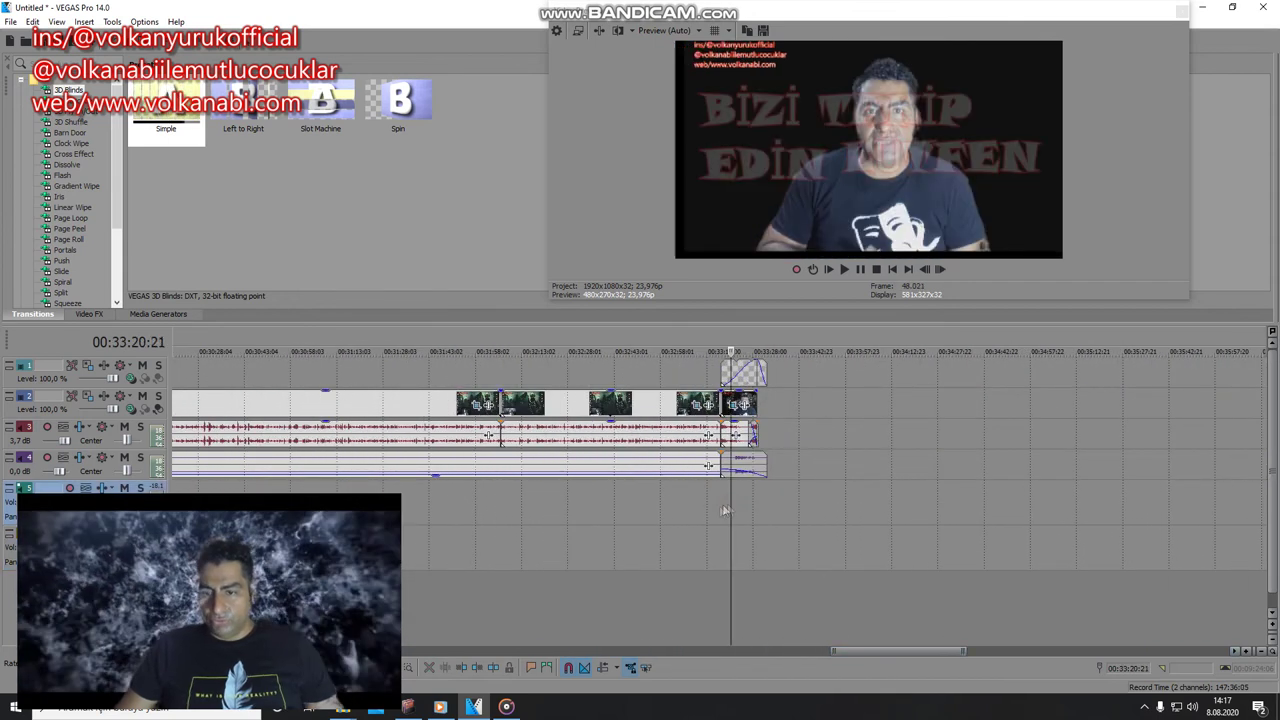
left_click(721, 513)
key("ctrl+v")
left_click_drag(734, 510, 767, 510)
key("space")
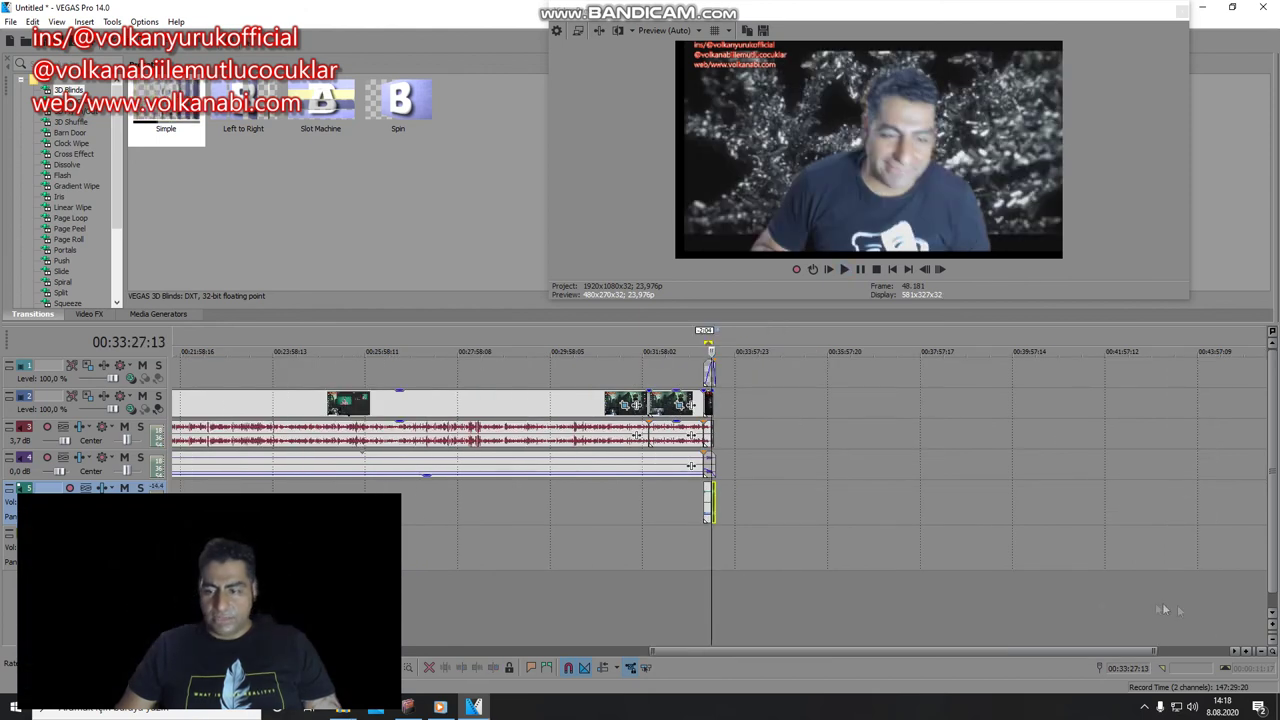
Step: Shrink the editor window and try marking a time selection from the end of the edit back to its start
scroll(1166, 608, "down", 4)
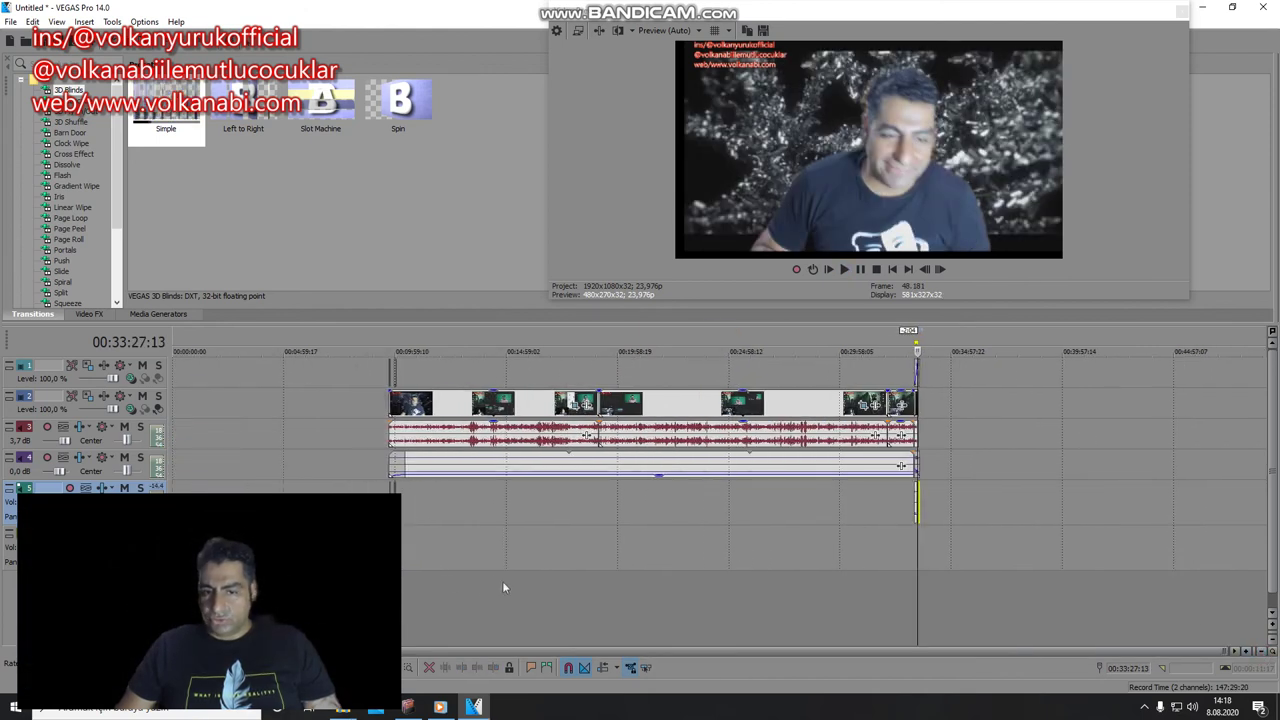
left_click(1232, 8)
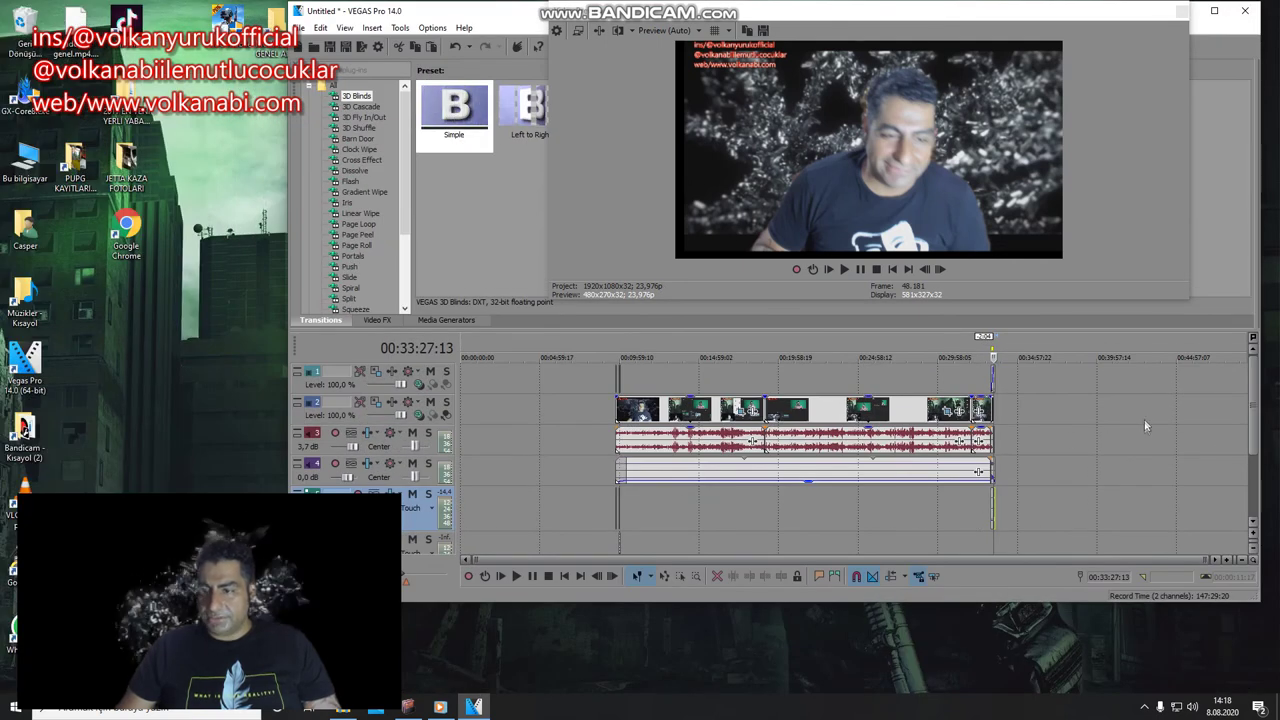
left_click_drag(1253, 405, 1253, 420)
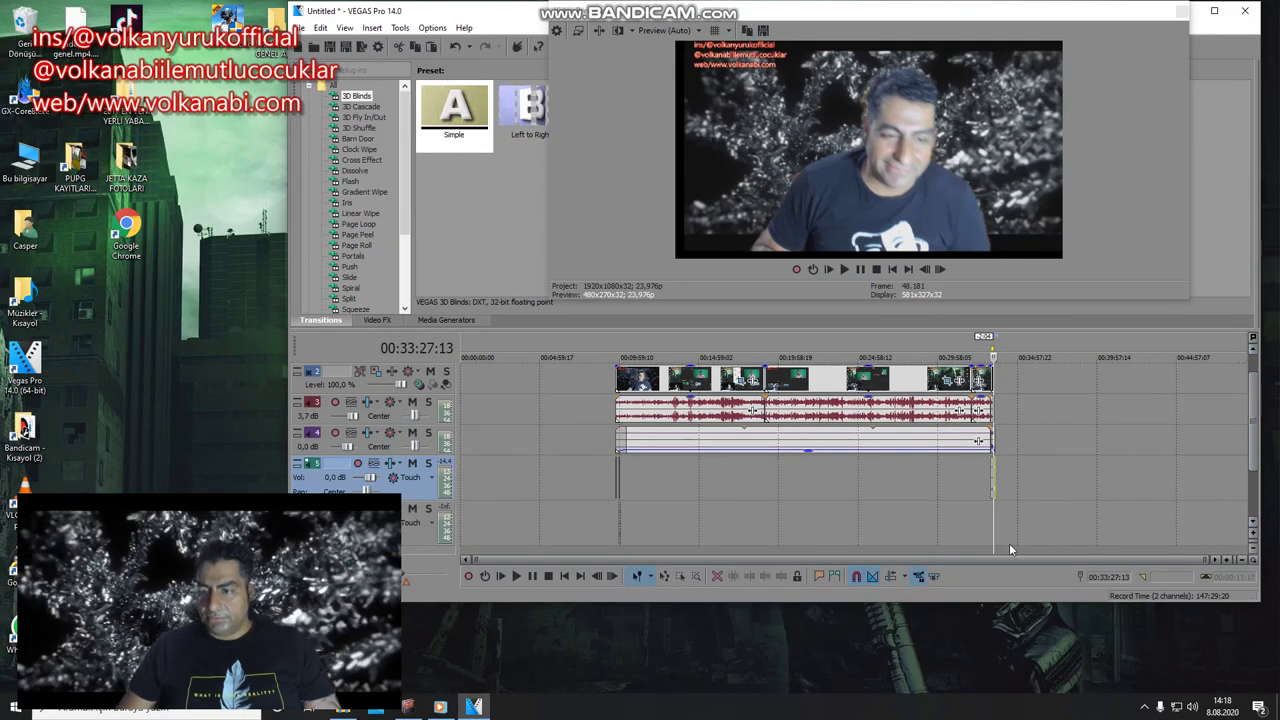
left_click_drag(1000, 545, 616, 545)
left_click(491, 452)
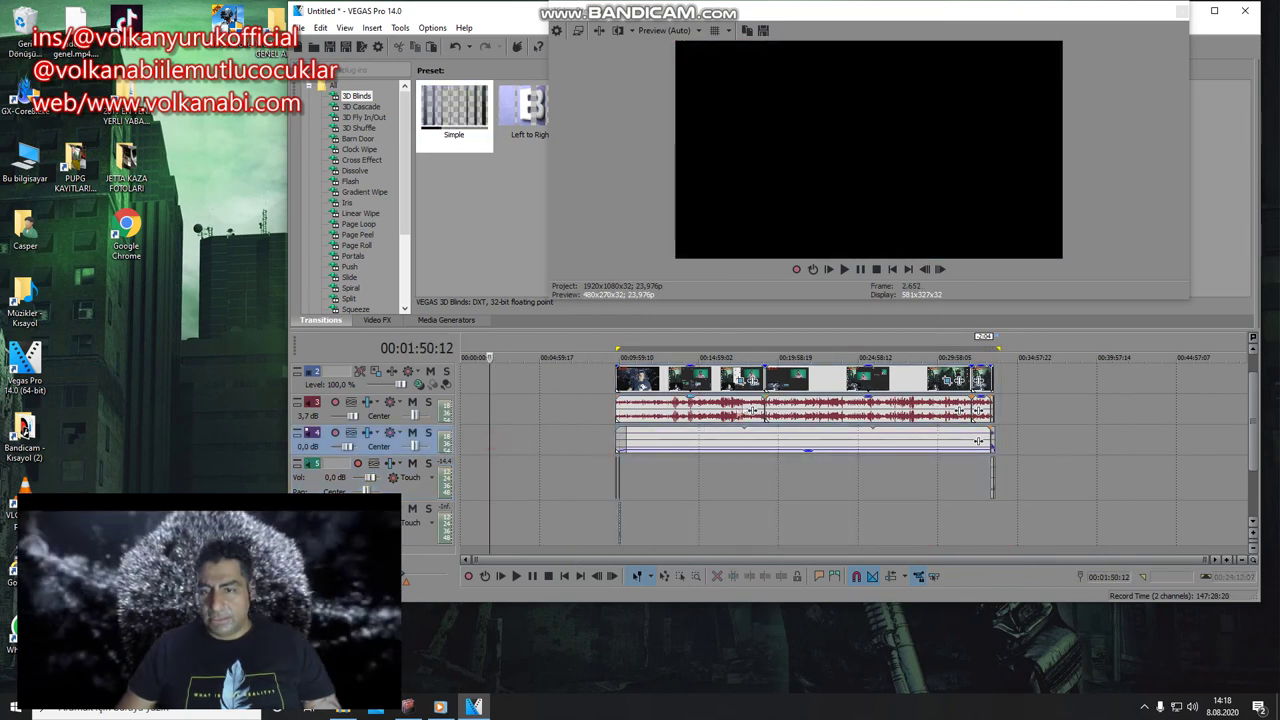
Step: Select only the time range of the longest video clip and clear that selection
double_click(787, 378)
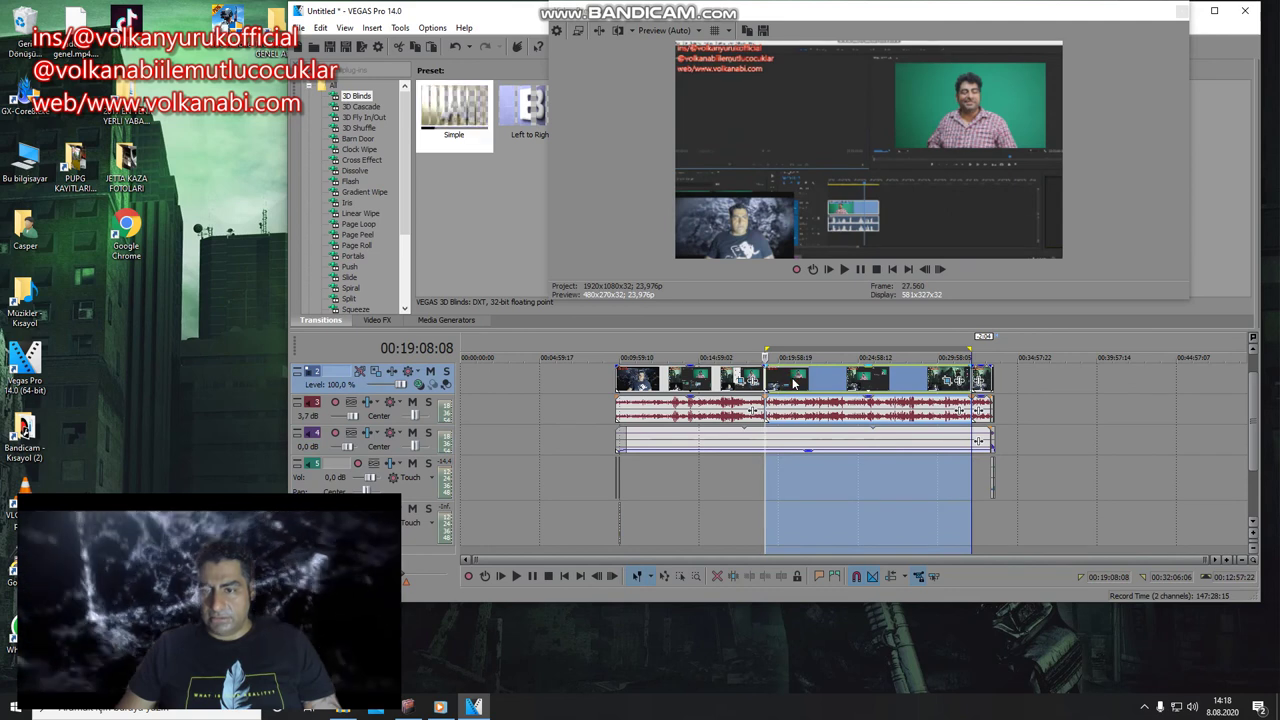
left_click(762, 357)
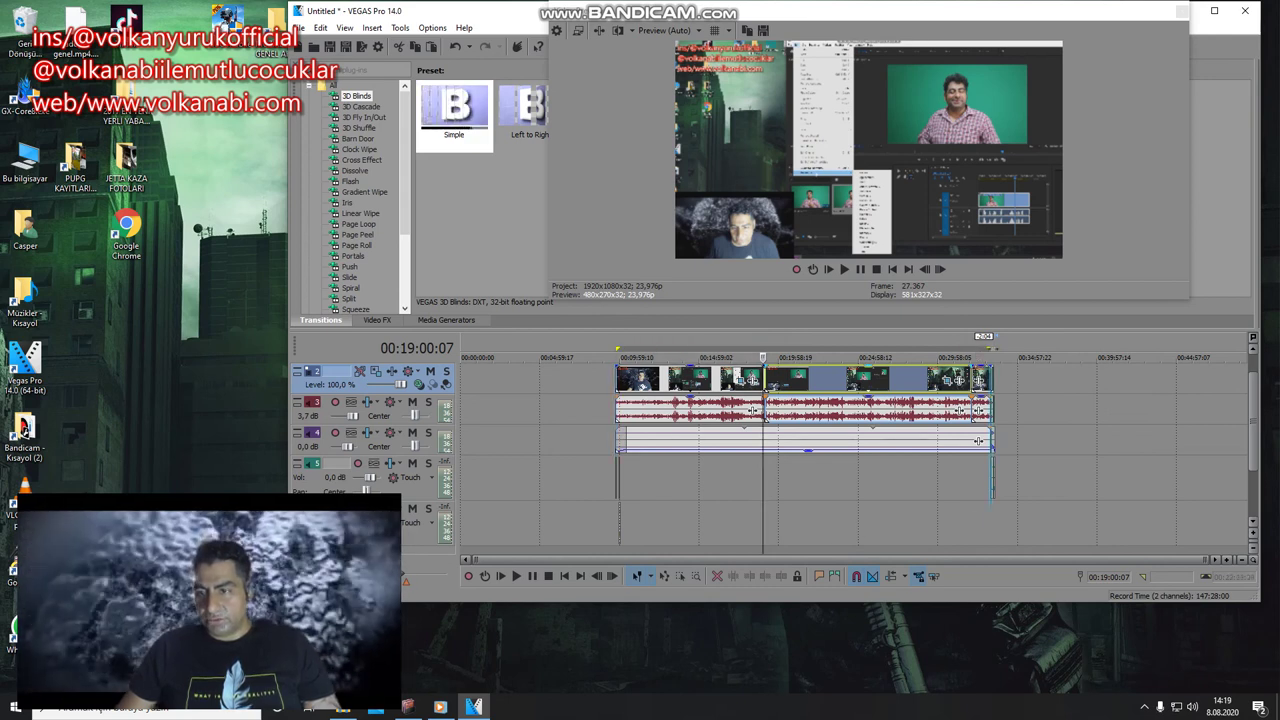
left_click(1080, 471)
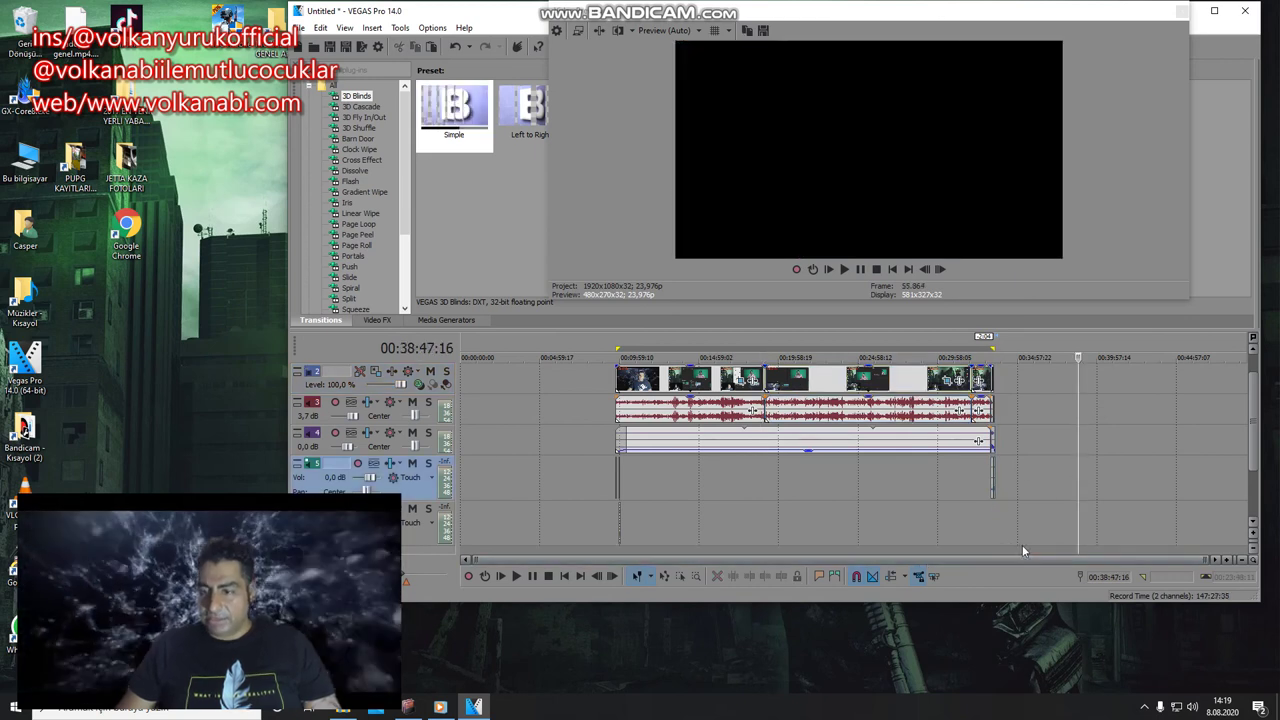
Step: Mark the whole edit as the time selection, from 00:09:44:02 to 00:33:32:13
left_click(1004, 540)
left_click(1037, 533)
left_click_drag(1001, 540, 616, 541)
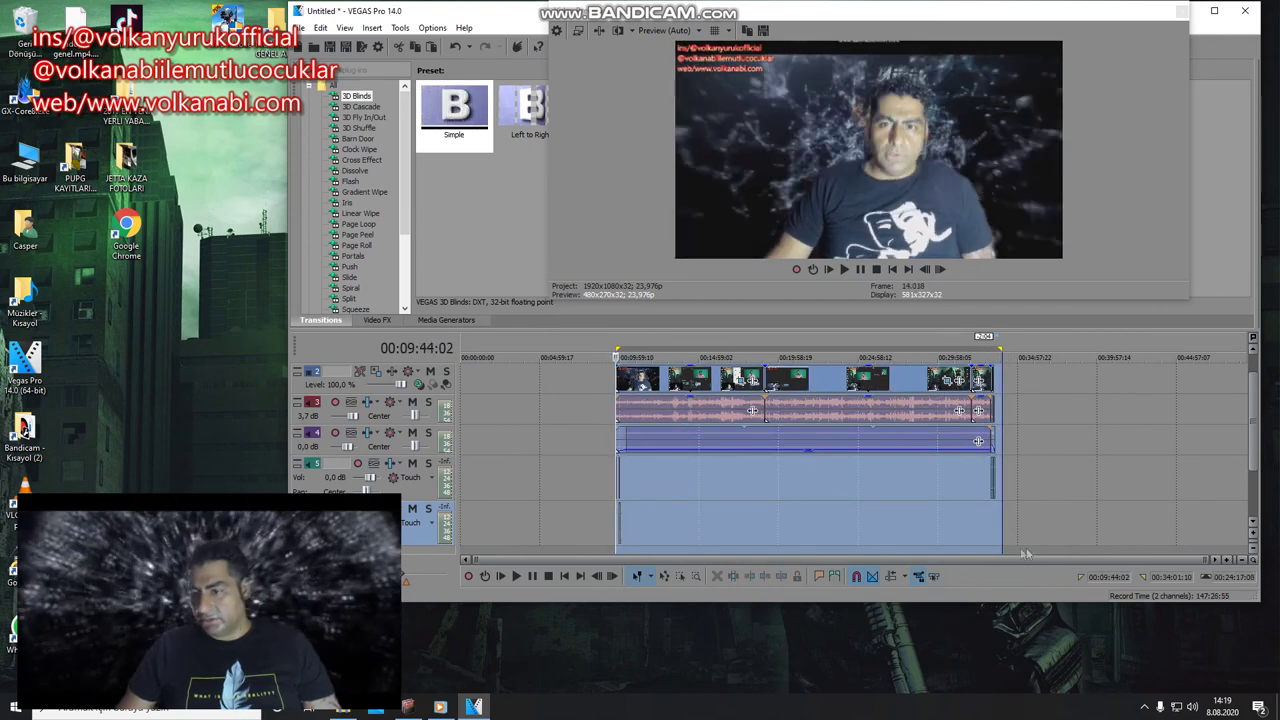
left_click_drag(1007, 547, 994, 541)
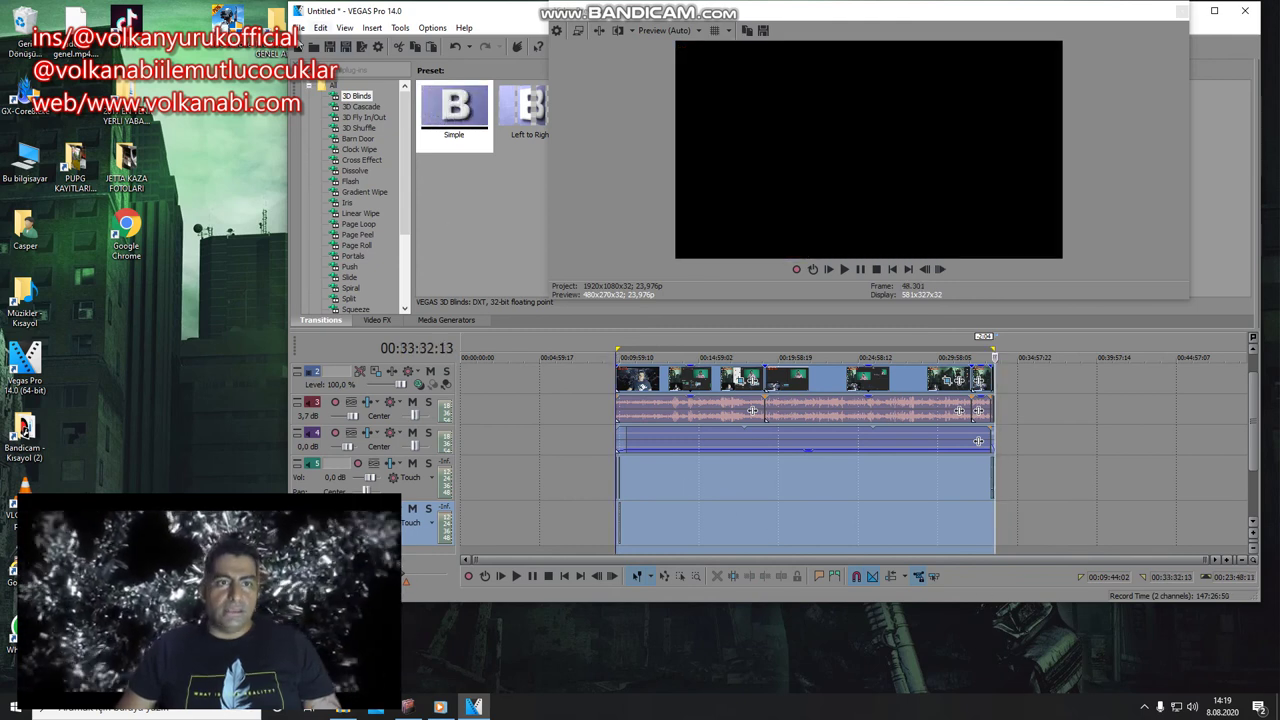
Step: Maximize the editor window and open the Render As settings for the marked time selection
left_click(298, 28)
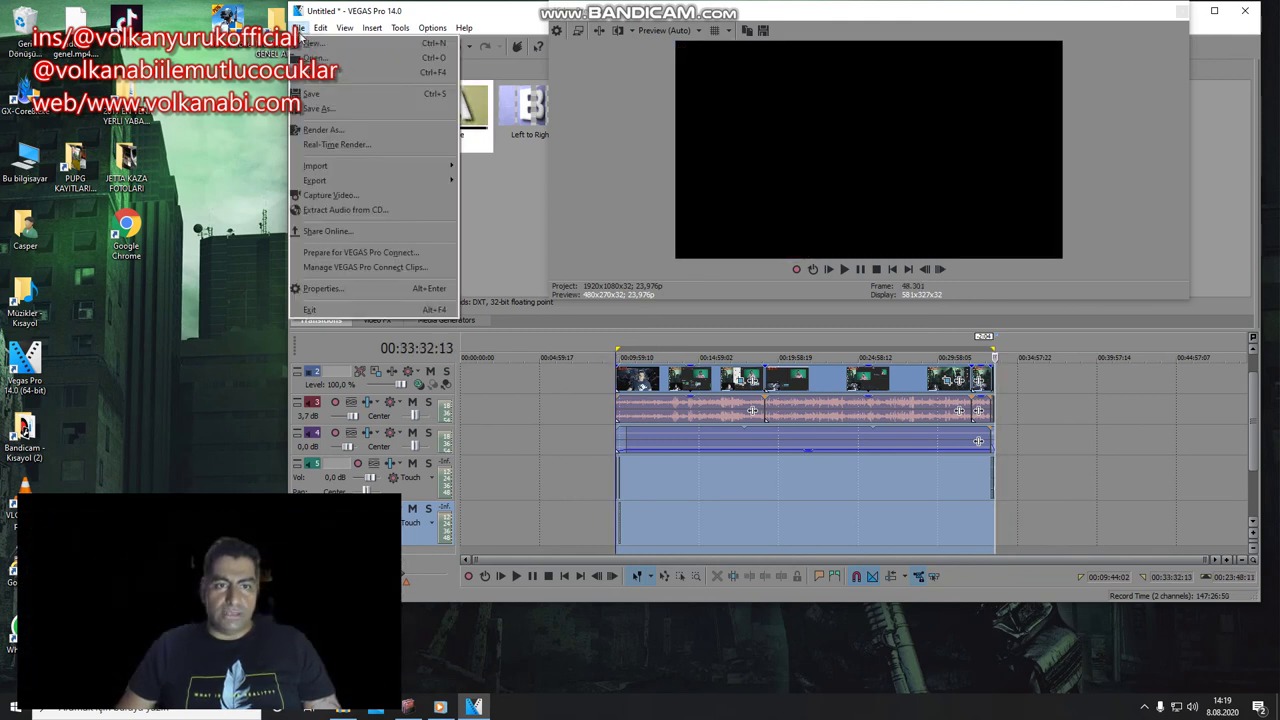
left_click(344, 27)
left_click(1214, 10)
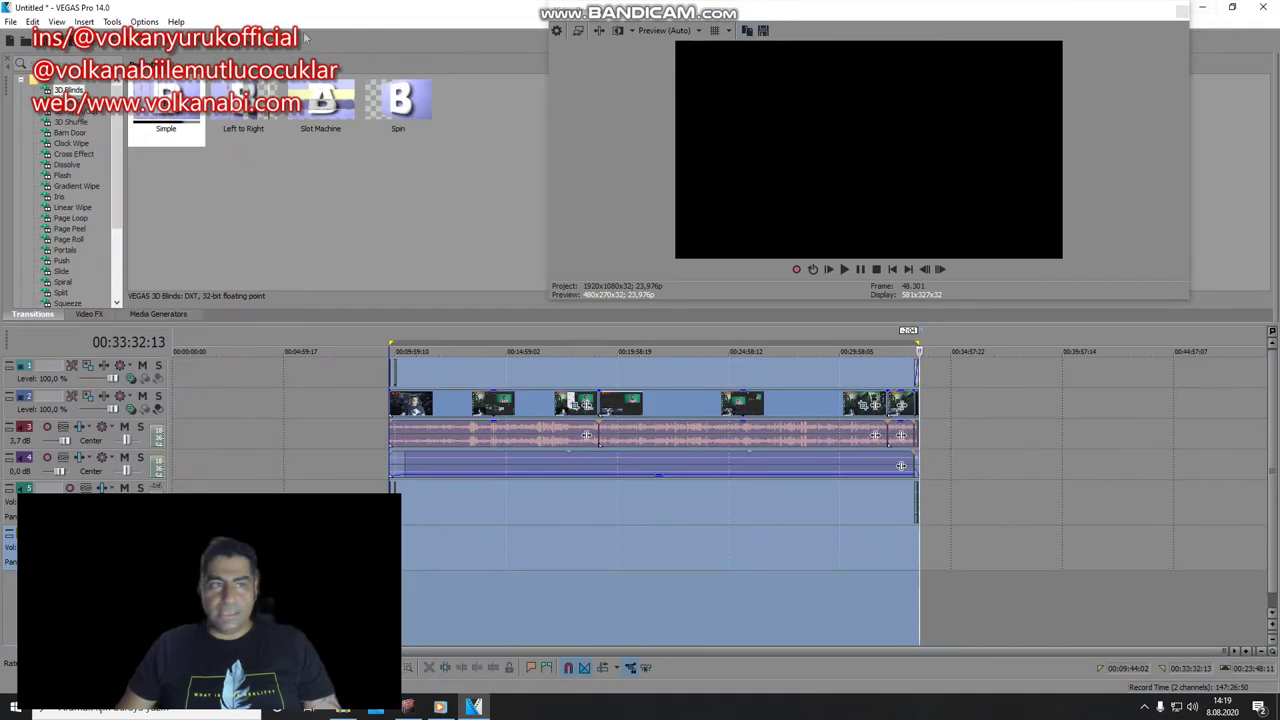
left_click(10, 21)
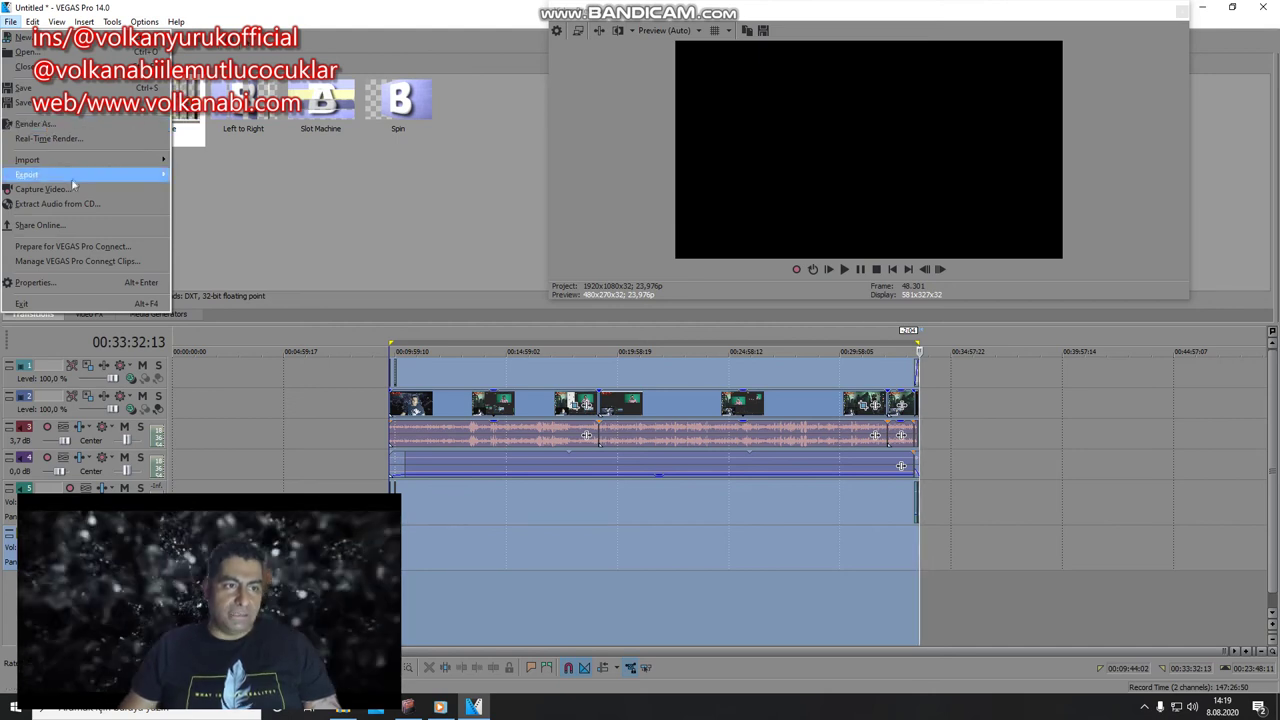
mouse_move(73, 176)
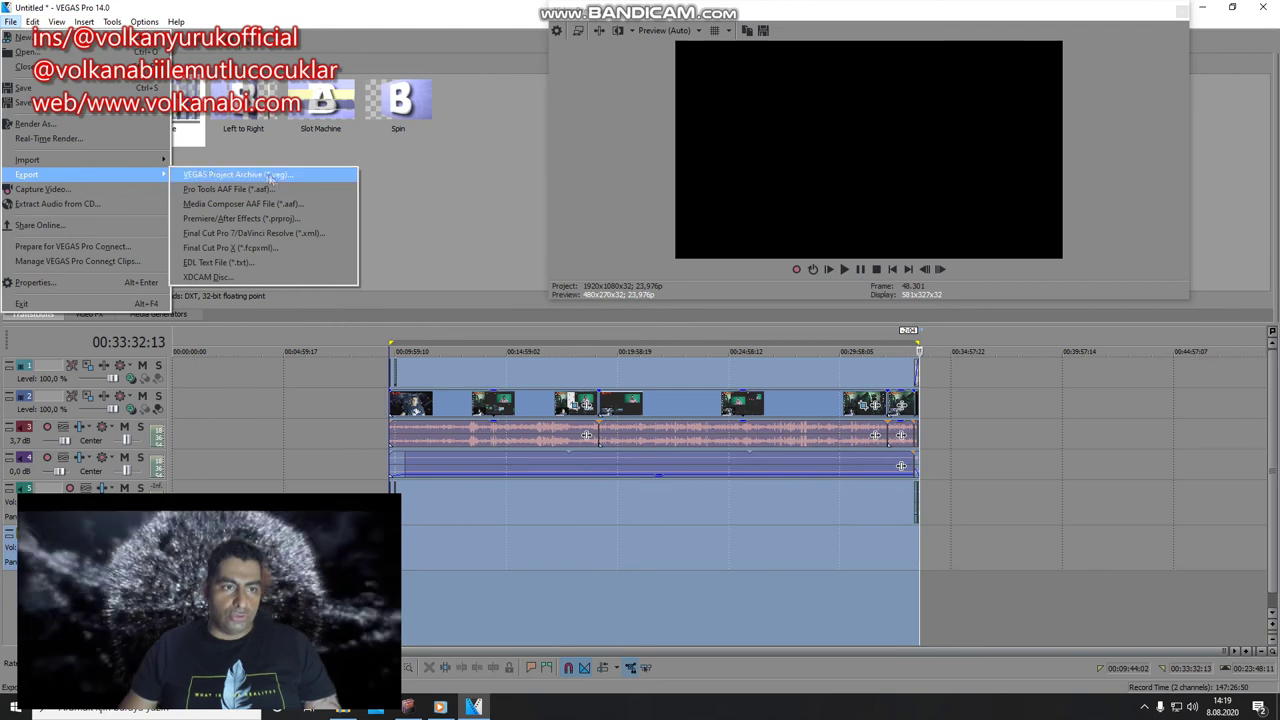
left_click(50, 124)
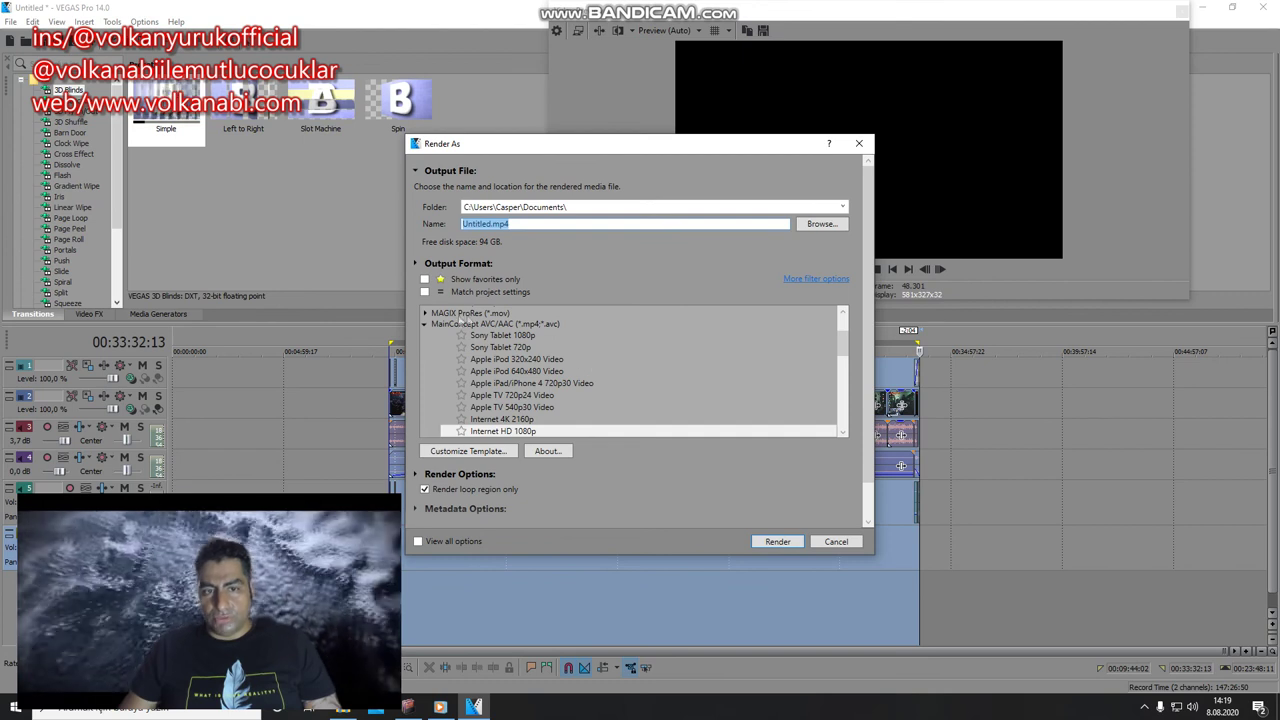
Step: Choose the Internet HD 1080p template of the MainConcept AVC/AAC format for the render and look through the other templates
left_click(425, 324)
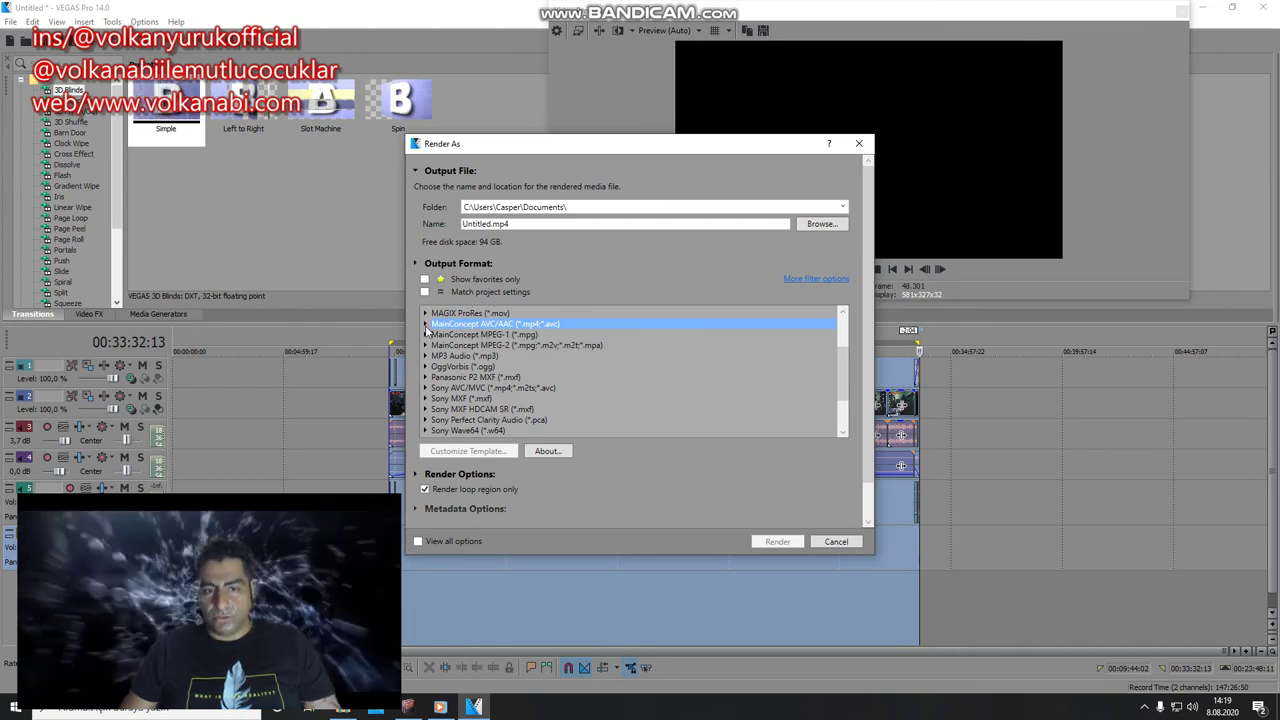
left_click(425, 324)
scroll(619, 359, "down", 1)
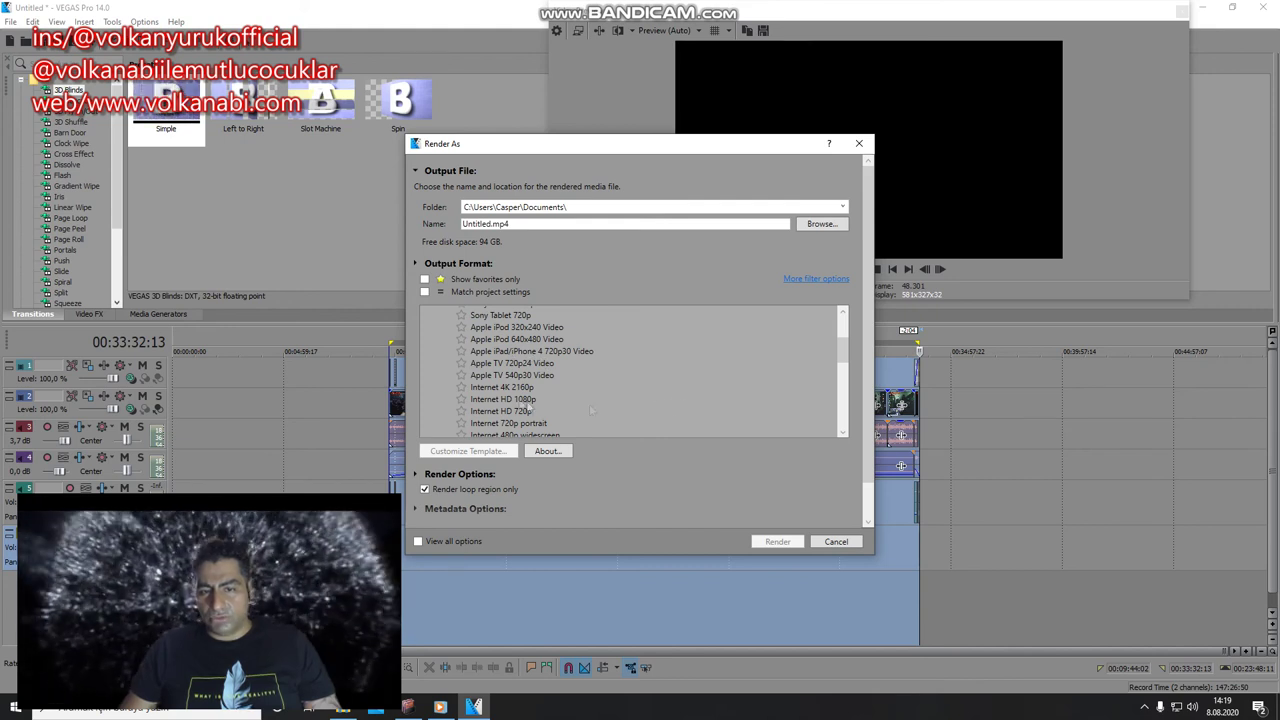
scroll(719, 396, "down", 2)
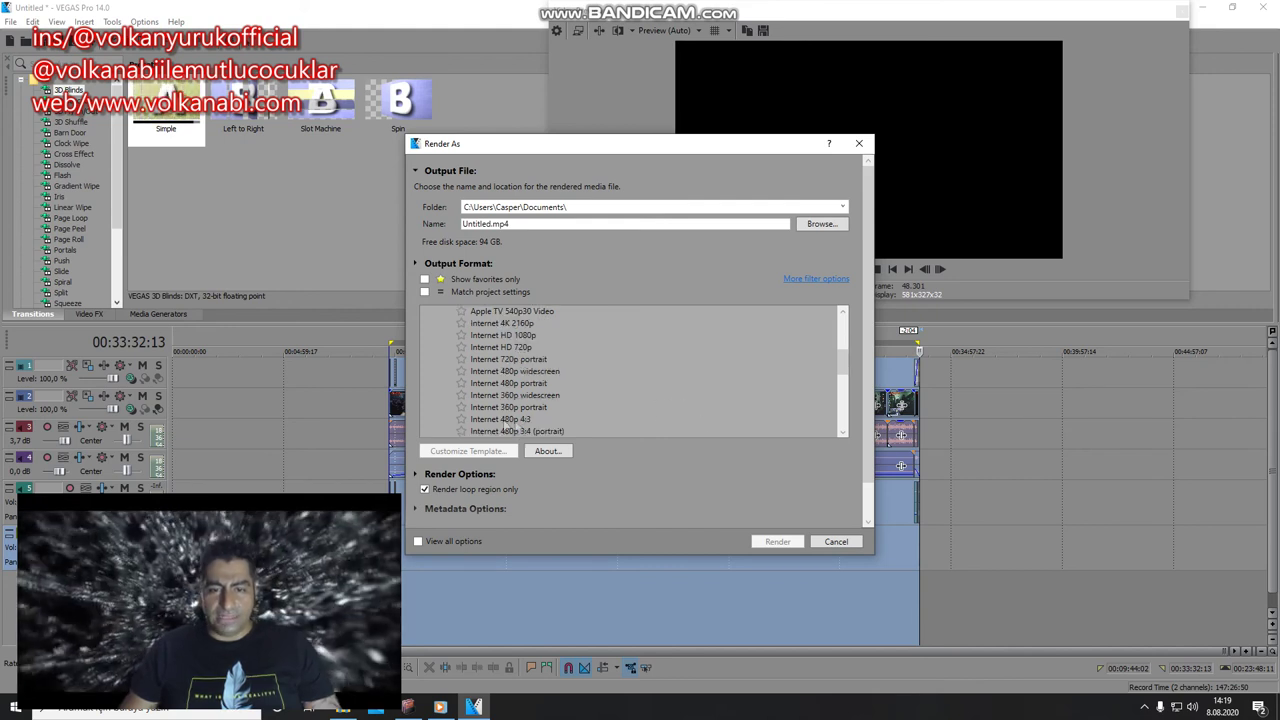
scroll(748, 354, "down", 3)
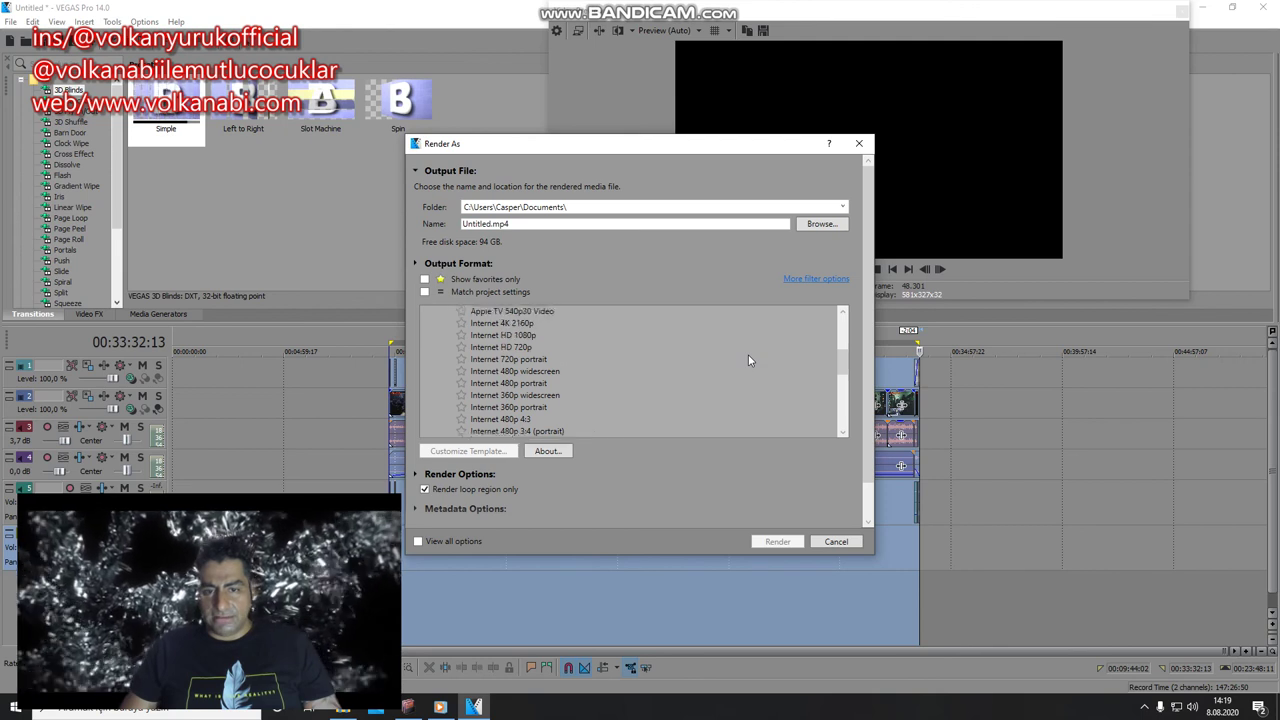
scroll(765, 376, "up", 3)
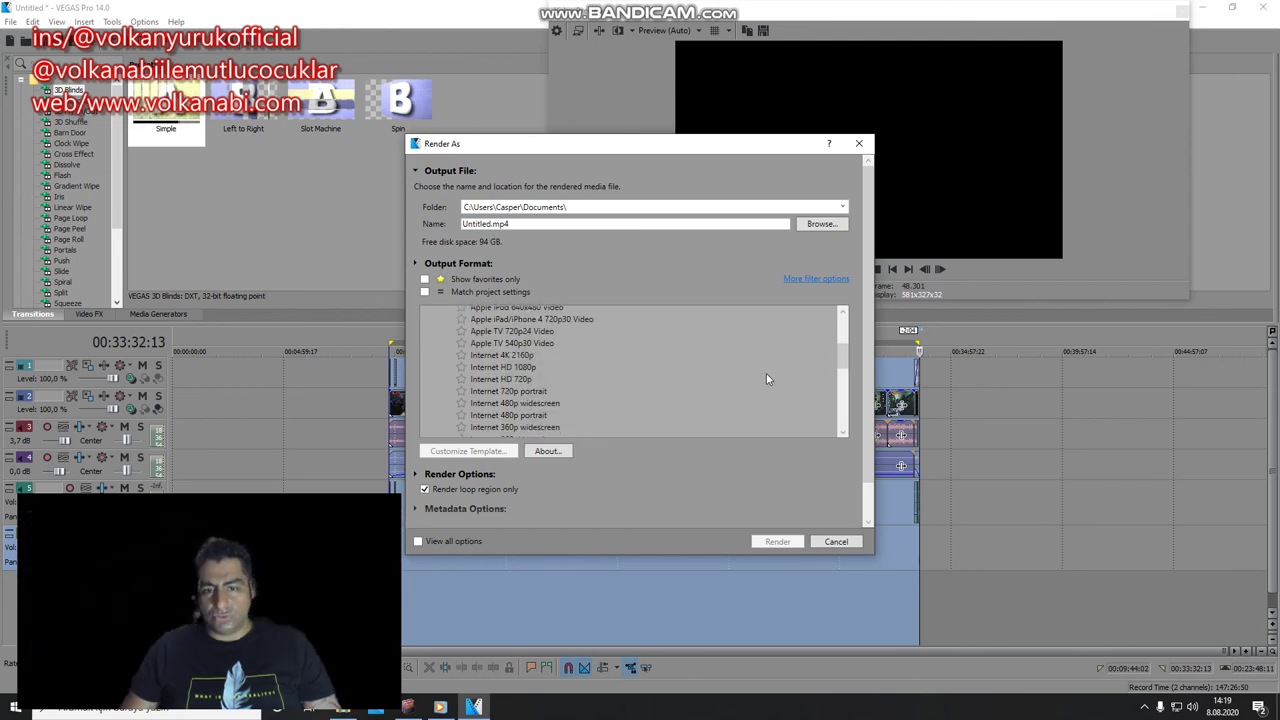
left_click(490, 367)
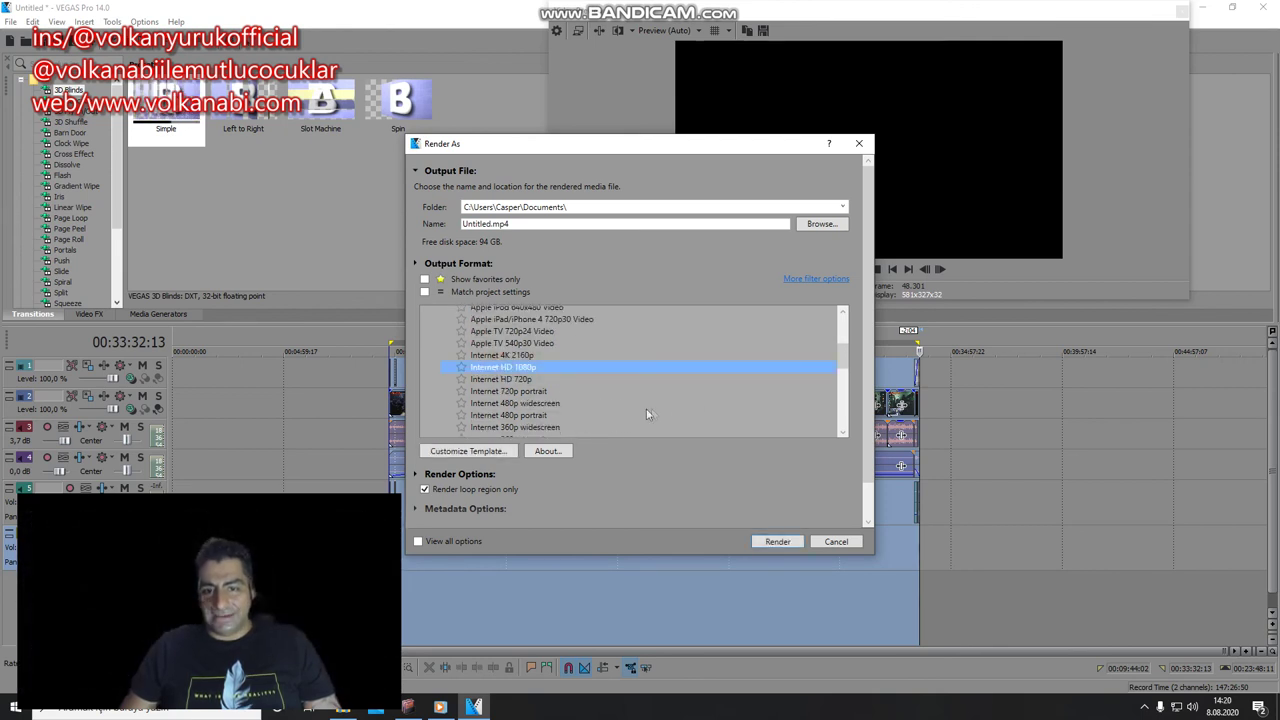
left_click_drag(848, 360, 853, 385)
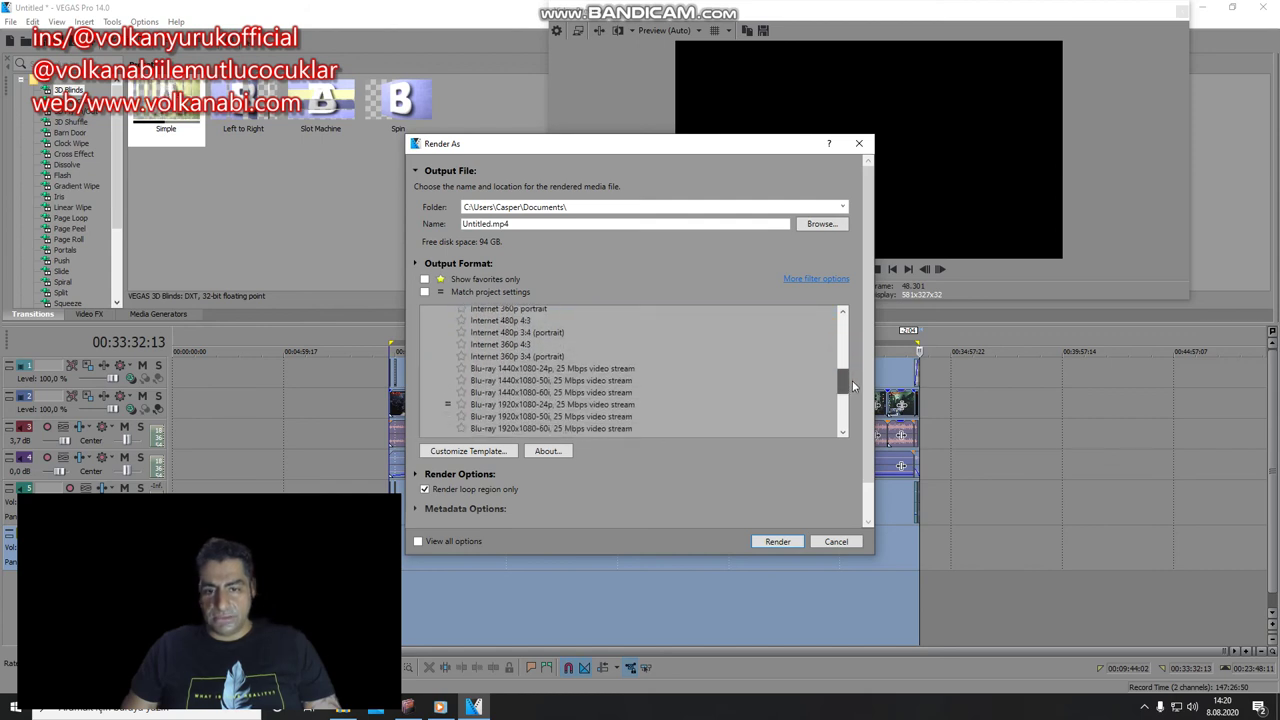
left_click_drag(547, 226, 371, 203)
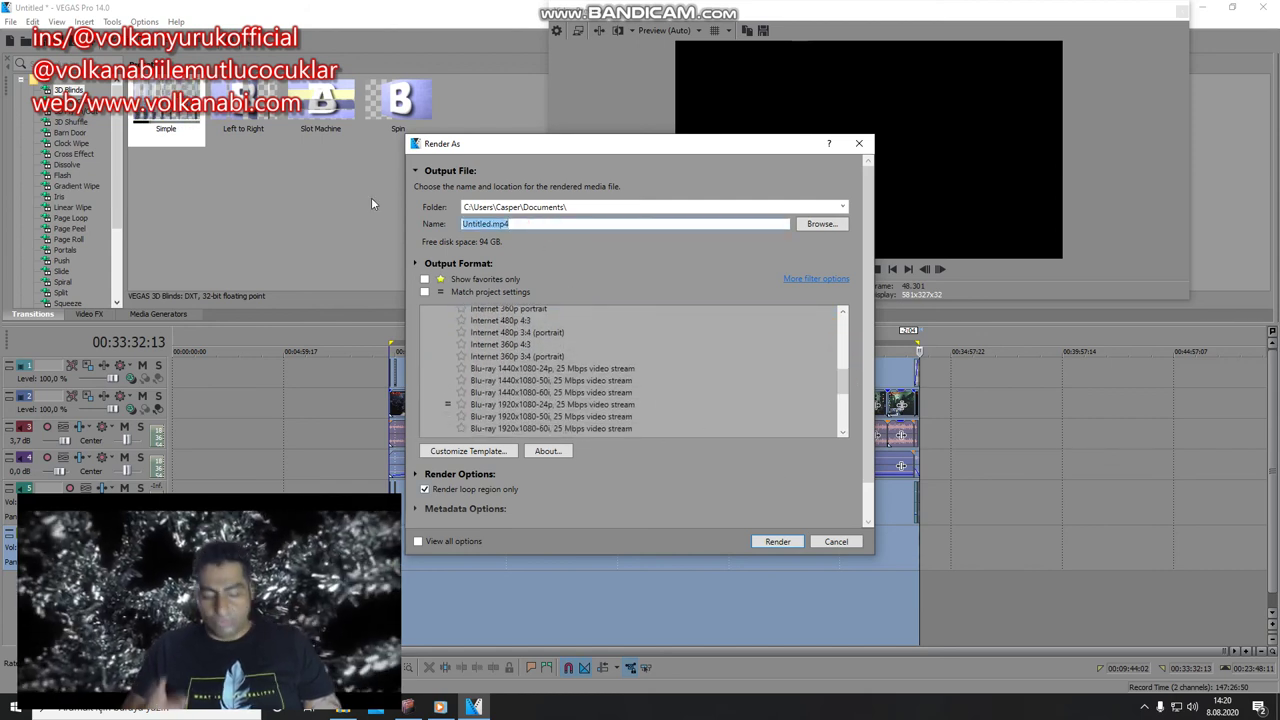
type("adope primier pro mi")
key("BackSpace")
key("BackSpace")
key("BackSpace")
key("BackSpace")
key("BackSpace")
key("BackSpace")
key("BackSpace")
key("BackSpace")
key("BackSpace")
key("BackSpace")
key("BackSpace")
key("BackSpace")
key("BackSpace")
key("BackSpace")
key("BackSpace")
key("BackSpace")
key("BackSpace")
key("BackSpace")
key("BackSpace")
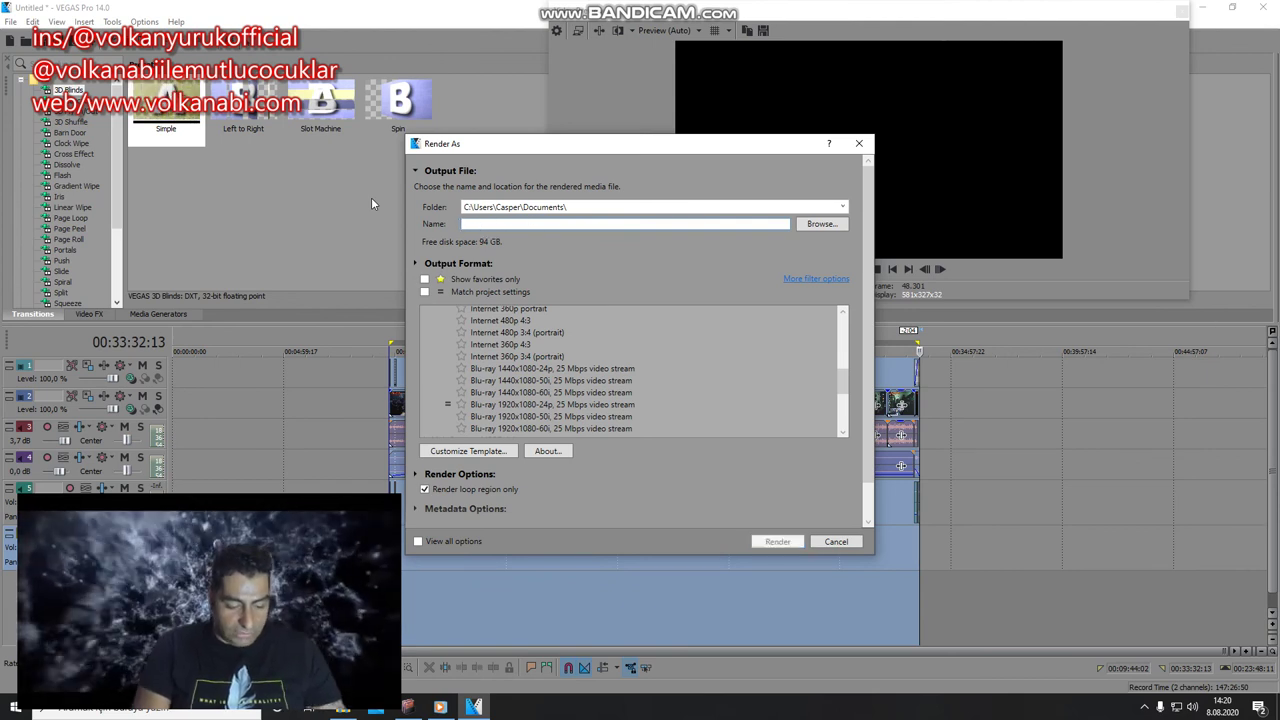
Step: Name the rendered output file ADOPE PRİMİER PRO MONTAJLAMA DERS 1
type("ADOPE PRIMIE")
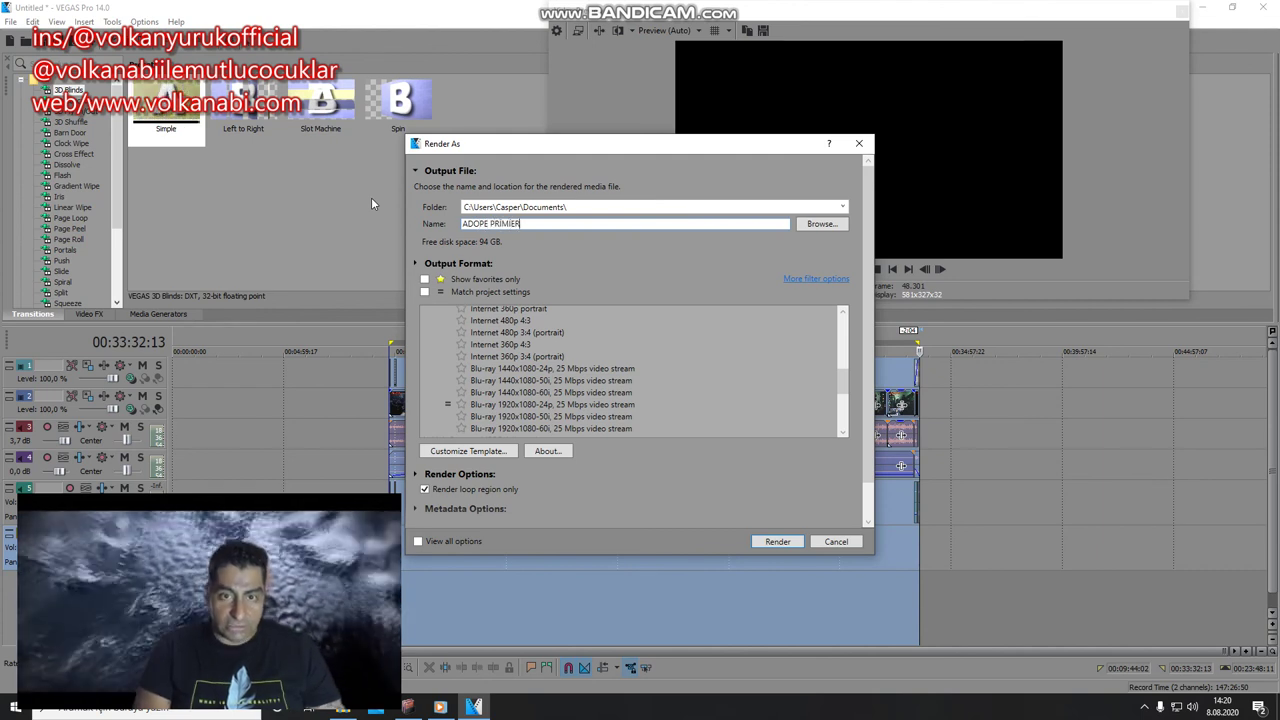
type("R")
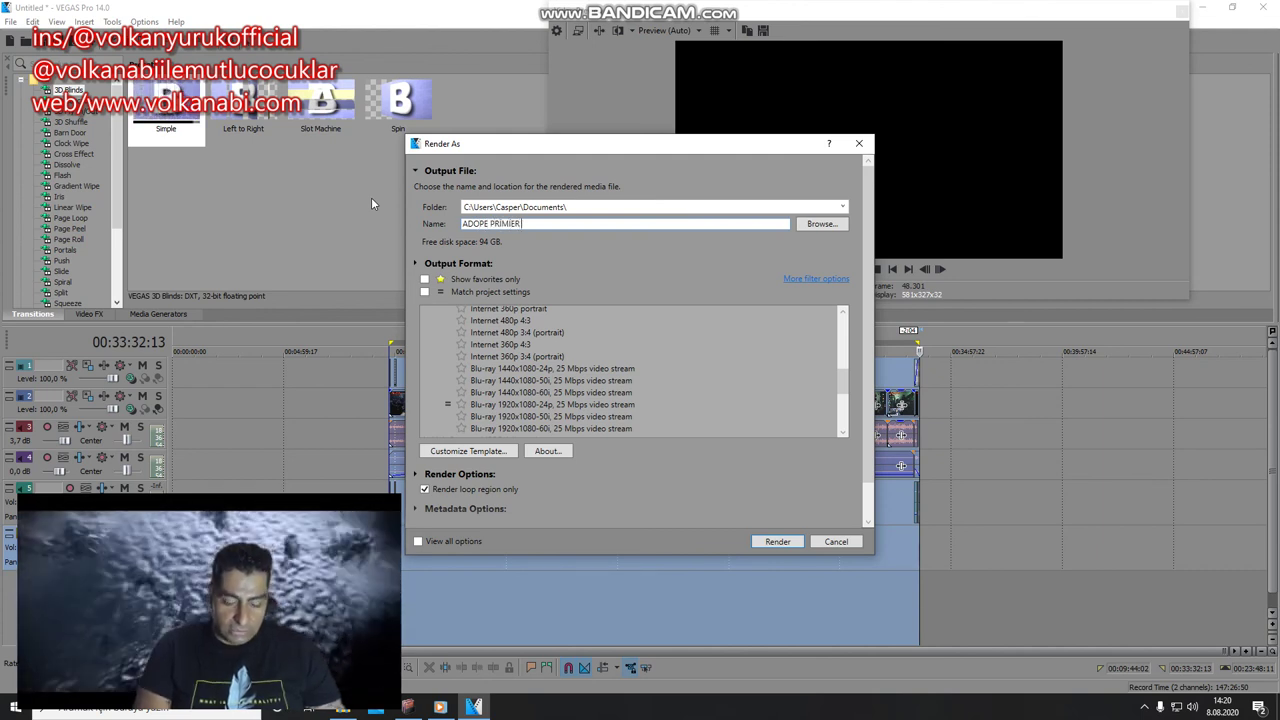
type(" PRO")
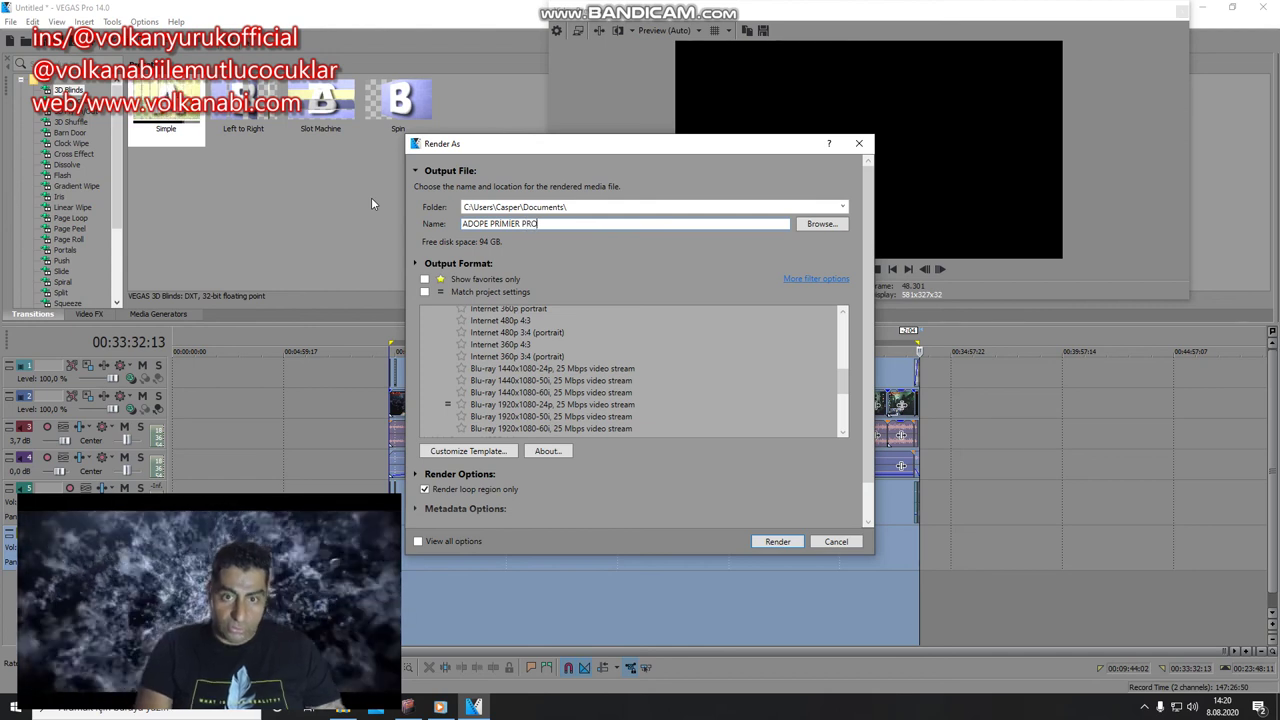
type(" MONTA")
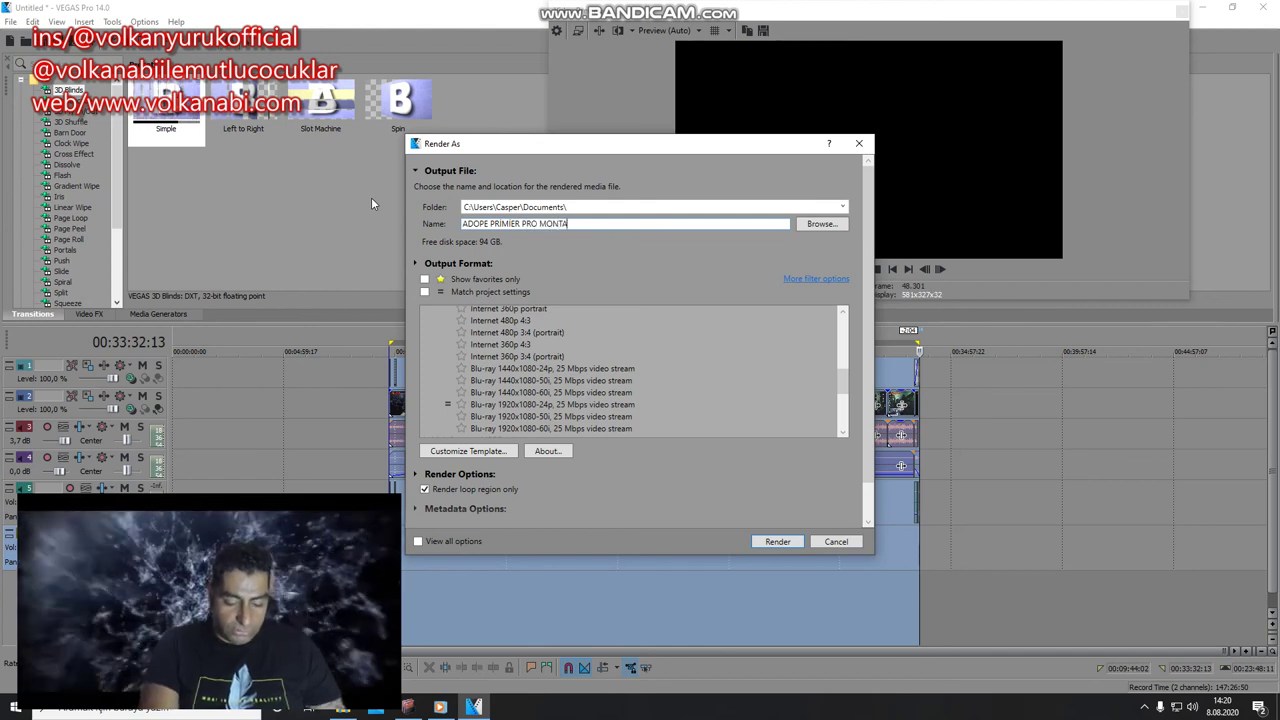
type("JI")
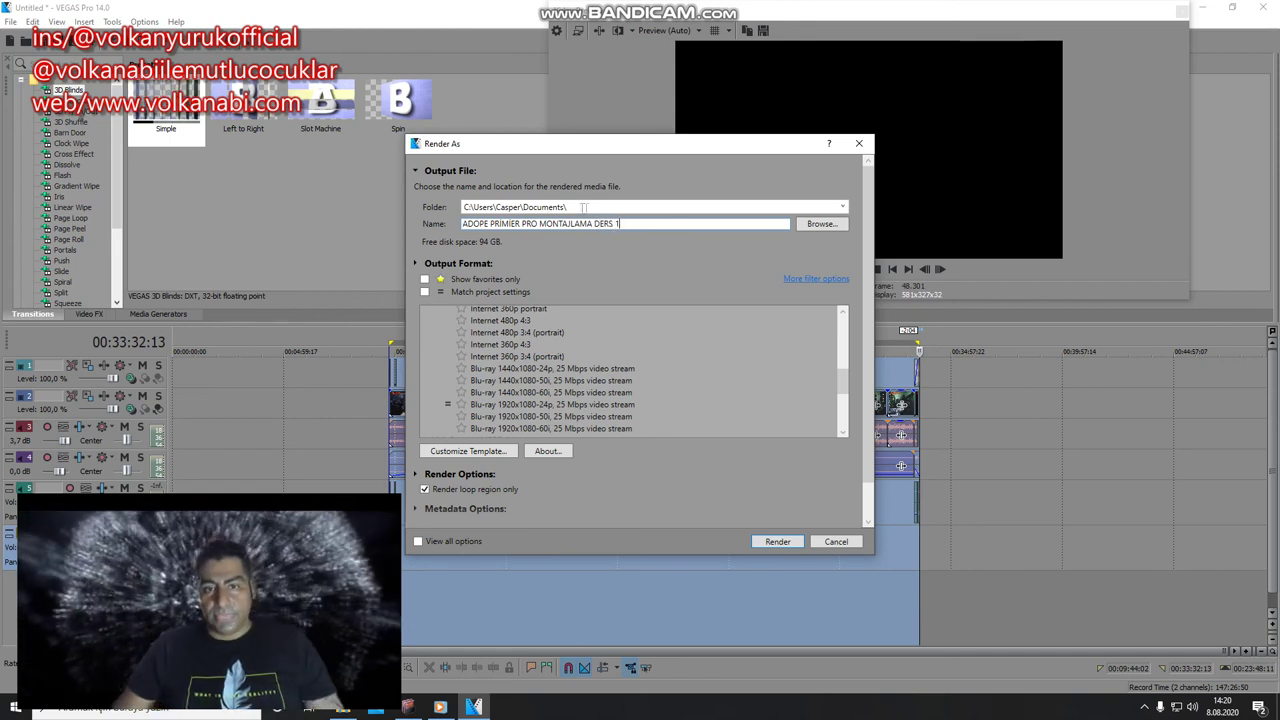
Step: Check the output folder choices and the selected Internet HD 1080p template, and start rendering the video
left_click(670, 207)
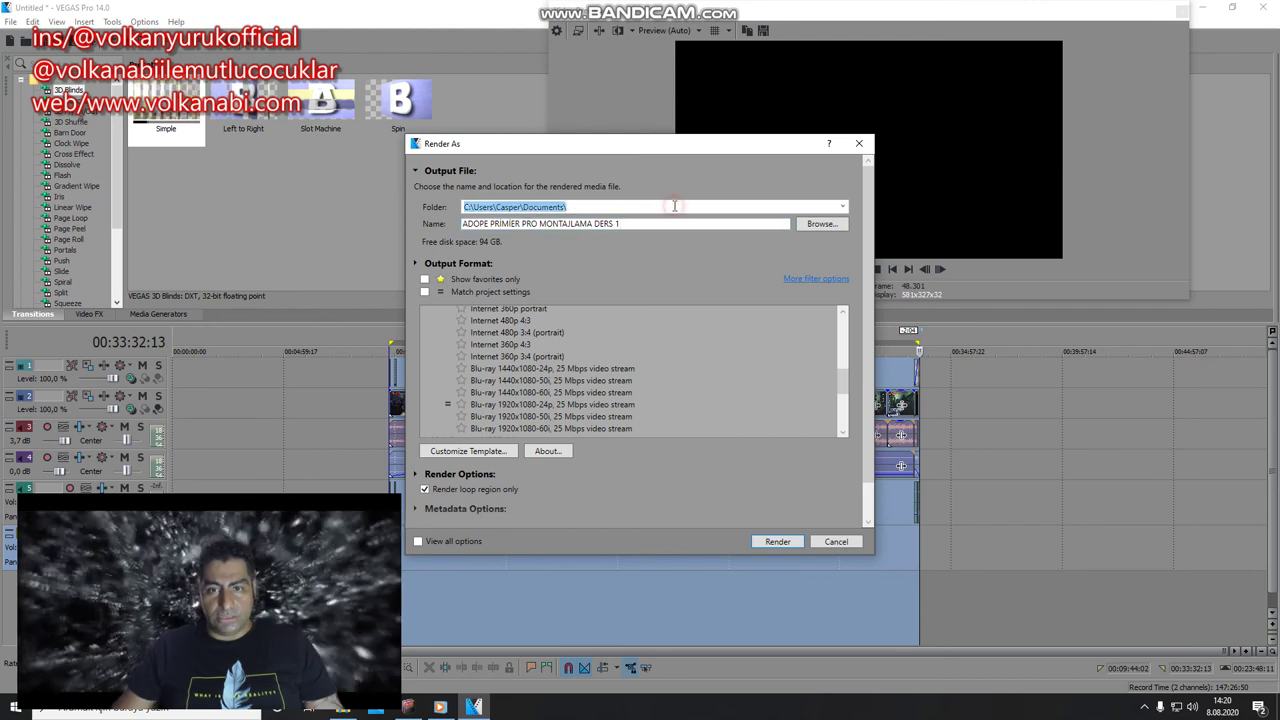
left_click(834, 206)
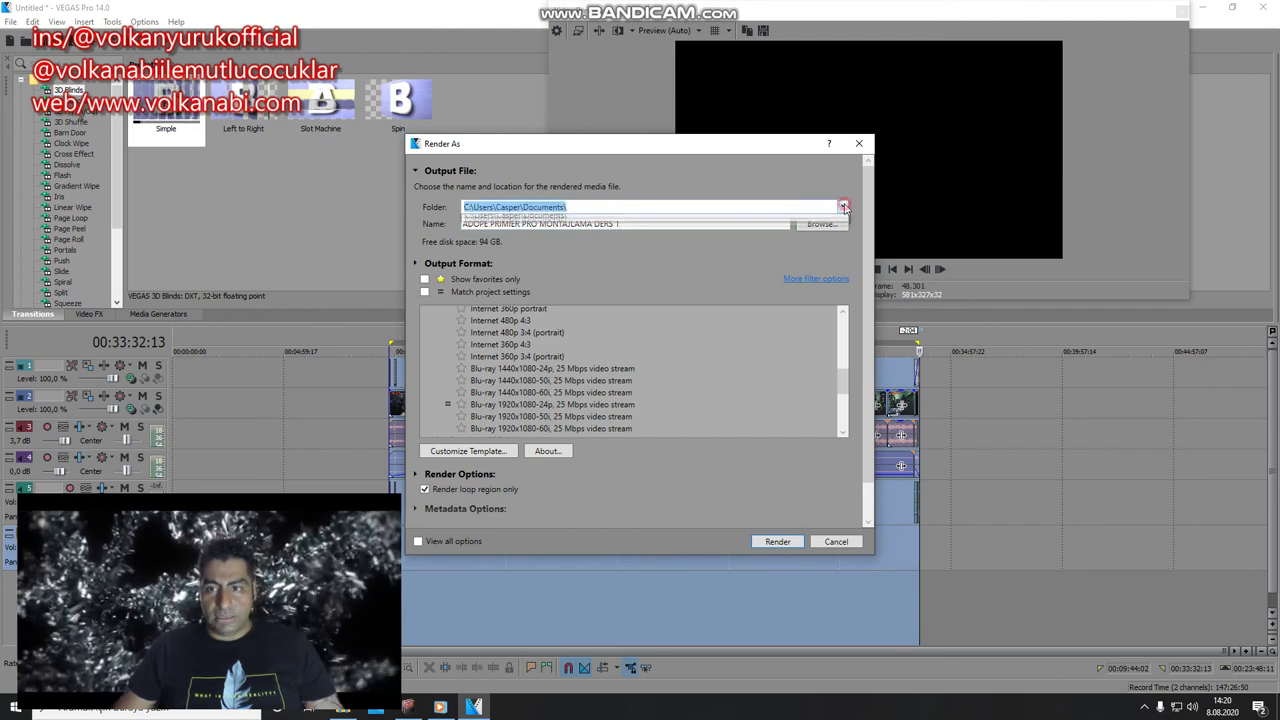
left_click(845, 207)
left_click(845, 207)
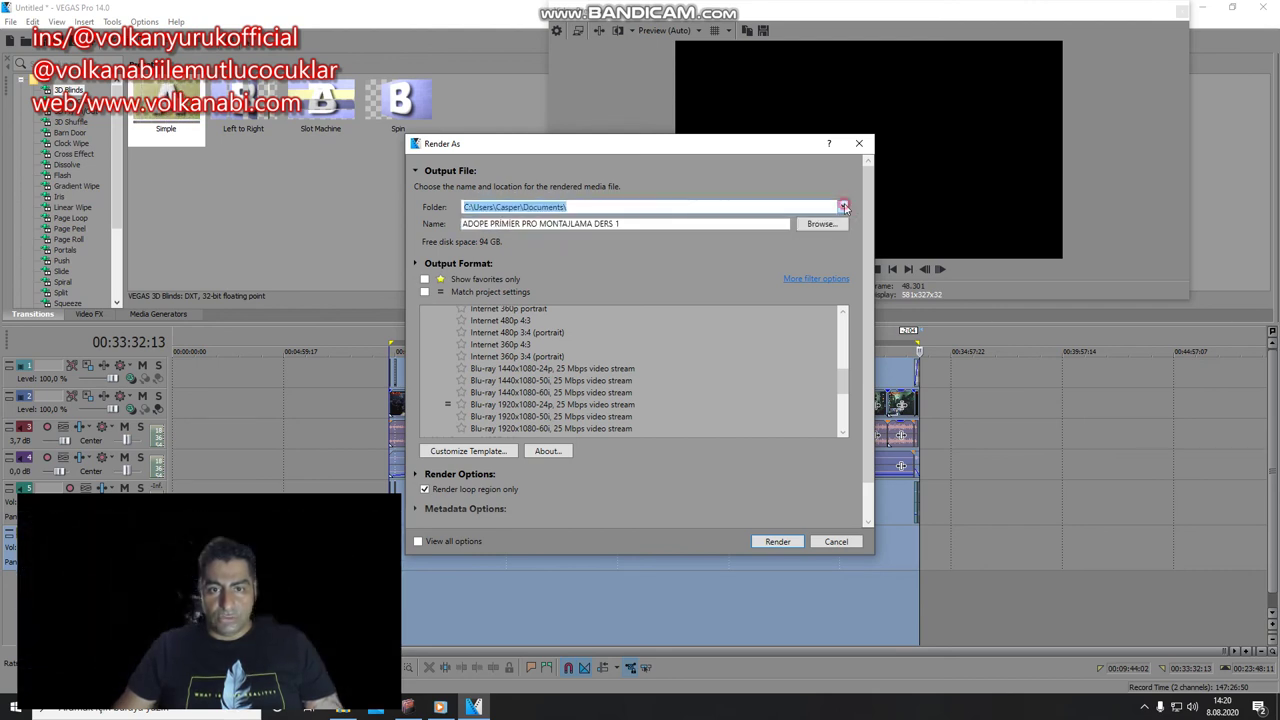
left_click_drag(843, 377, 866, 348)
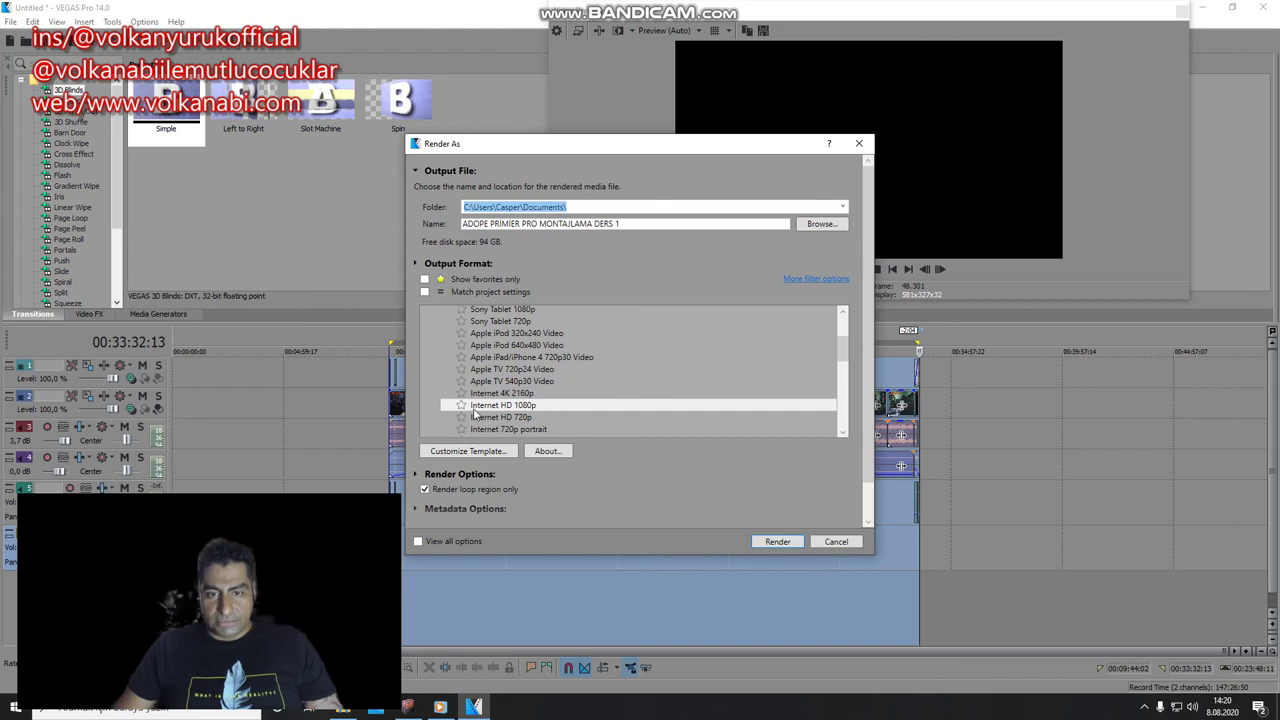
left_click_drag(846, 356, 845, 344)
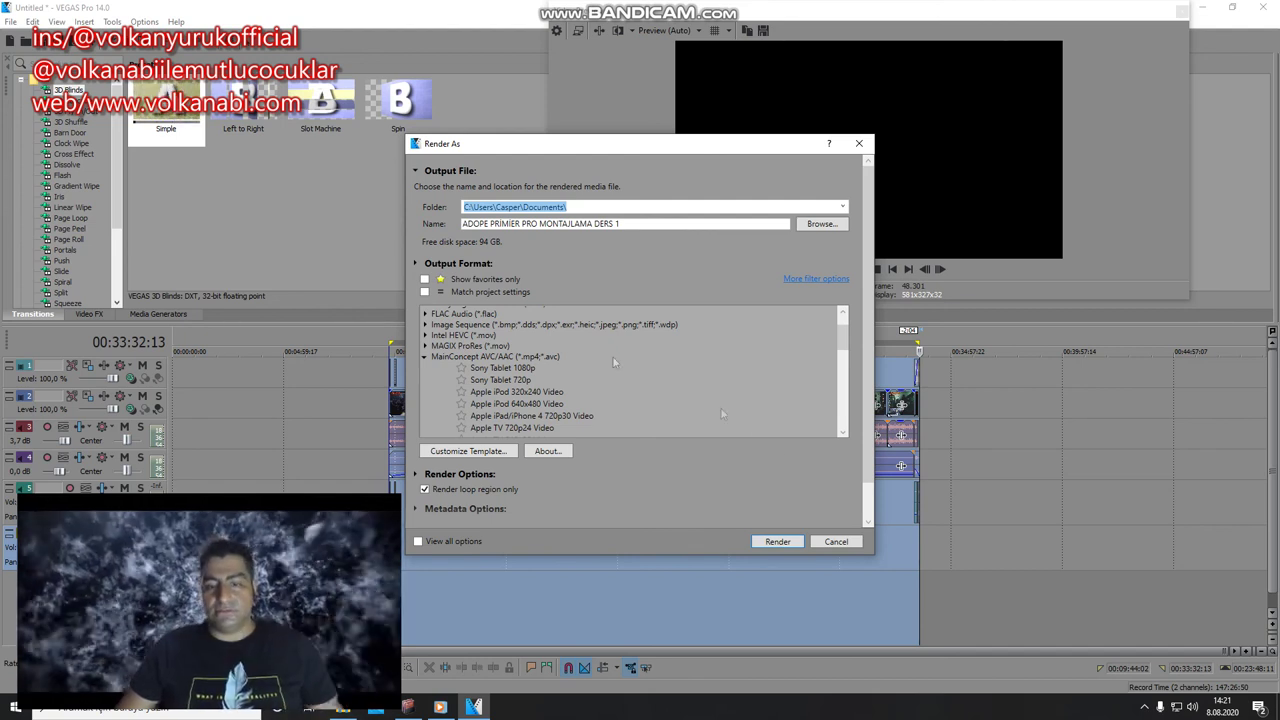
left_click(782, 543)
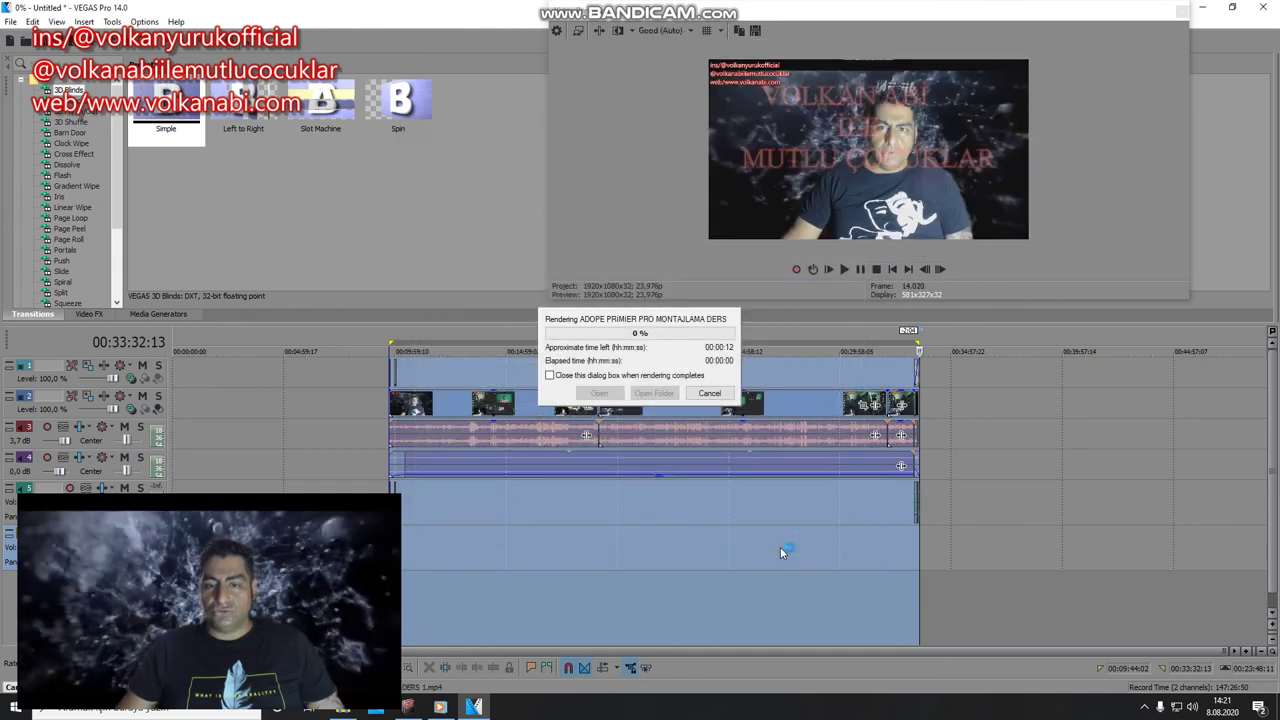